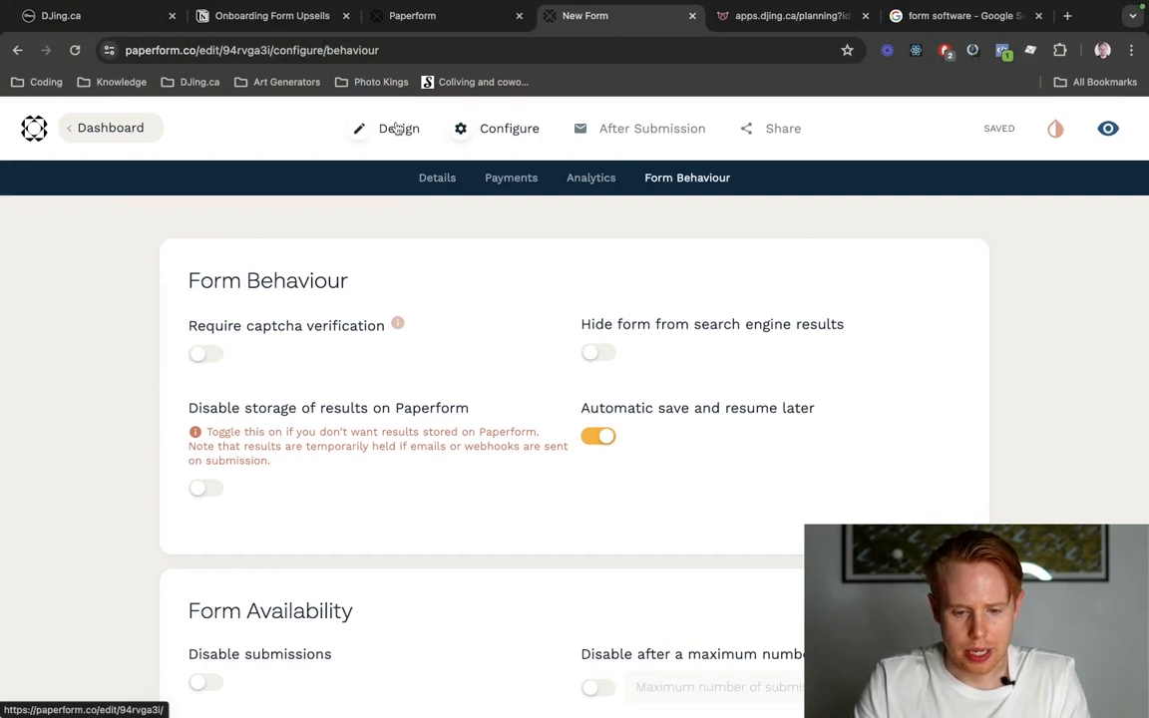
Open the form's design view and insert a new Hidden question.
left_click(396, 128)
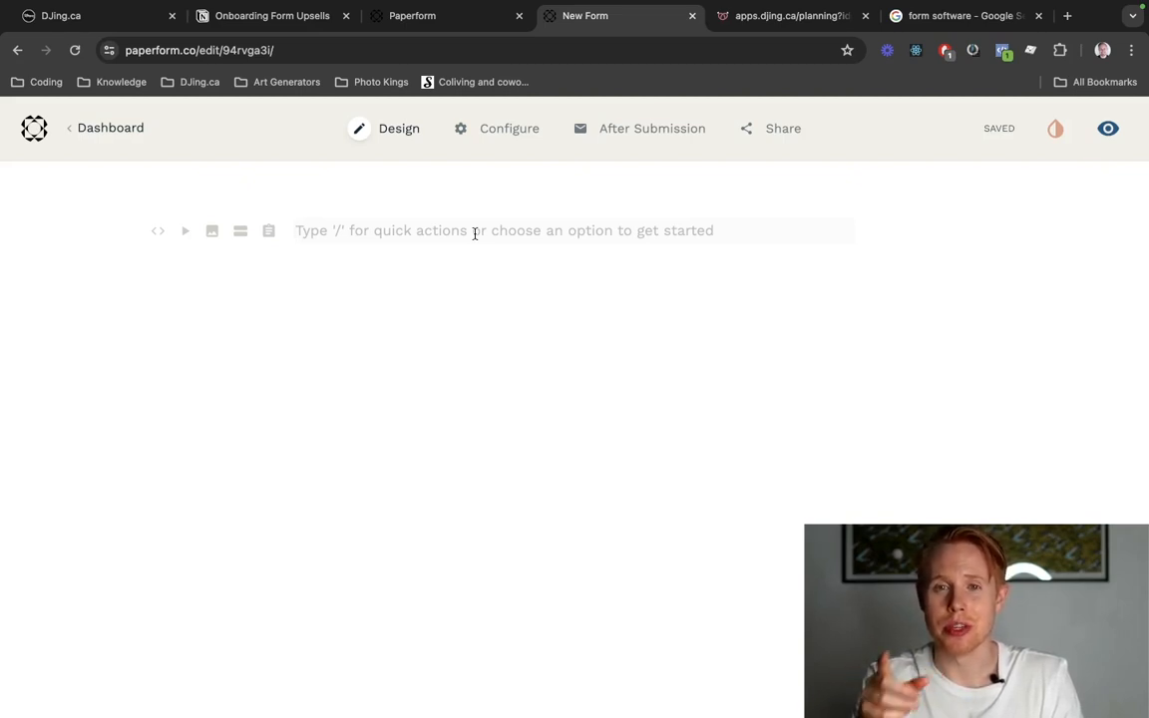
type("/")
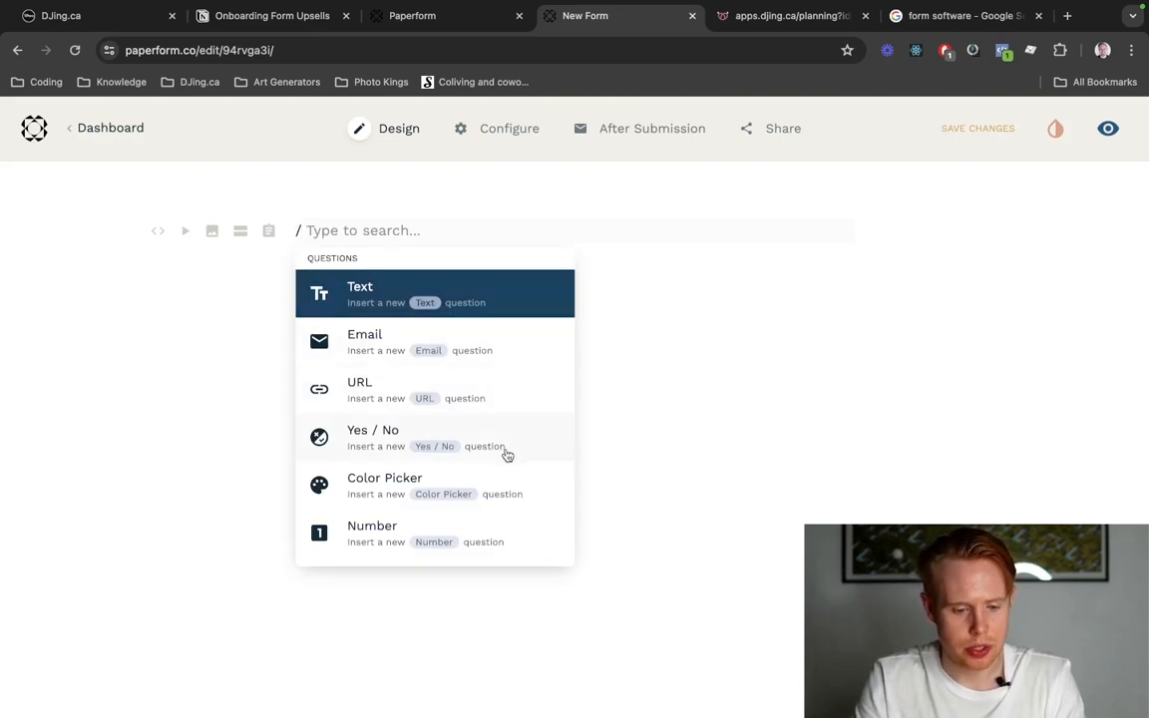
scroll(506, 454, "down", 5)
scroll(462, 481, "down", 7)
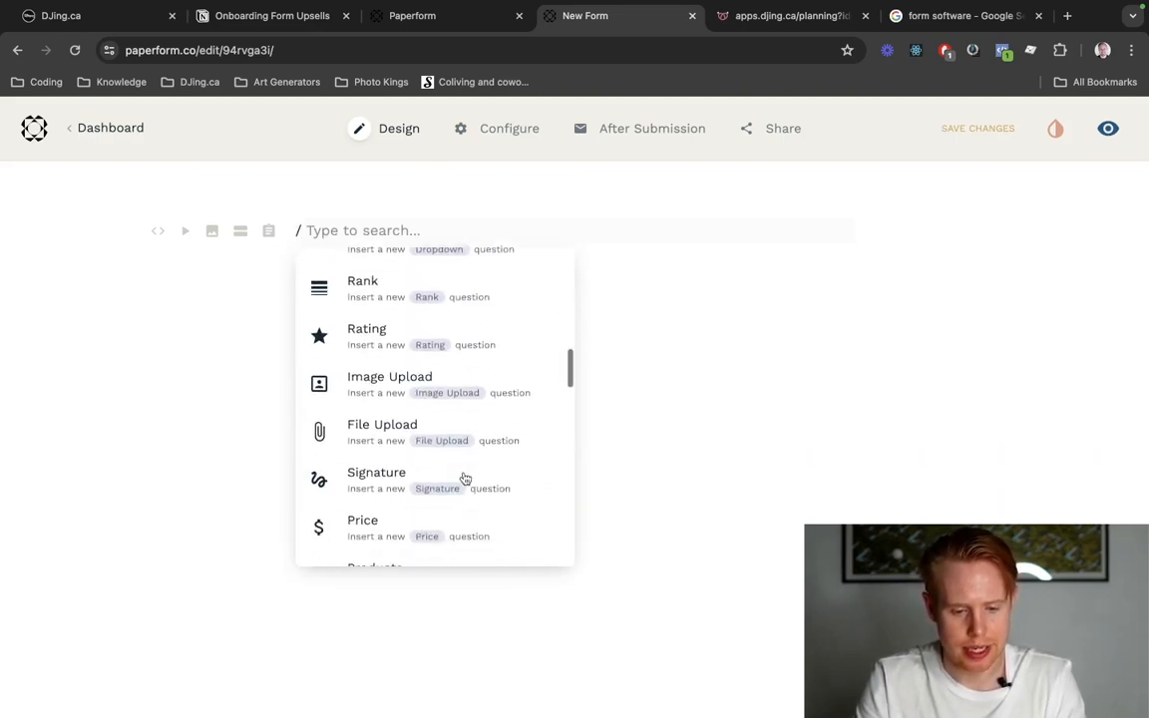
scroll(454, 479, "down", 2)
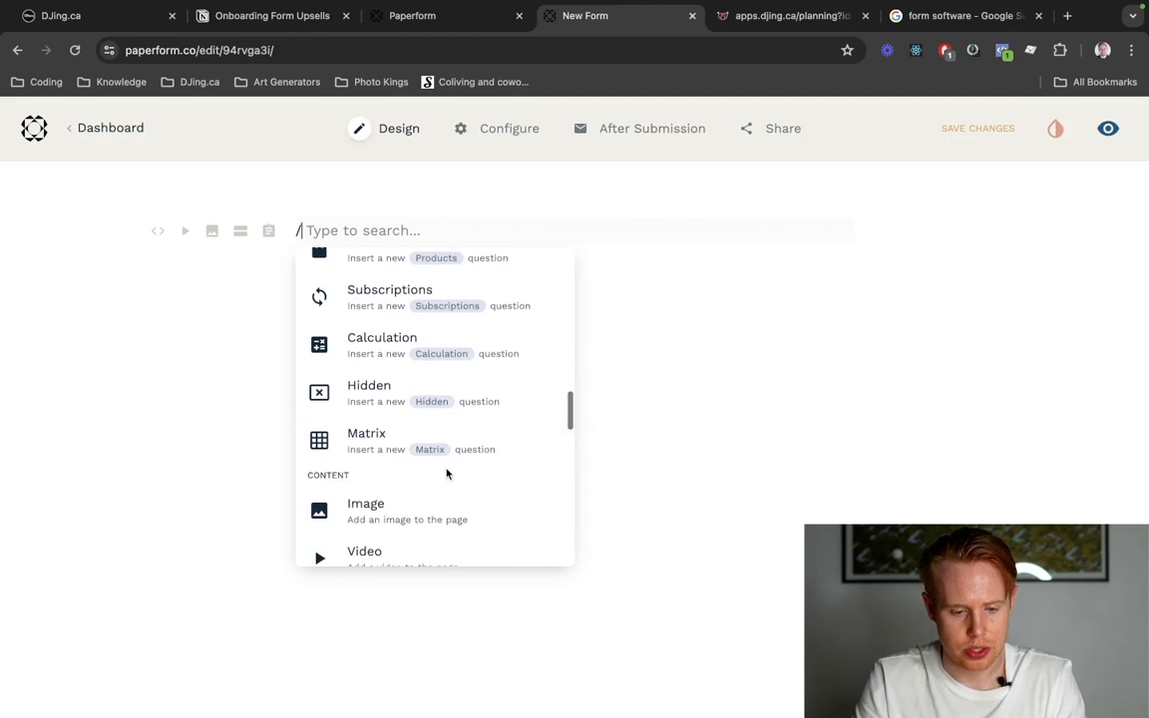
left_click(431, 407)
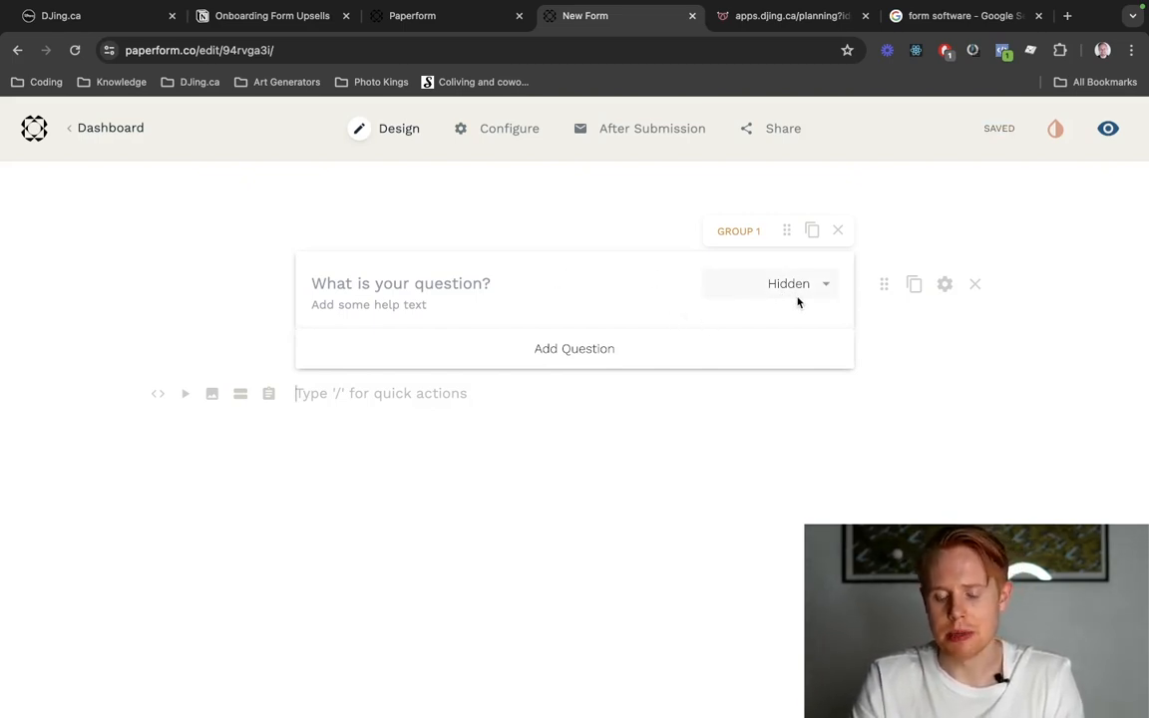
Title the new question "Email" and set its help text to "Email".
left_click(480, 279)
type("Emai")
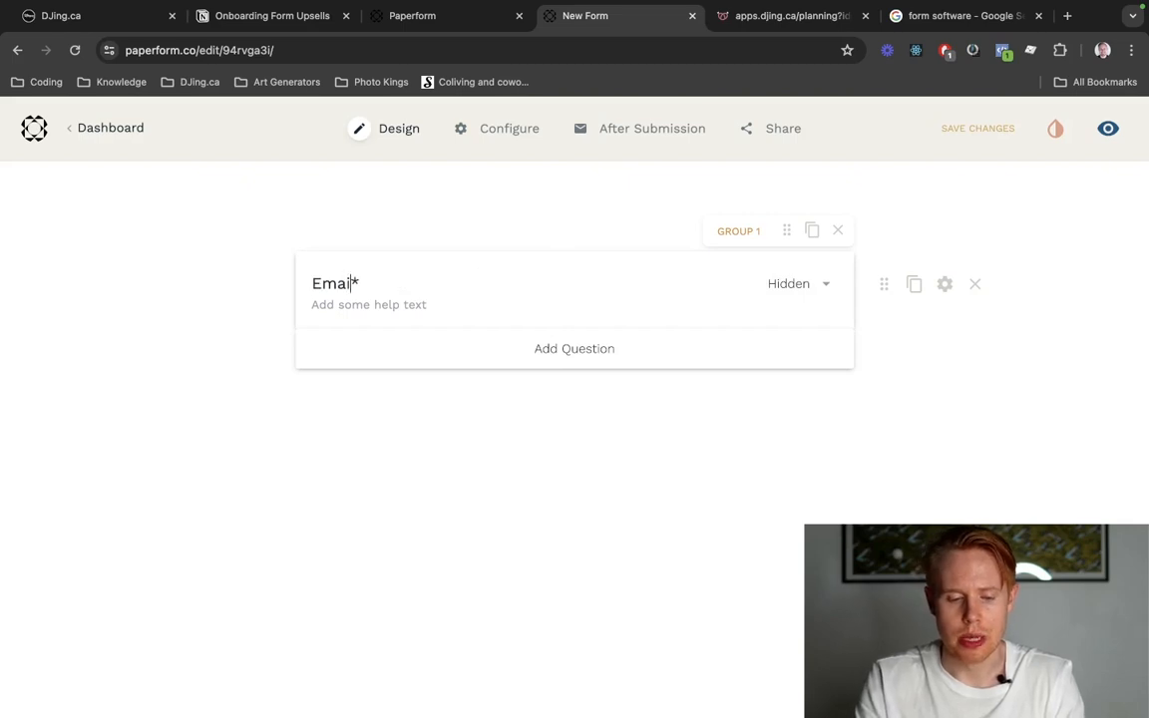
type("l")
left_click(408, 301)
type("Eam")
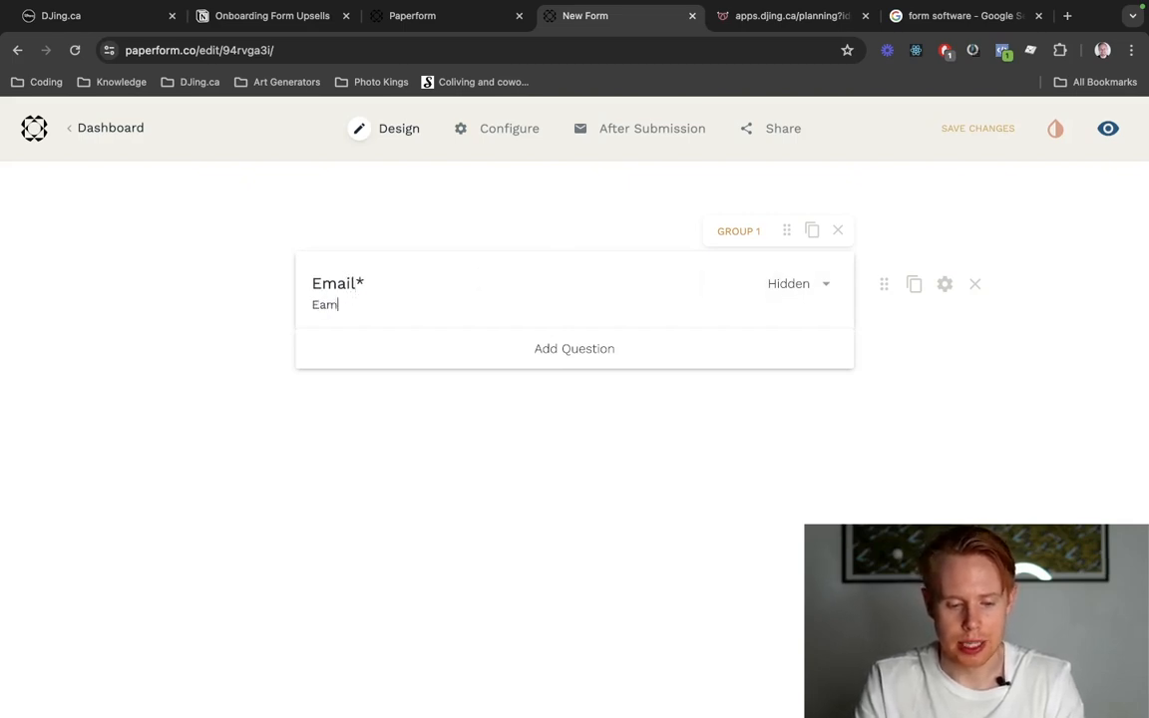
key("BackSpace")
type("mail")
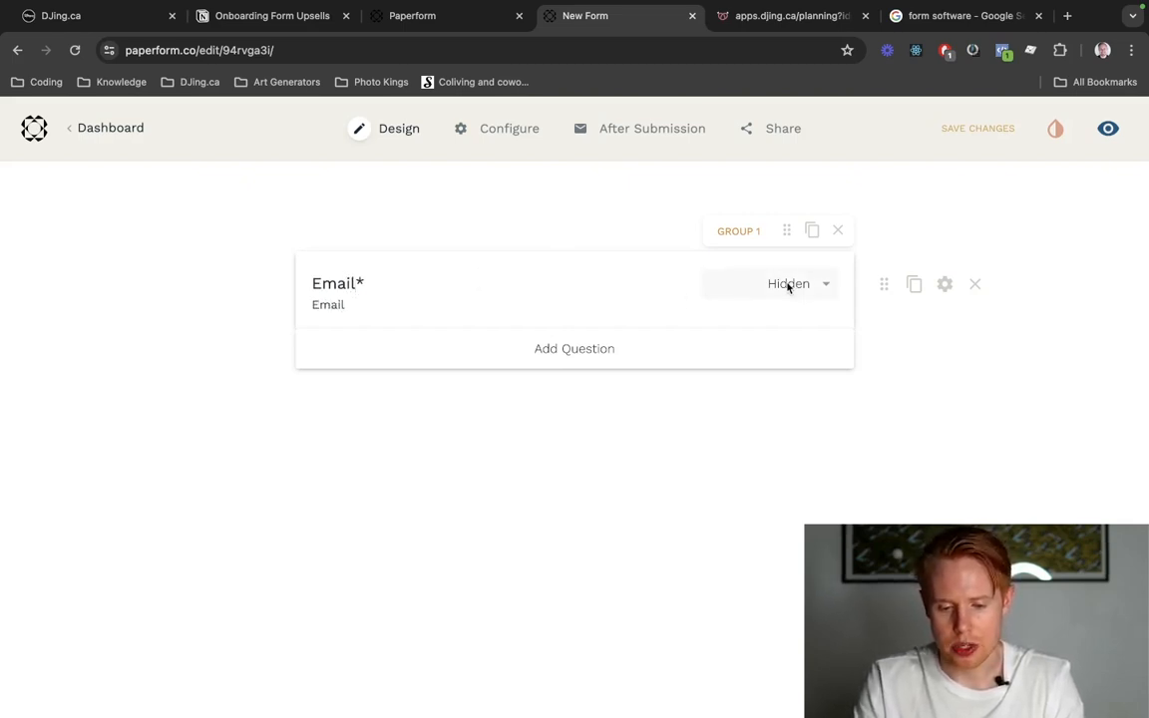
Change the Email question's type to Text.
left_click(786, 285)
scroll(773, 309, "up", 5)
left_click(743, 325)
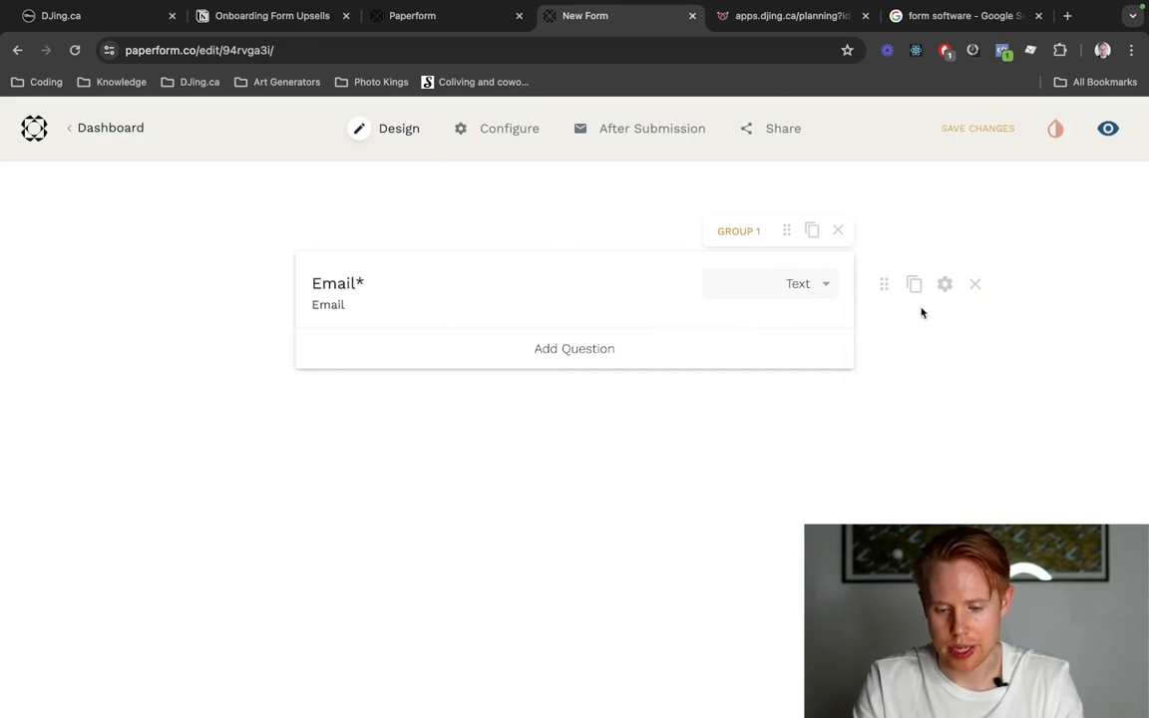
Set the Email question's custom pre-fill key to "email" and return to the editor.
left_click(944, 288)
scroll(409, 427, "down", 5)
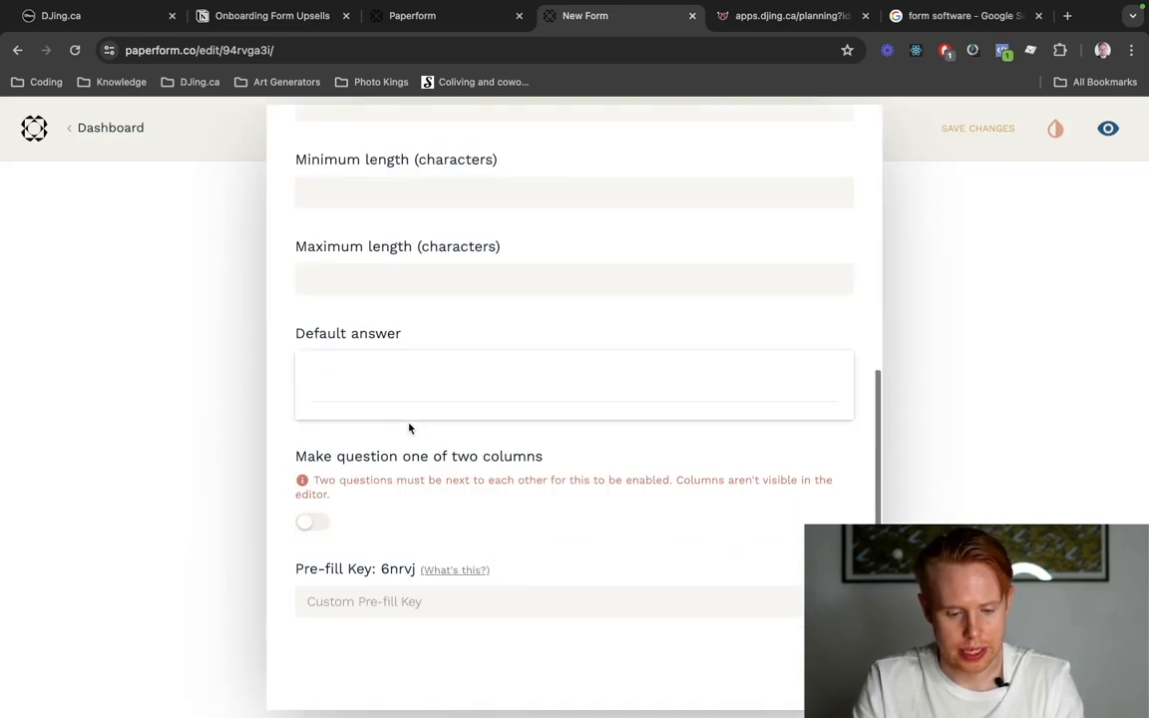
left_click_drag(296, 570, 377, 571)
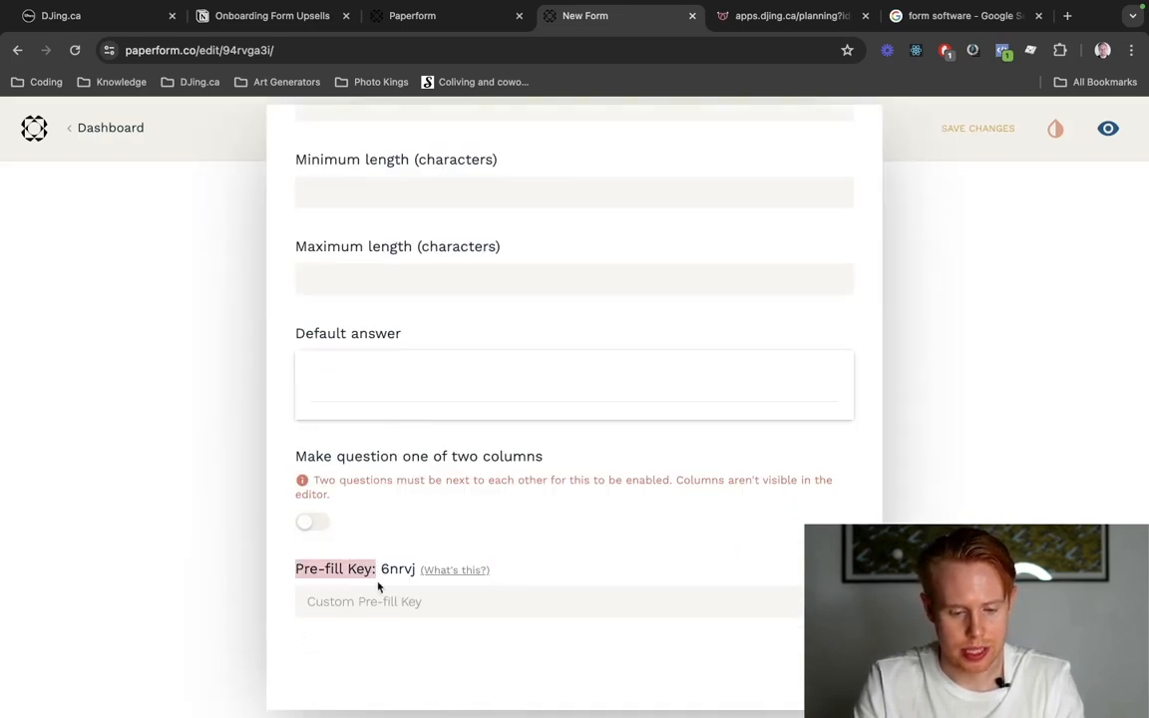
left_click(367, 611)
type("email")
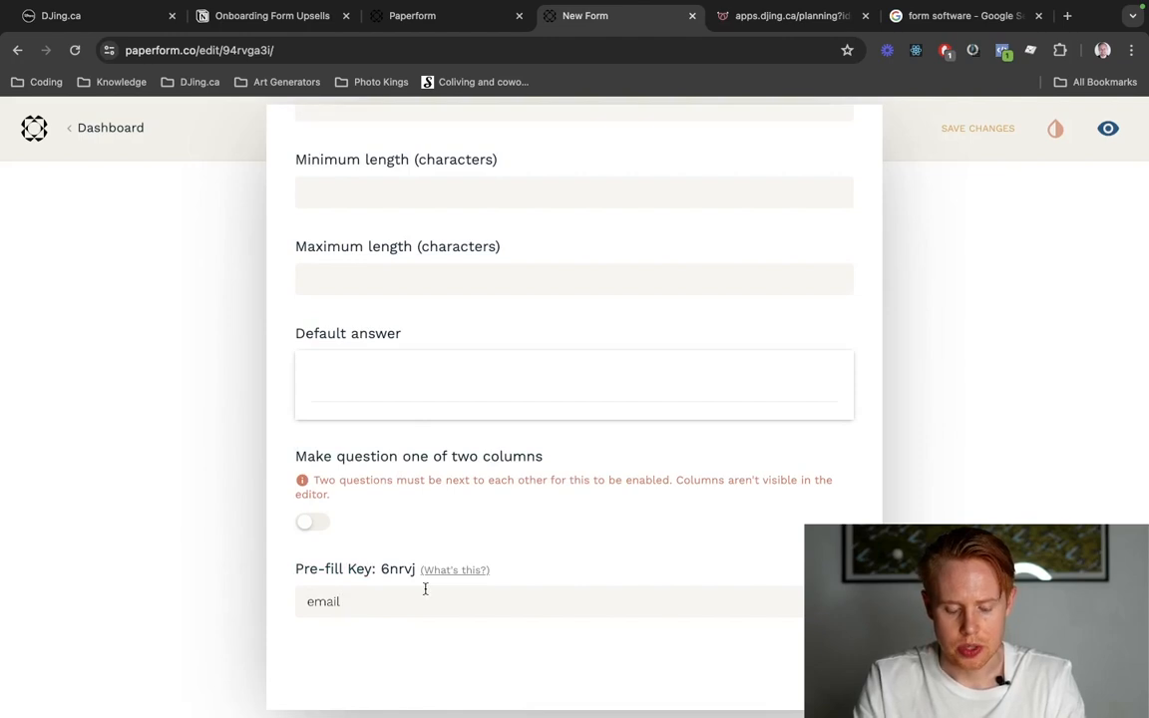
scroll(798, 372, "up", 5)
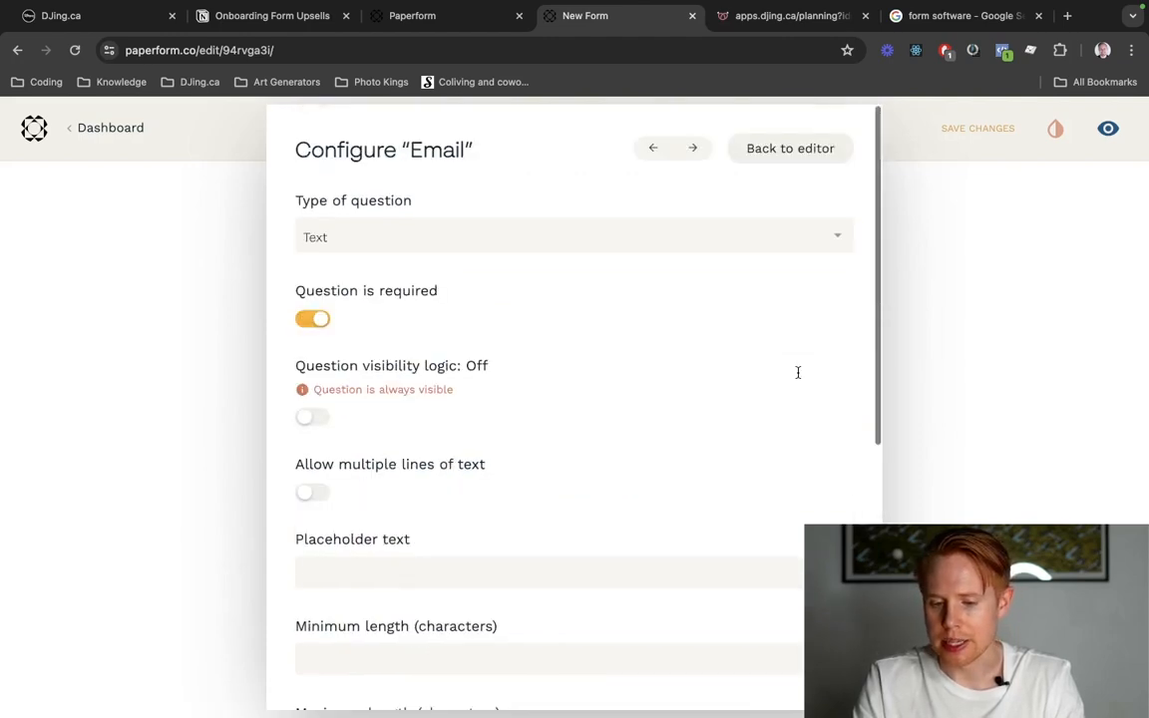
left_click(803, 148)
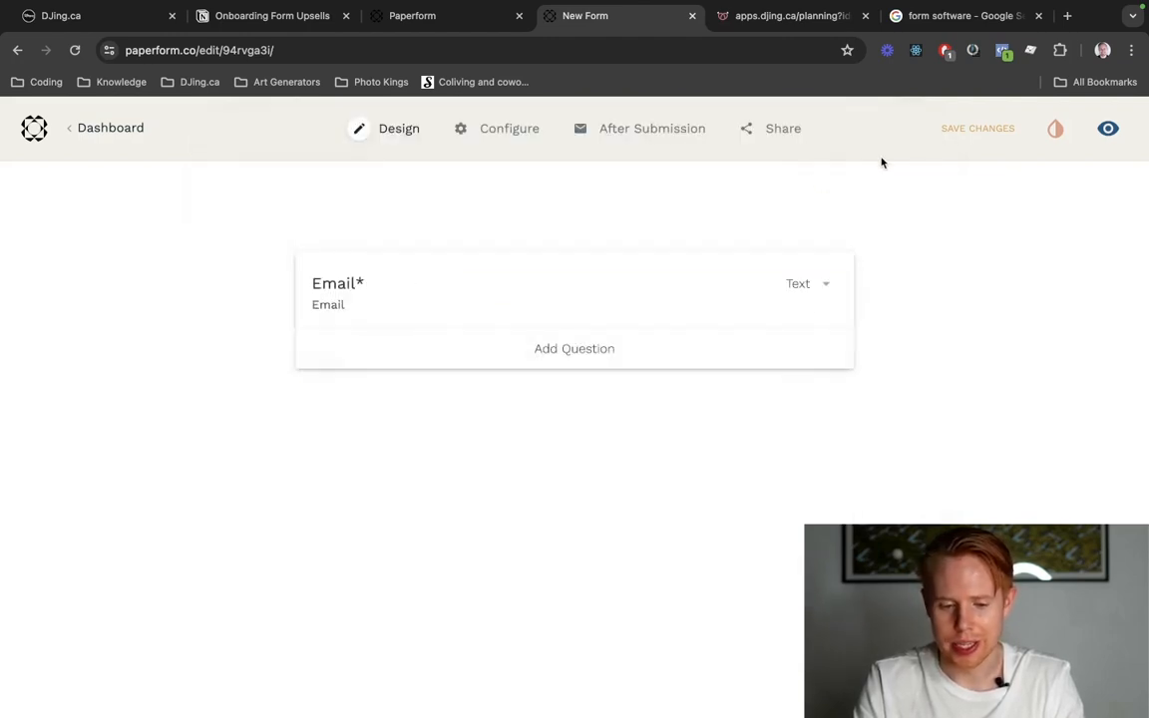
View the live form and reload it with "?email=" plus an e-mail address appended to its URL.
left_click(1107, 128)
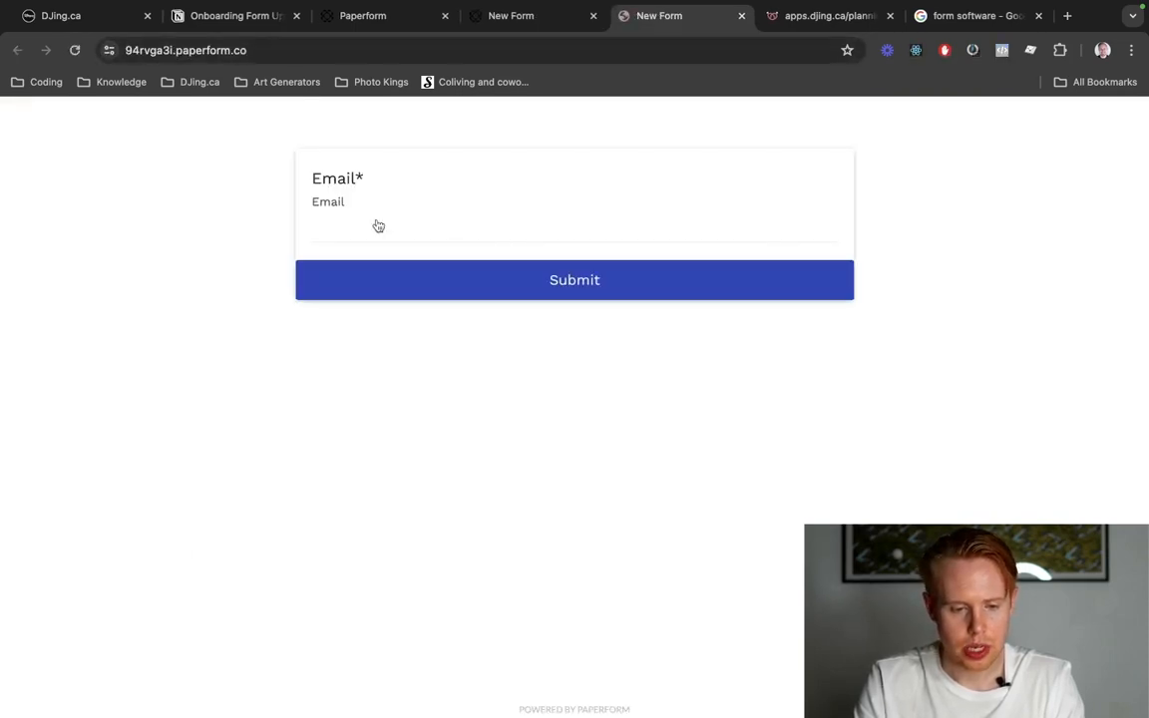
left_click(372, 230)
key("super+l")
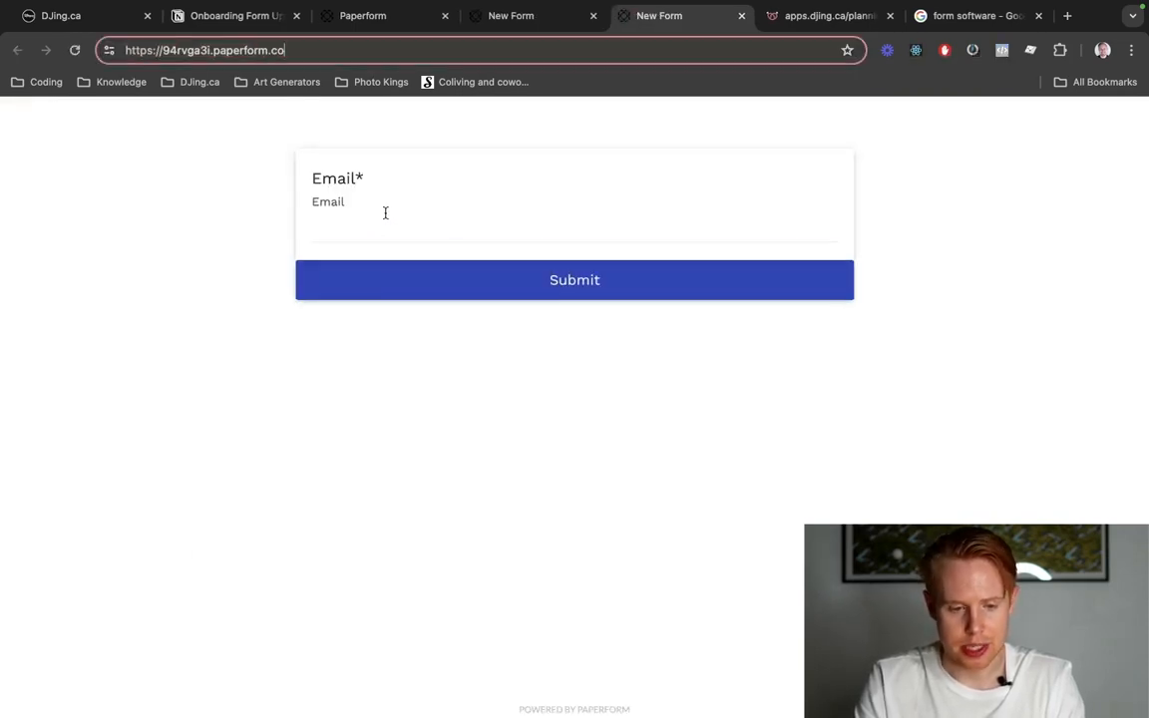
key("Right")
type("?email=")
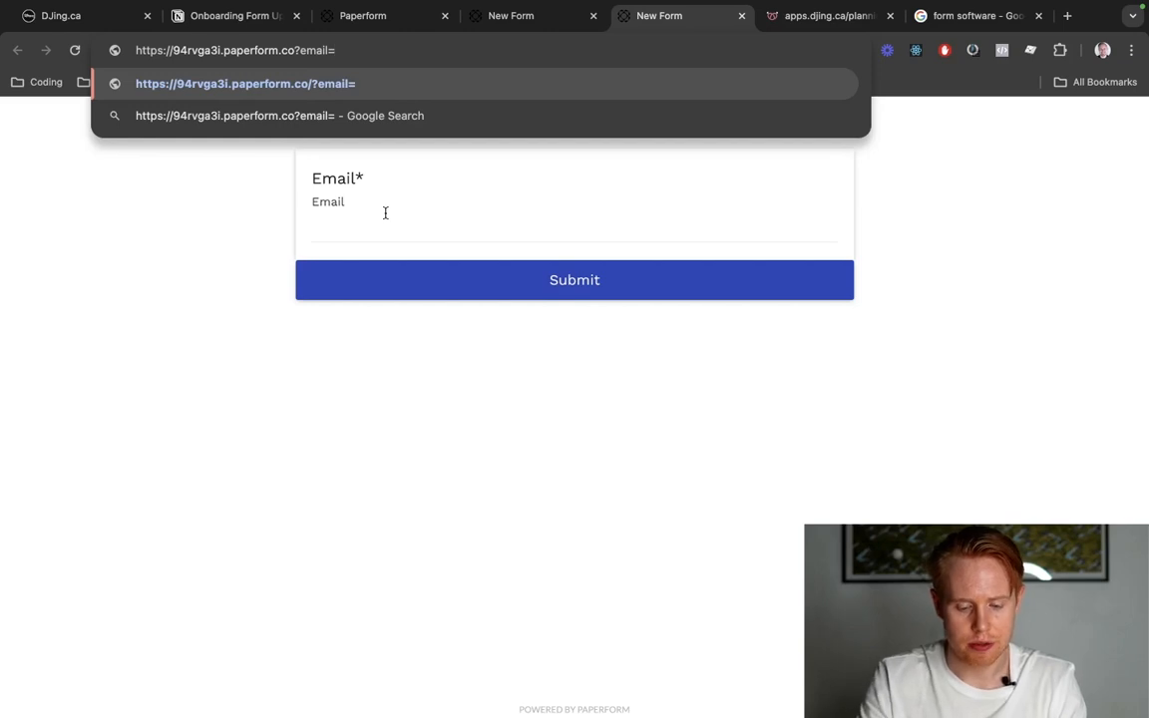
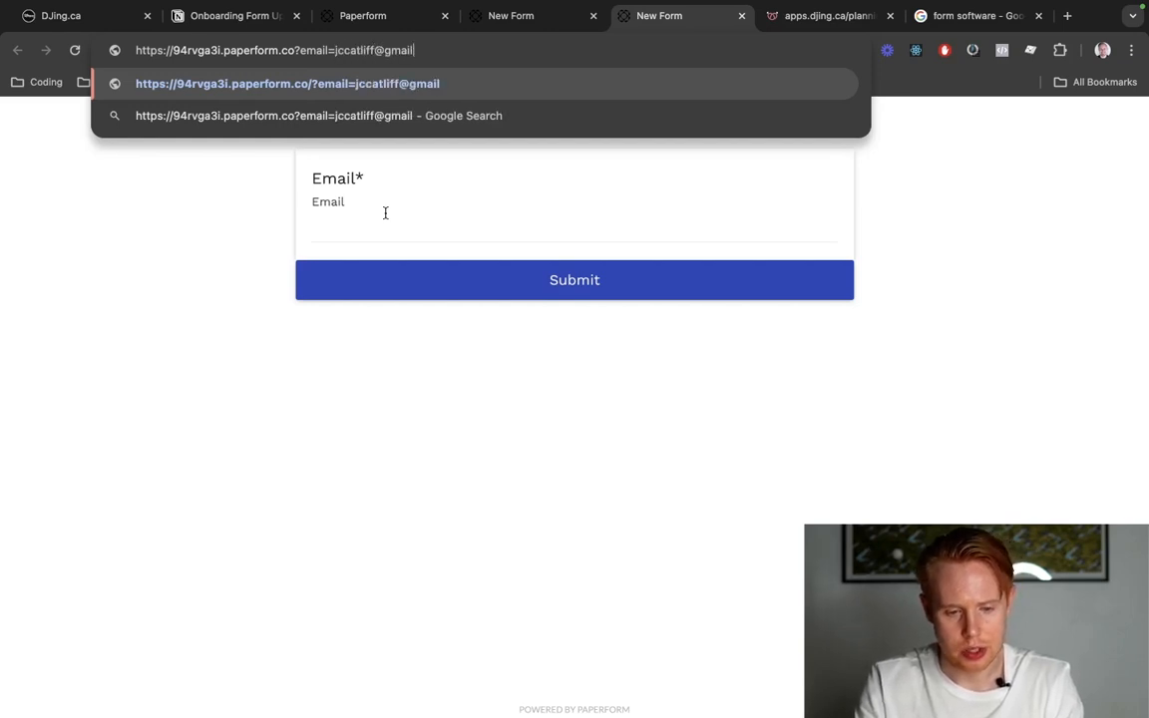
key("Return")
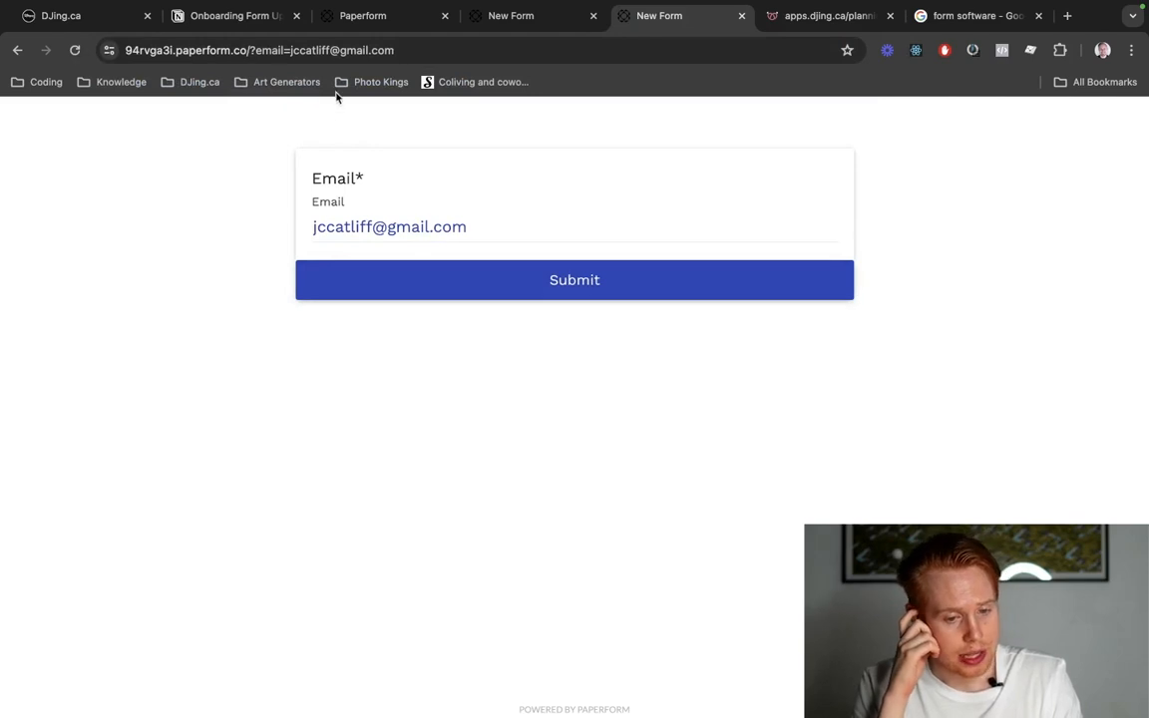
Examine the question mark, the email key and its value in the form's URL alongside the pre-filled Email answer.
triple_click(351, 239)
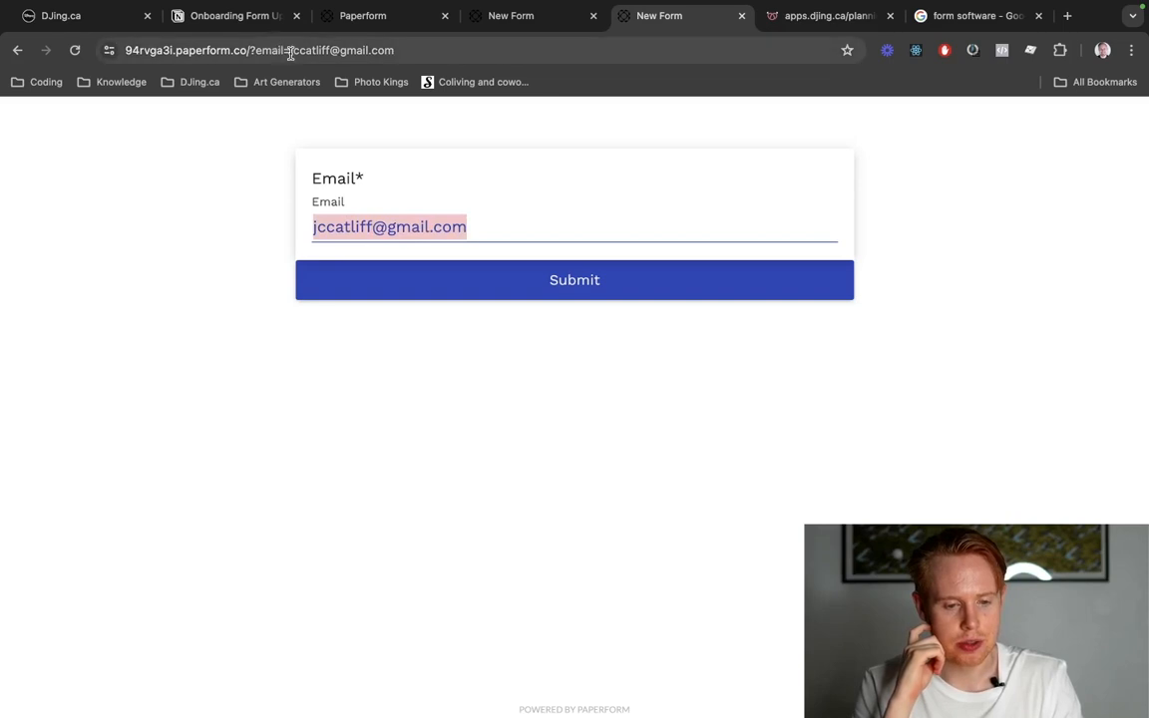
left_click_drag(288, 52, 396, 52)
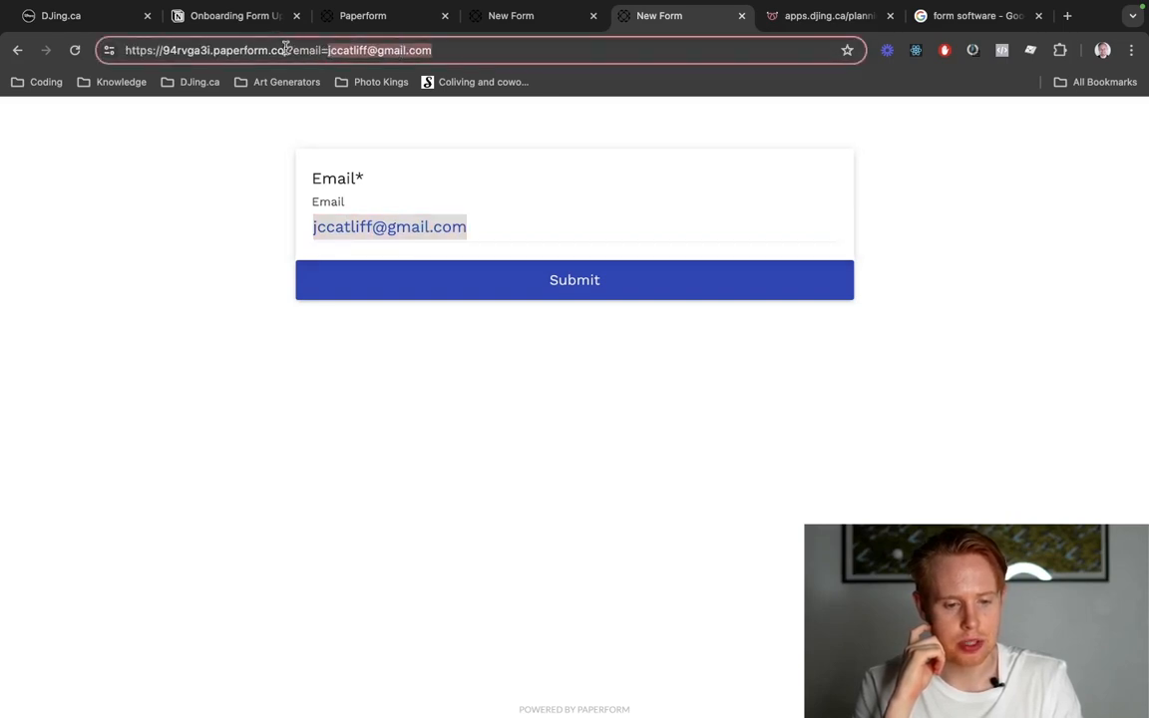
left_click_drag(289, 49, 432, 48)
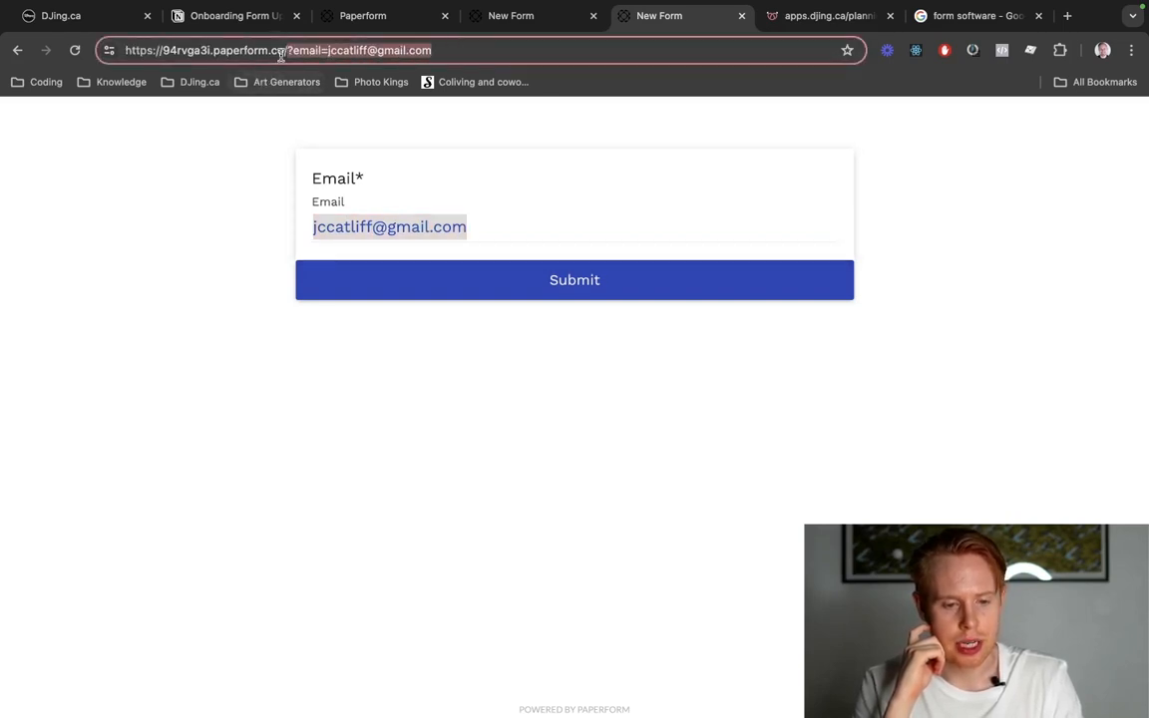
left_click(282, 54)
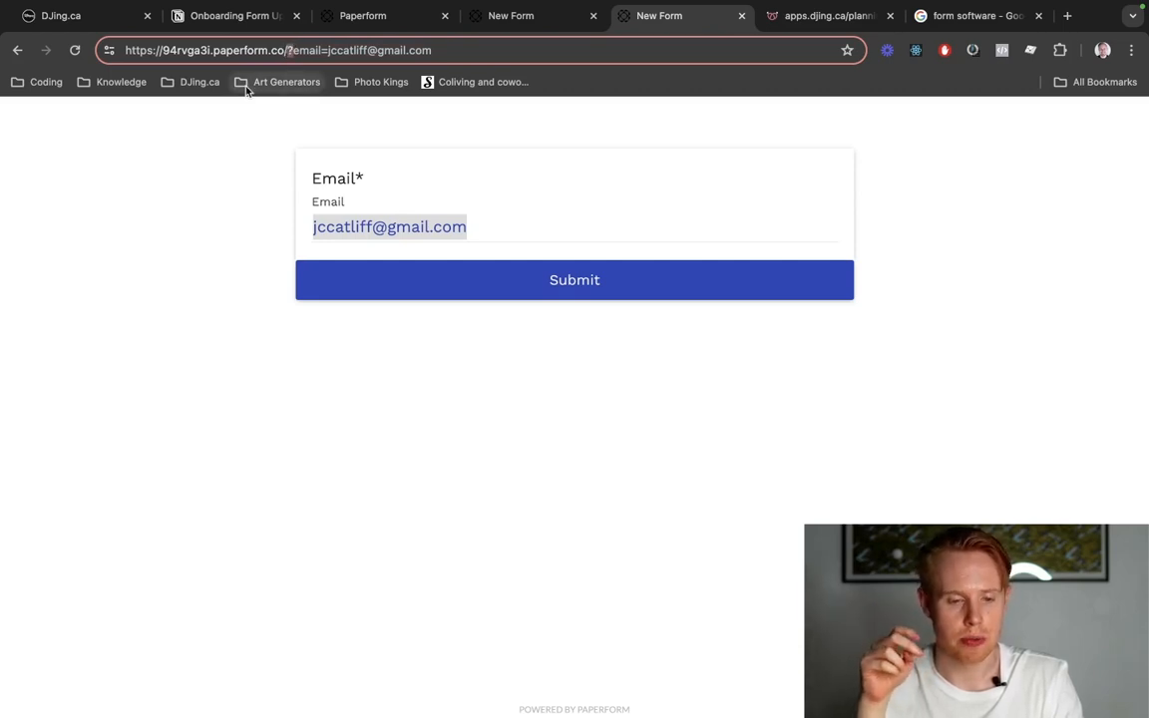
double_click(308, 50)
double_click(373, 50)
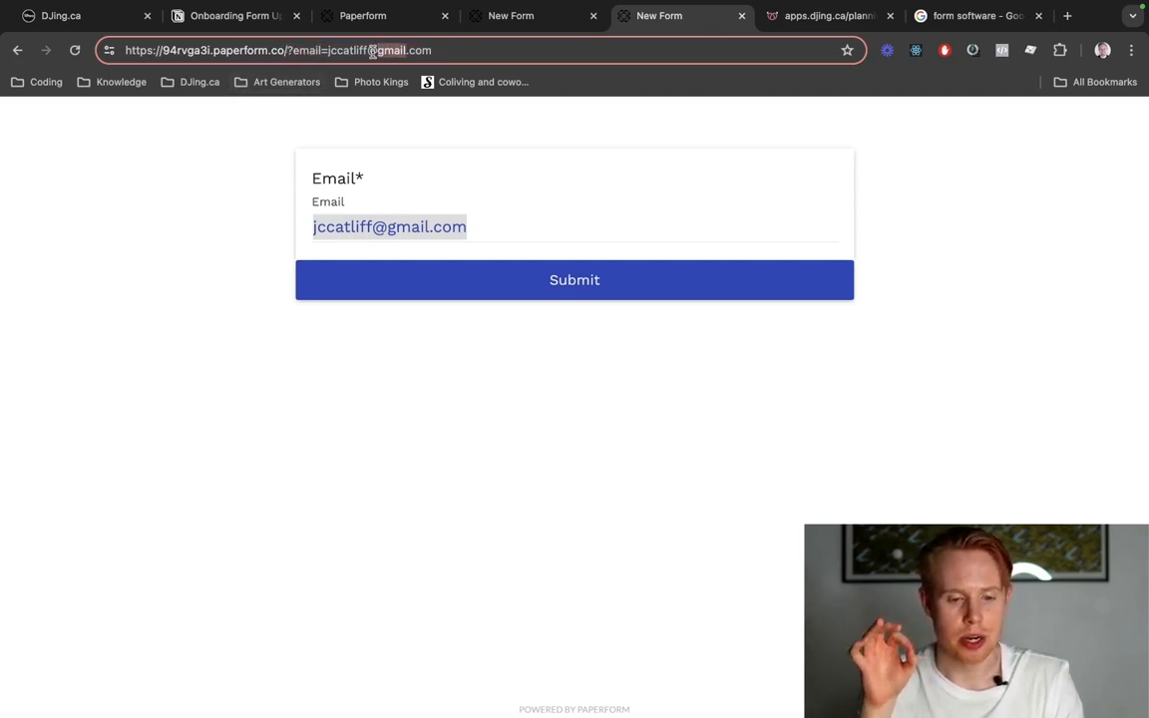
left_click(301, 50)
double_click(301, 50)
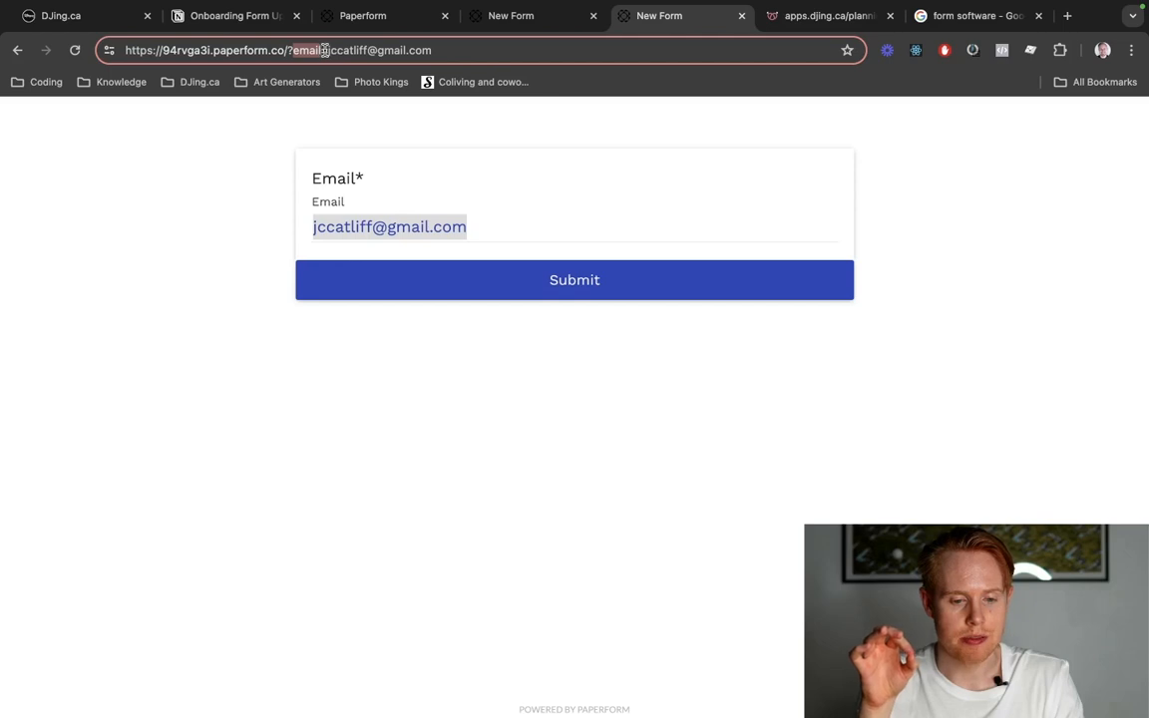
left_click_drag(329, 50, 441, 50)
Review the pre-fill key in the Email question's settings in the form editor.
left_click(513, 15)
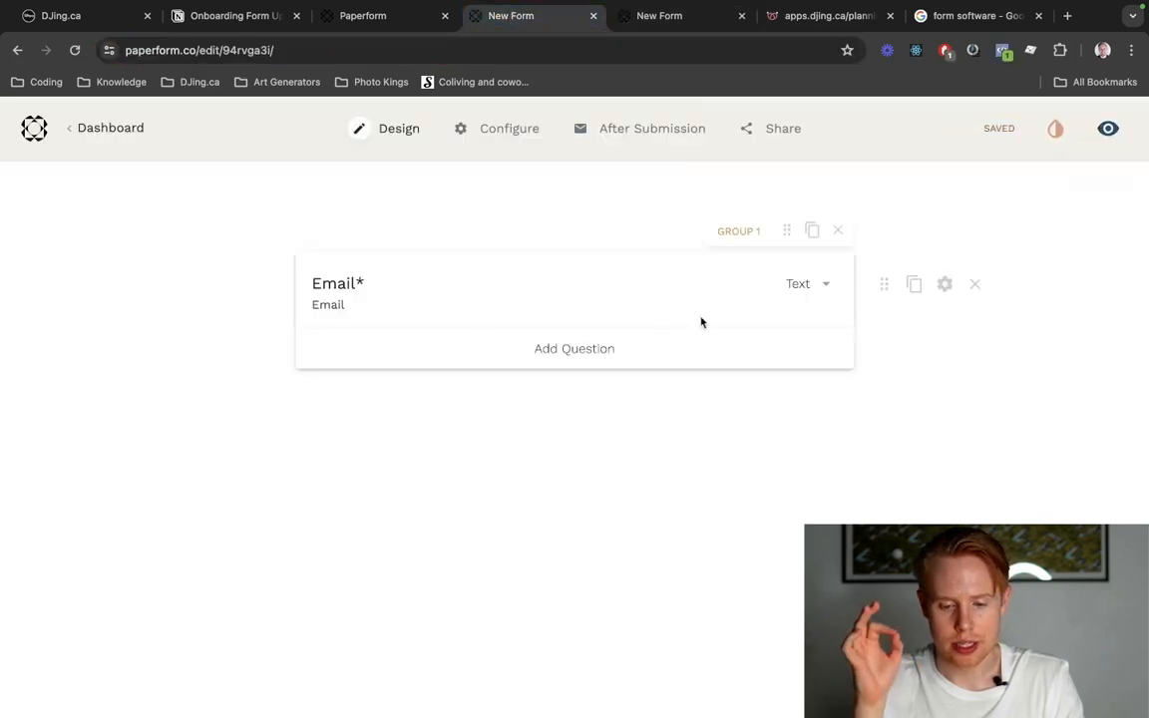
left_click(943, 284)
scroll(360, 507, "down", 5)
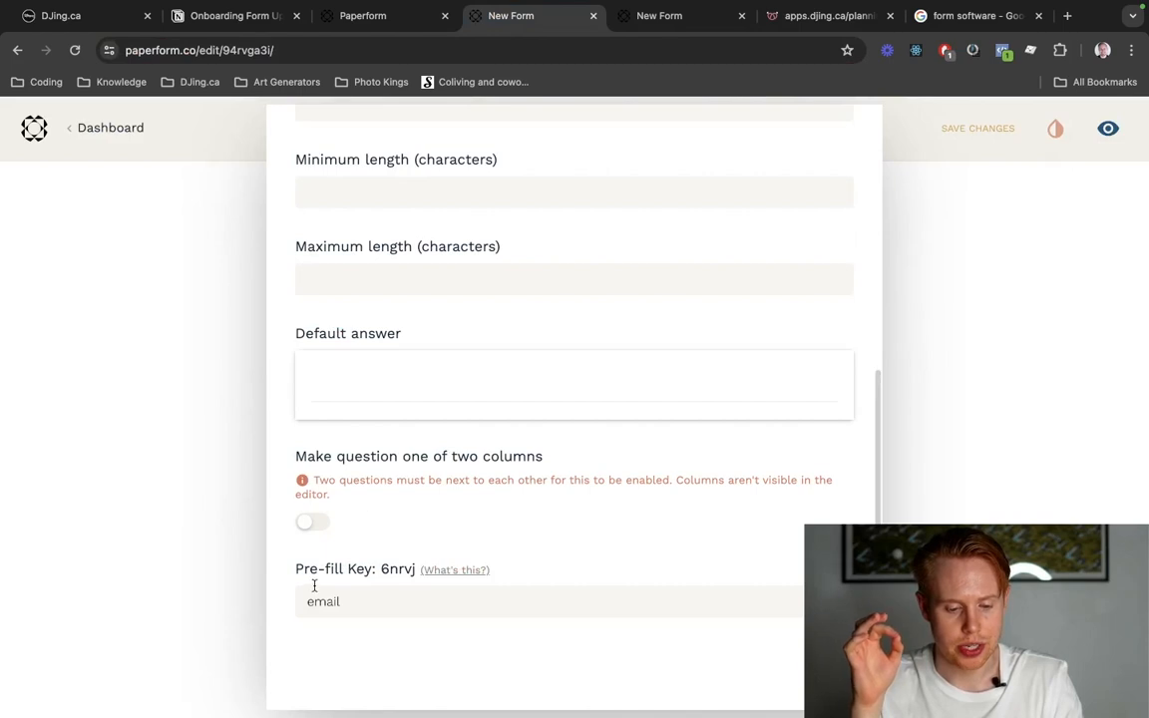
left_click_drag(296, 568, 344, 566)
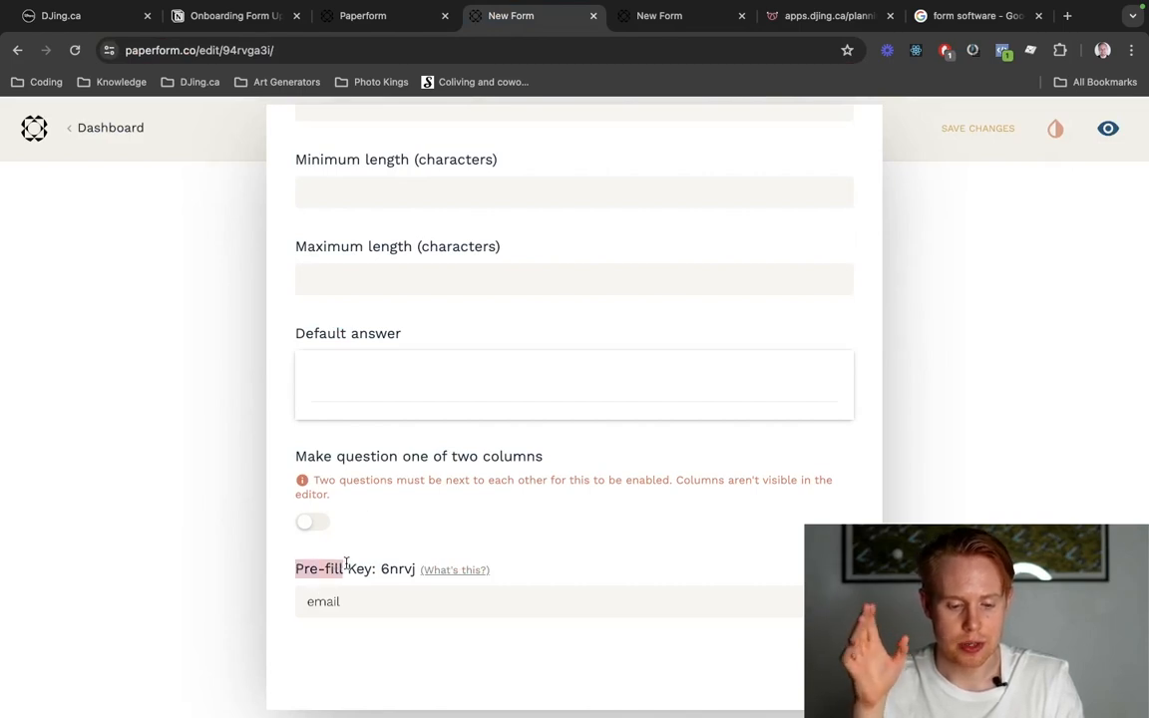
double_click(360, 567)
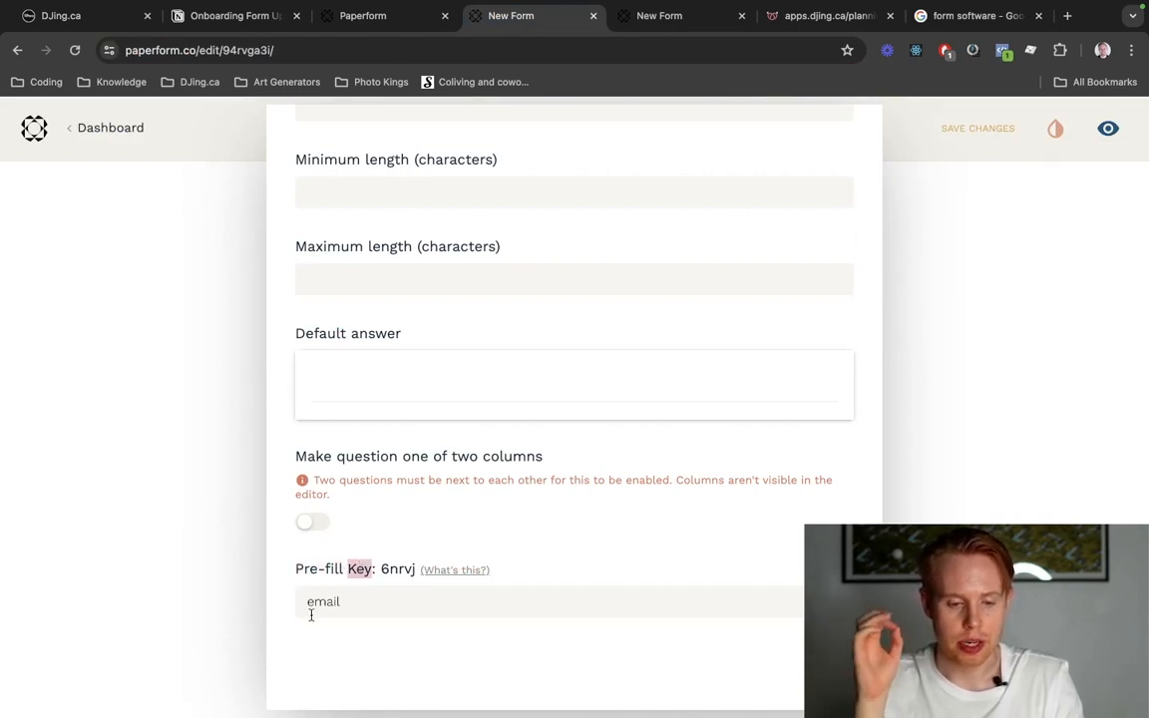
Return to the live form and compare the URL's email parameter value with the text in the Email field.
key("ctrl+Tab")
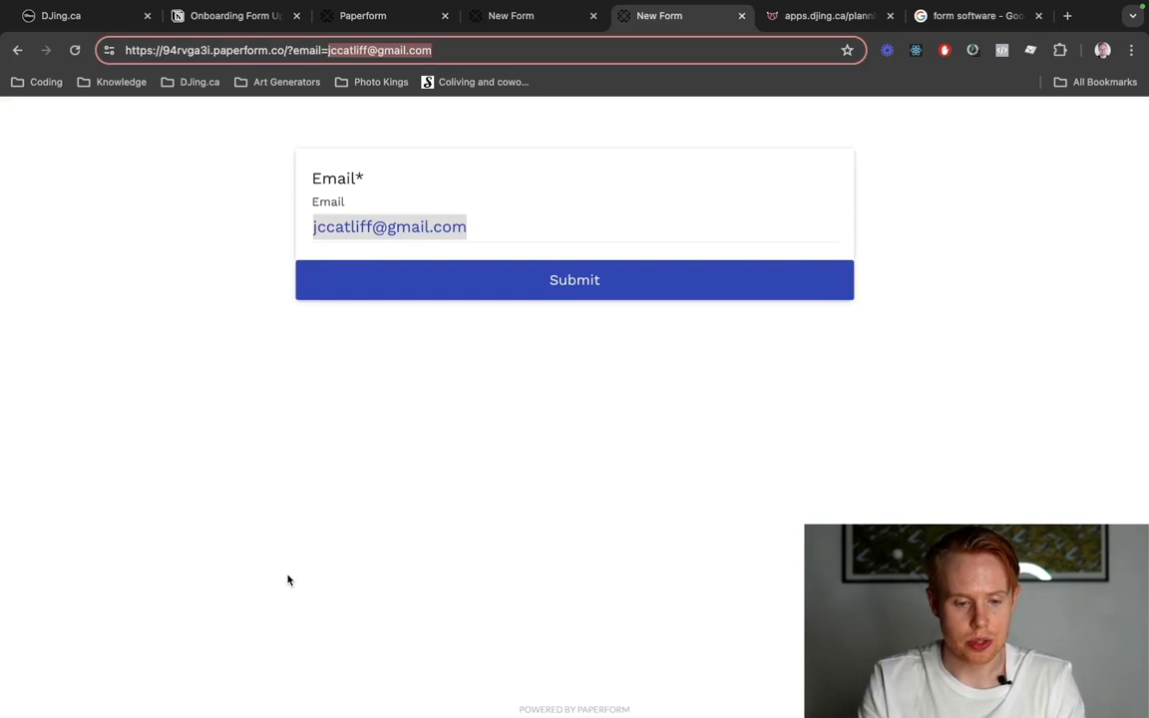
key("Left")
key("alt+shift+Left")
key("Right")
key("Right")
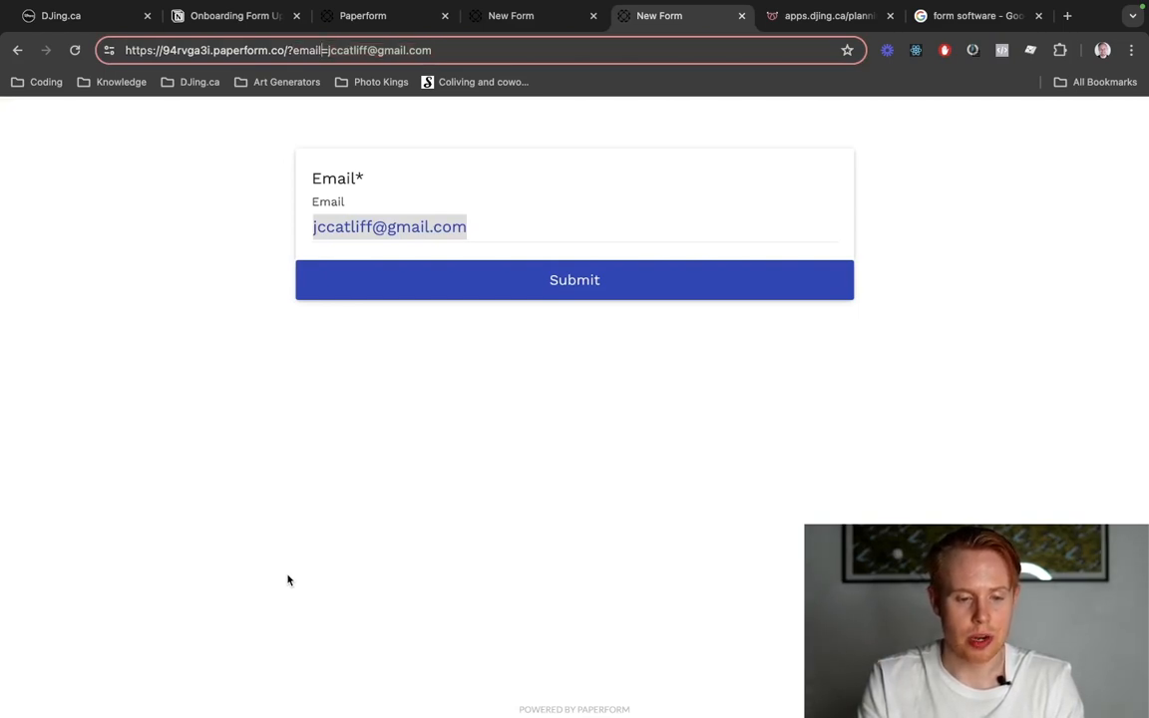
key("alt+shift+Right")
key("alt+shift+Right")
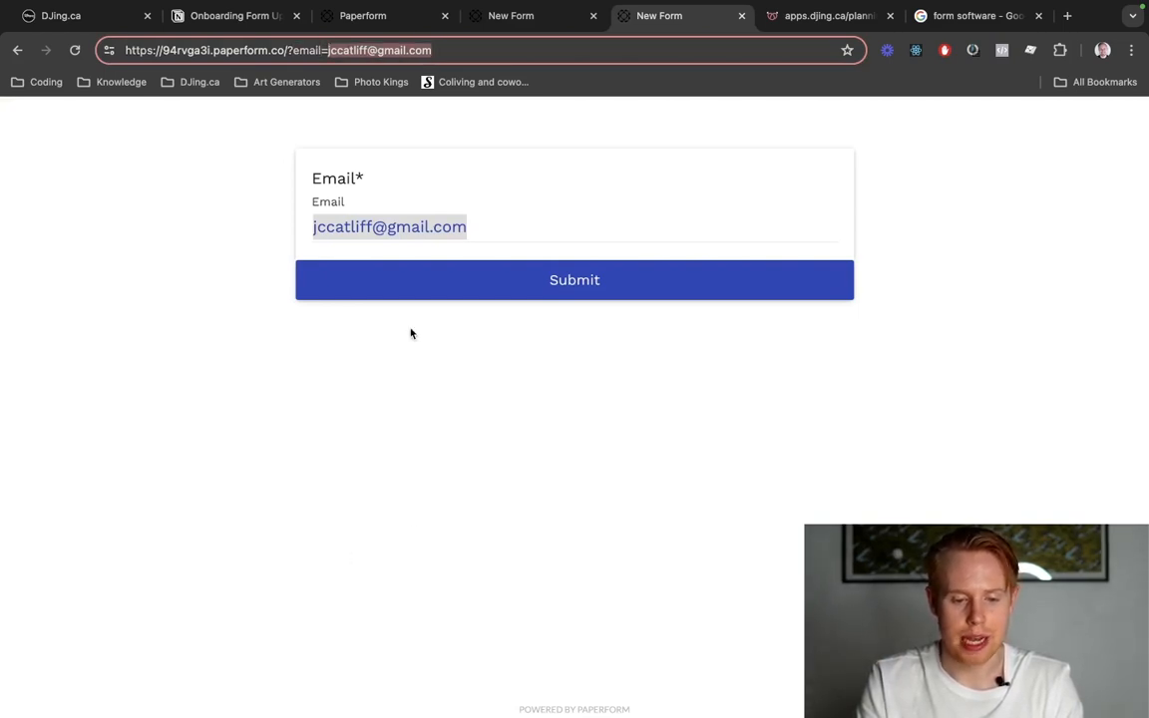
triple_click(435, 214)
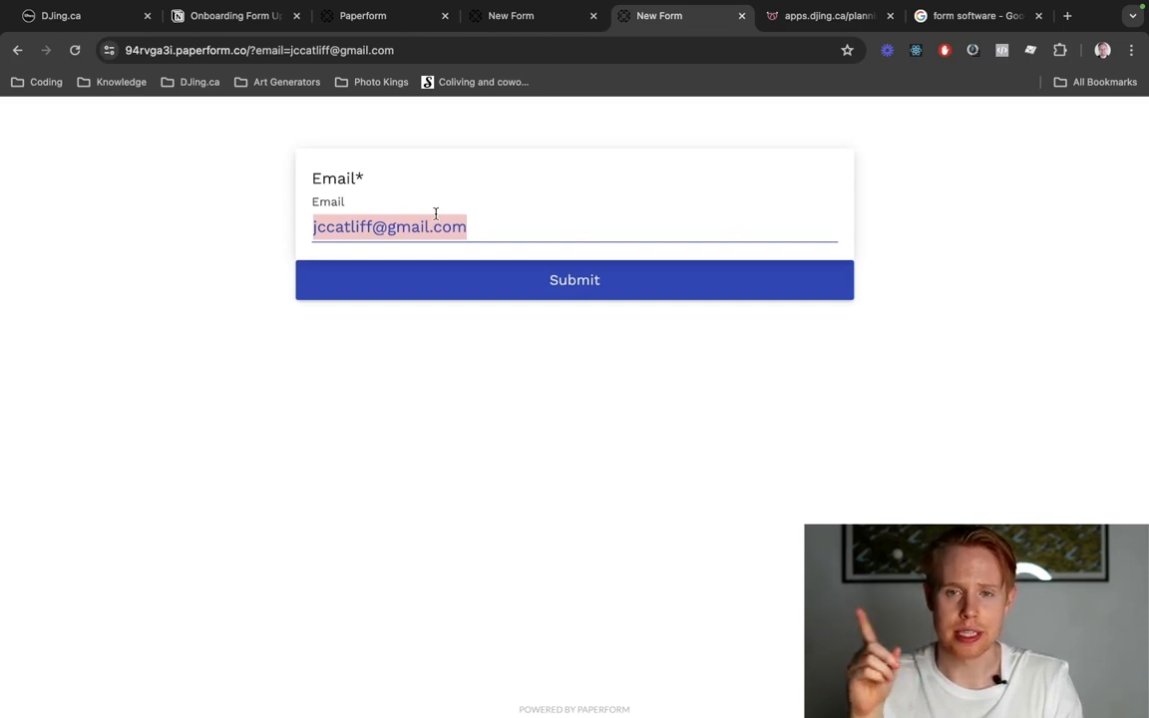
Return to the form editor, leave the Email question's settings and change its question type to Hidden.
key("ctrl+shift+Tab")
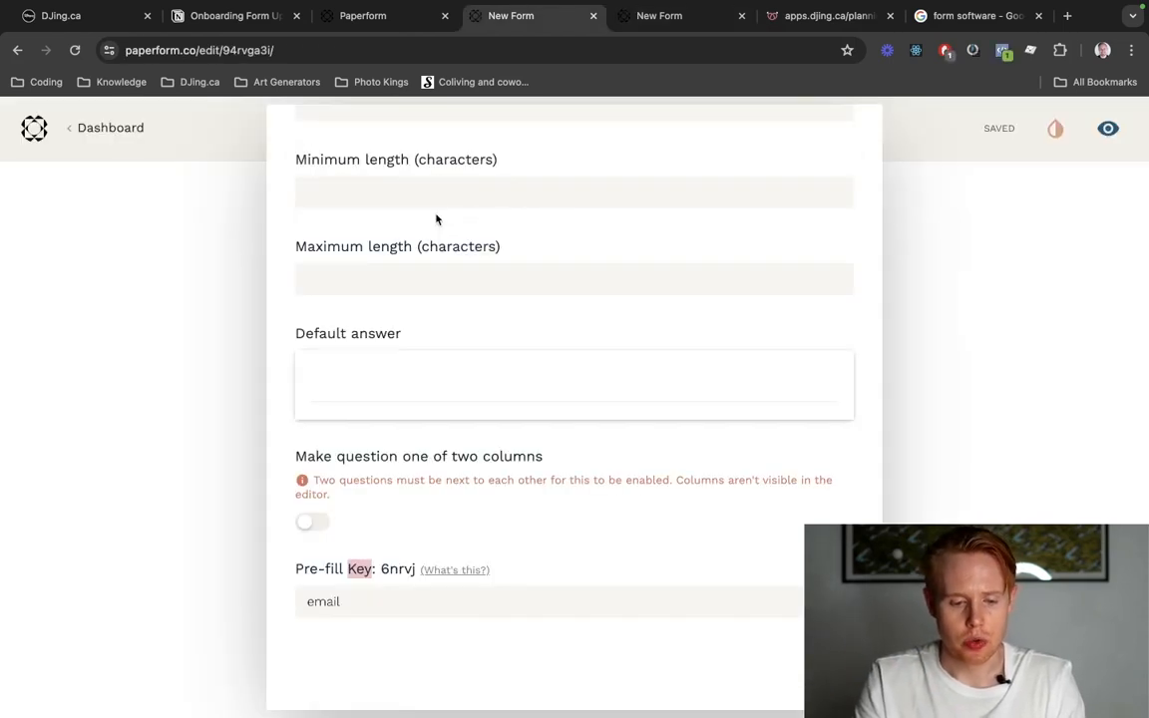
scroll(493, 360, "up", 5)
scroll(493, 359, "down", 5)
scroll(492, 359, "up", 5)
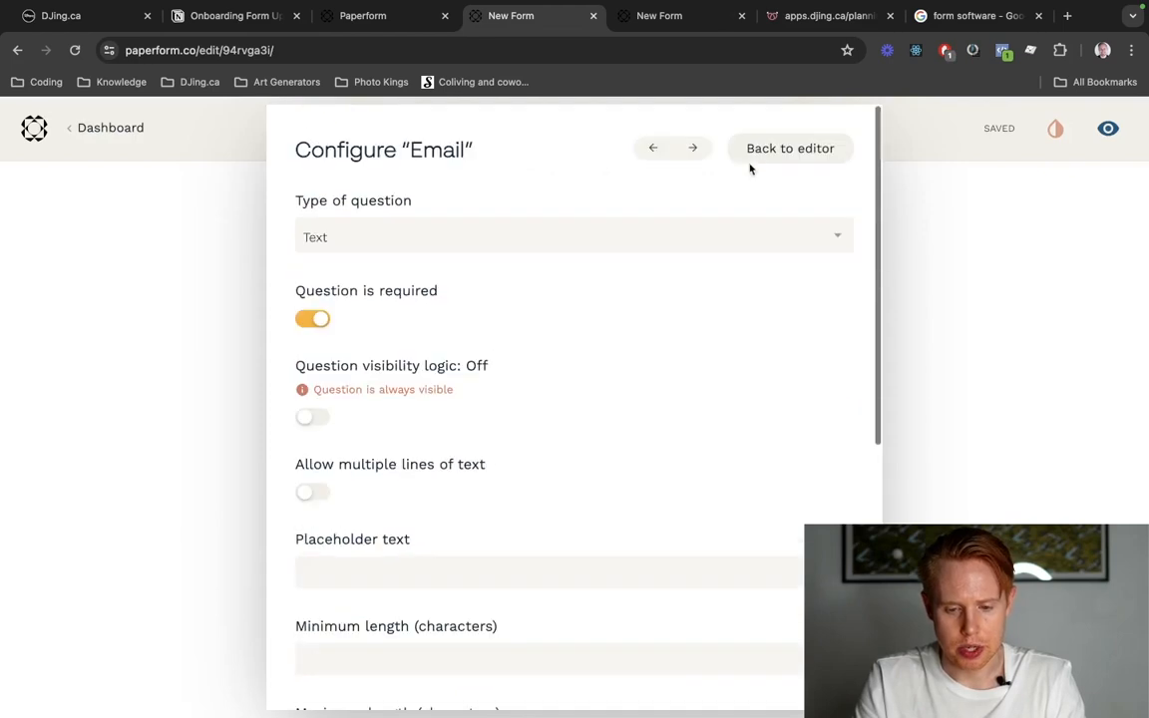
left_click(760, 151)
left_click(793, 282)
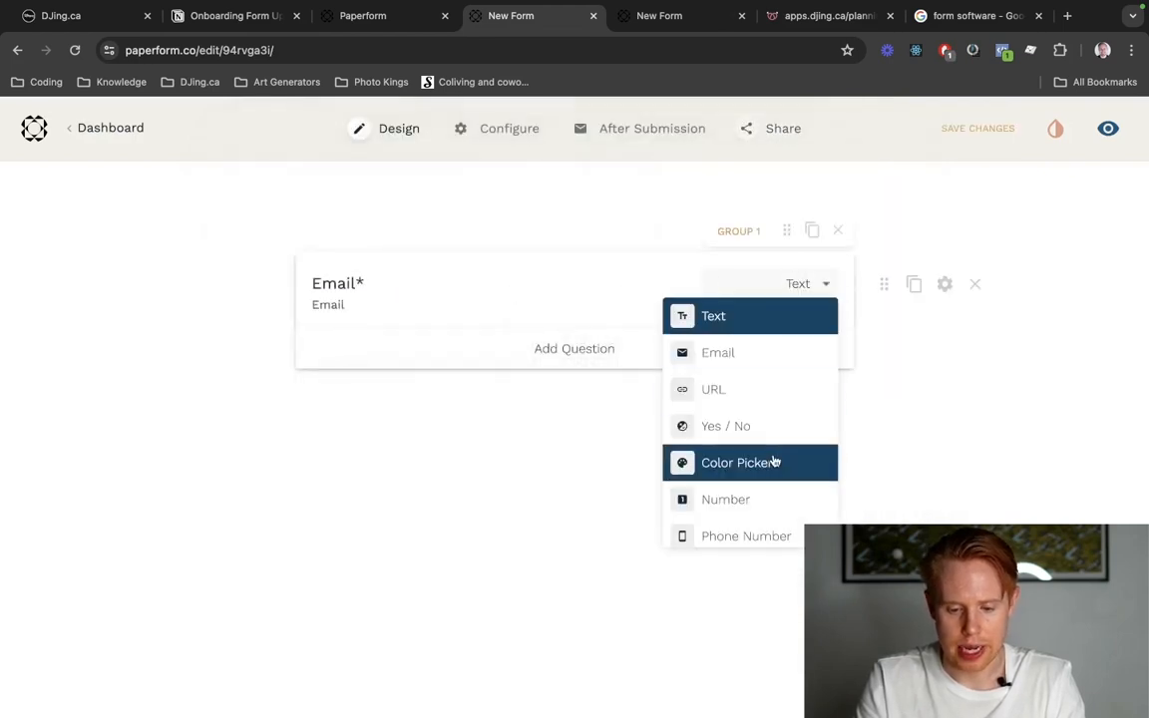
scroll(774, 459, "down", 5)
left_click(759, 495)
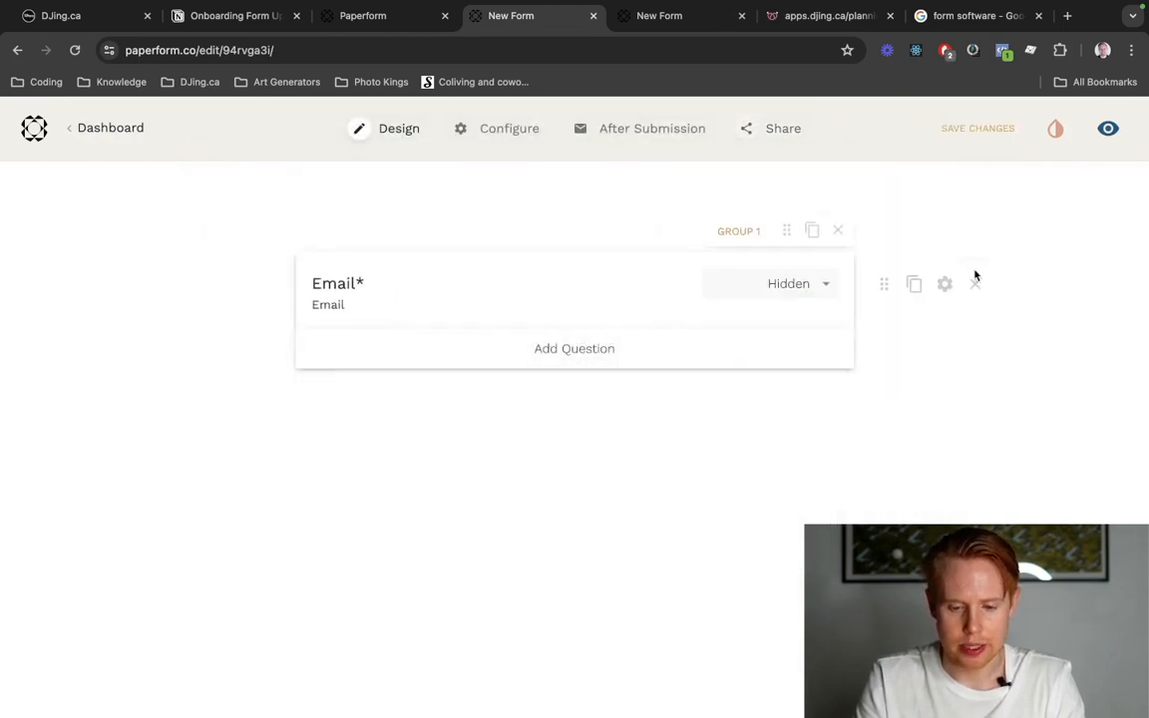
View the live form and load it with the "?email=" parameter and an e-mail address to check the hidden question.
left_click(1108, 128)
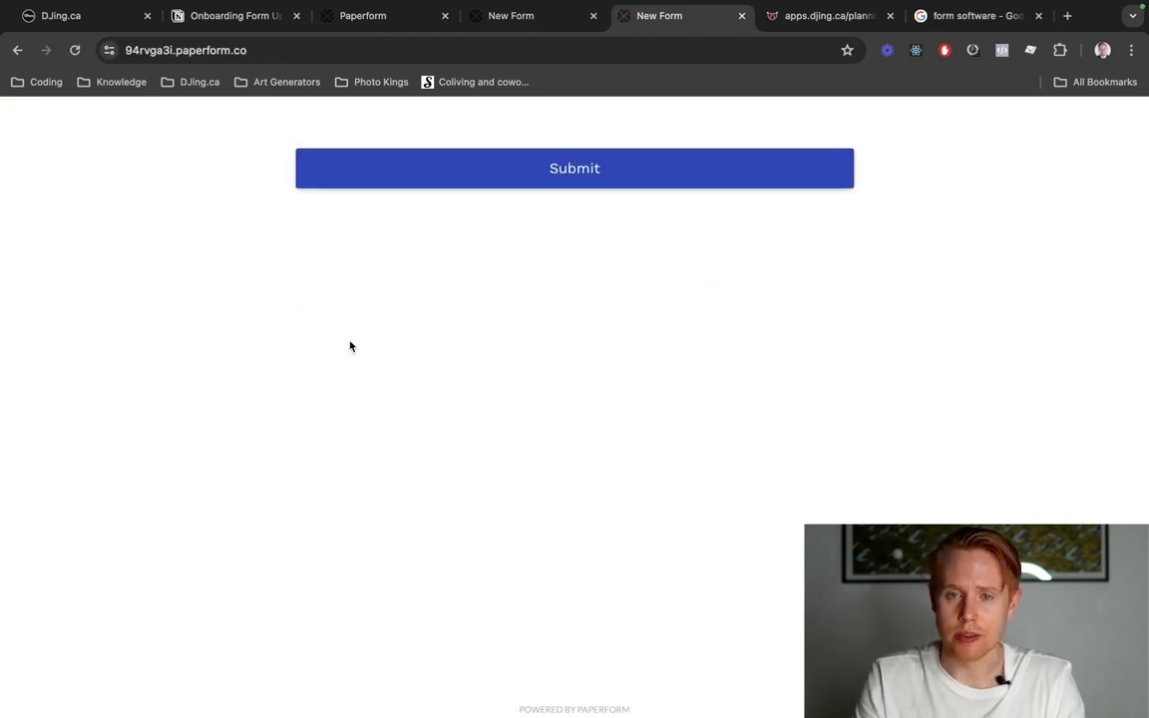
key("super+l")
key("Right")
type("?")
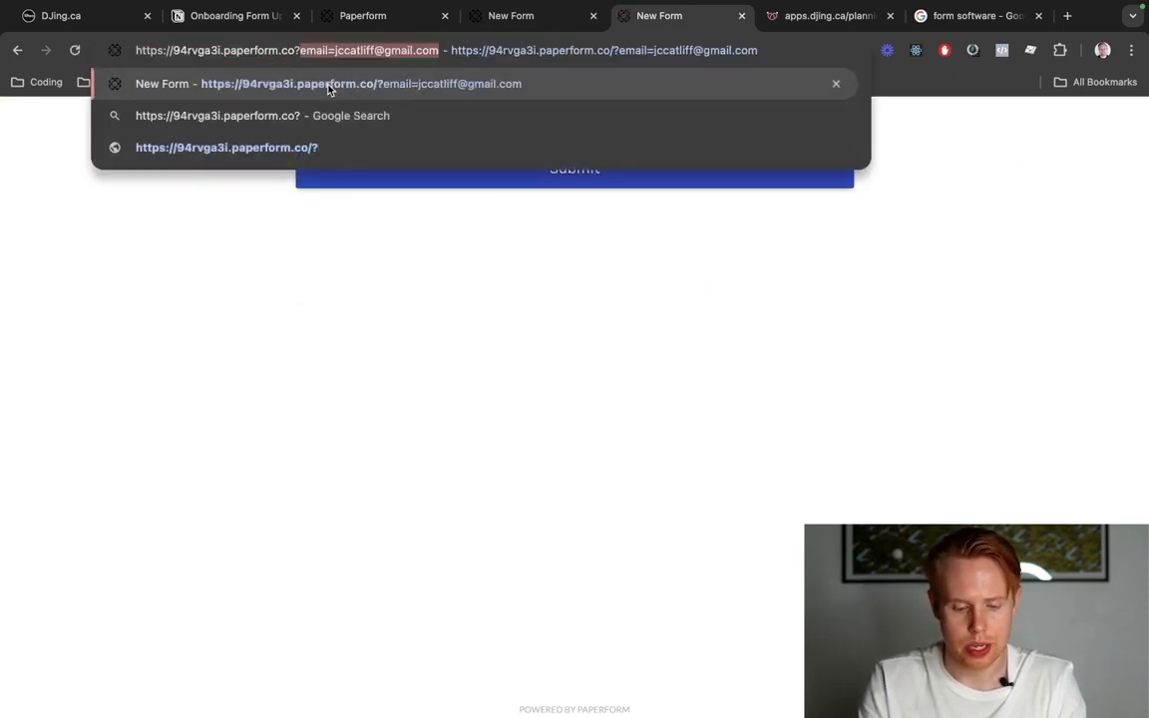
left_click(329, 88)
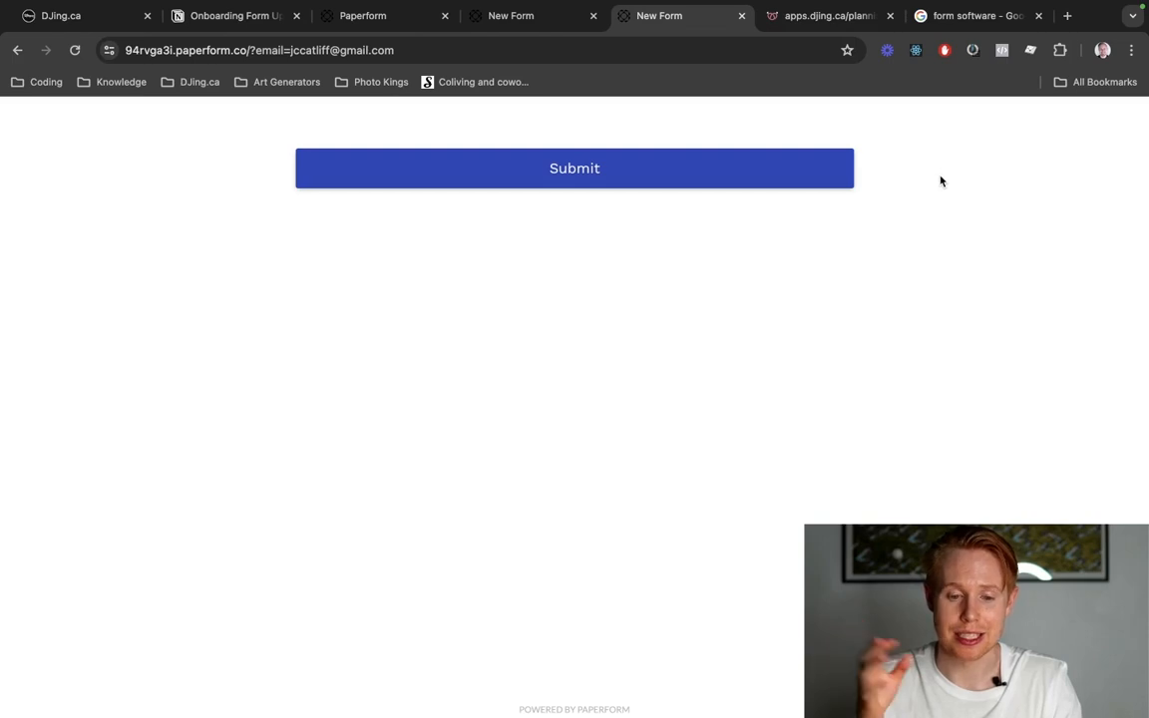
In the apps.djing.ca planning form, alternate the dance floor answer between Yes and No to examine its conditional Subwoofer product.
key("ctrl+shift+Tab")
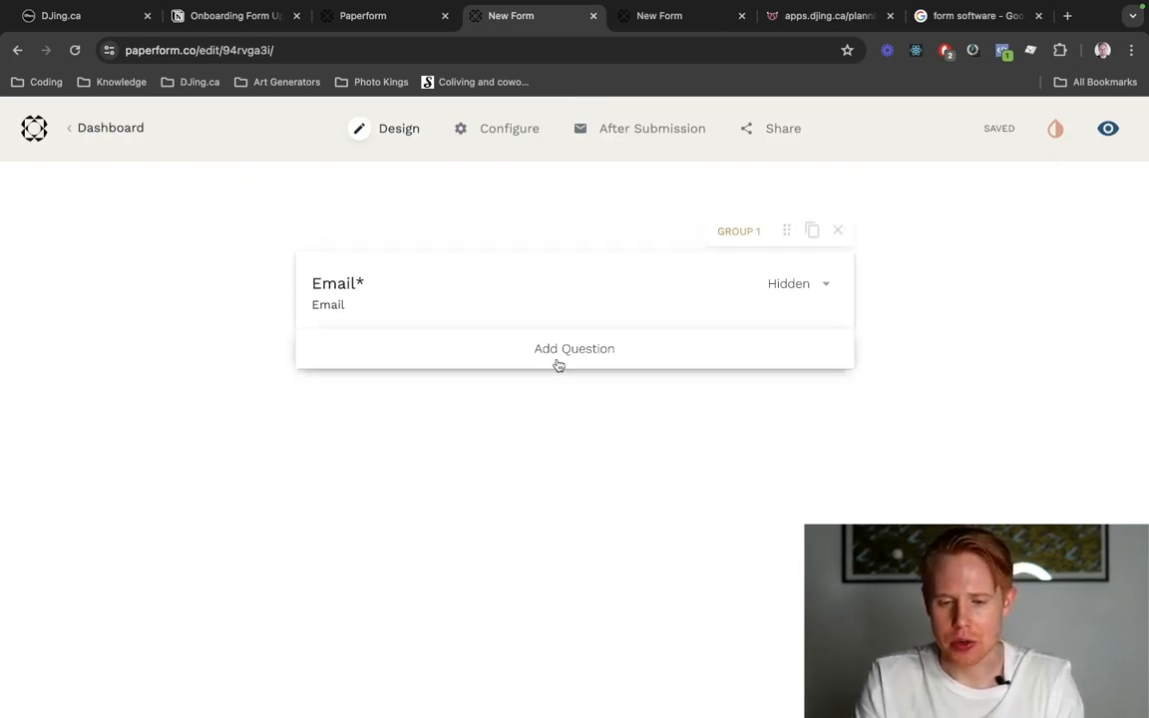
left_click_drag(816, 15, 693, 15)
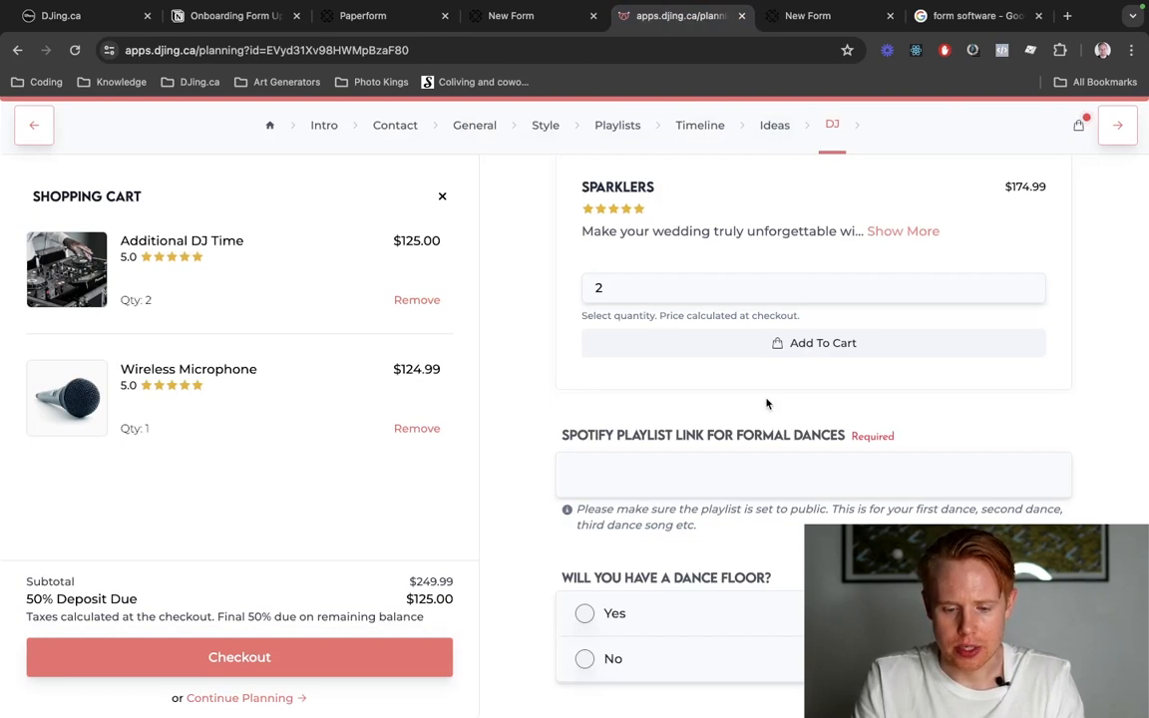
scroll(767, 403, "down", 3)
scroll(765, 403, "down", 2)
left_click(756, 253)
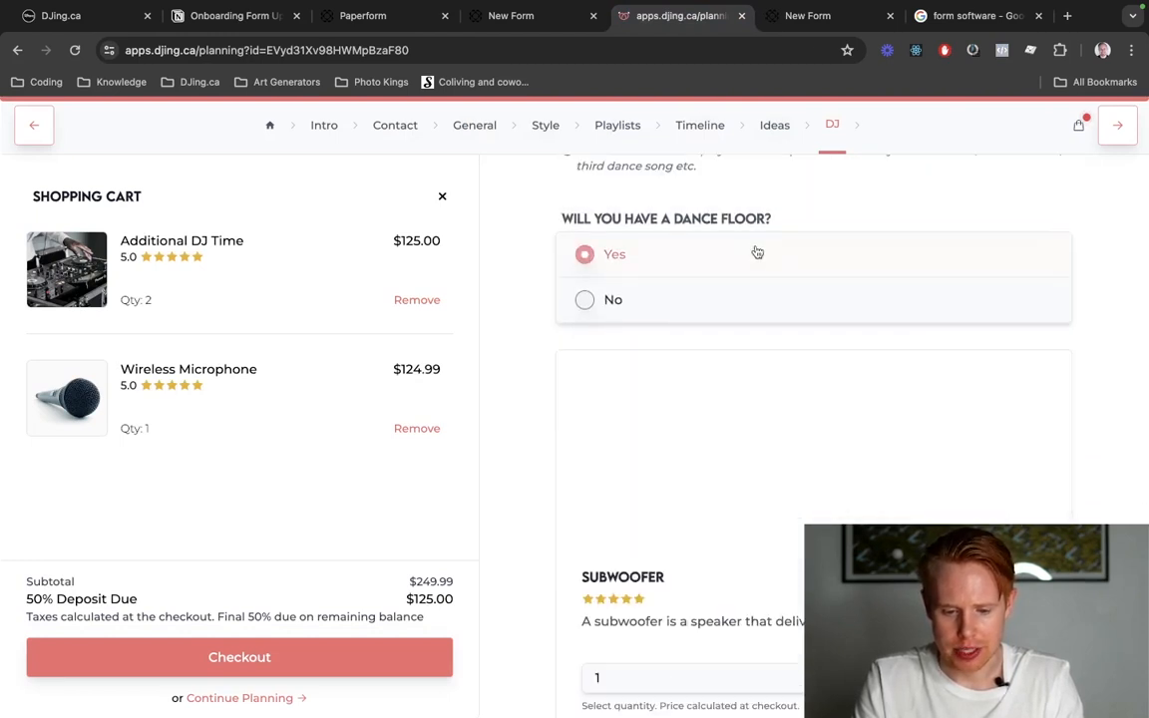
left_click(752, 299)
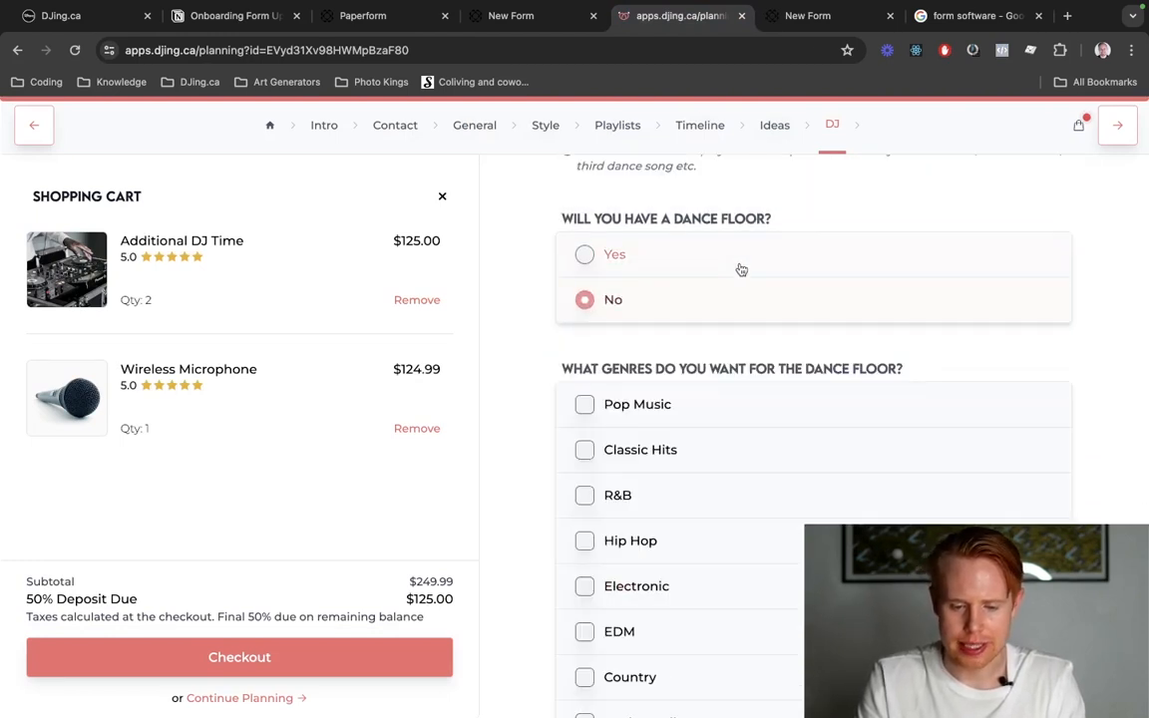
left_click(741, 264)
left_click(738, 309)
left_click(738, 271)
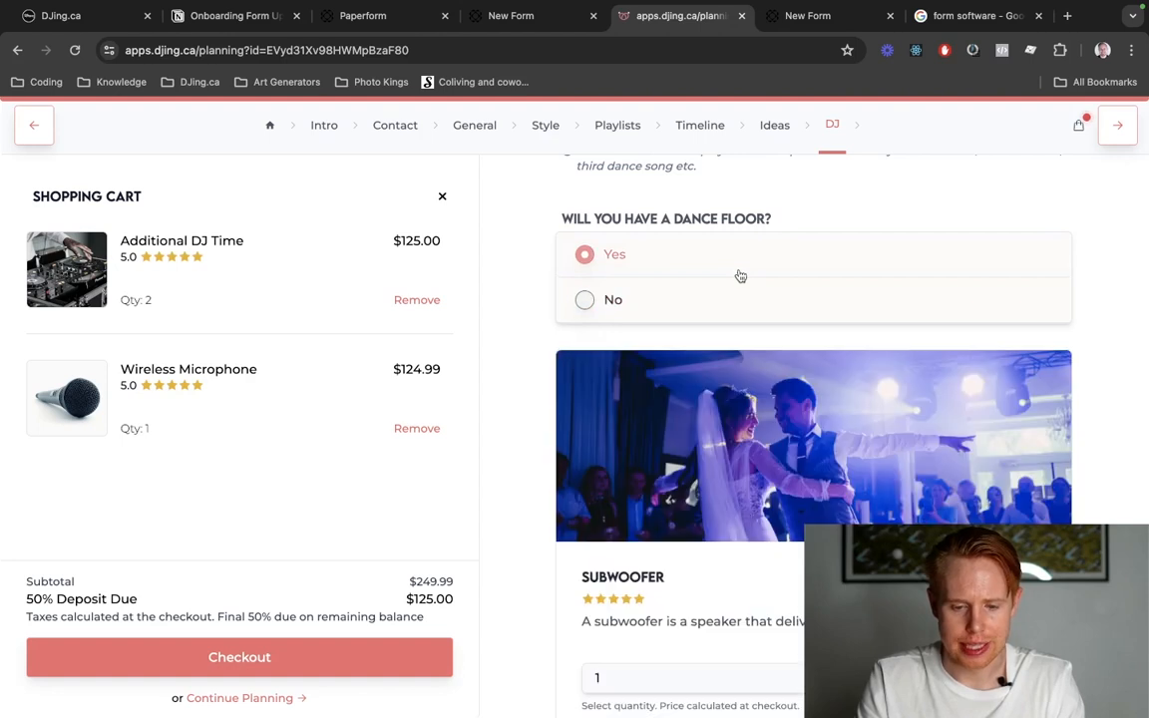
left_click(738, 302)
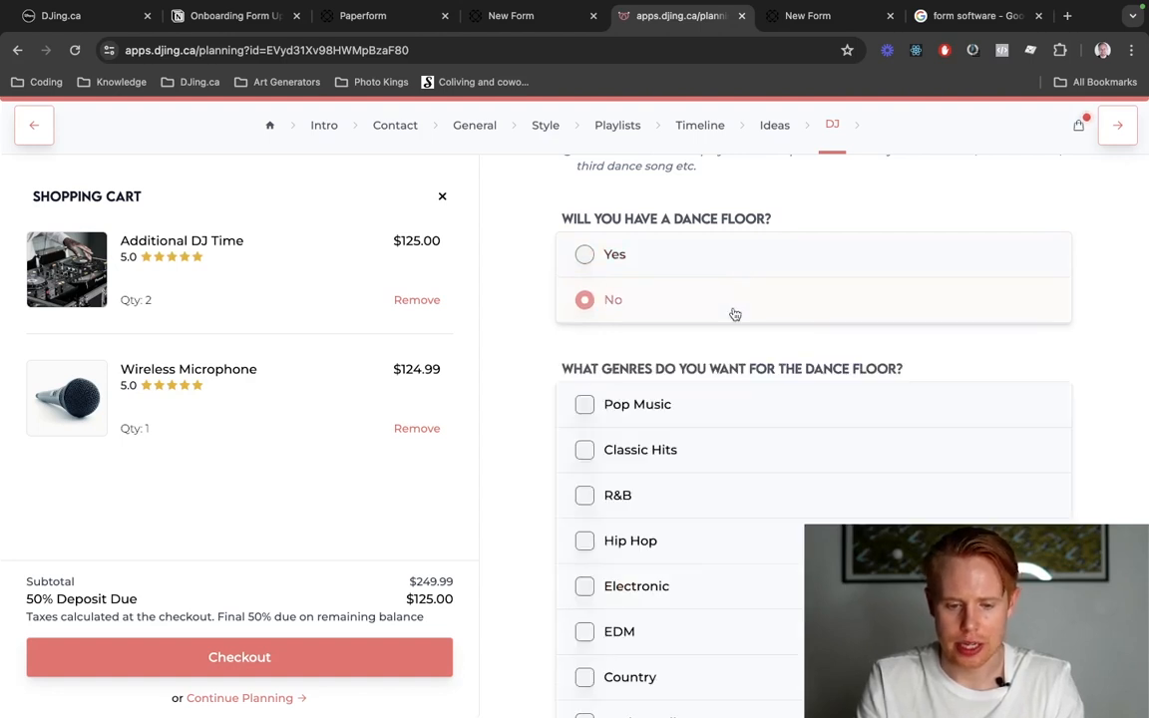
Add a Yes / No question to the Paperform form with the planning form's title "Will You Have A Dance Floor?".
triple_click(746, 231)
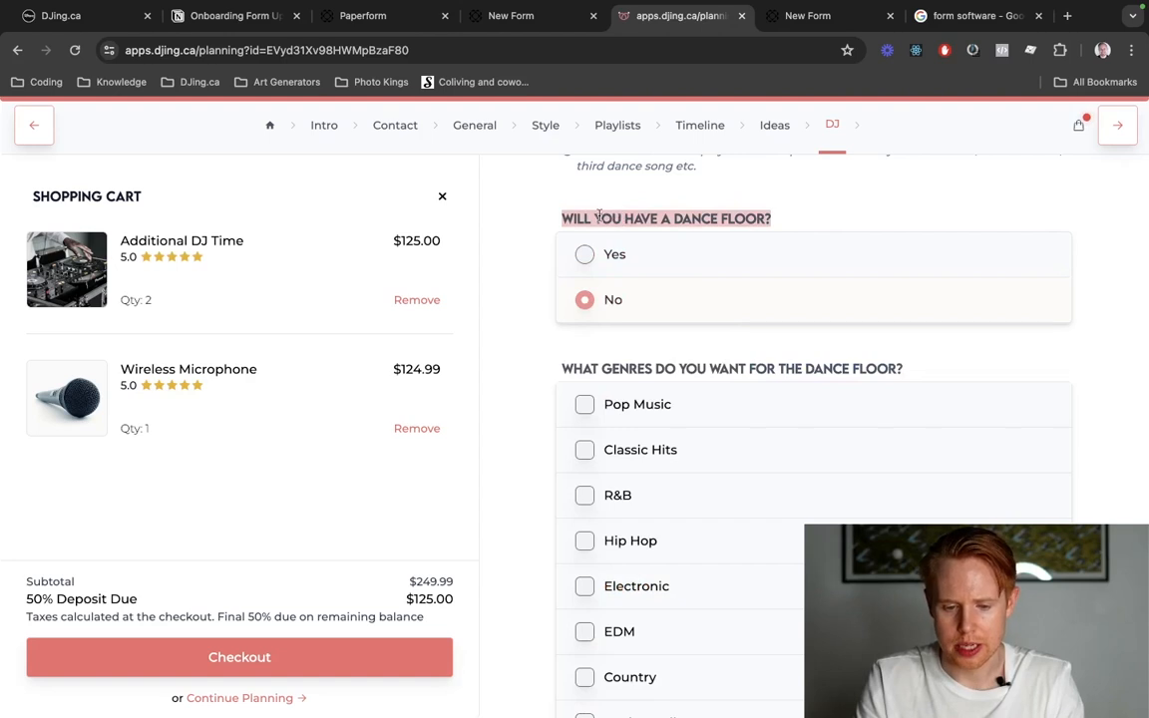
key("ctrl+shift+Tab")
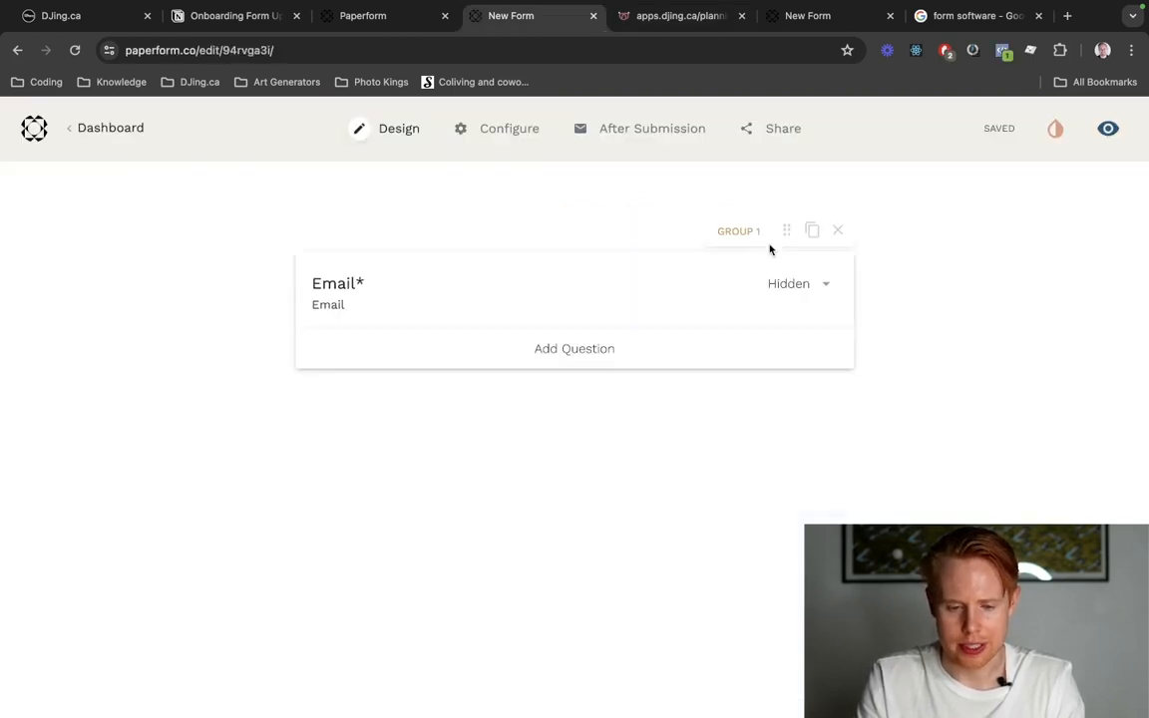
left_click(544, 355)
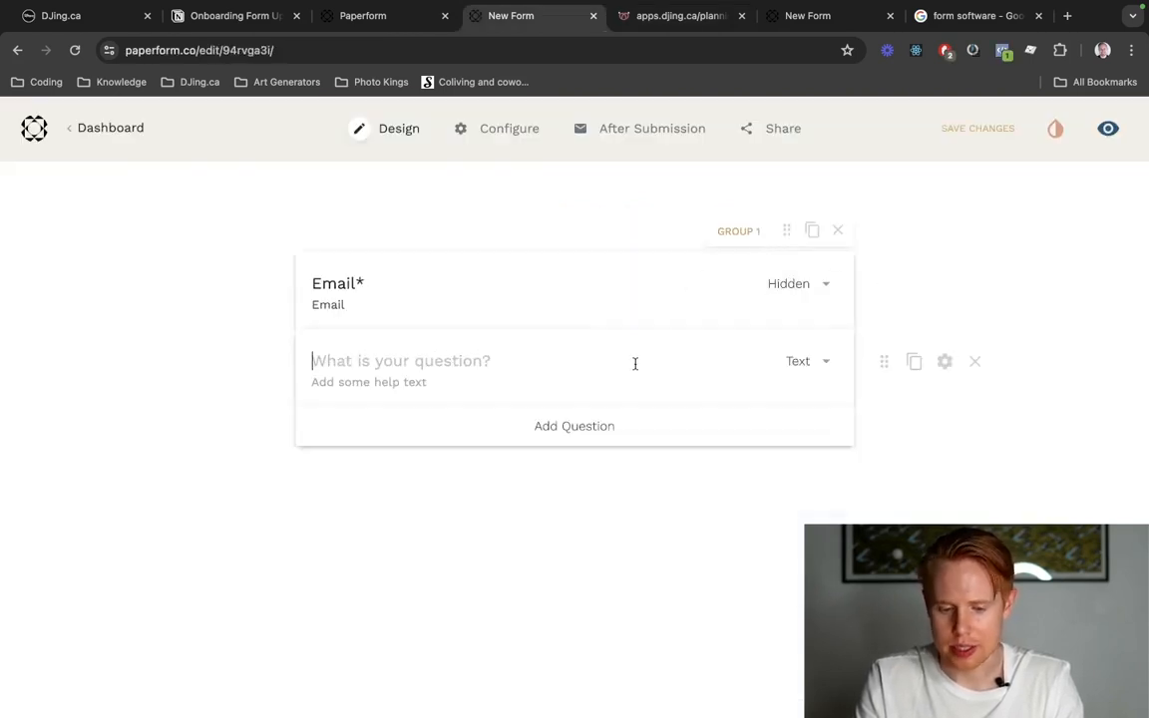
left_click(789, 365)
left_click(778, 503)
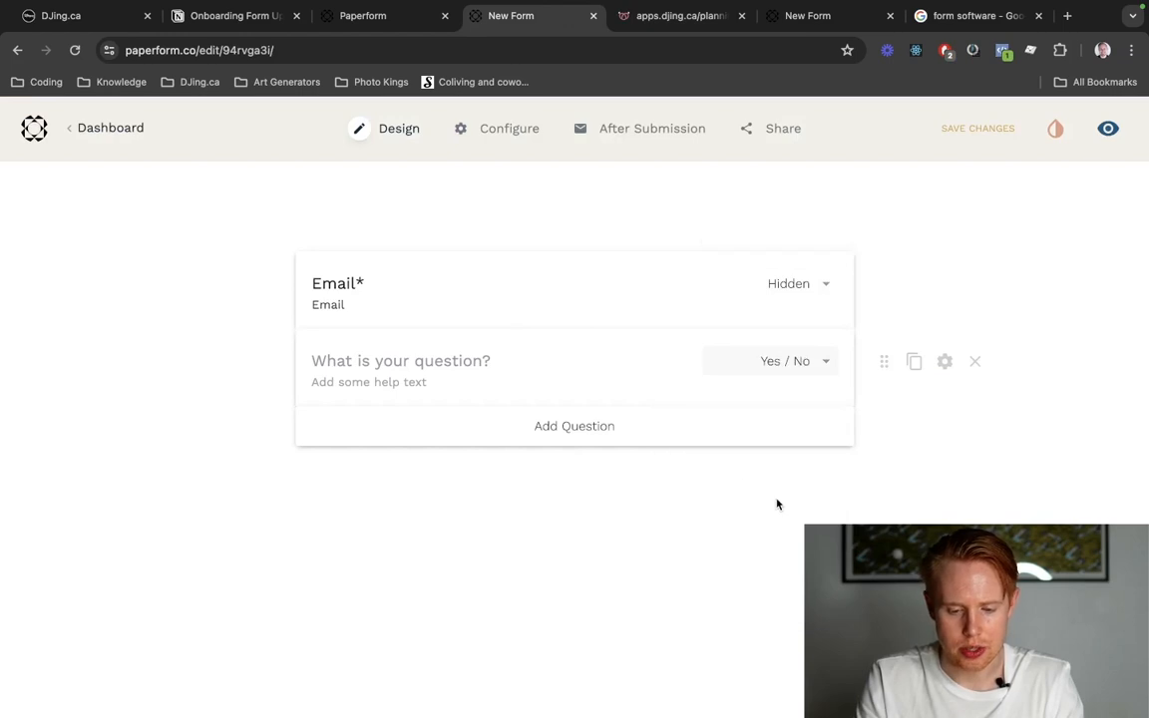
left_click(395, 351)
type("Will You Have A Dance Floor?")
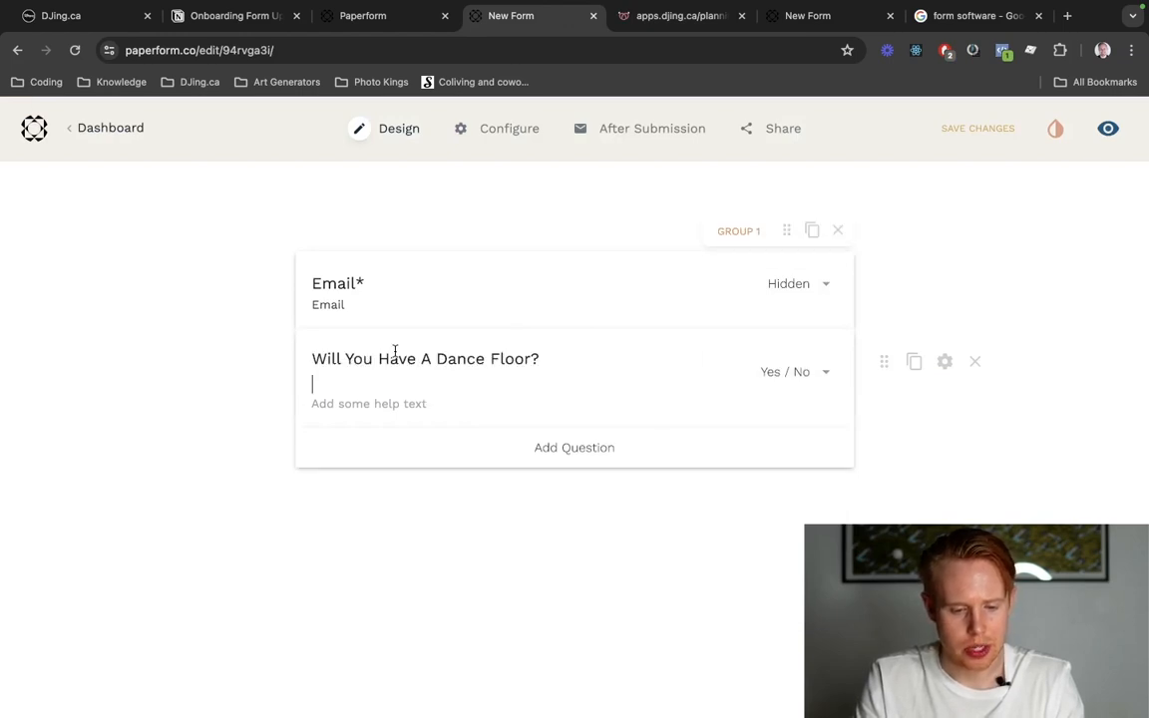
left_click(732, 402)
Add a third question below the dance floor question and set its type to Products.
left_click(611, 426)
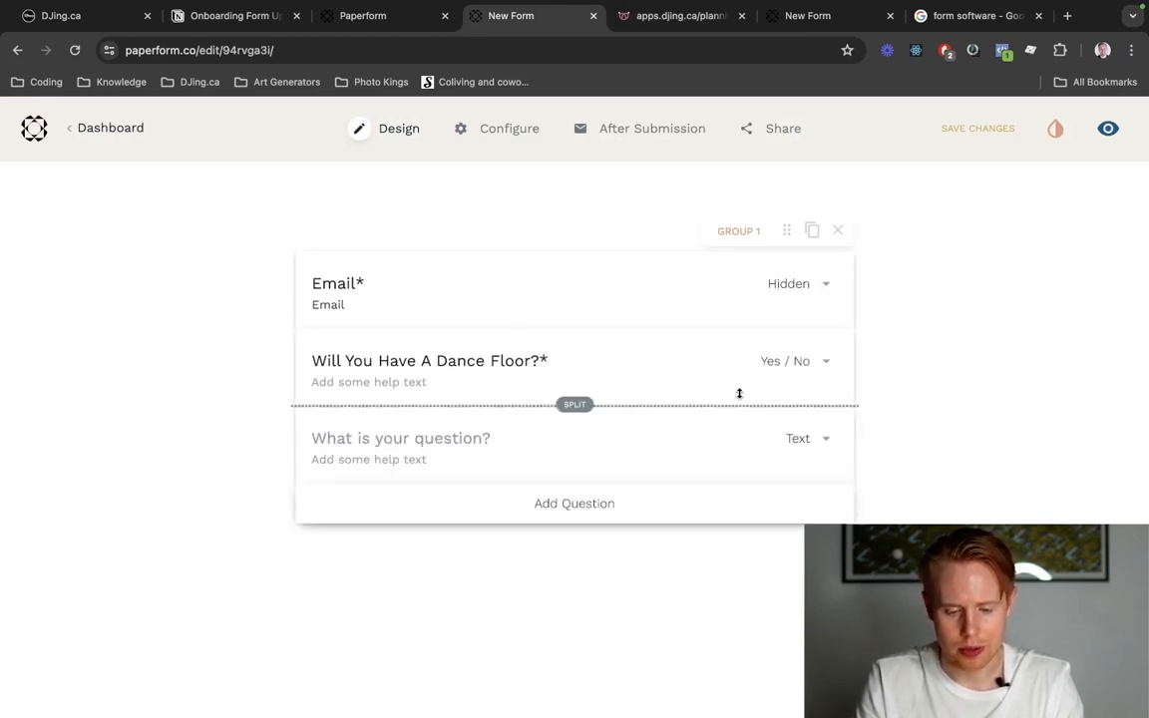
left_click(800, 445)
scroll(798, 543, "down", 5)
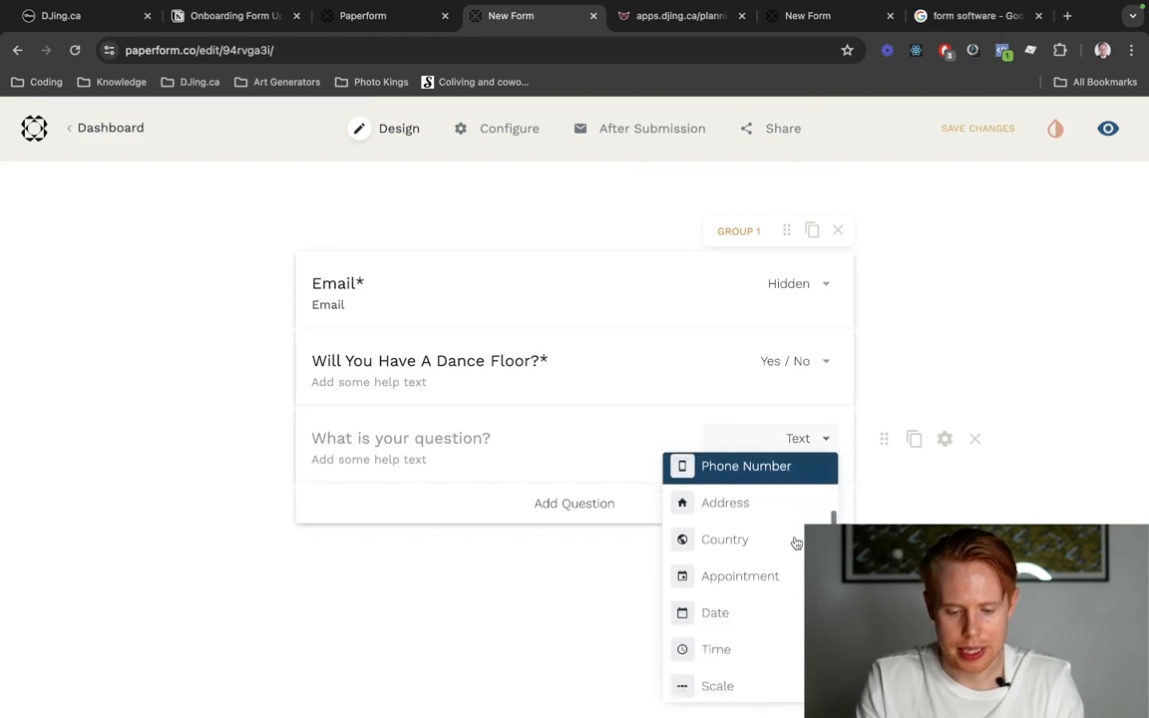
scroll(796, 543, "down", 5)
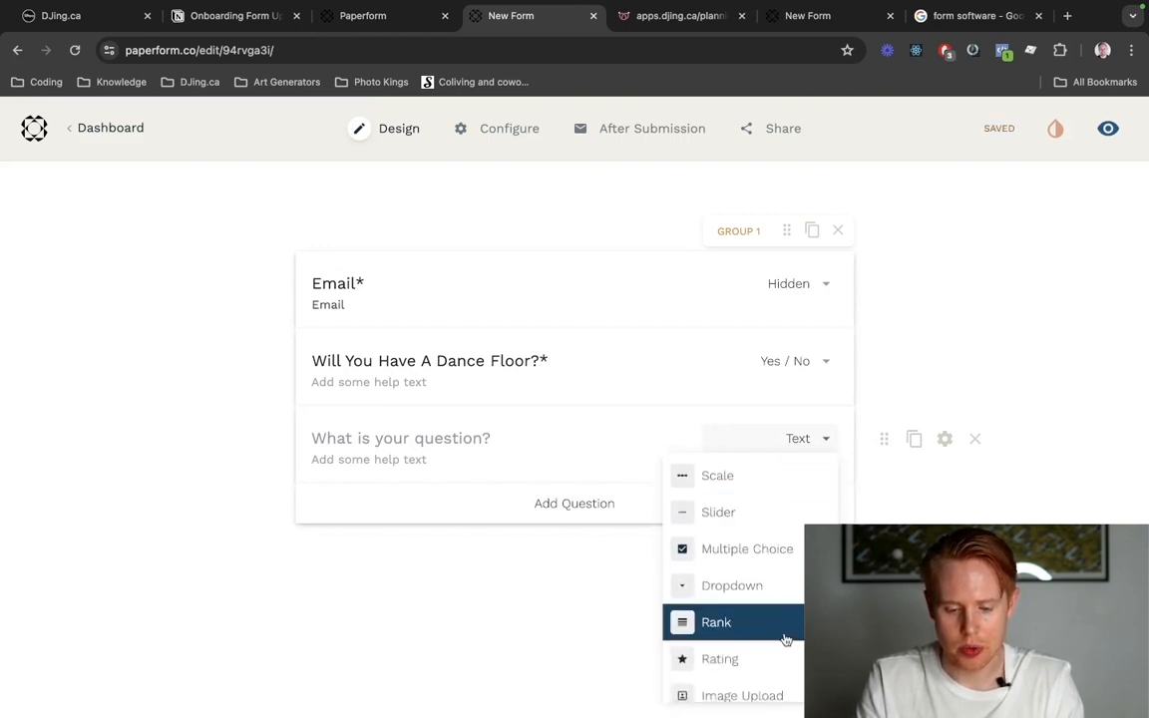
scroll(786, 639, "down", 5)
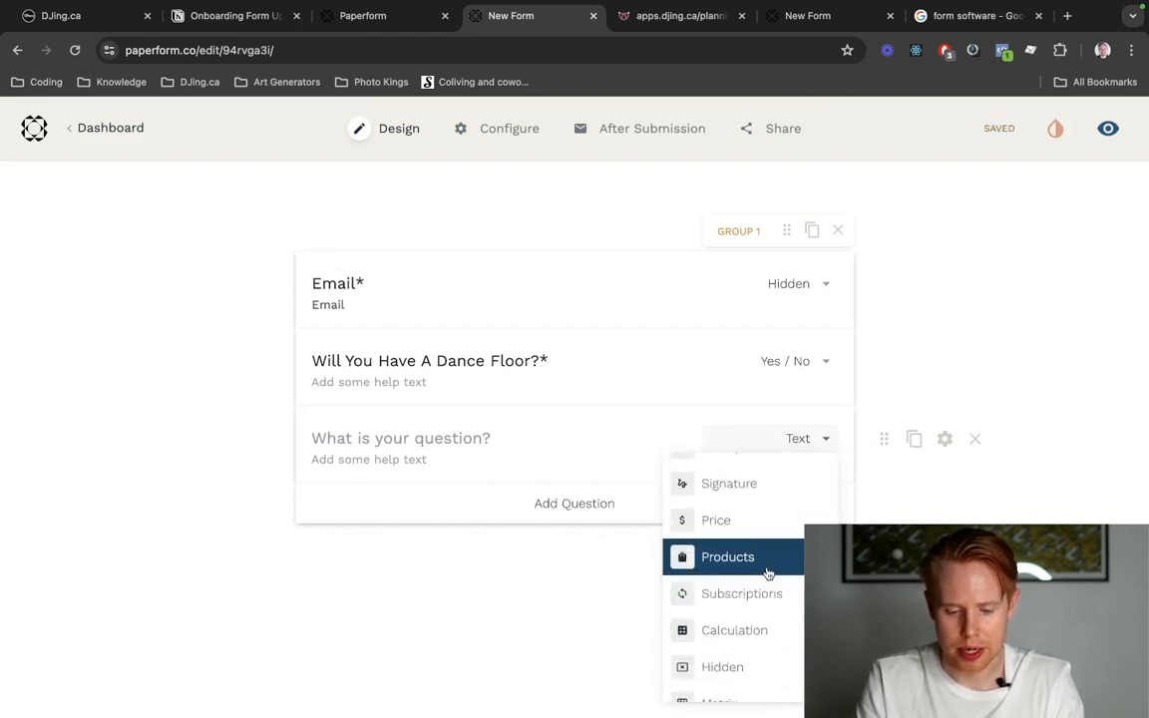
left_click(767, 571)
left_click(382, 448)
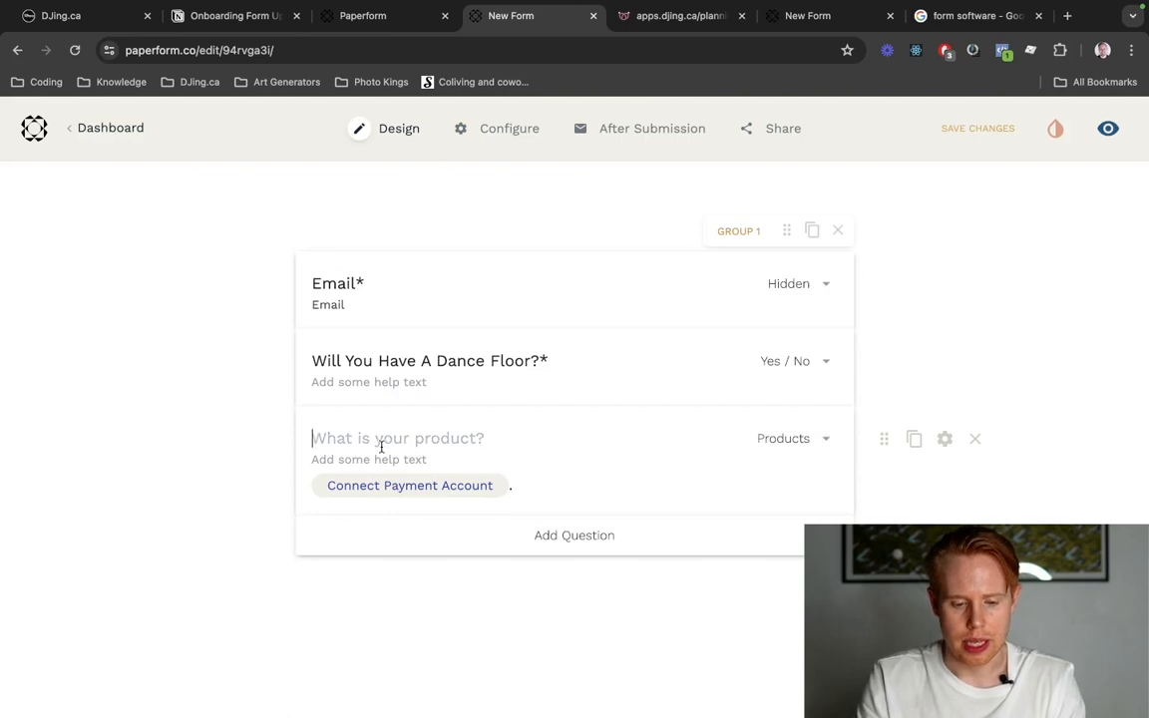
Copy the product name "Subwoofer" from the planning form and use it as the Products question's title.
key("ctrl+Tab")
left_click(648, 257)
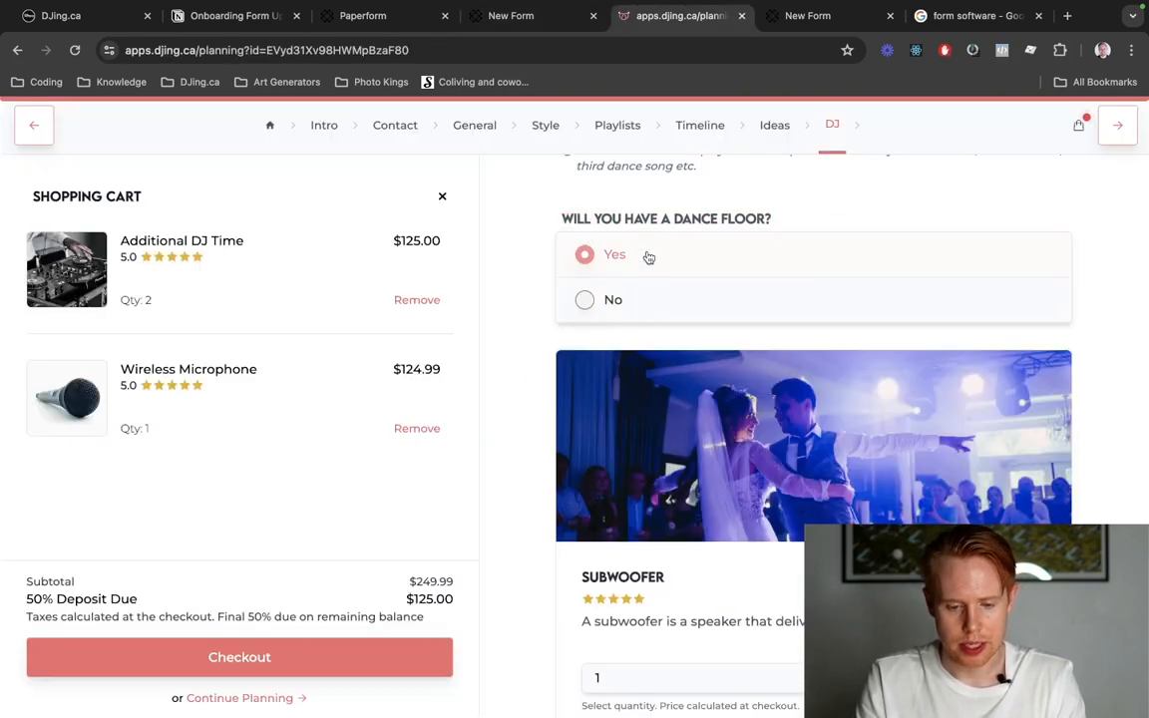
scroll(649, 257, "down", 2)
double_click(642, 460)
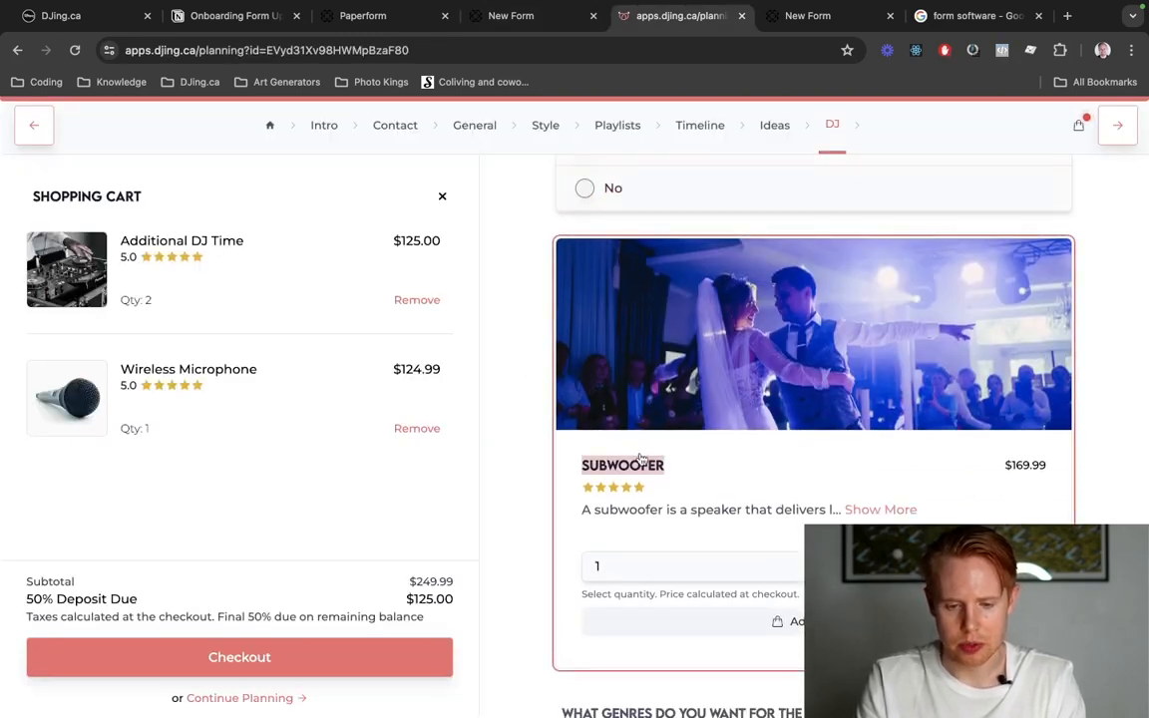
key("ctrl+shift+Tab")
left_click(481, 440)
type("Subwoofer")
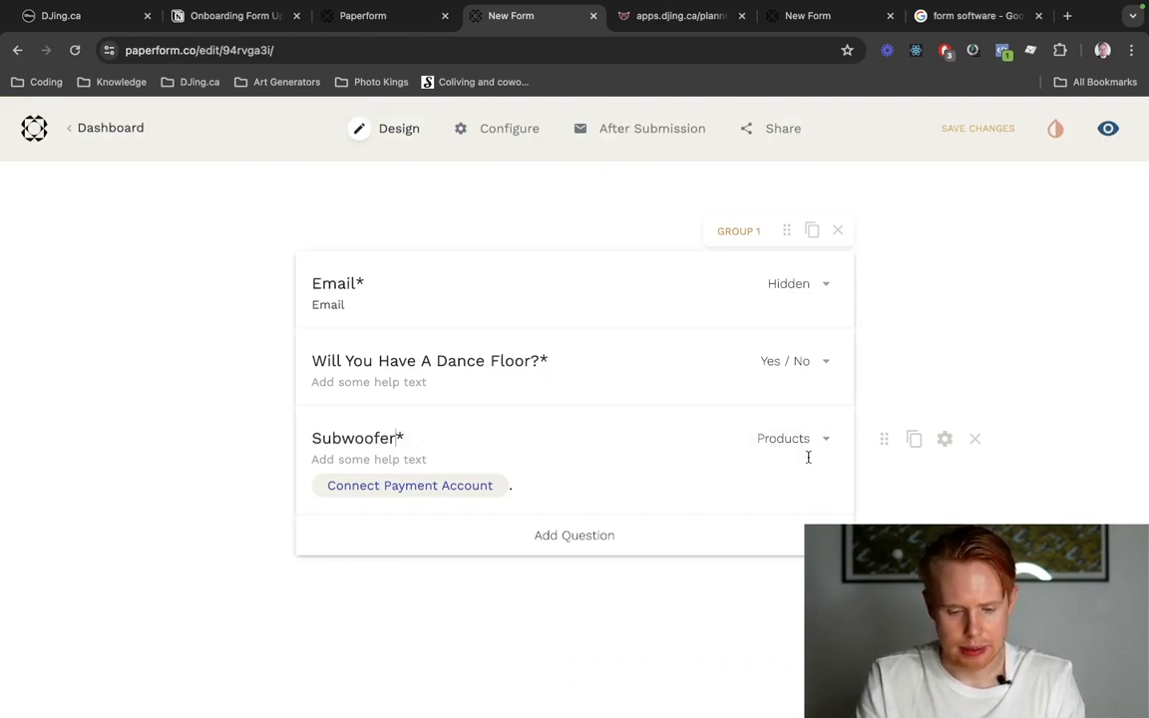
Open the Subwoofer question's configuration and turn on its question visibility logic.
left_click(944, 440)
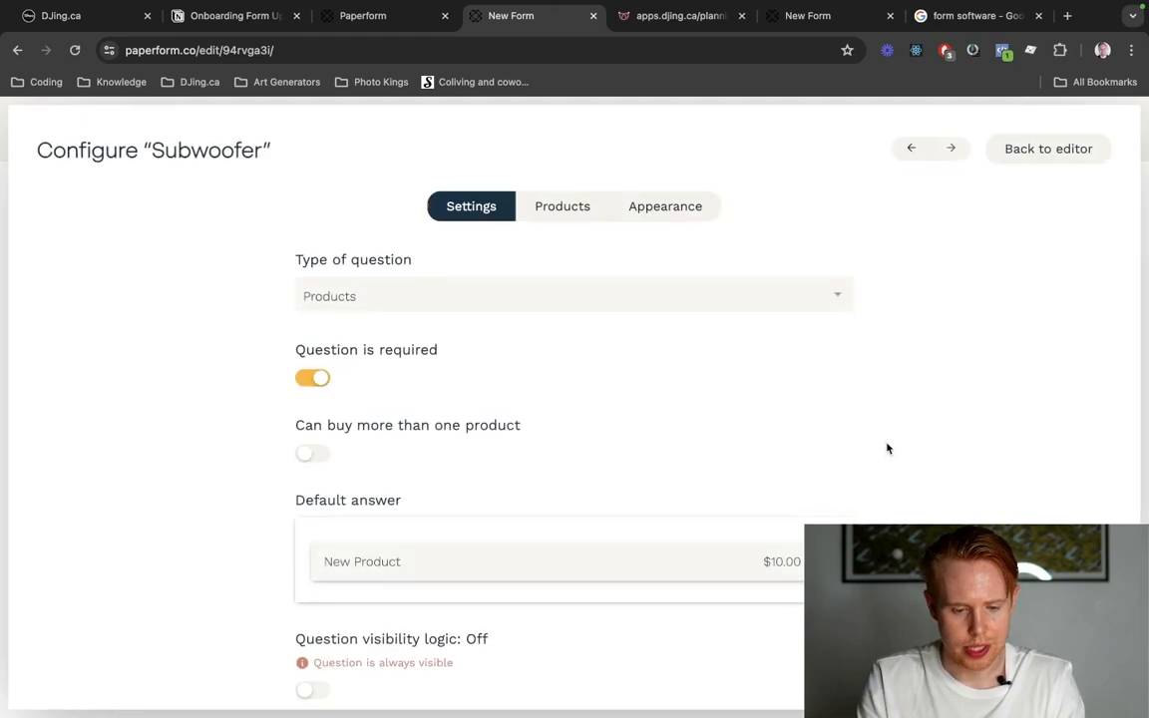
scroll(463, 412, "down", 2)
scroll(461, 415, "down", 1)
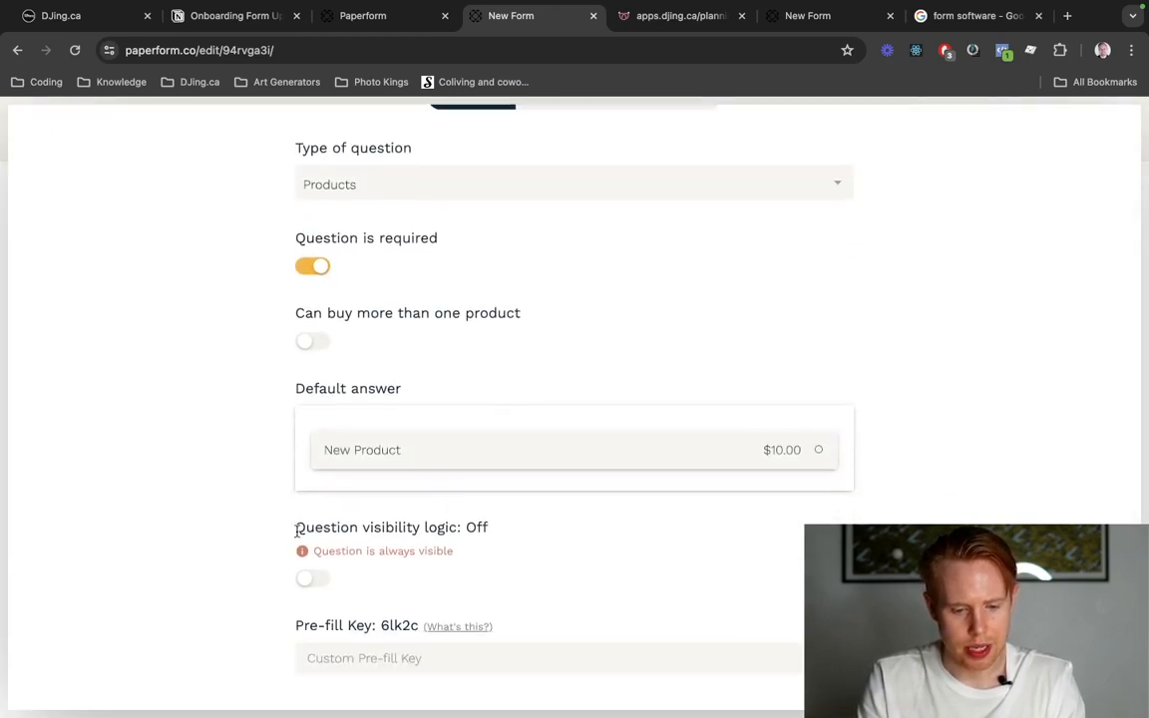
left_click_drag(297, 530, 272, 534)
double_click(472, 531)
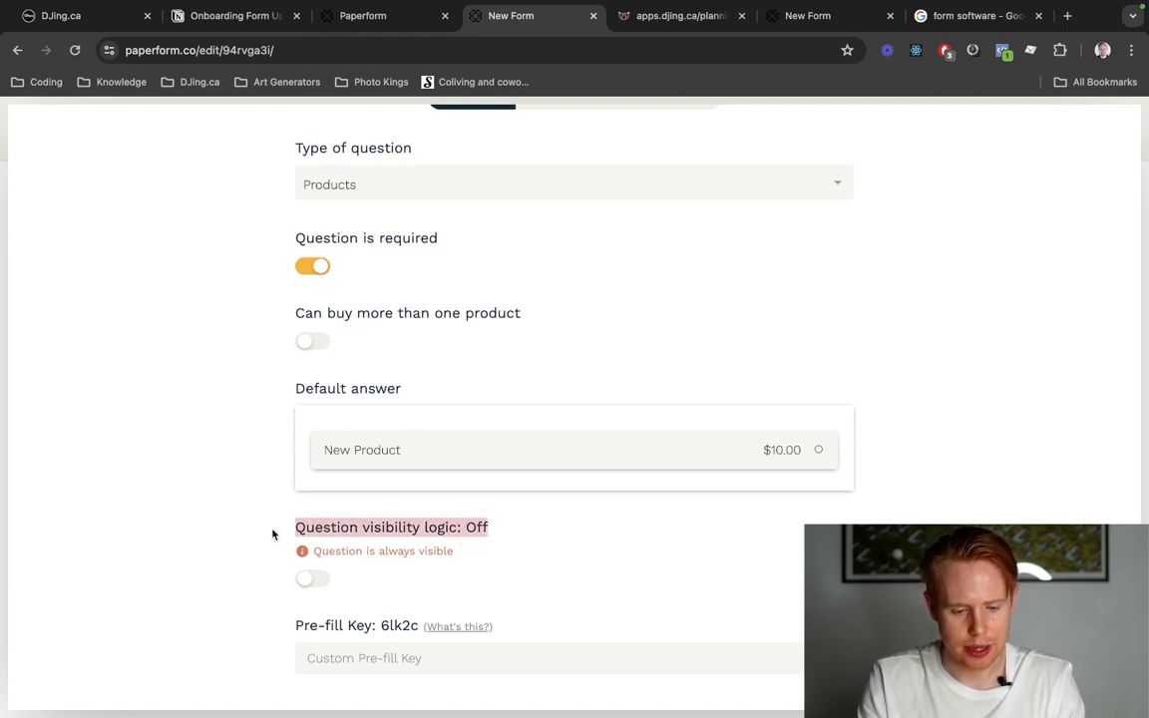
left_click(309, 583)
scroll(503, 613, "down", 2)
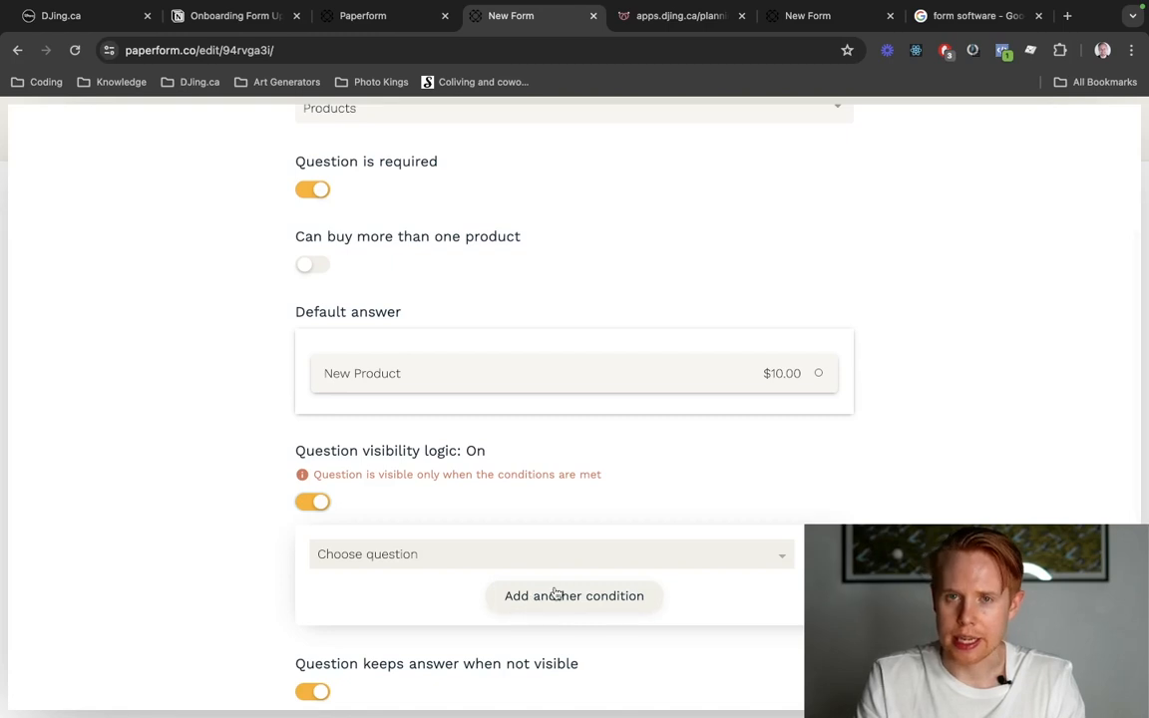
Set the Subwoofer question's visibility condition to "Will You Have A Dance Floor?" is Yes.
left_click(577, 565)
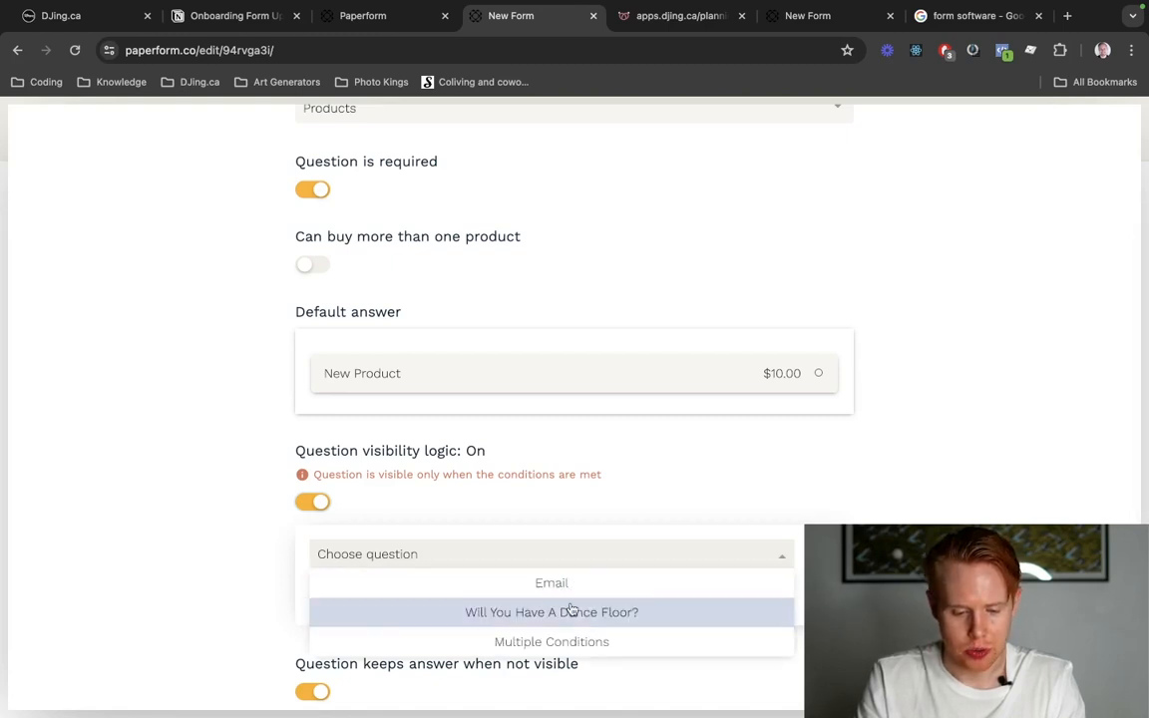
left_click(574, 614)
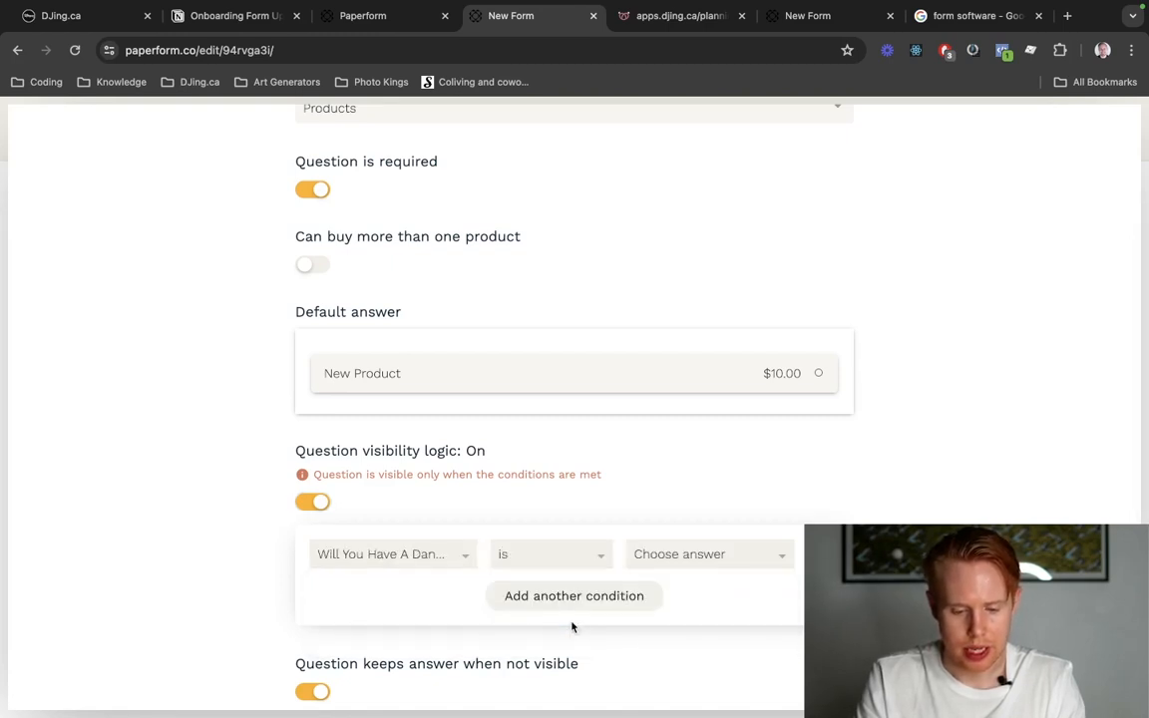
left_click(718, 564)
left_click(713, 583)
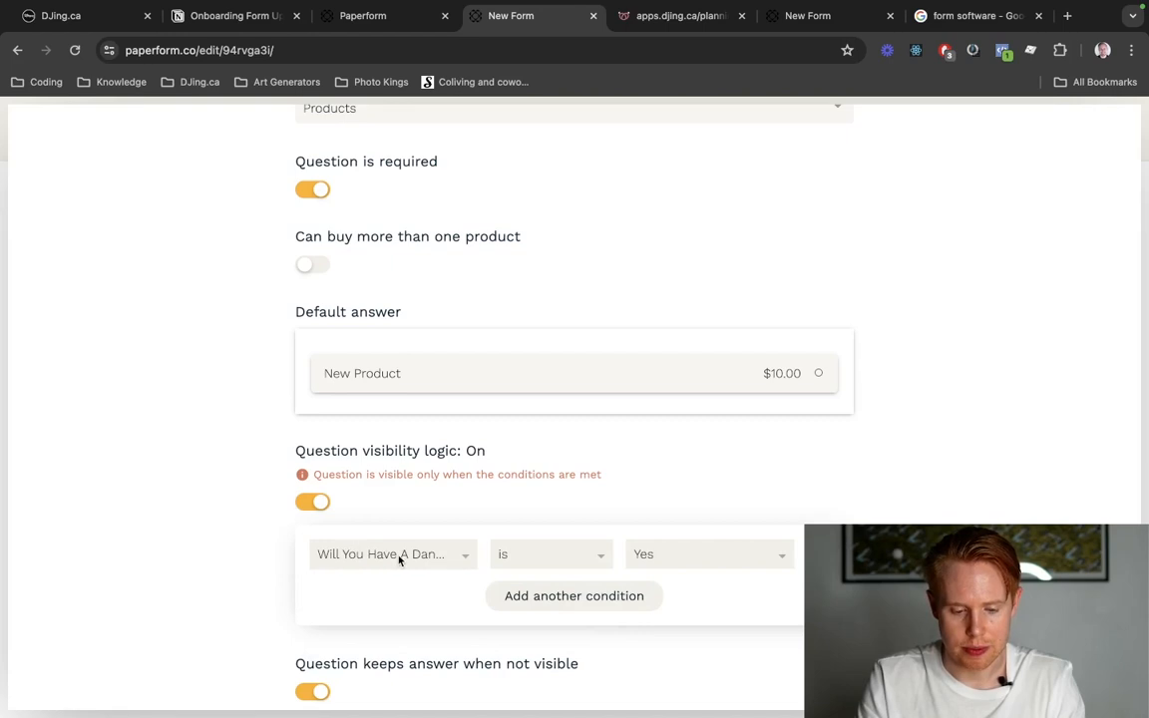
Leave the Subwoofer question's configuration and open the live form.
scroll(1058, 305, "up", 4)
left_click(1043, 150)
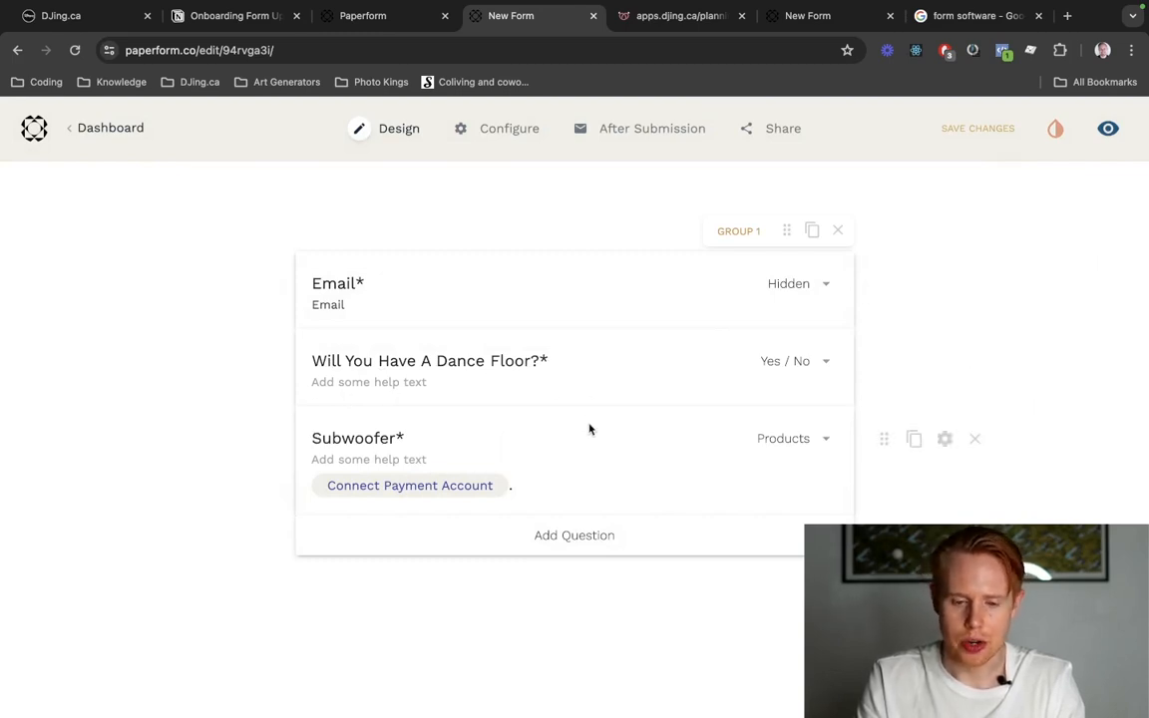
left_click(1107, 131)
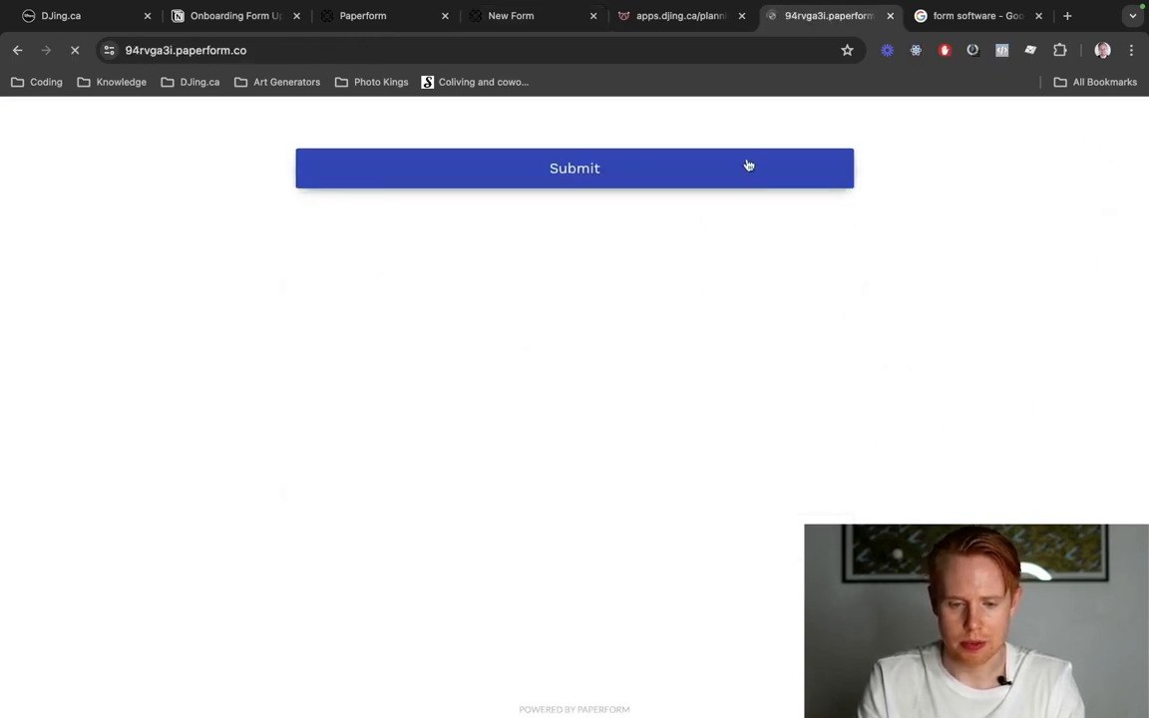
Test the live form by answering the dance floor question both No and Yes and toggling the product offered for Yes.
left_click(640, 217)
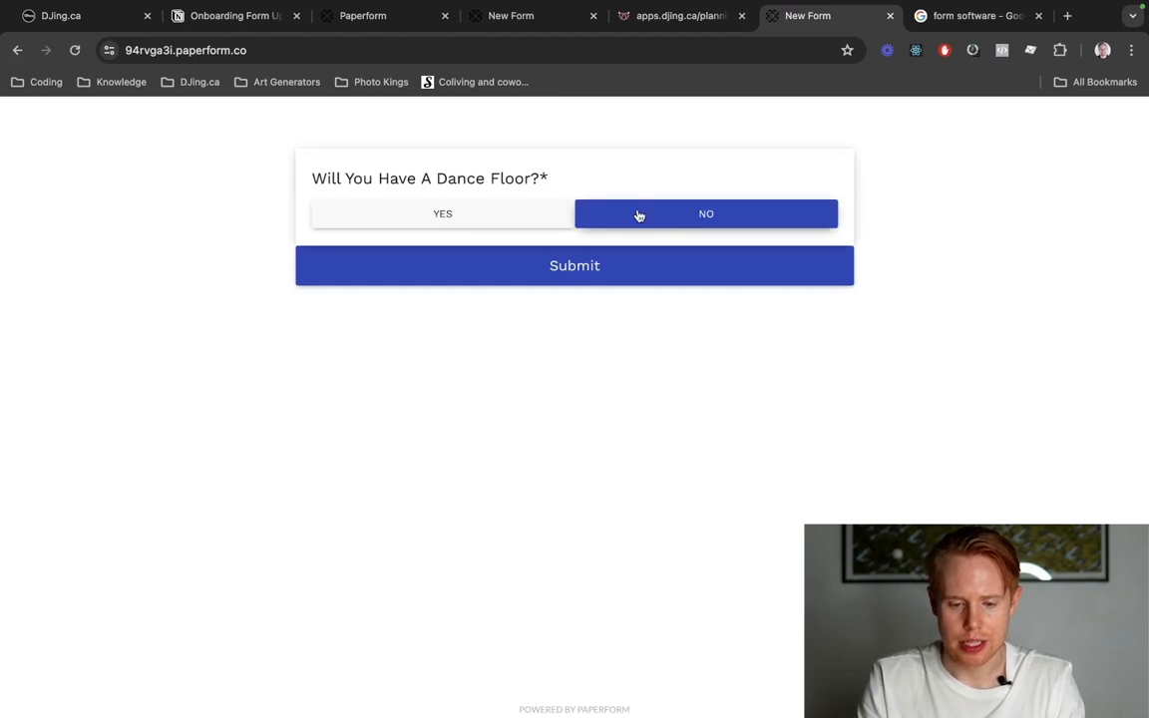
left_click(516, 216)
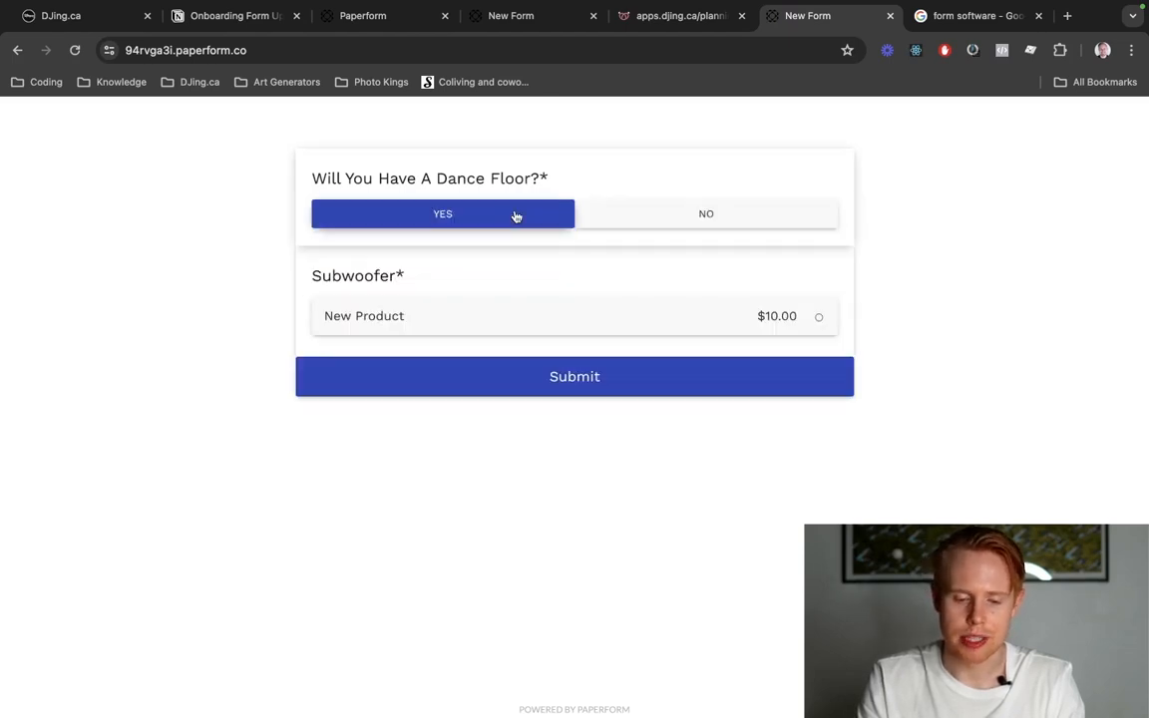
left_click(523, 299)
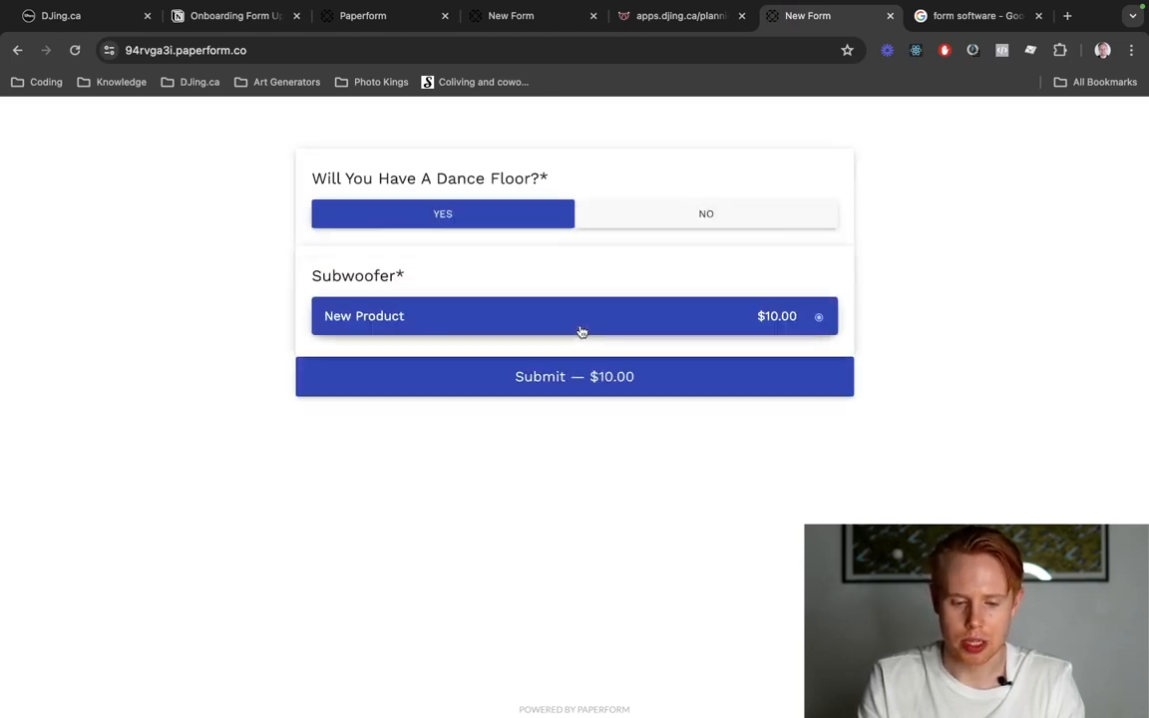
left_click(522, 300)
left_click(640, 222)
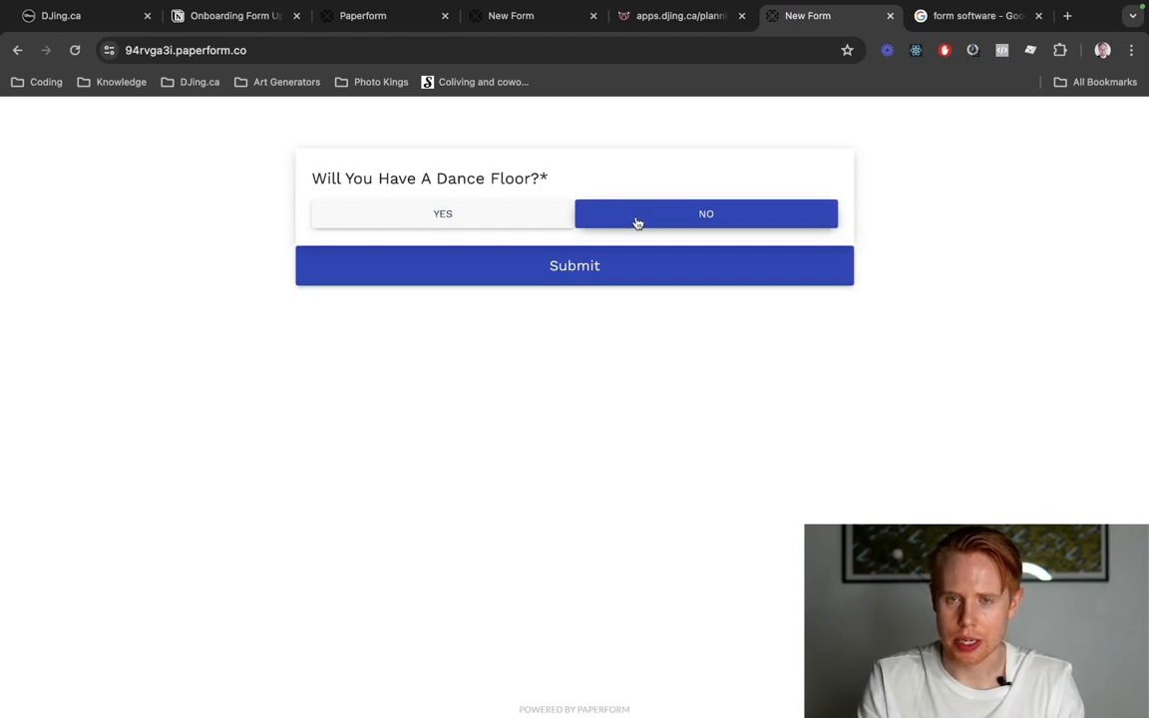
left_click(480, 218)
Return to the form editor and review the Subwoofer question's visibility logic and the questions available for its condition.
key("ctrl+shift+Tab")
key("ctrl+shift+Tab")
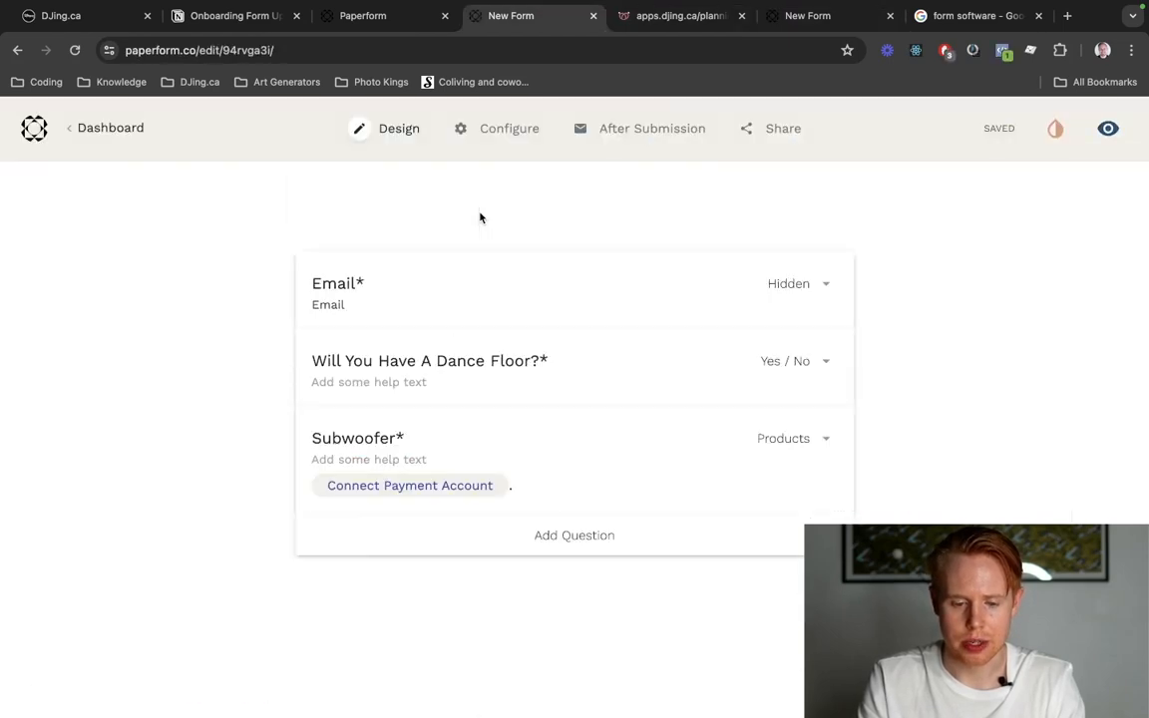
left_click(940, 439)
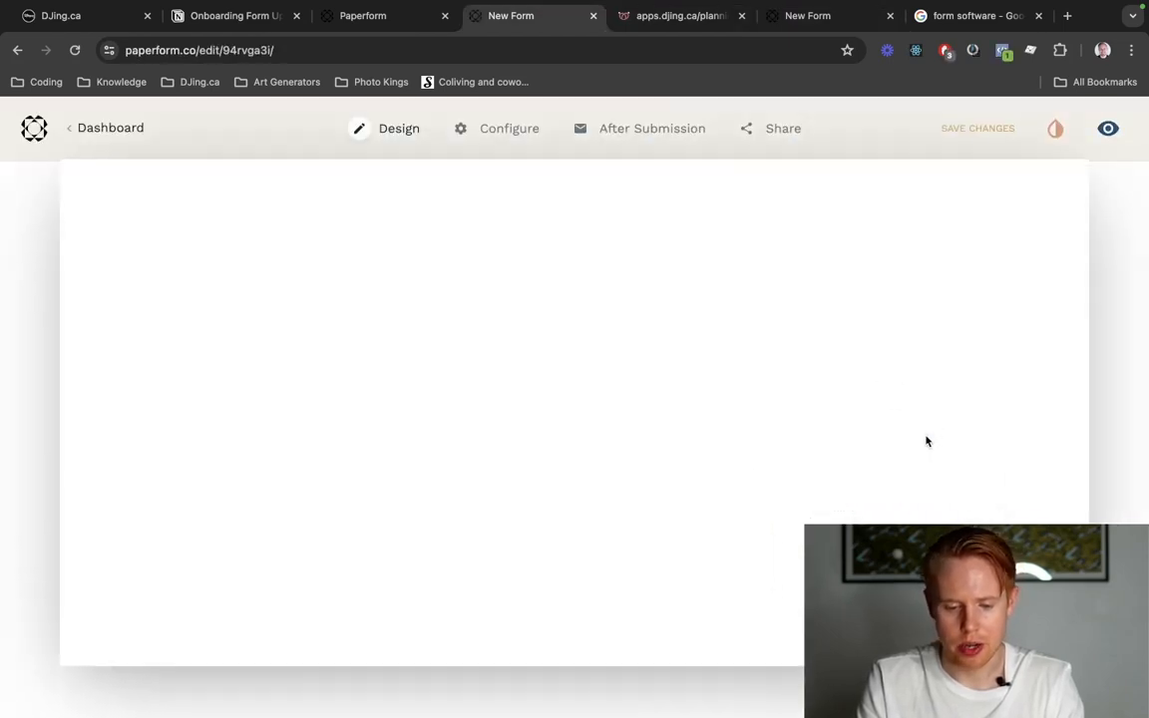
scroll(333, 429, "down", 5)
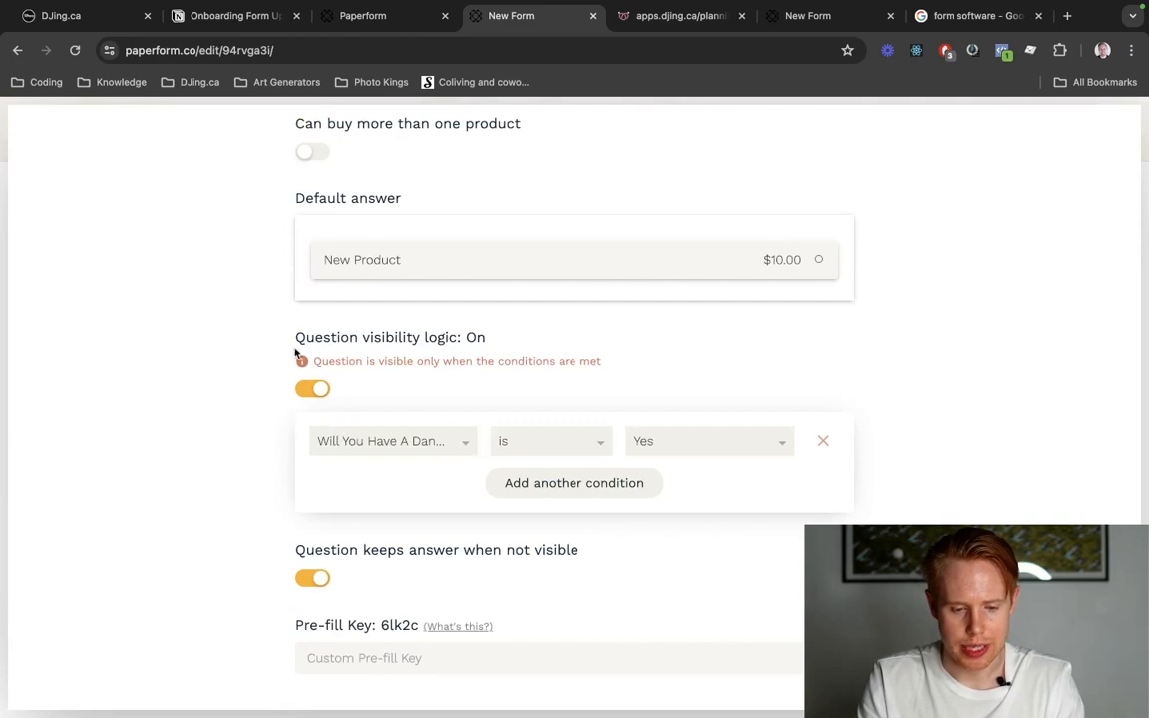
left_click_drag(297, 336, 504, 338)
left_click(402, 451)
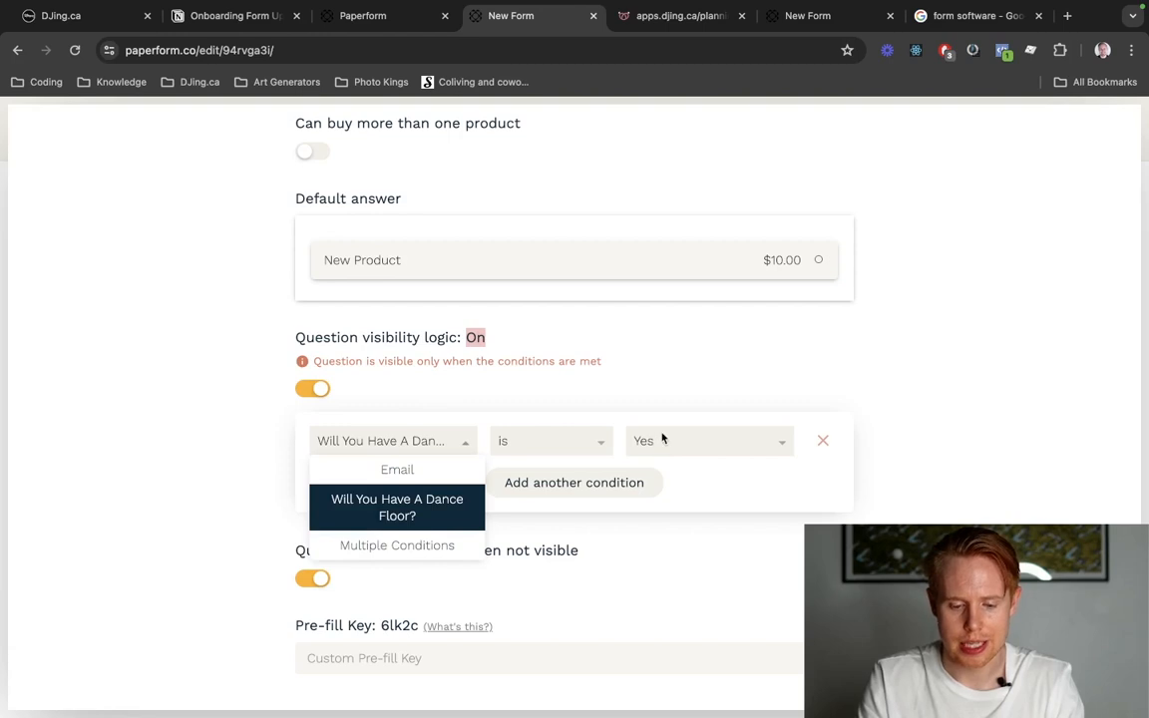
left_click(680, 390)
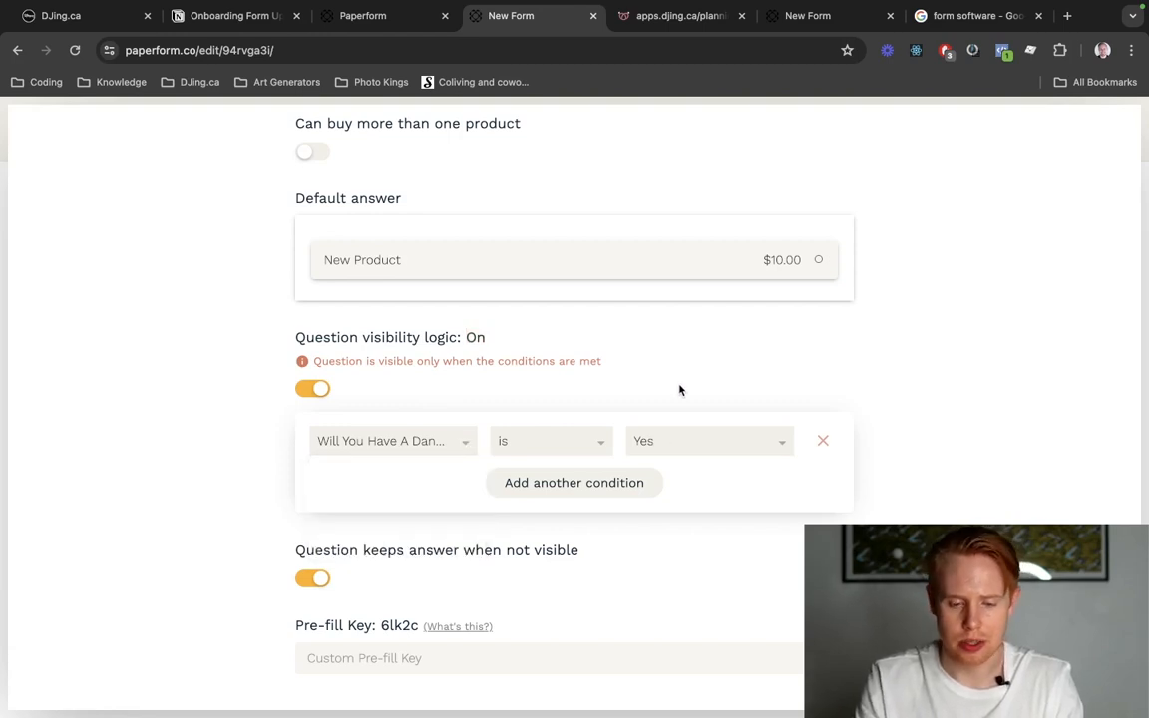
Allow buying more than one product in the Subwoofer question's settings.
scroll(679, 390, "up", 3)
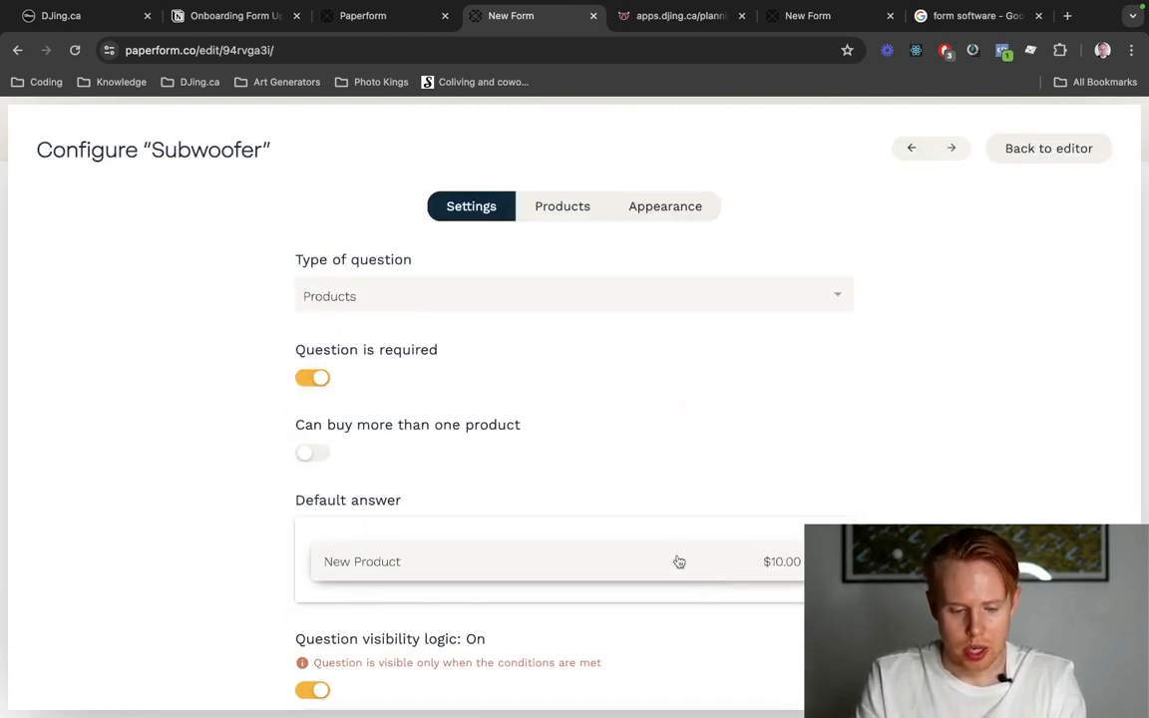
left_click(312, 457)
scroll(576, 500, "down", 1)
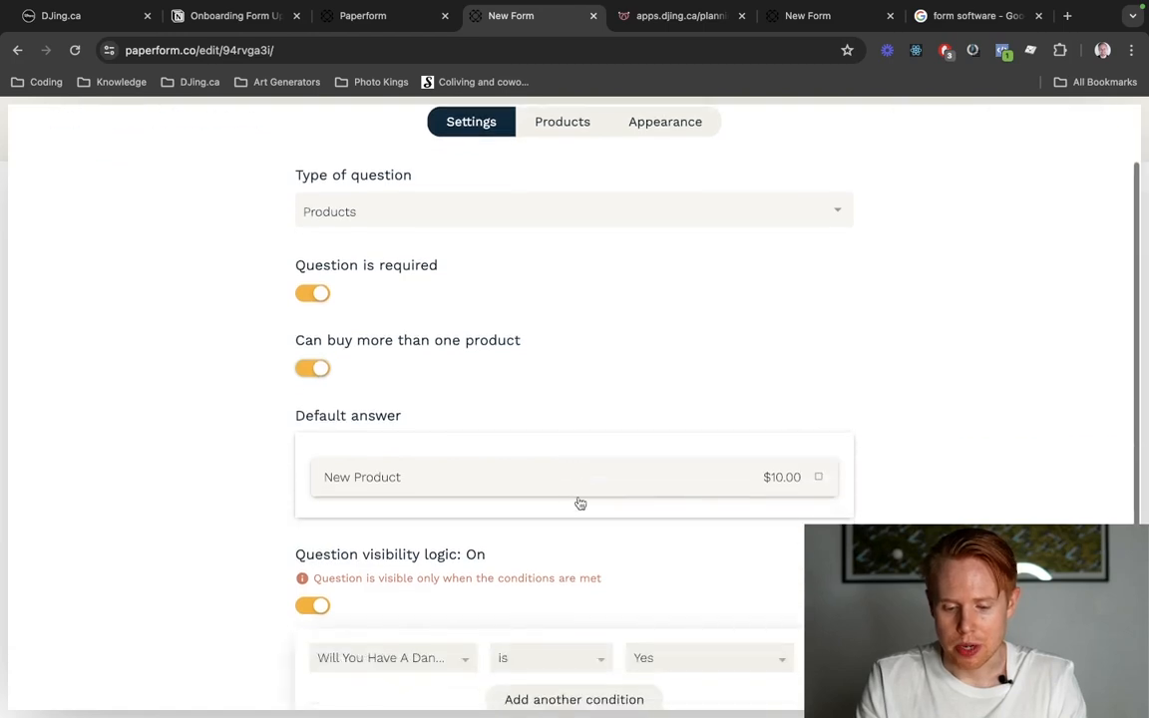
scroll(726, 500, "down", 2)
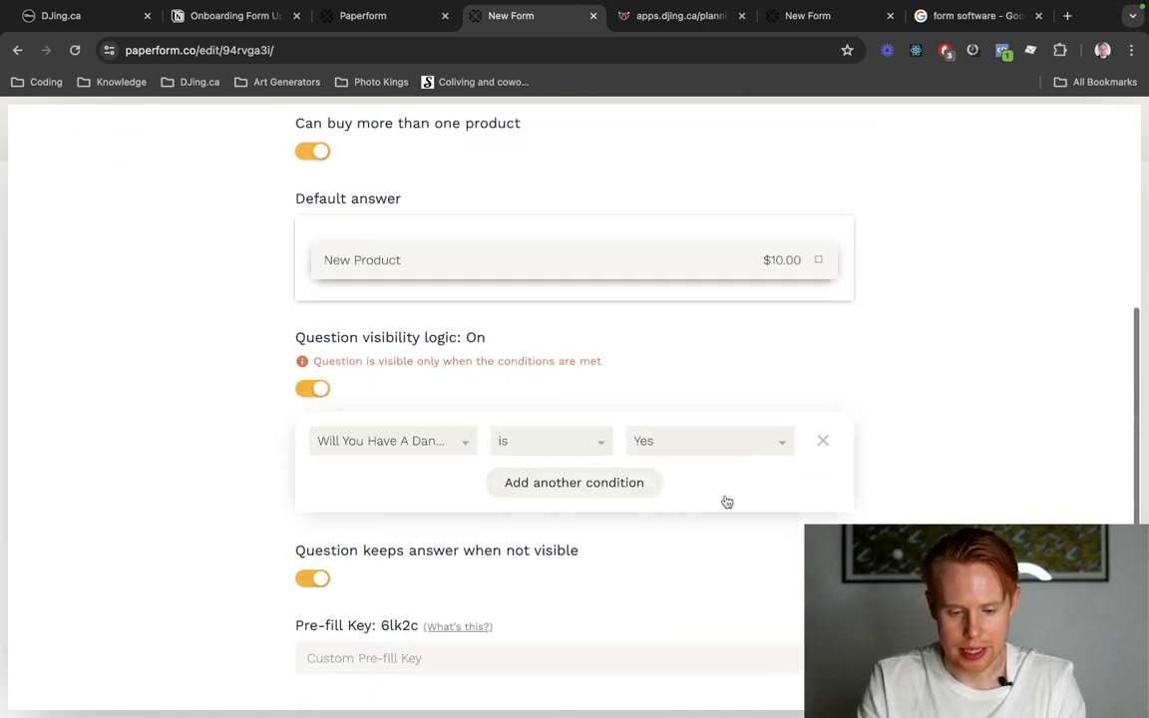
Name the Subwoofer question's product "Subwoofer" and set its price to 150.
scroll(726, 500, "up", 3)
left_click(563, 205)
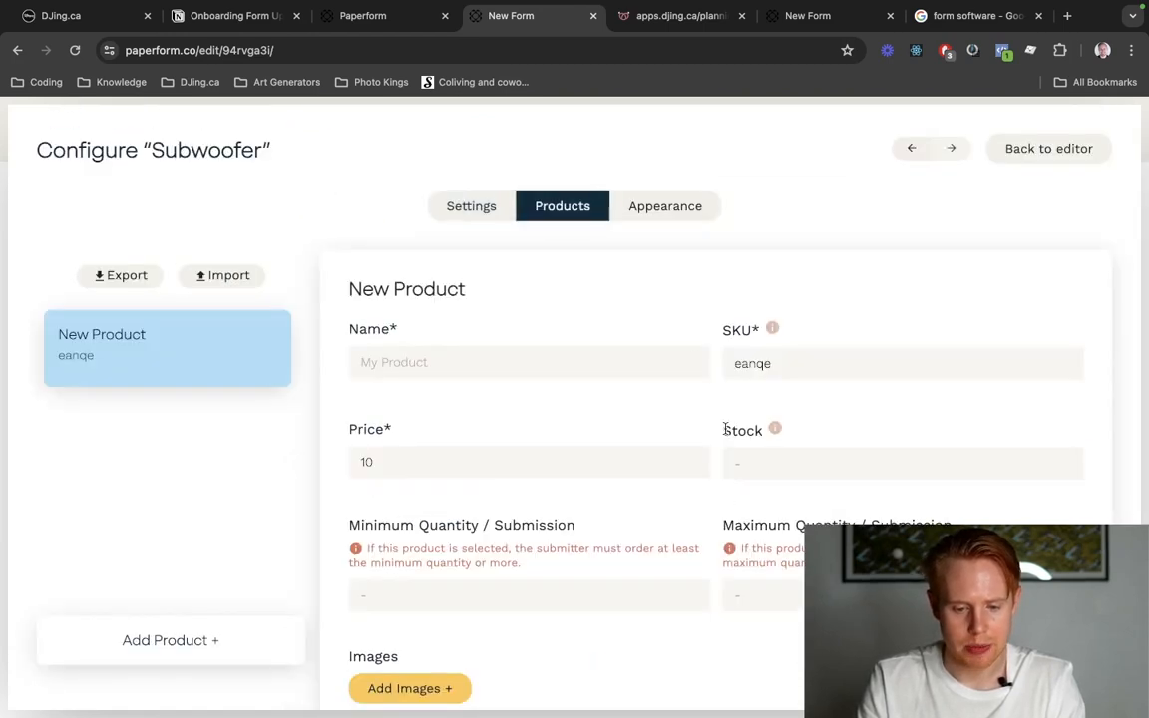
type("Subwoofer")
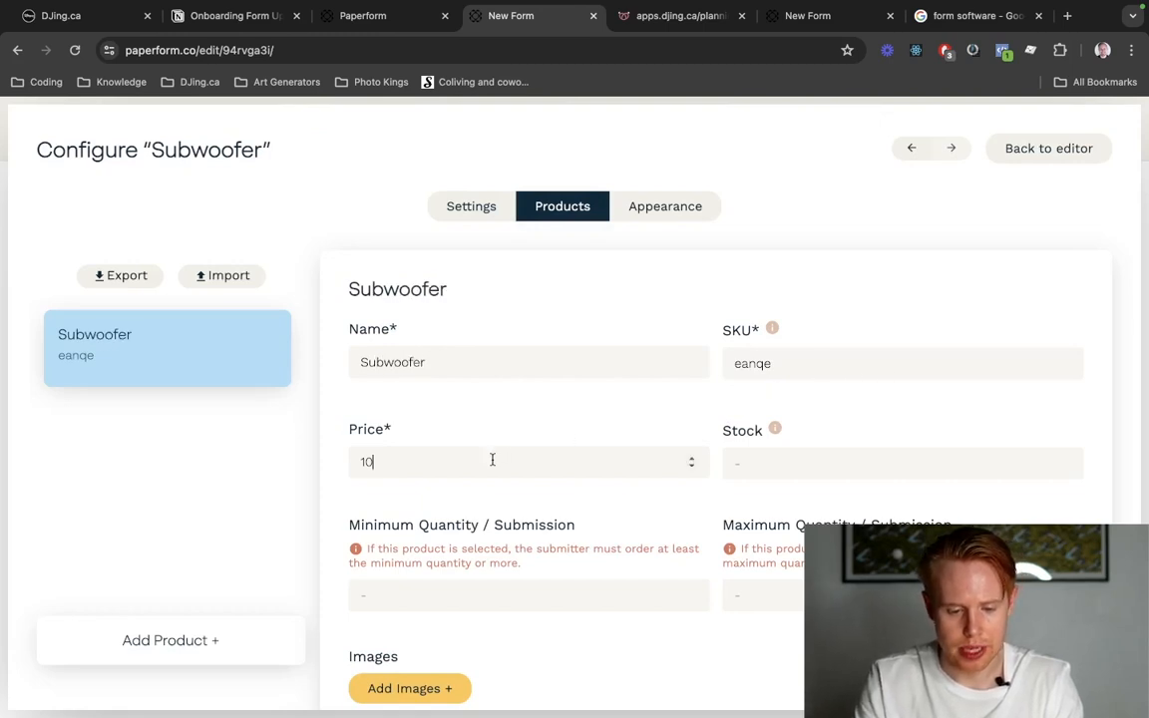
type("150")
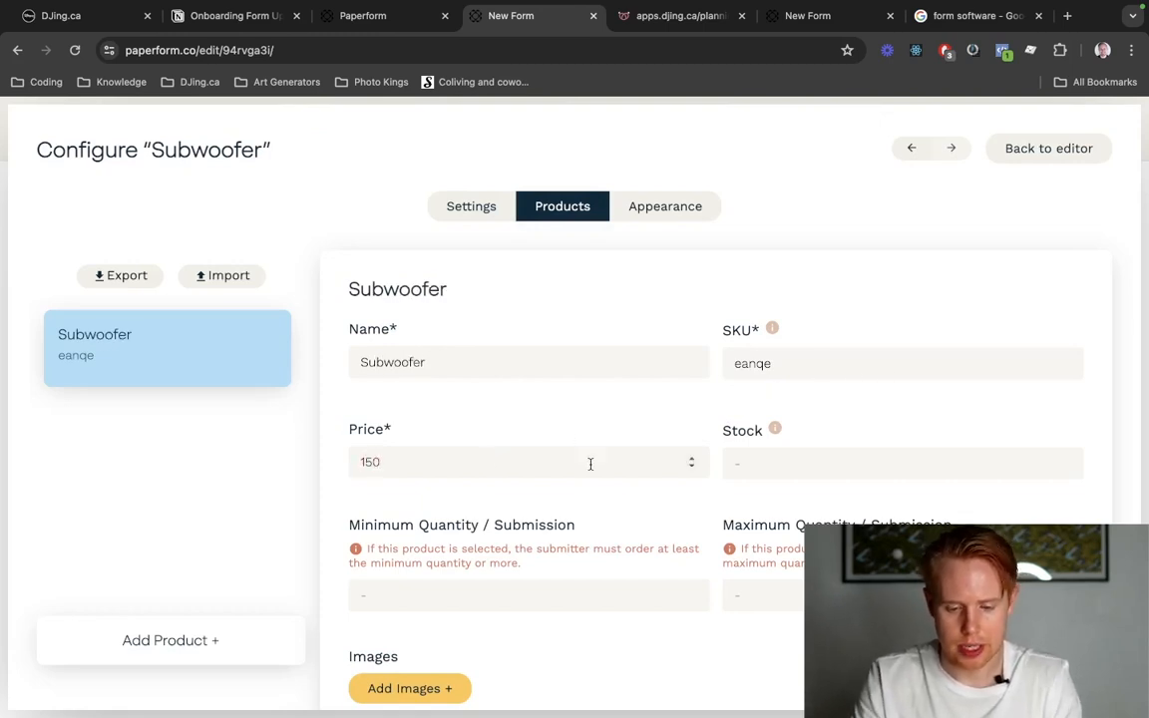
left_click(587, 518)
Add the DALL-E frog picture from the Downloads folder as the Subwoofer product's image.
scroll(587, 518, "down", 1)
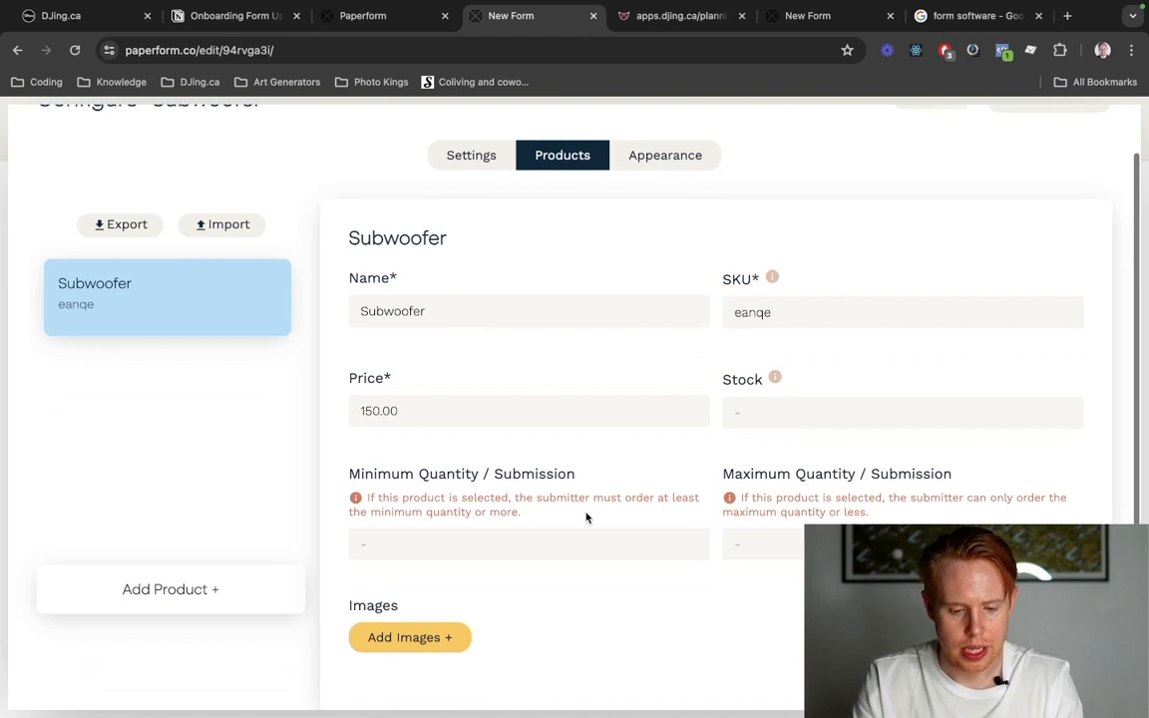
left_click(436, 637)
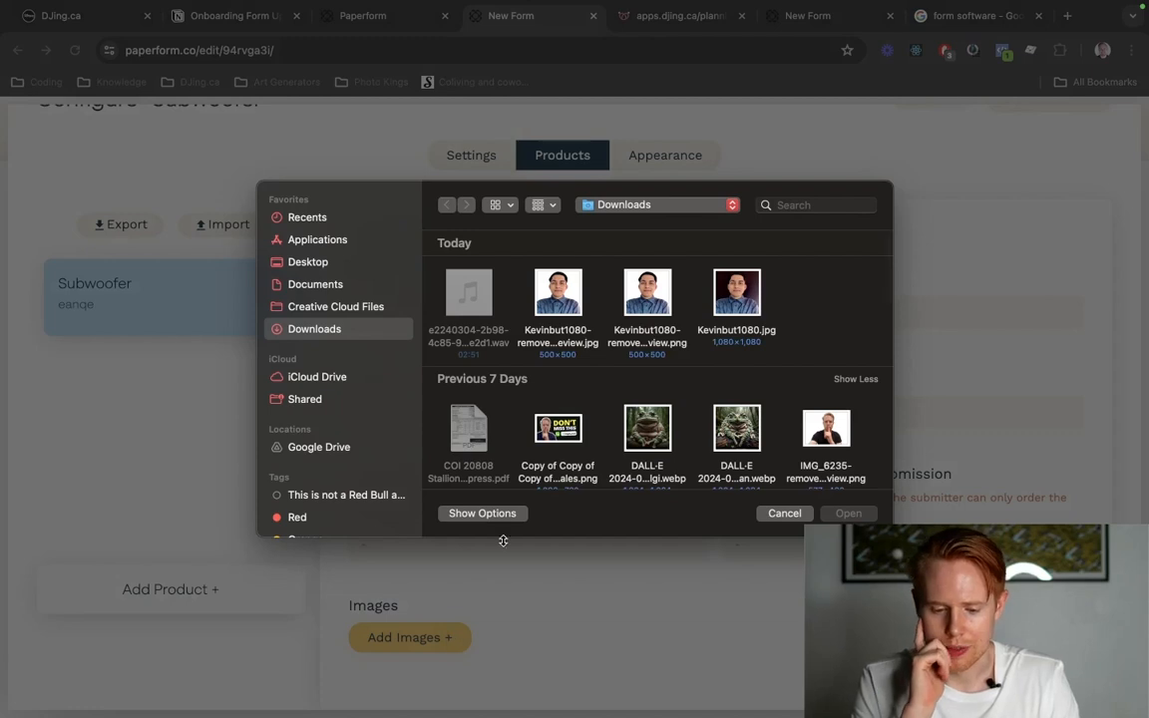
double_click(643, 442)
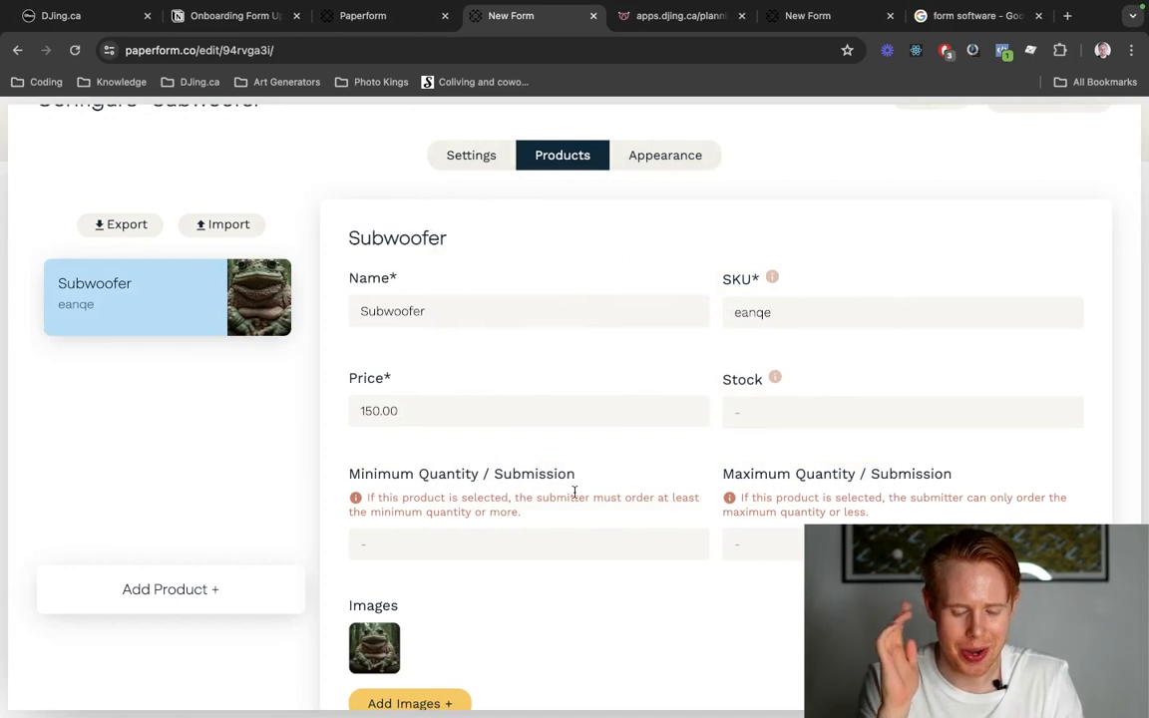
scroll(575, 495, "down", 1)
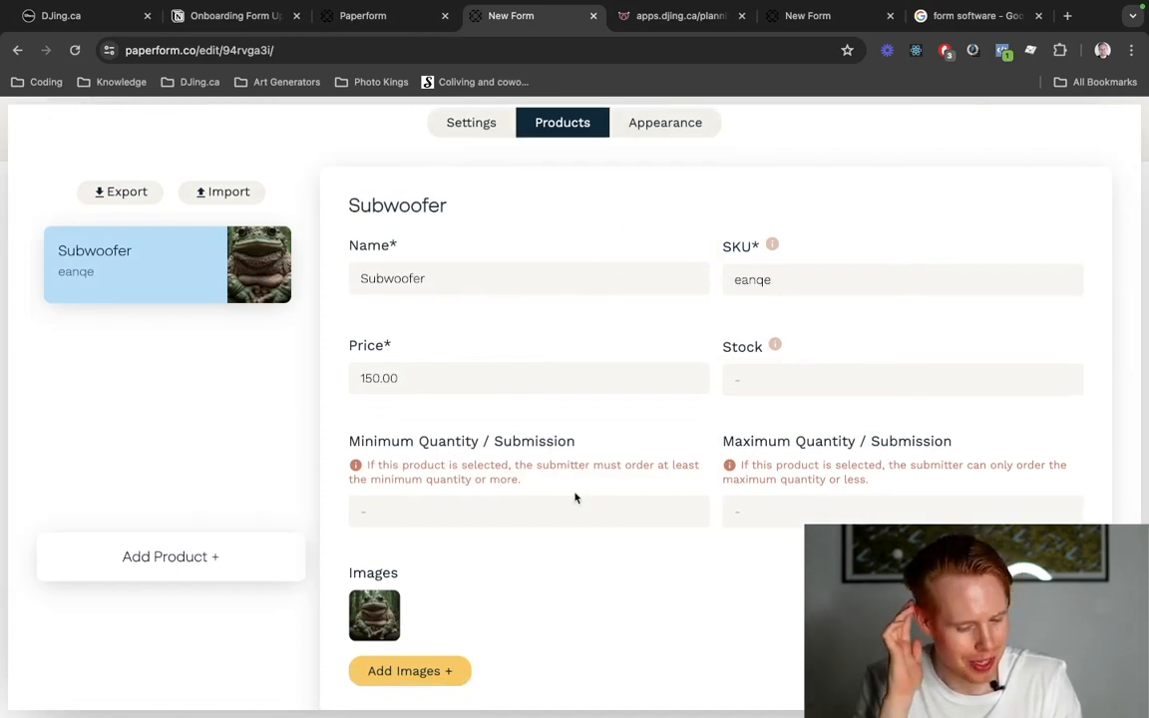
scroll(575, 495, "down", 1)
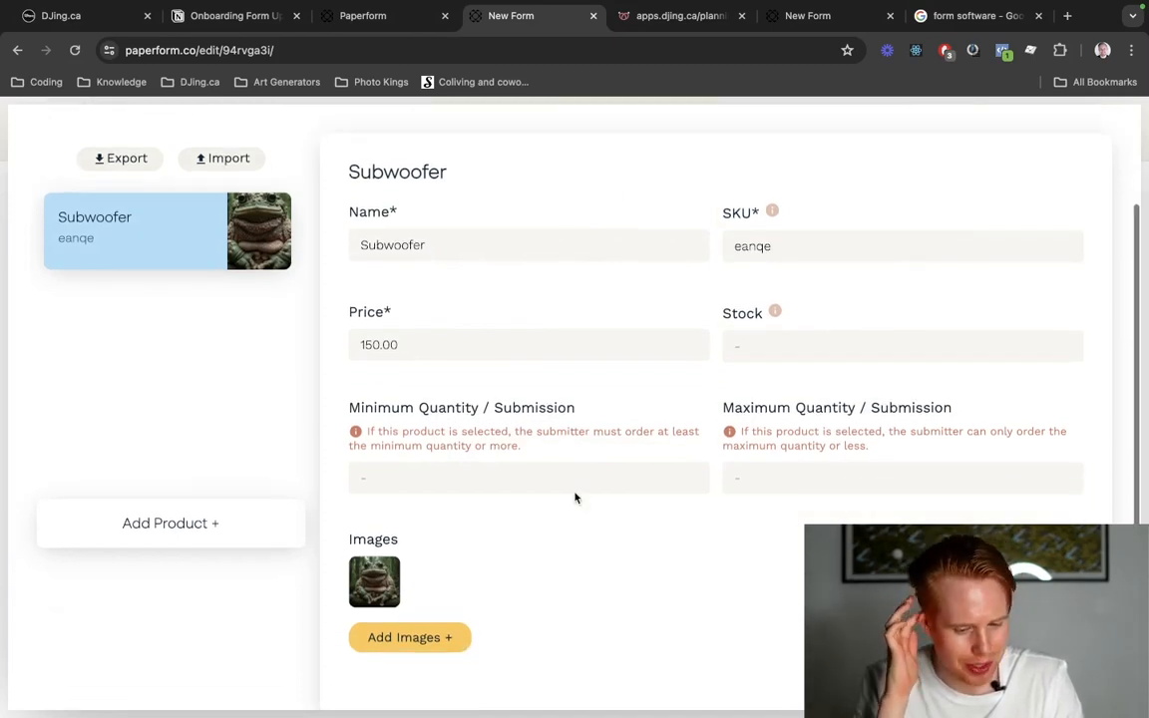
scroll(574, 491, "up", 3)
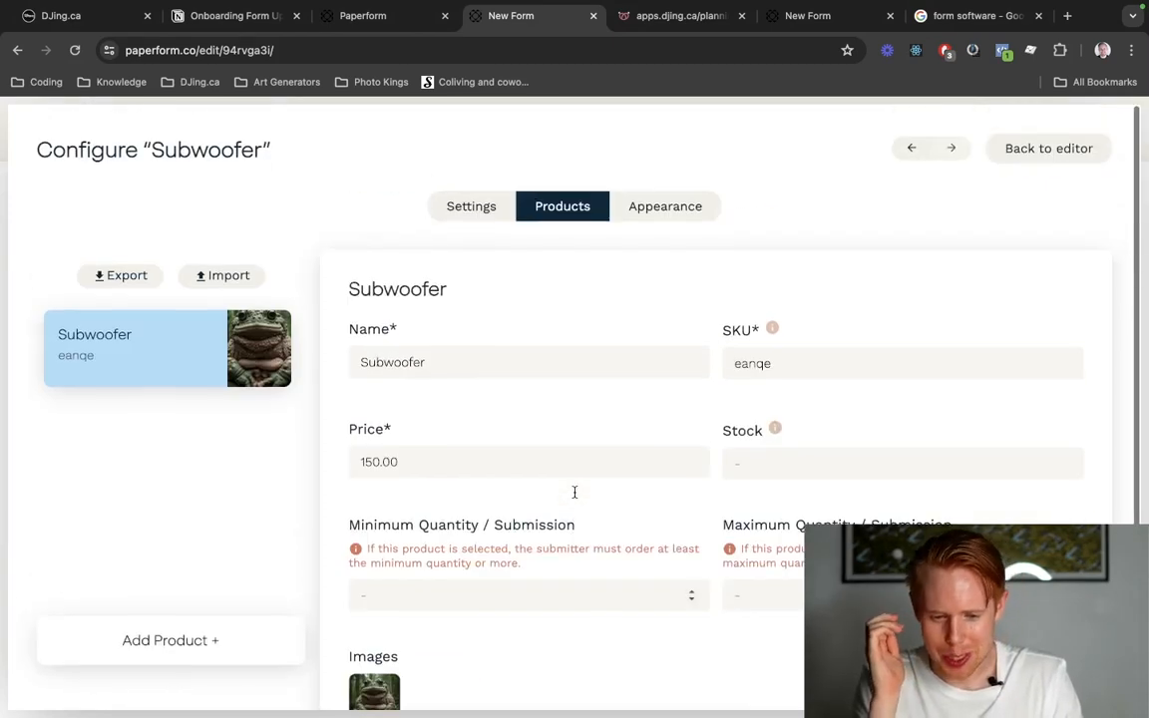
Preview the Subwoofer product's appearance and go back to the form editor.
left_click(668, 213)
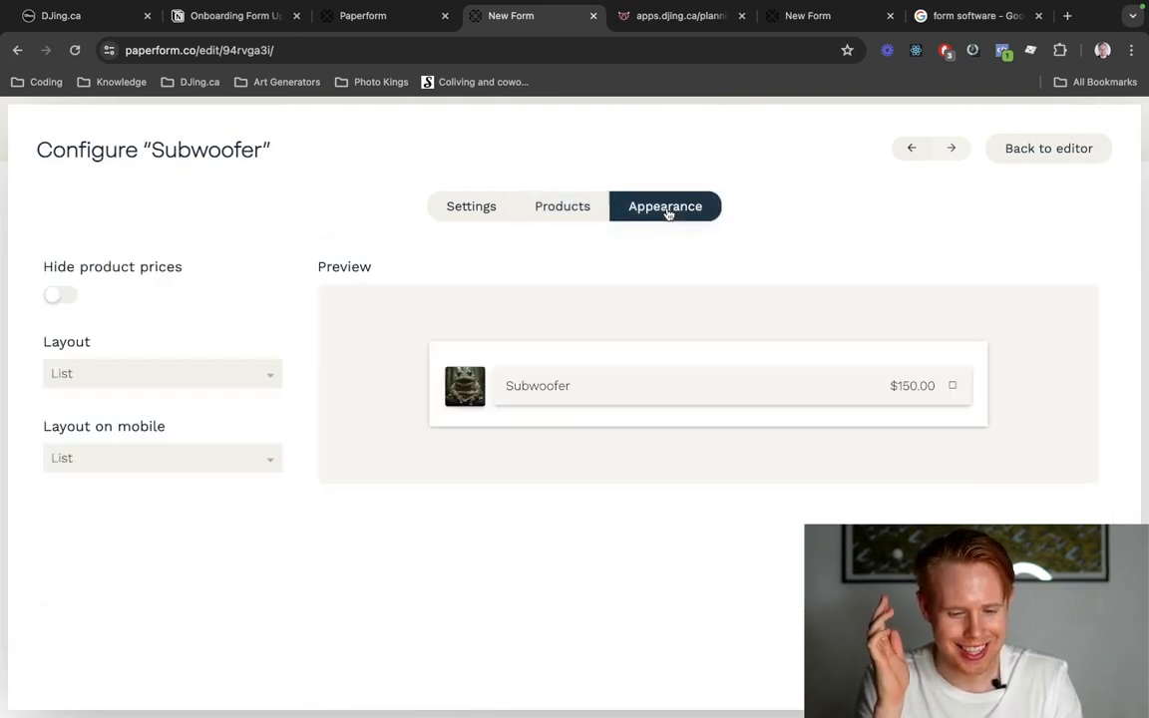
left_click(463, 207)
left_click(1014, 155)
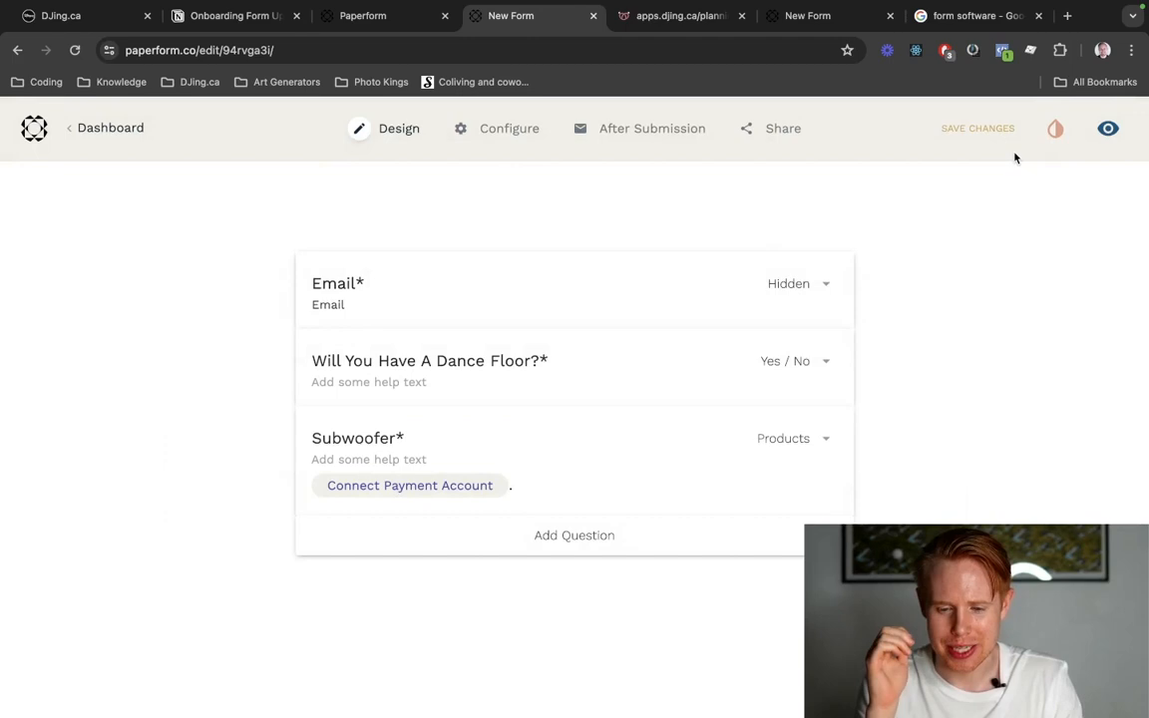
Open the live form, test the dance floor question with No and Yes, and inspect the Subwoofer product's image up close.
left_click(1108, 128)
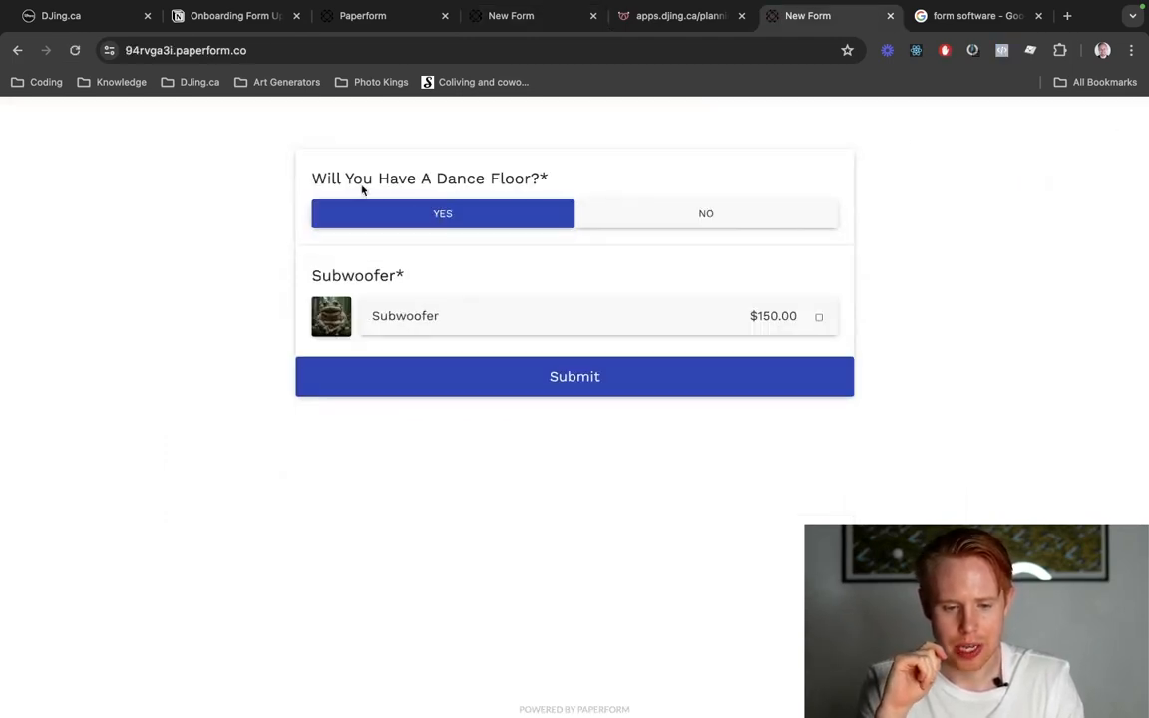
left_click_drag(347, 179, 498, 180)
left_click(603, 217)
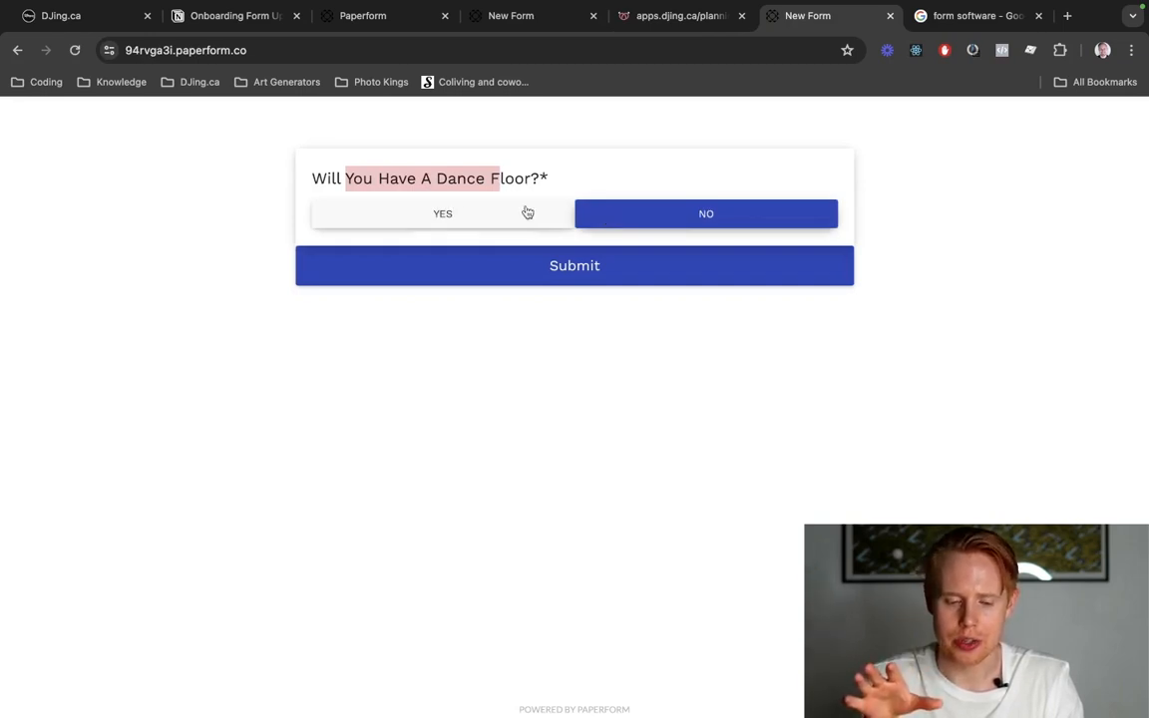
left_click(407, 212)
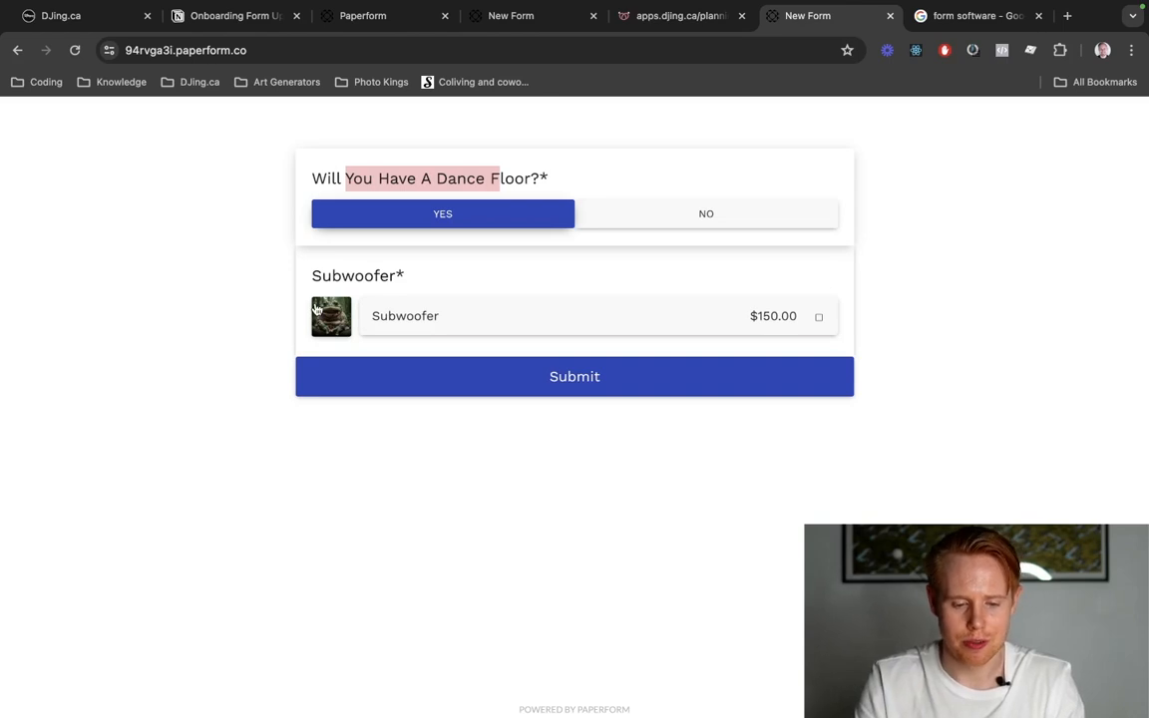
scroll(316, 309, "up", 5)
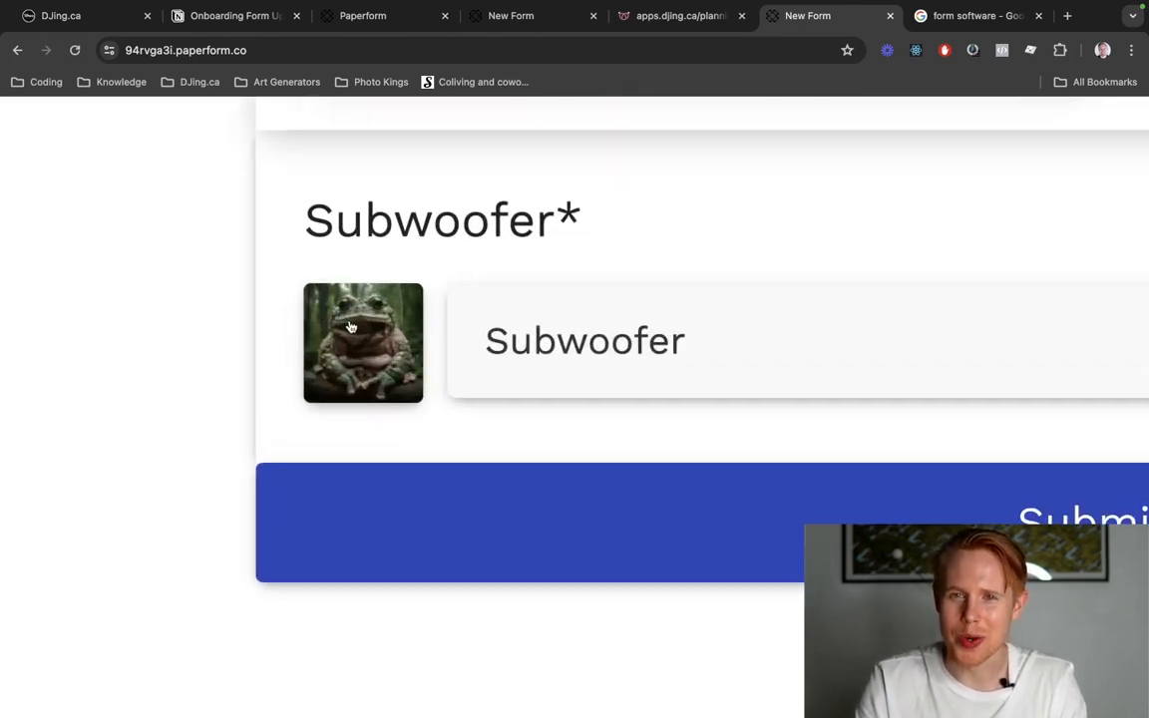
scroll(350, 326, "down", 5)
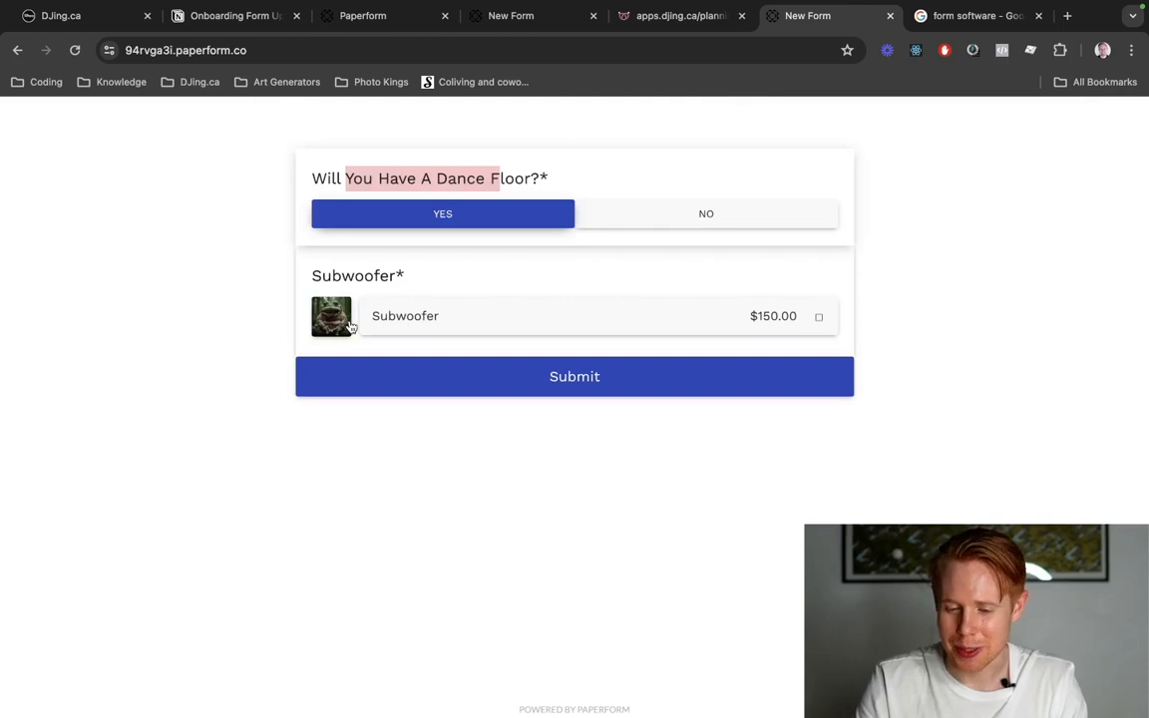
Back in the form editor, duplicate the "Will You Have A Dance Floor?" question and move the copy below Subwoofer.
key("ctrl+shift+Tab")
key("ctrl+shift+Tab")
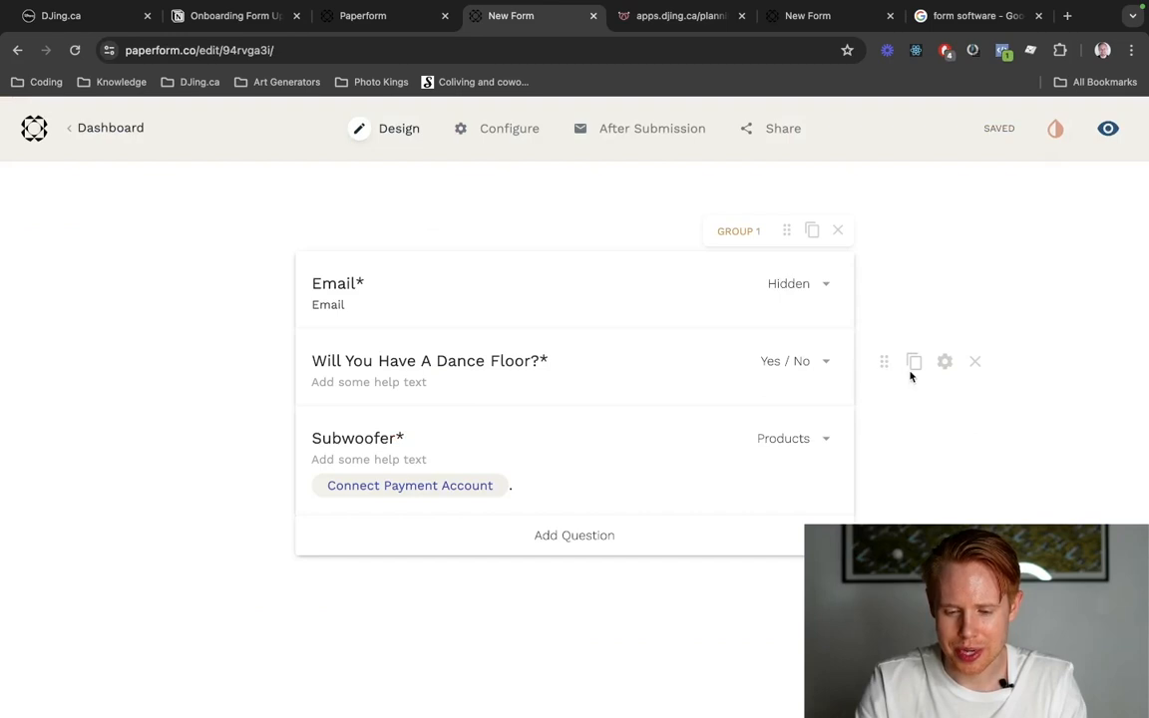
left_click(914, 361)
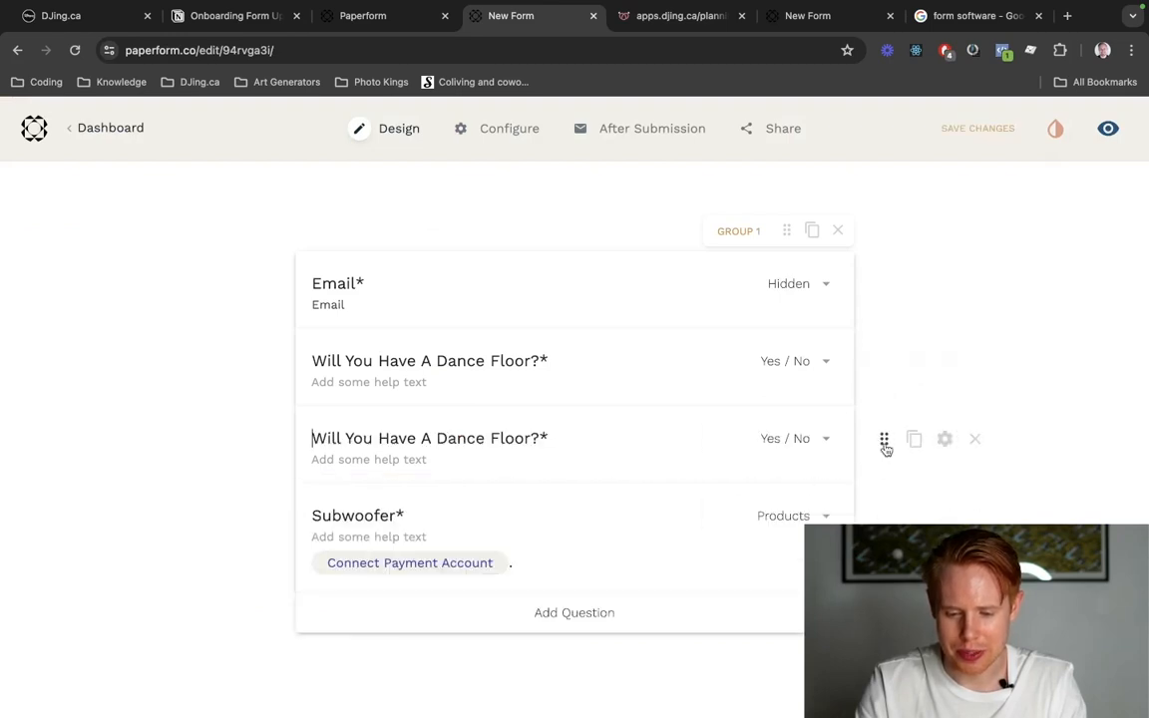
left_click_drag(886, 449, 872, 374)
scroll(788, 481, "down", 4)
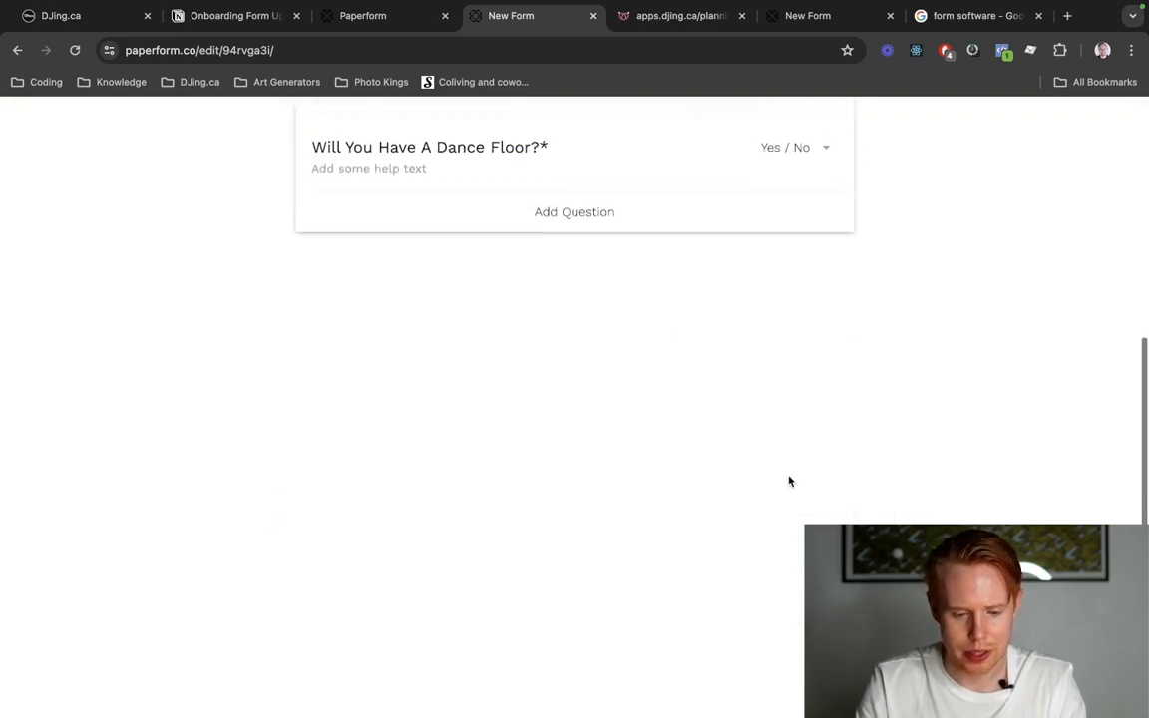
scroll(788, 482, "up", 5)
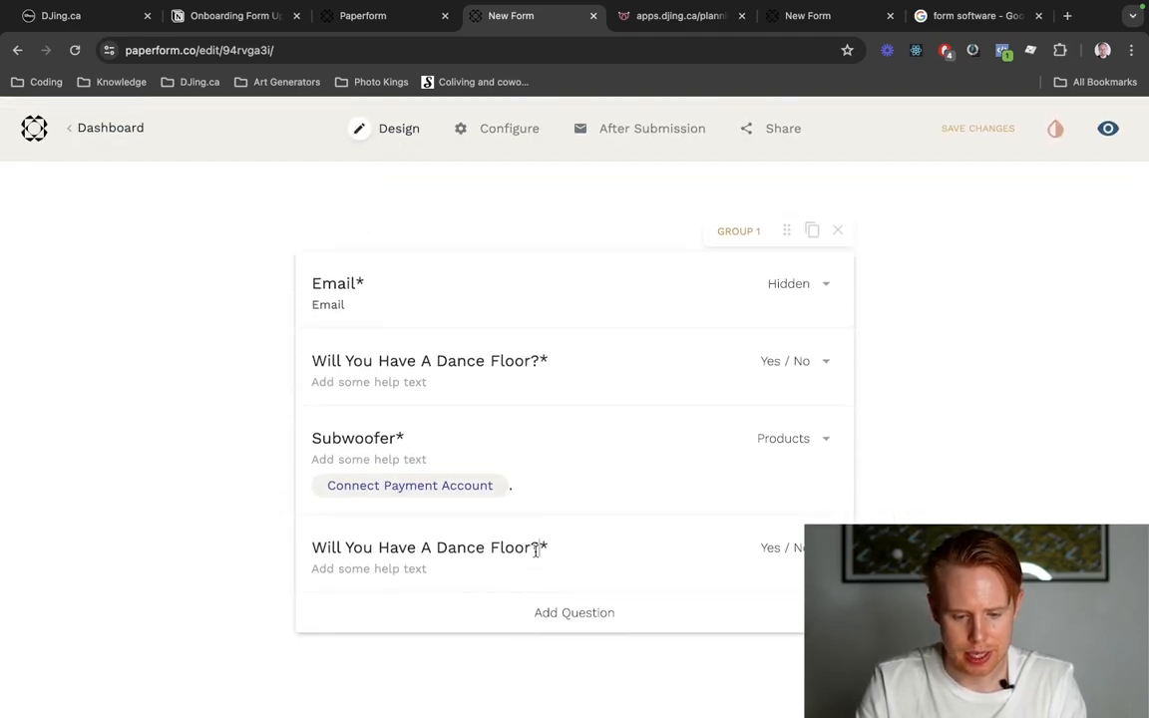
Retitle the duplicated dance floor question "Are You Interested In Additional Lighting?", copied from the existing planning form, as a Yes / No question.
key("ctrl+Tab")
scroll(599, 549, "down", 5)
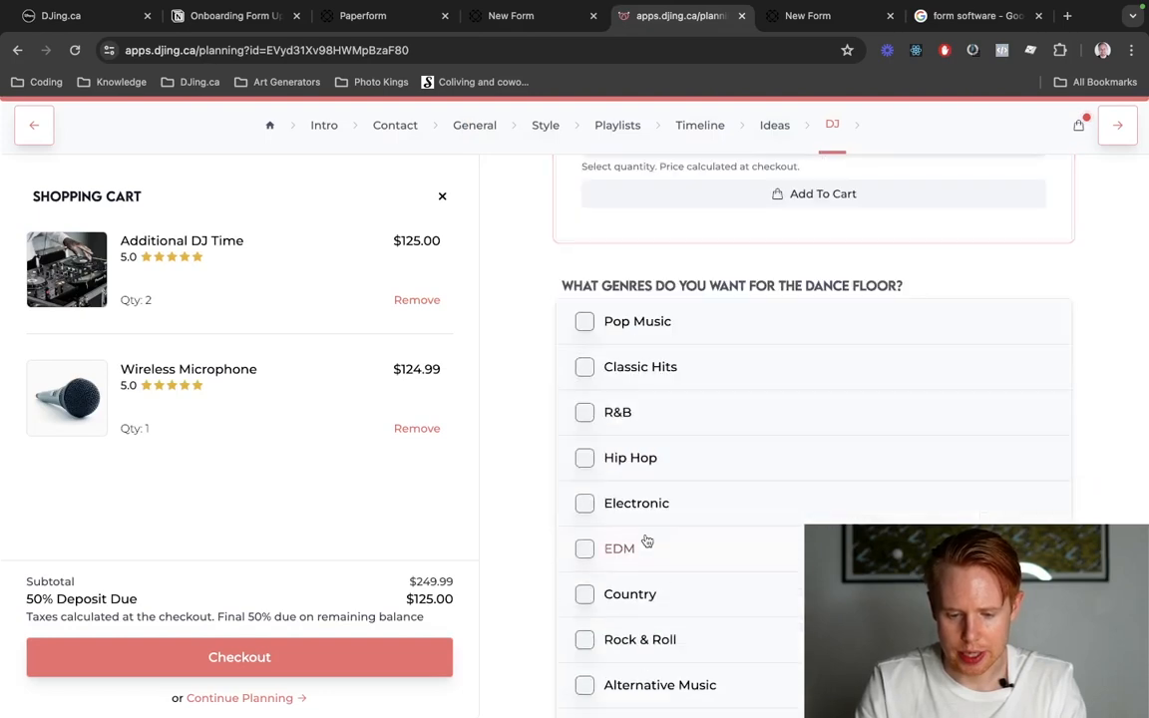
scroll(654, 521, "down", 10)
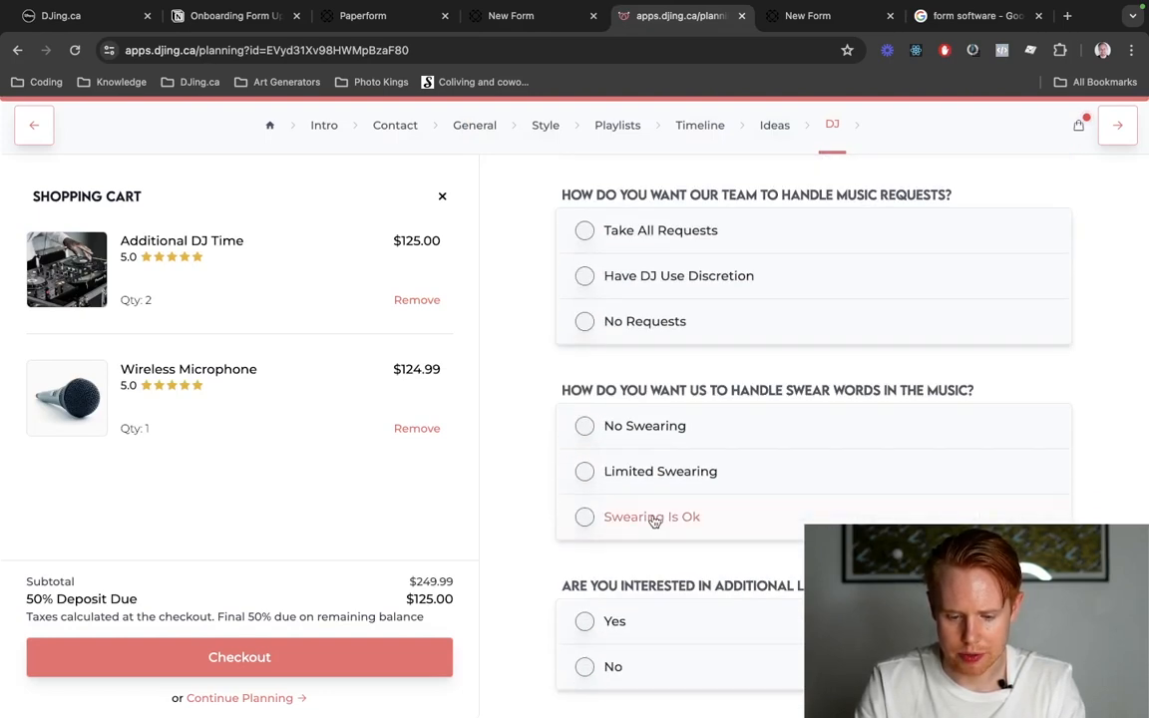
scroll(653, 519, "down", 2)
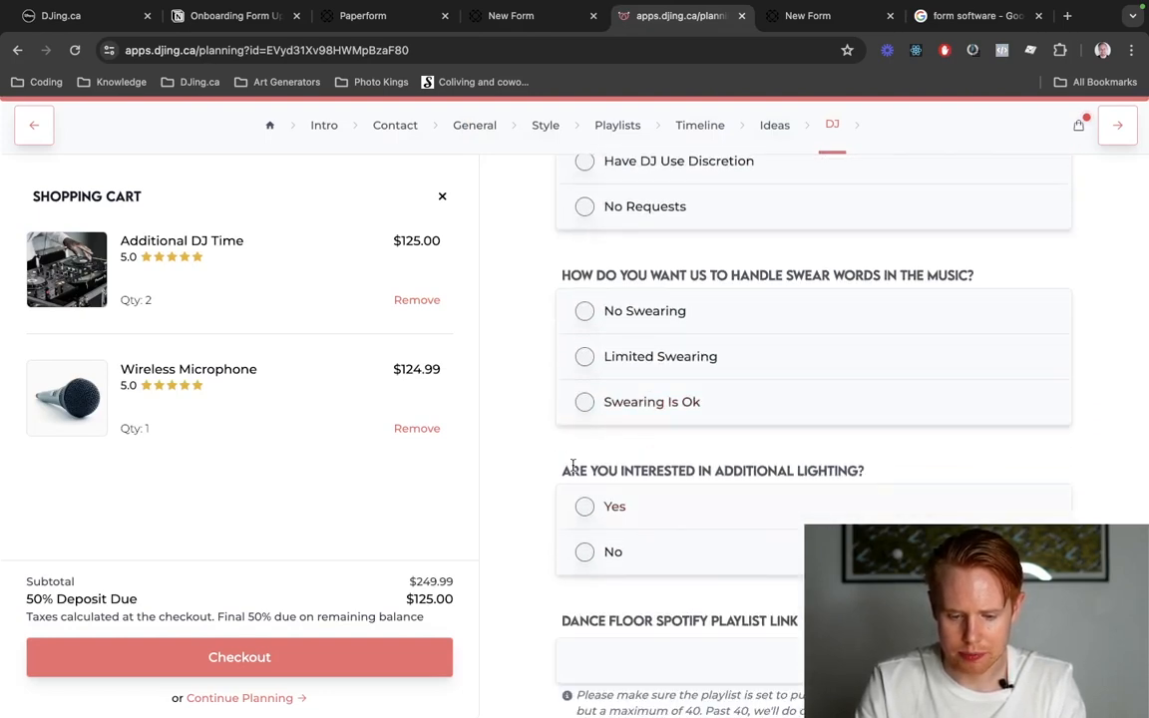
triple_click(573, 469)
key("ctrl+shift+Tab")
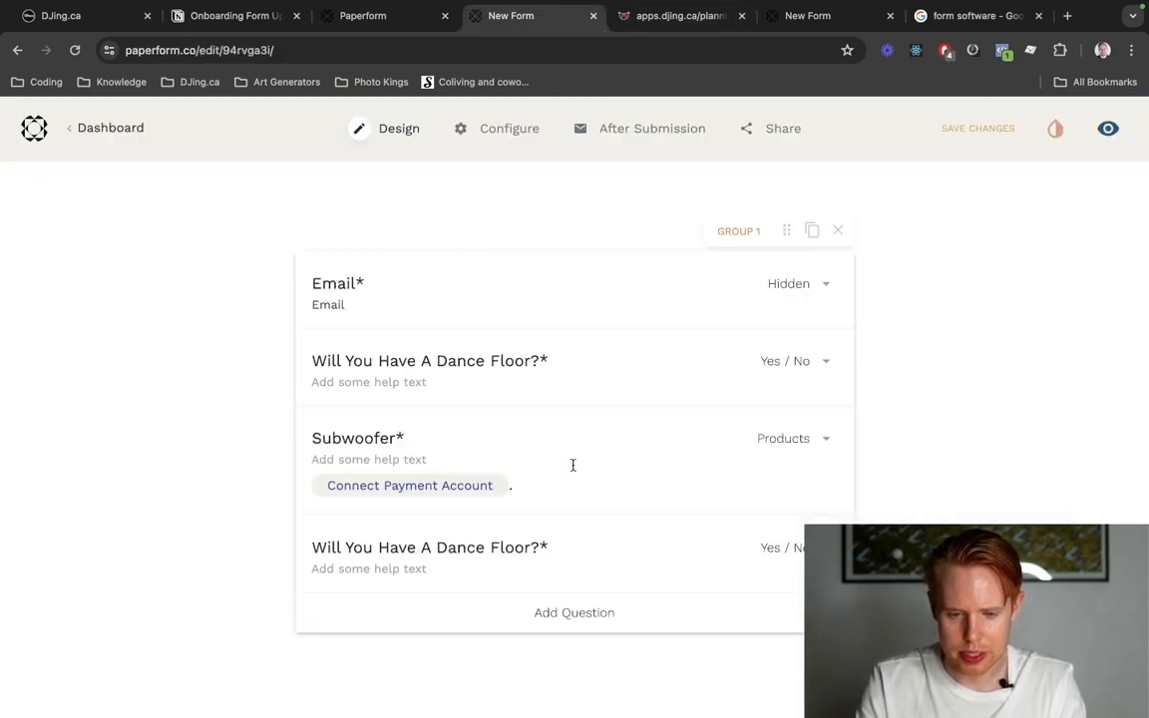
triple_click(490, 550)
type("Are You Interested In Additional Lighting?")
key("BackSpace")
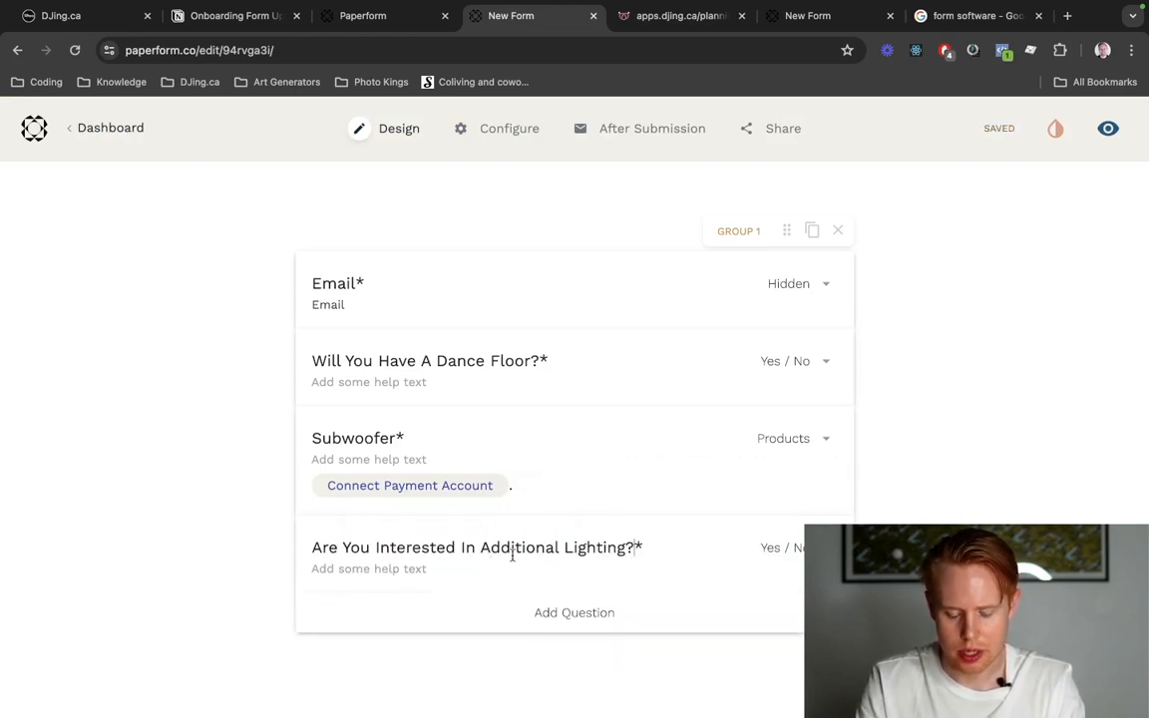
left_click(784, 557)
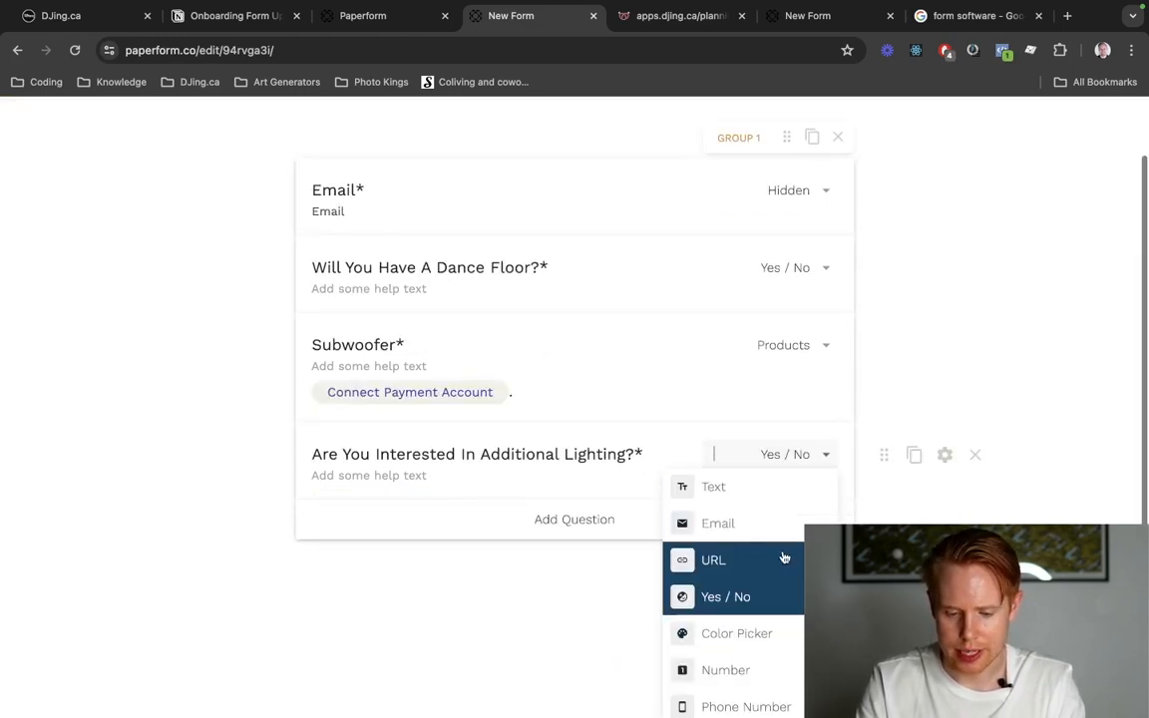
left_click(795, 609)
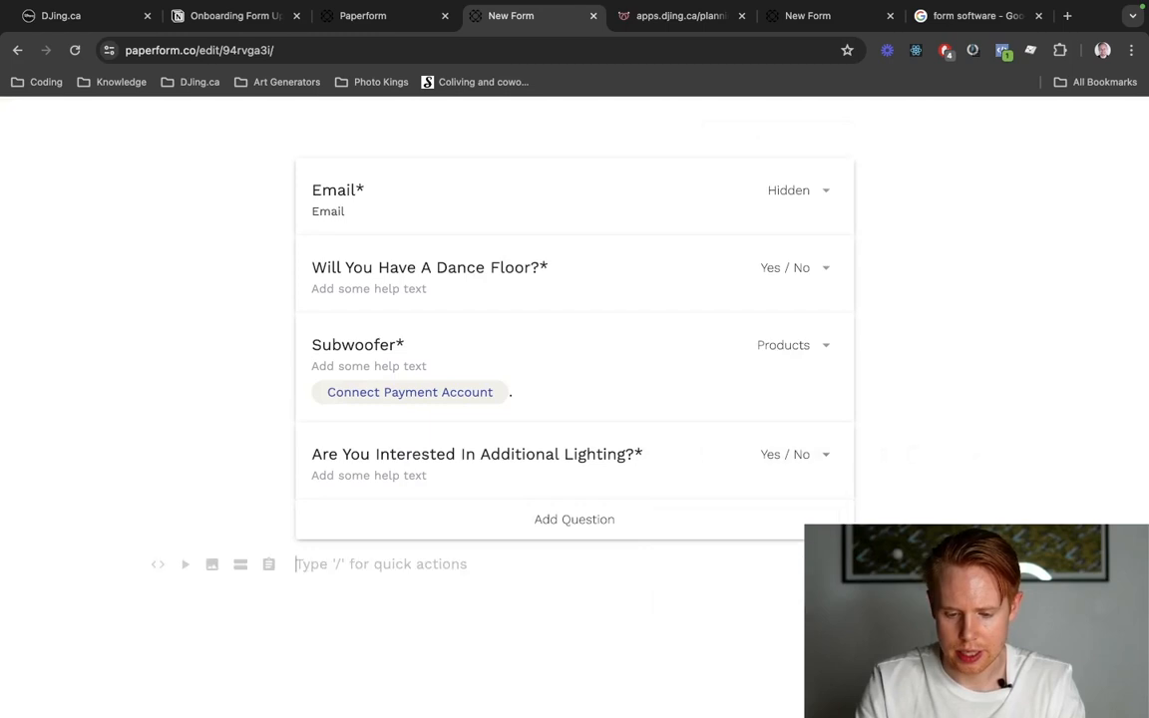
Duplicate the Subwoofer product below the additional lighting question and make the copy visible only when that question is Yes.
left_click(914, 346)
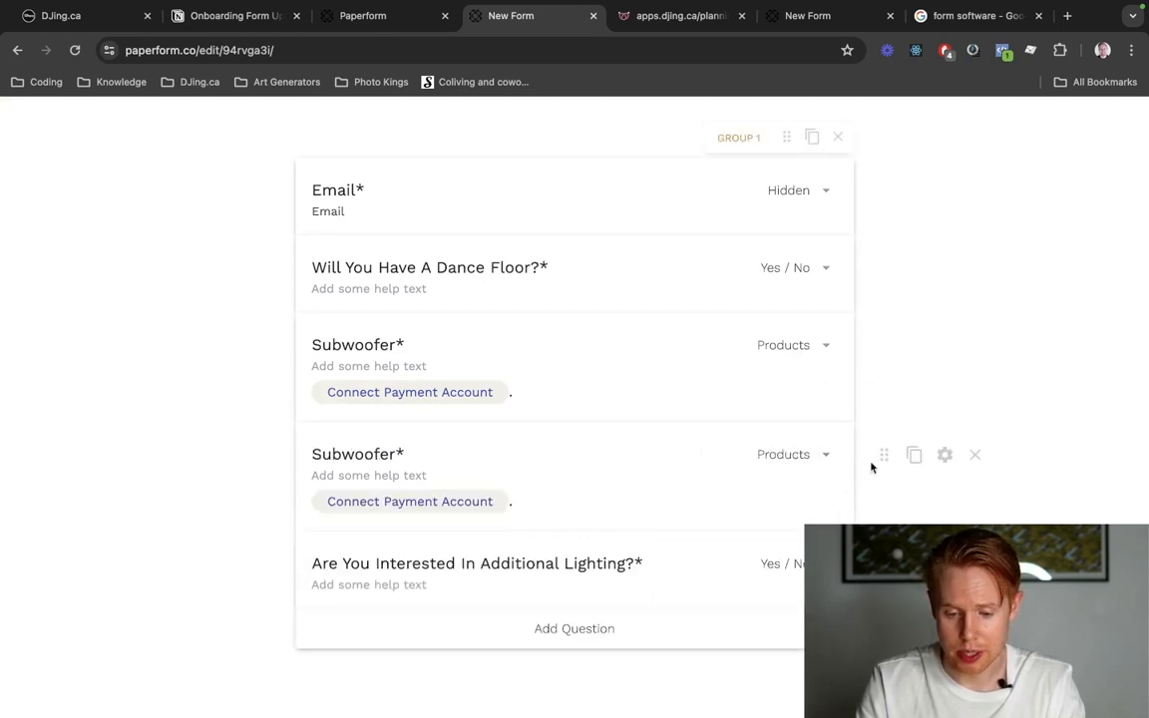
left_click_drag(884, 456, 775, 498)
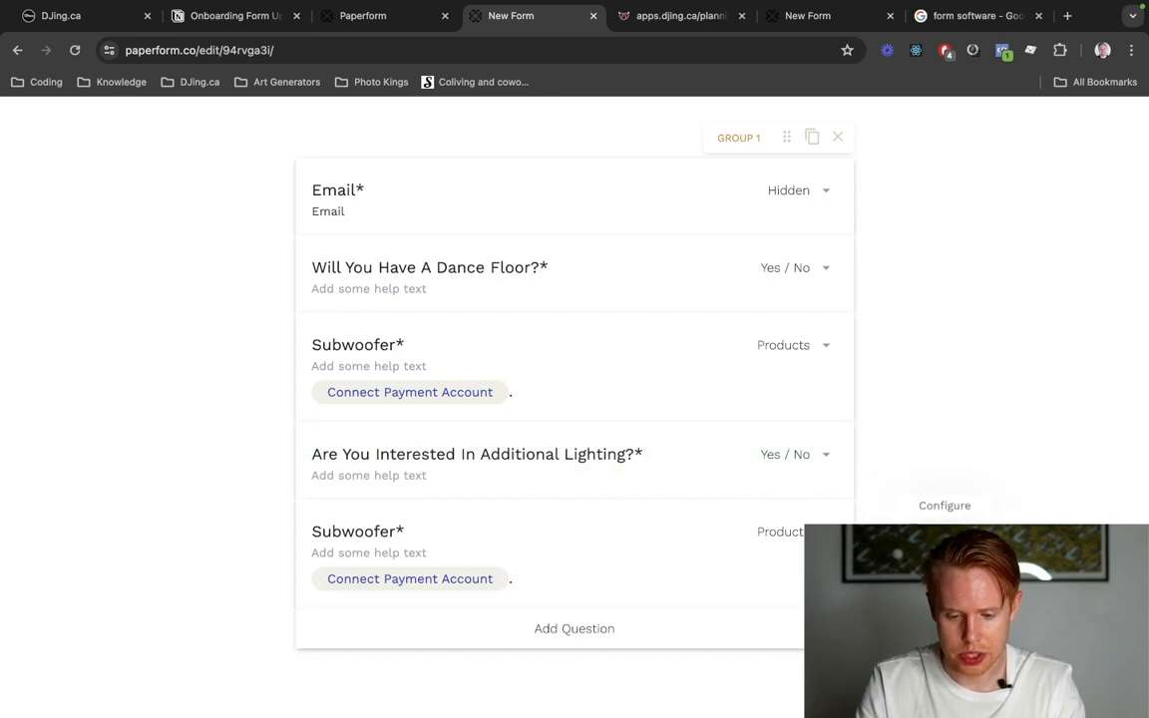
left_click(944, 532)
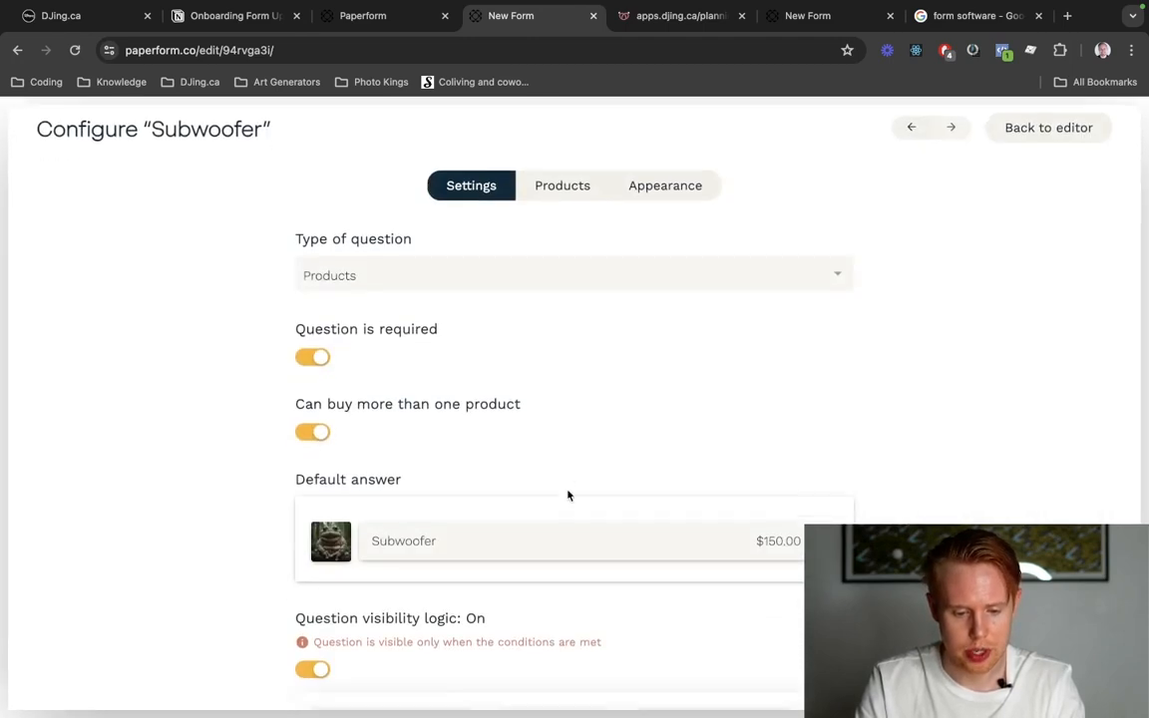
scroll(567, 495, "down", 3)
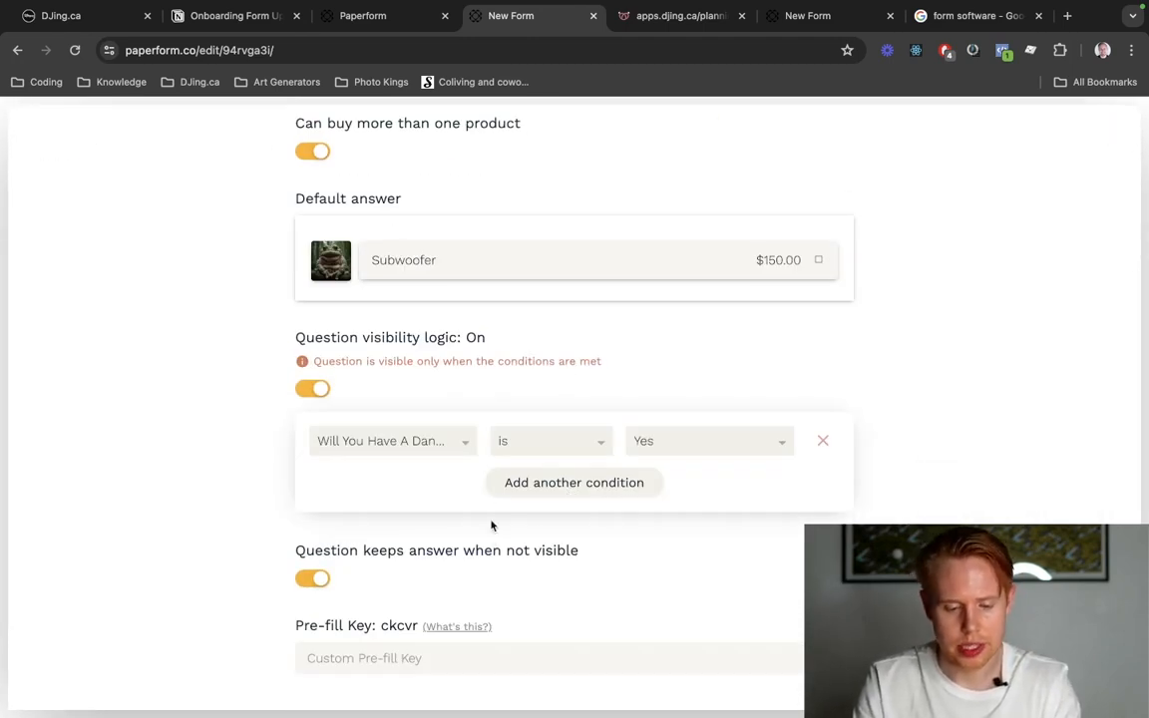
left_click(439, 441)
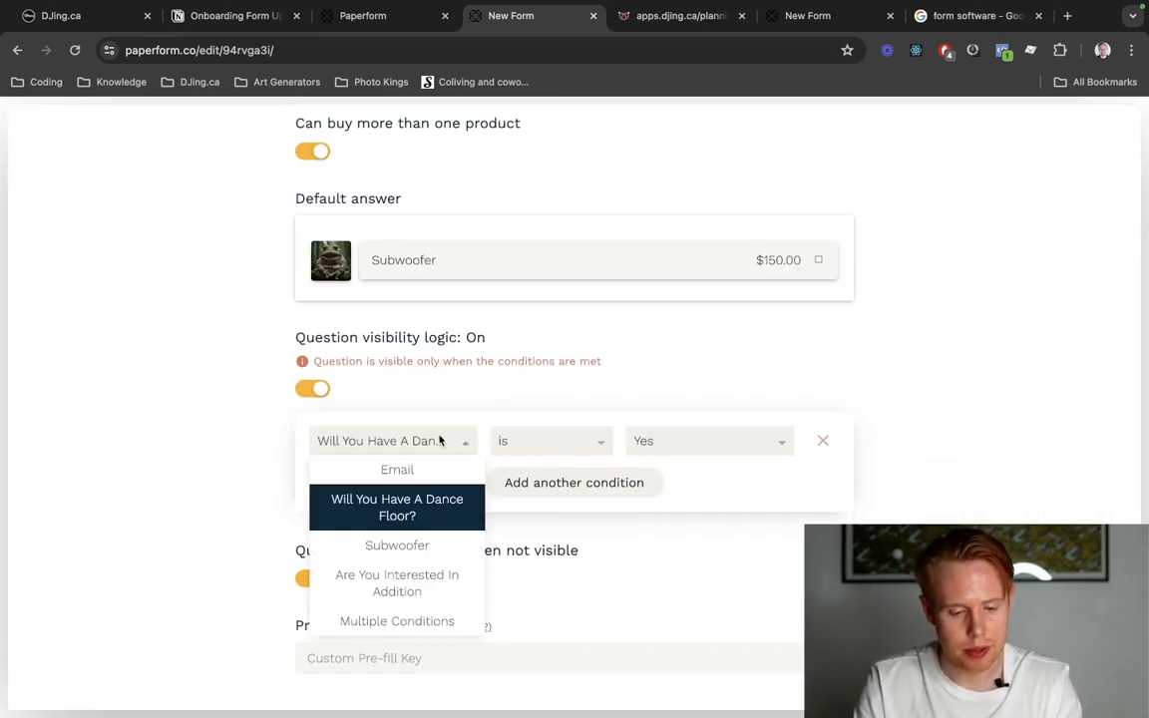
left_click(420, 599)
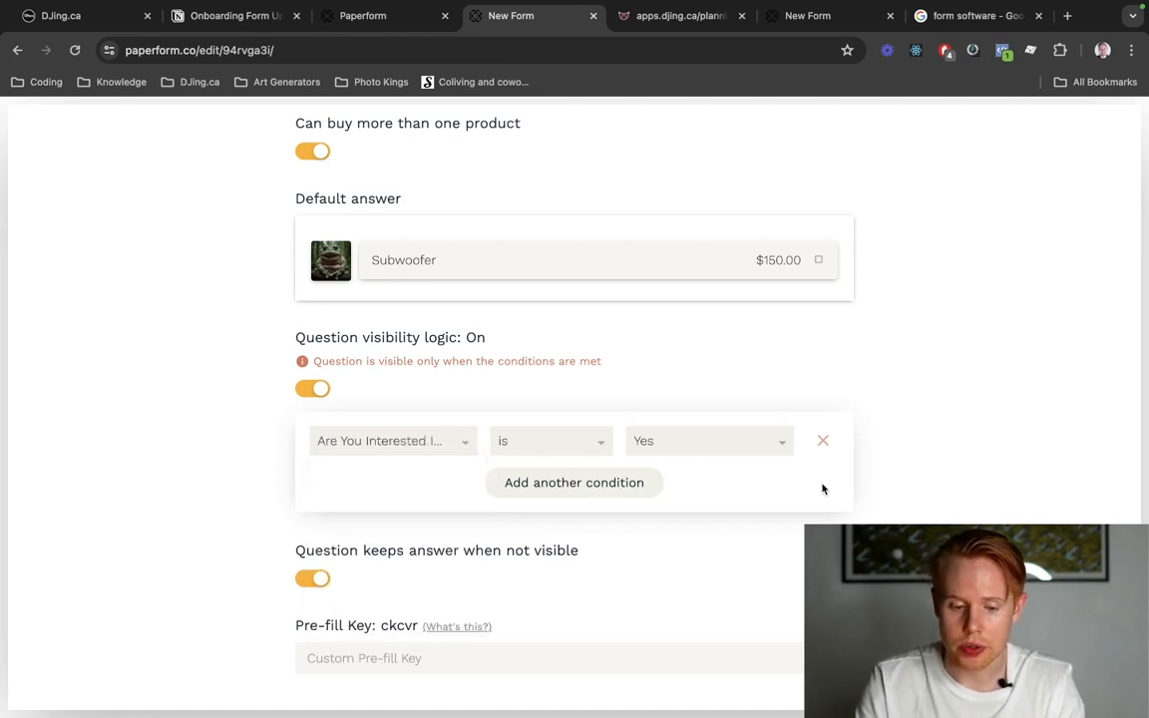
scroll(812, 509, "up", 10)
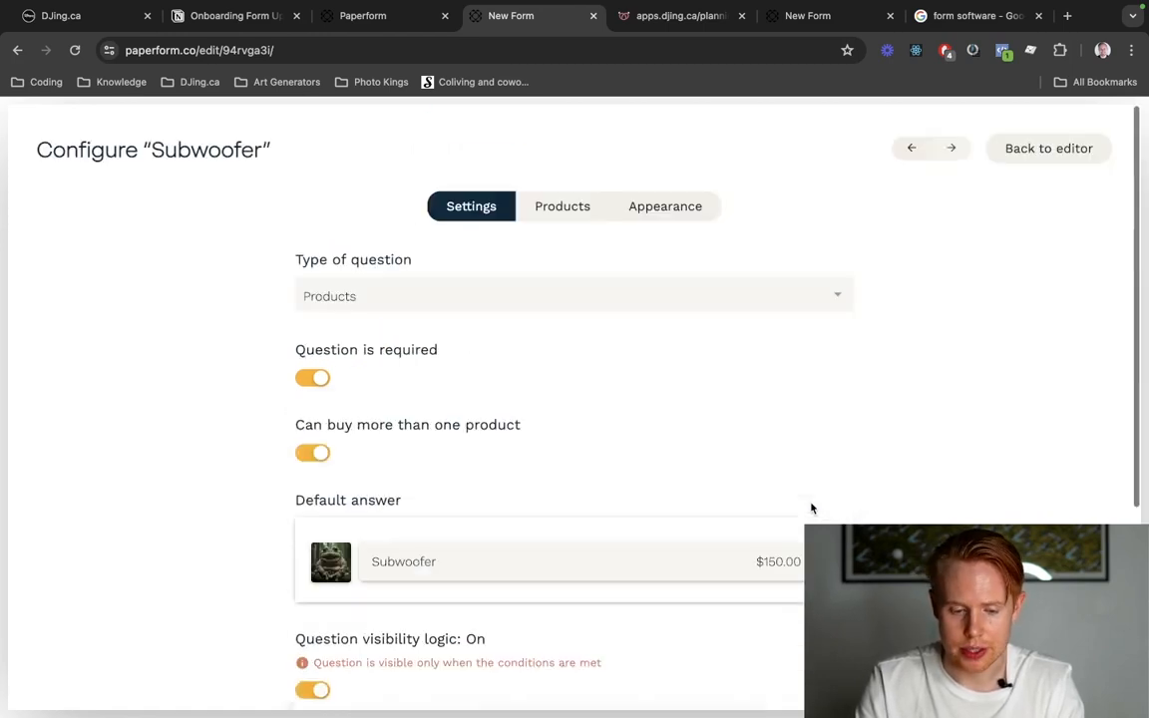
left_click(1059, 149)
Answer Yes to additional lighting in the existing planning form and retitle the copied Subwoofer question "Uplight(s)" after the product there.
scroll(554, 509, "down", 1)
key("ctrl+Tab")
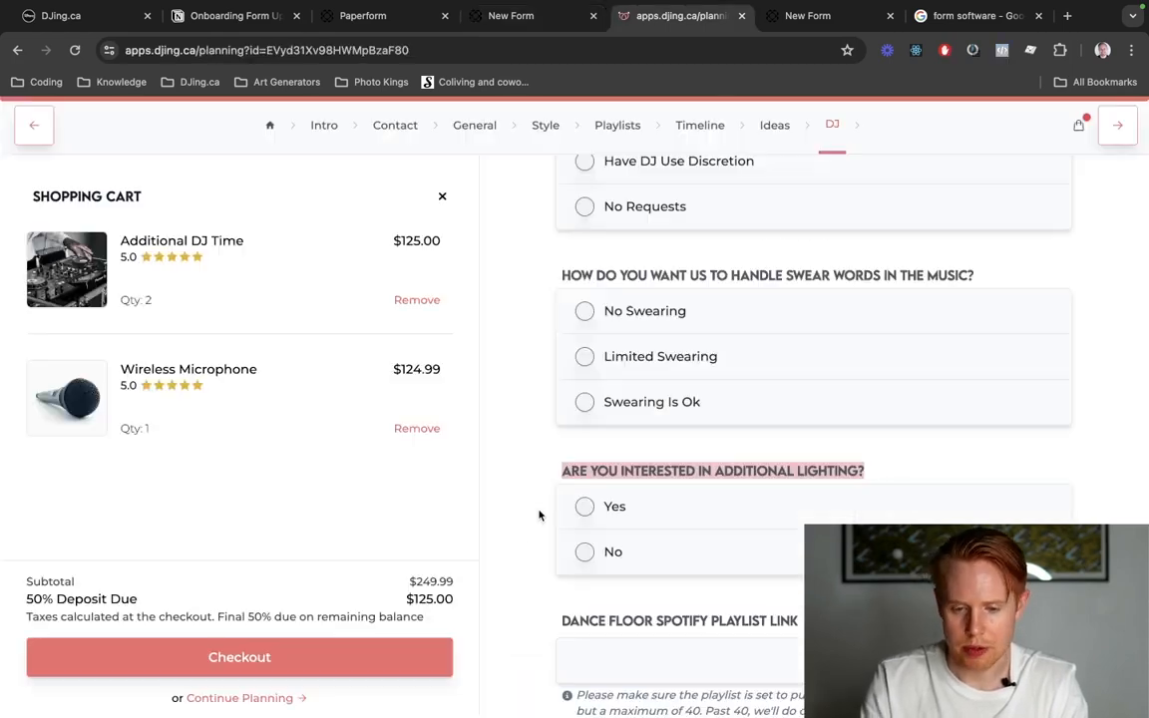
left_click(714, 507)
scroll(698, 499, "down", 5)
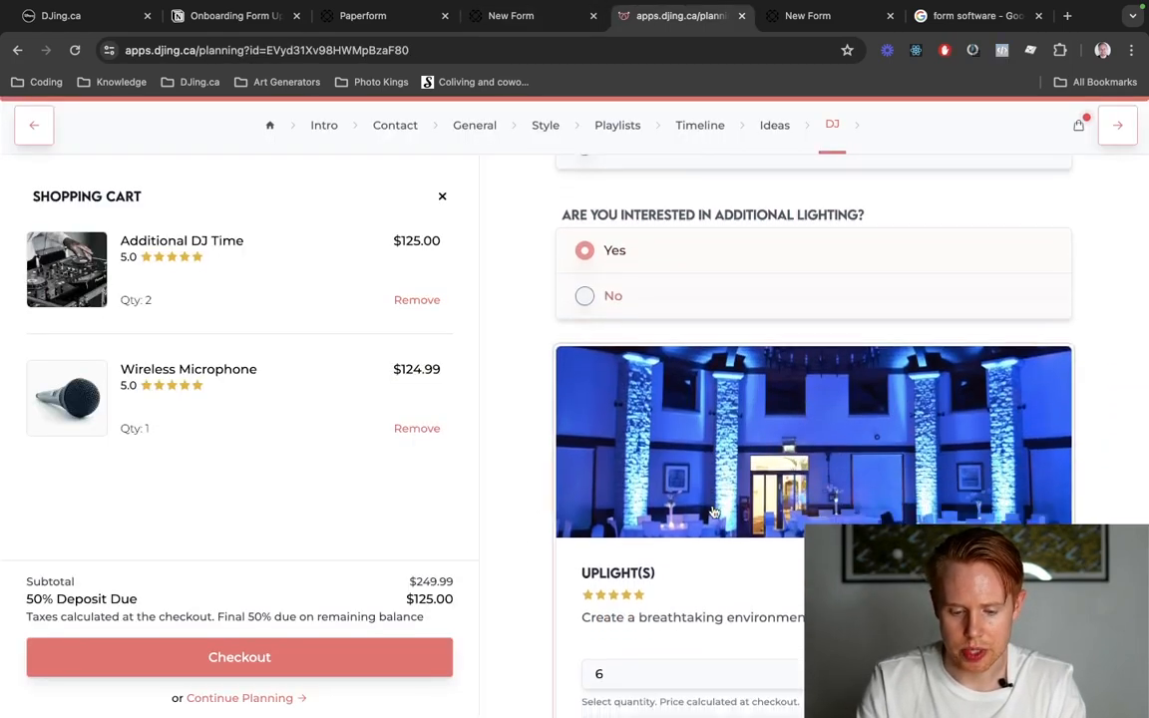
key("ctrl+shift+Tab")
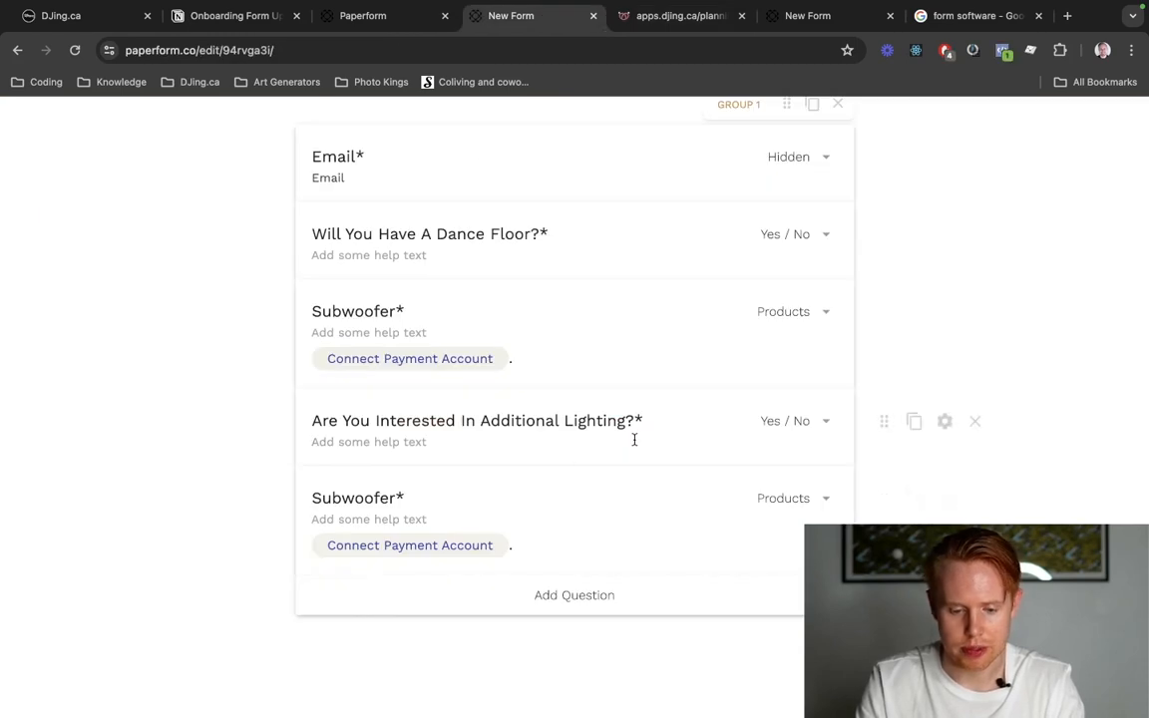
double_click(372, 496)
type("Uplight(s)")
key("BackSpace")
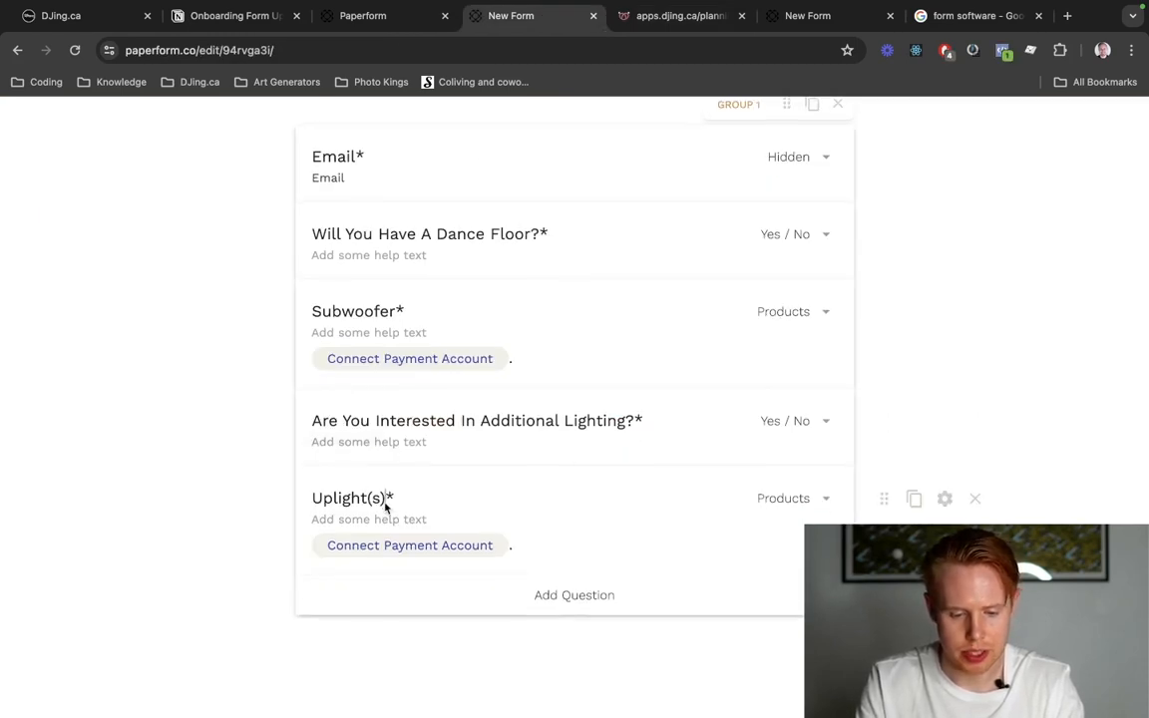
In the Uplight(s) question's configuration, review the visibility logic, rename its product Uplighting and set the price to 40.
left_click(946, 498)
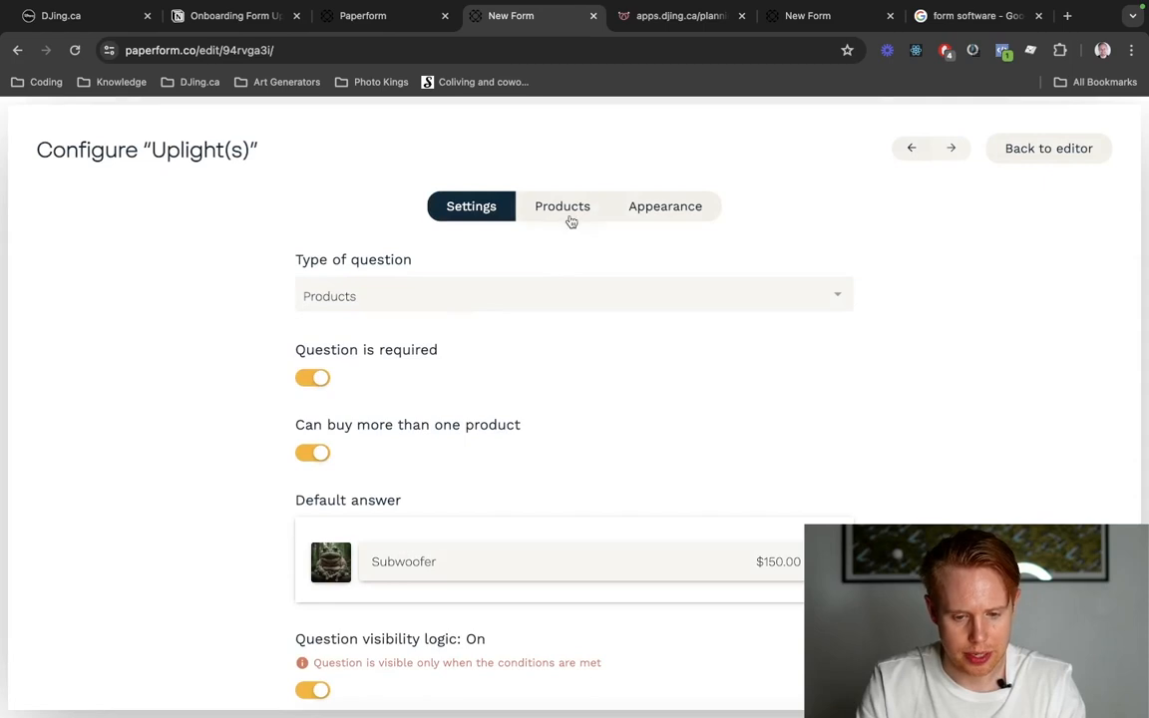
scroll(631, 423, "down", 3)
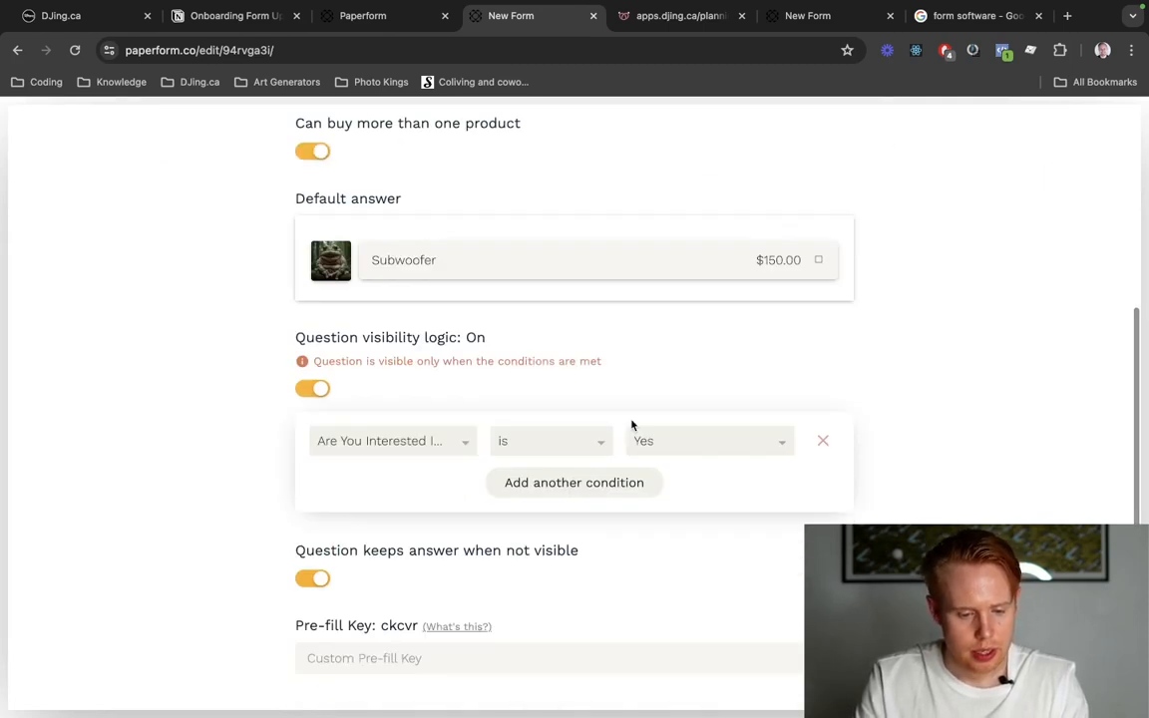
scroll(632, 425, "up", 3)
scroll(631, 425, "up", 1)
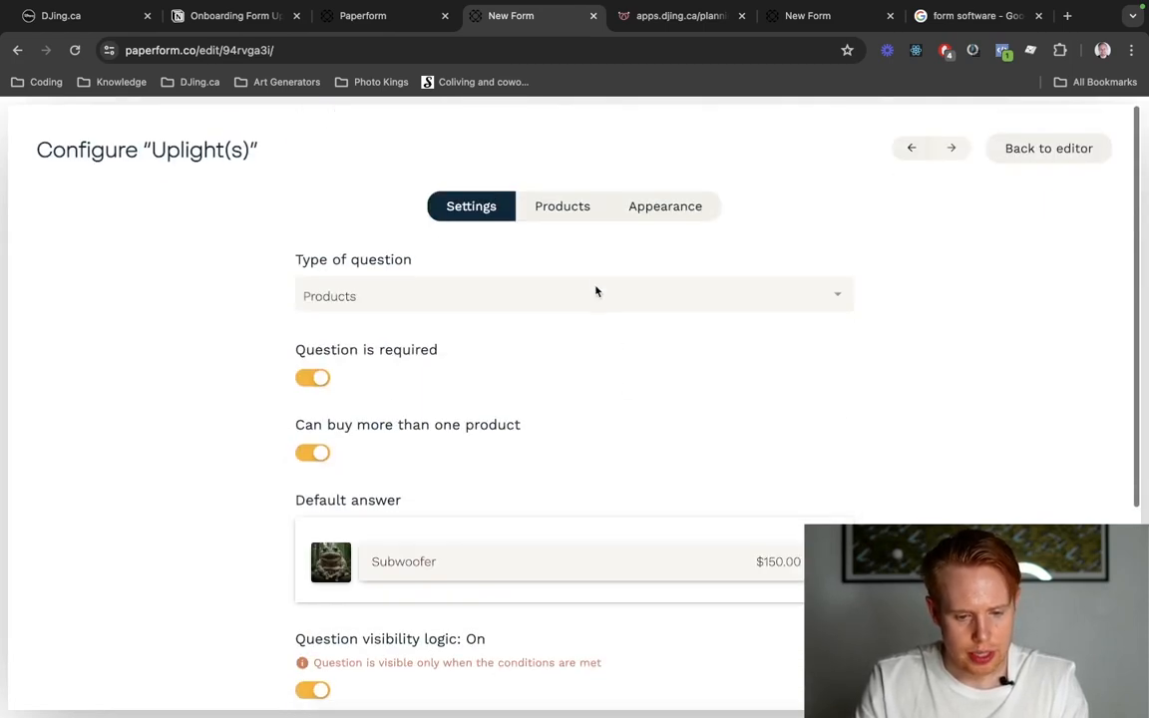
left_click(559, 209)
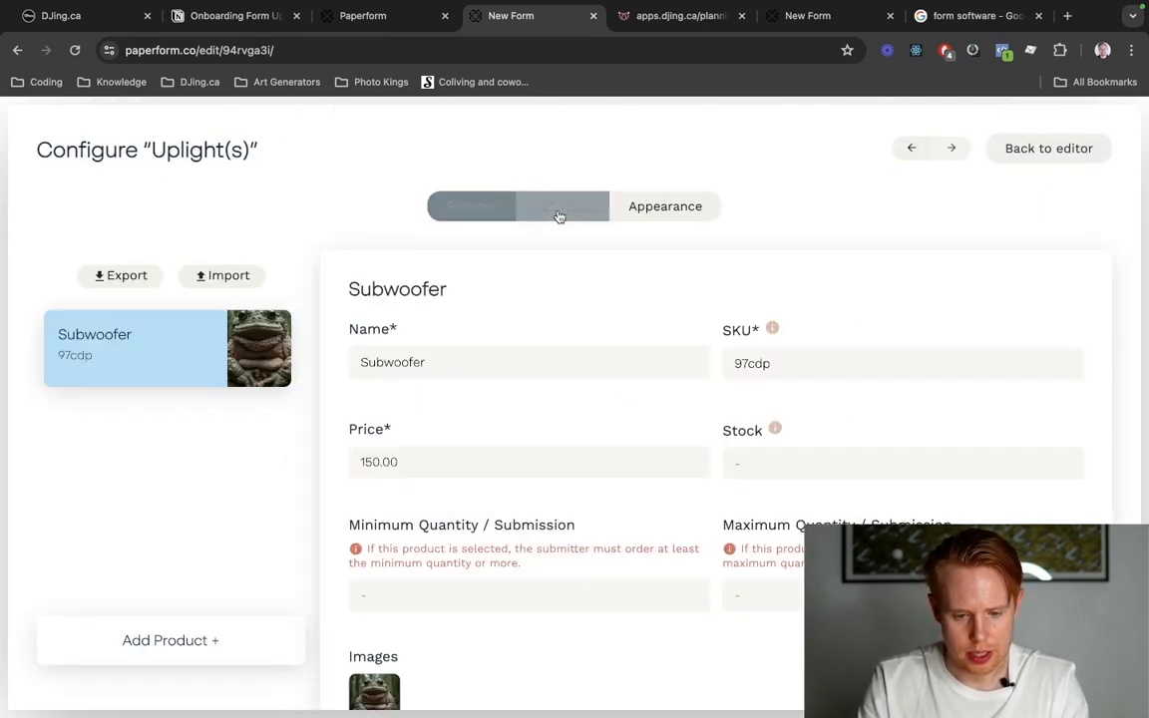
double_click(412, 362)
type("Uplighting")
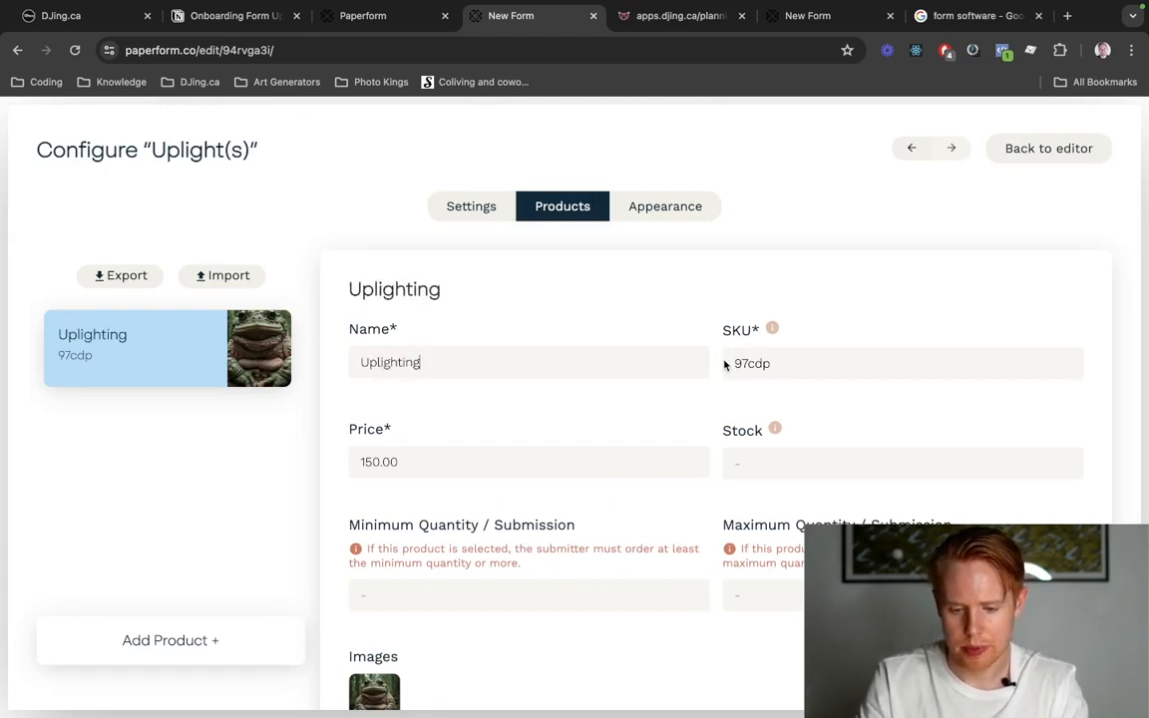
double_click(535, 455)
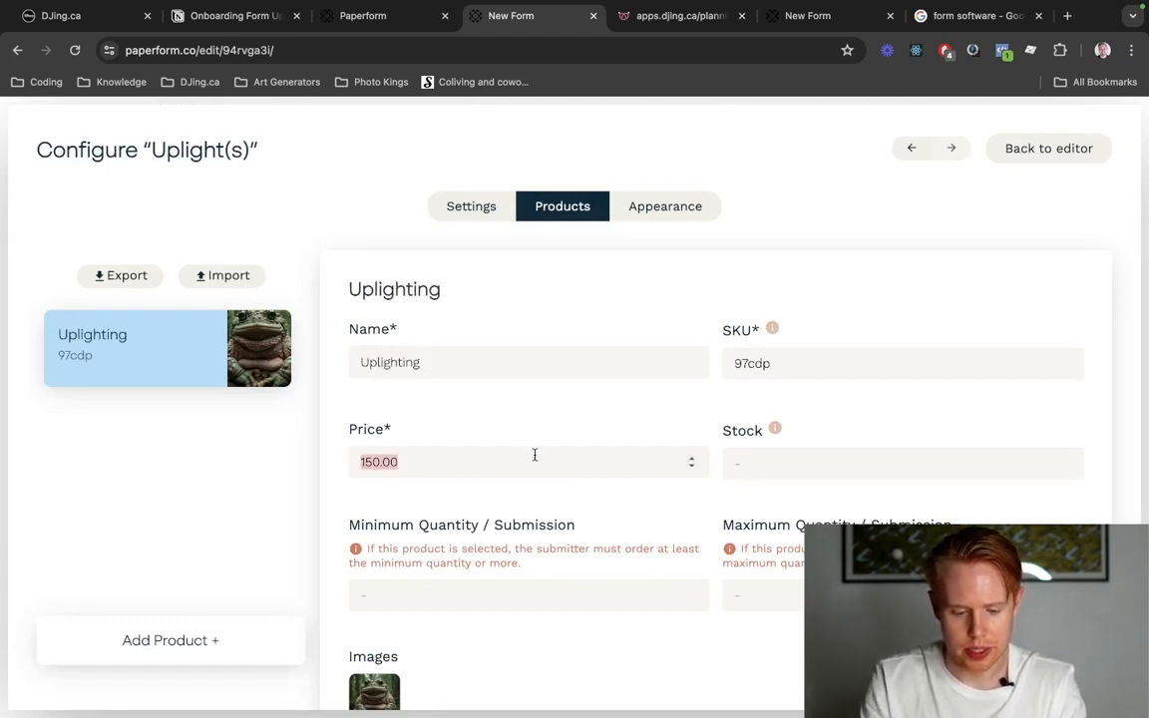
type("40")
left_click(519, 510)
Replace the Uplighting product's image with another frog picture and return to the form editor.
scroll(517, 512, "down", 2)
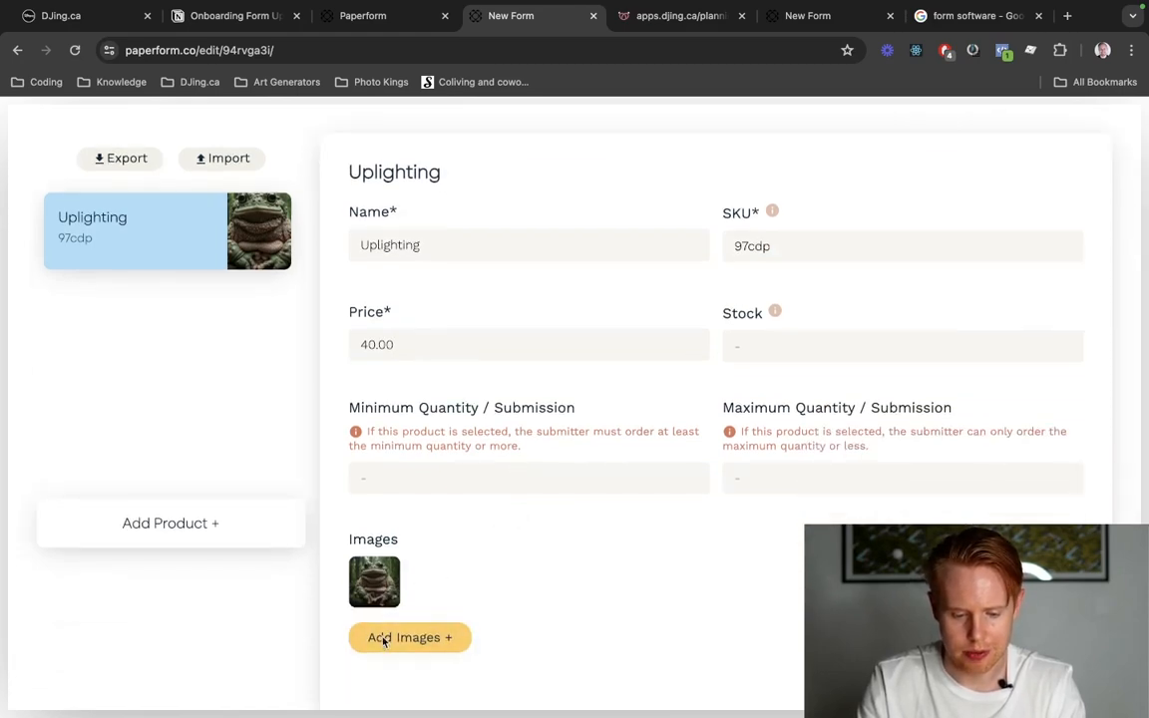
left_click(385, 640)
double_click(736, 451)
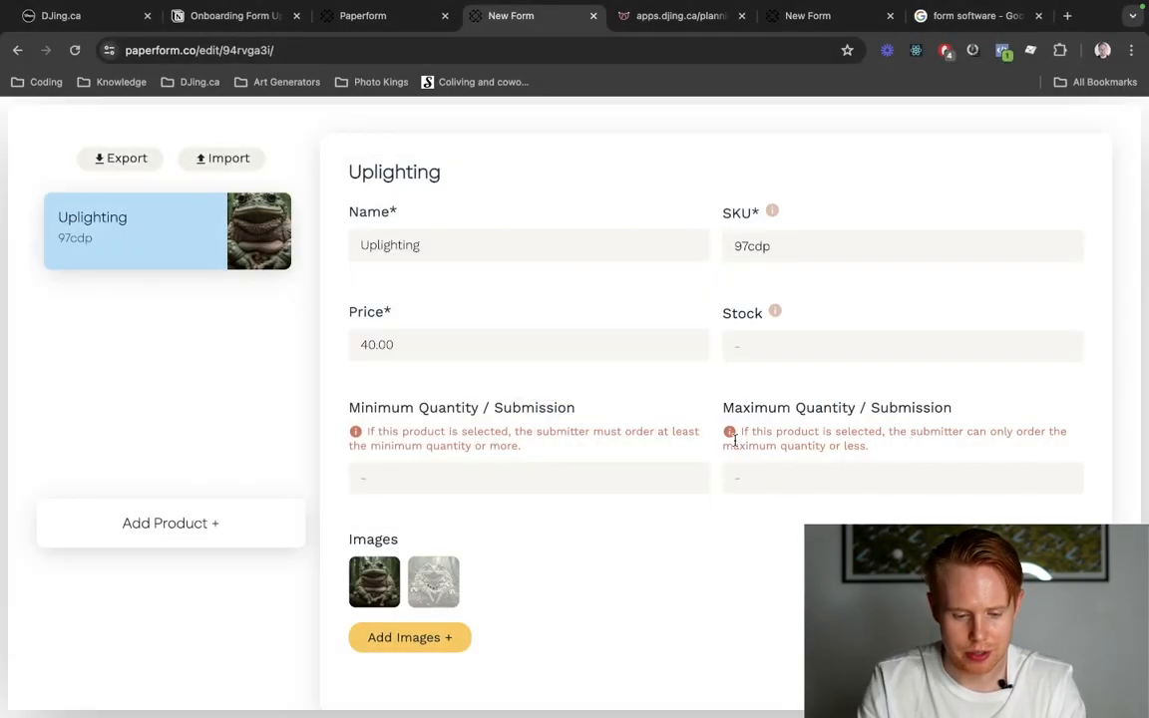
left_click(455, 562)
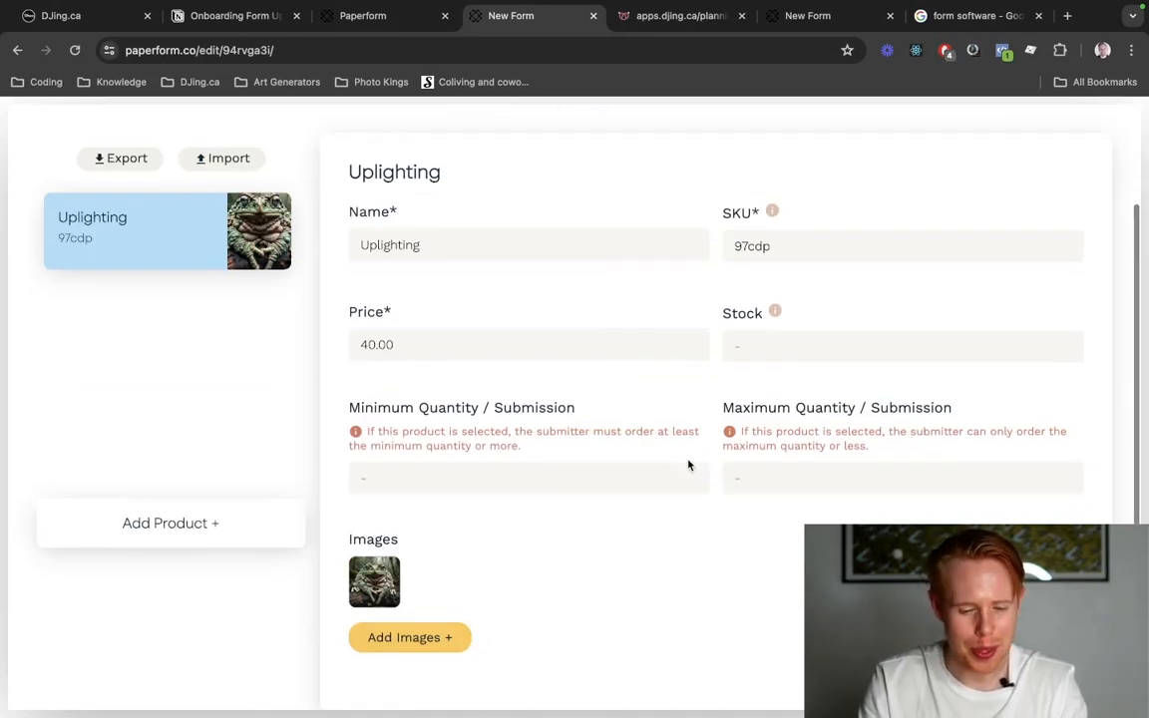
scroll(688, 464, "up", 2)
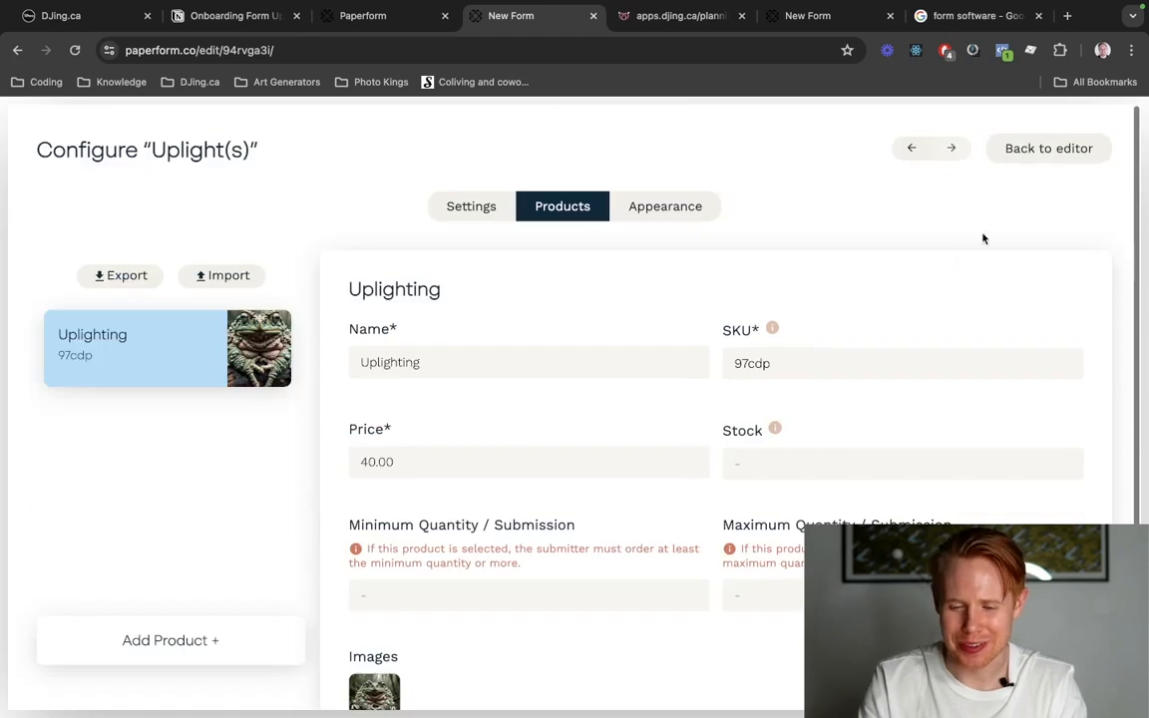
left_click(1043, 155)
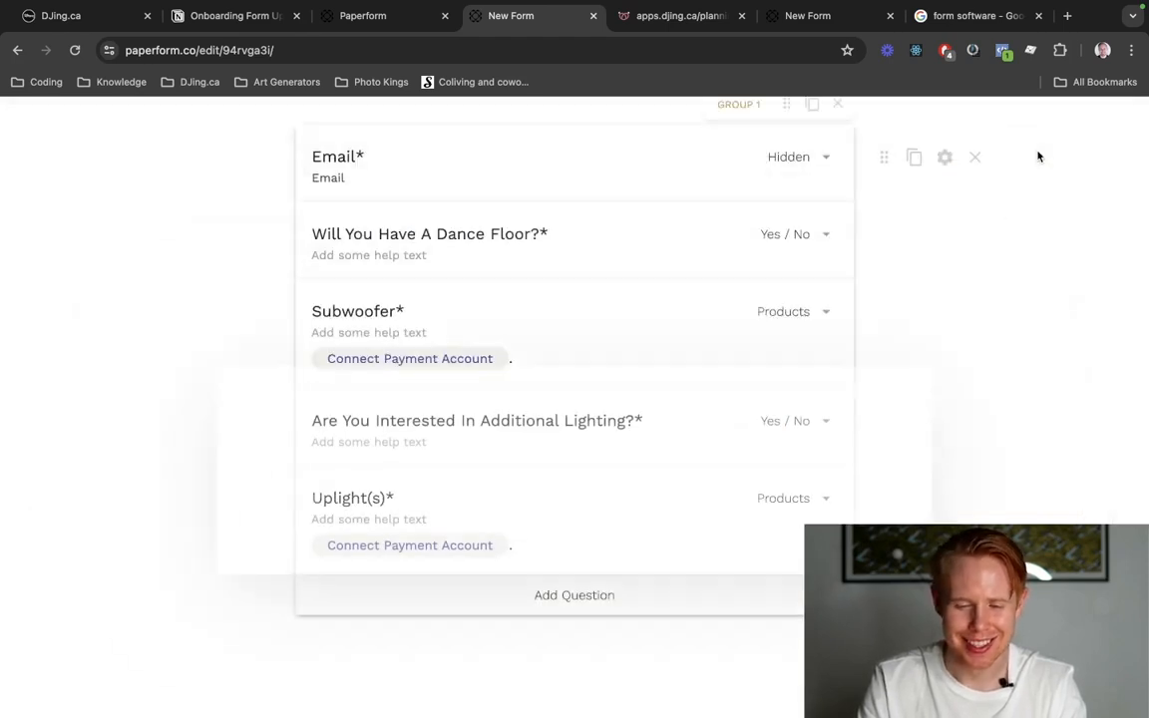
Open the live form, answer No to the dance floor, test additional lighting with No and Yes, and select the Uplighting product.
scroll(983, 346, "up", 3)
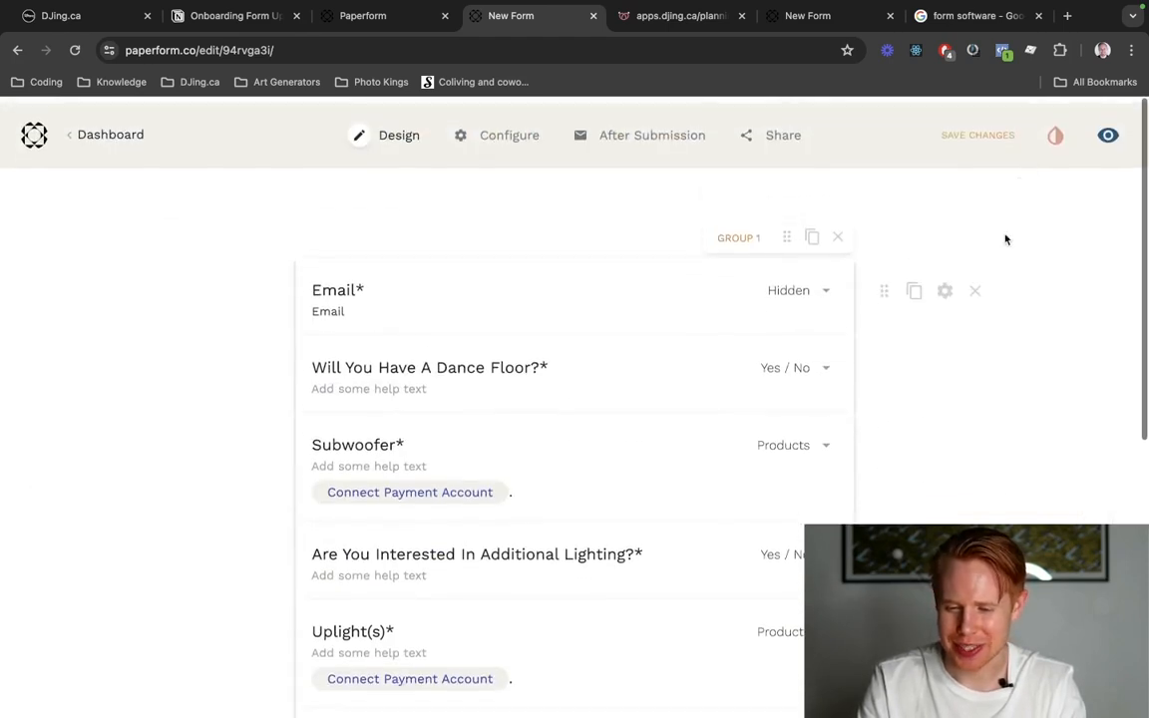
left_click(1109, 133)
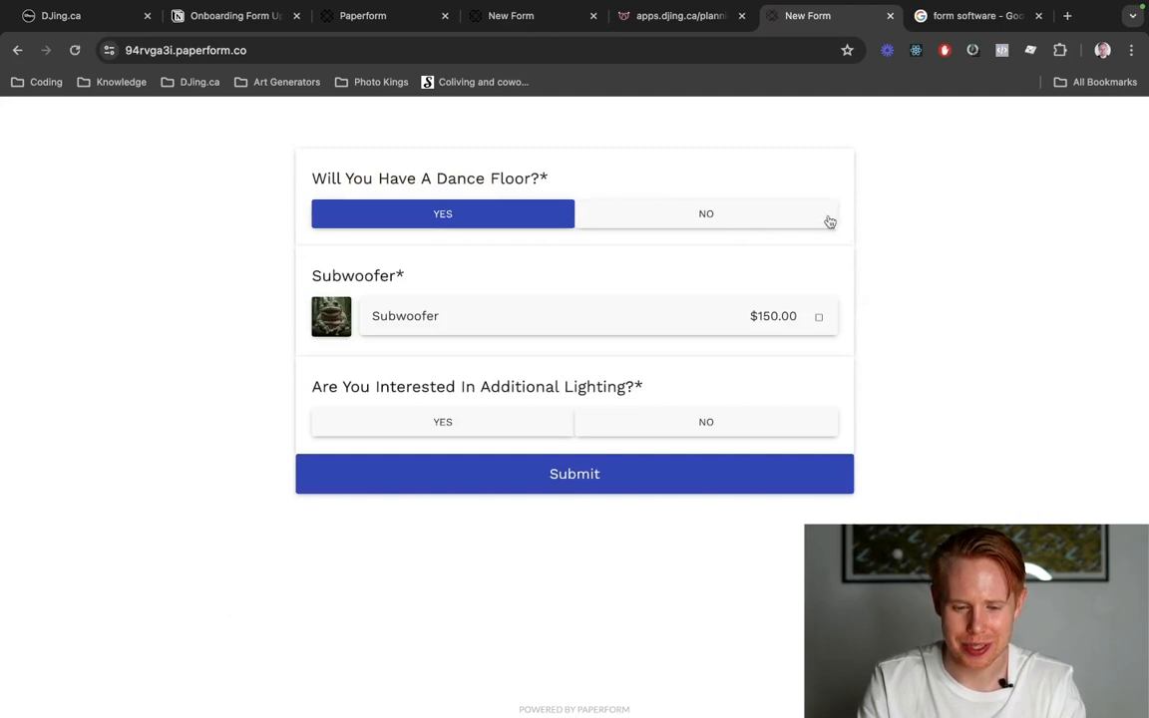
left_click(708, 213)
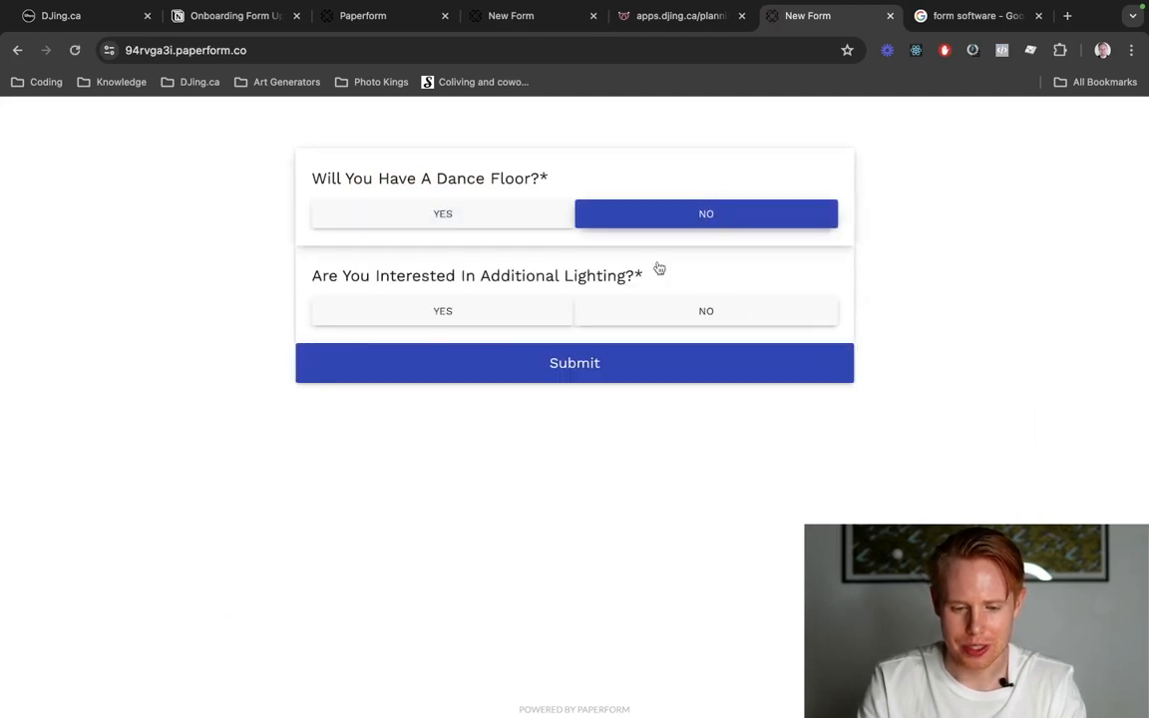
left_click(668, 311)
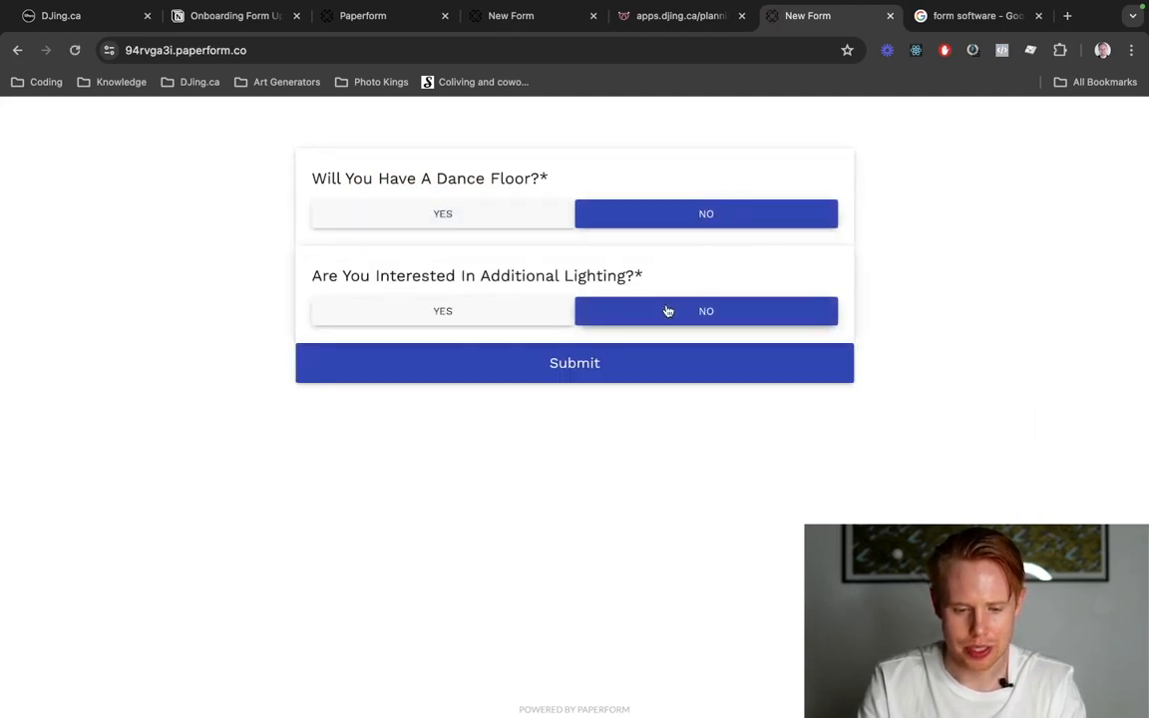
left_click(529, 313)
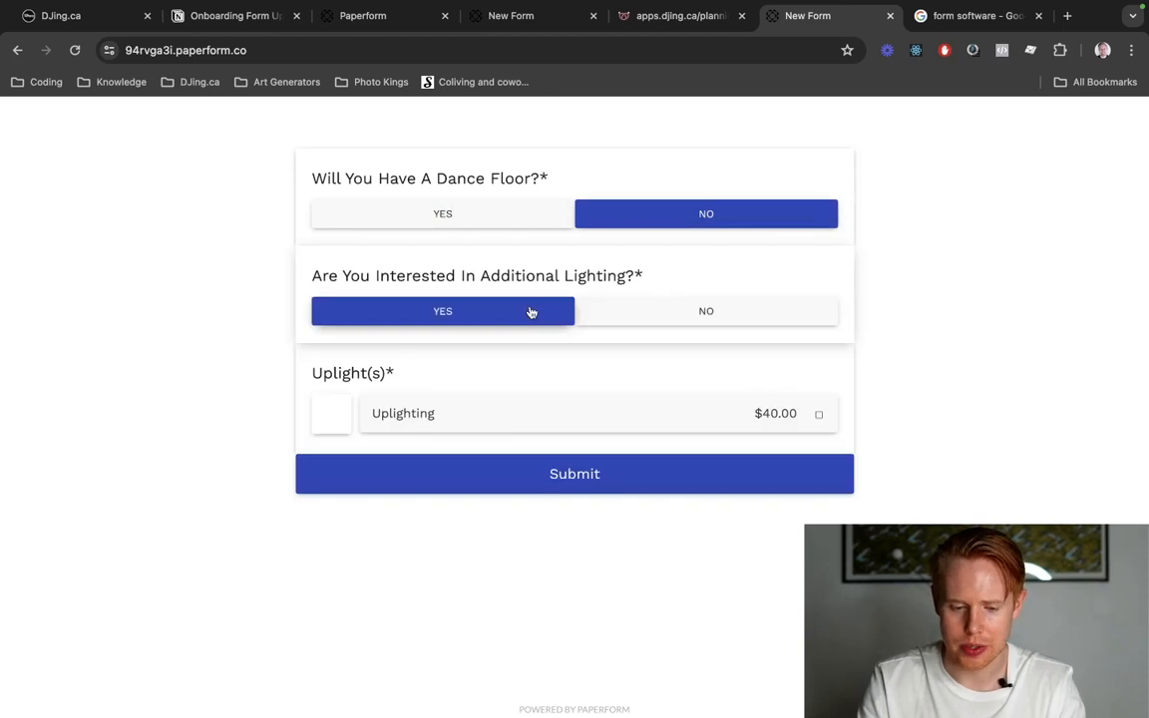
left_click(537, 427)
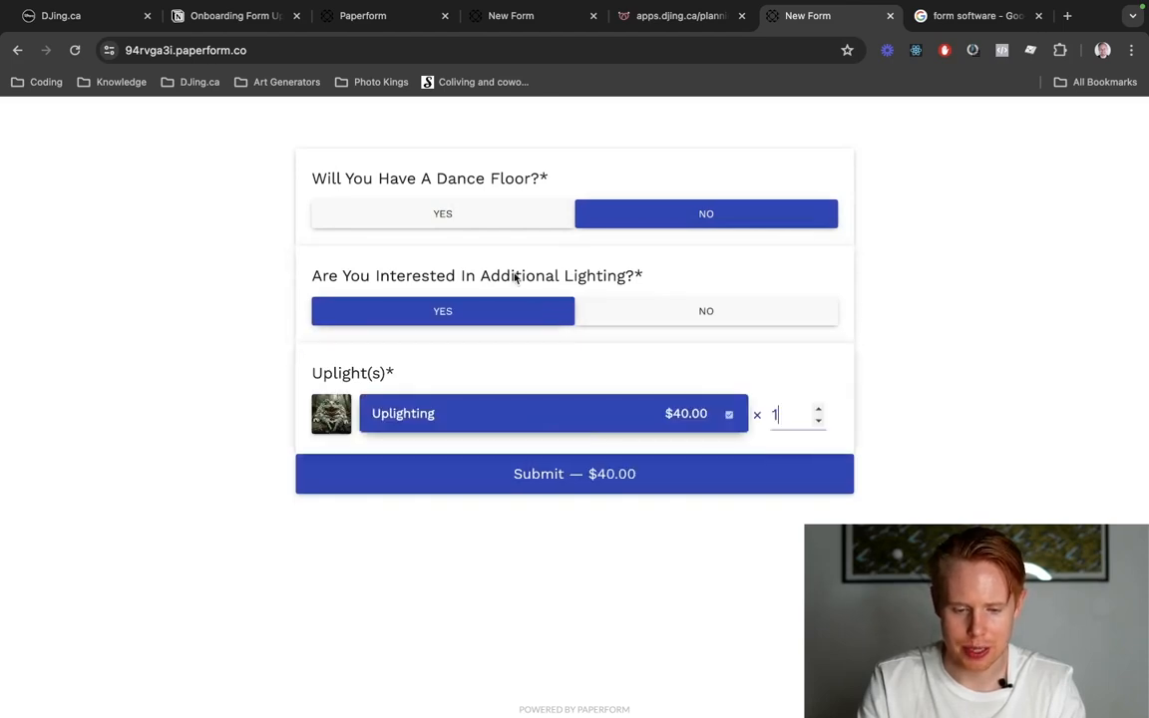
Answer Yes to the dance floor in the live form, select the Subwoofer with quantity 2, and set the Uplighting quantity to 4.
left_click(479, 211)
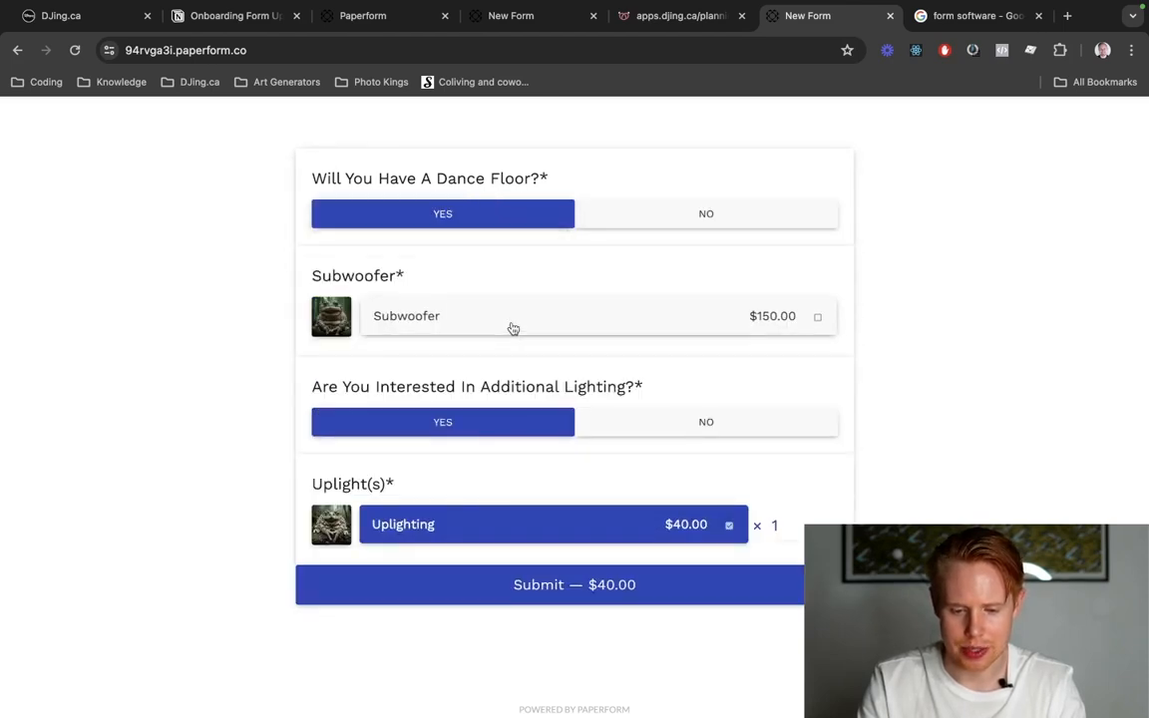
left_click(512, 328)
left_click(786, 322)
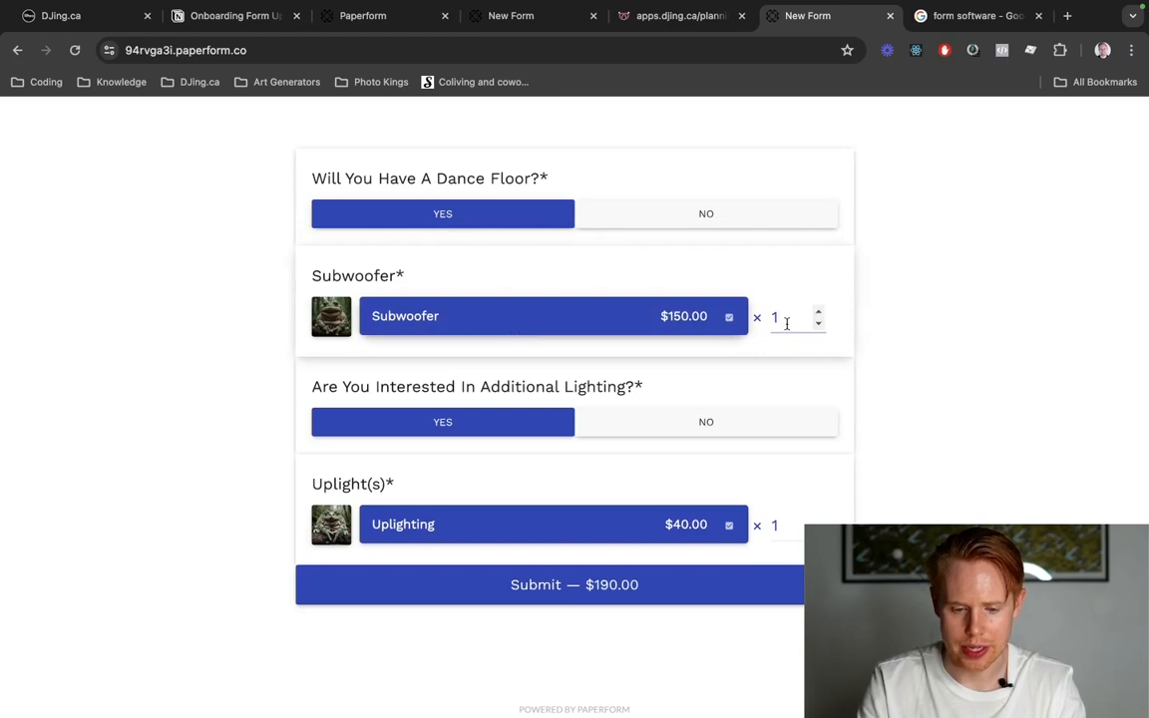
key("BackSpace")
type("2")
double_click(793, 530)
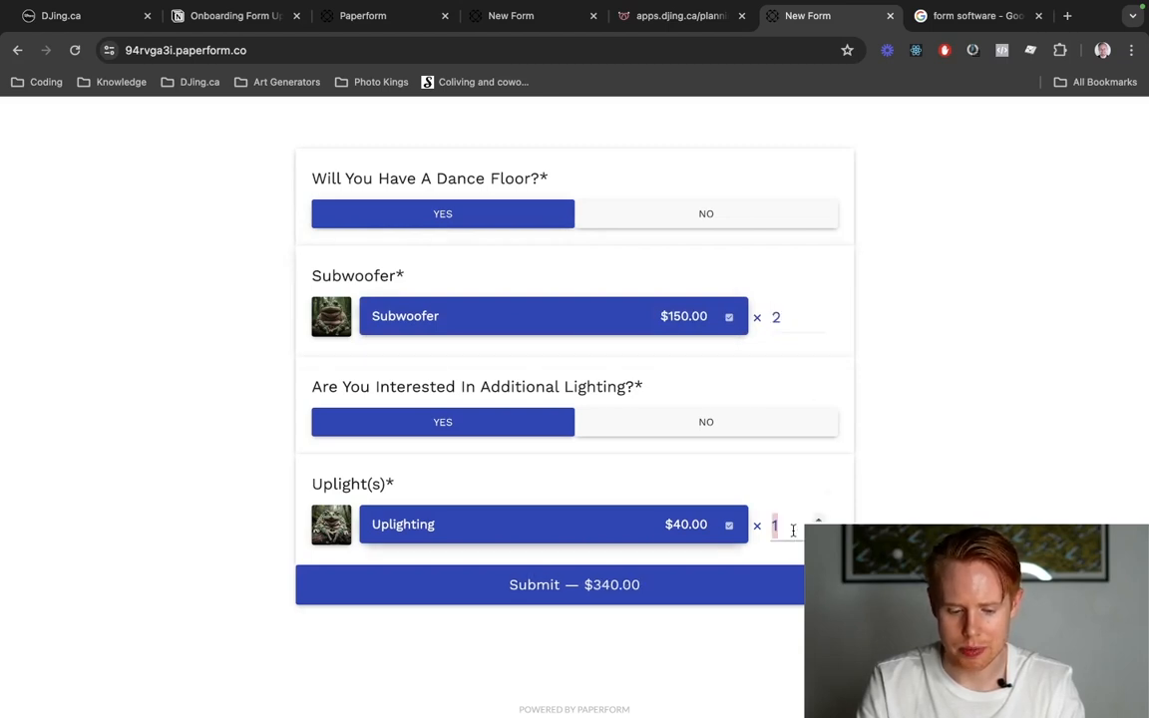
type("4")
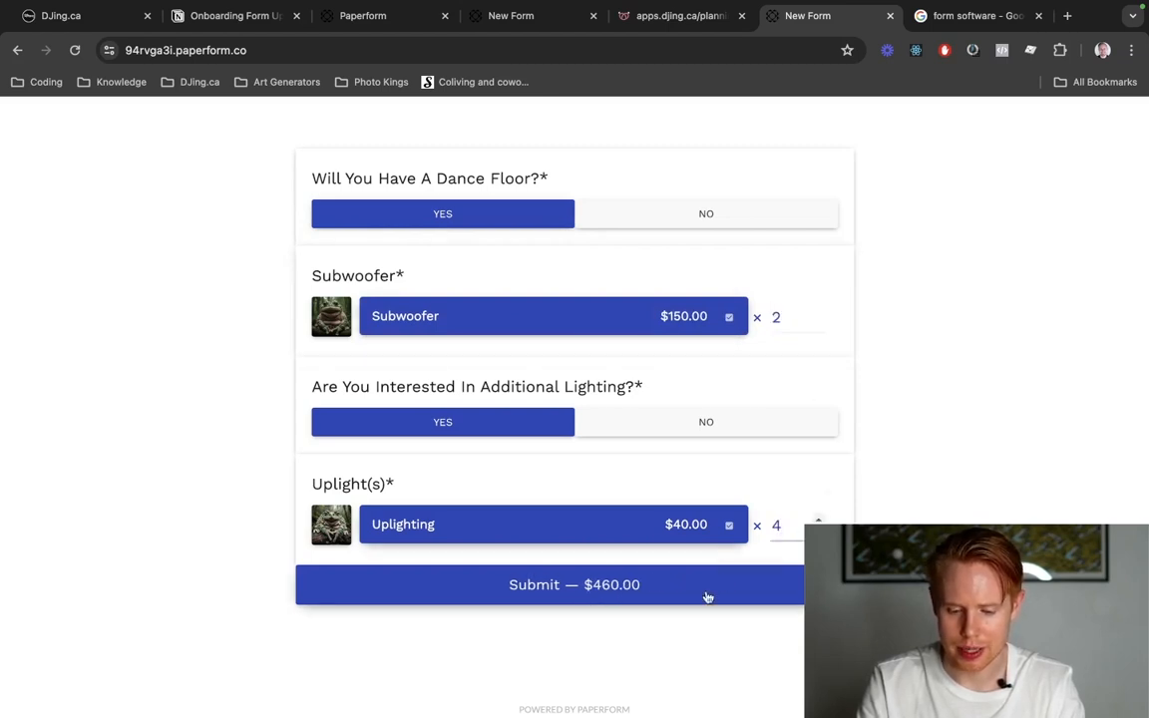
Return to the form editor and add a page break below the Uplight(s) question.
key("ctrl+shift+Tab")
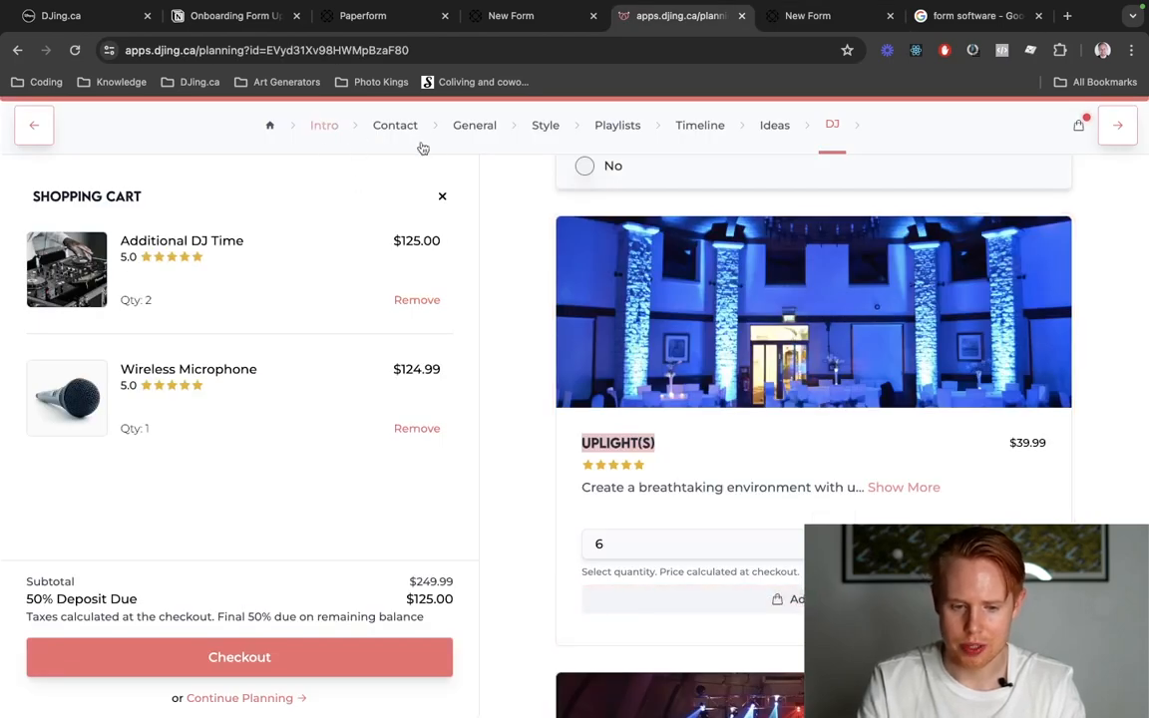
key("ctrl+shift+Tab")
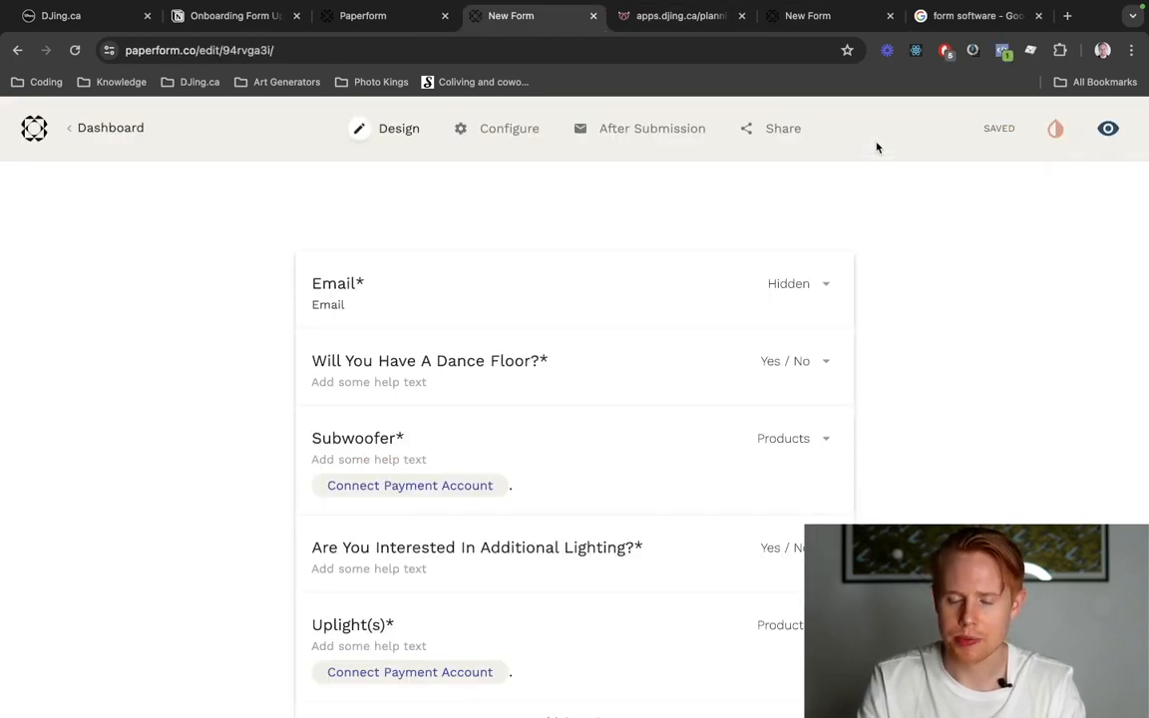
scroll(795, 449, "down", 5)
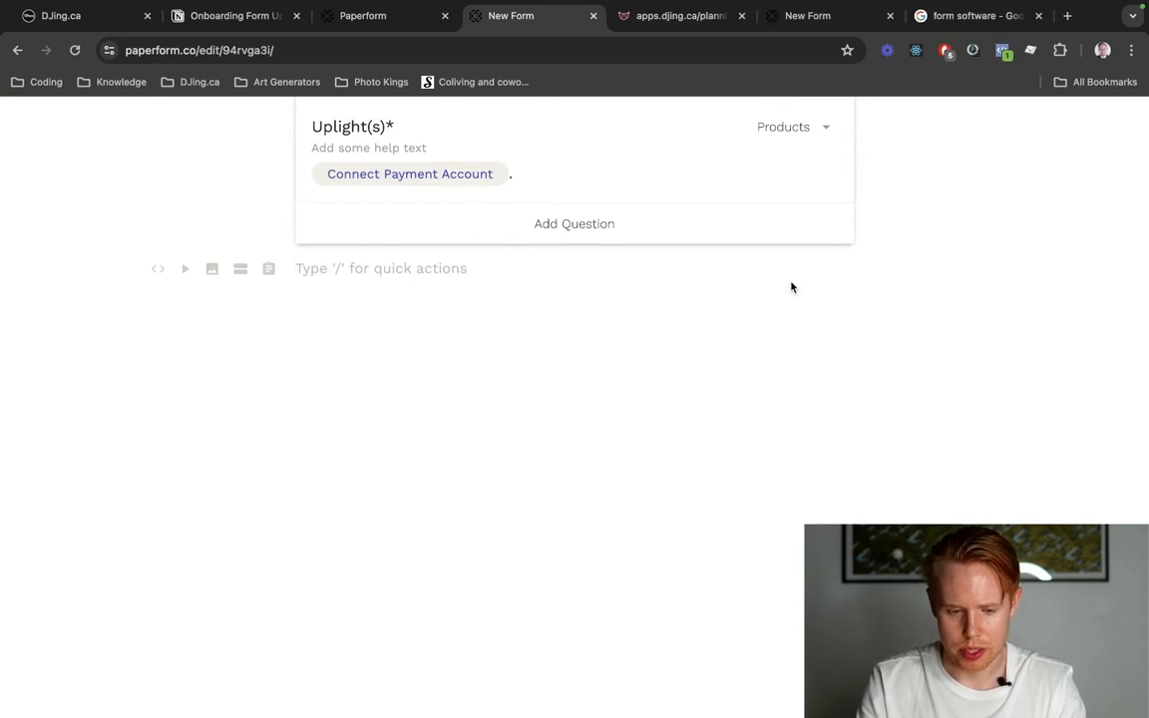
left_click(241, 268)
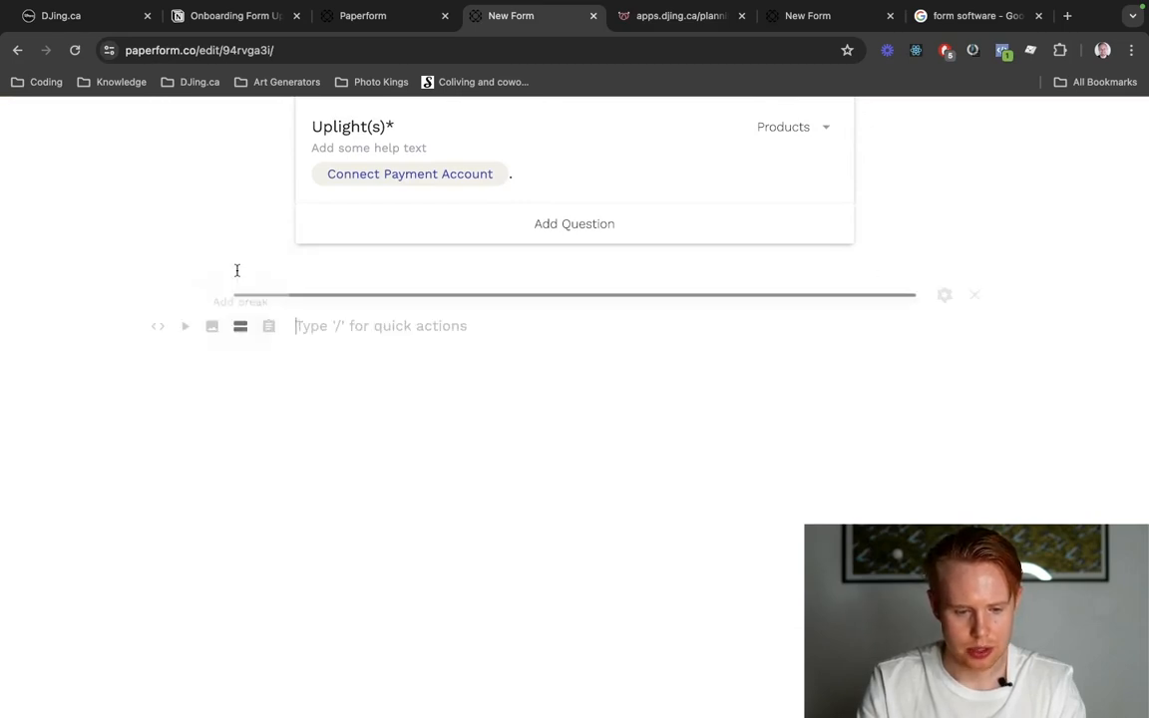
Move the Uplight(s) and "Are You Interested In Additional Lighting?" questions below the page break, and try to merge them into one group.
scroll(808, 328, "up", 3)
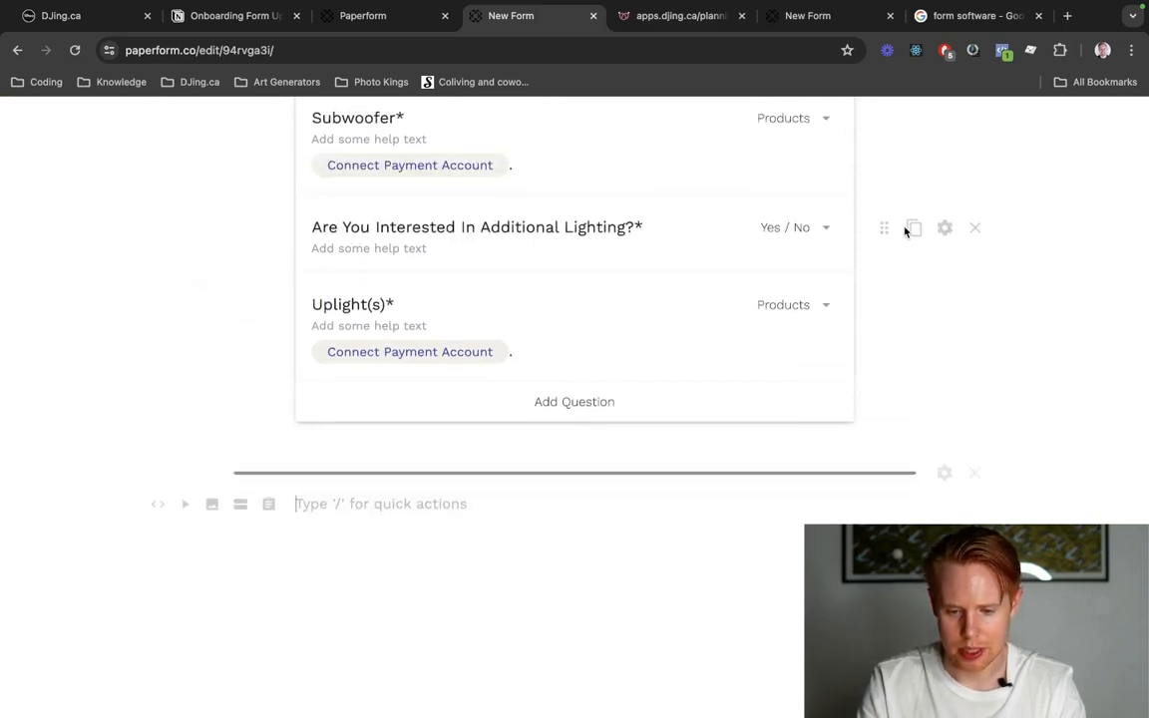
left_click_drag(893, 231, 875, 462)
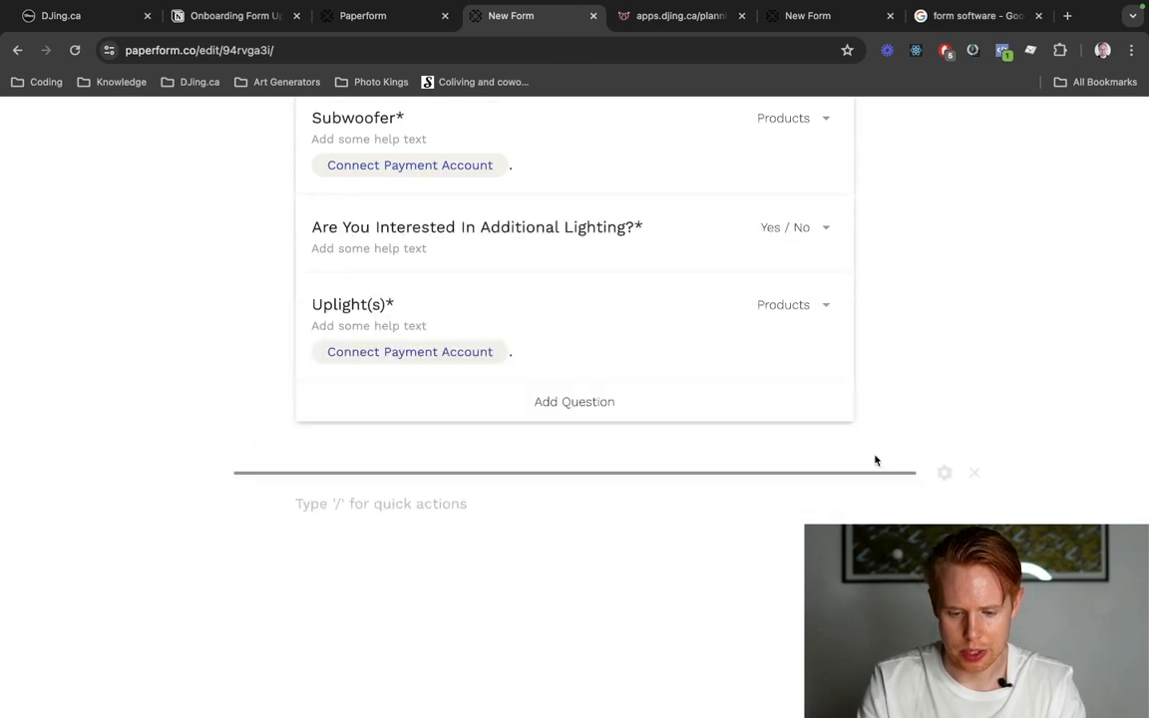
left_click_drag(888, 315, 756, 402)
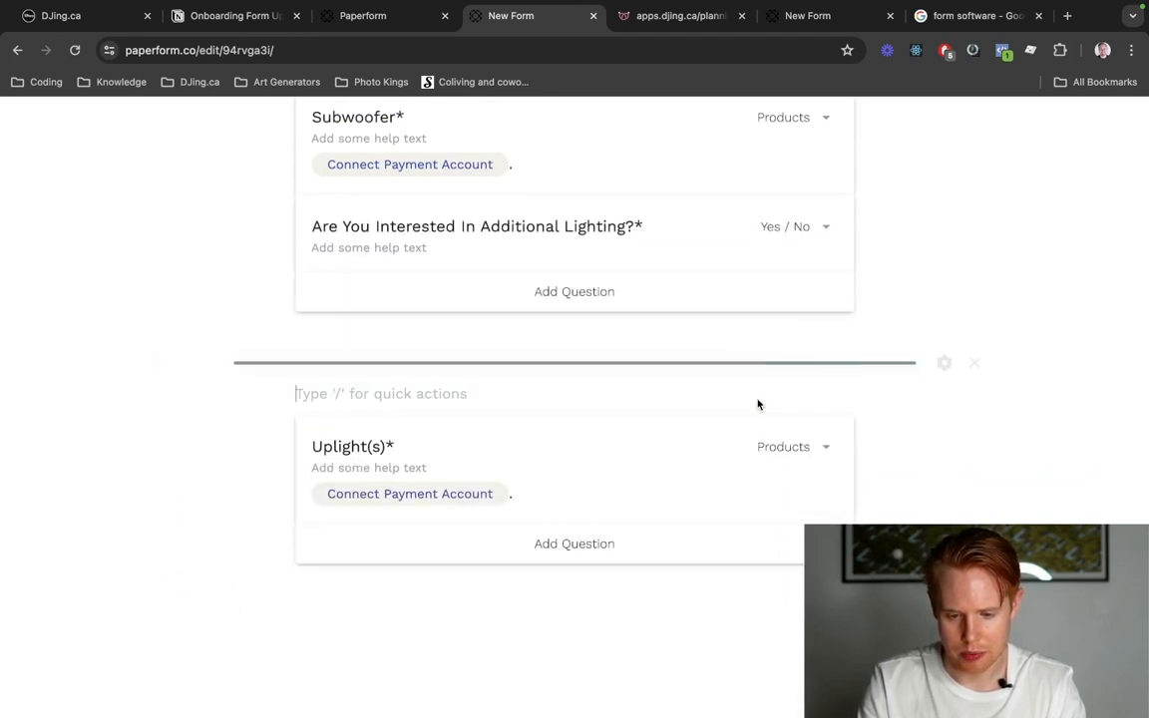
scroll(834, 301, "up", 1)
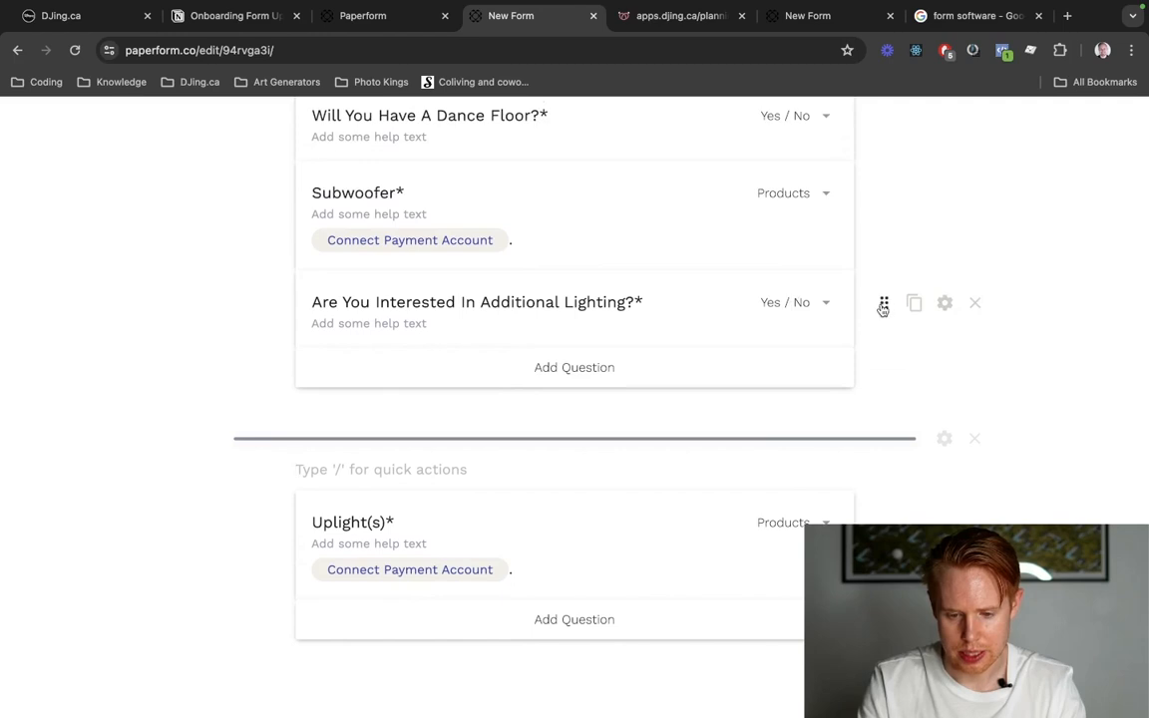
left_click_drag(883, 309, 783, 403)
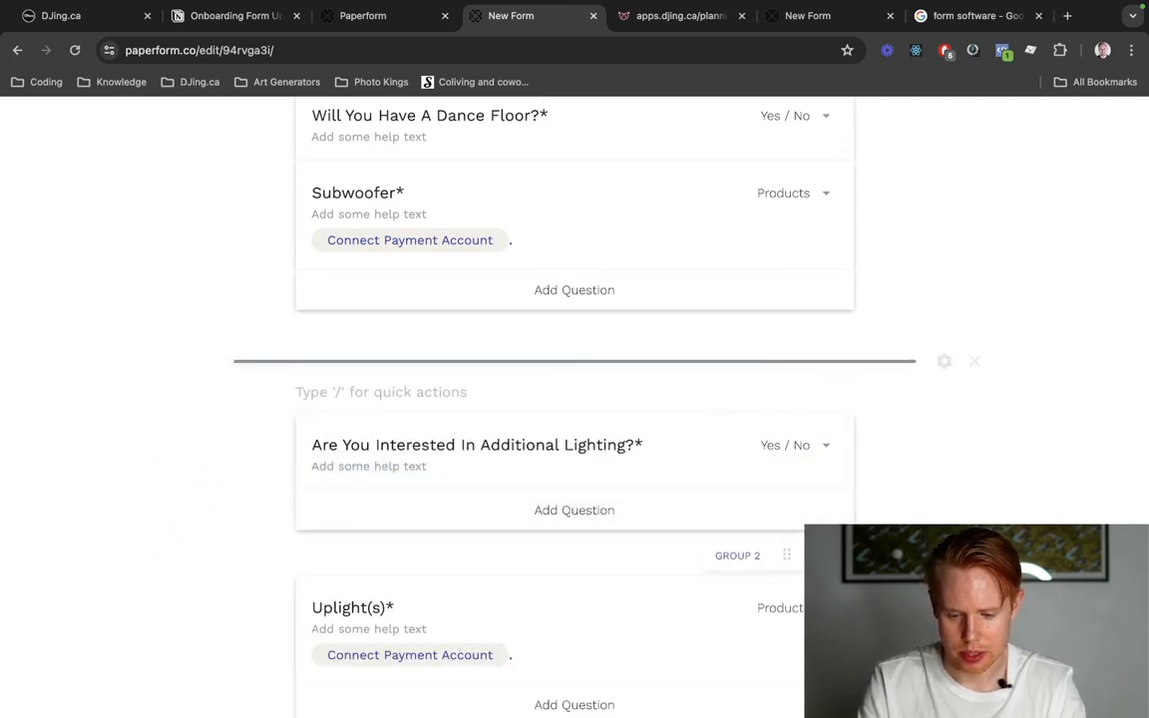
left_click_drag(884, 607, 841, 563)
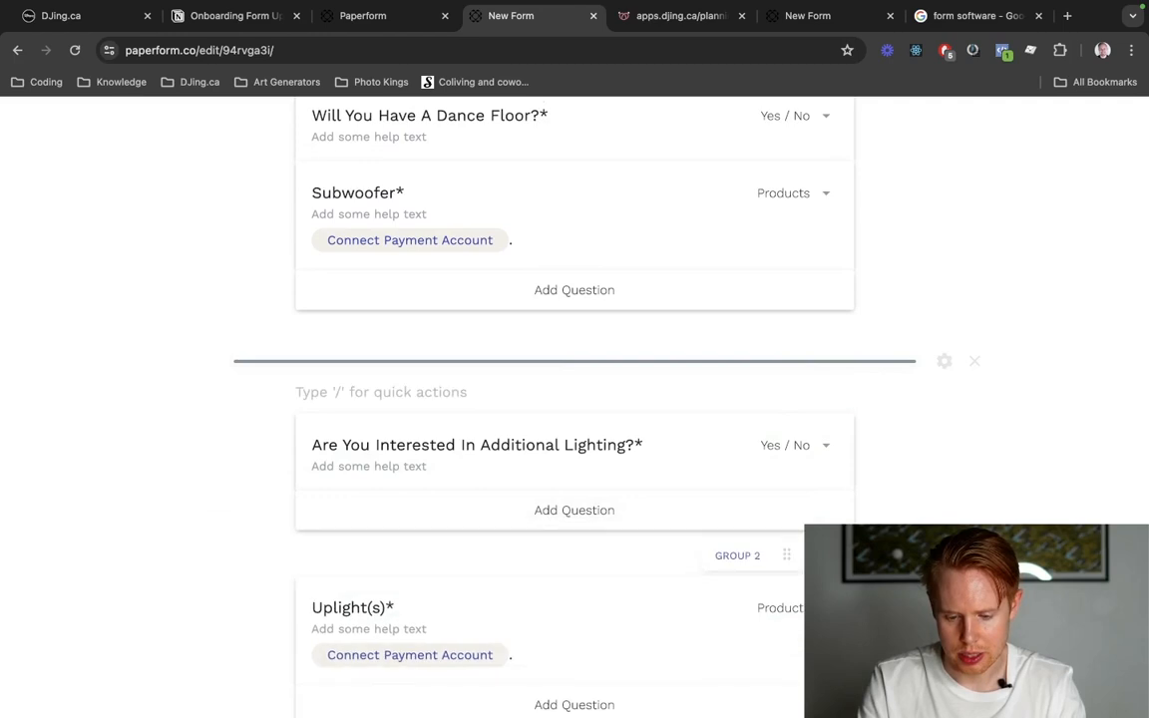
Open the live form, answer No to the dance floor question, and advance to the second page.
scroll(929, 153, "up", 5)
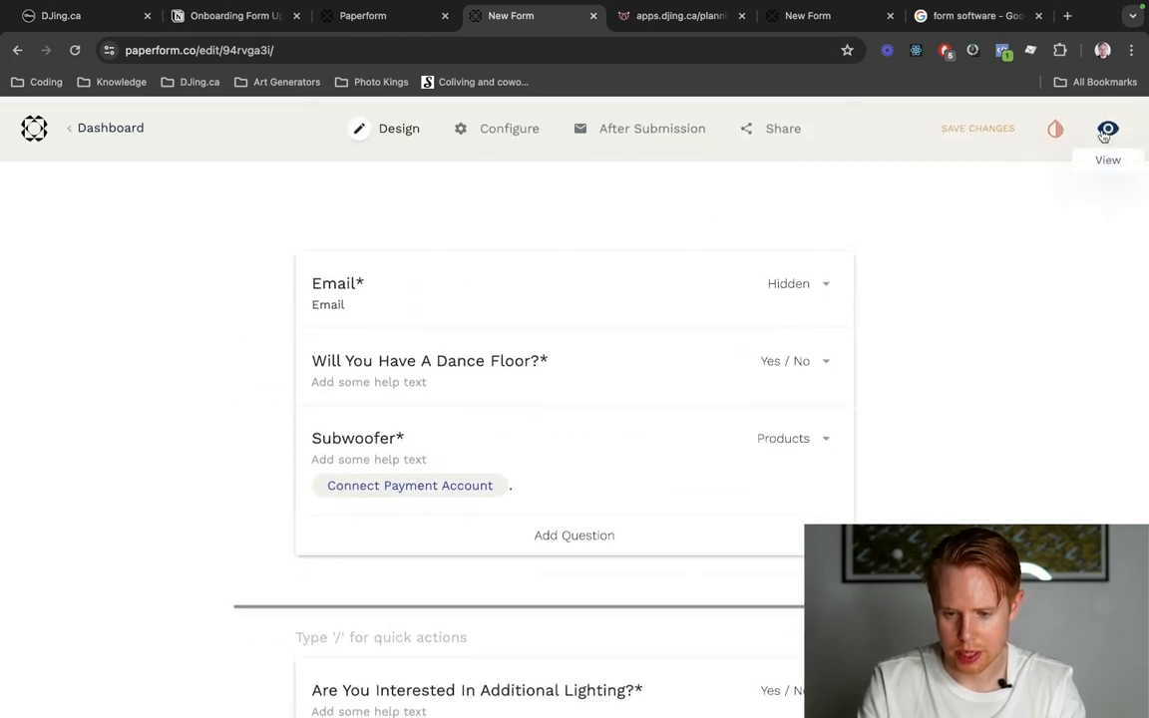
left_click(1106, 132)
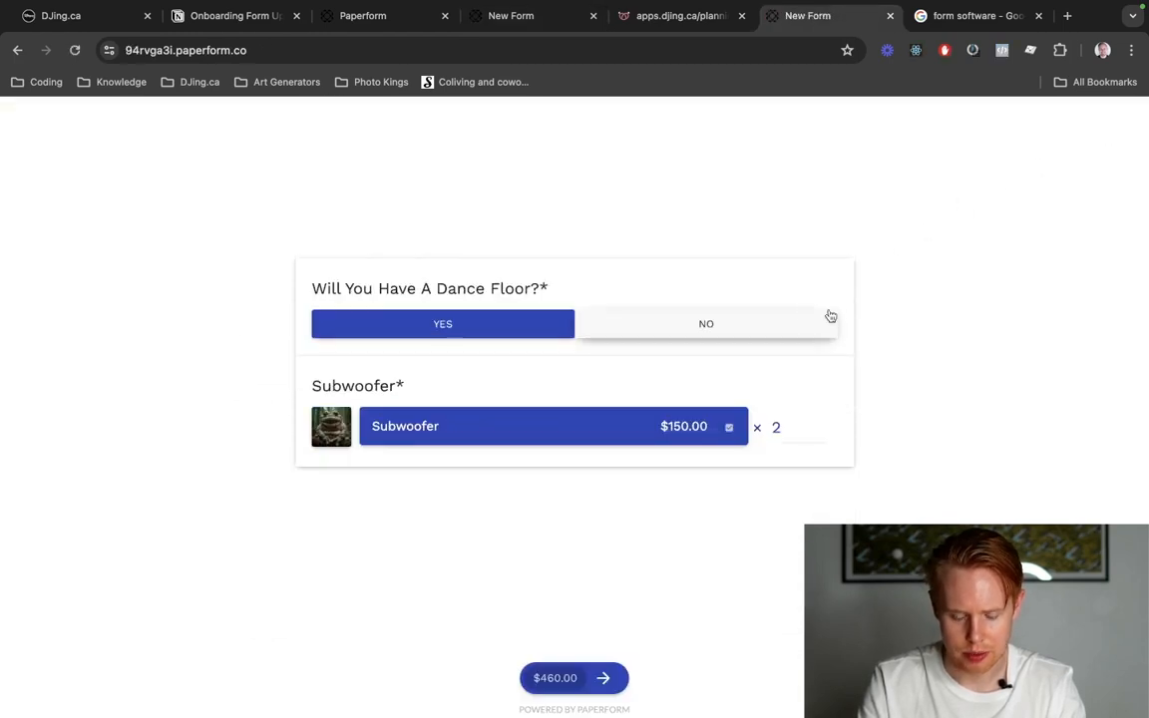
left_click(674, 329)
left_click(495, 377)
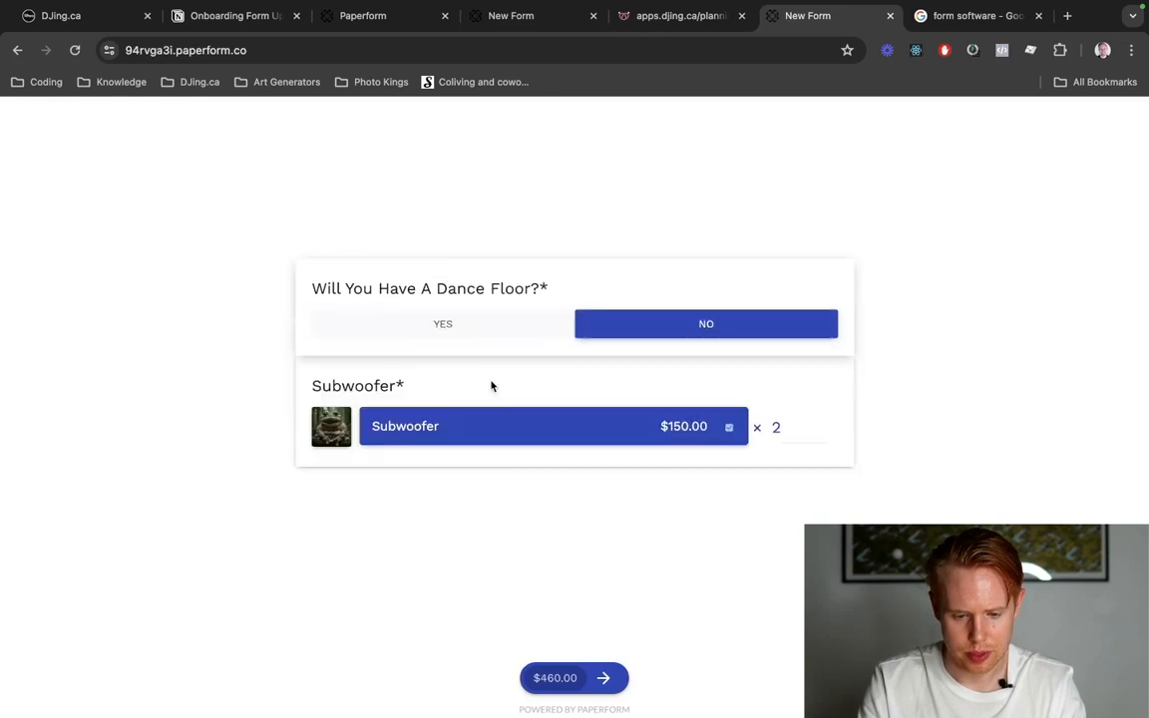
left_click(608, 679)
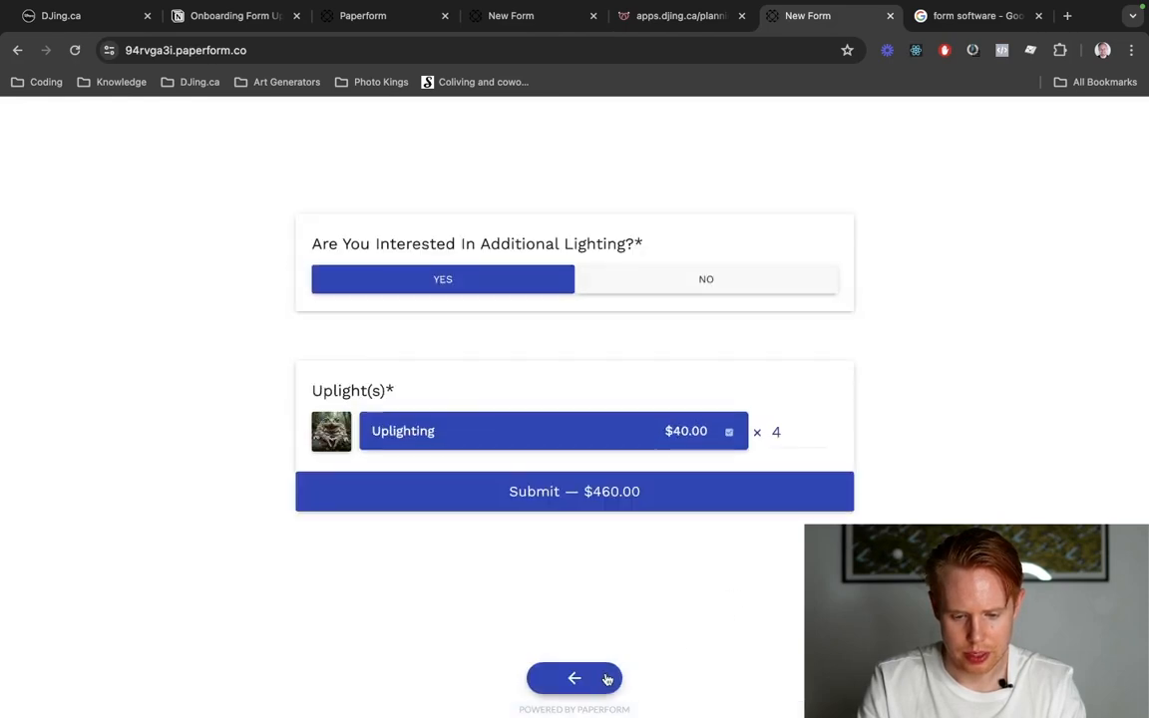
Test the additional lighting question with No and Yes, set the Uplighting quantity to 2, and submit the form.
left_click(744, 281)
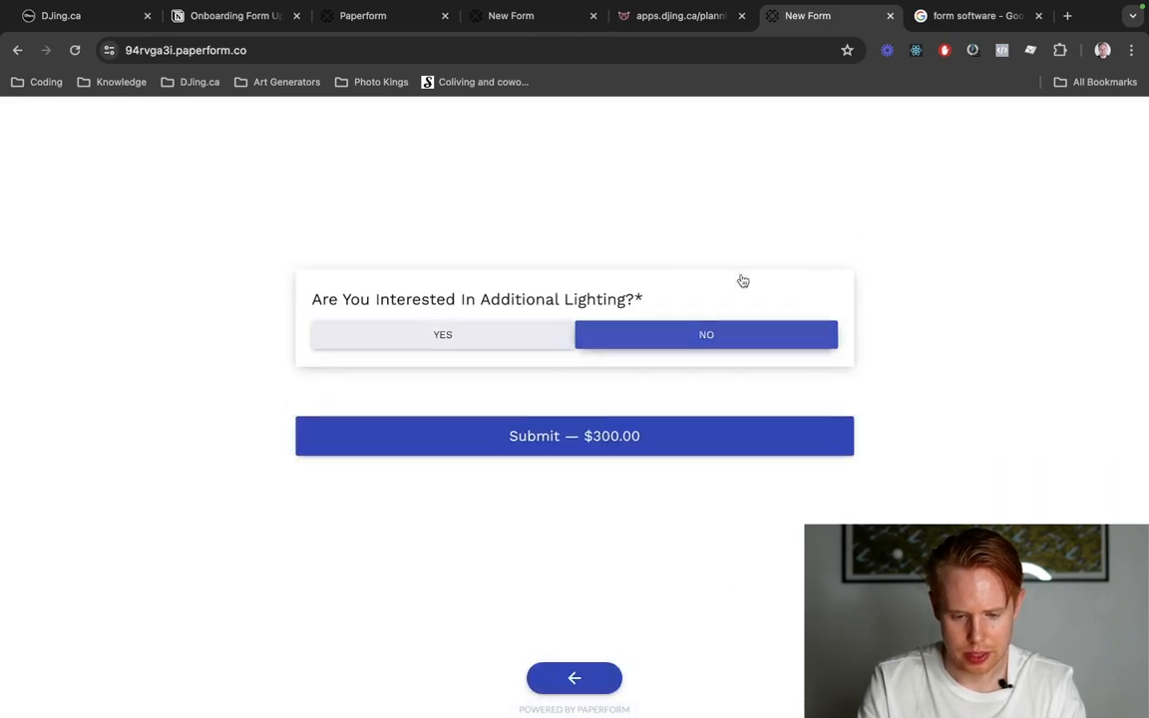
left_click(524, 334)
double_click(773, 435)
type("2")
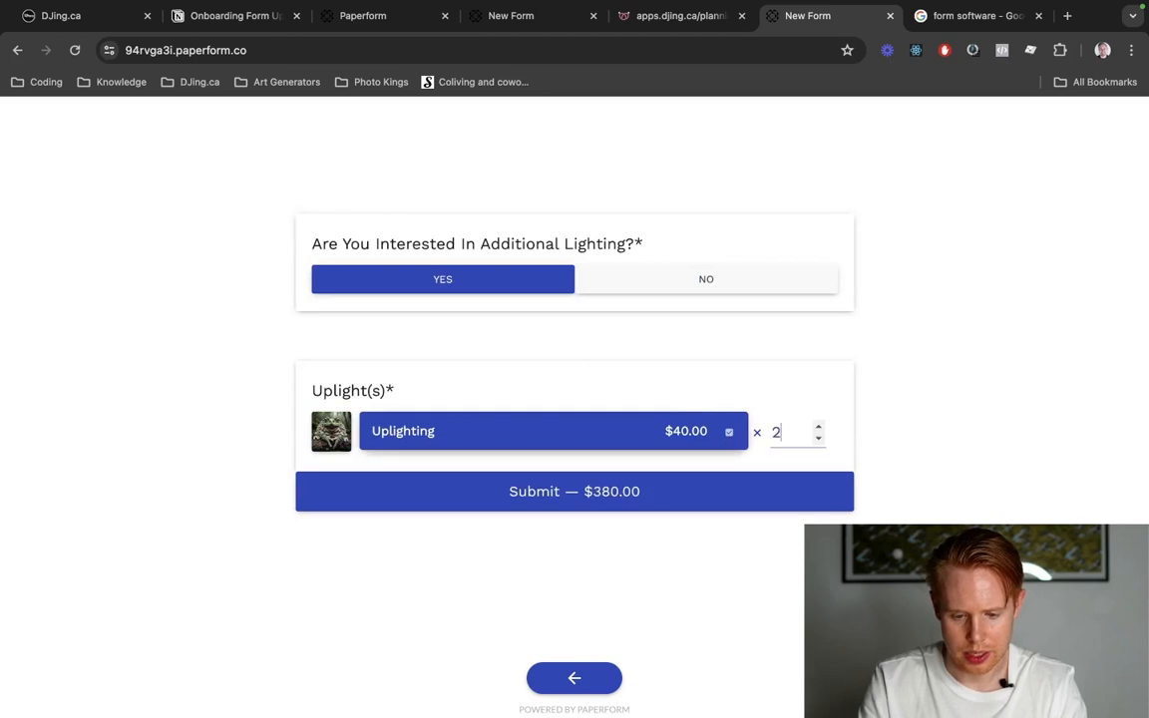
left_click(675, 499)
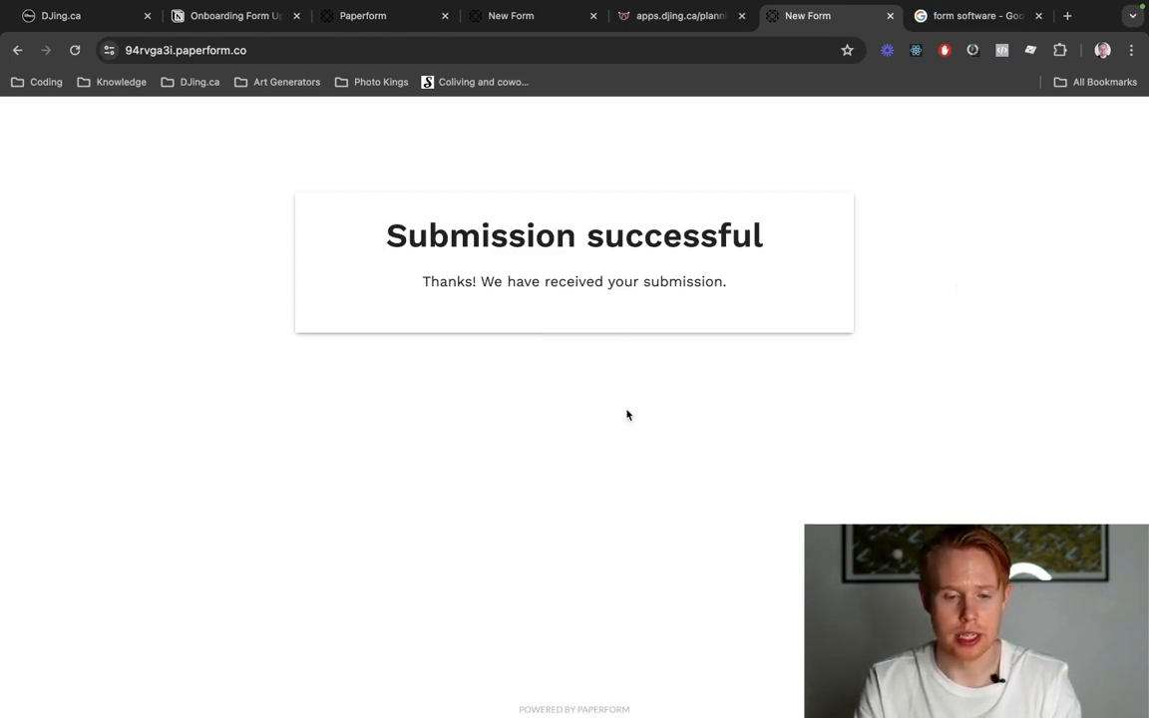
Close the live form, set the form's payment account to "djing.ca (stripe - test)" in its payment configuration, and save the changes.
key("super+w")
key("super+4")
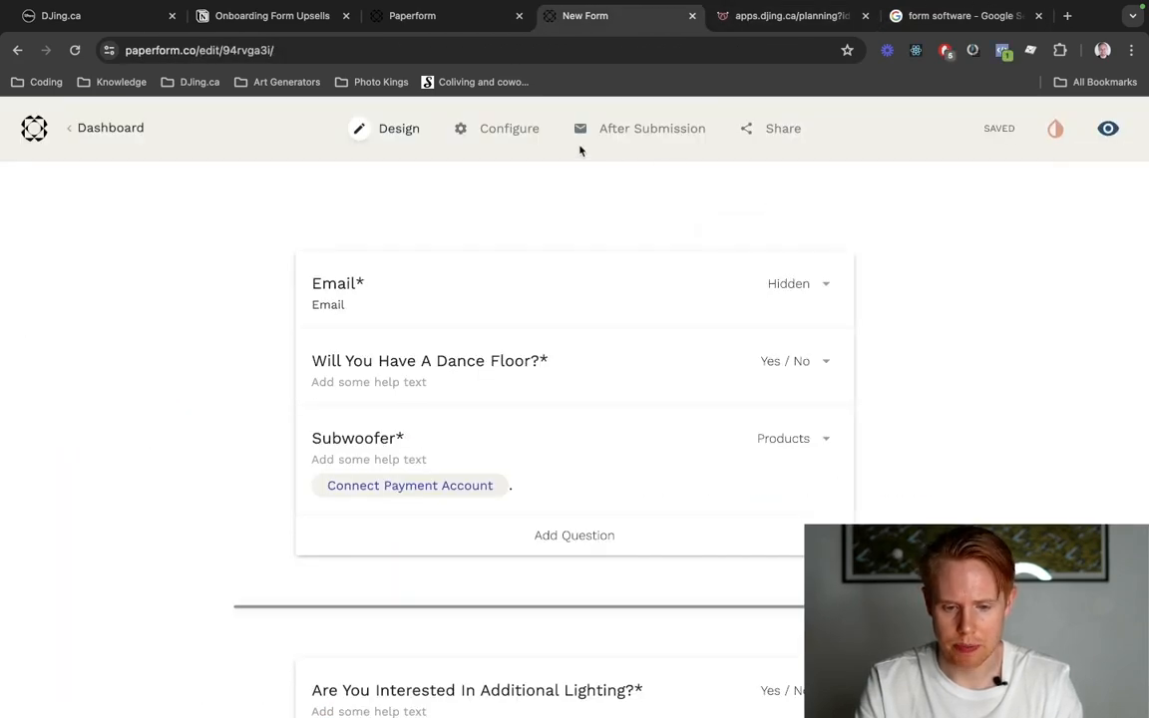
left_click(506, 129)
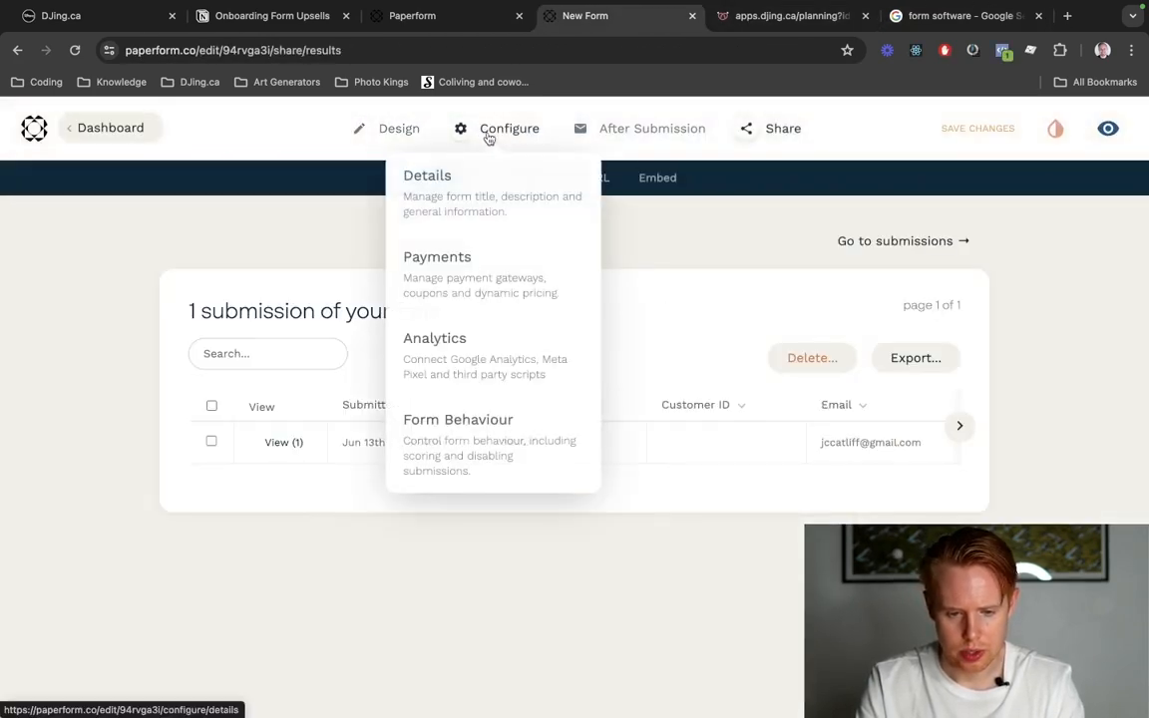
left_click(494, 137)
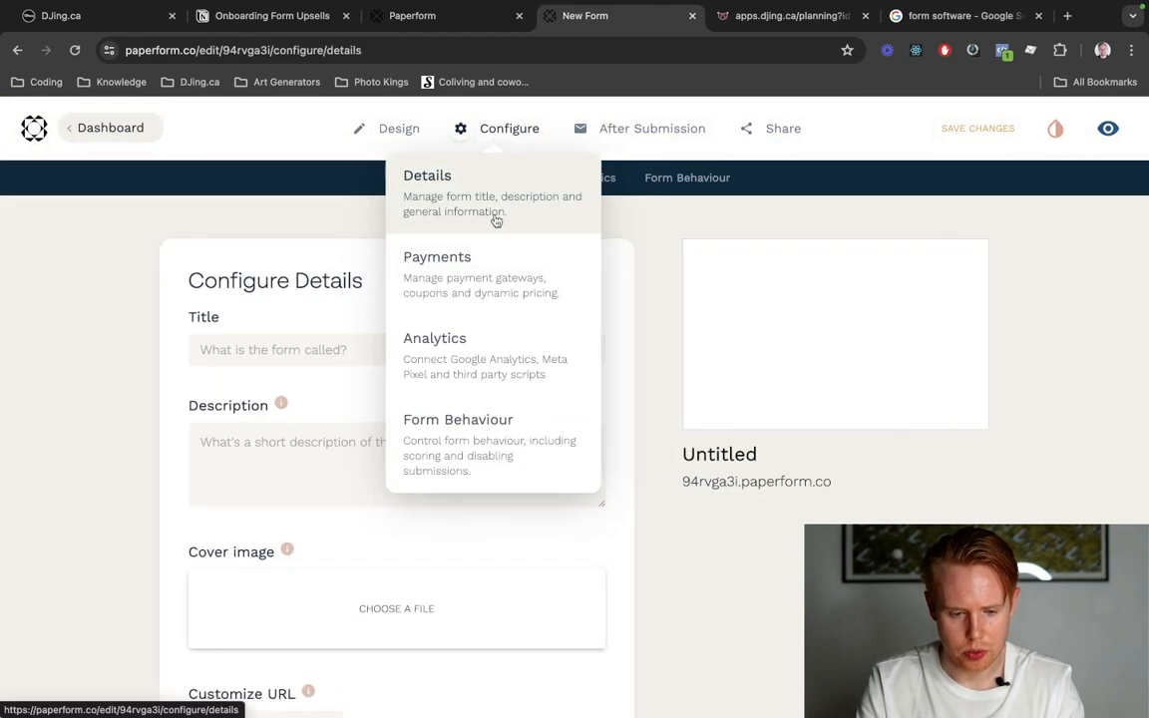
left_click(475, 309)
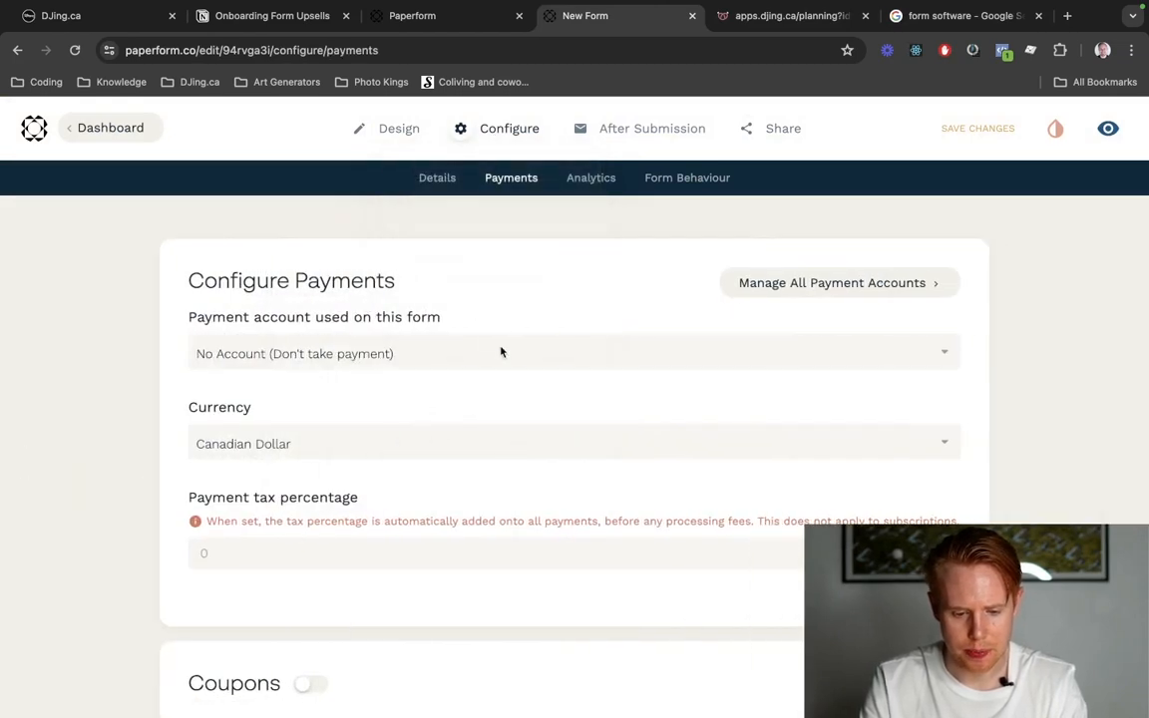
left_click(478, 361)
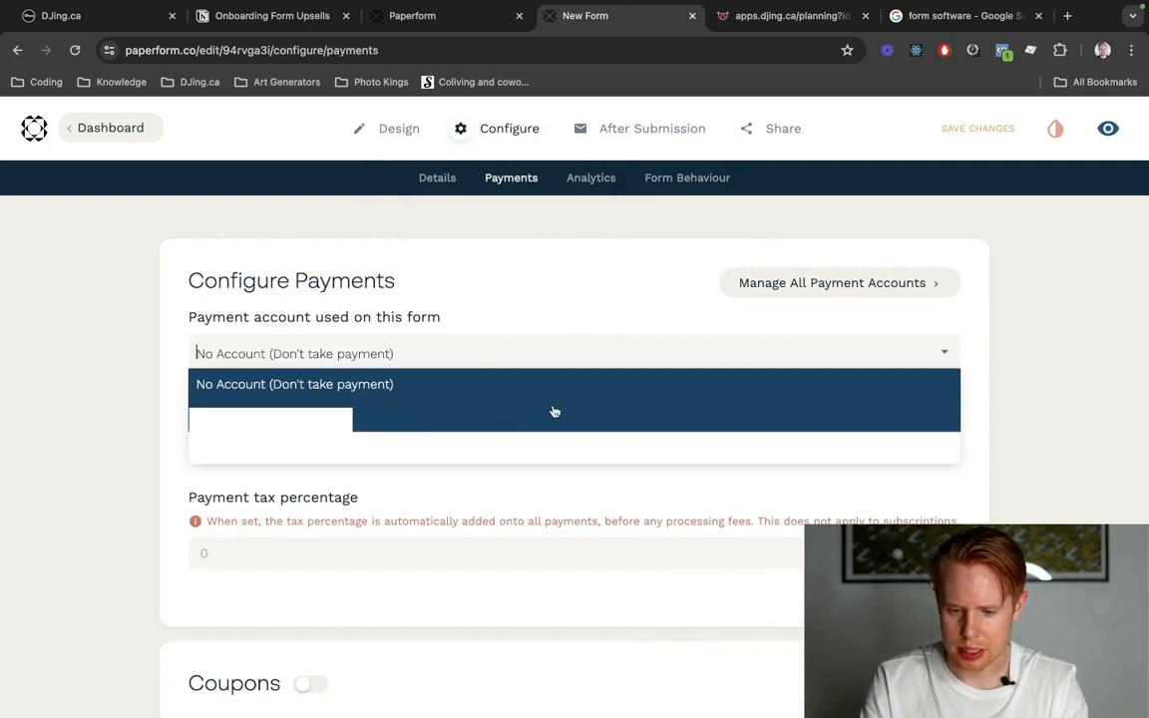
left_click(426, 414)
left_click(766, 286)
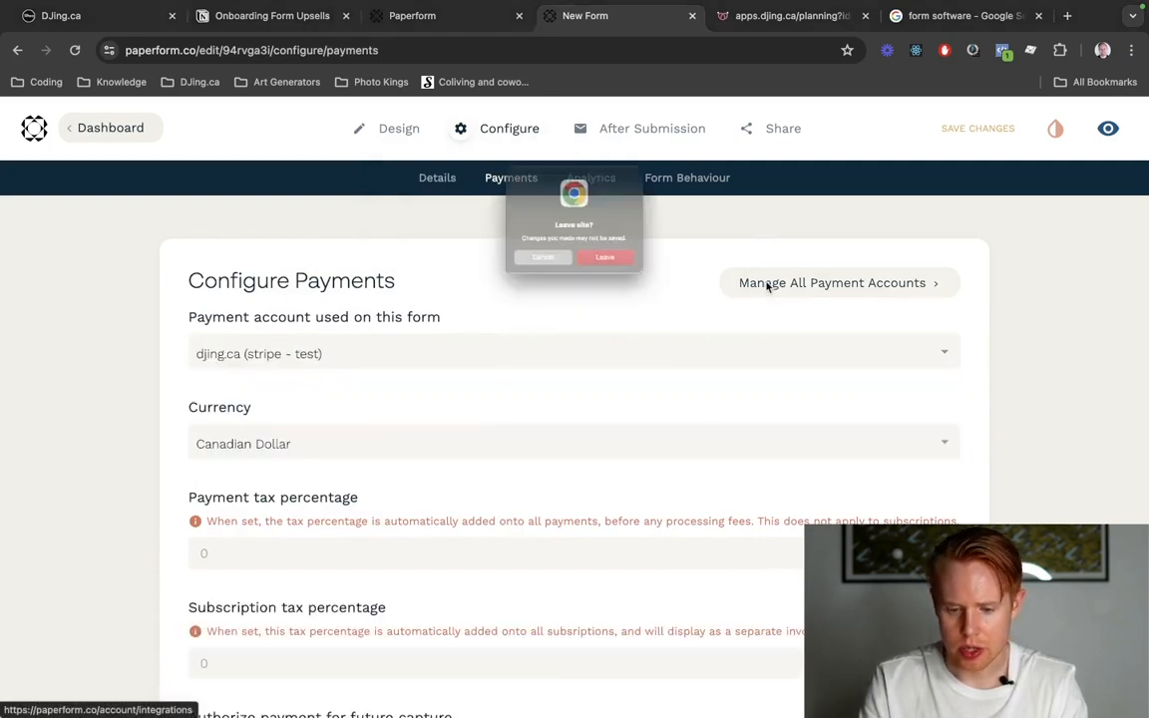
left_click(512, 279)
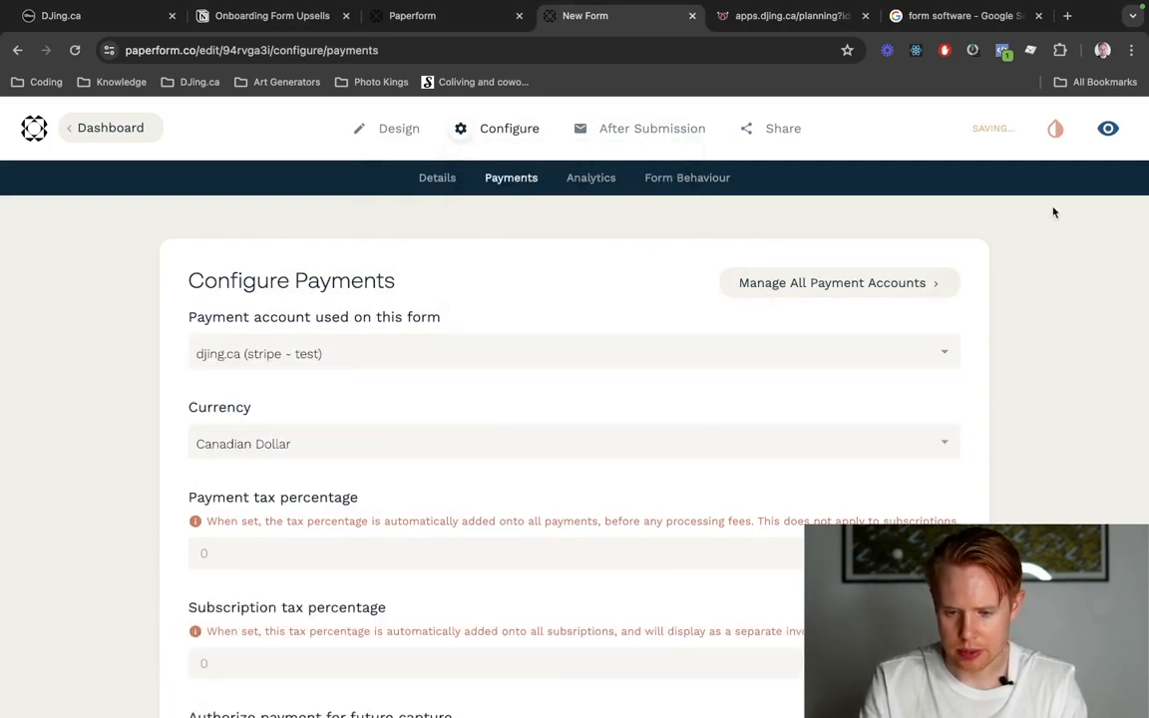
left_click(972, 134)
Open the management of all payment accounts and view the page for connecting a Stripe account.
left_click(795, 280)
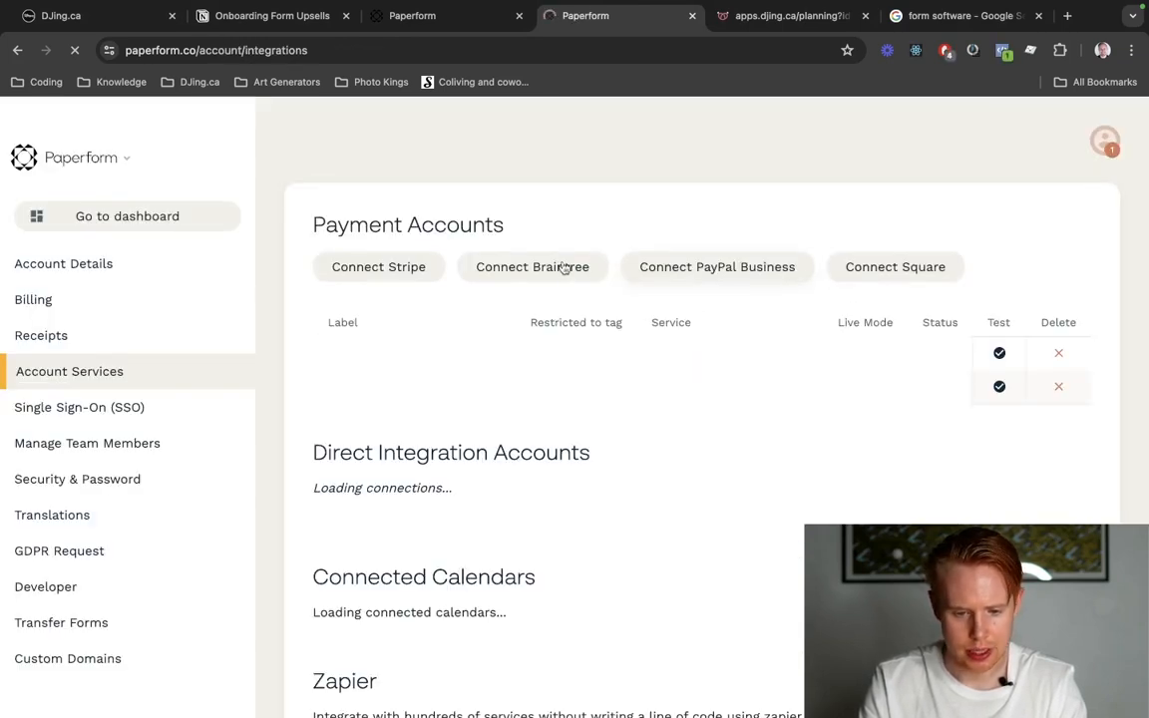
left_click(399, 270)
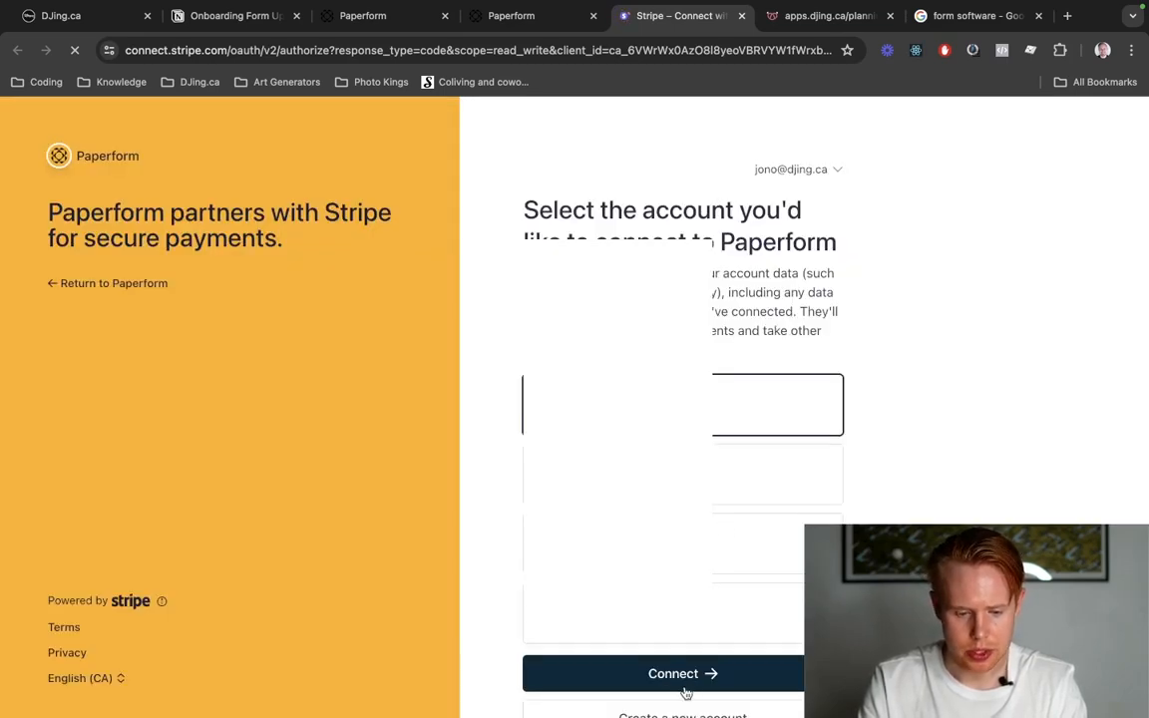
scroll(781, 671, "down", 3)
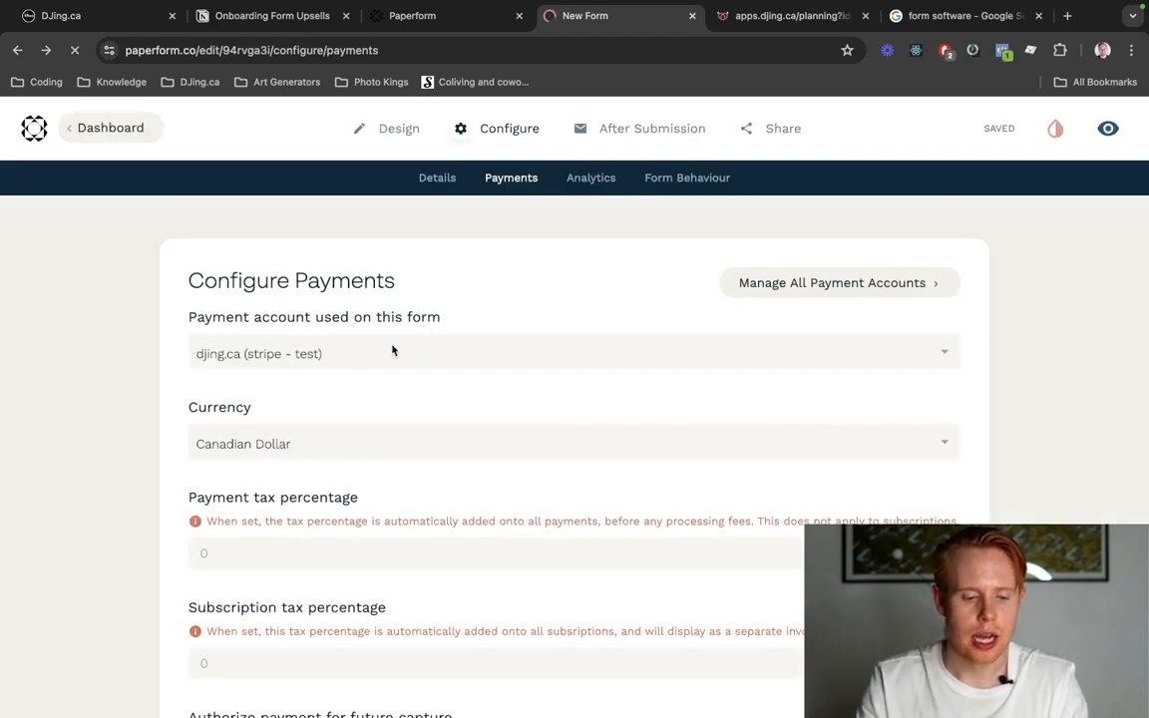
Review the form's available payment accounts and its currency, tax, payment method, subscription, coupon and pricing rule settings.
left_click(379, 354)
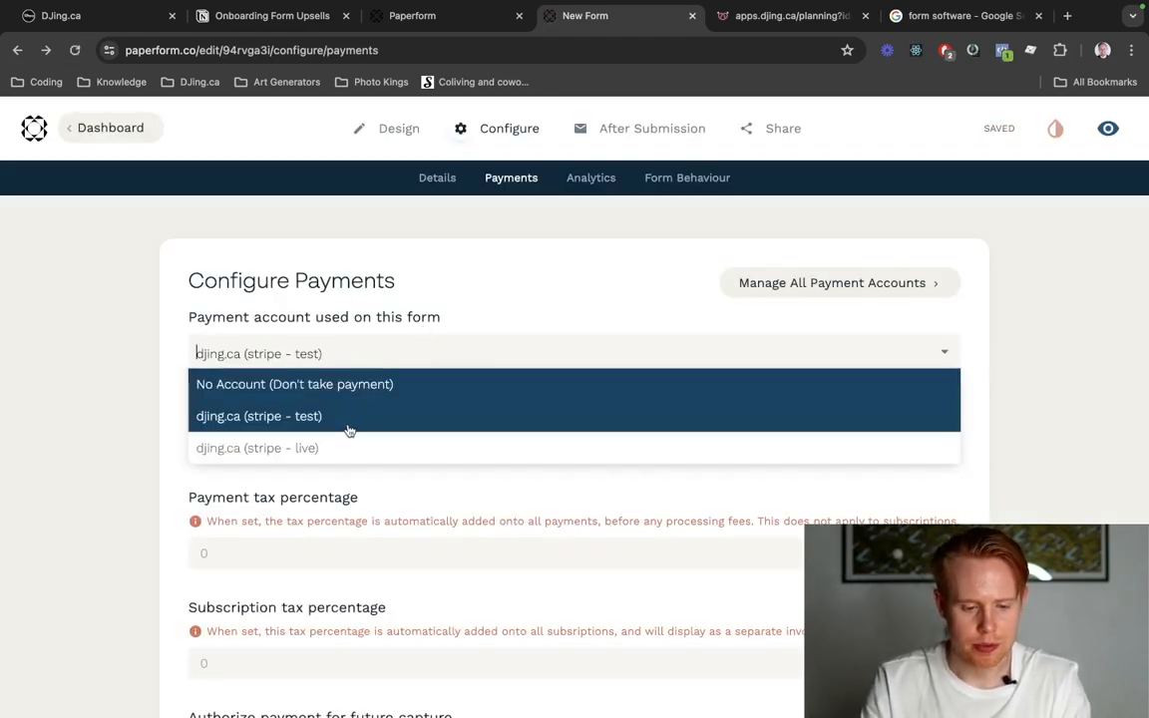
left_click(408, 334)
scroll(462, 291, "down", 5)
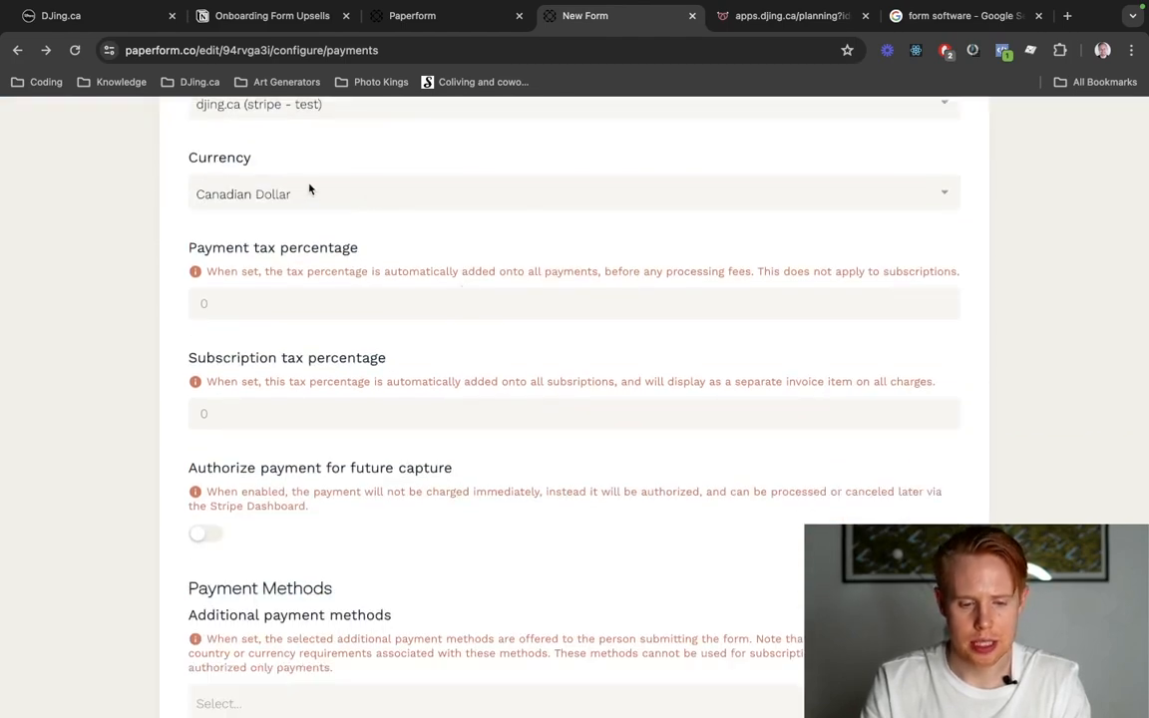
scroll(321, 213, "down", 5)
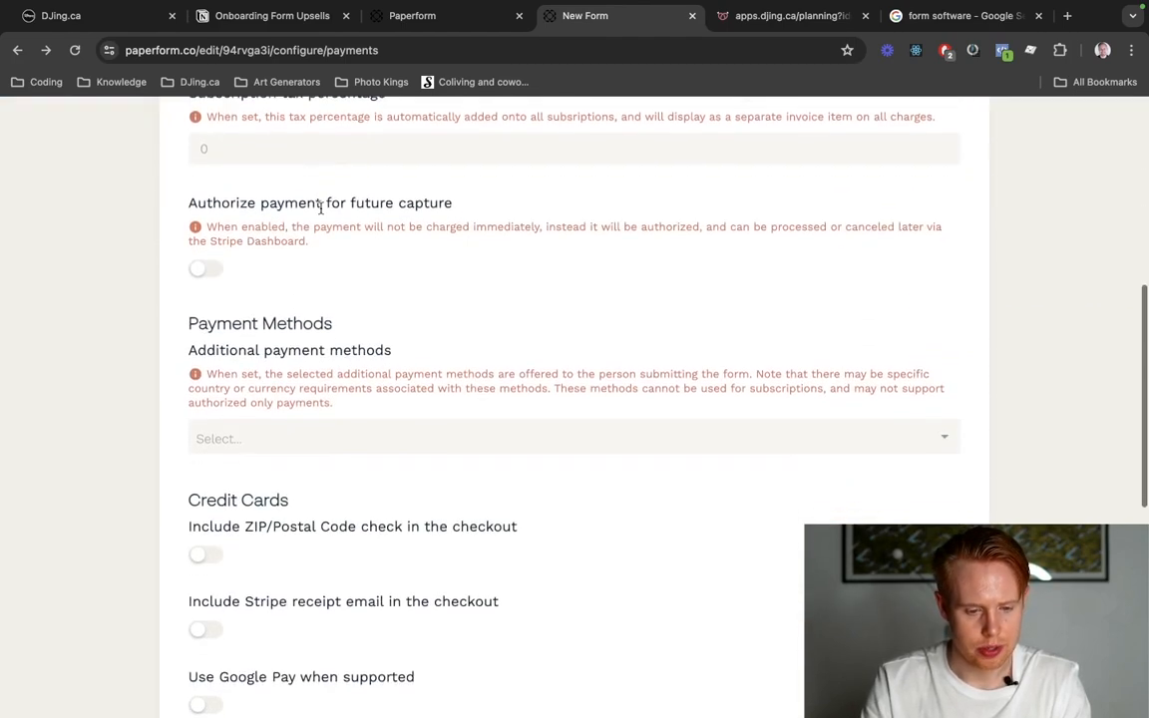
scroll(372, 278, "down", 6)
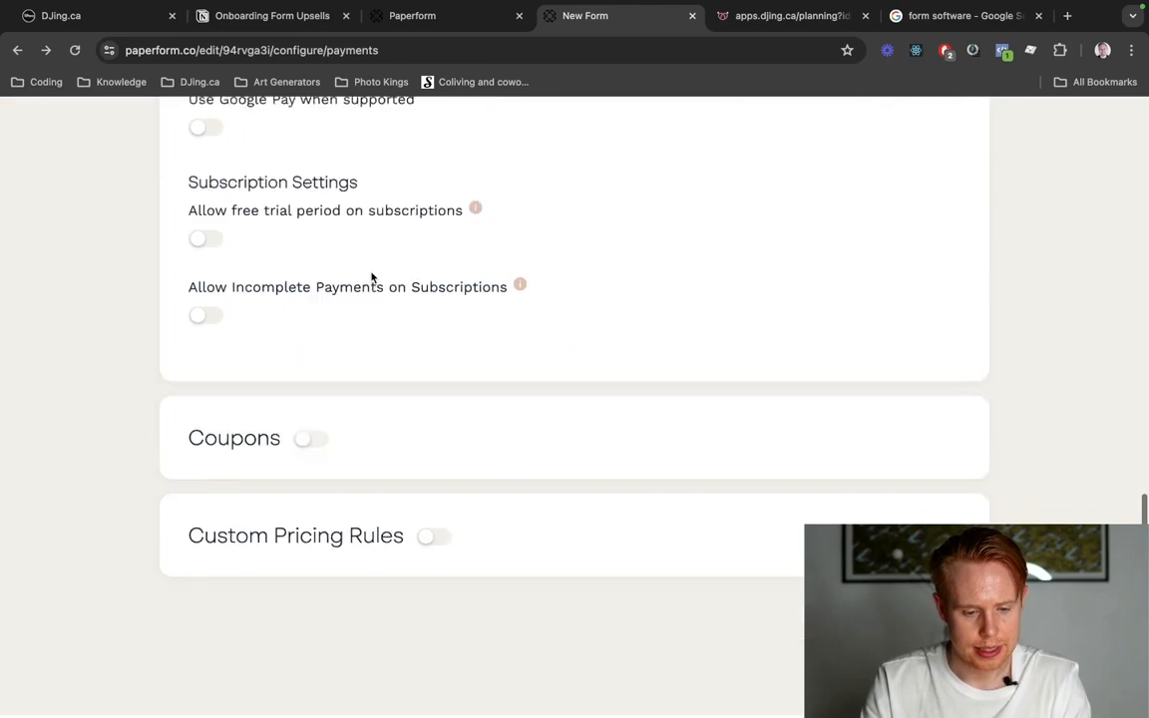
View the live form, answer Yes to the dance floor question, select the Subwoofer with quantity 1, and continue to the next page.
scroll(371, 274, "up", 20)
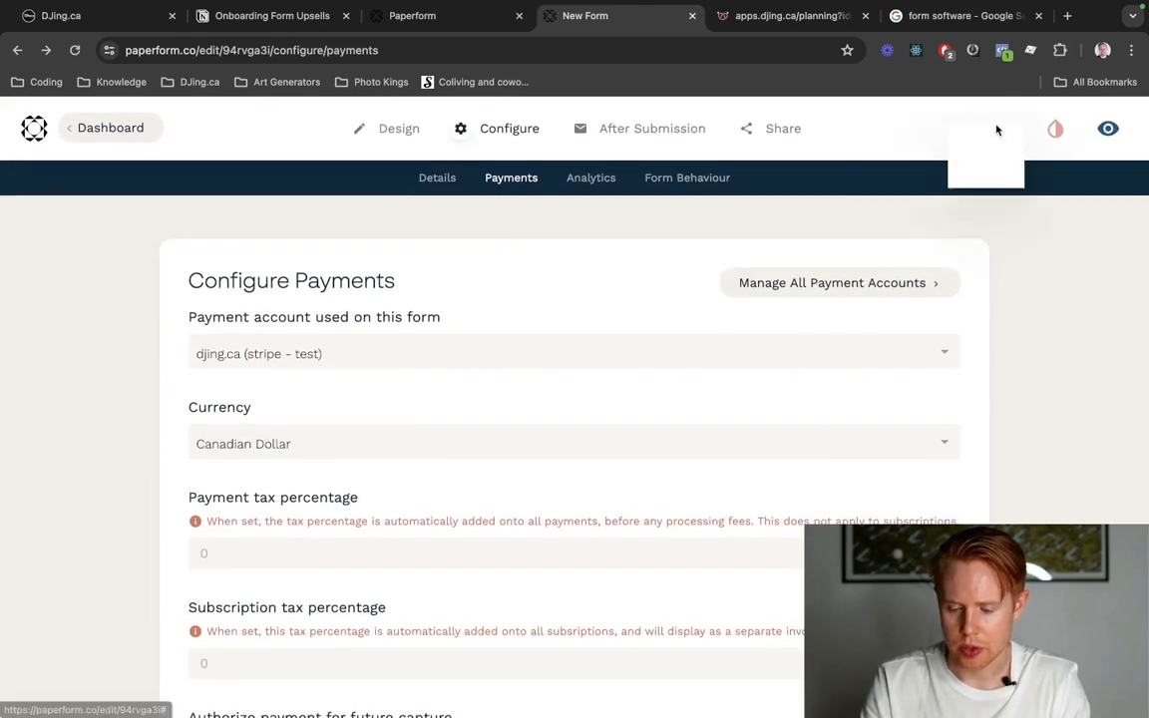
left_click(1108, 130)
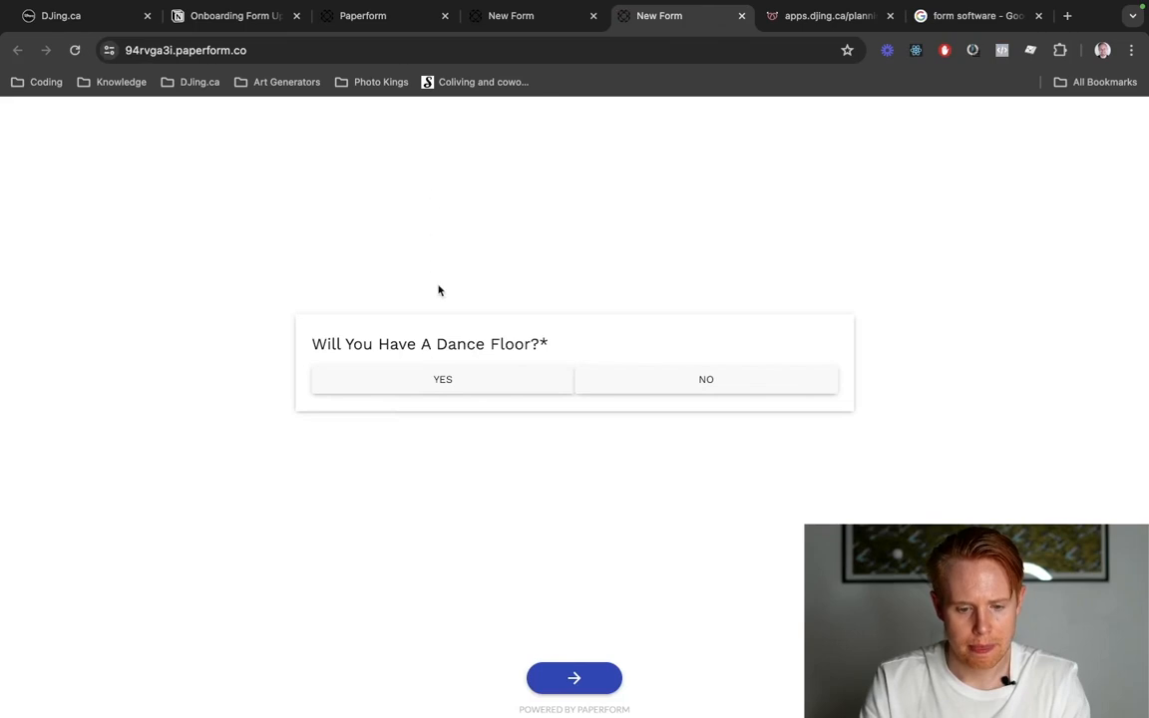
left_click(463, 391)
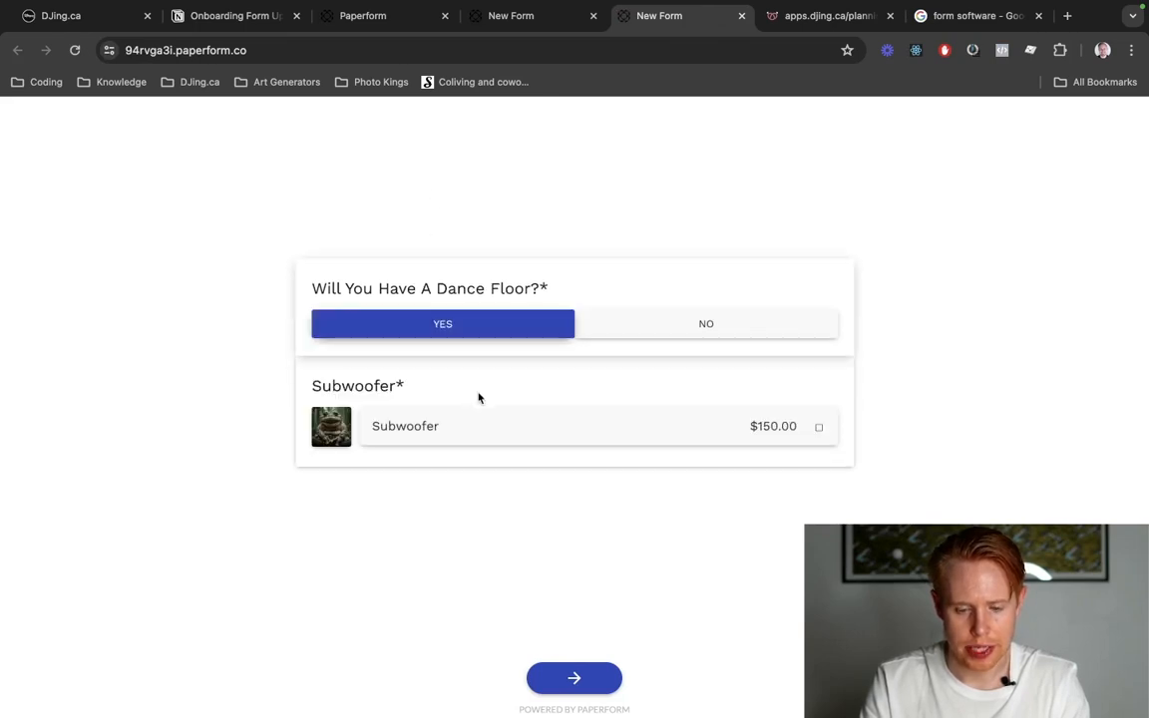
left_click(669, 435)
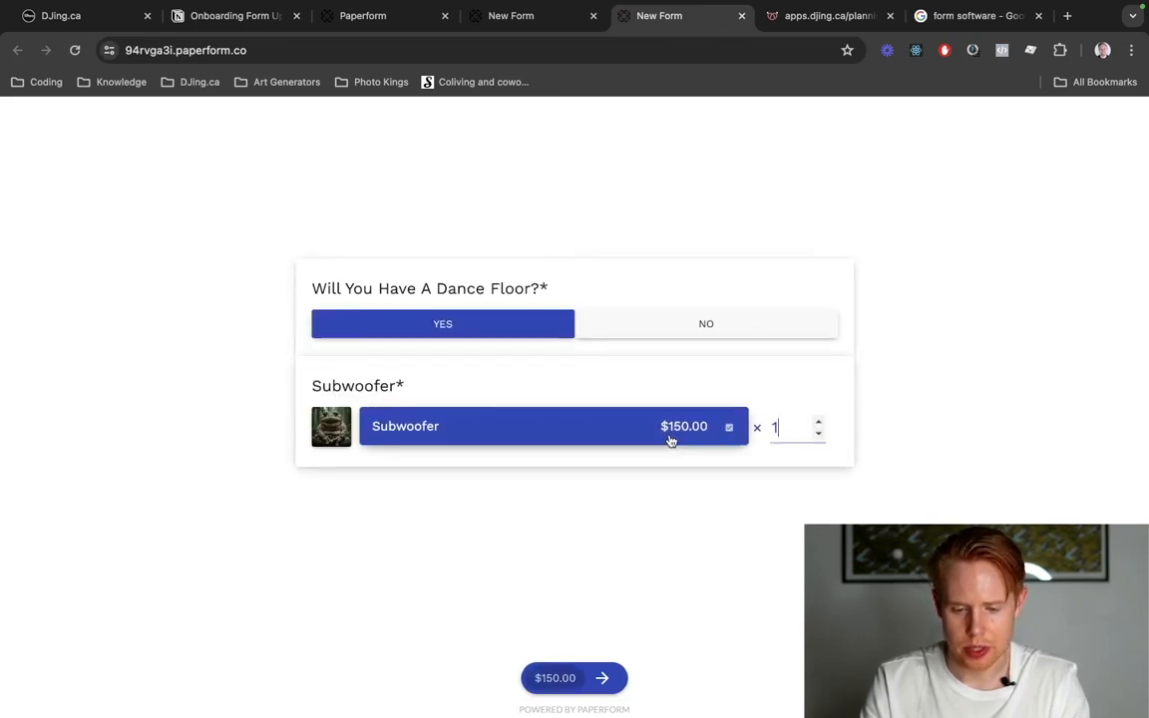
left_click(602, 678)
Answer Yes to the additional lighting question, select Uplighting with a quantity of 2, and continue to payment.
left_click(477, 332)
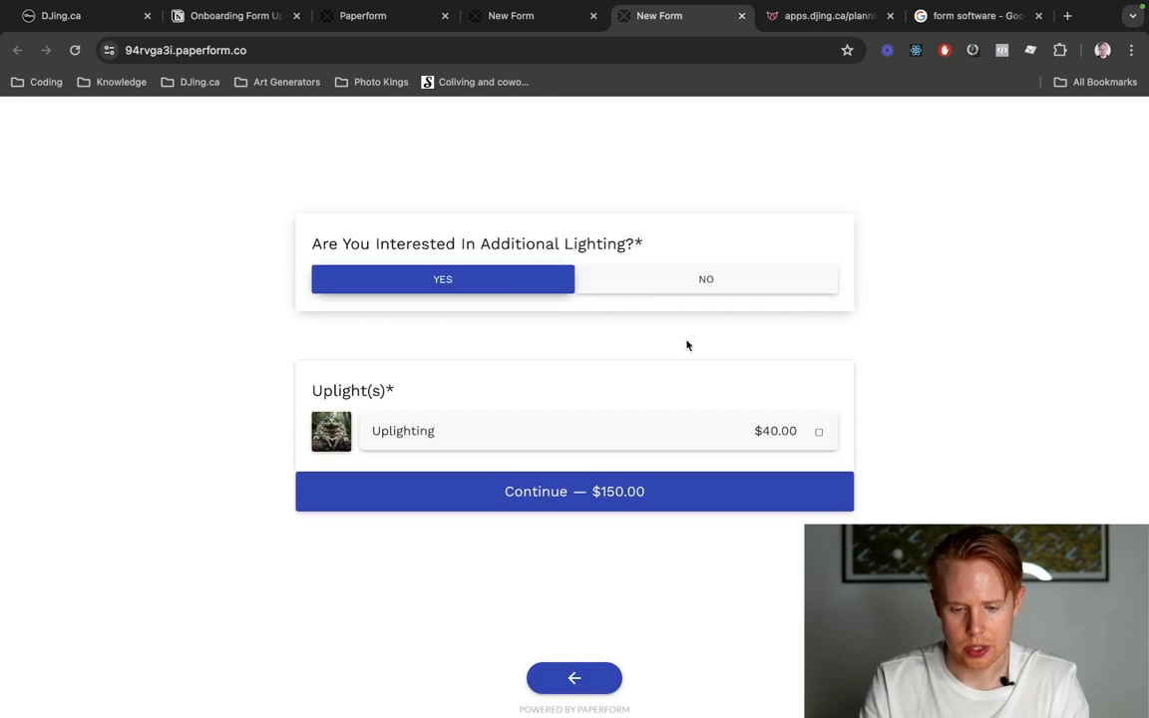
left_click(769, 431)
type("2")
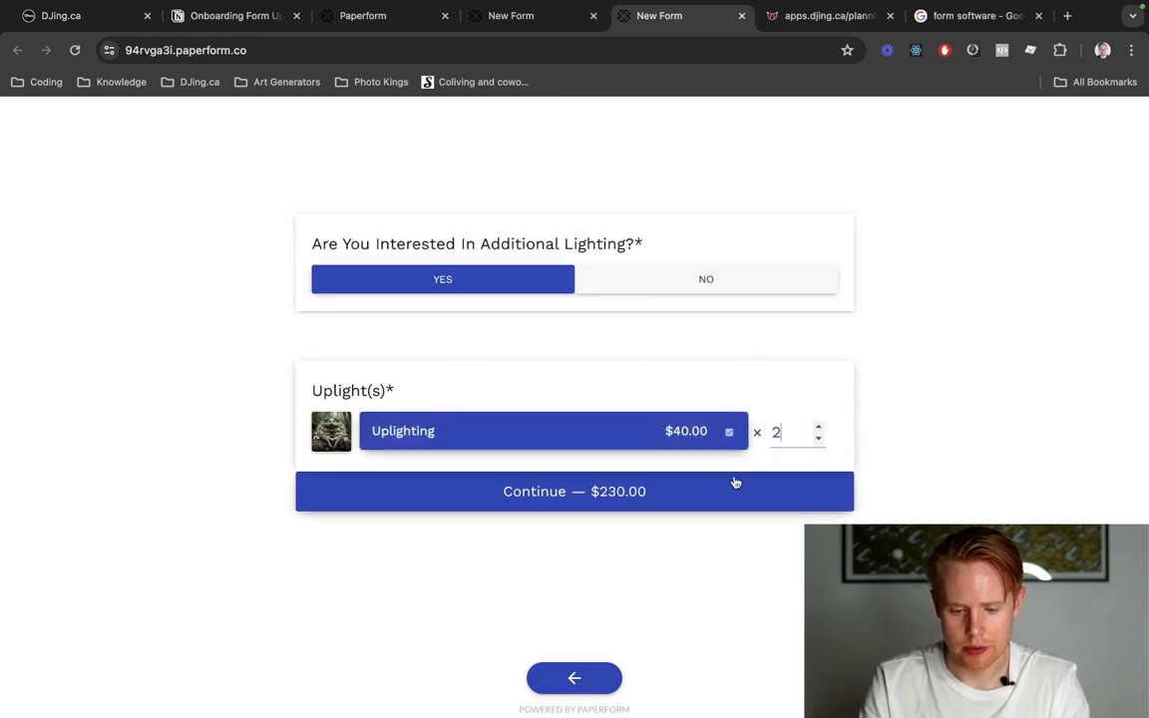
left_click(630, 505)
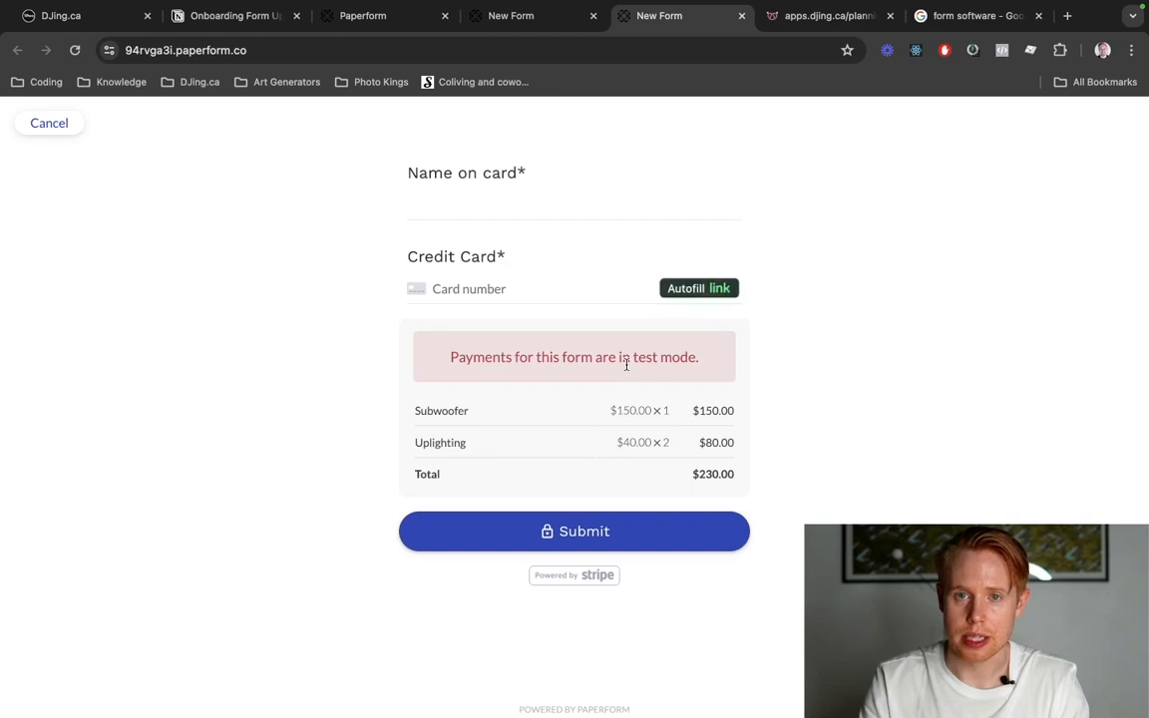
Enter "Test" as the name on card and fill in the test card number and expiry date.
left_click(490, 197)
type("Test")
key("Tab")
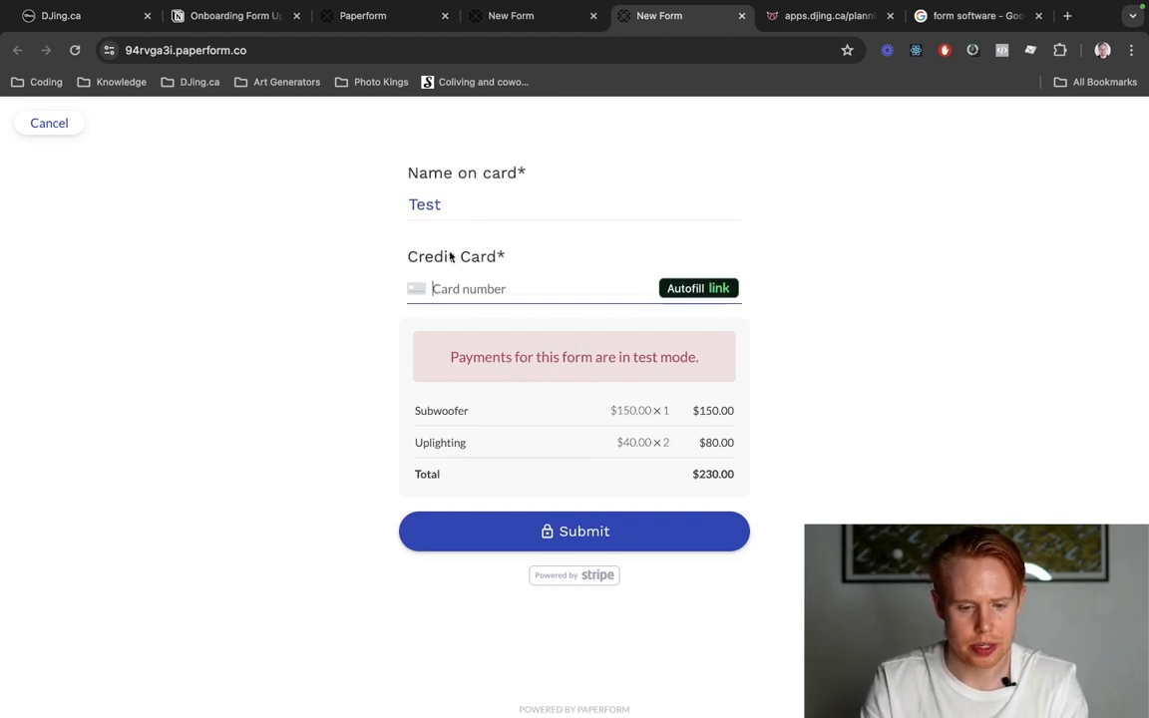
type("4242 4242 424242420424")
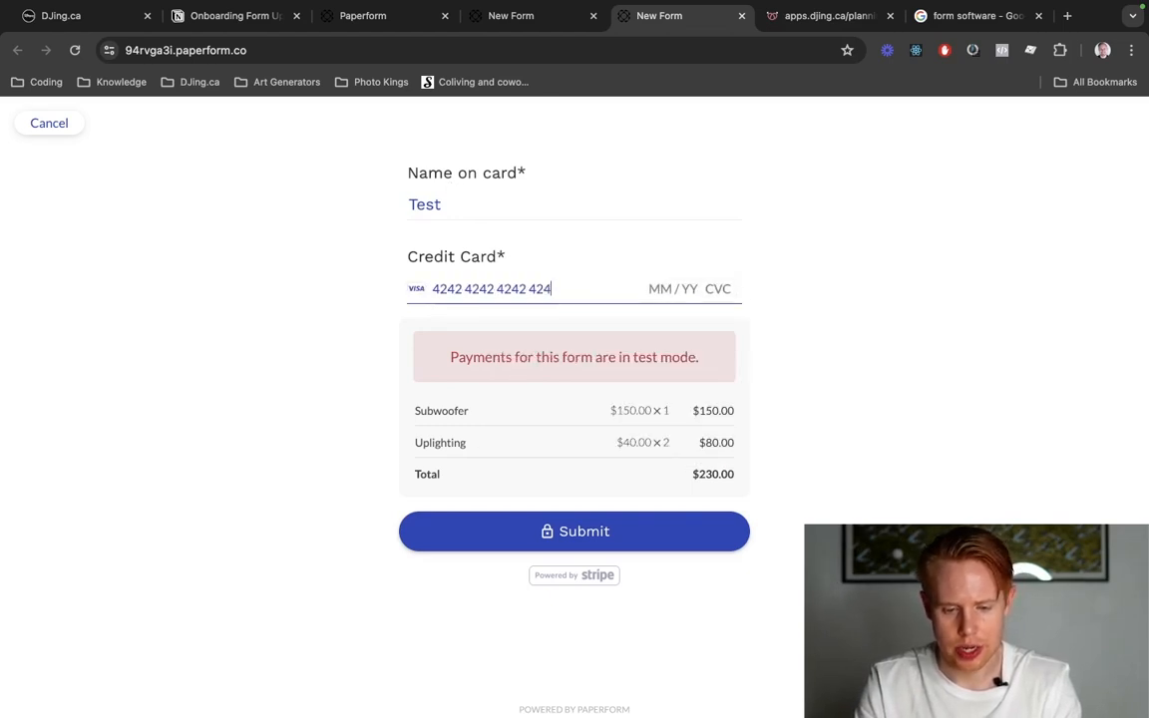
type("31")
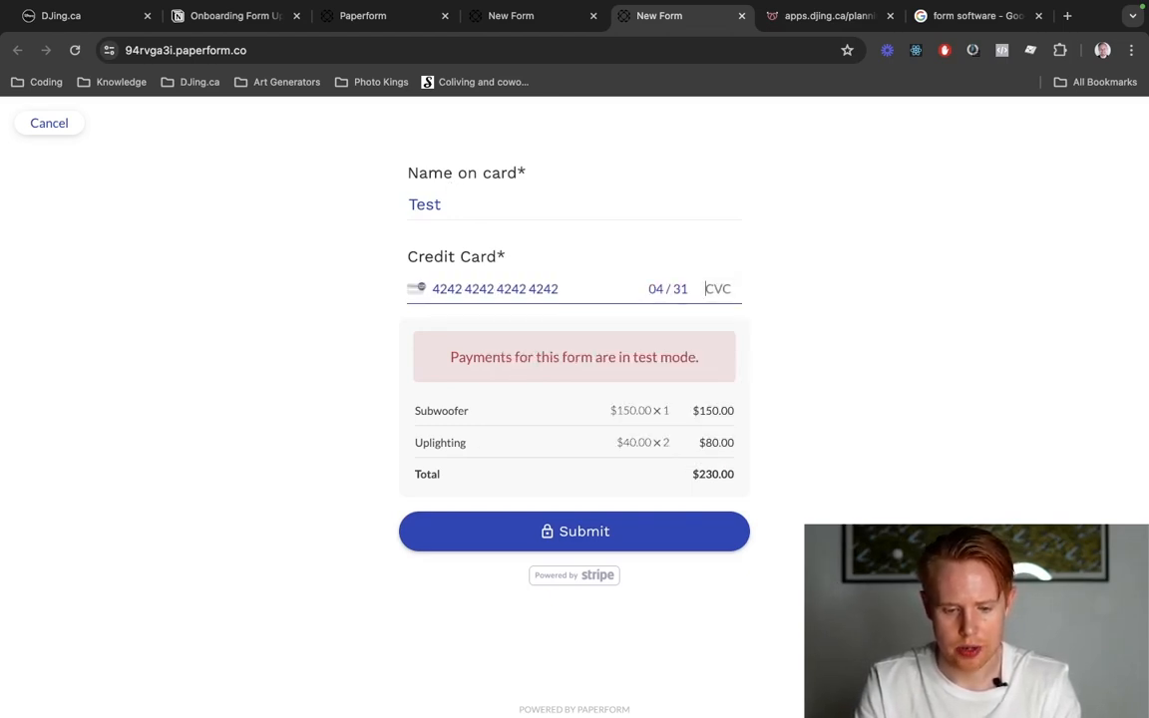
Fill in the card's security code (CVC) and submit the test payment.
left_click(312, 339)
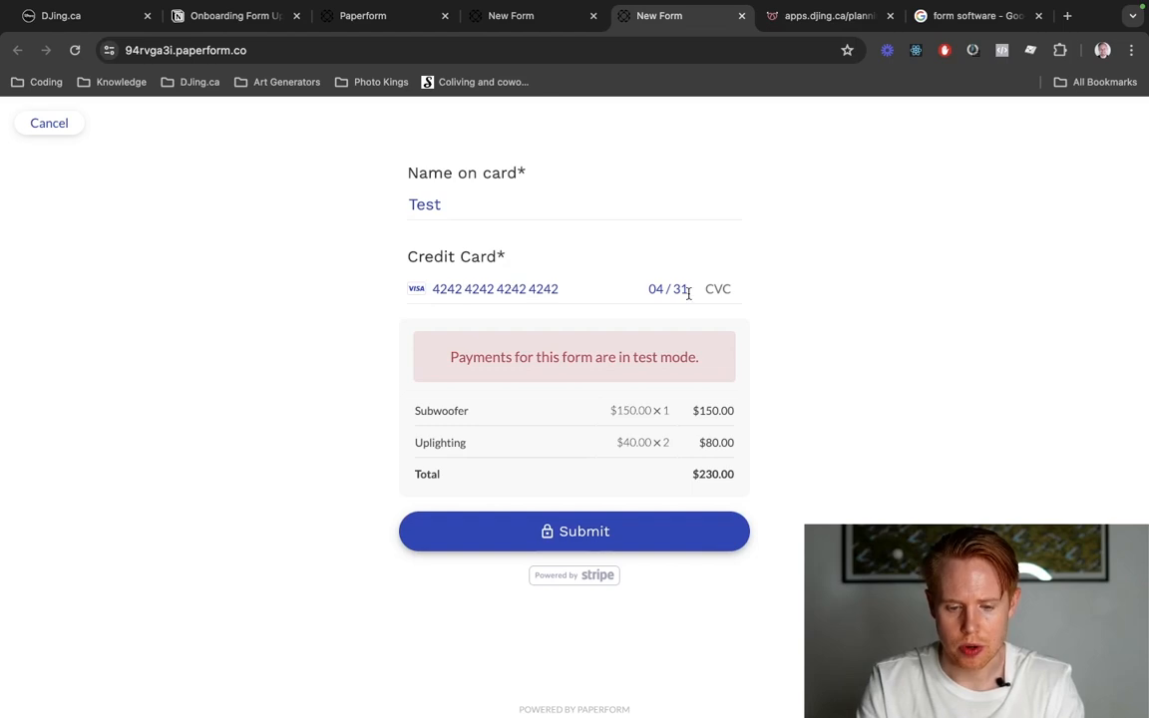
left_click_drag(647, 289, 685, 289)
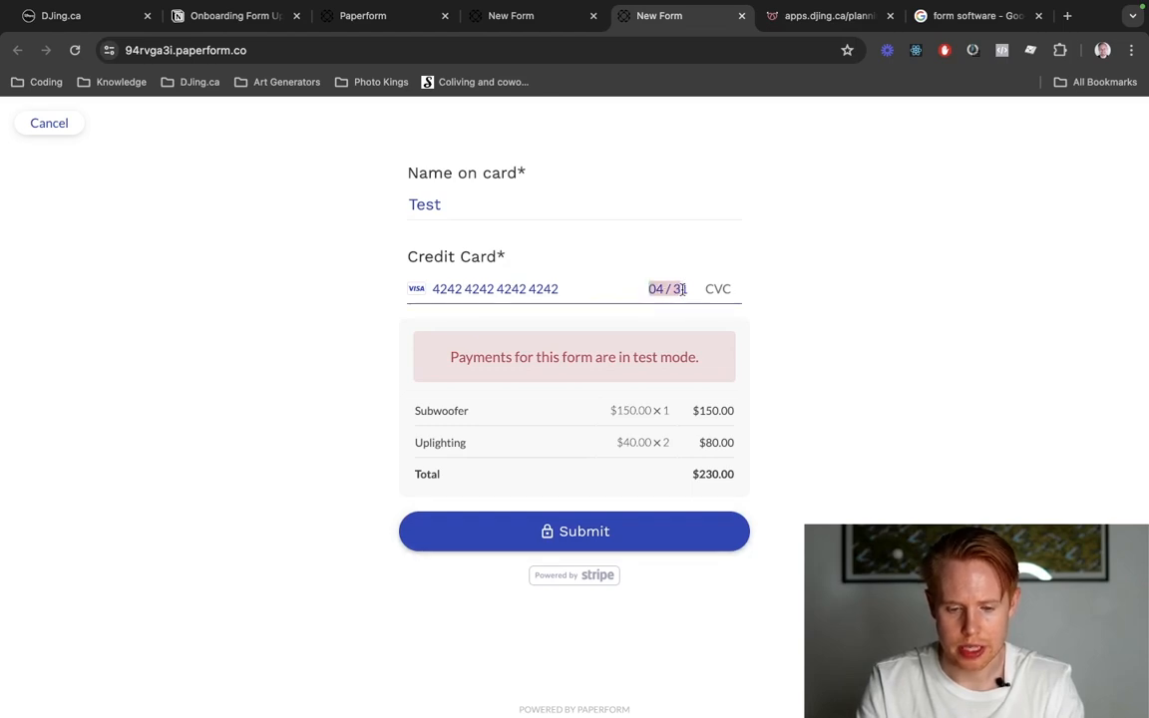
left_click(719, 289)
type("424")
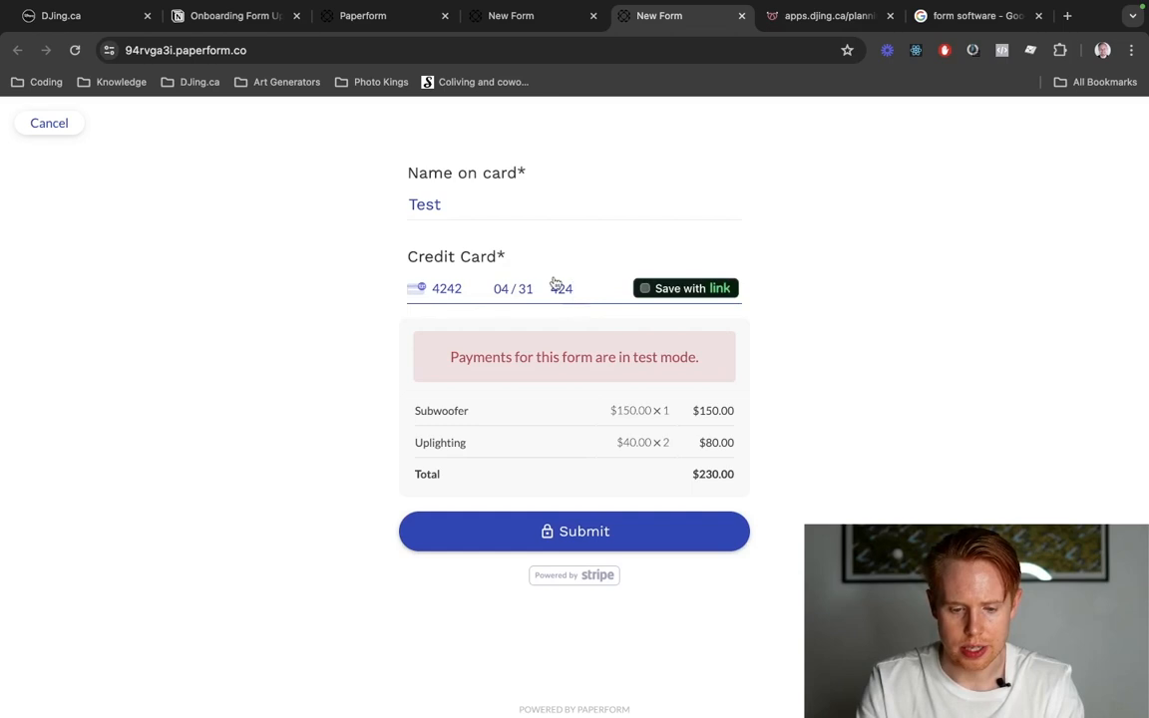
left_click(593, 535)
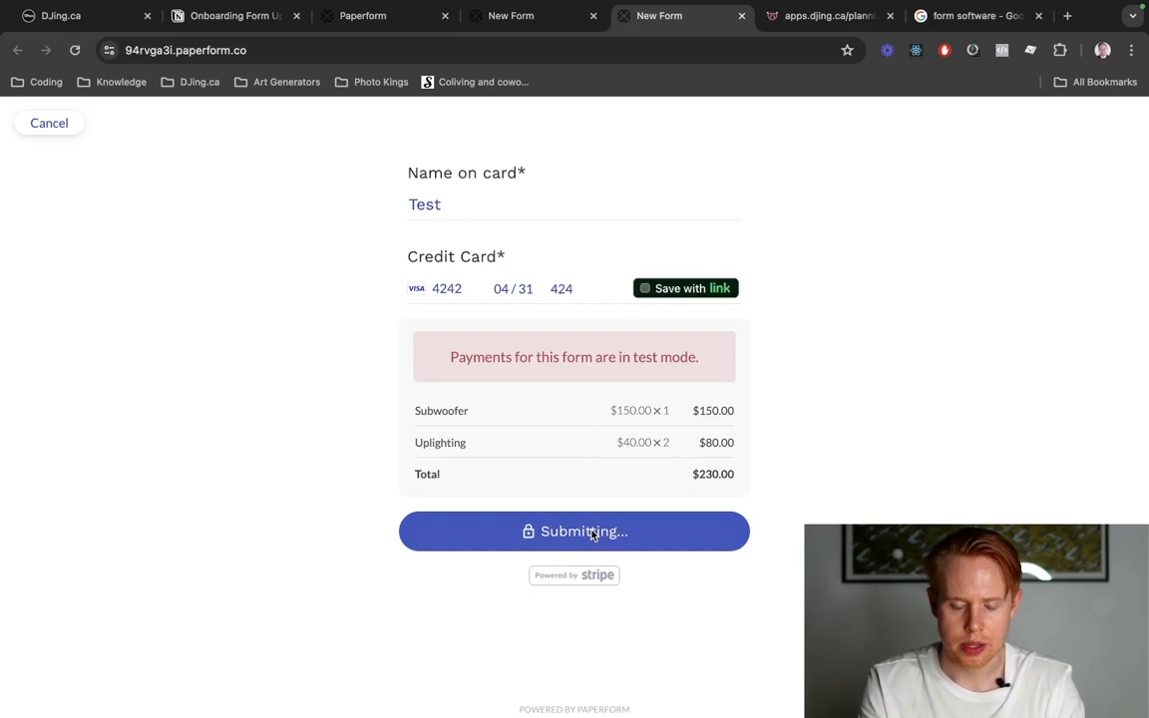
Reopen the form's question design, and compare it with the shopping cart and dance floor Subwoofer upsell in the apps.djing.ca planning form.
key("ctrl+shift+Tab")
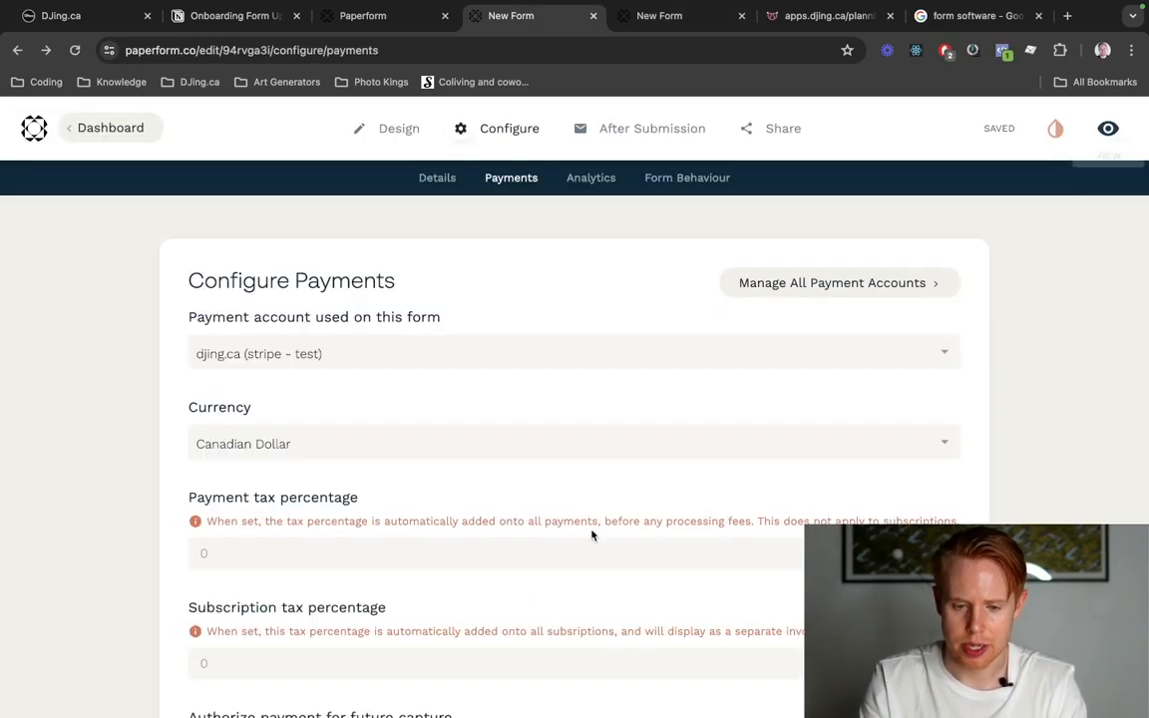
left_click(389, 125)
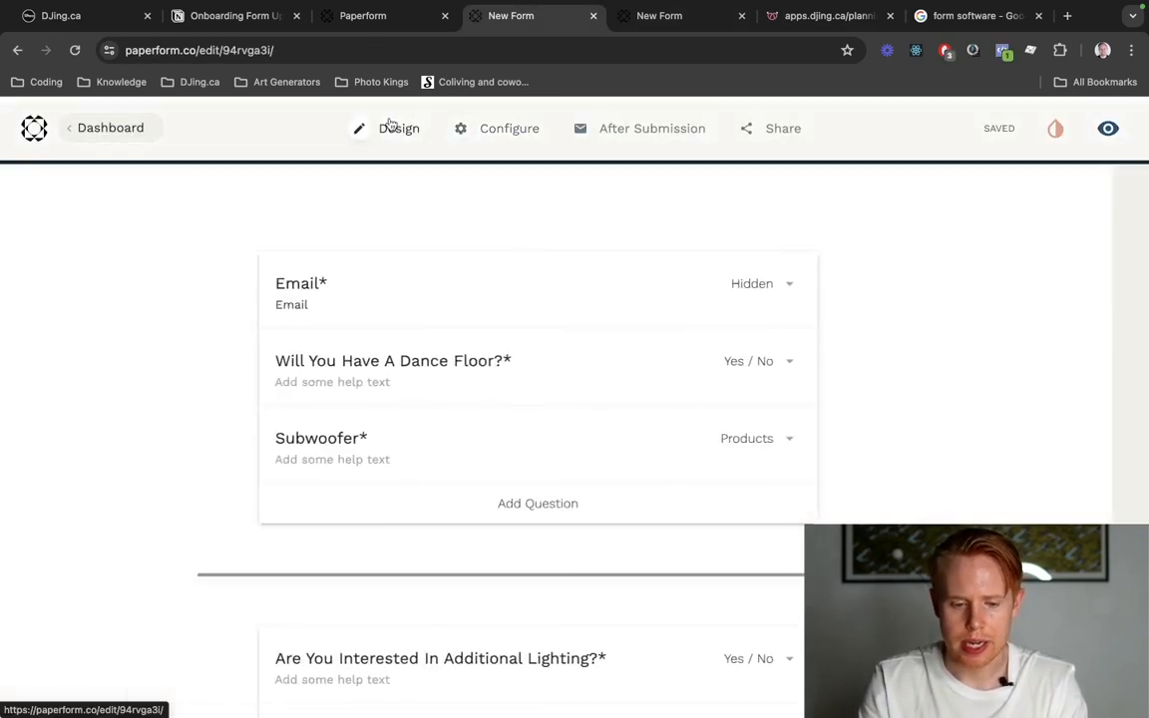
key("ctrl+Tab")
key("ctrl+Tab")
scroll(742, 459, "down", 6)
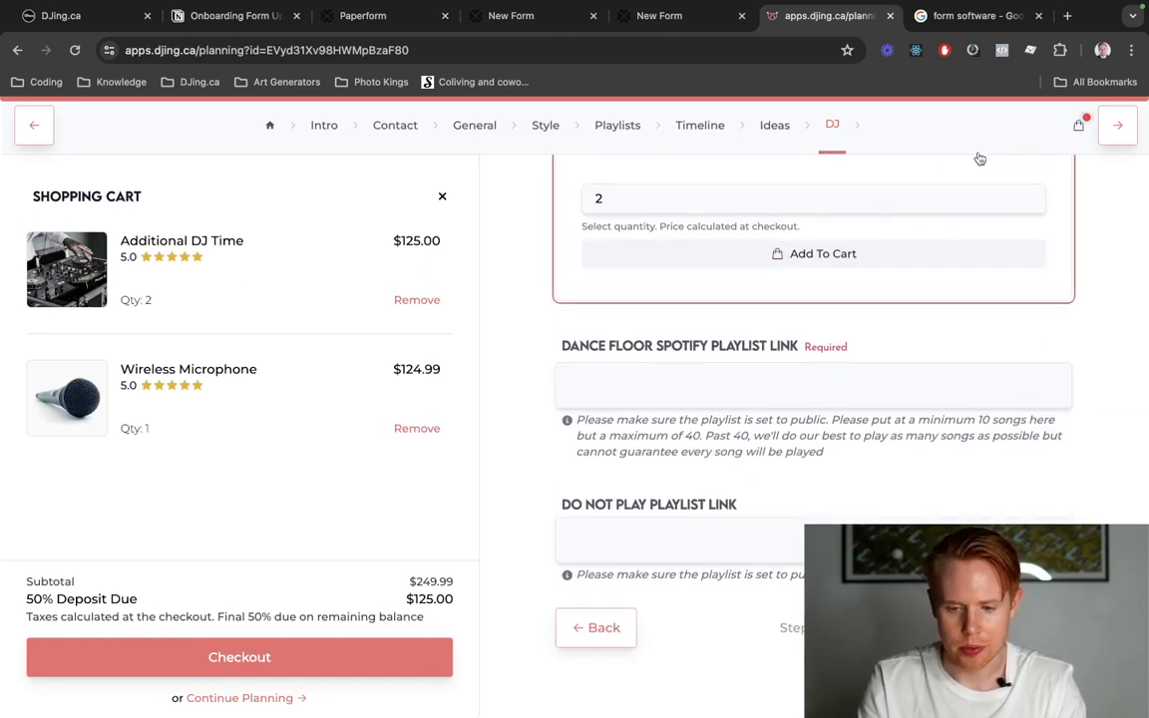
left_click(1080, 129)
scroll(949, 313, "up", 15)
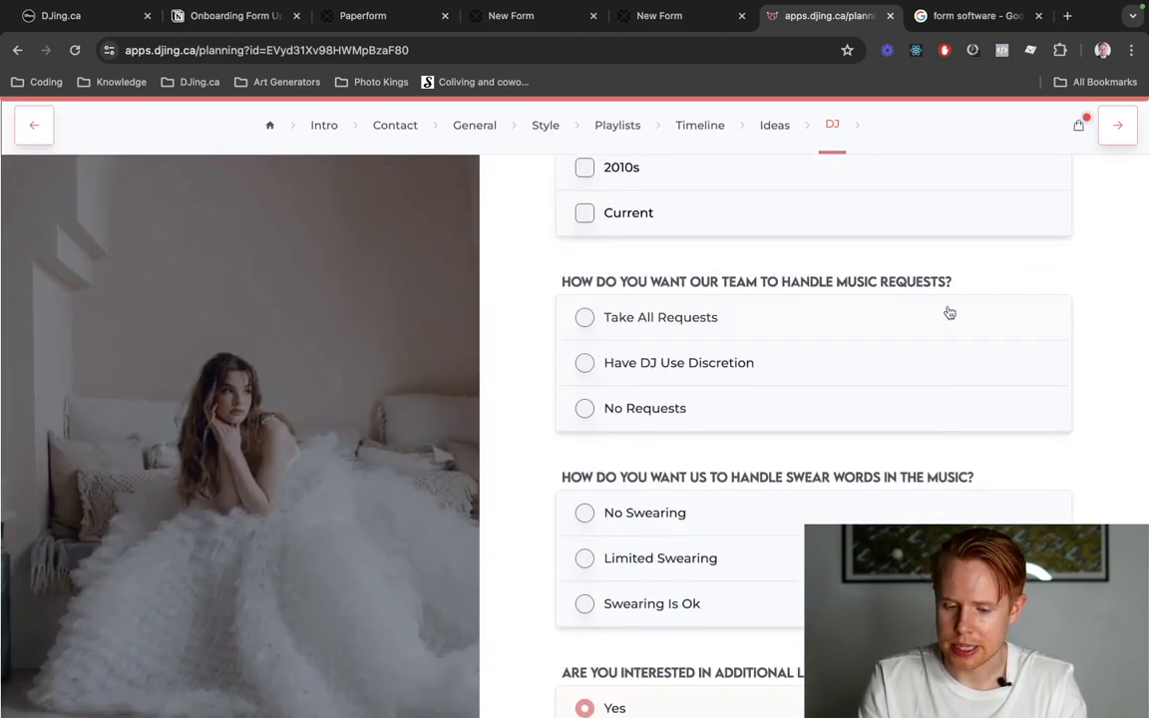
scroll(949, 312, "up", 10)
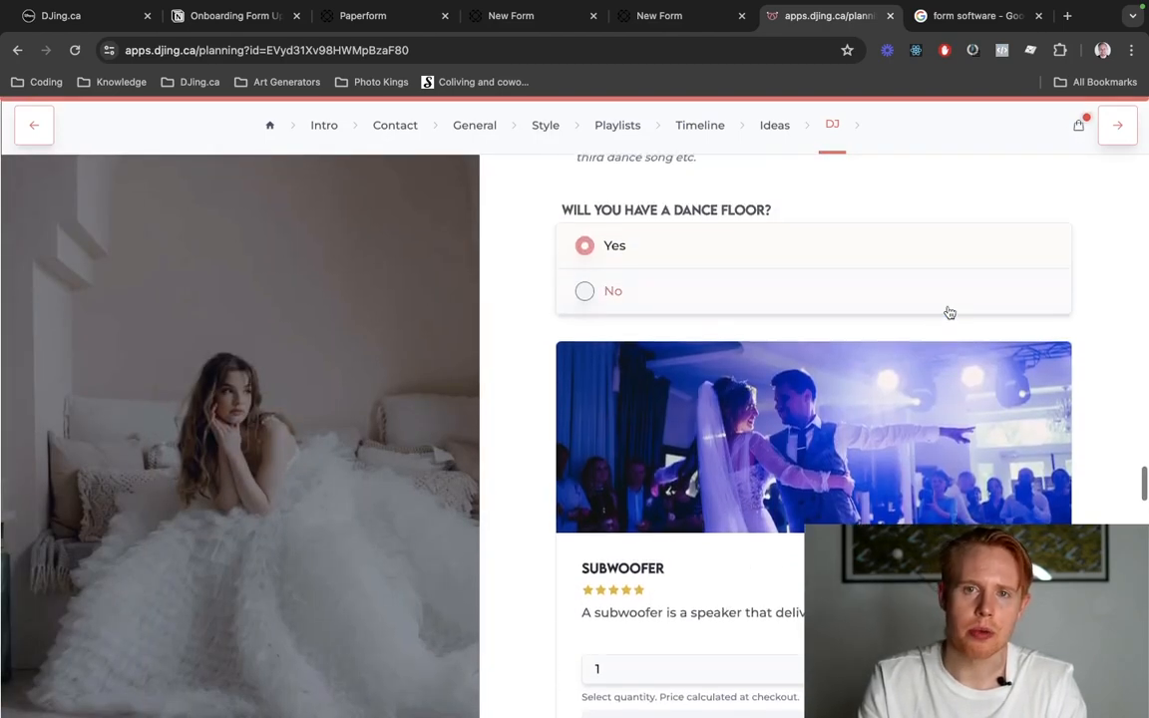
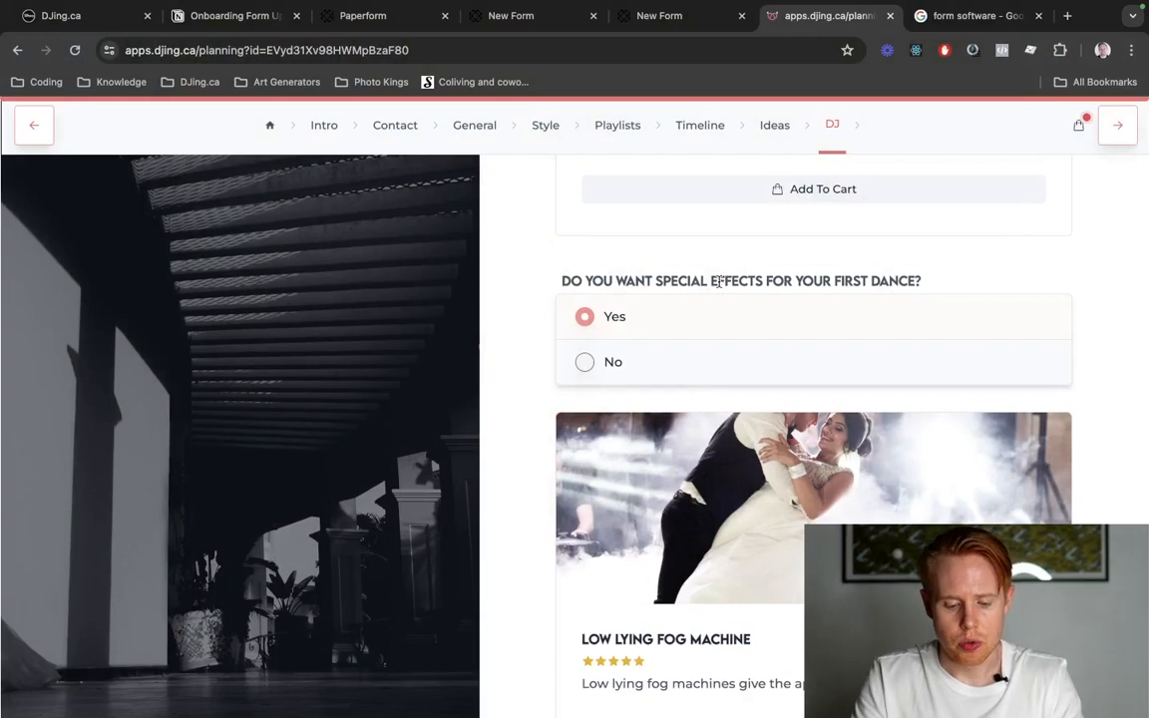
Open the make.com website in a new browser tab.
key("ctrl+t")
type("make.com")
key("Return")
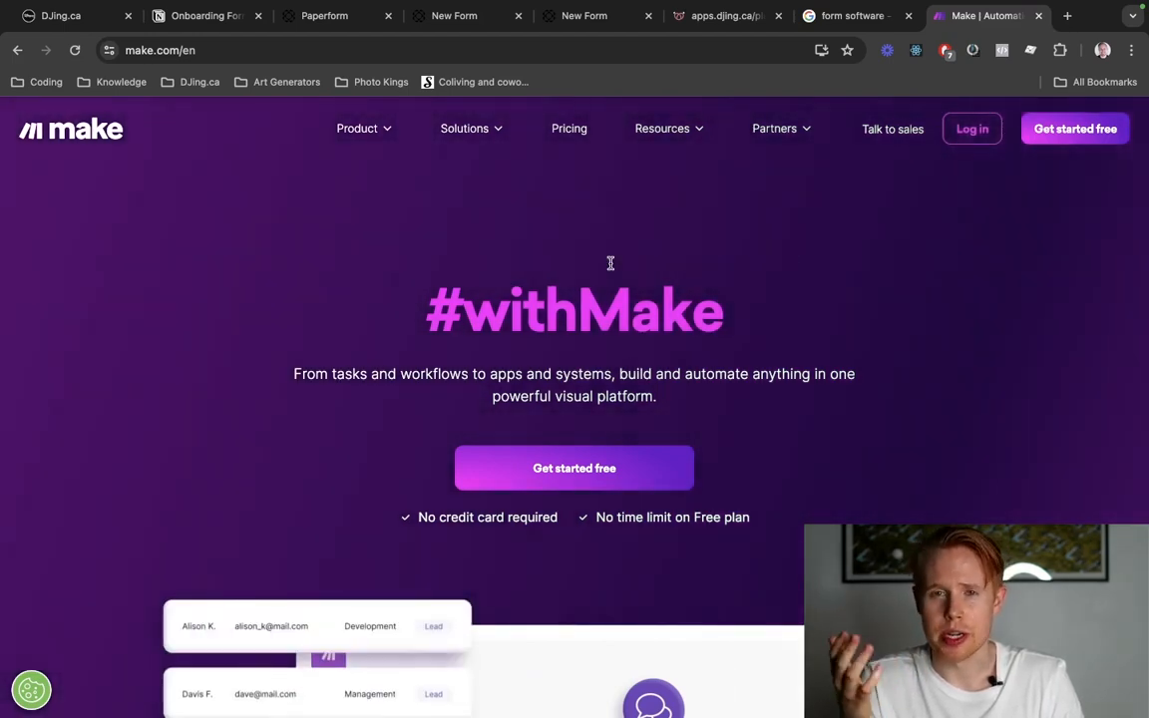
Examine Make's homepage sections on no-code workflow automation, and refer back to the Paperform dashboard for comparison.
scroll(611, 264, "down", 5)
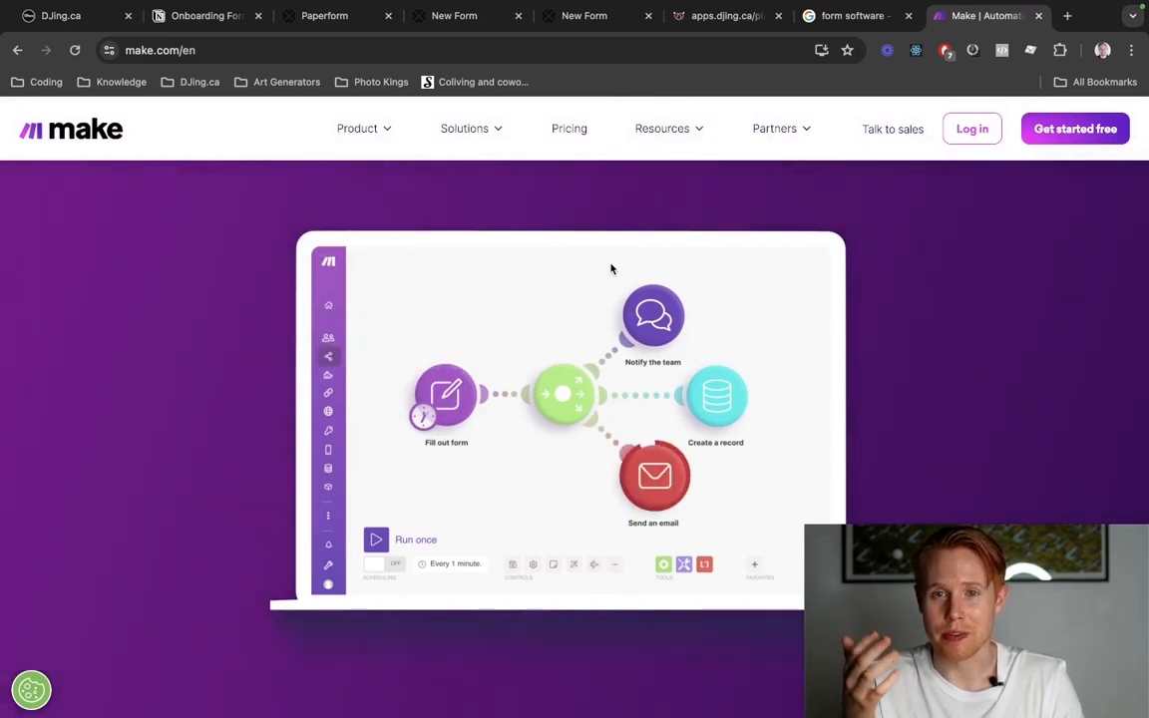
scroll(612, 268, "down", 10)
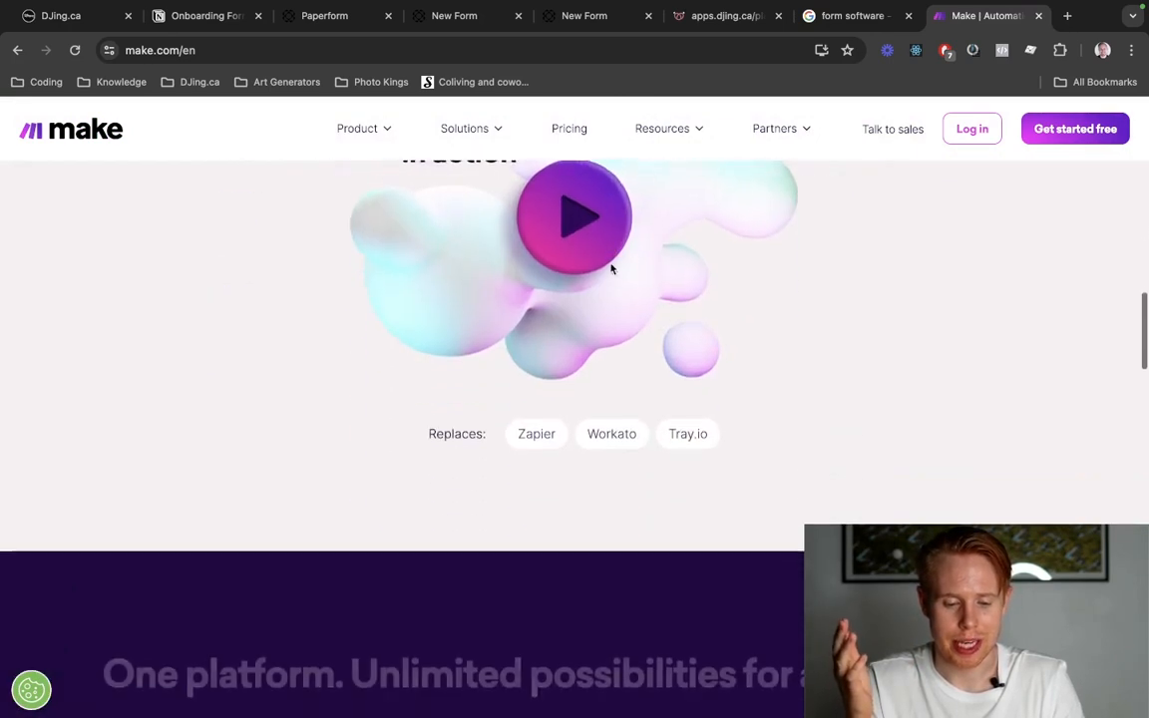
scroll(611, 265, "up", 4)
scroll(612, 271, "up", 2)
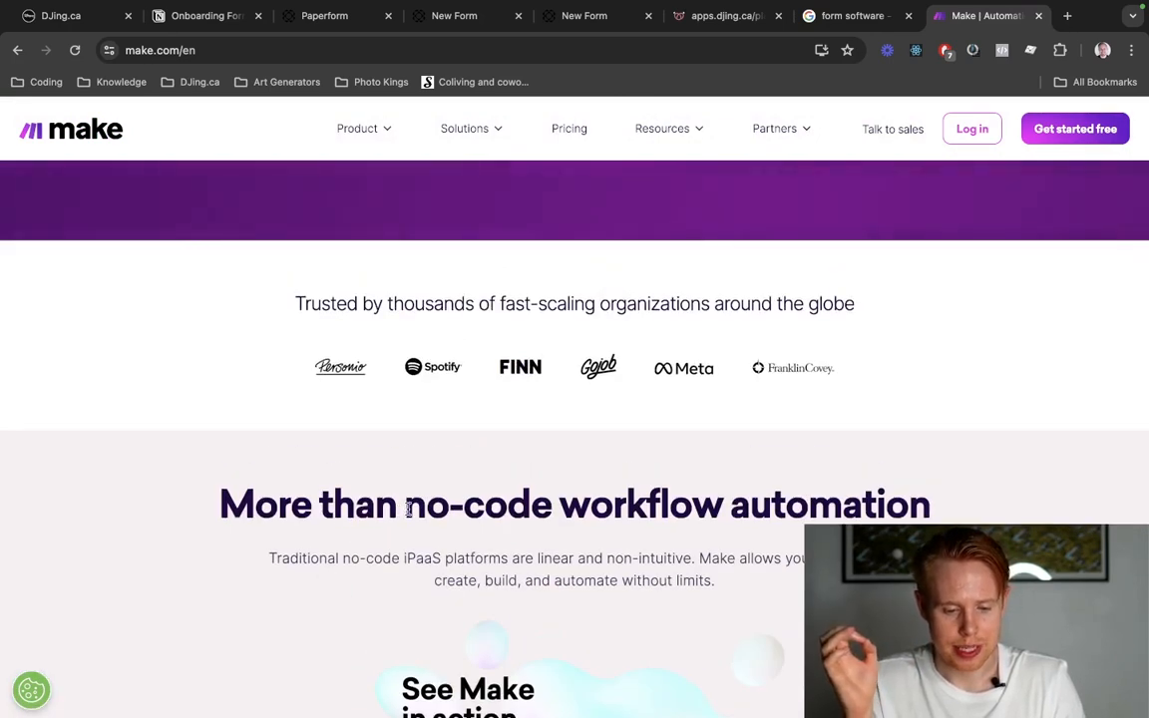
left_click_drag(407, 507, 935, 504)
scroll(733, 539, "down", 12)
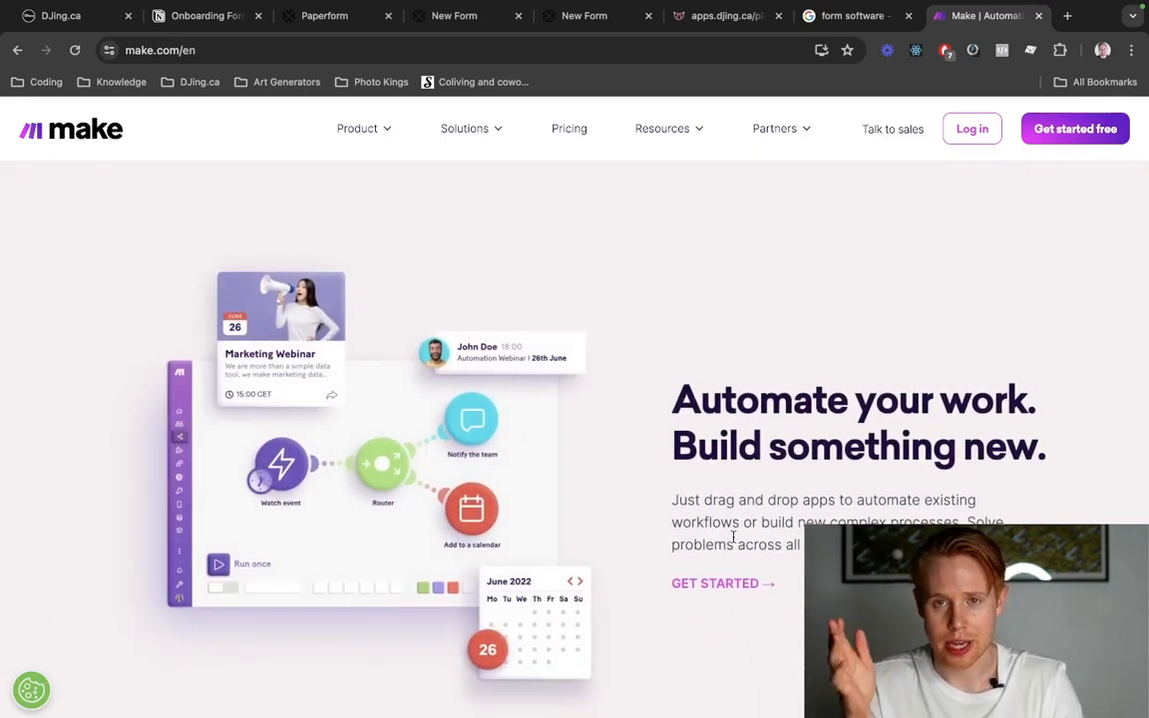
scroll(733, 539, "up", 5)
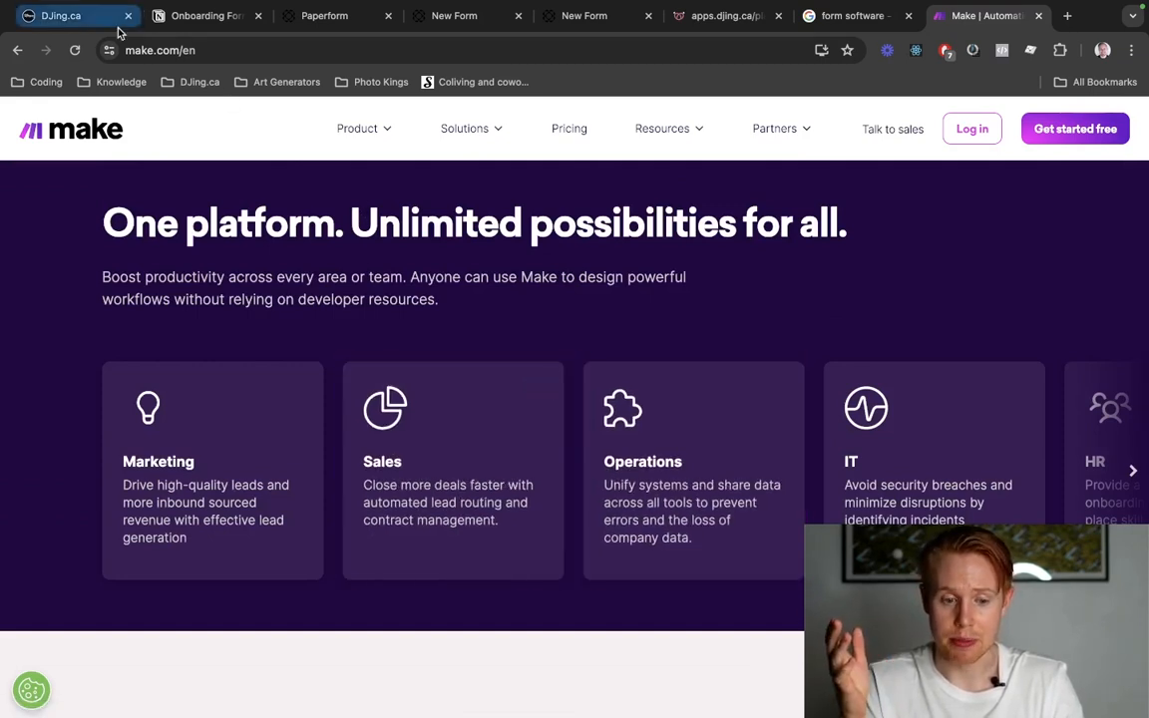
left_click(317, 16)
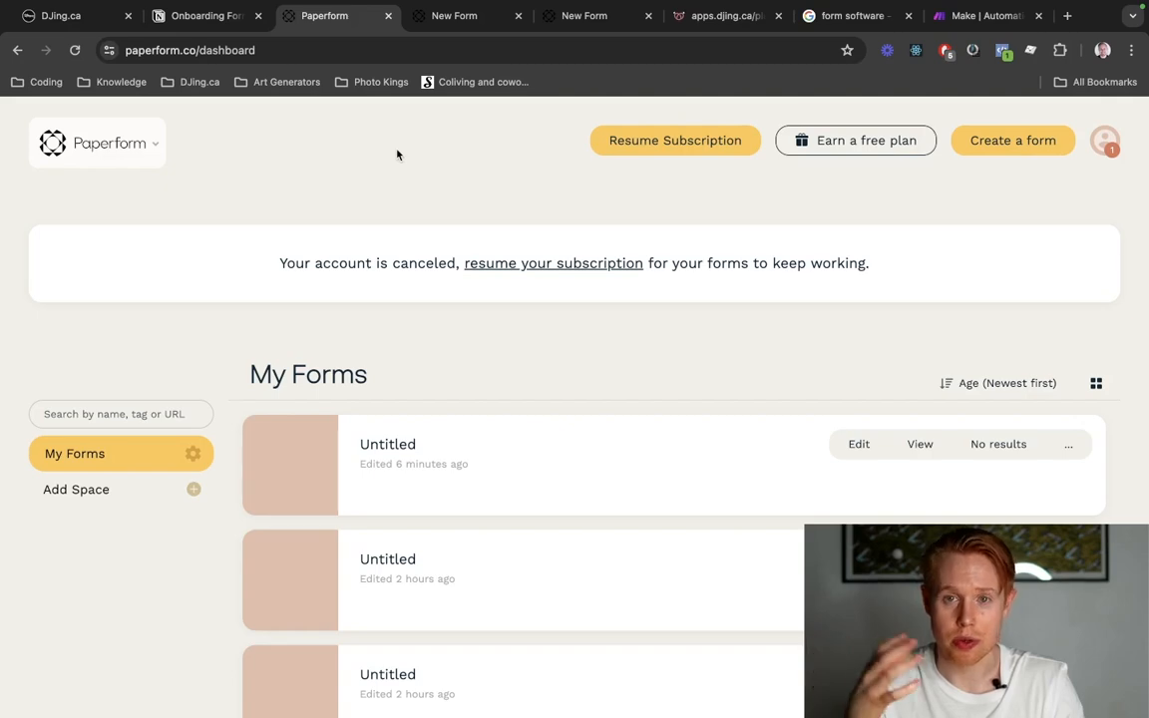
left_click(940, 22)
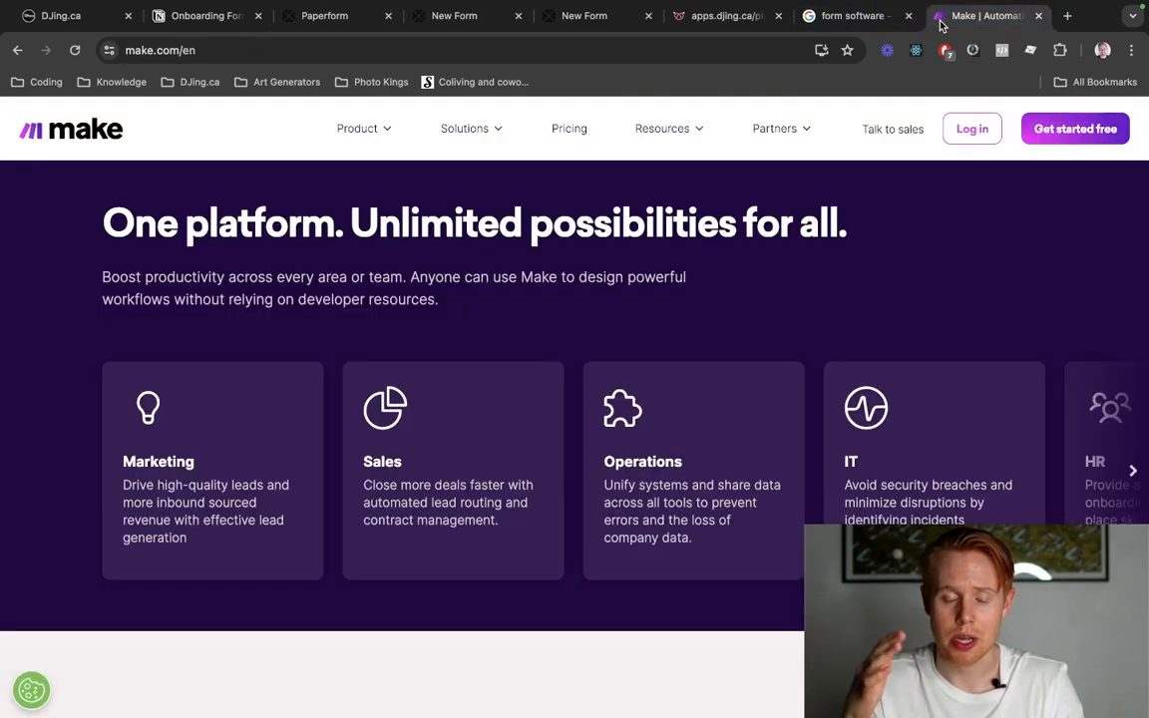
scroll(935, 145, "down", 6)
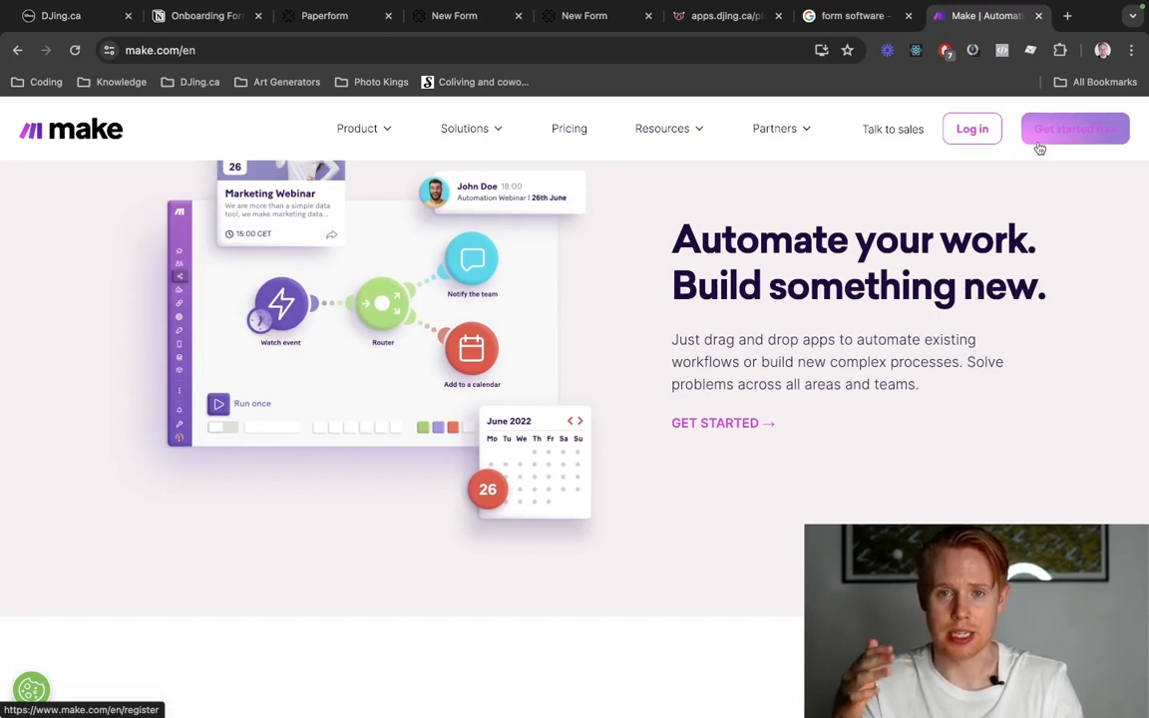
Sign in to the Make account with the account's email and password.
left_click(972, 129)
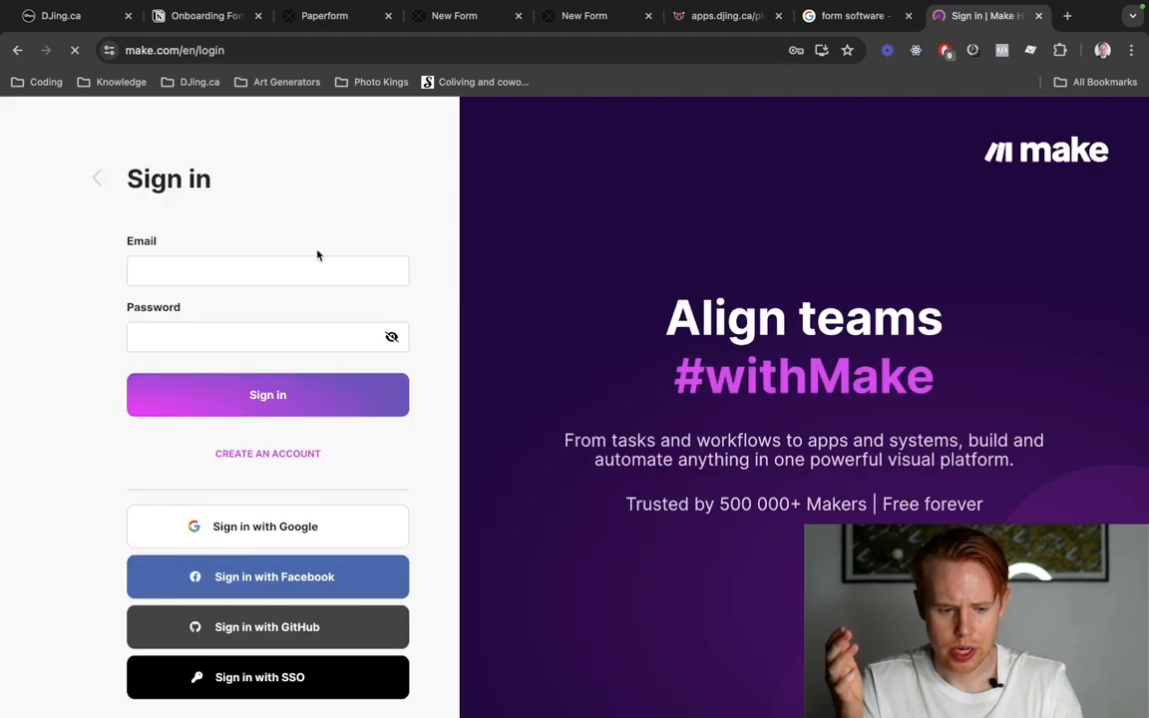
left_click(309, 270)
left_click(291, 393)
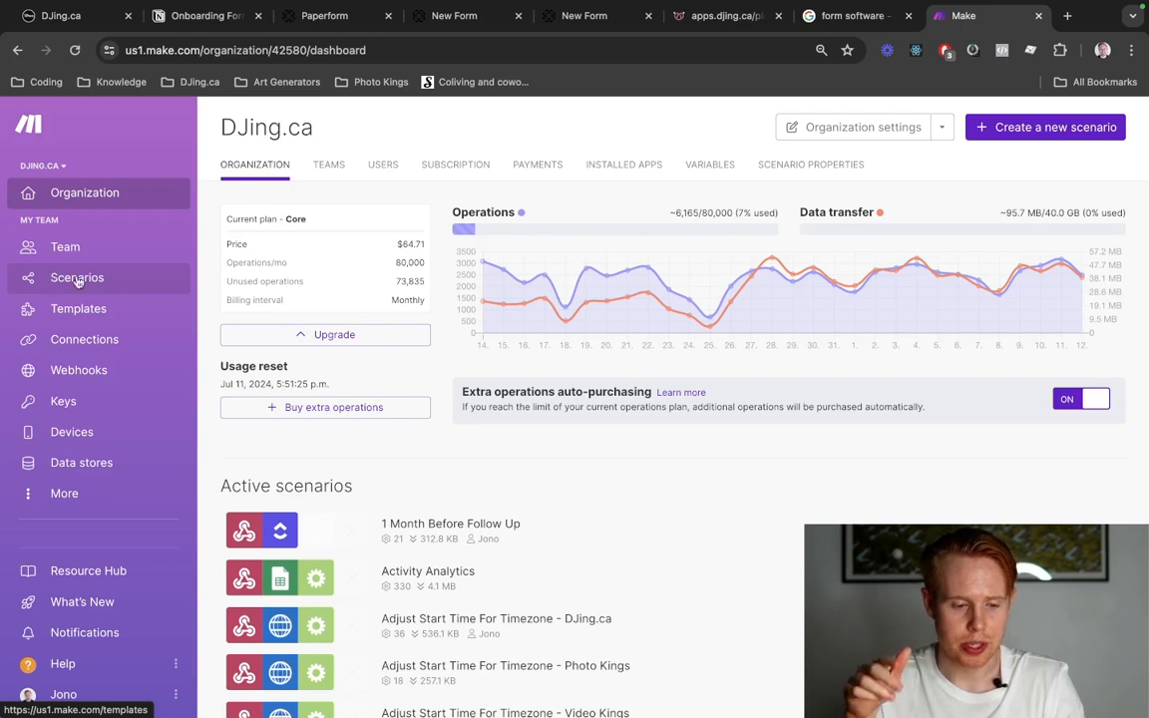
Go to the organization's scenarios and create a new scenario in the Test folder.
scroll(358, 427, "down", 1)
scroll(359, 427, "down", 5)
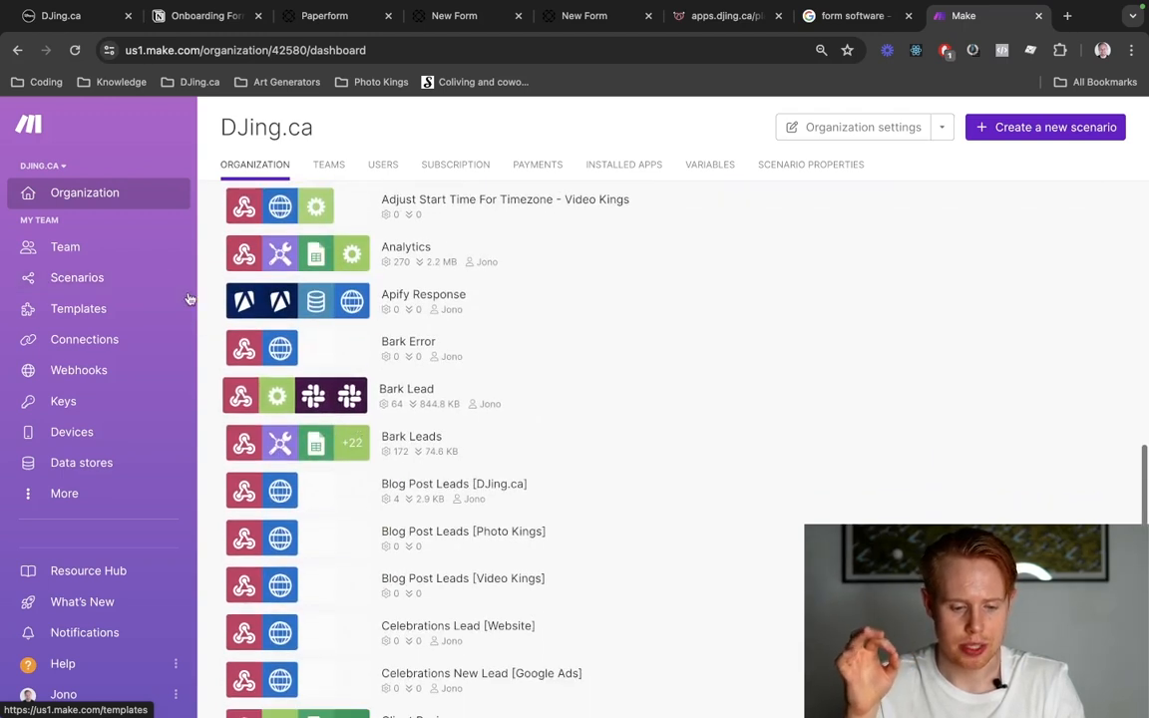
left_click(77, 278)
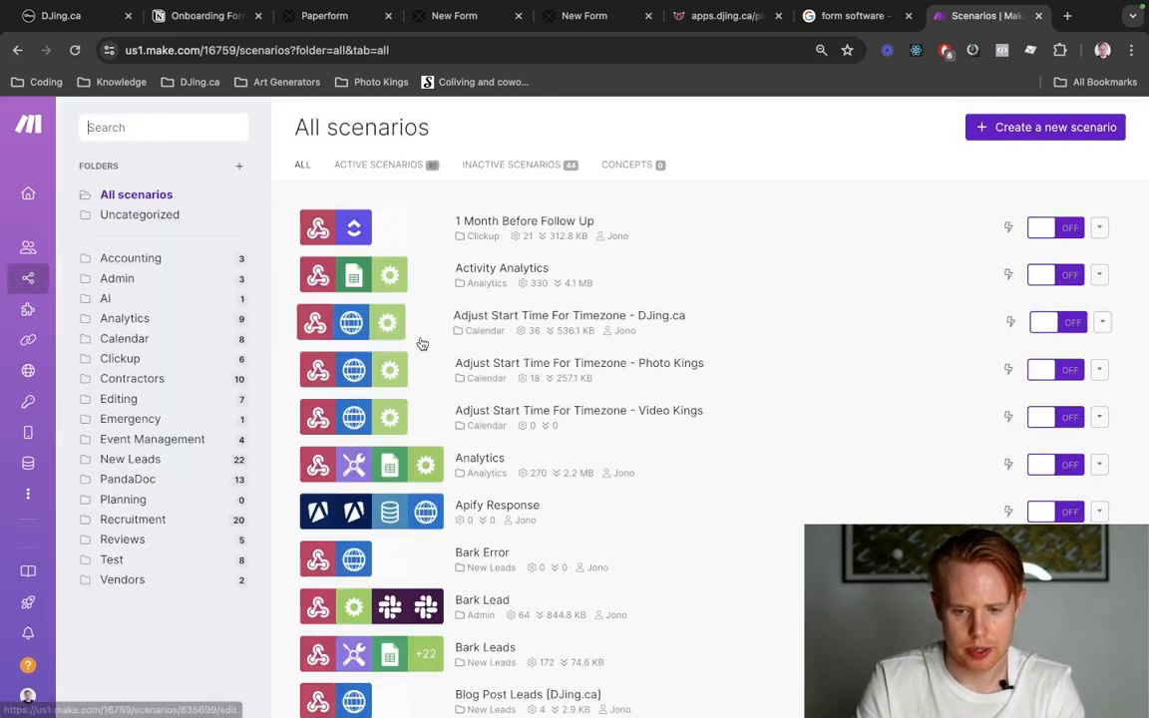
left_click(173, 564)
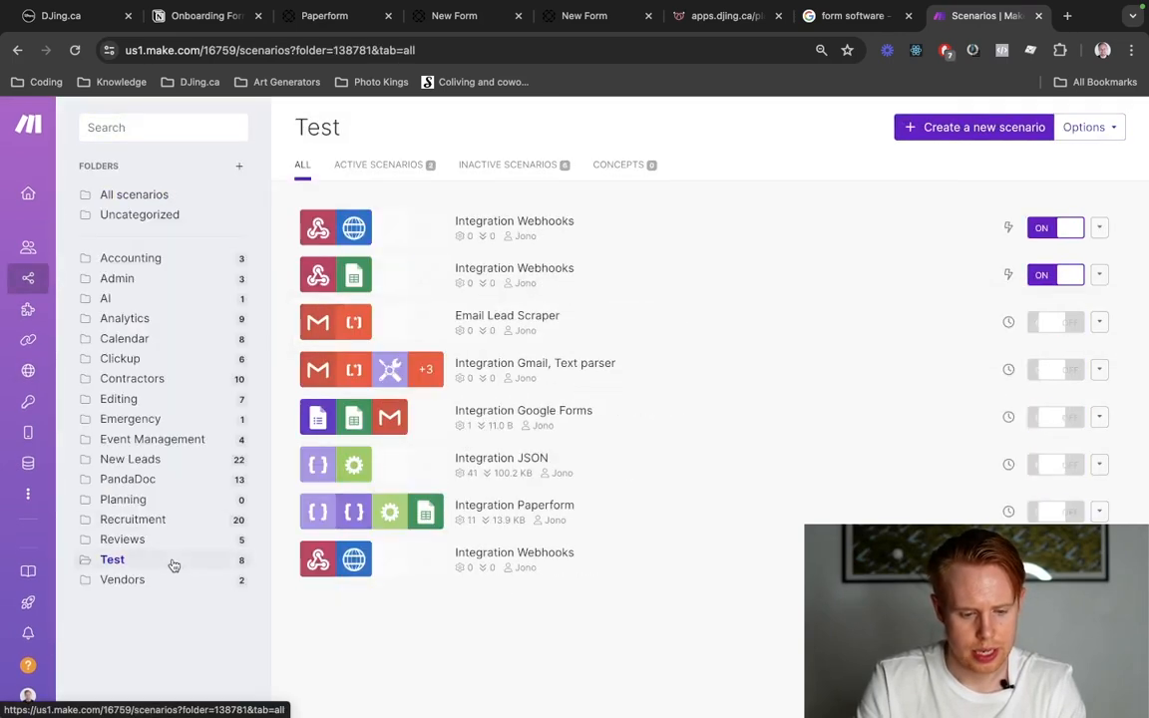
left_click(993, 126)
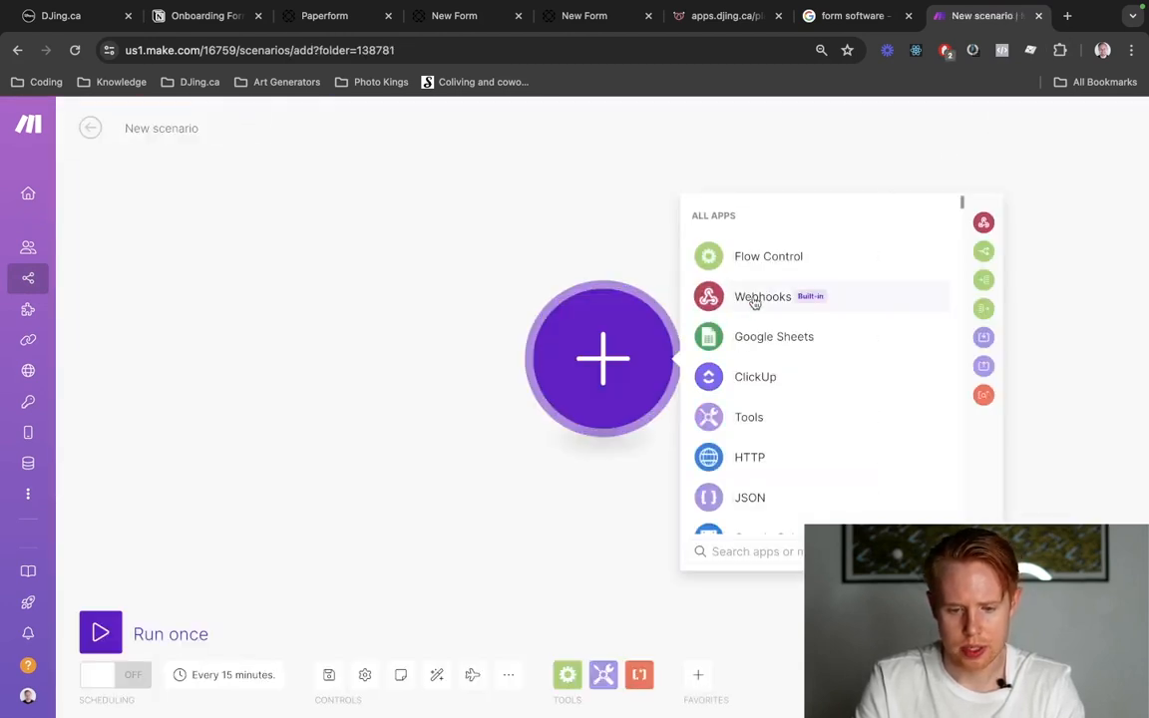
Find Paperform among the apps and add its New Submission trigger as the scenario's first module.
type("pap")
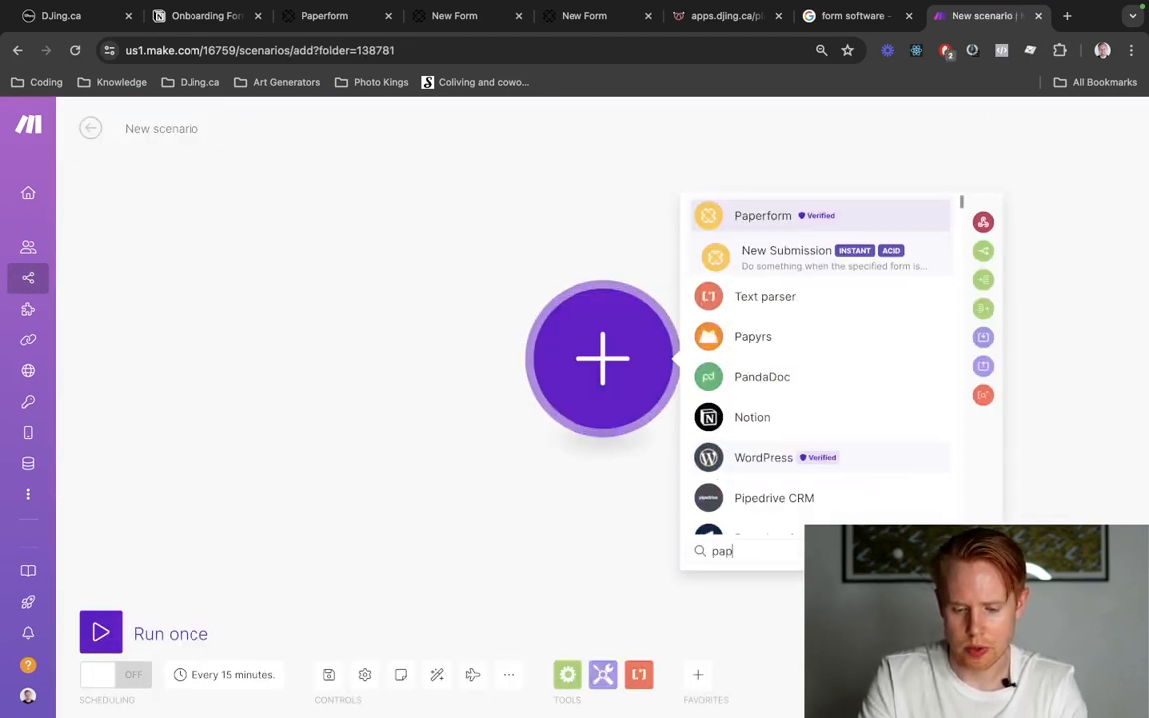
type("erform")
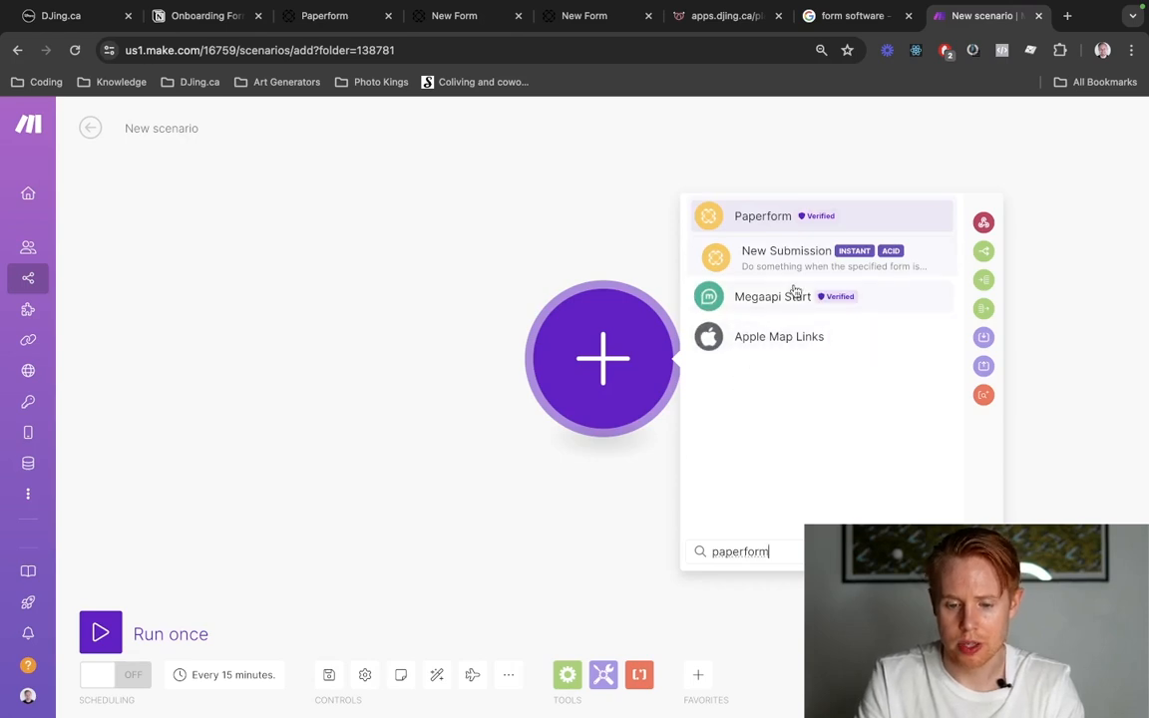
left_click(816, 260)
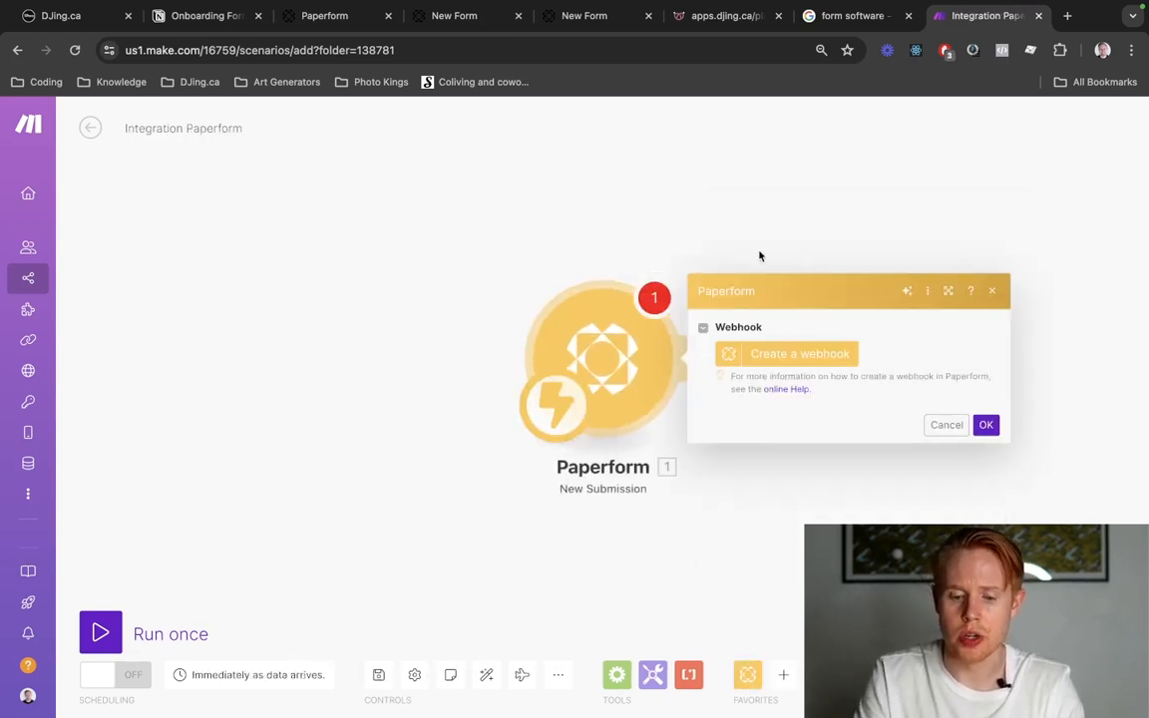
left_click(760, 359)
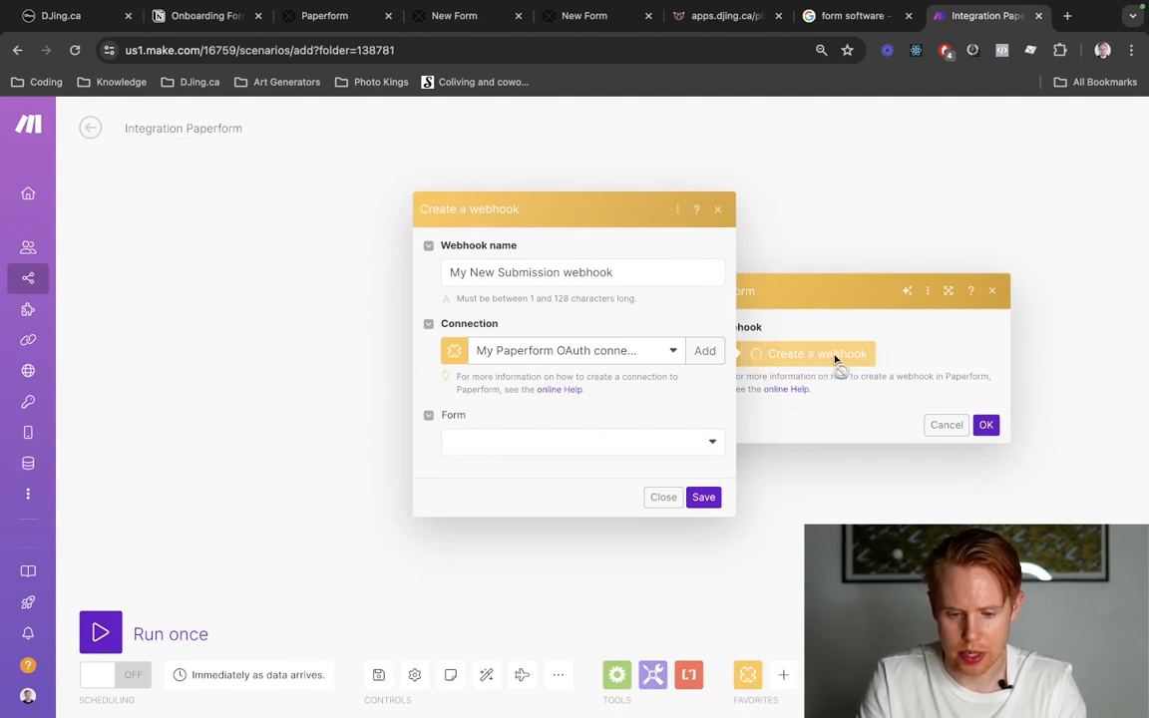
left_click(619, 353)
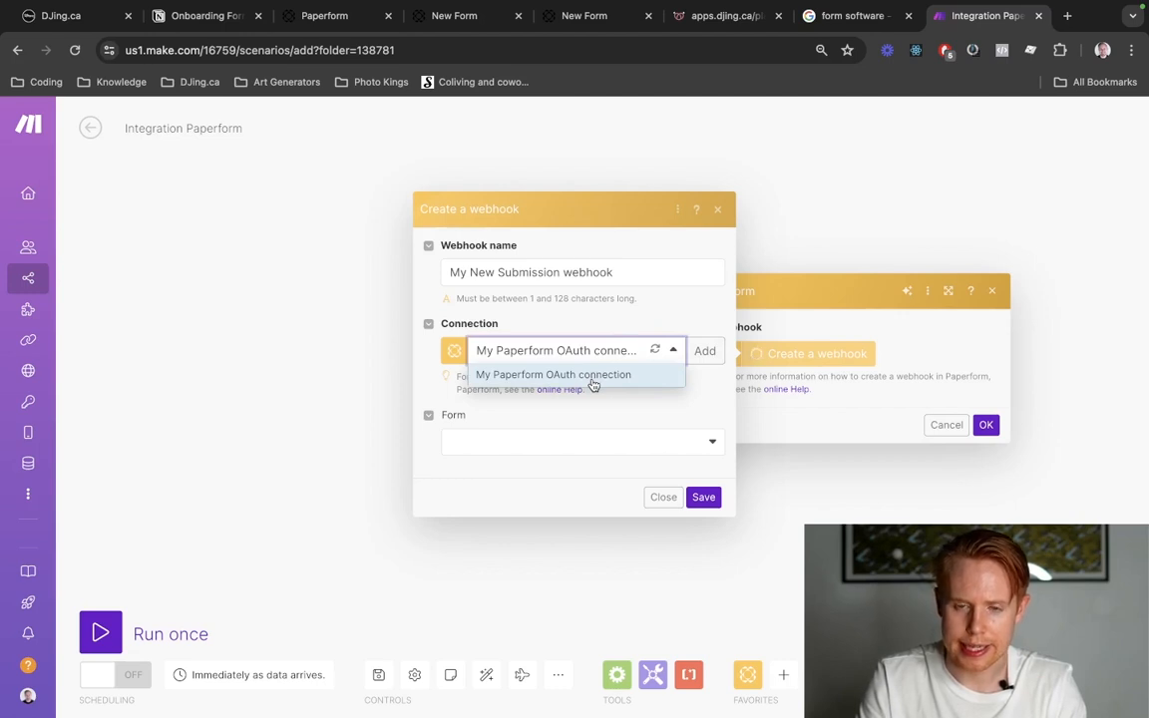
left_click(593, 385)
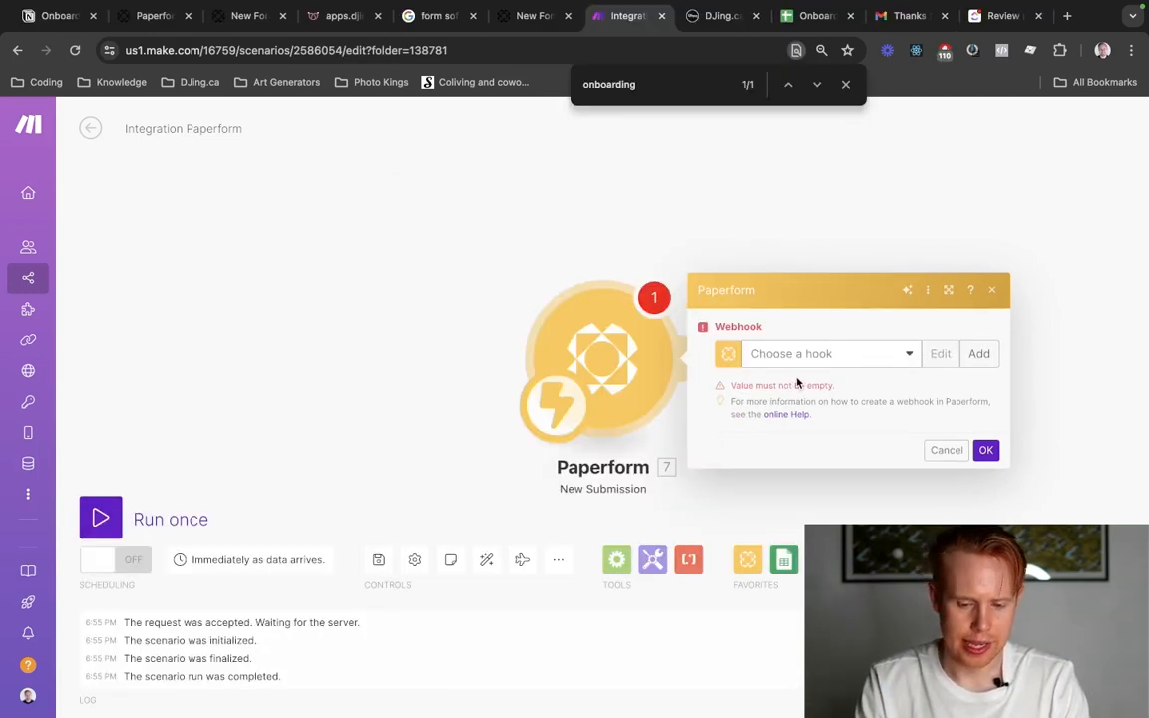
Add a new webhook to the Paperform trigger and name it "Onboarding Test Form".
left_click(978, 354)
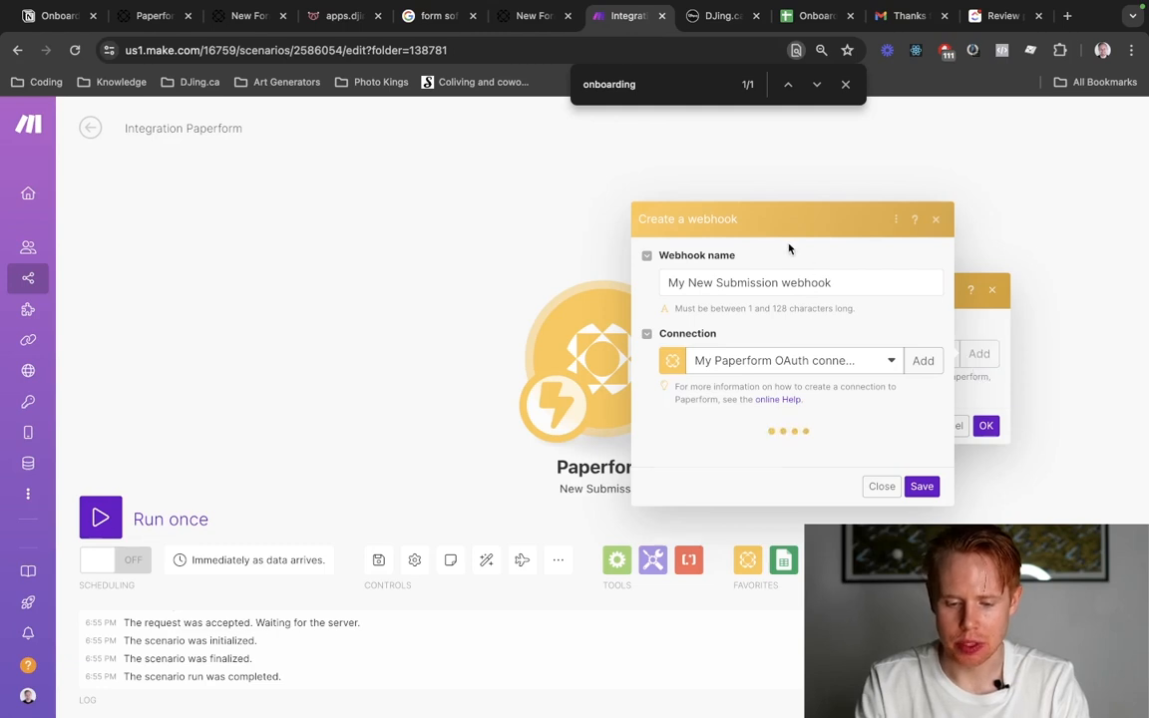
triple_click(786, 272)
type("Onboarding ")
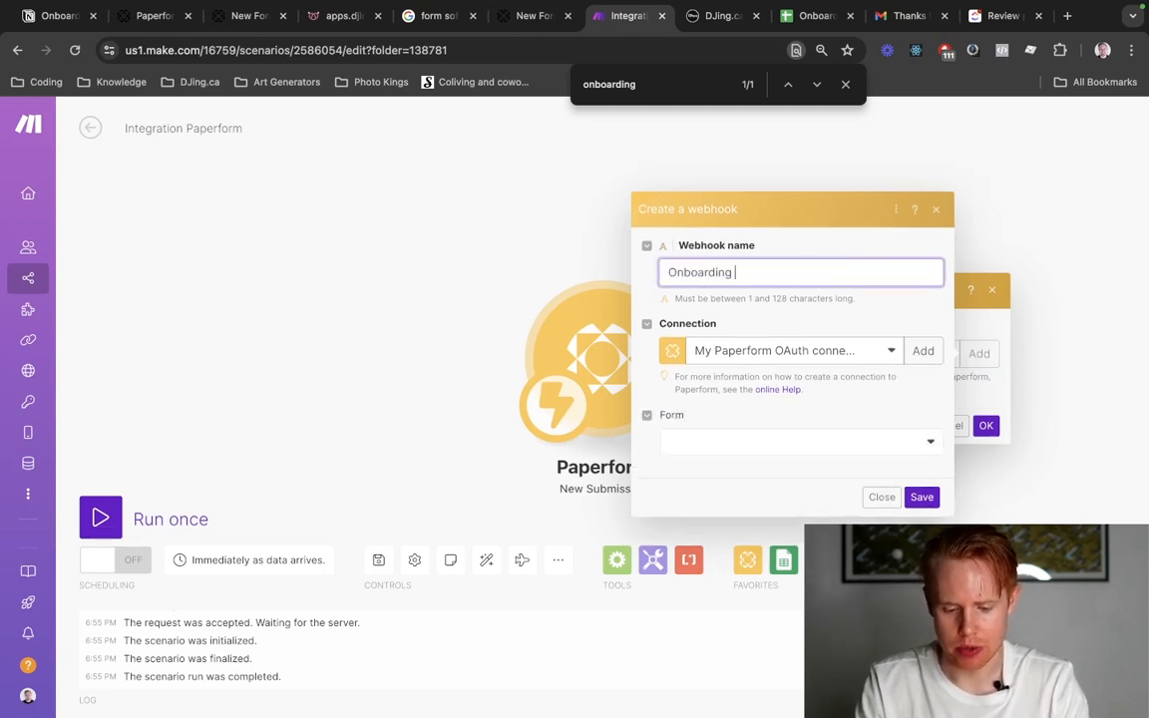
type("Test Form")
Add a Paperform connection named "My Paperform OAuth connection" for the webhook.
left_click(852, 350)
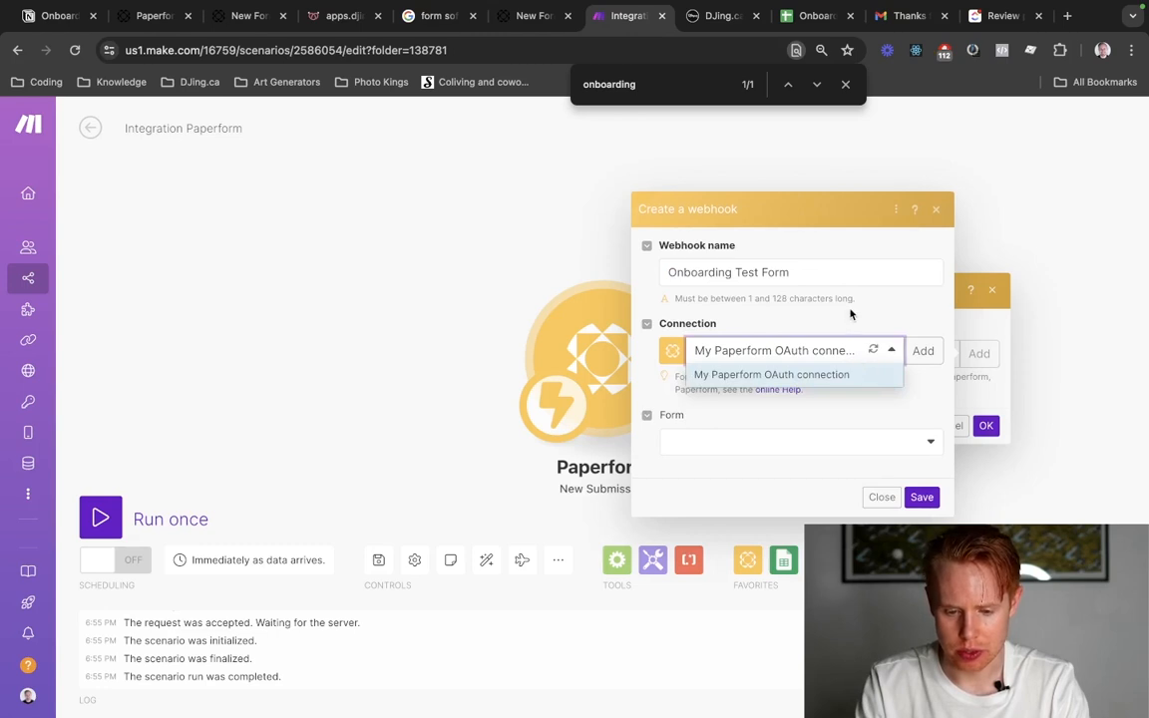
left_click(923, 351)
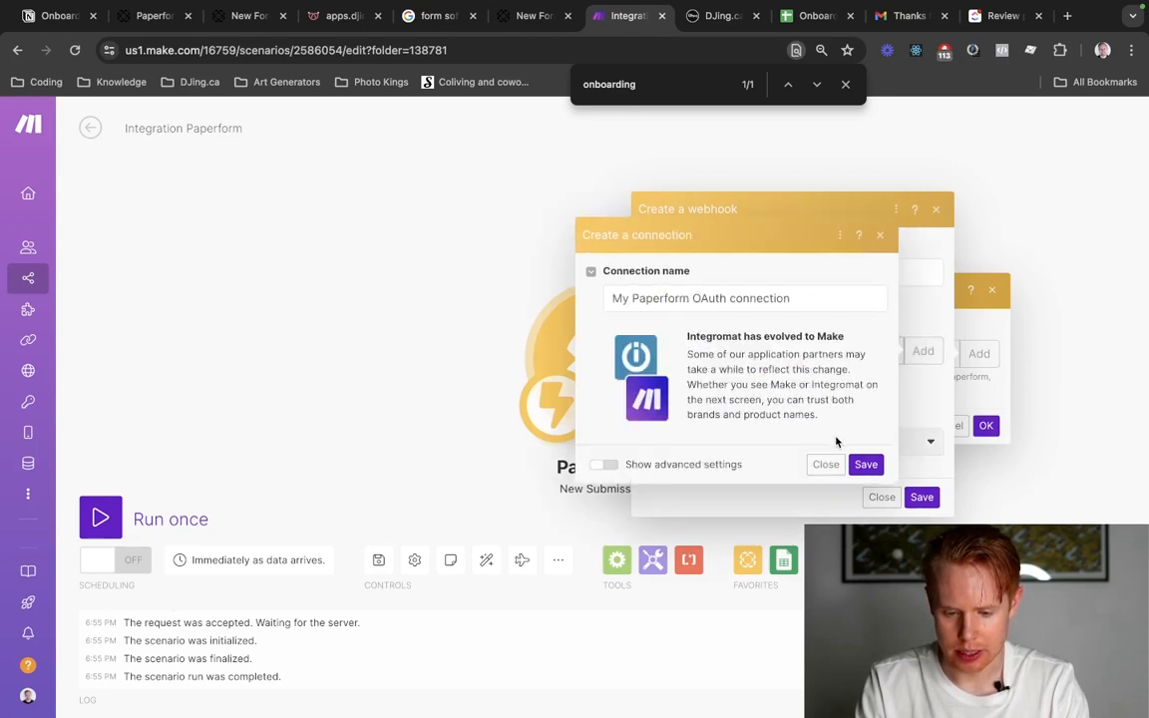
left_click(866, 464)
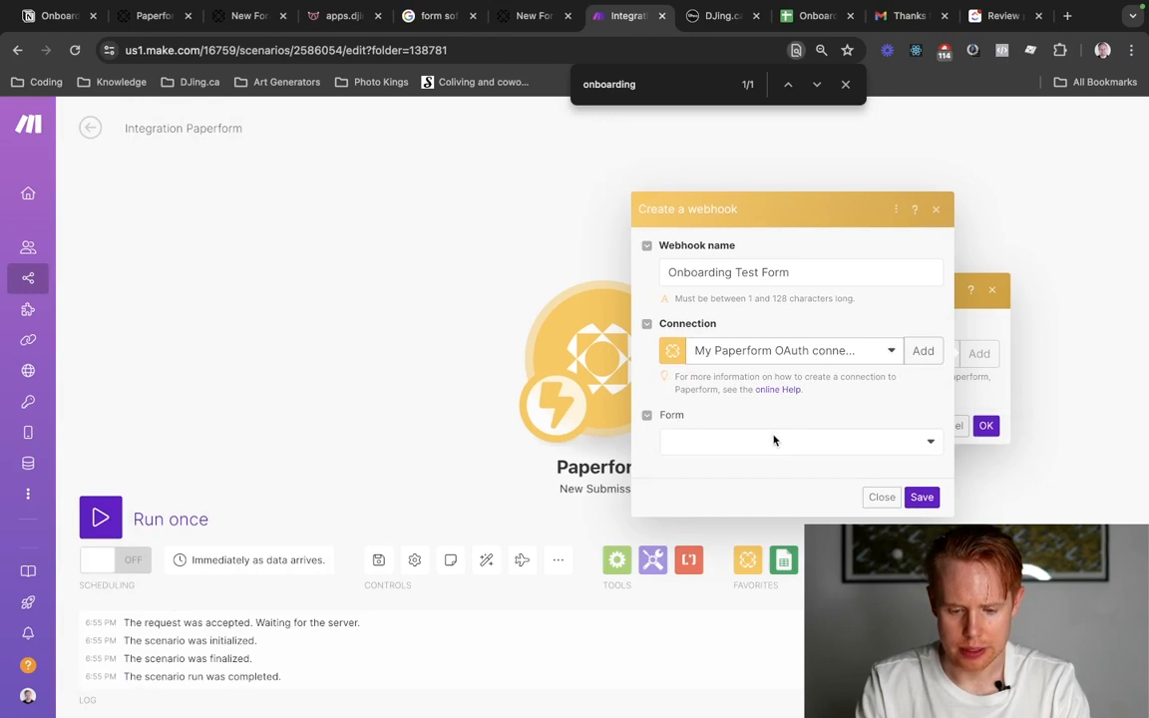
Choose the Untitled form (94rvga3i.paperform.co) for the webhook, save it, and confirm the Paperform module's settings.
left_click(766, 446)
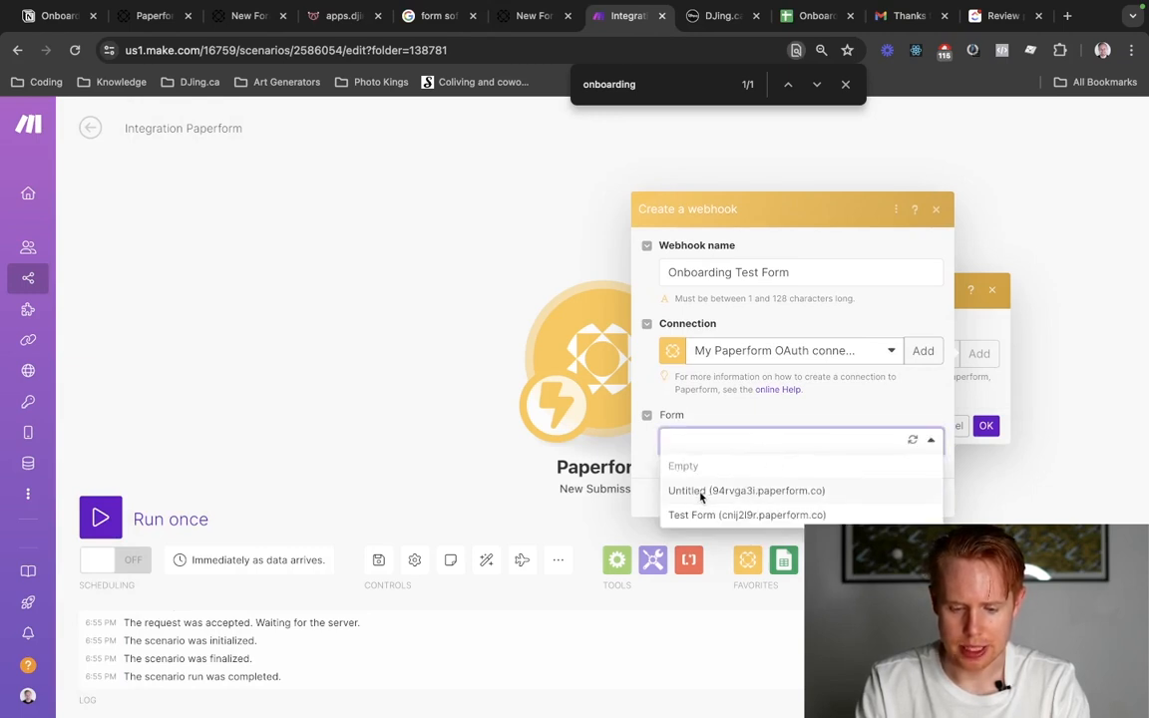
left_click(702, 492)
left_click(916, 499)
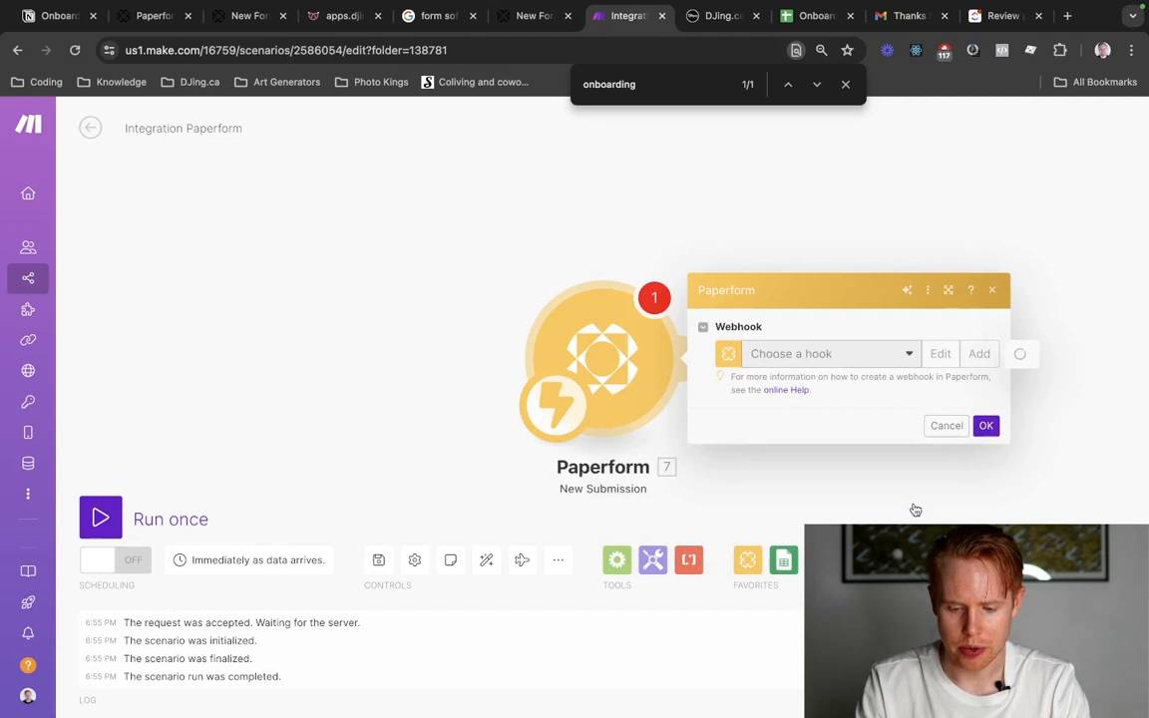
left_click(986, 447)
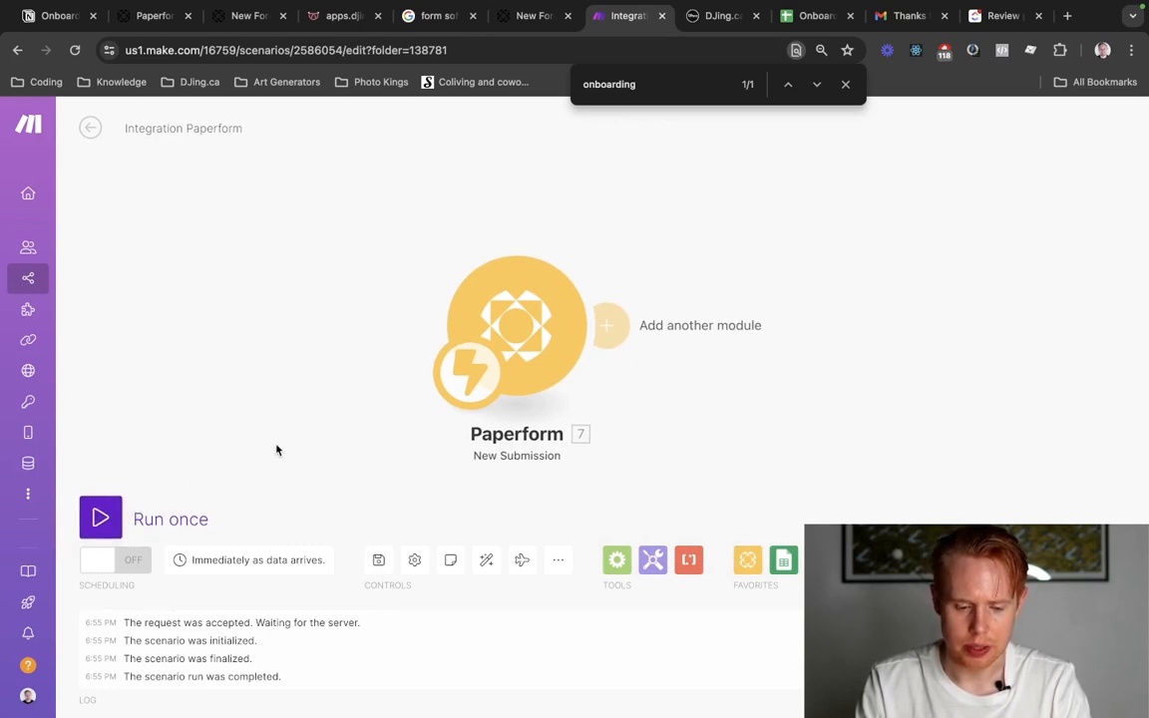
Run the scenario once so it listens for a submission, and return to the live Paperform form.
left_click(100, 518)
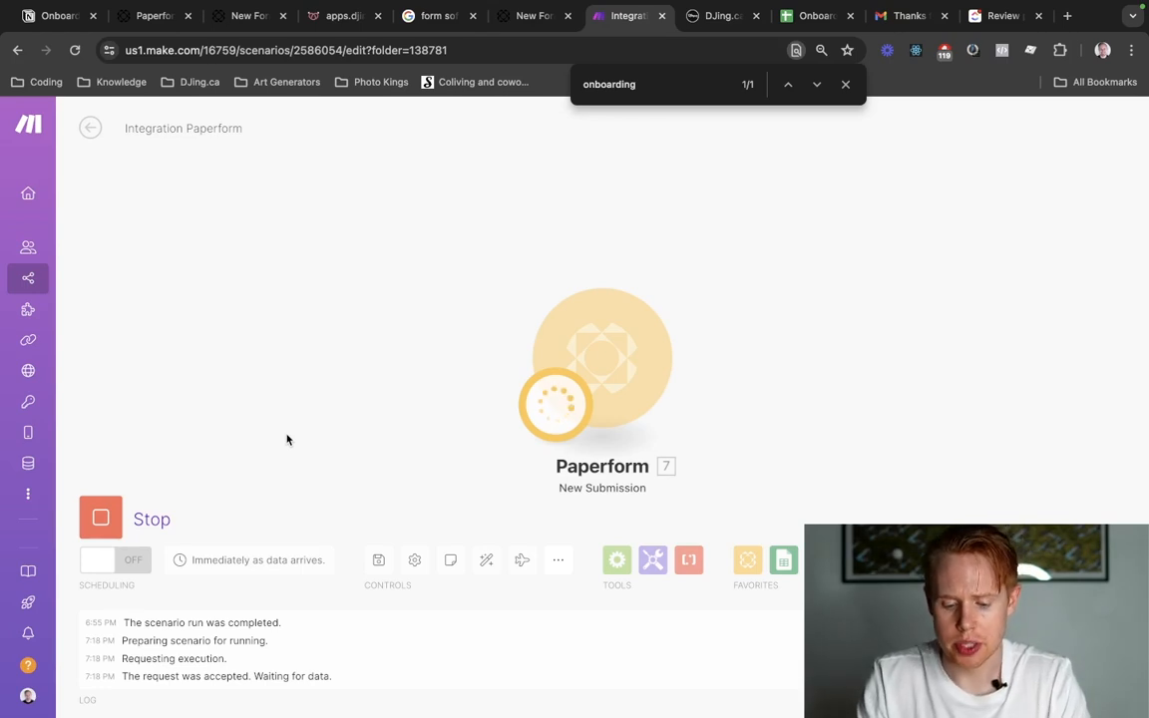
key("ctrl+shift+Tab")
key("Return")
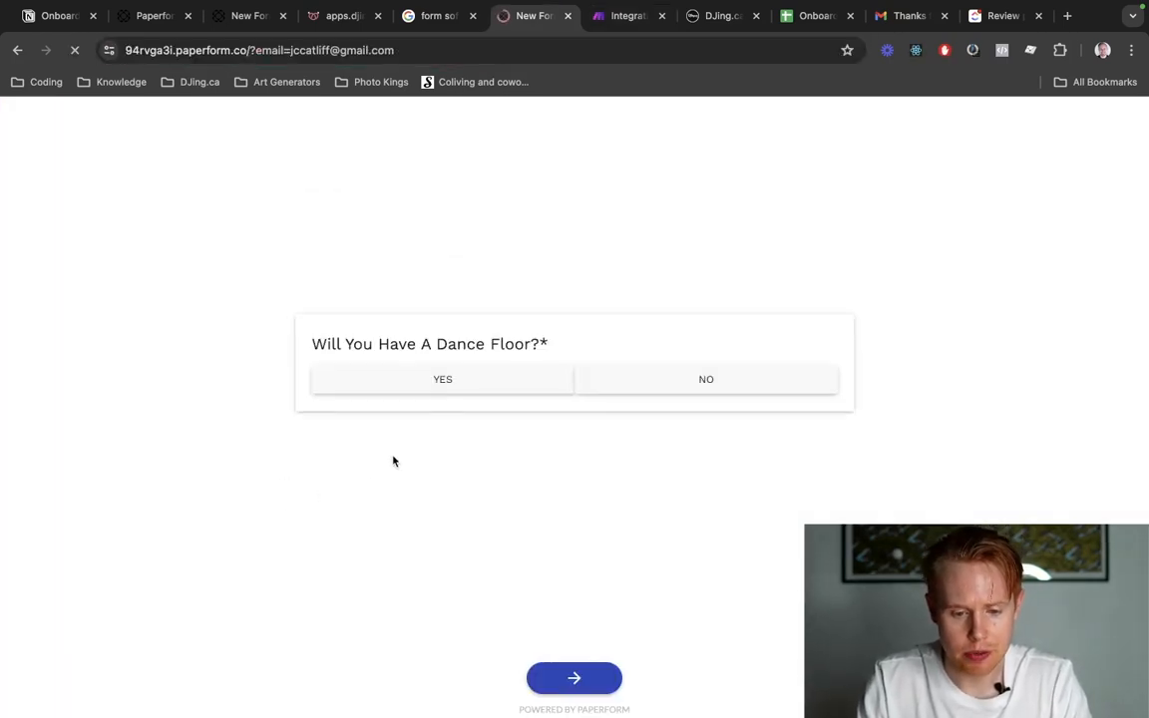
Answer Yes to the dance floor question, select Subwoofer with a quantity of 2, and continue to the following page.
left_click(445, 381)
left_click(551, 428)
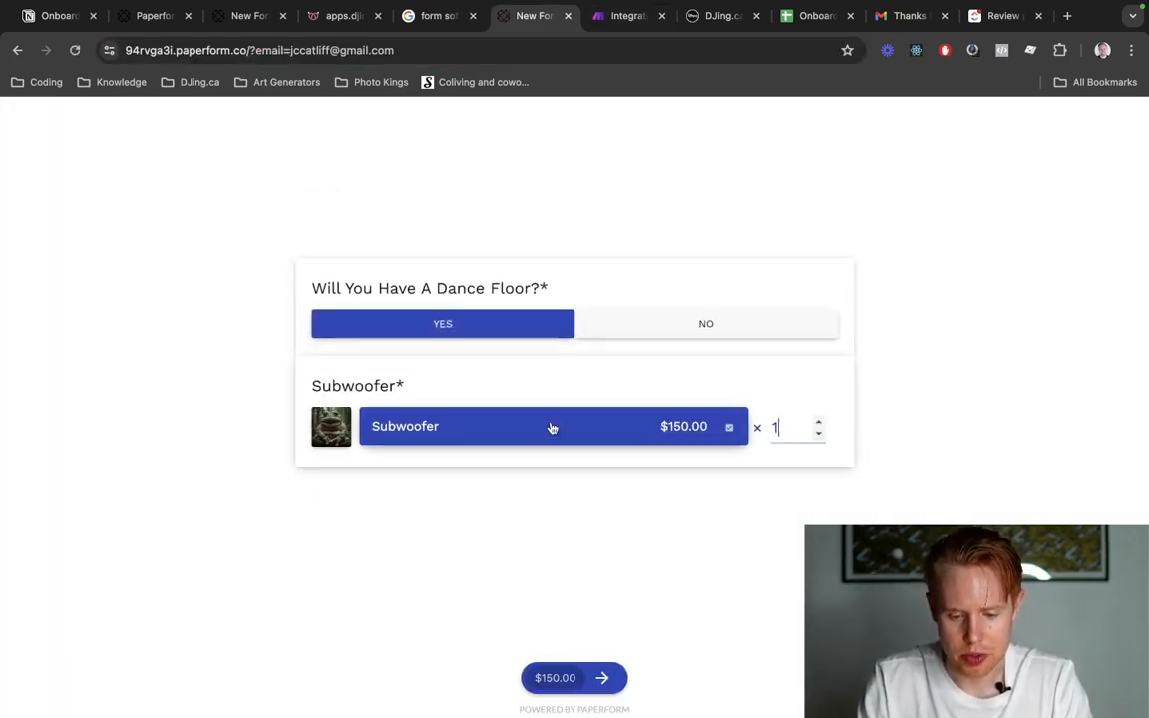
type("2")
left_click(577, 678)
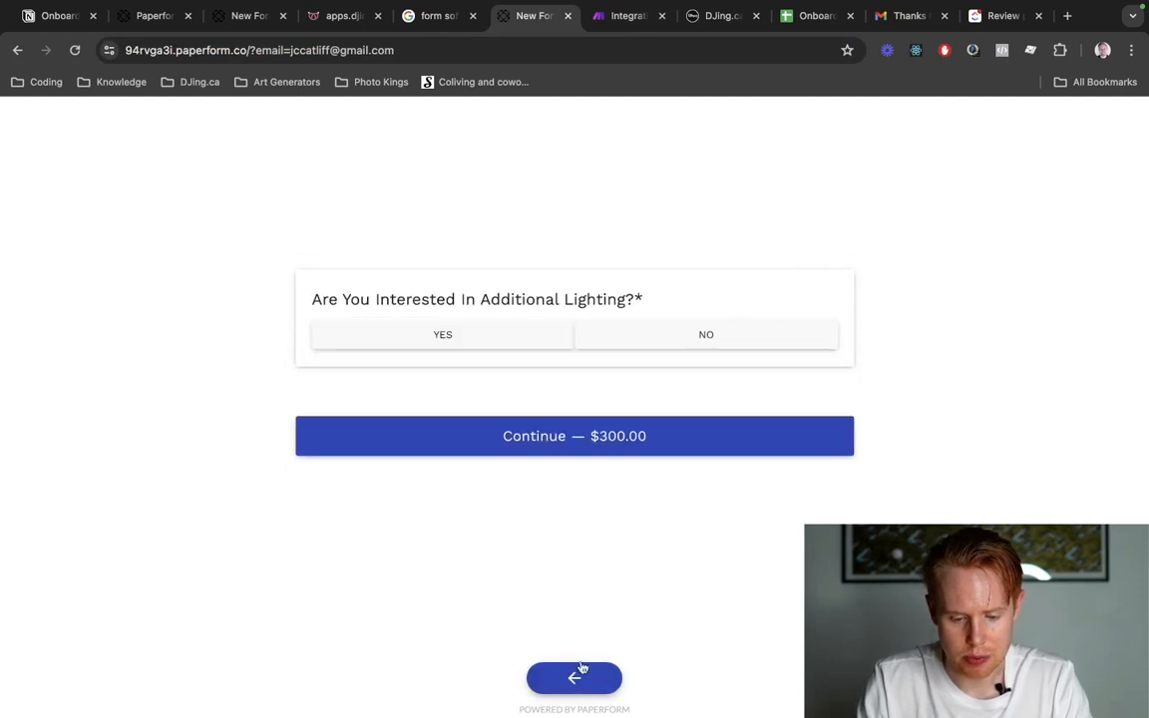
Answer Yes to the additional lighting question and select Uplighting with a quantity of 4.
left_click(495, 333)
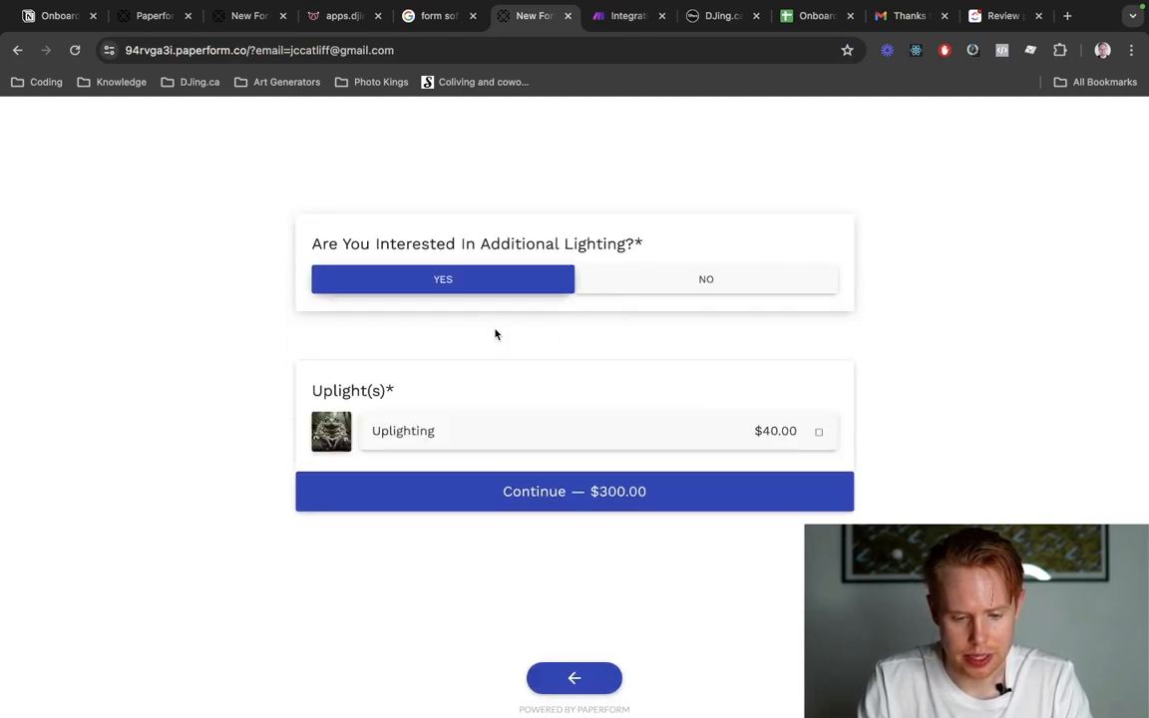
left_click(769, 427)
type("4")
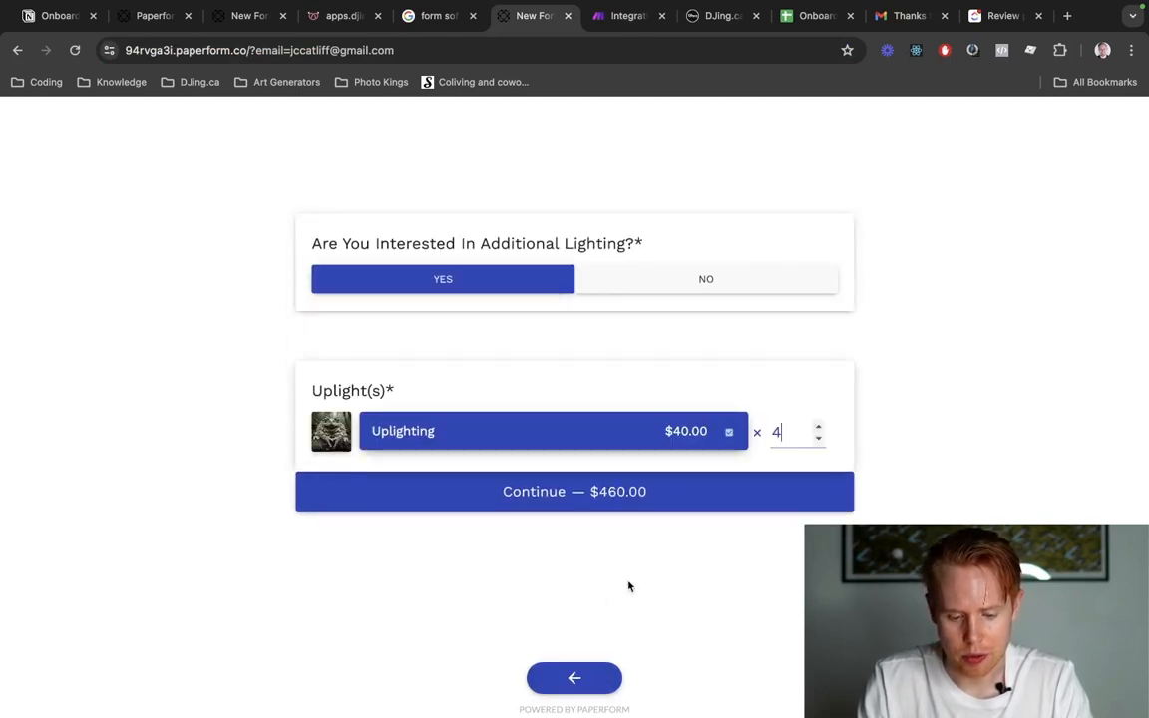
Continue to payment, enter Test as the name on card, fill in the test card number, expiry and CVC, and submit the form.
left_click(637, 494)
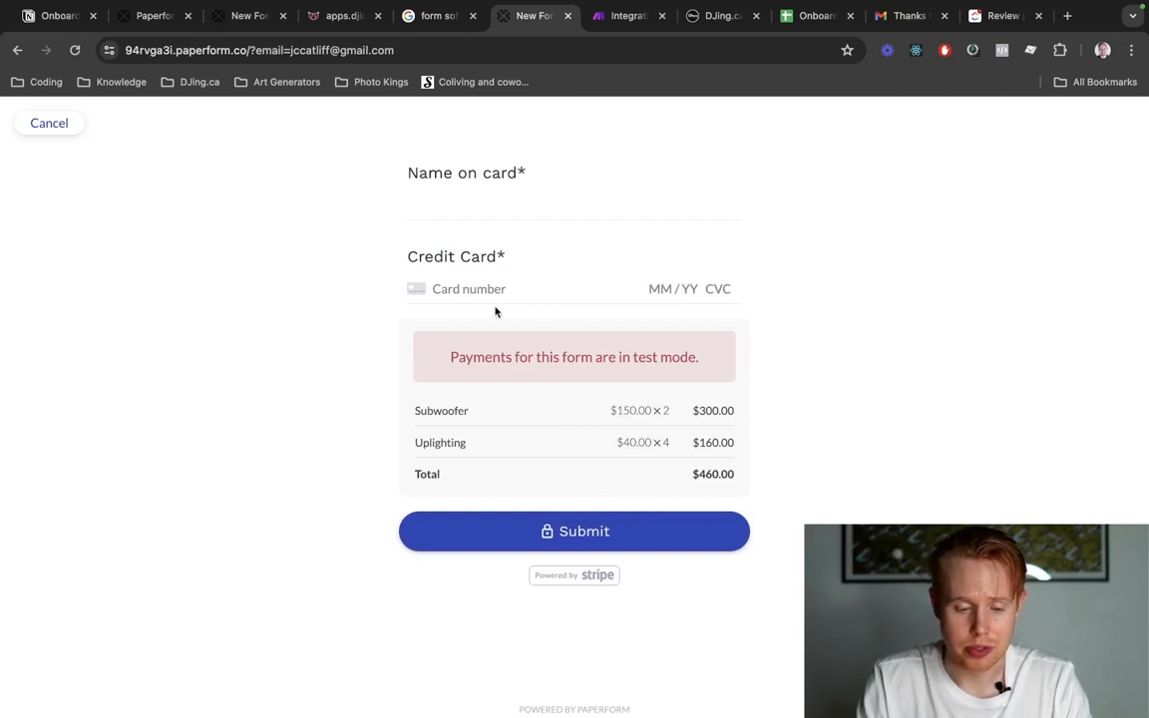
left_click(462, 189)
type("Test")
key("Tab")
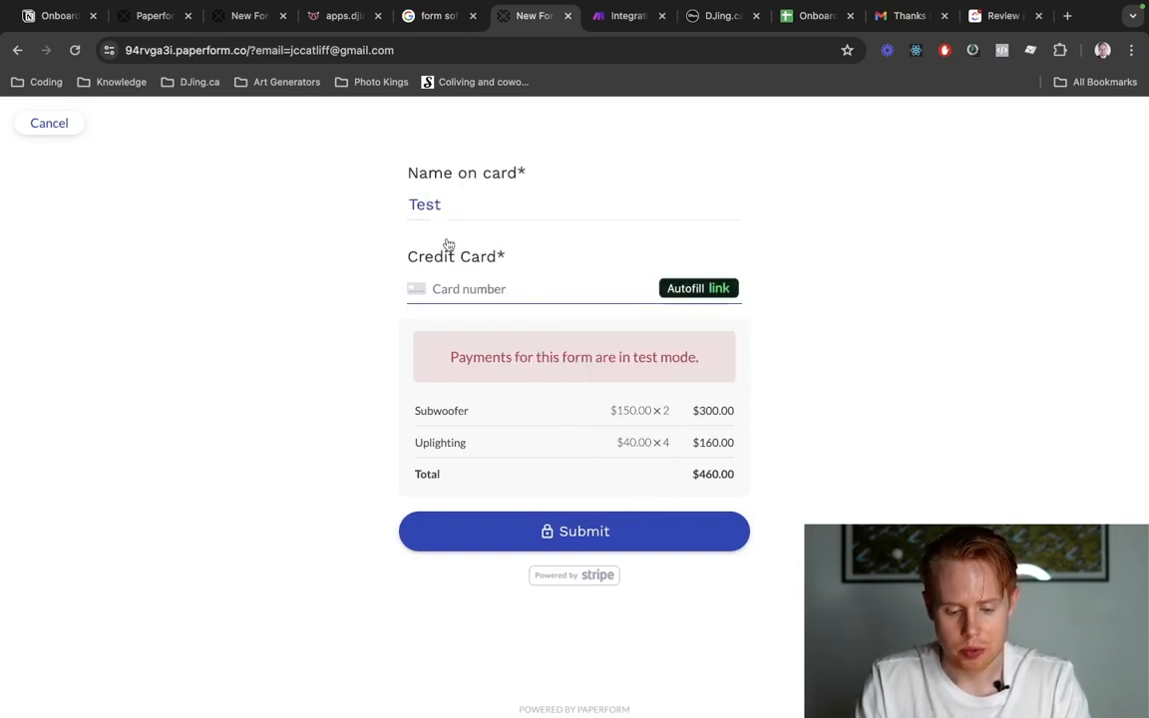
type("4242 4242 4242 4242 04 / 31")
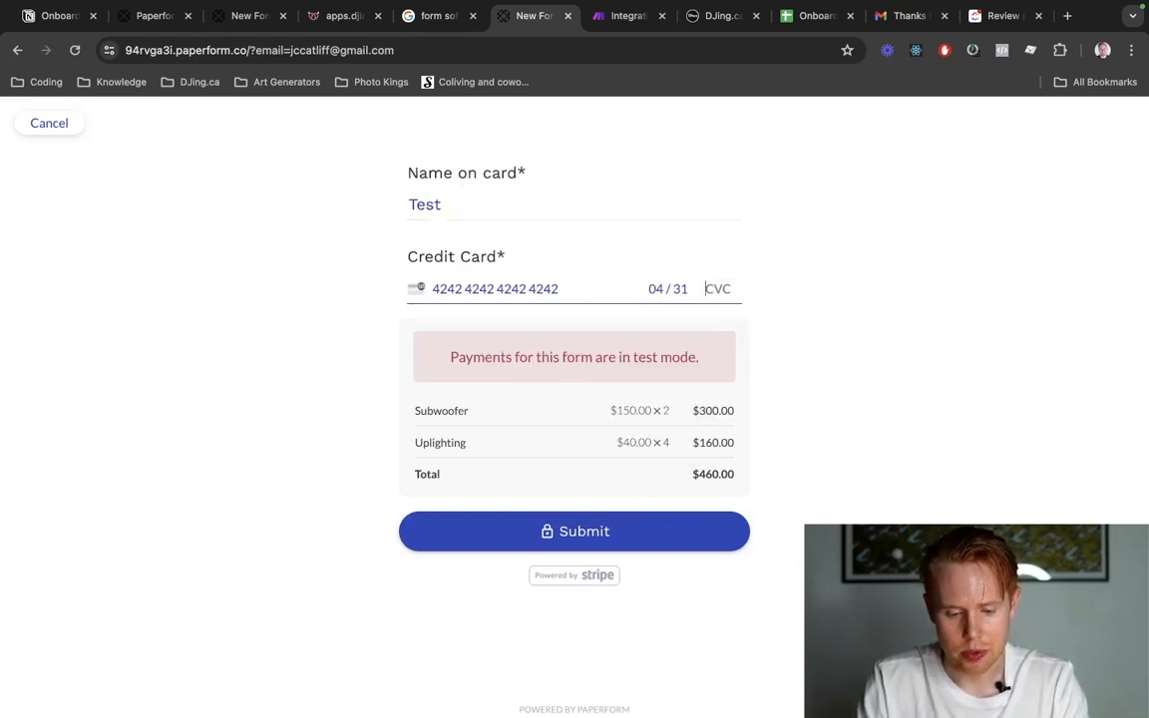
key("Tab")
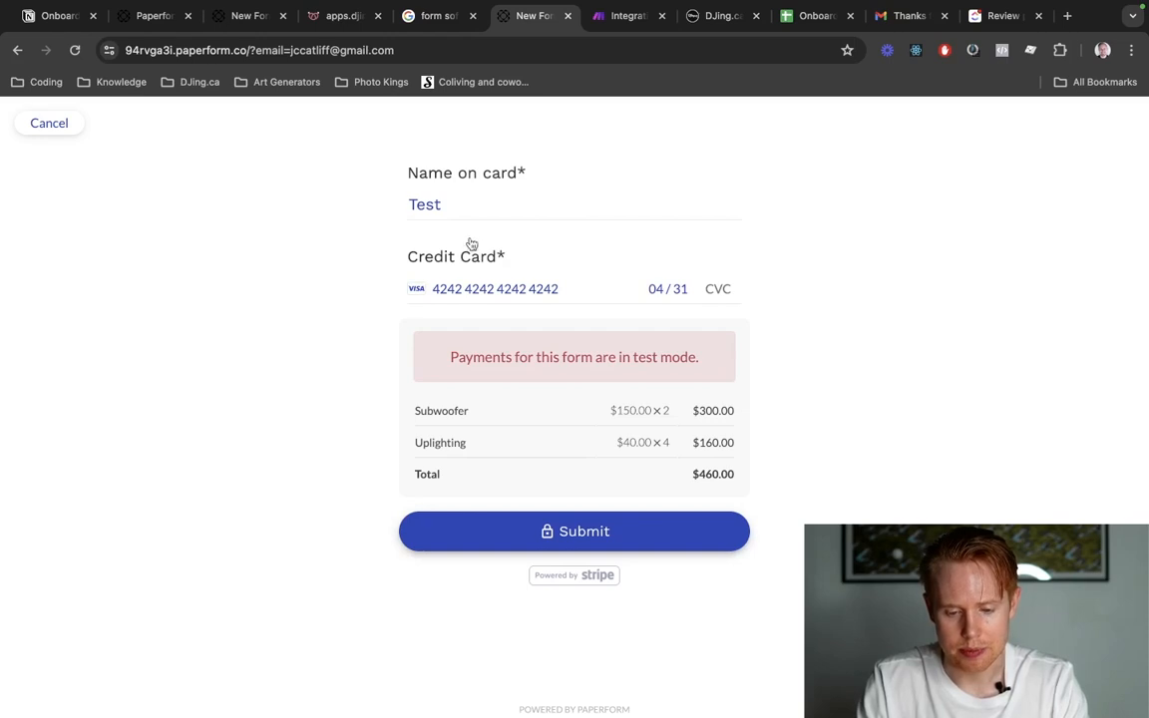
key("shift+Tab")
type("424")
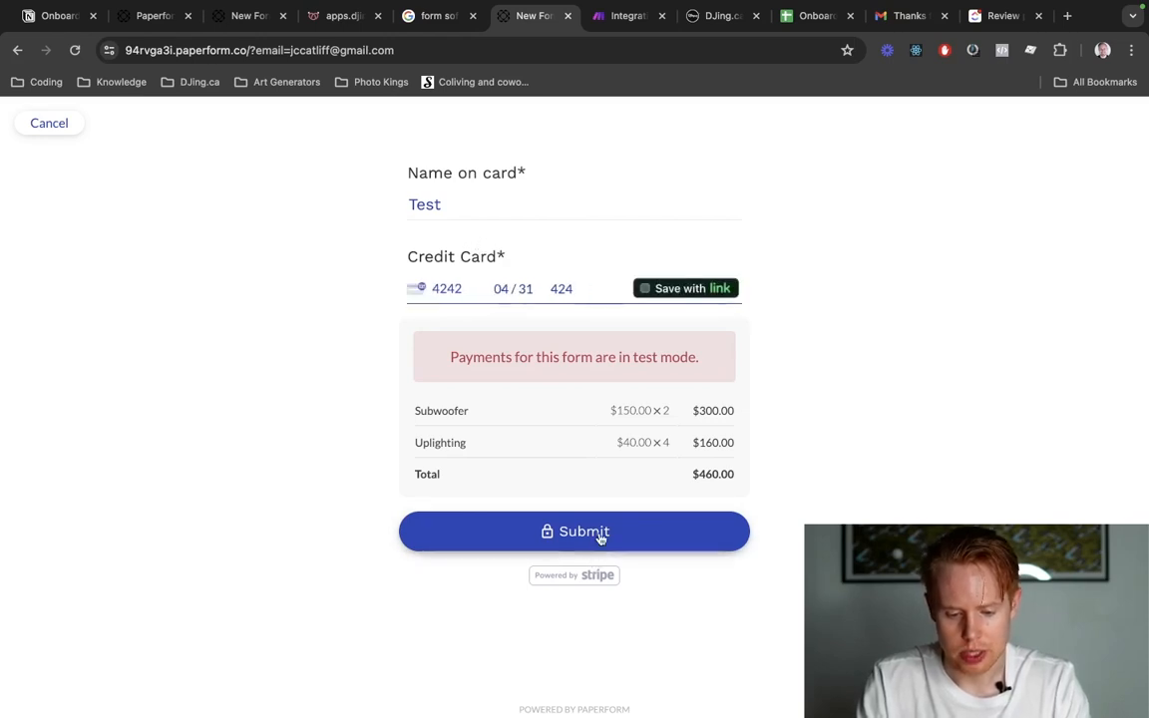
left_click(601, 537)
Switch to the Make scenario and review the full output bundle received by the Paperform module.
key("ctrl+Tab")
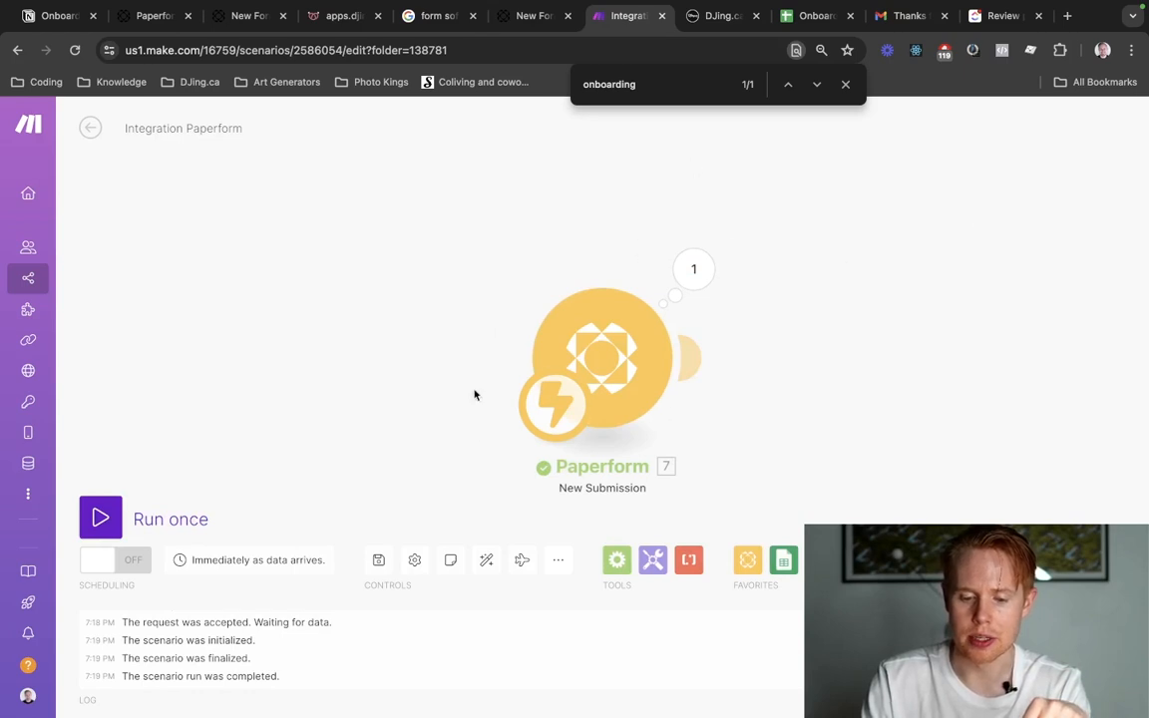
left_click(691, 275)
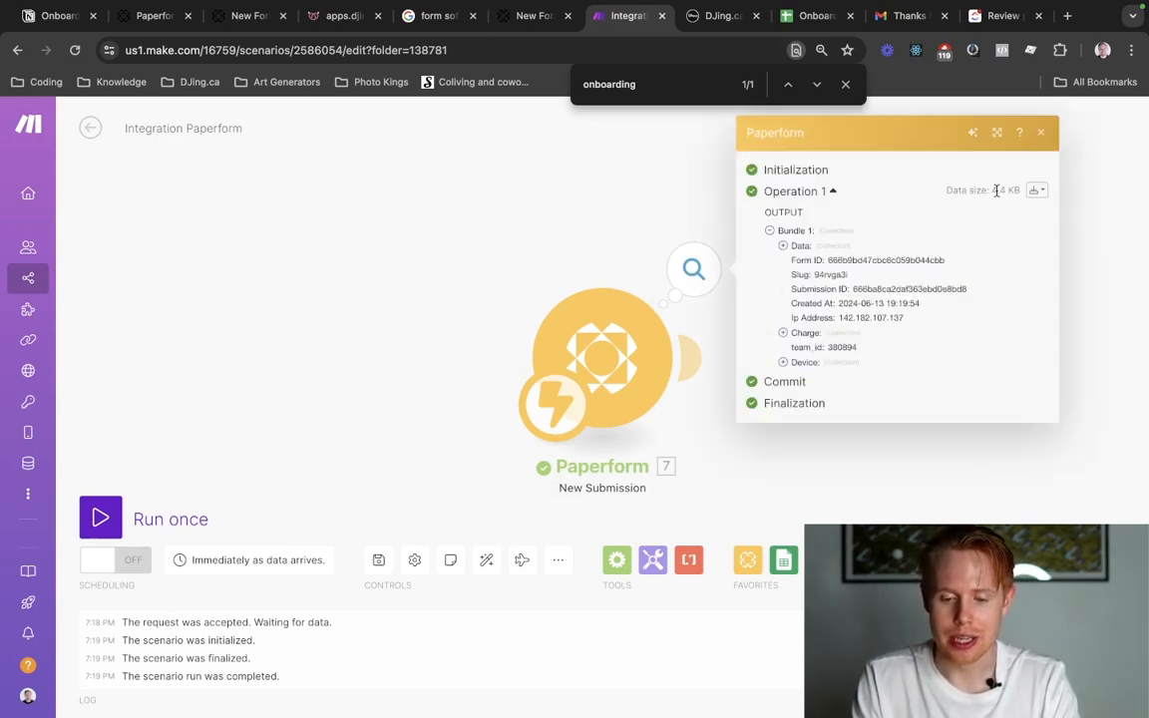
left_click(1036, 190)
left_click(938, 238)
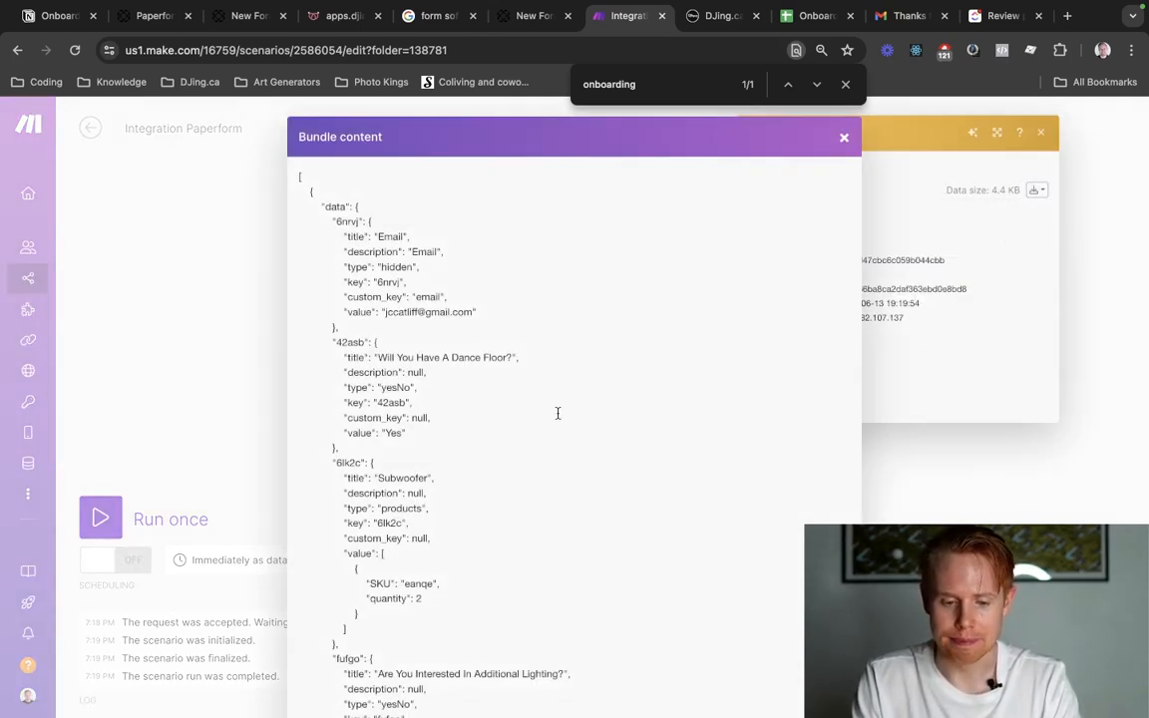
scroll(499, 374, "down", 5)
scroll(502, 376, "up", 3)
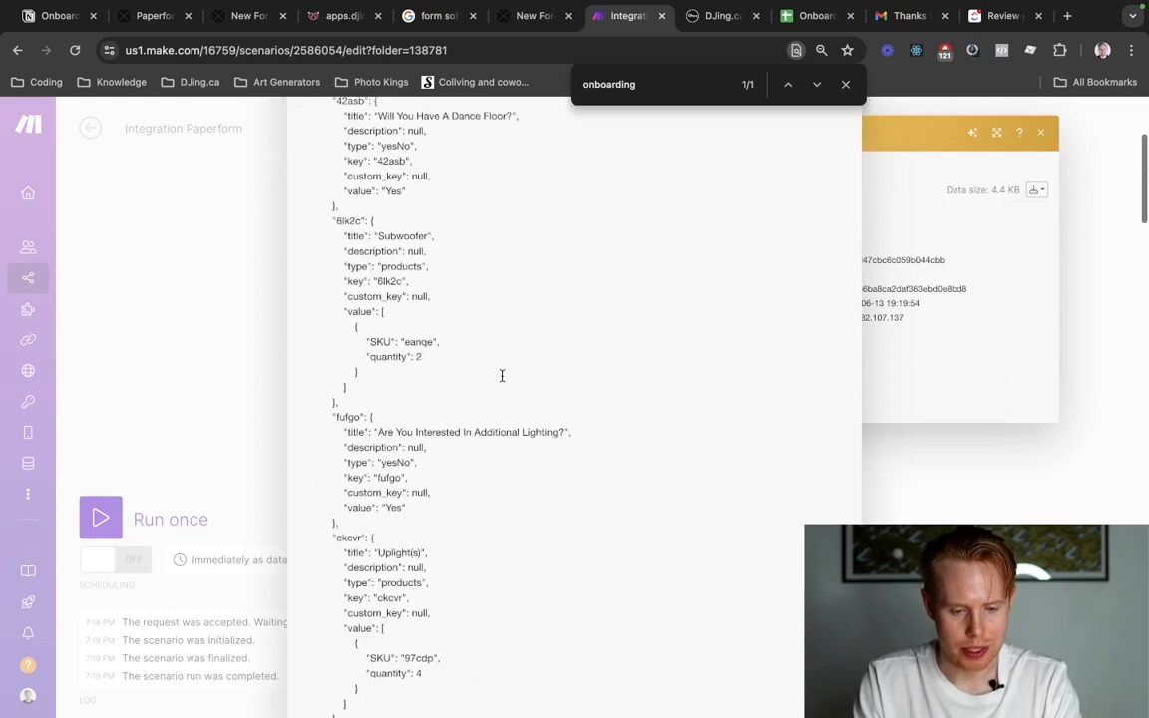
scroll(502, 375, "up", 3)
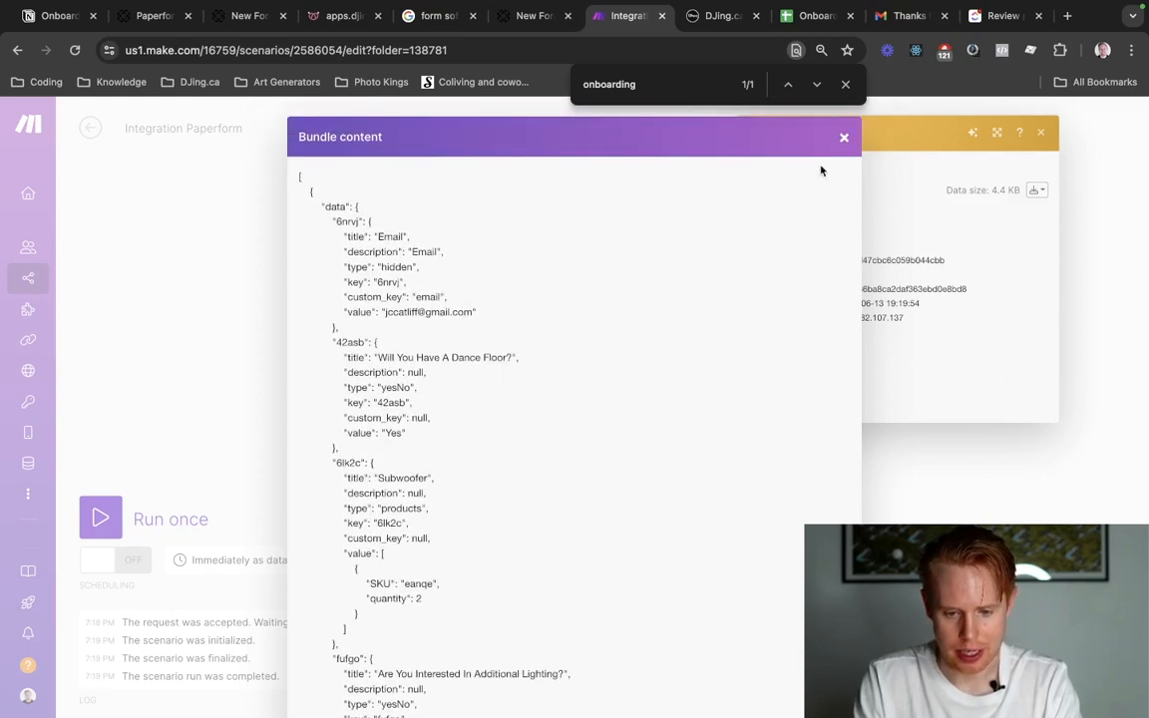
left_click(844, 138)
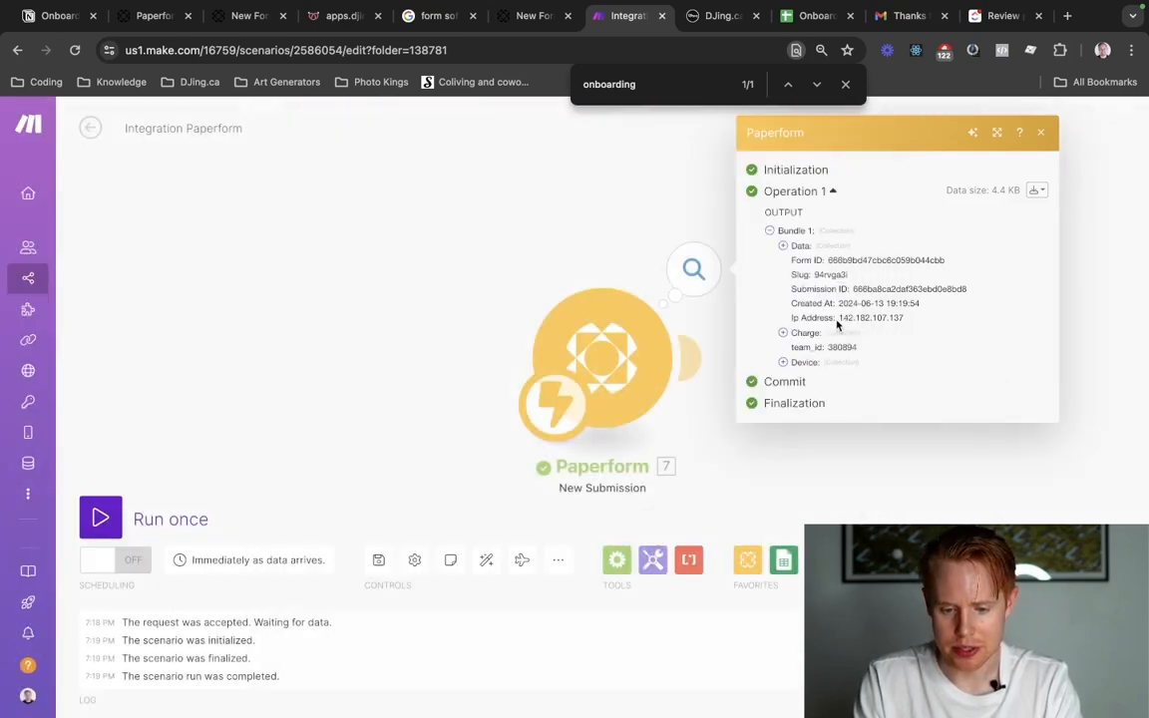
Expand the charge's product collections in the Paperform output and examine the subwoofer's summary, quantity and total.
left_click(786, 333)
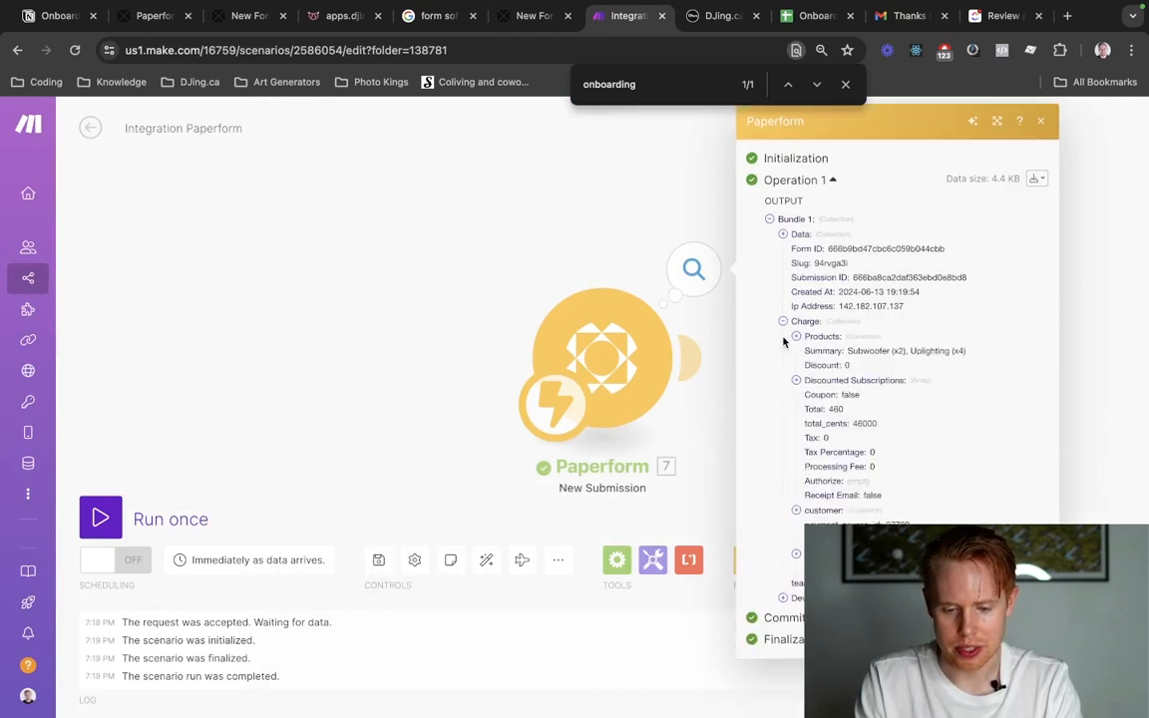
left_click(819, 339)
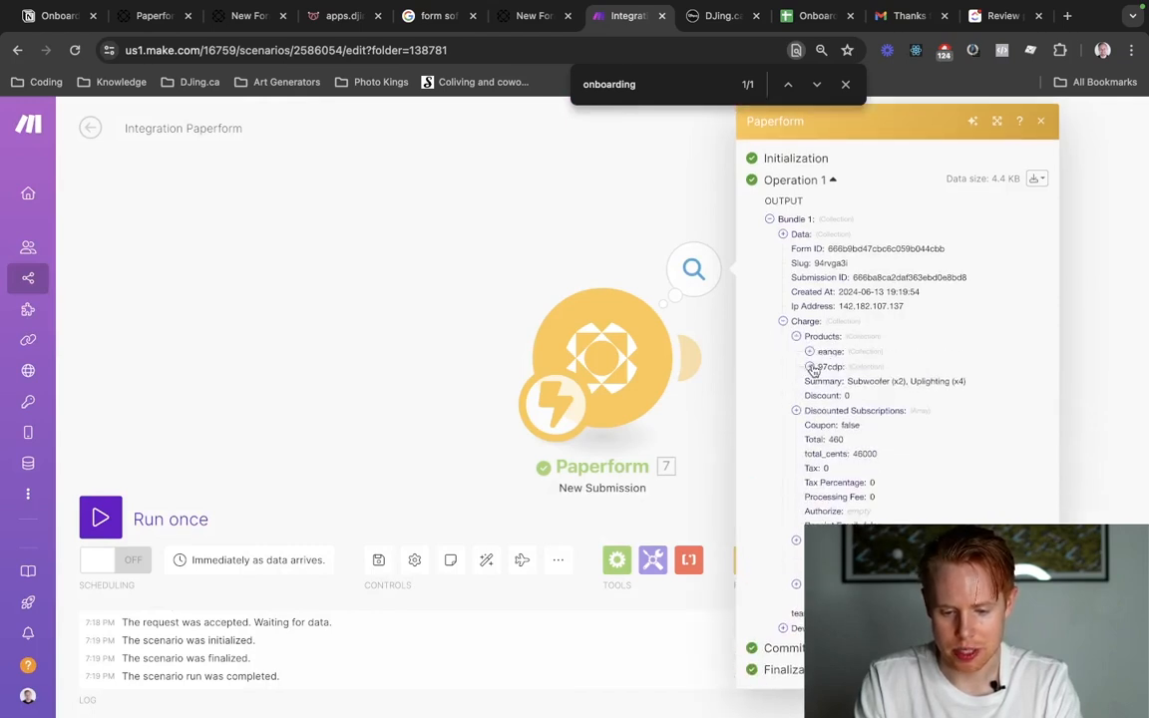
left_click(810, 368)
left_click(810, 352)
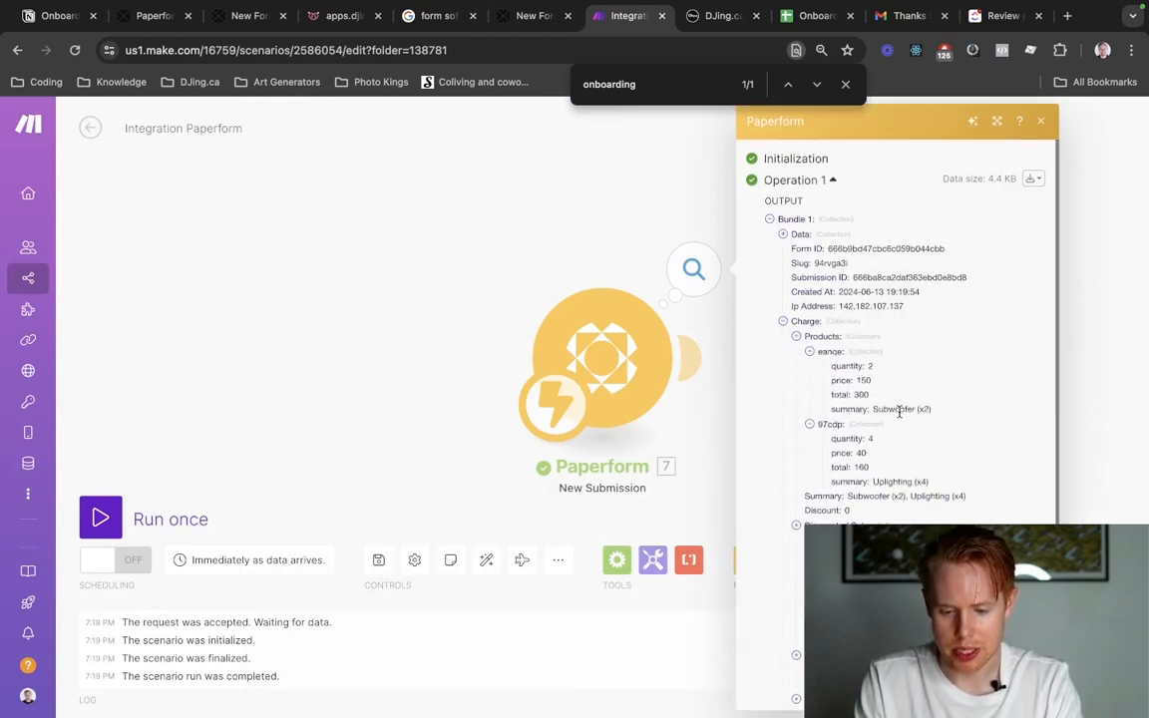
double_click(900, 410)
left_click(872, 366)
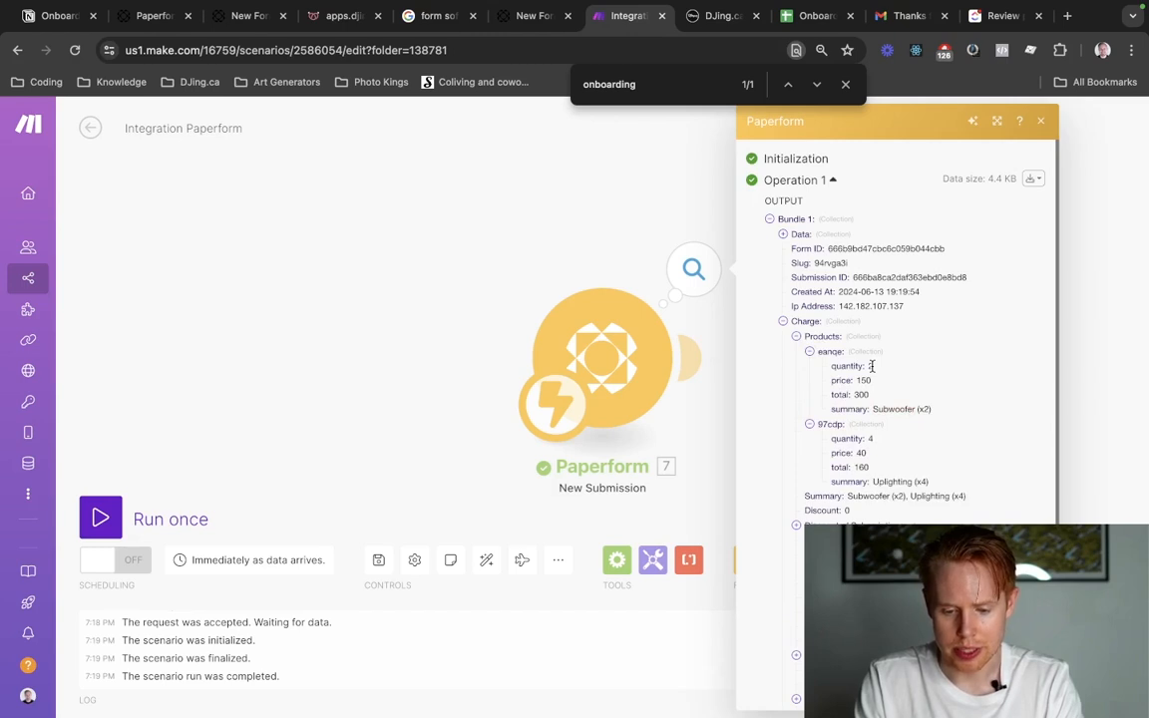
double_click(862, 395)
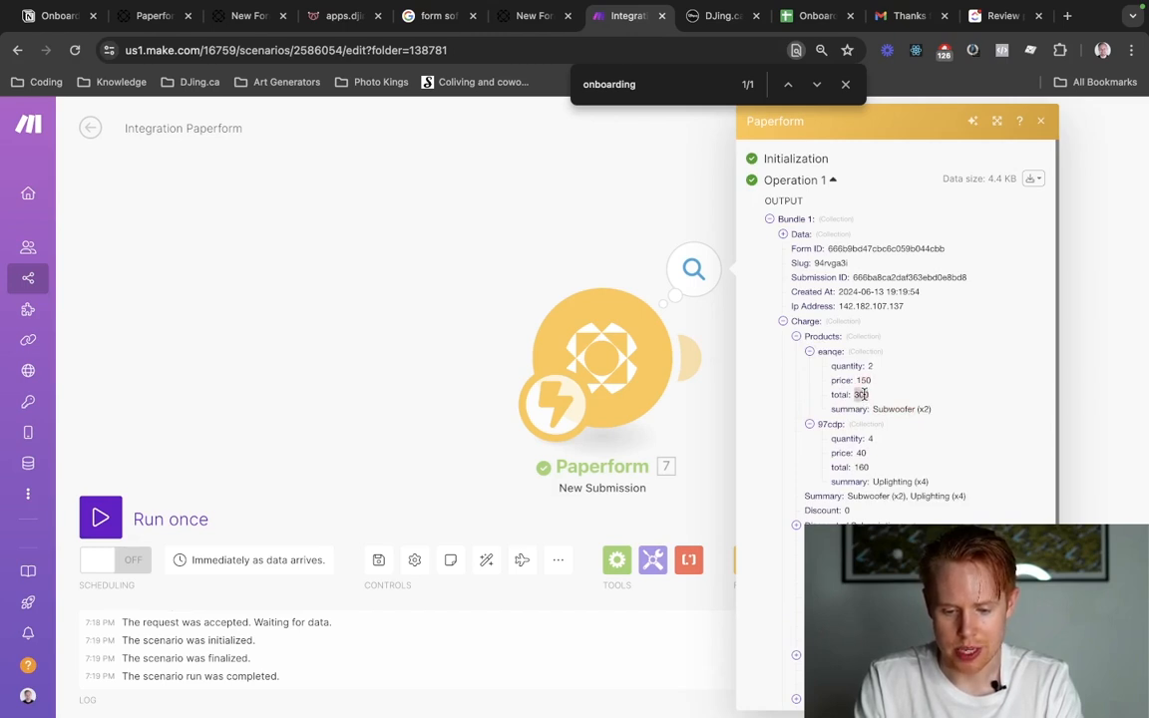
Examine the uplighting's summary, price and total alongside the overall charge summary, and close the Paperform output.
scroll(864, 396, "down", 2)
double_click(902, 397)
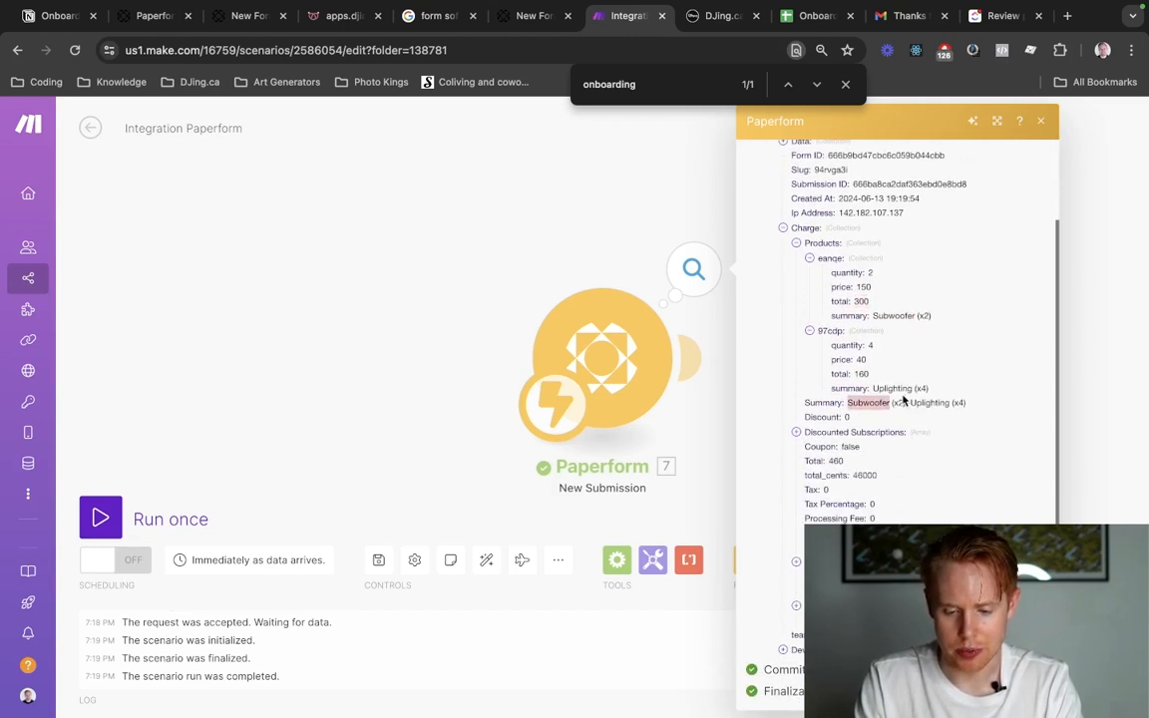
left_click(904, 383)
scroll(904, 387, "up", 5)
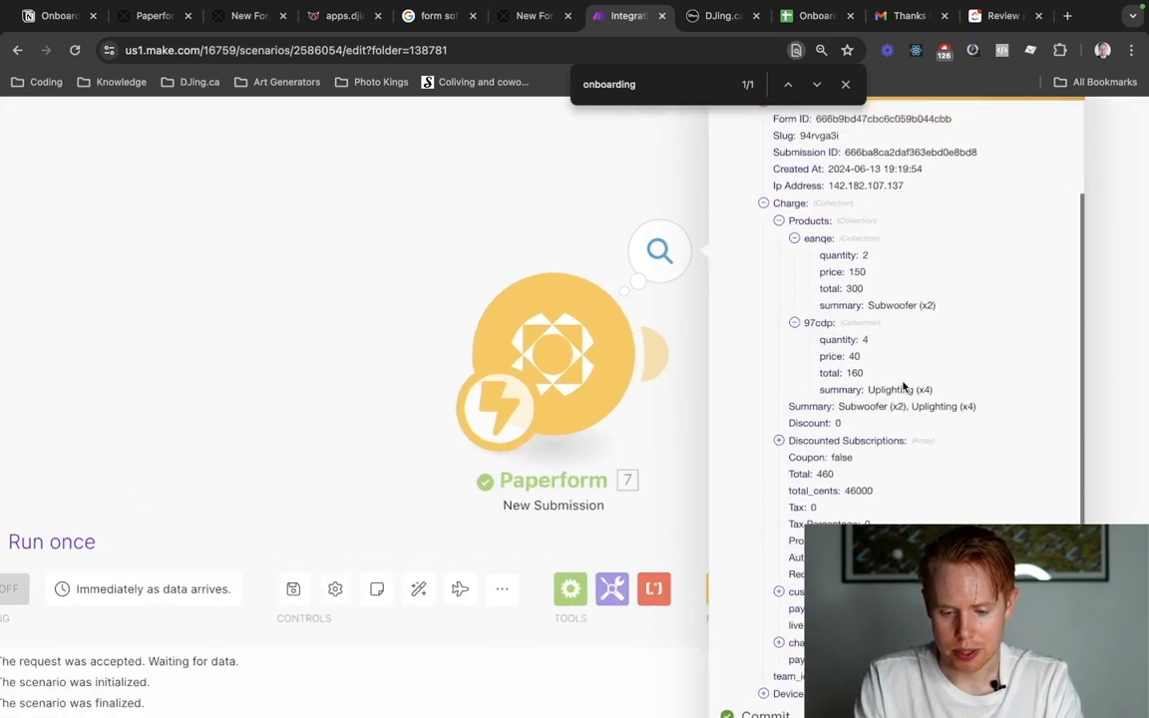
double_click(887, 396)
scroll(887, 396, "down", 1)
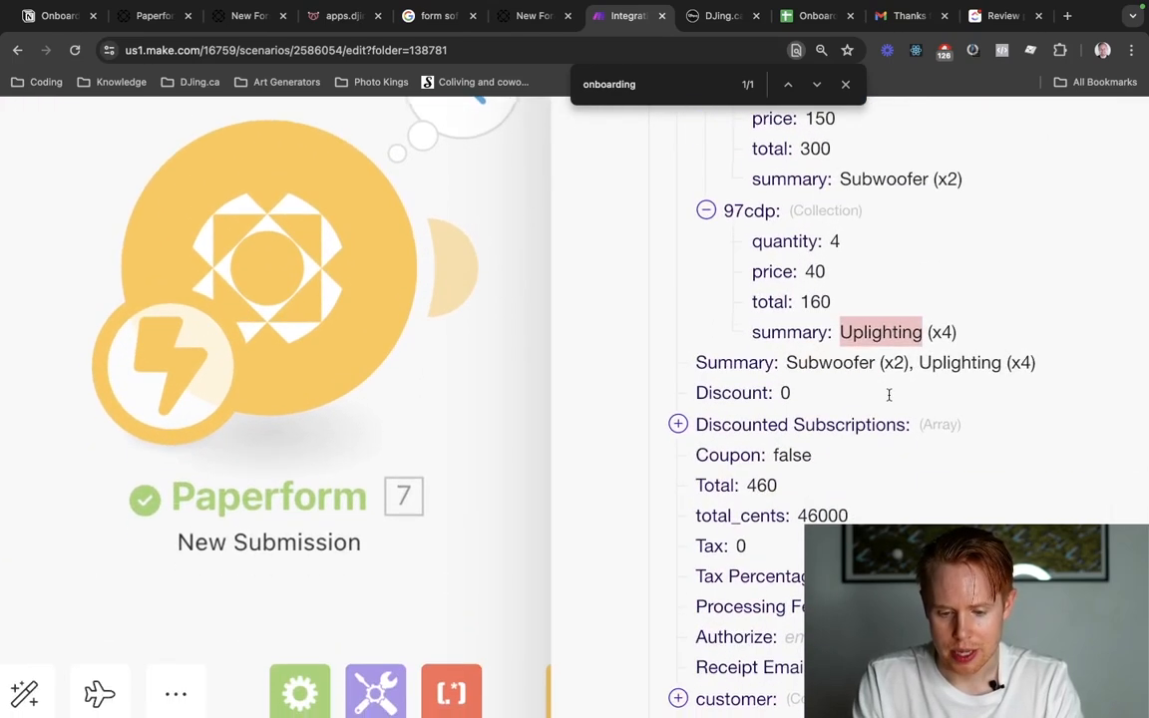
double_click(810, 274)
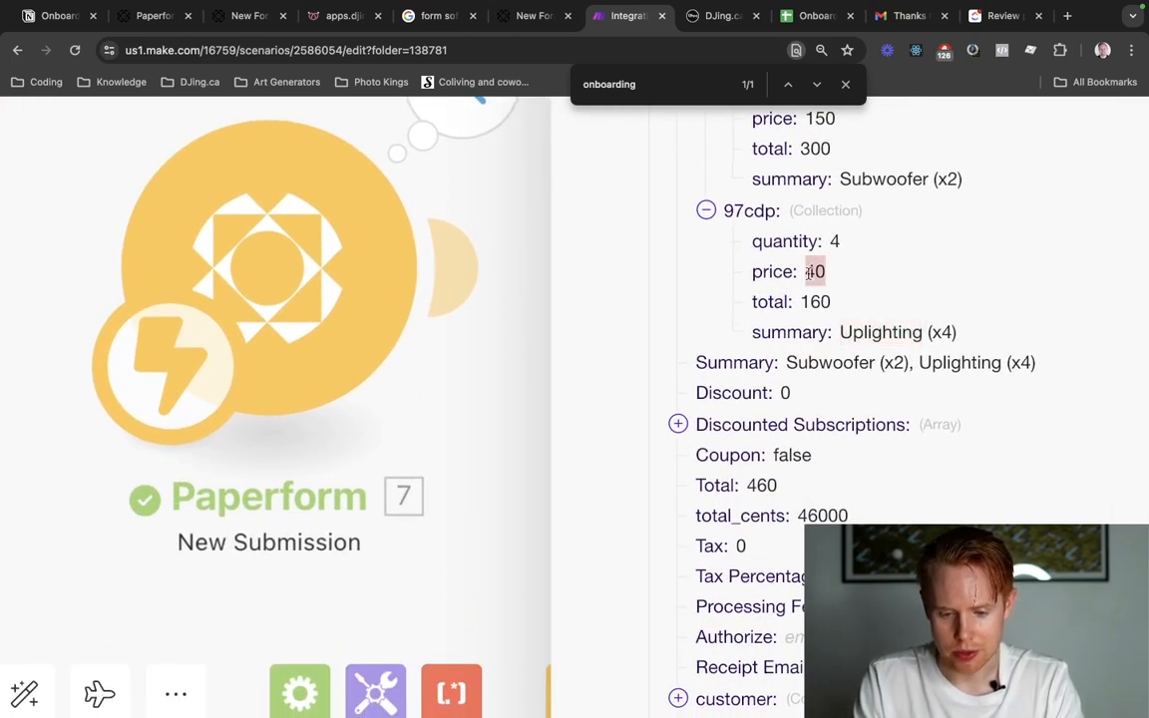
double_click(810, 303)
scroll(810, 304, "down", 5)
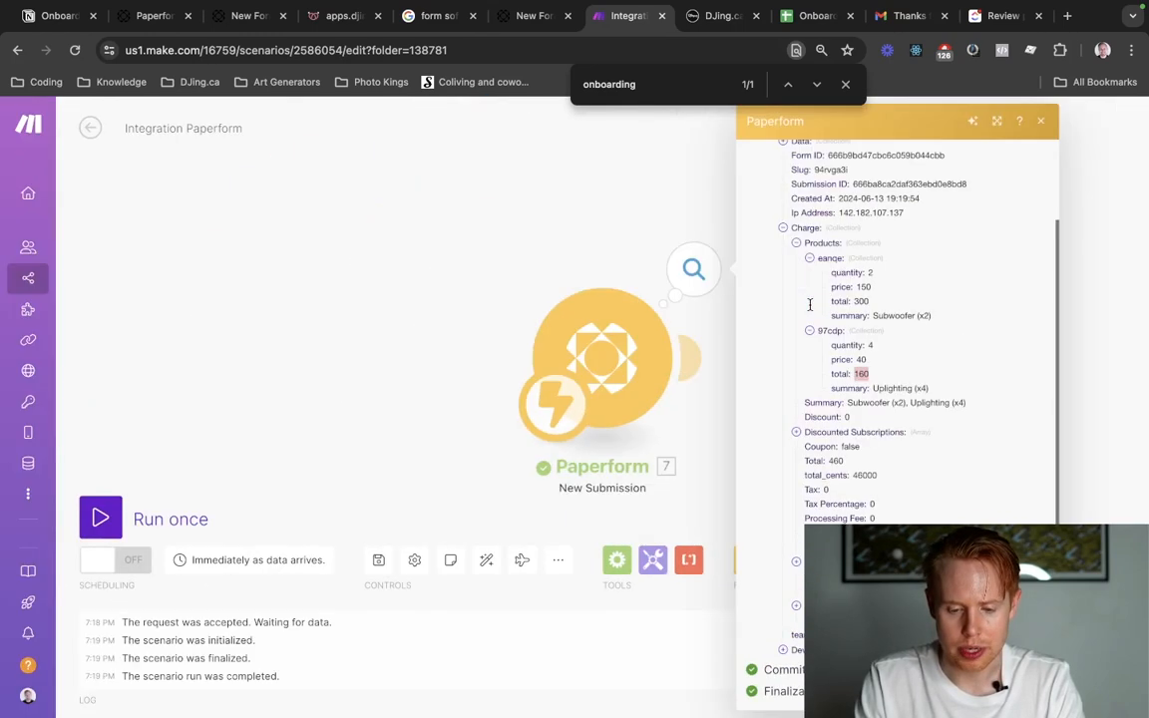
left_click(570, 274)
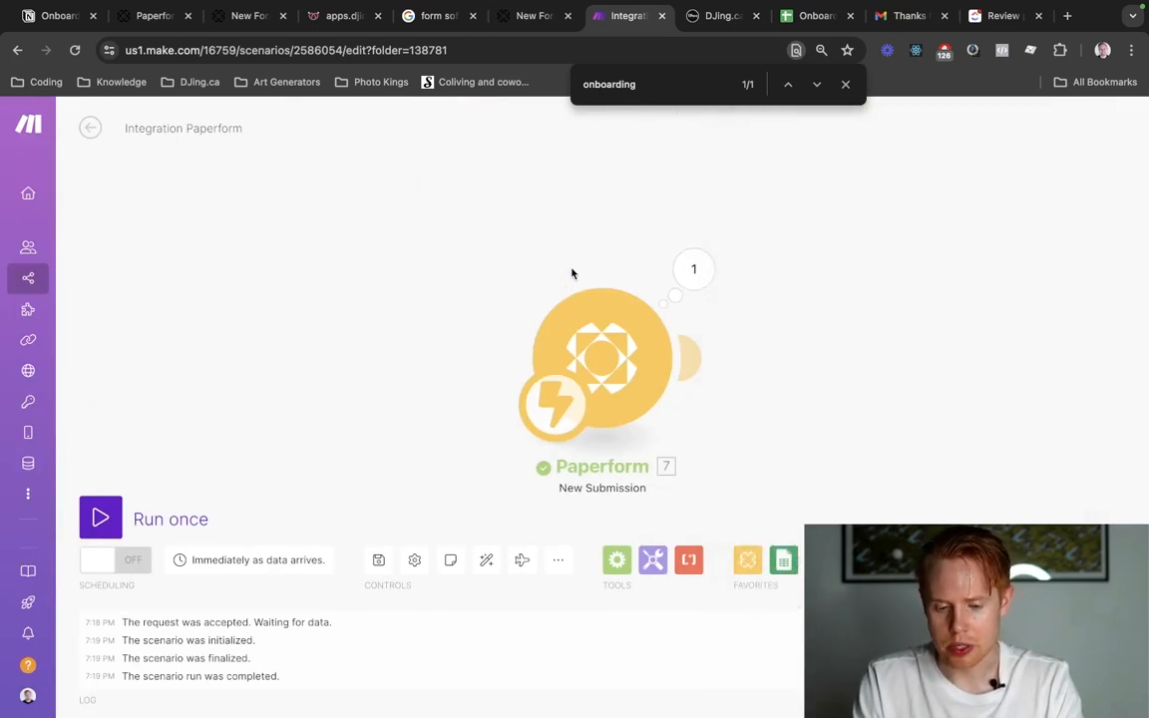
Add a JSON Parse JSON module after the Paperform module and dismiss its settings.
left_click(692, 367)
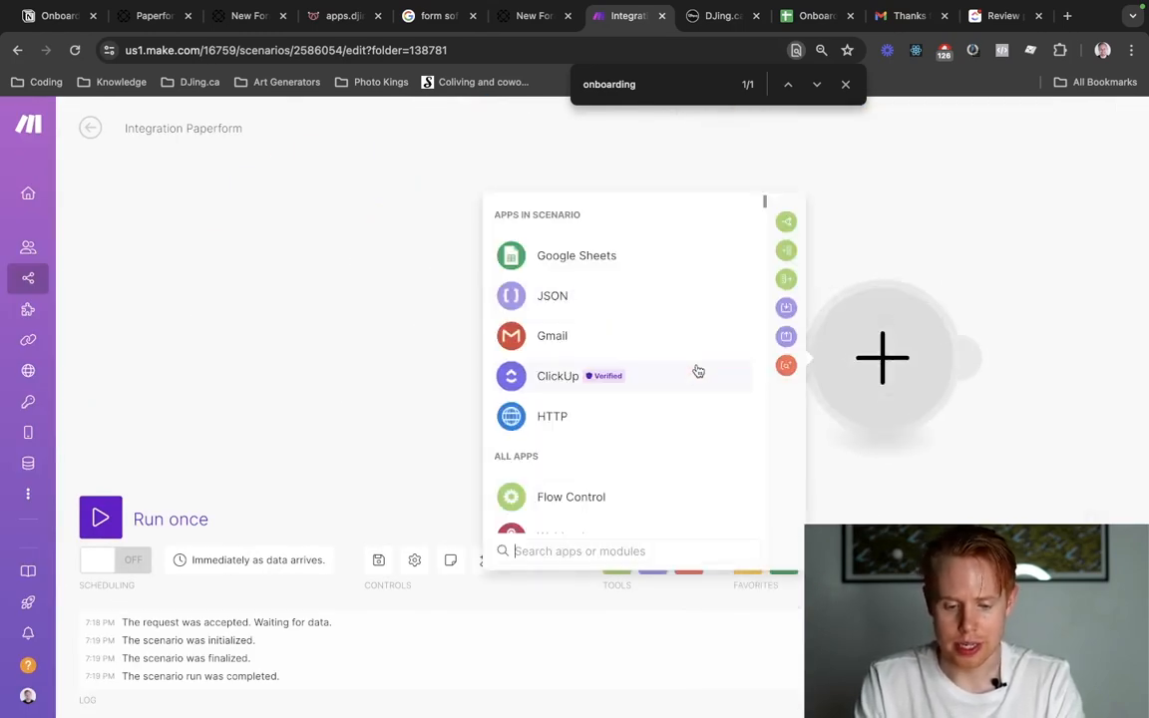
left_click(639, 314)
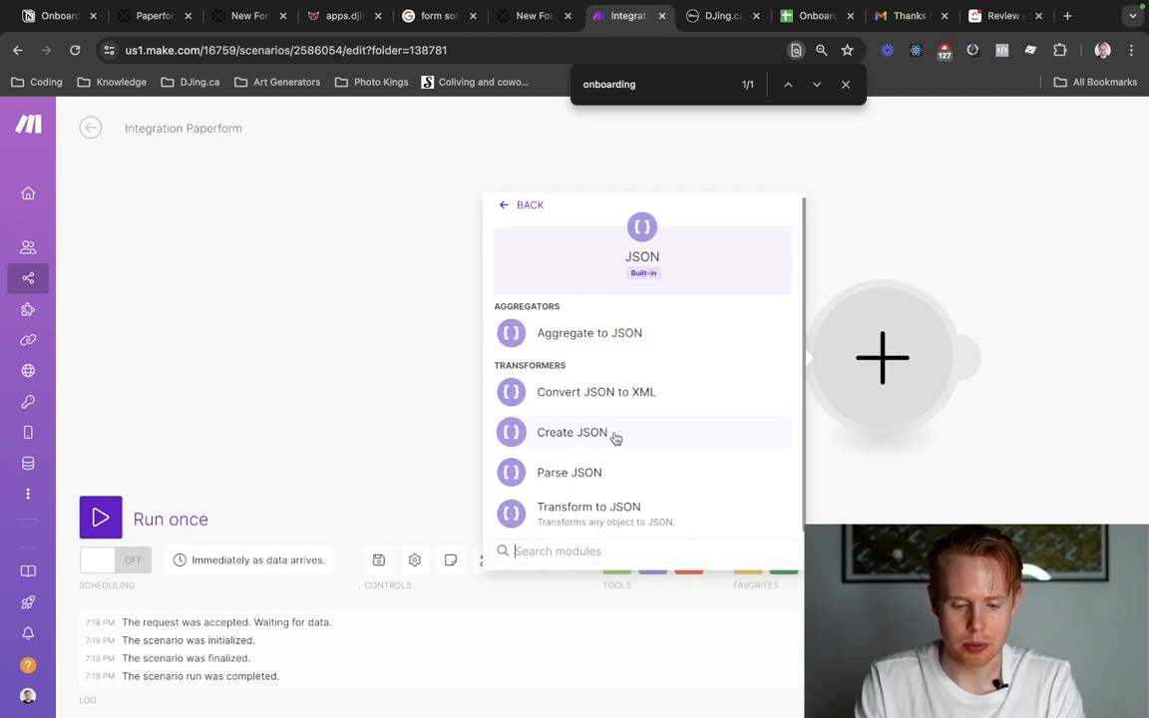
left_click(616, 475)
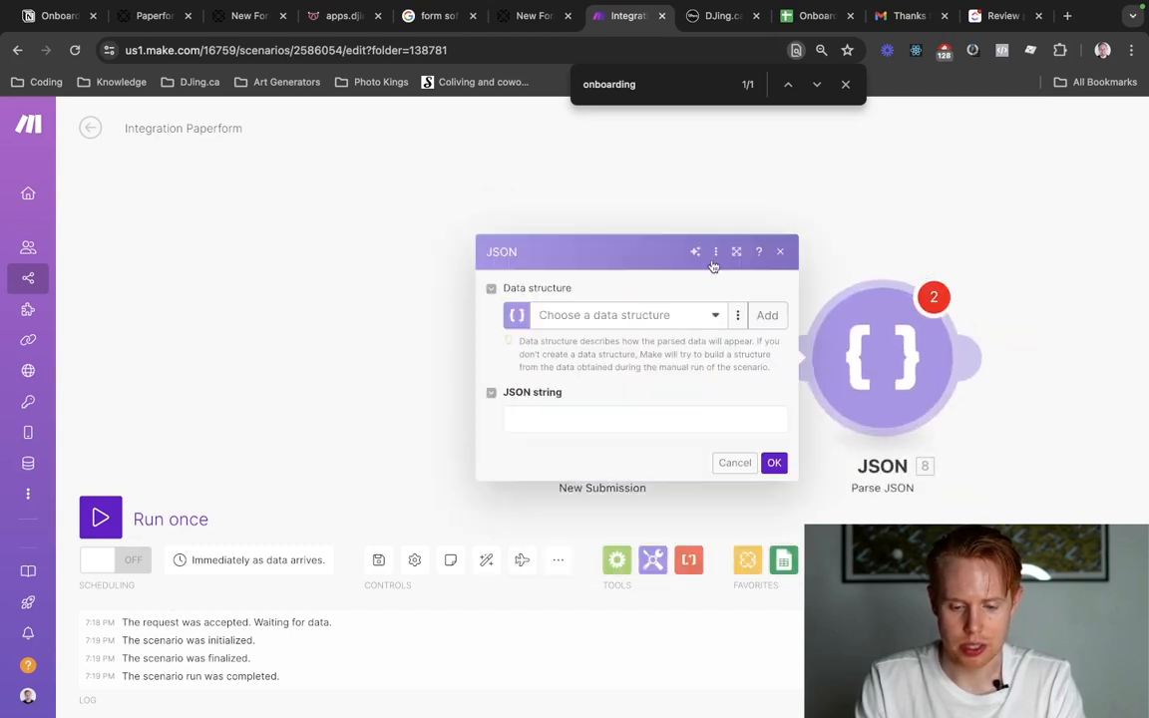
left_click(735, 461)
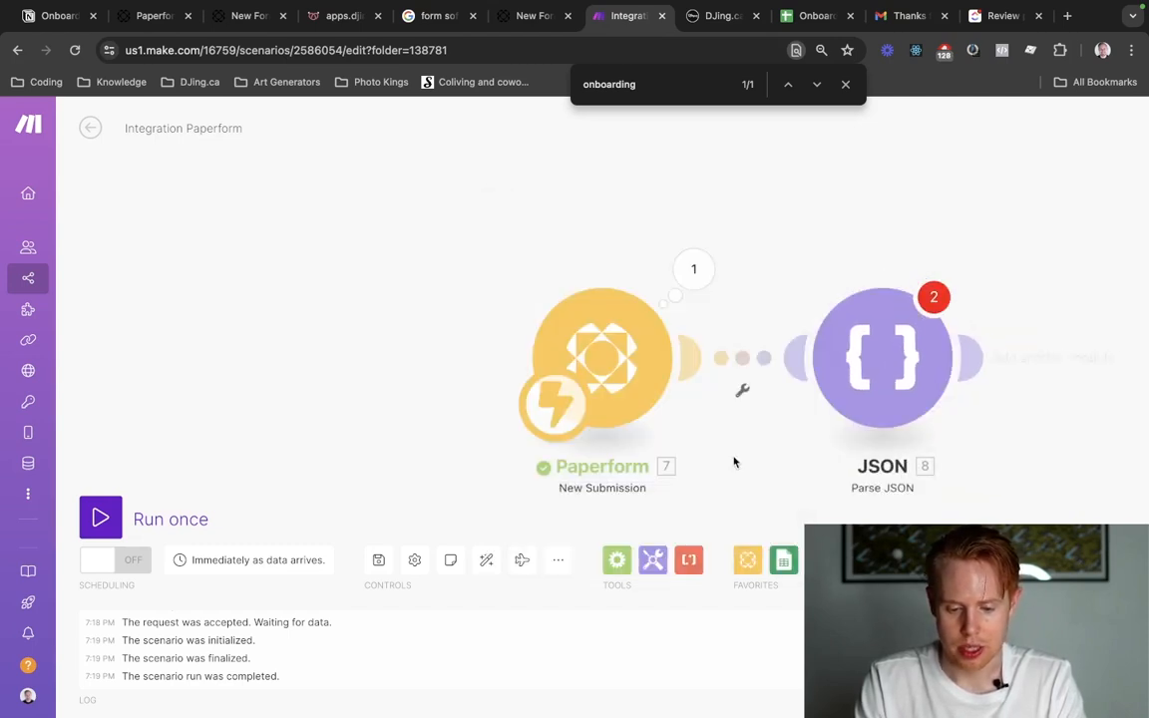
Copy the entire content of the Paperform module's output bundle and close the bundle view.
left_click(698, 284)
left_click(1037, 189)
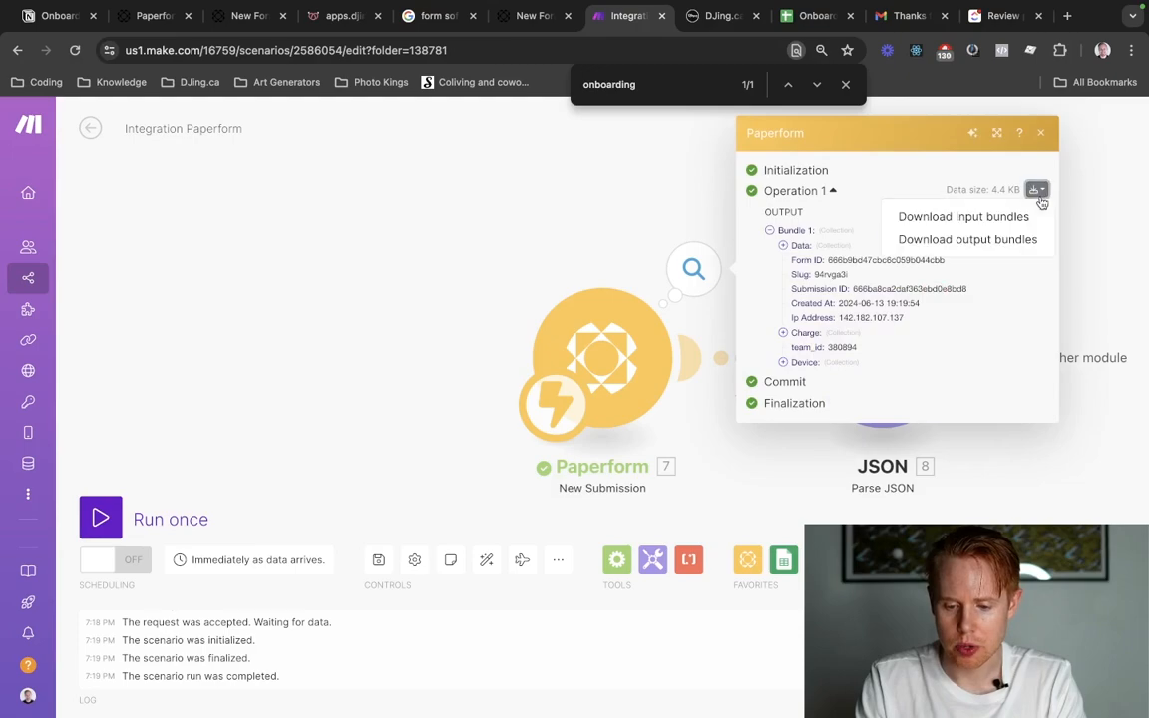
left_click(967, 239)
key("super+a")
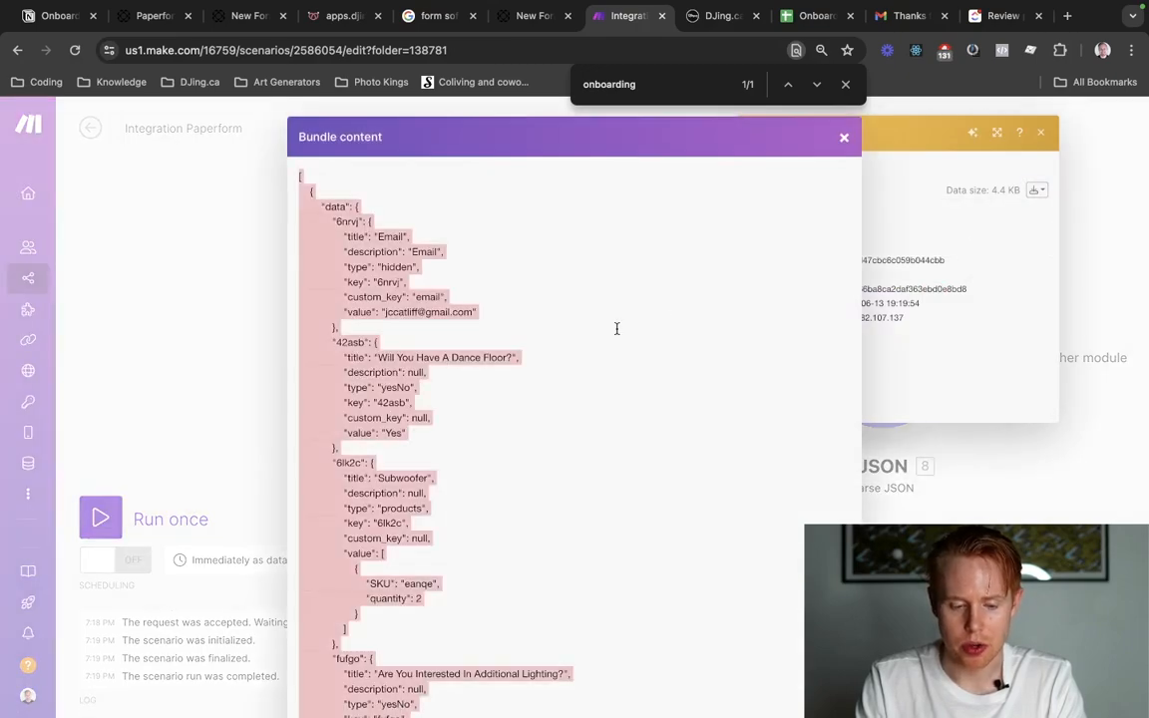
scroll(544, 380, "down", 20)
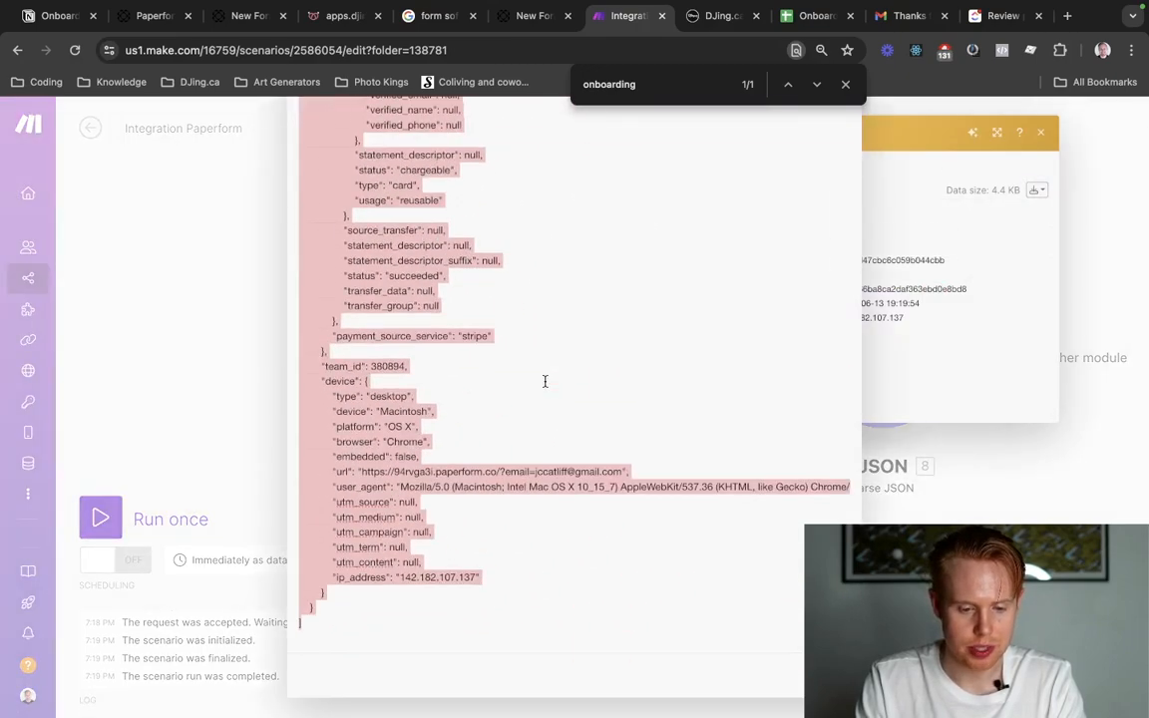
scroll(545, 382, "up", 20)
key("ctrl+shift+Tab")
key("ctrl+Tab")
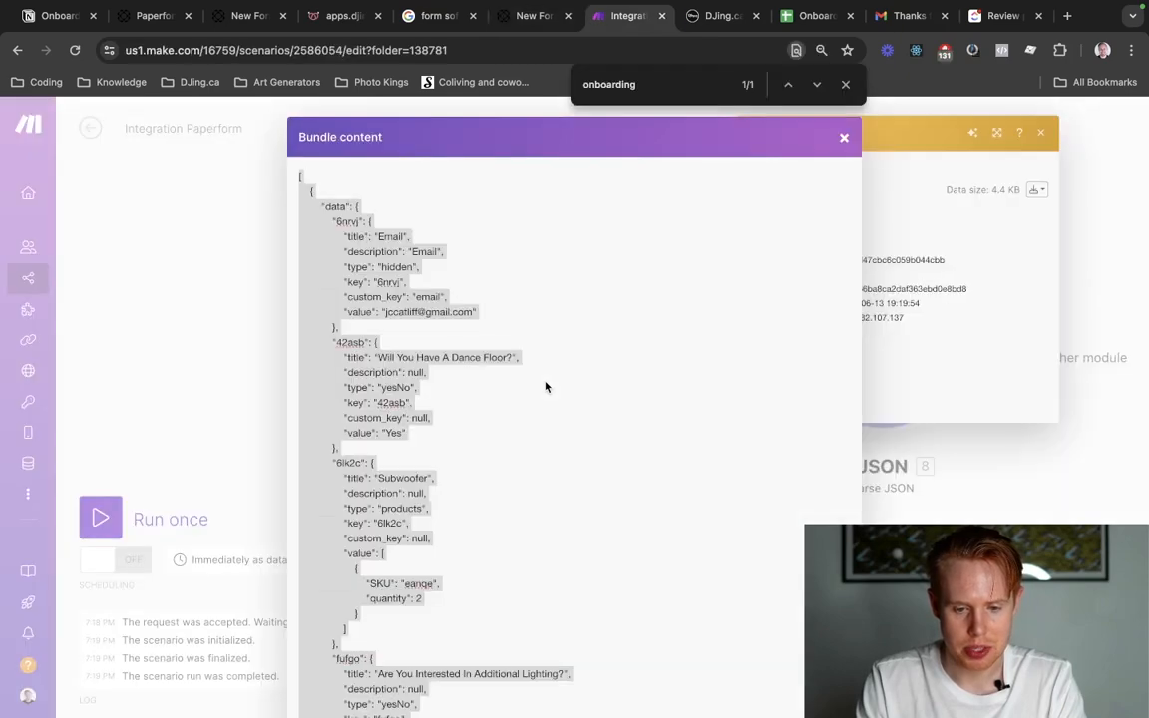
left_click(619, 354)
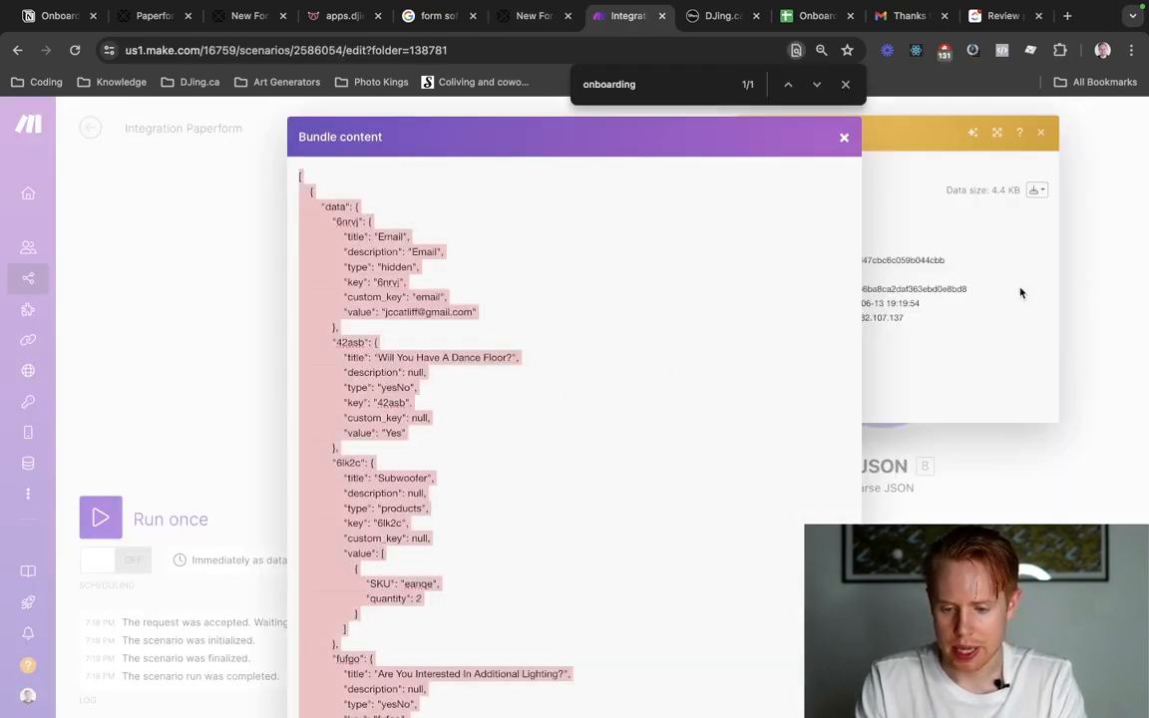
left_click(1090, 270)
left_click(1090, 269)
Paste the copied bundle as the Parse JSON module's JSON string, save it, and unlink the module from Paperform.
left_click(902, 315)
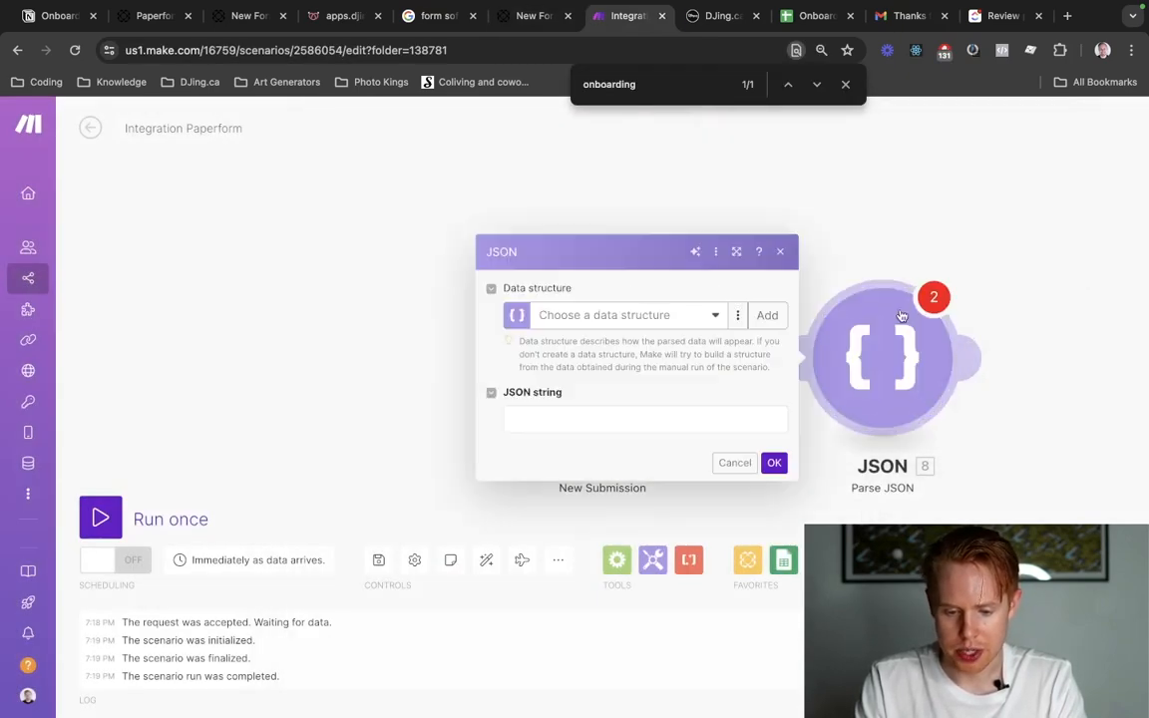
left_click(596, 419)
key("ctrl+v")
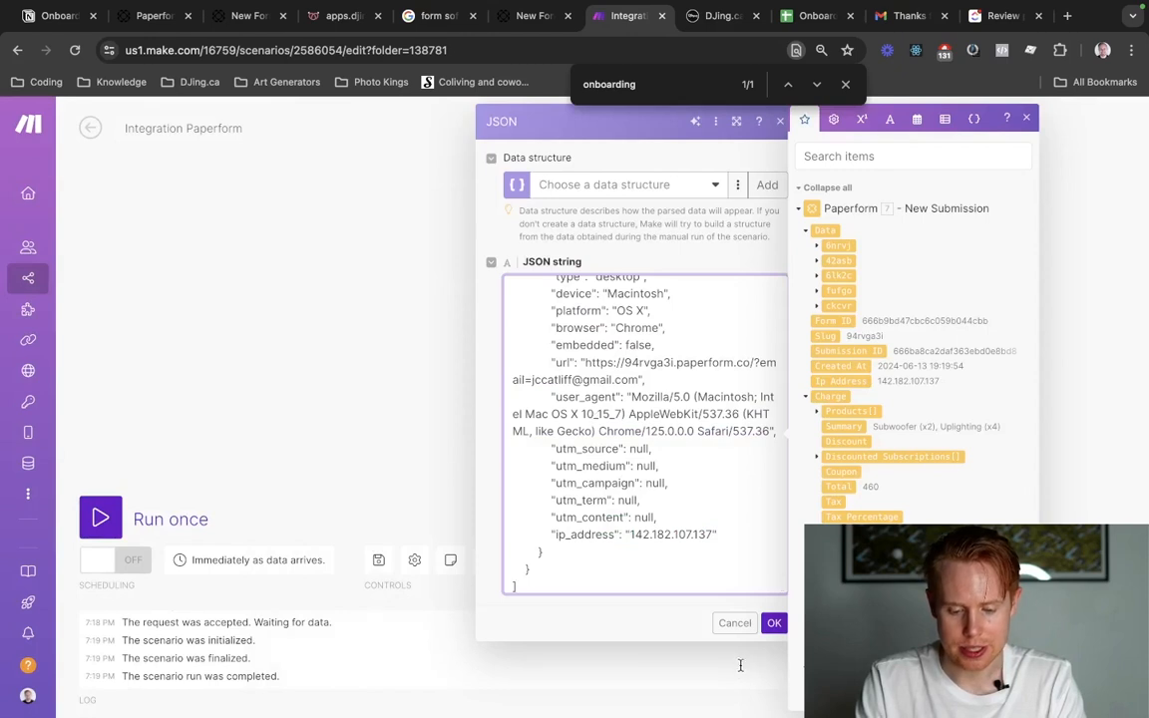
left_click(771, 626)
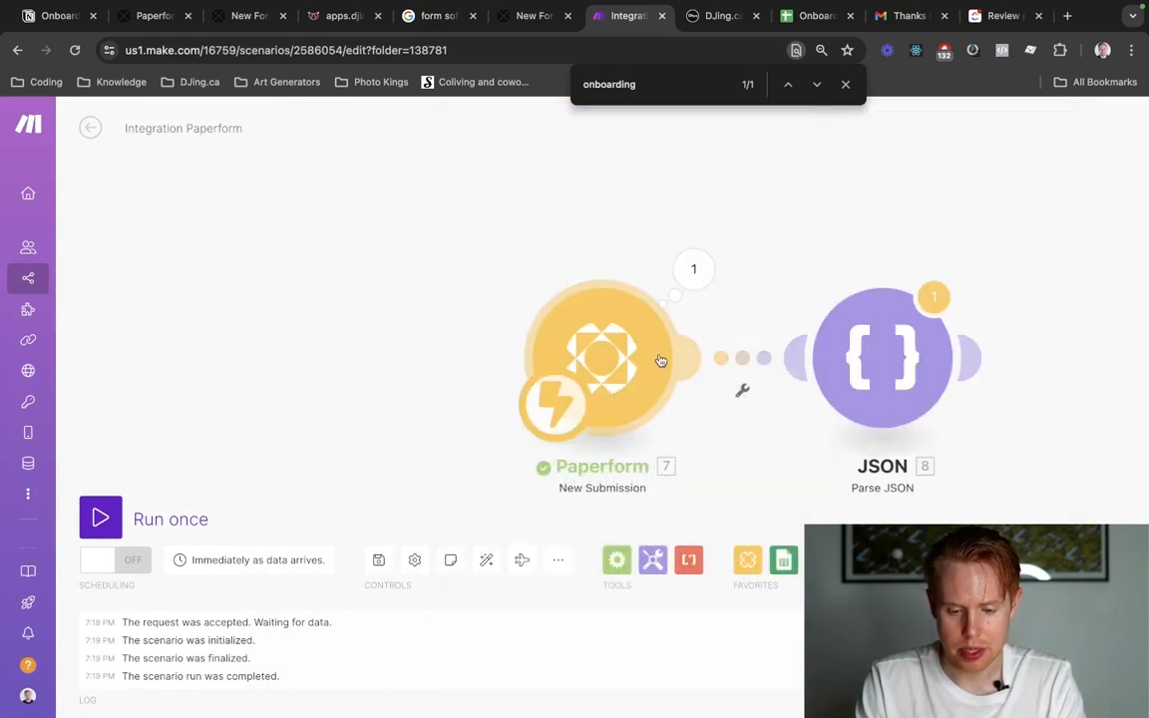
right_click(758, 364)
left_click(794, 394)
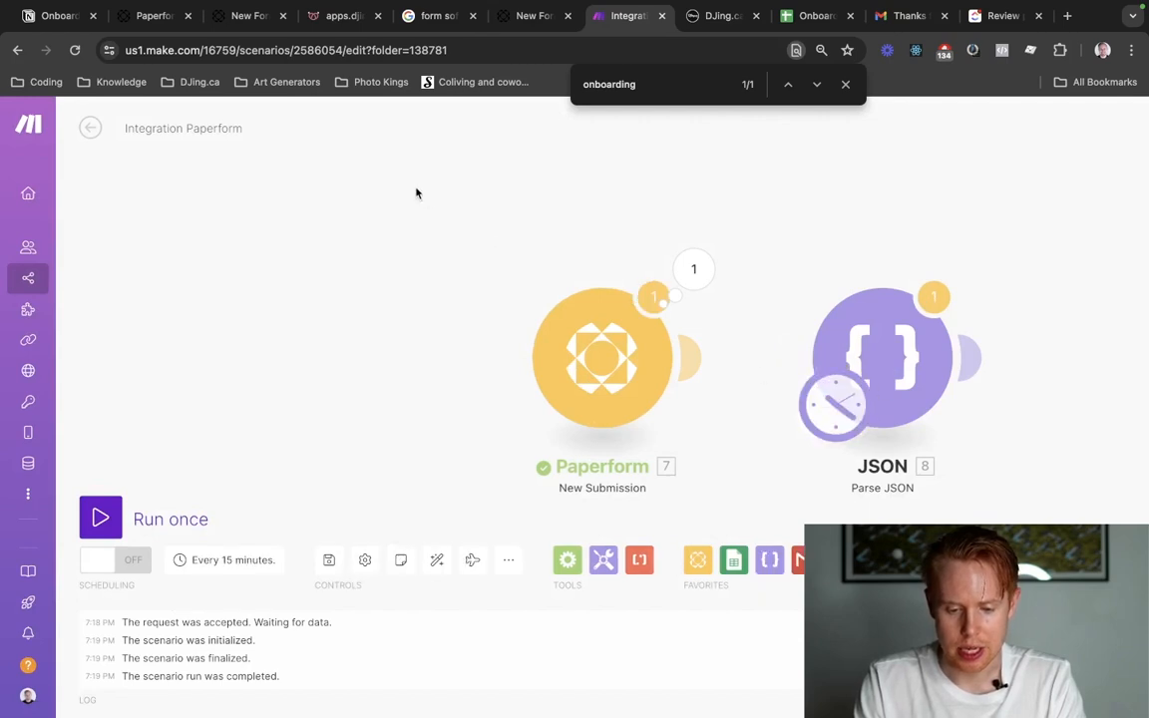
Auto-align the scenario's modules and run the scenario once, proceeding despite the transformer warning.
left_click_drag(415, 189, 287, 139)
mouse_move(713, 356)
left_mouse_down()
mouse_move(447, 352)
mouse_move(692, 369)
left_mouse_up()
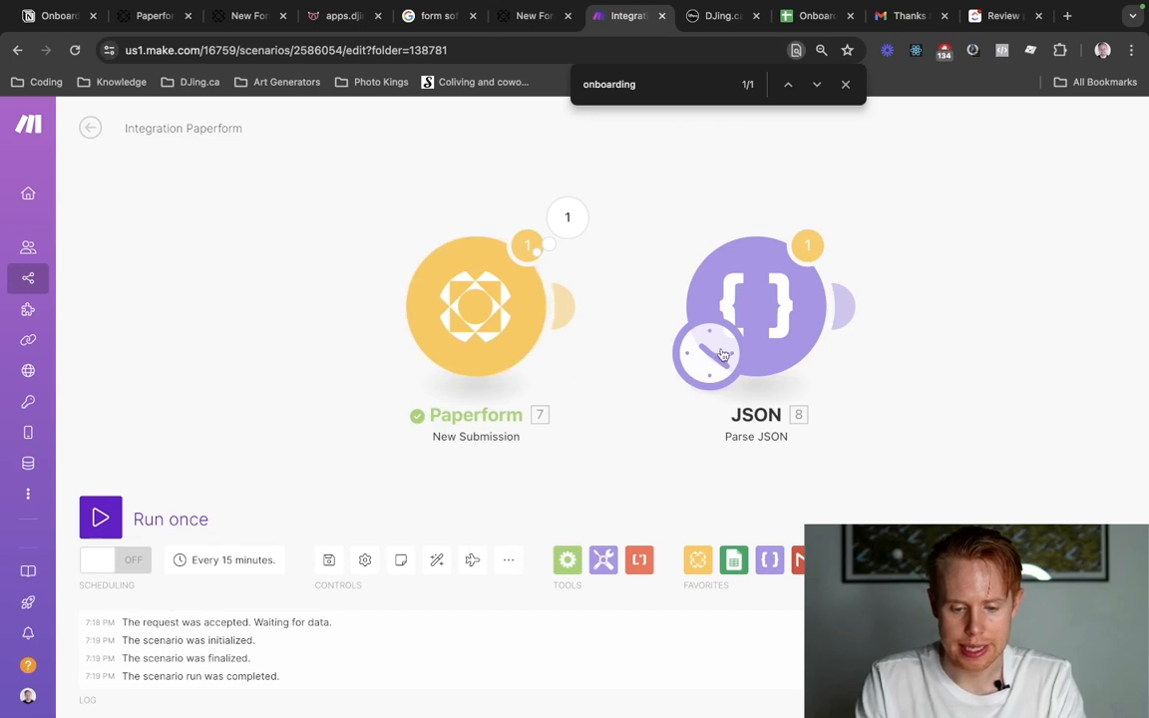
left_click(436, 560)
left_click(99, 518)
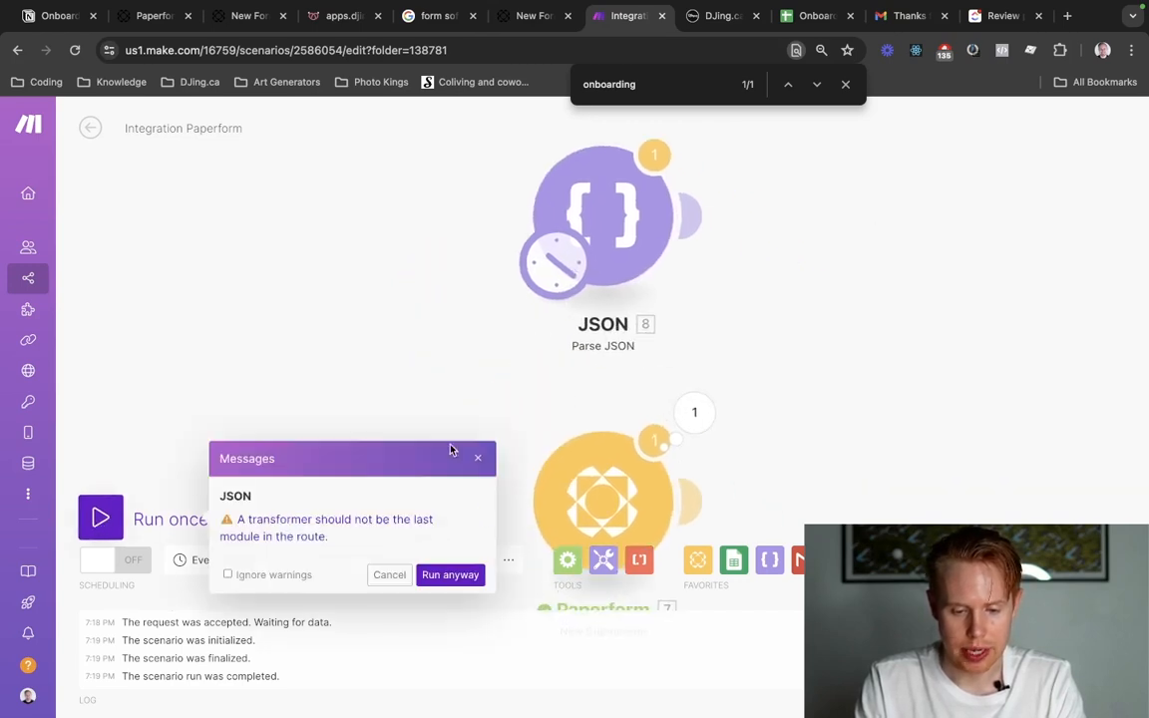
left_click(450, 574)
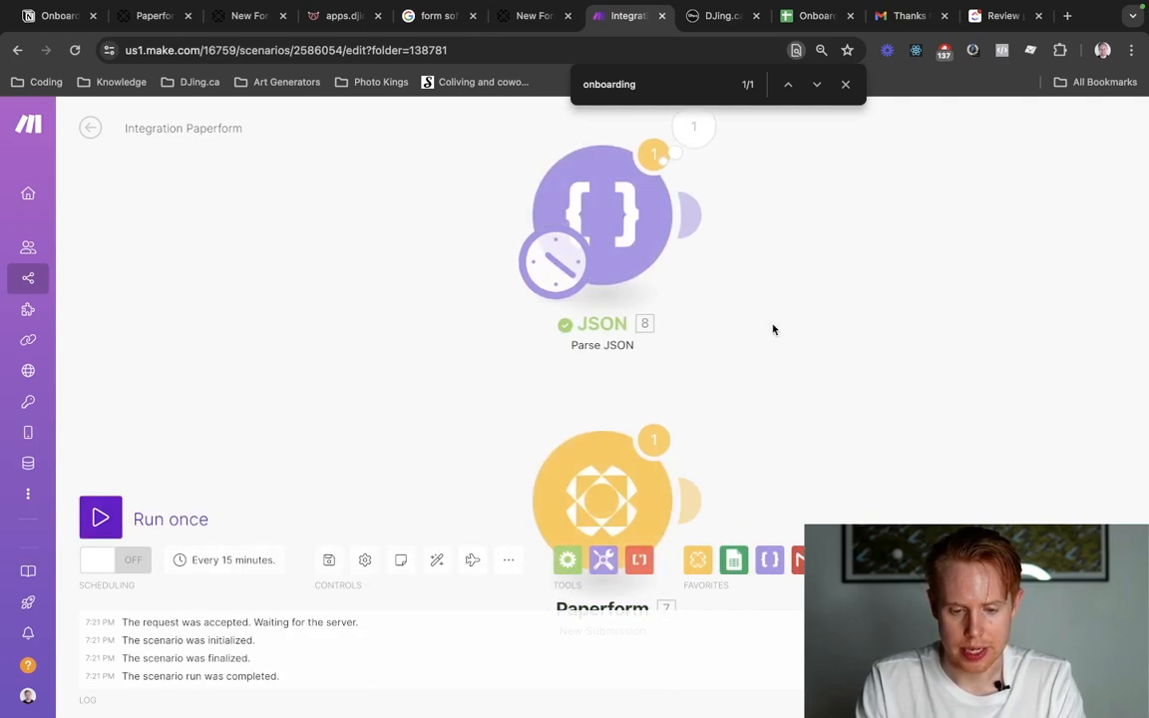
Examine the Parse JSON module's input and output bundles, and close the output view.
left_click_drag(774, 329, 731, 438)
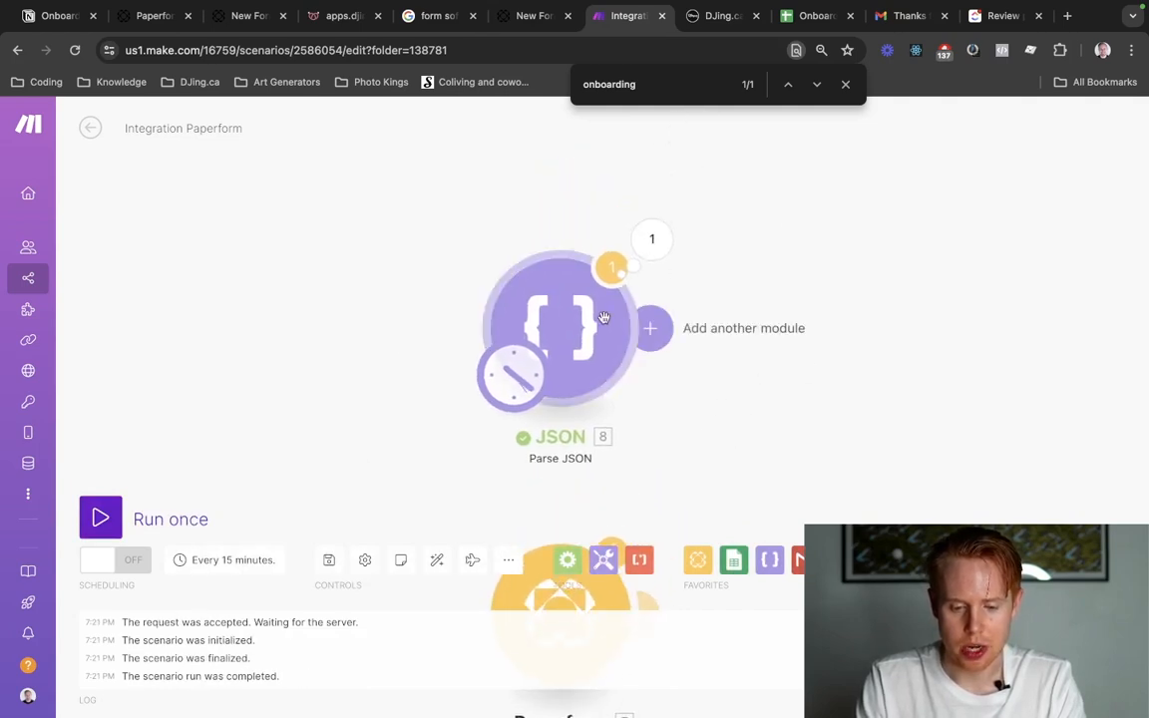
left_click(654, 239)
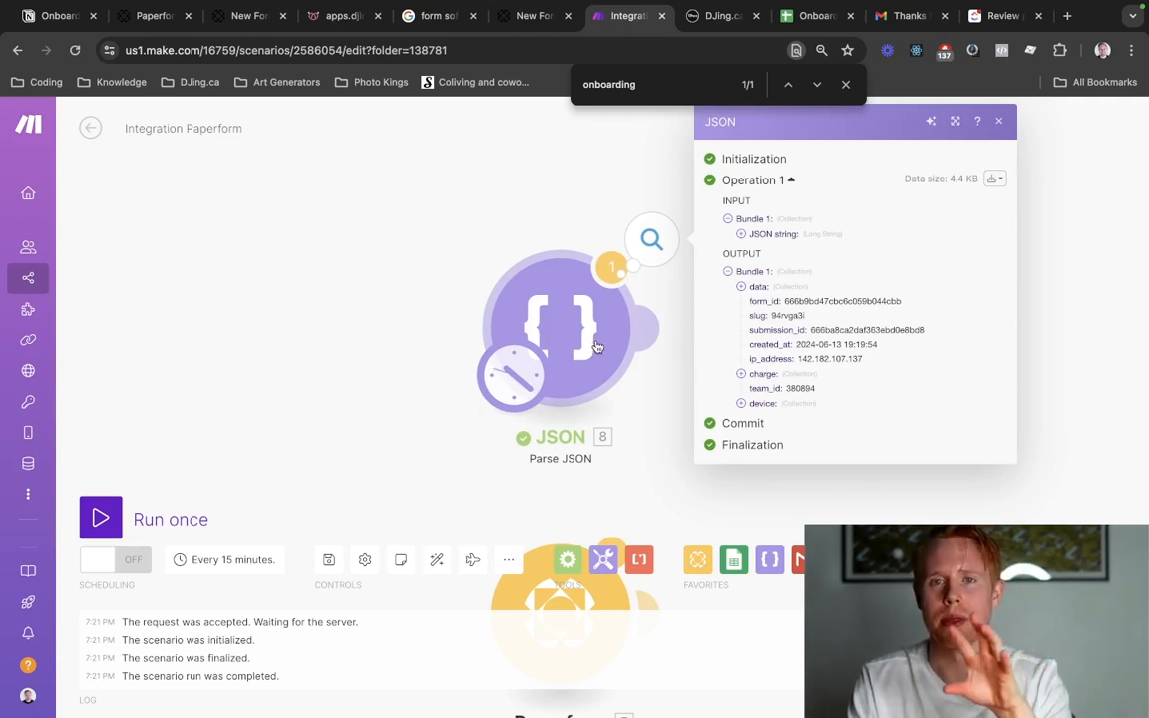
left_click(481, 253)
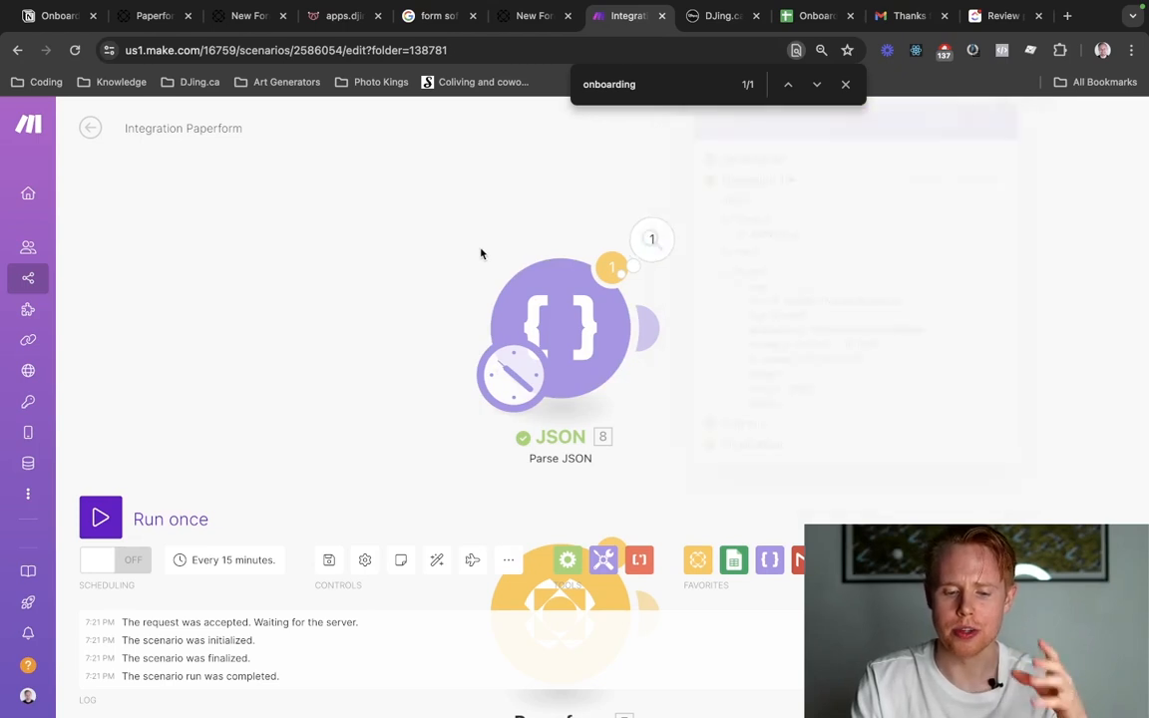
Add a Google Sheets Add a Sheet module after the JSON module.
left_click(654, 330)
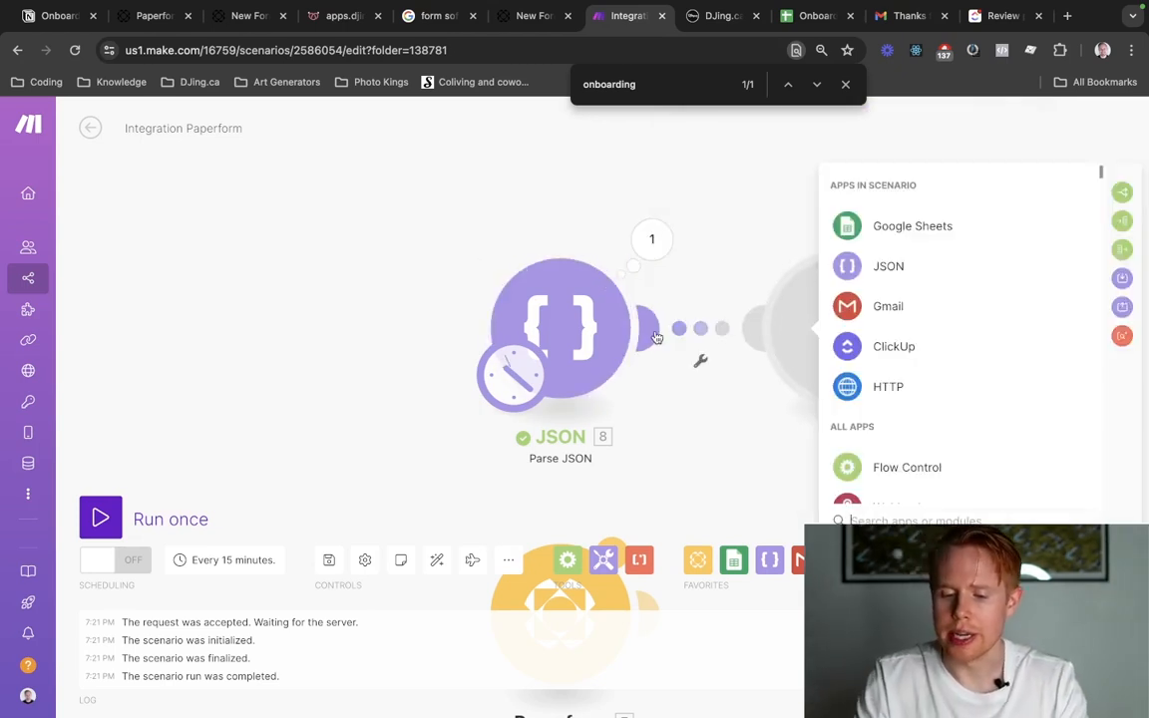
left_click(944, 232)
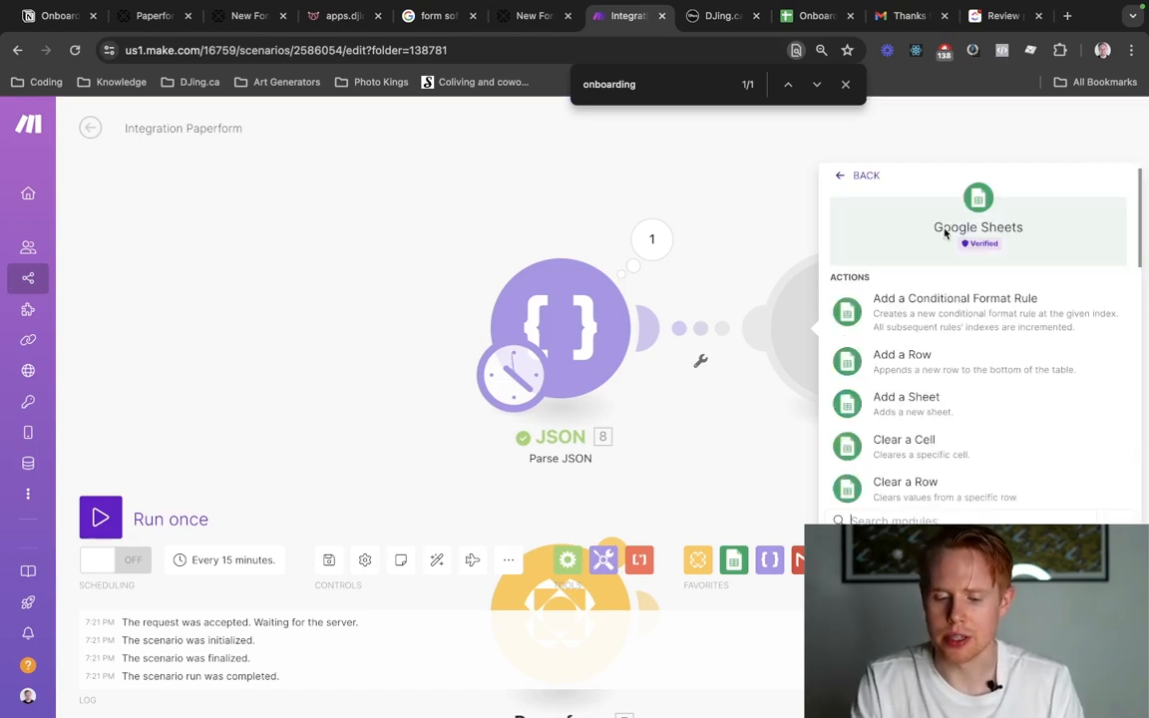
left_click(928, 411)
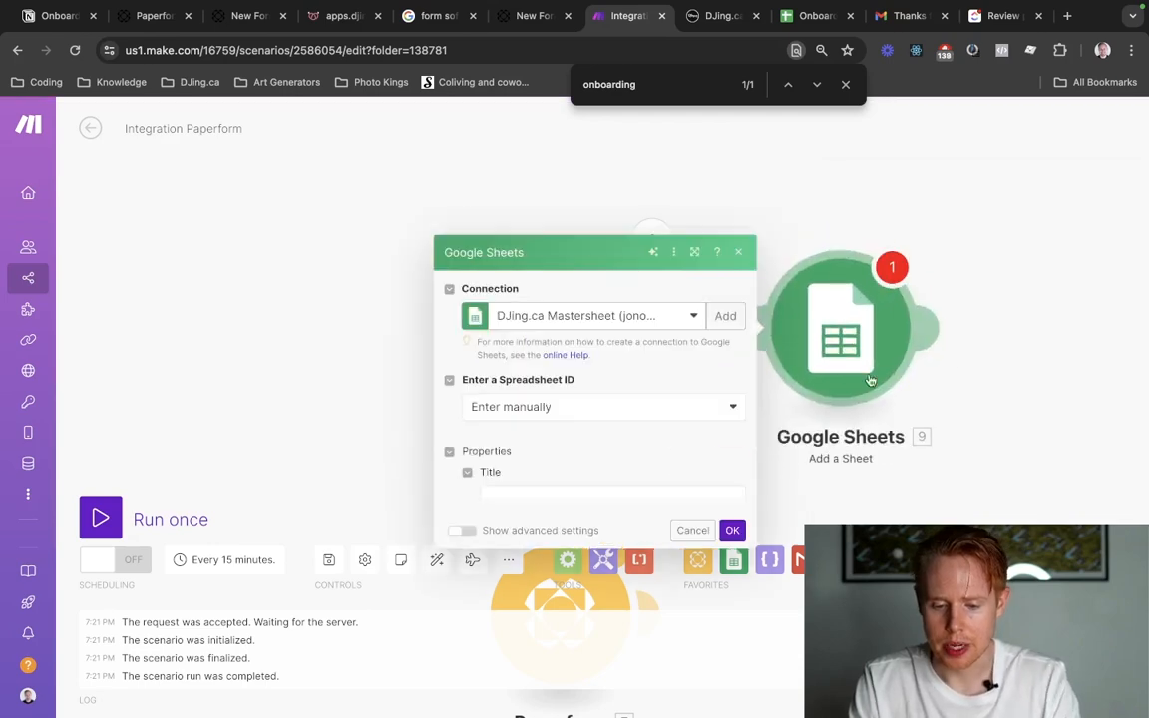
Switch to the open Google Sheets file, go to the Sheets home page and create a blank spreadsheet.
key("ctrl+Tab")
key("ctrl+Tab")
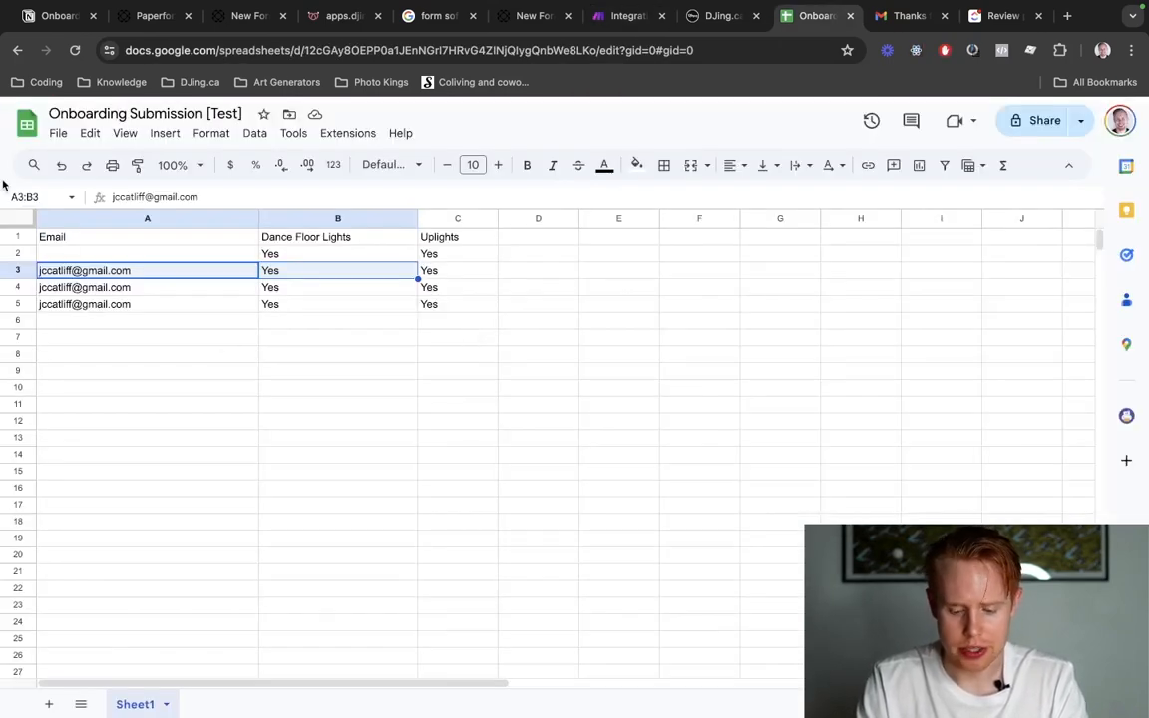
key("ctrl+l")
type("sheets")
key("Return")
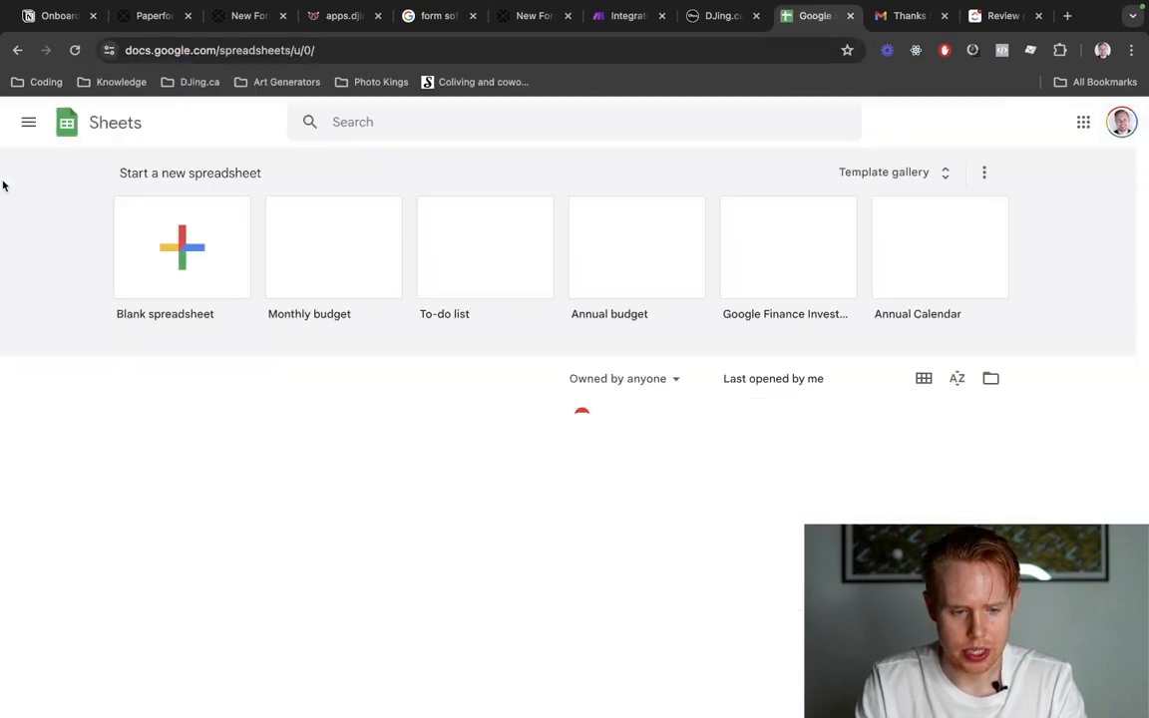
left_click(150, 266)
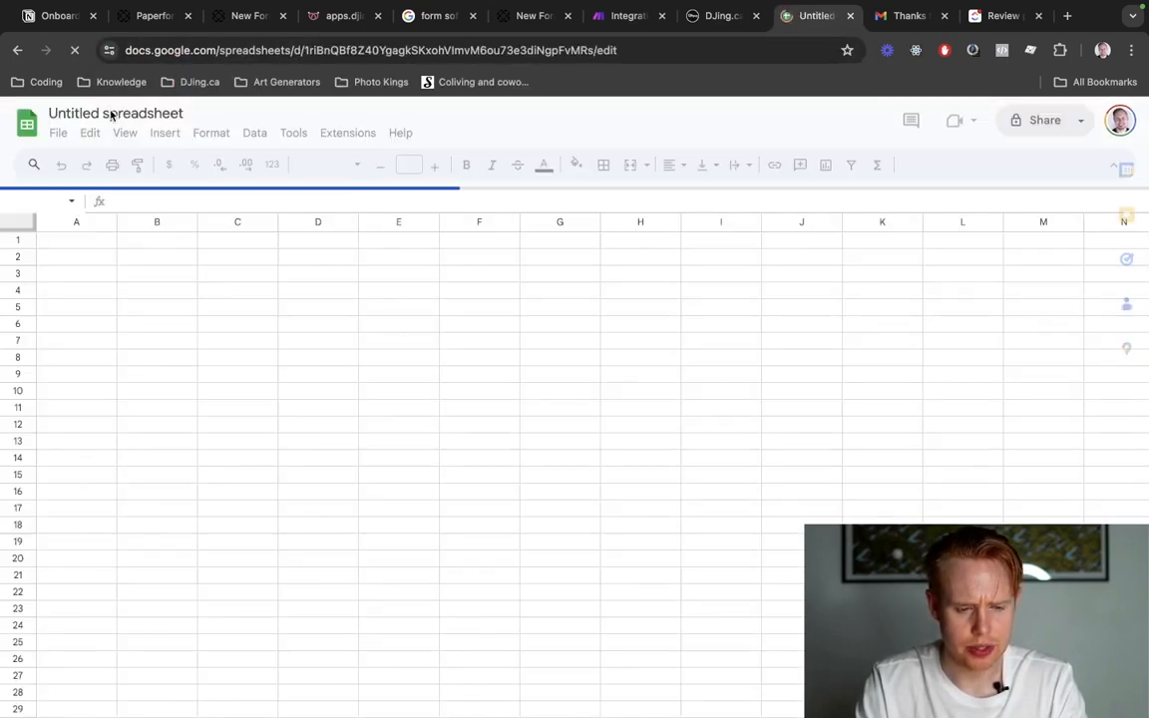
Name the new spreadsheet "Onboarding Sheet V2 [Test]".
left_click(109, 114)
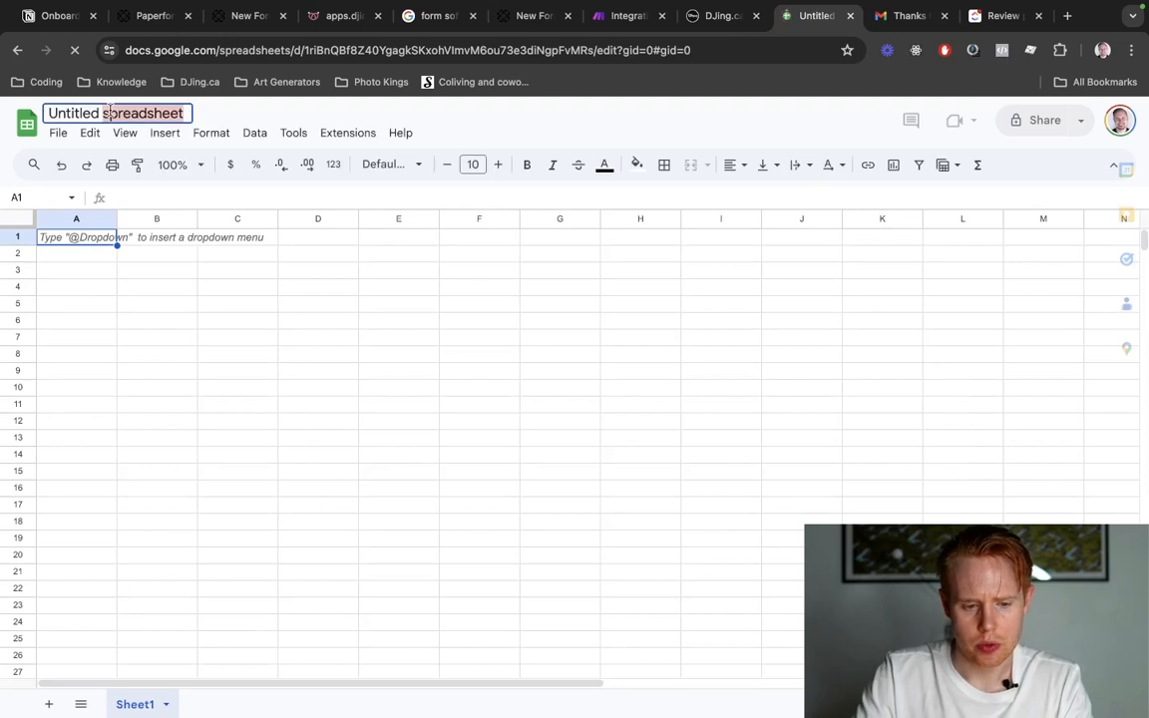
type("On")
key("Return")
type("boa")
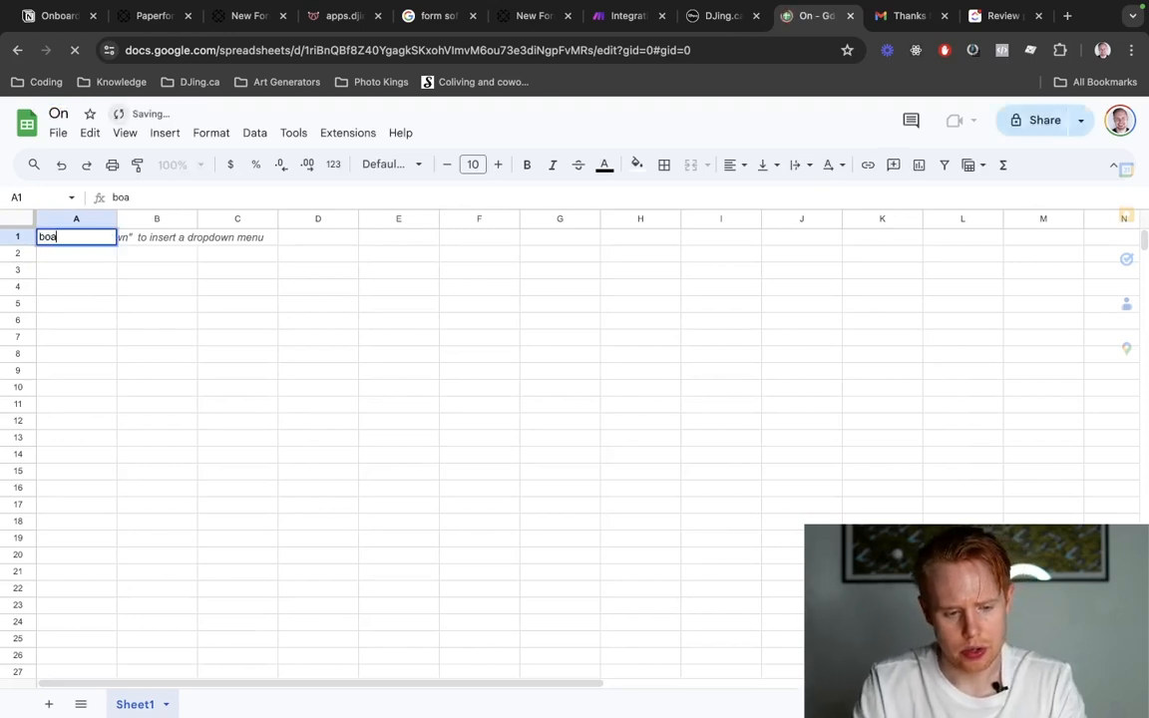
key("Tab")
type("boa")
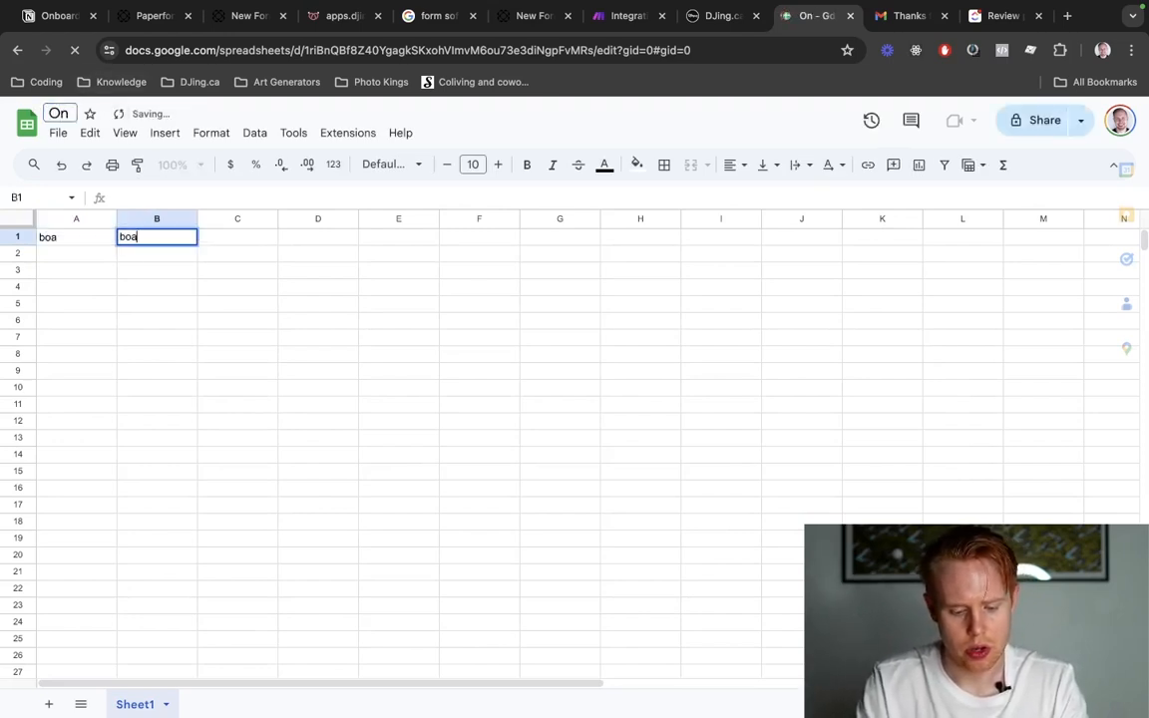
left_click(62, 113)
type("boardi")
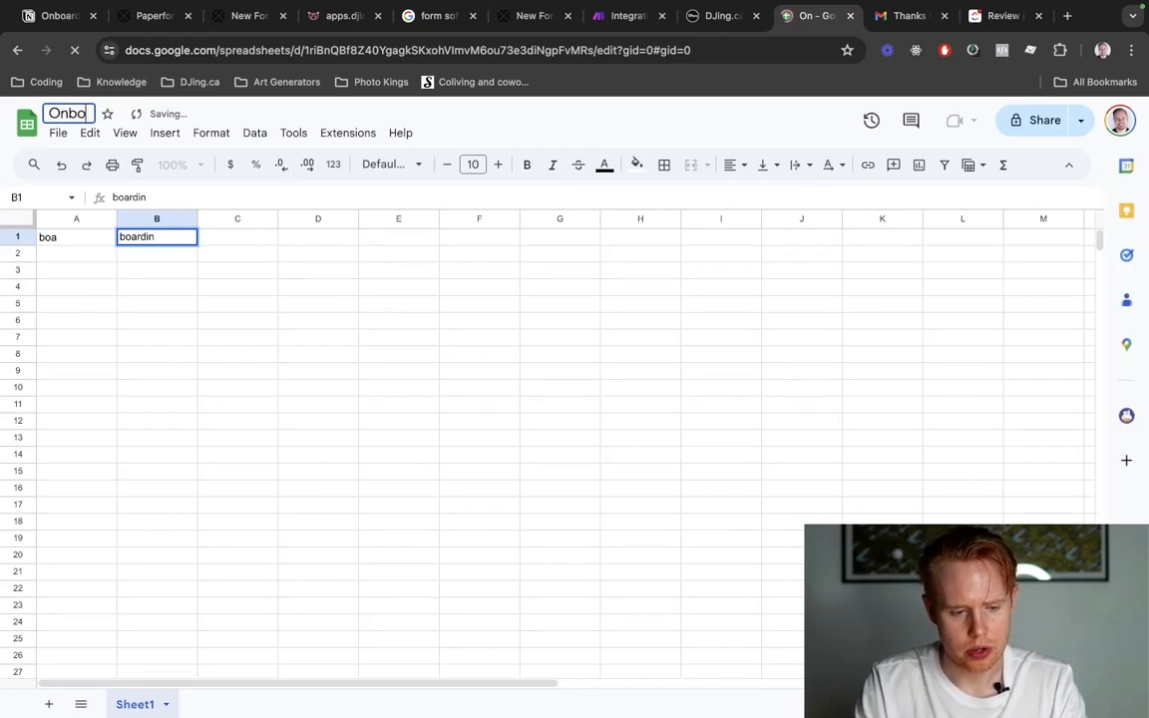
type("ng Sheet")
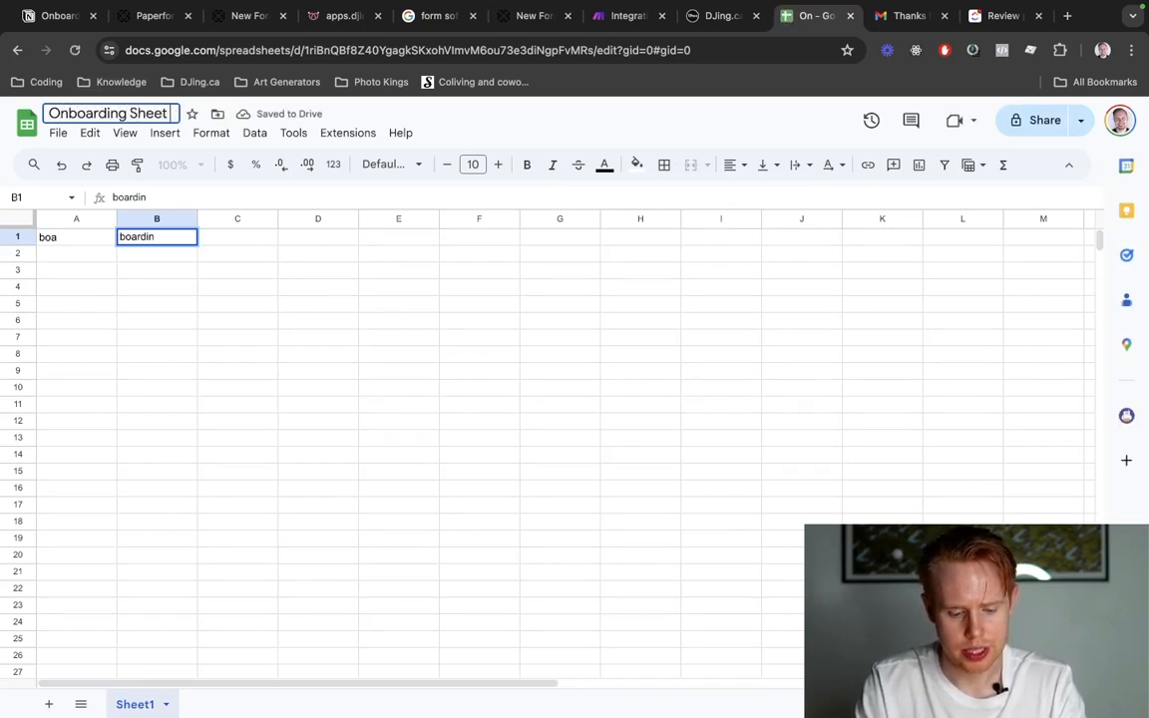
type(" V2 [TGEst")
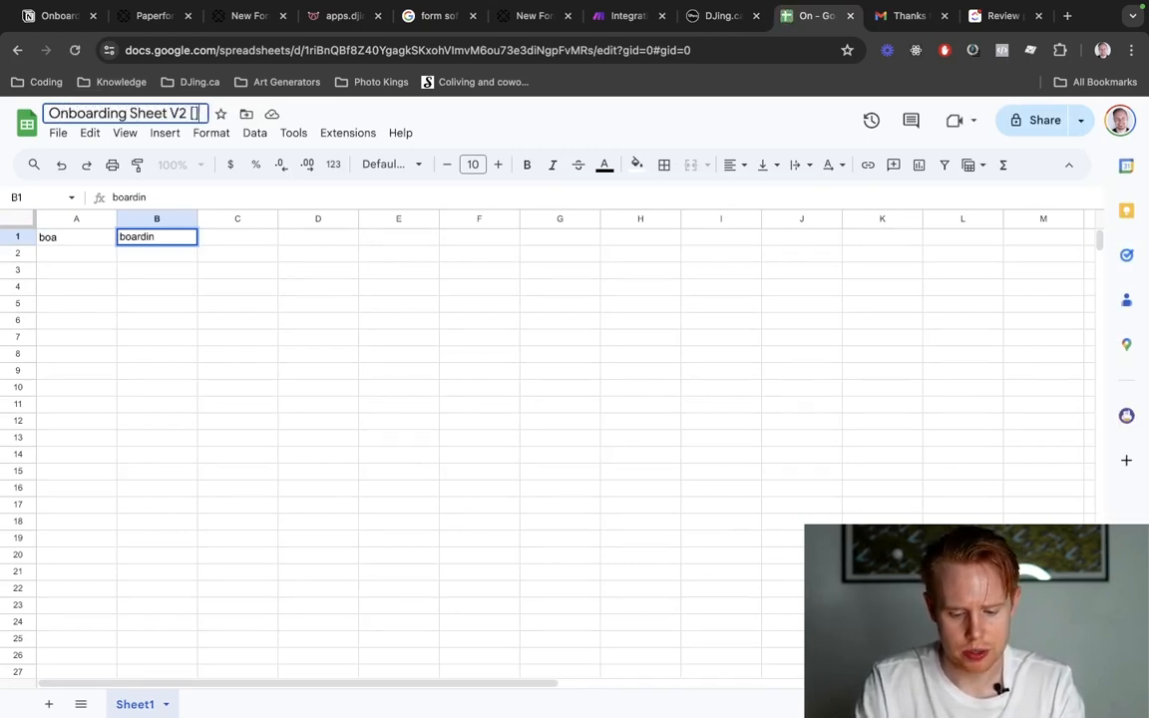
key("BackSpace")
key("BackSpace")
key("BackSpace")
key("BackSpace")
key("BackSpace")
type("Test]")
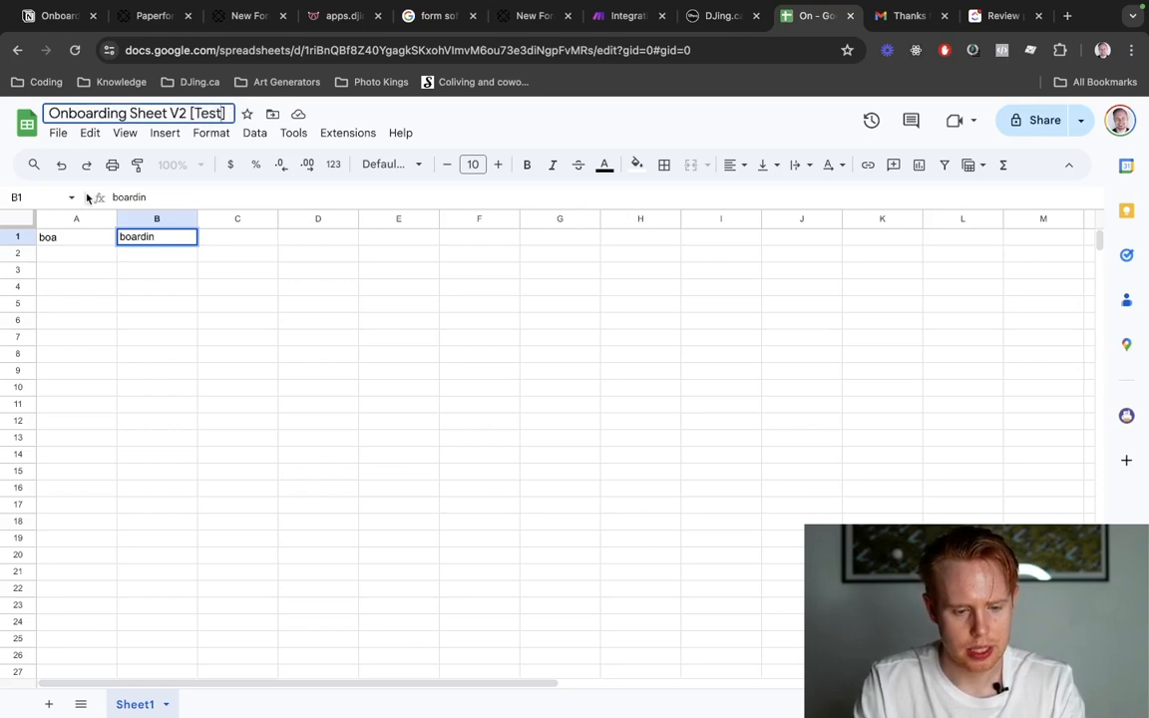
Undo the stray text entries in cells A1 and B1.
left_click(138, 254)
key("ctrl+z")
key("ctrl+z")
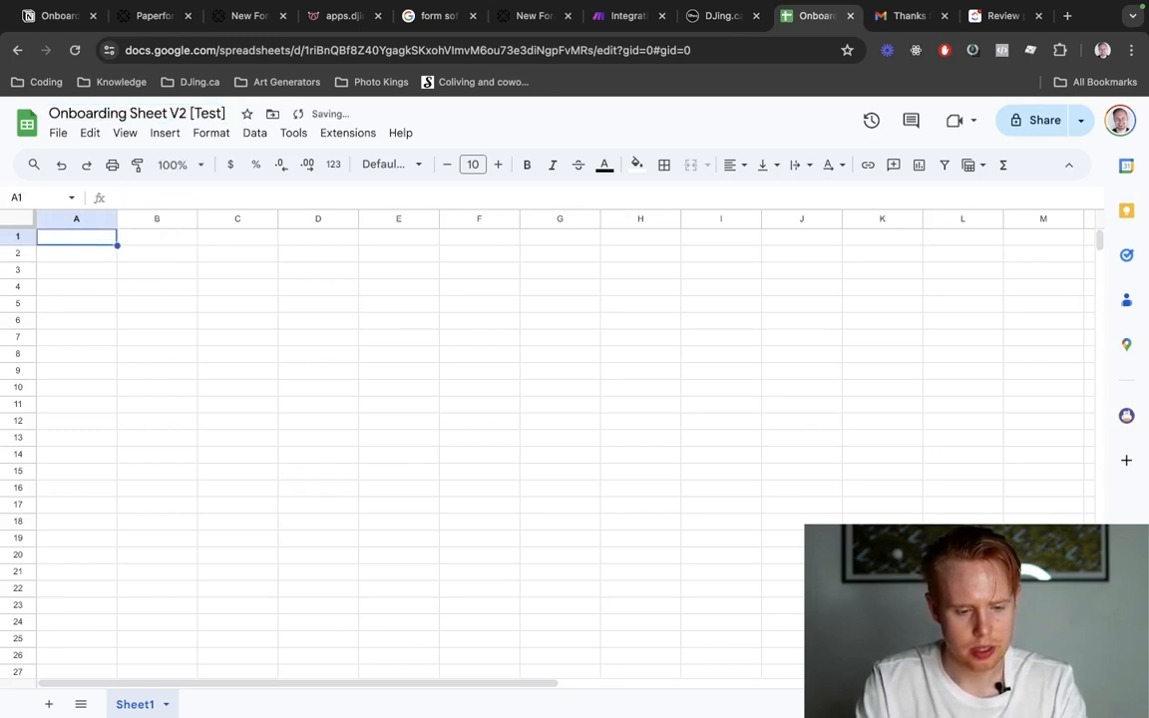
Copy the new spreadsheet's ID from its web address and return to Make, placing its browser tab beside the spreadsheet's.
double_click(483, 50)
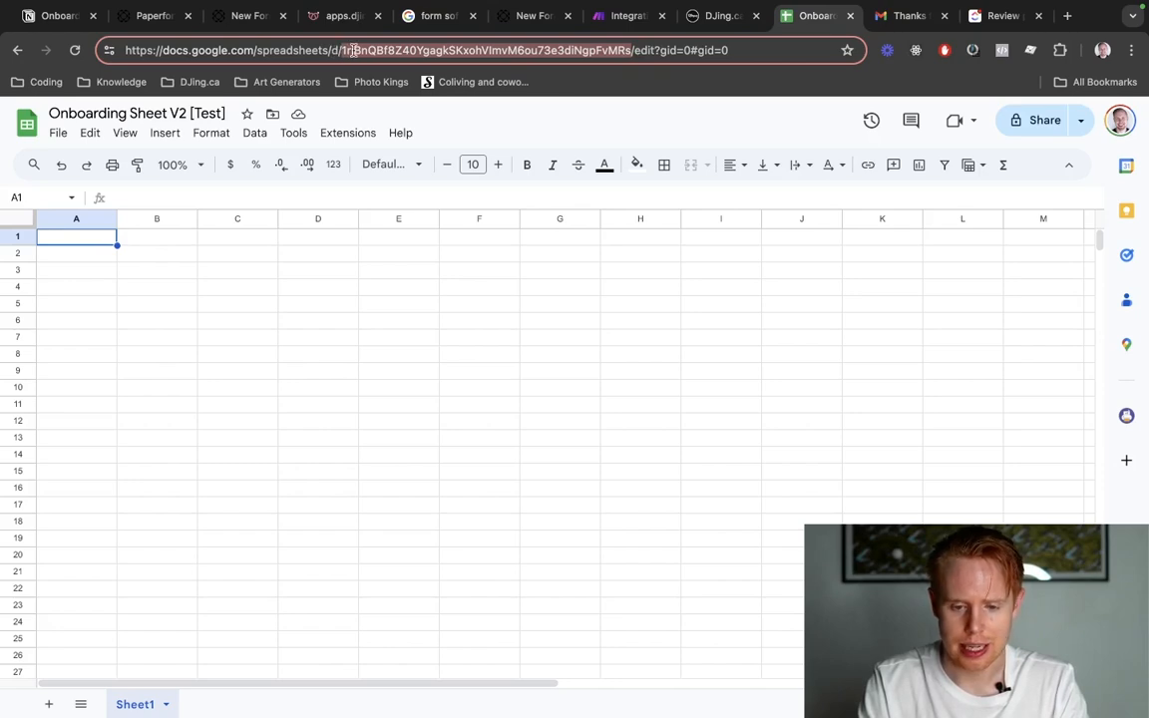
key("ctrl+shift+Tab")
key("ctrl+Tab")
key("ctrl+shift+Tab")
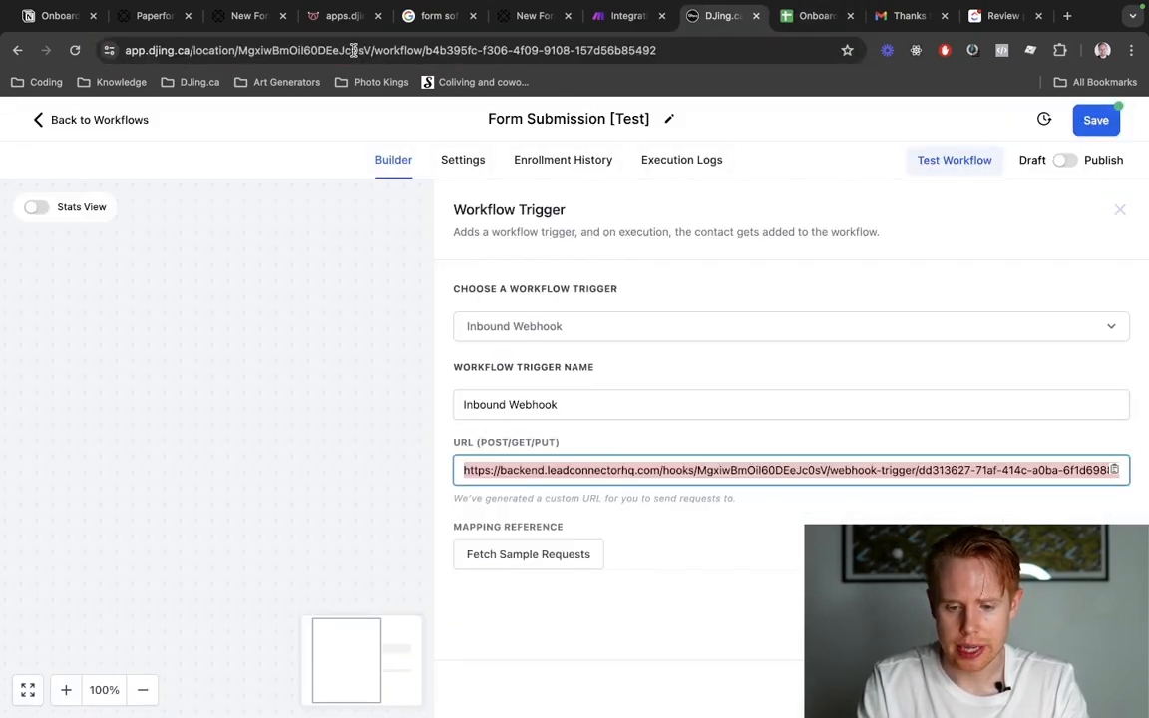
key("ctrl+shift+Tab")
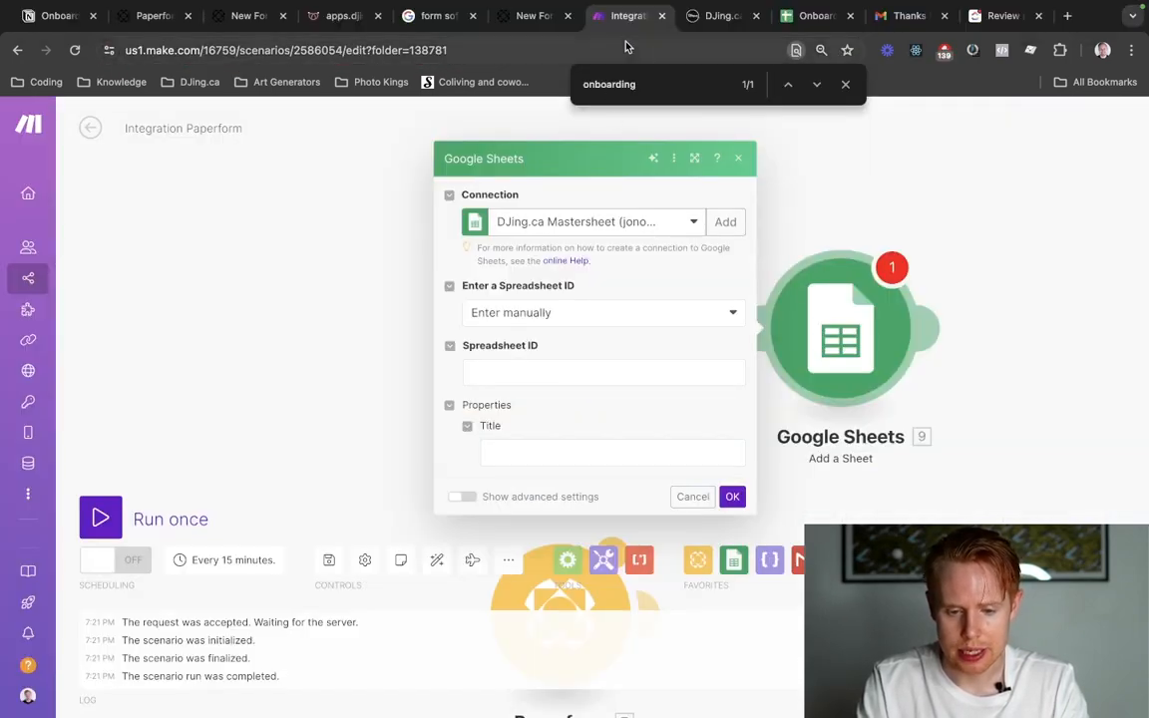
left_click_drag(631, 32, 689, 25)
Set the Google Sheets module to "Select from all" and paste the copied ID as the Spreadsheet ID.
left_click(530, 313)
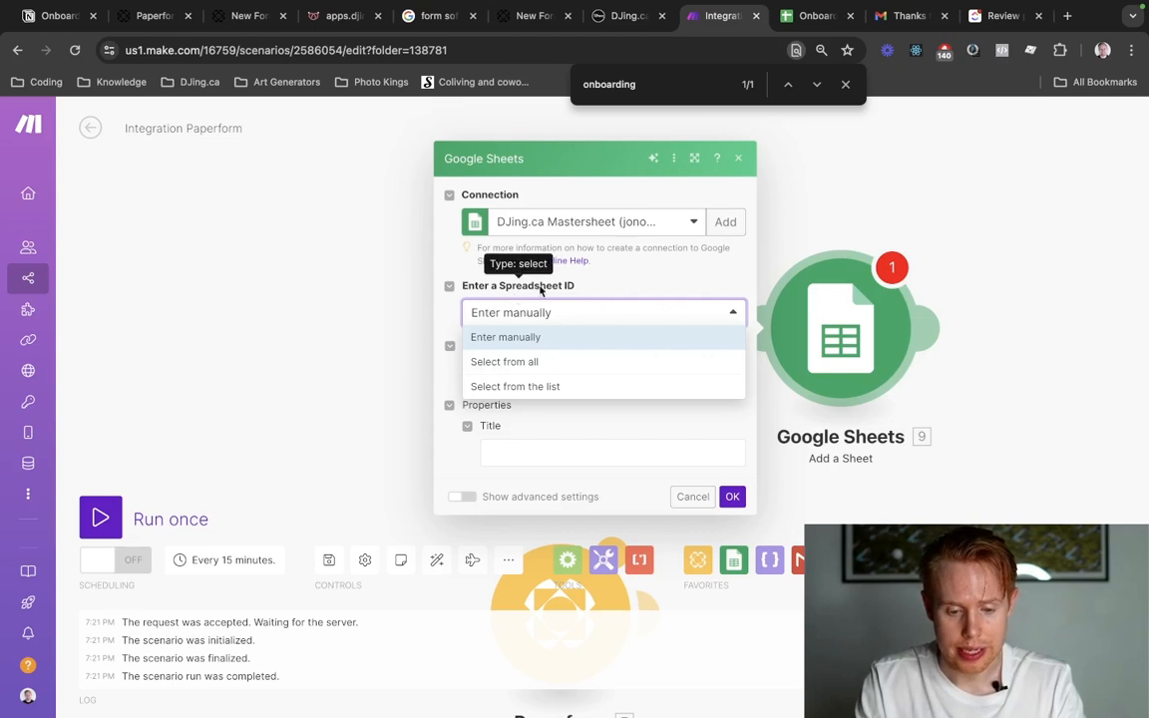
left_click(539, 369)
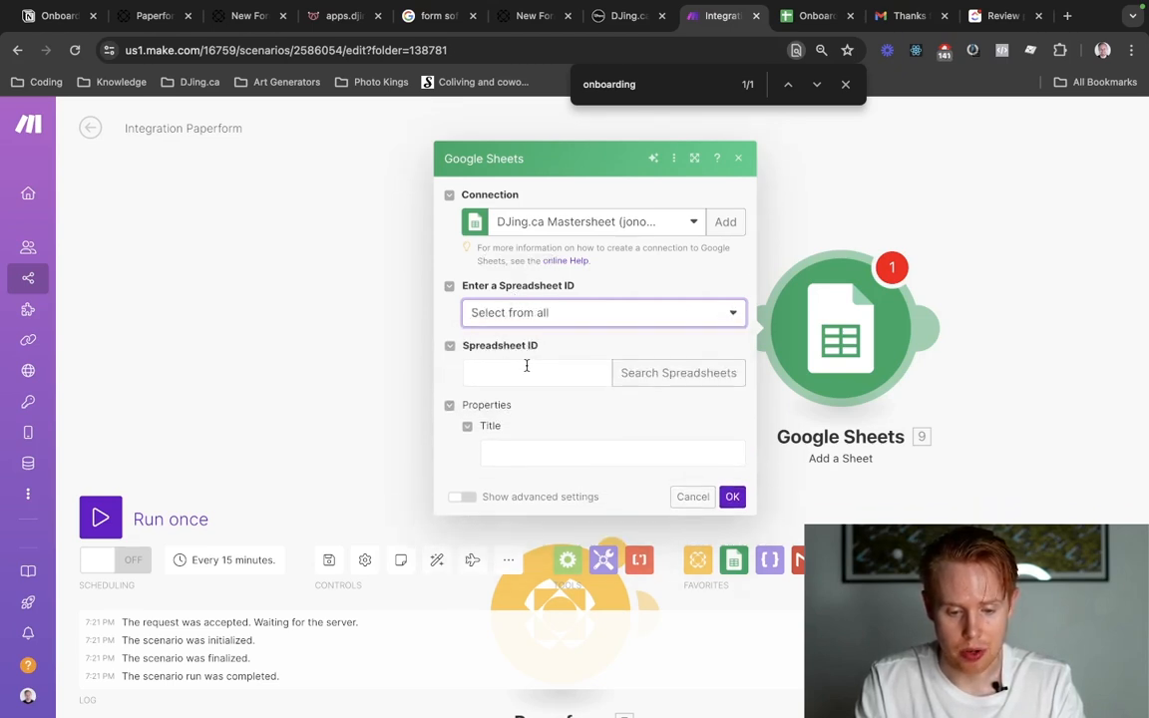
left_click(526, 368)
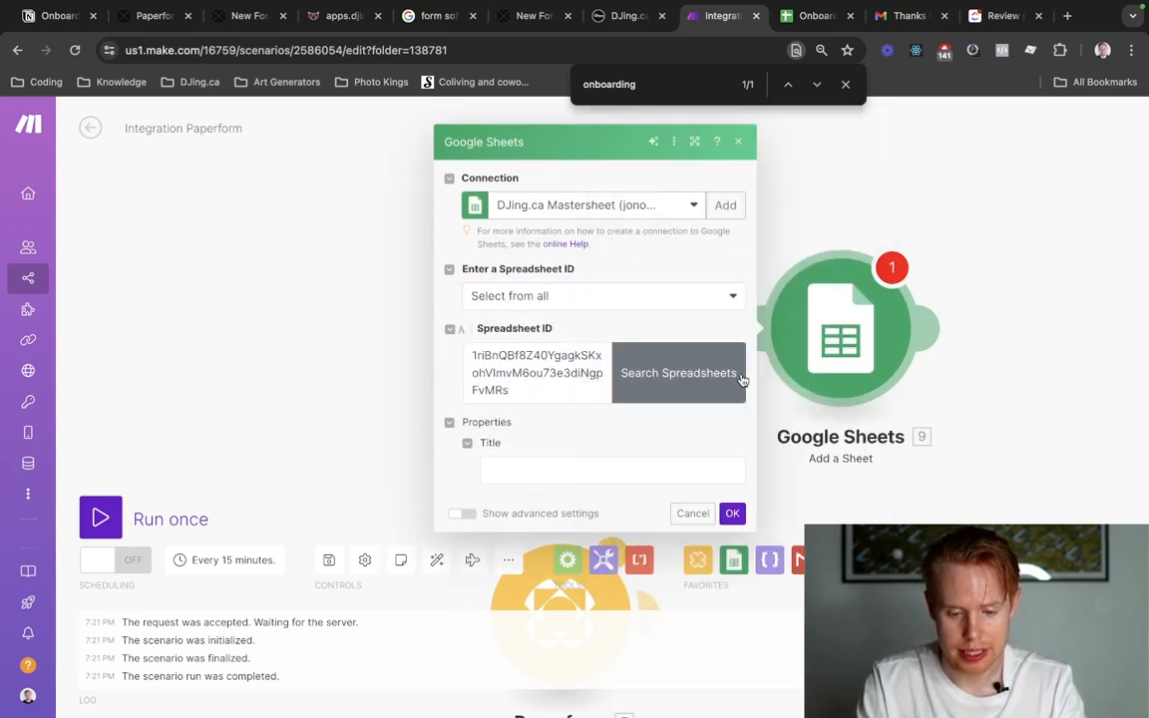
Copy the spreadsheet's title from Google Sheets and search the module's spreadsheets for "Onboarding Sheet V2 [Test]".
left_click(699, 372)
left_click(808, 351)
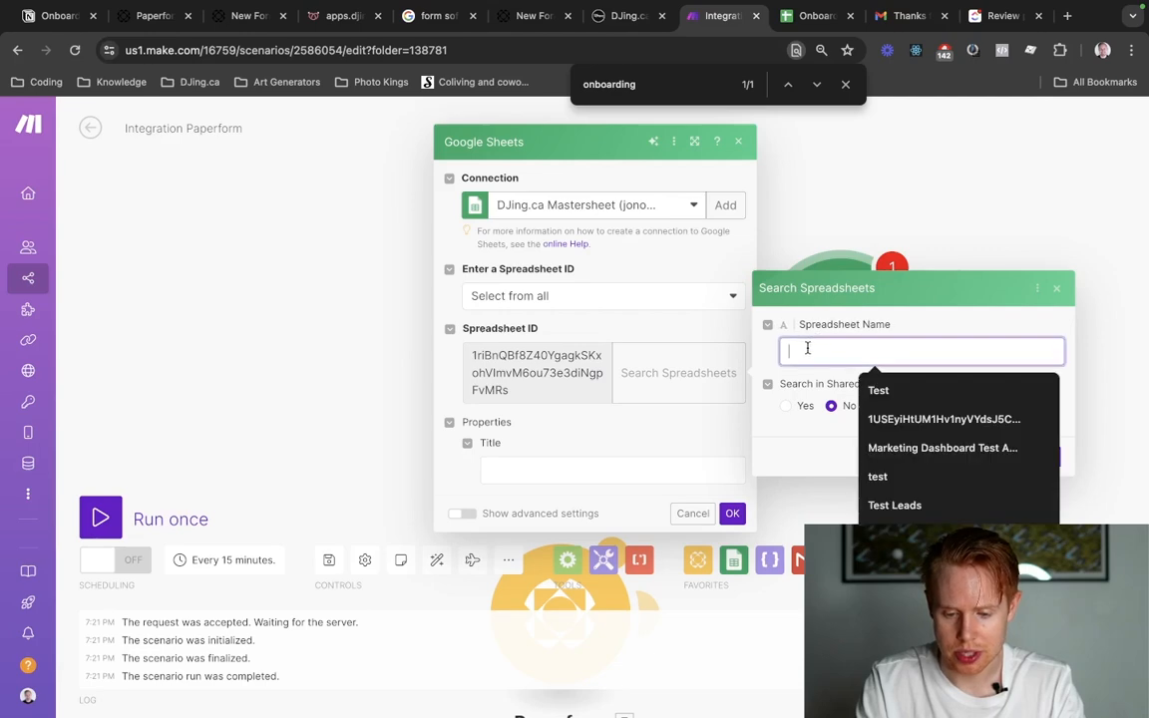
key("ctrl+Tab")
left_click(136, 113)
key("ctrl+c")
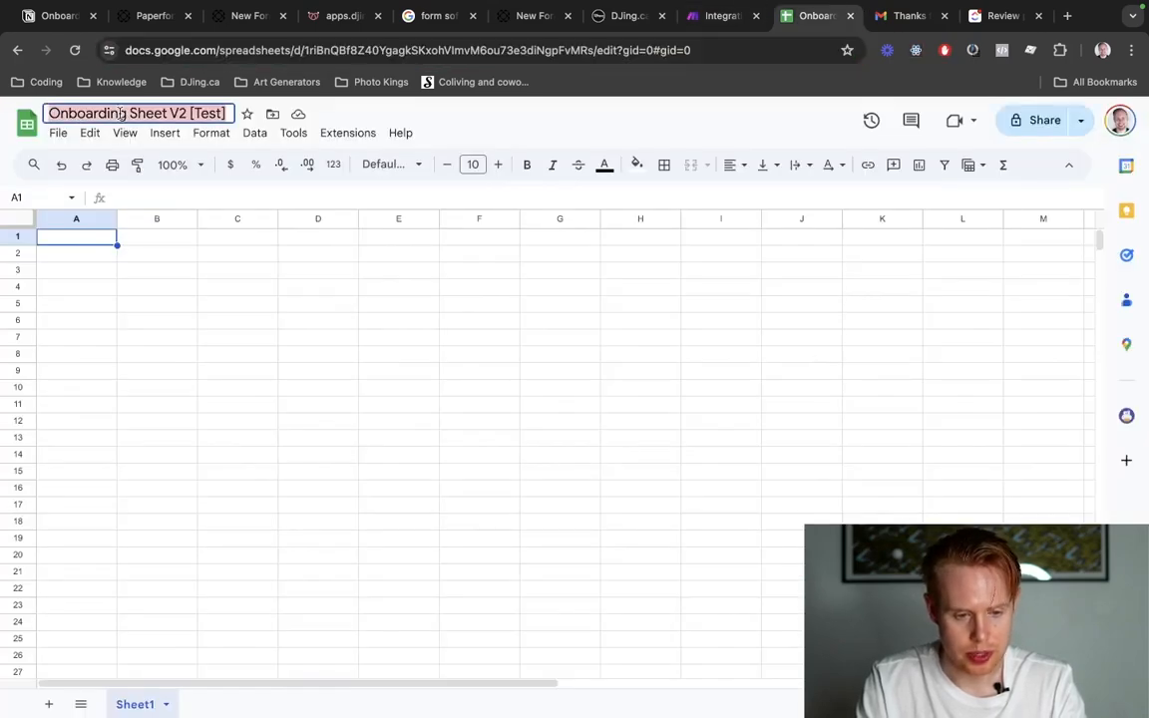
key("ctrl+shift+Tab")
left_click(898, 356)
key("ctrl+v")
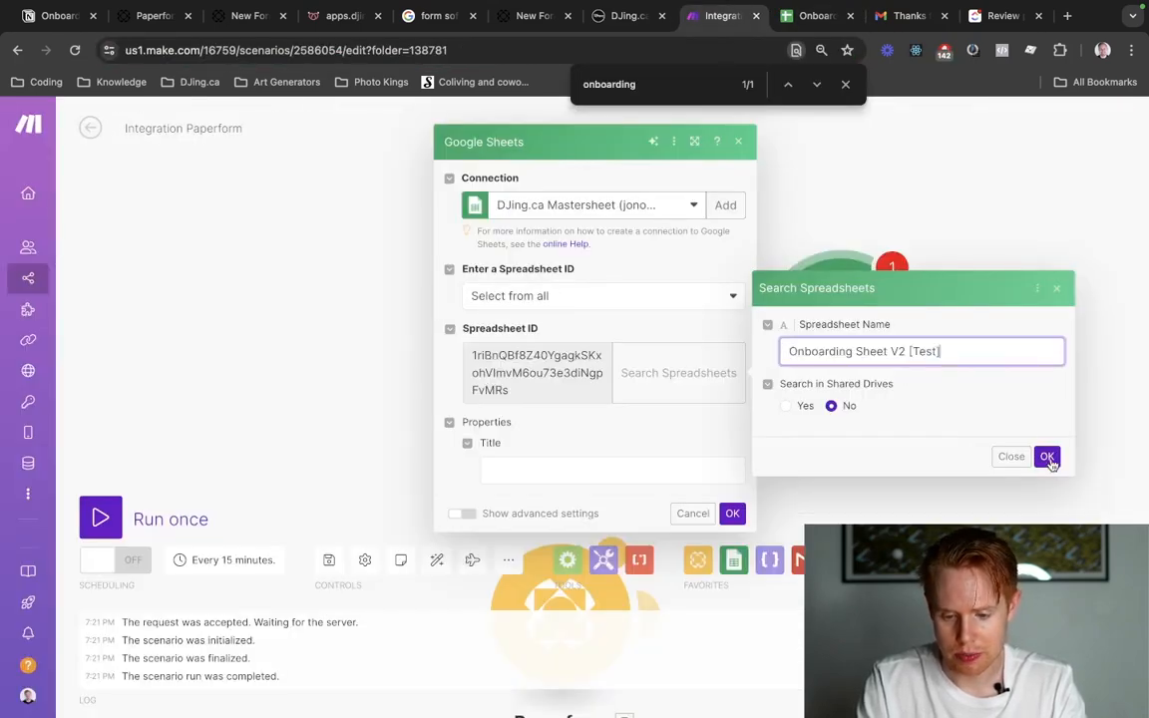
left_click(1048, 456)
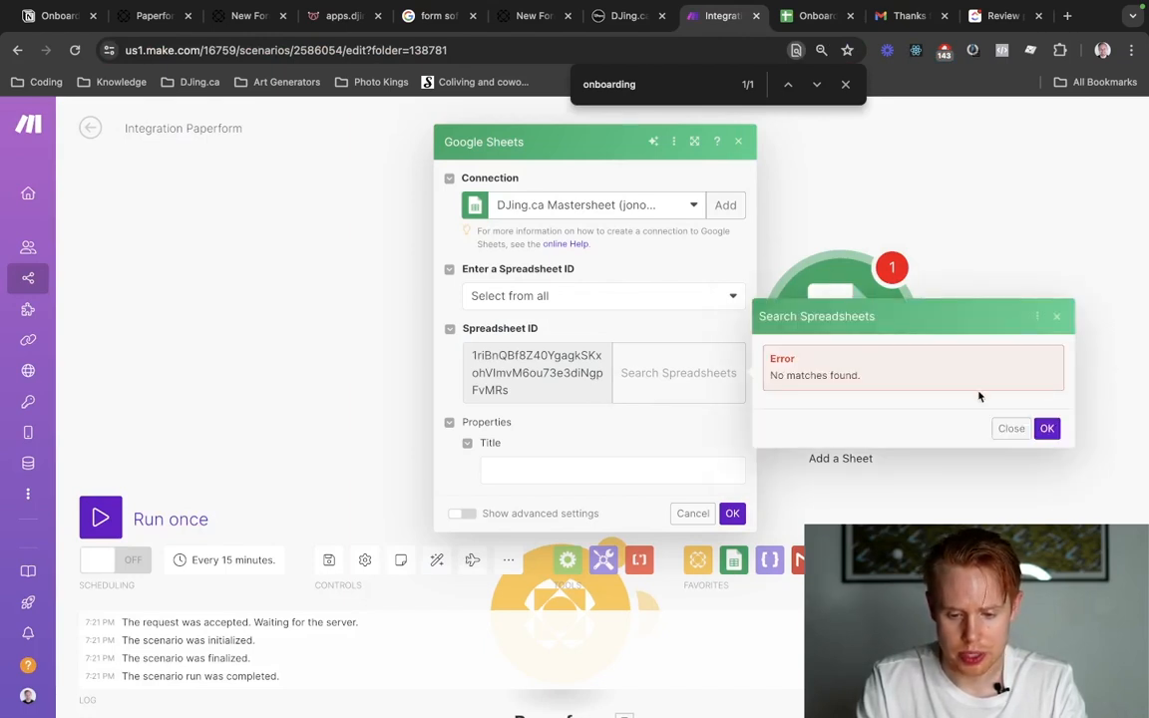
triple_click(825, 375)
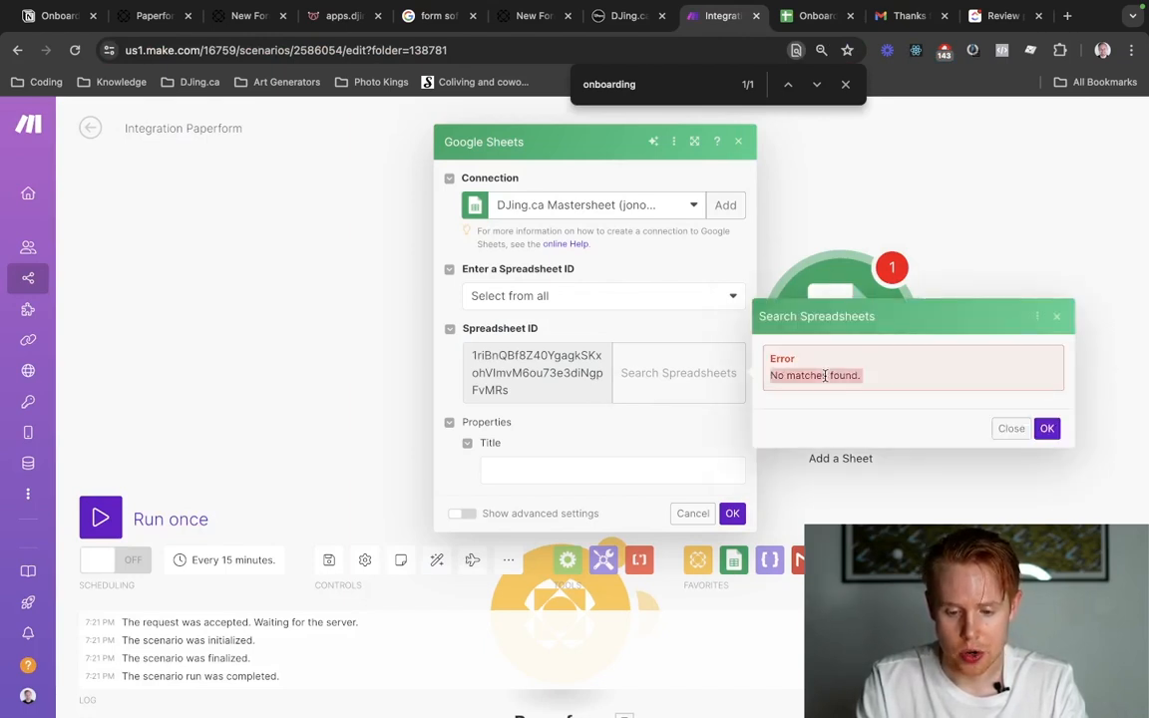
Switch the module's connection to My Google connection and repeat the spreadsheet search for "Onboarding Sheet V2 [Test]".
left_click(593, 205)
left_click(526, 279)
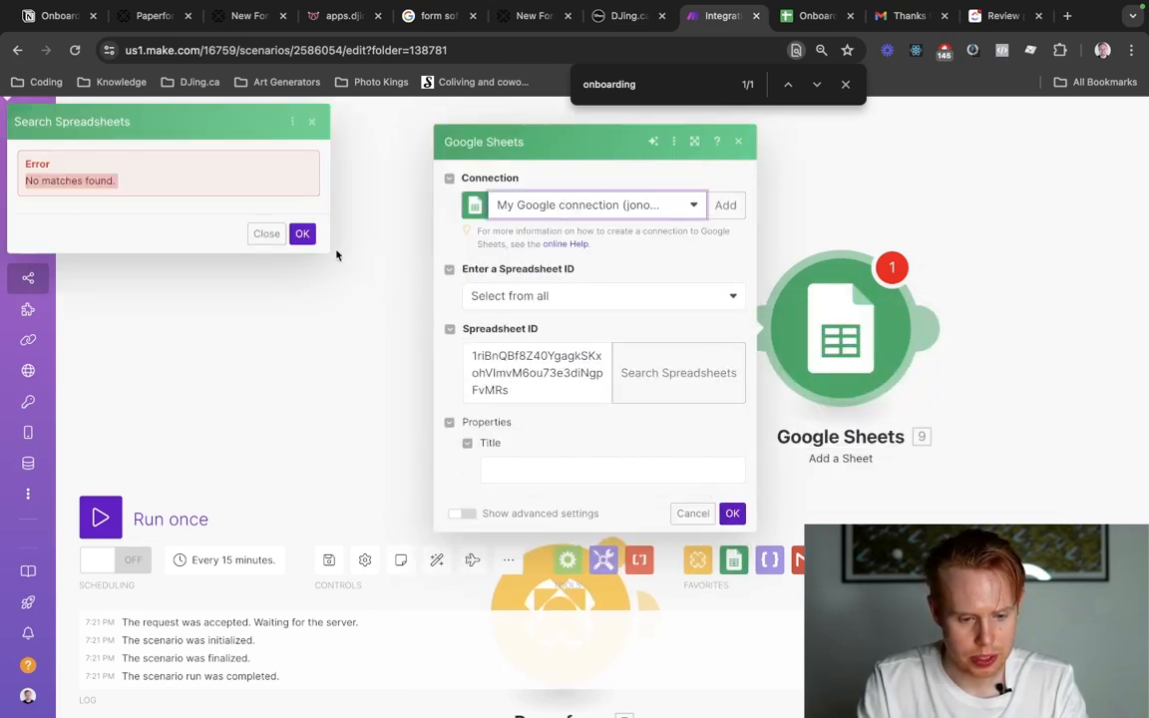
left_click(303, 234)
left_click(683, 373)
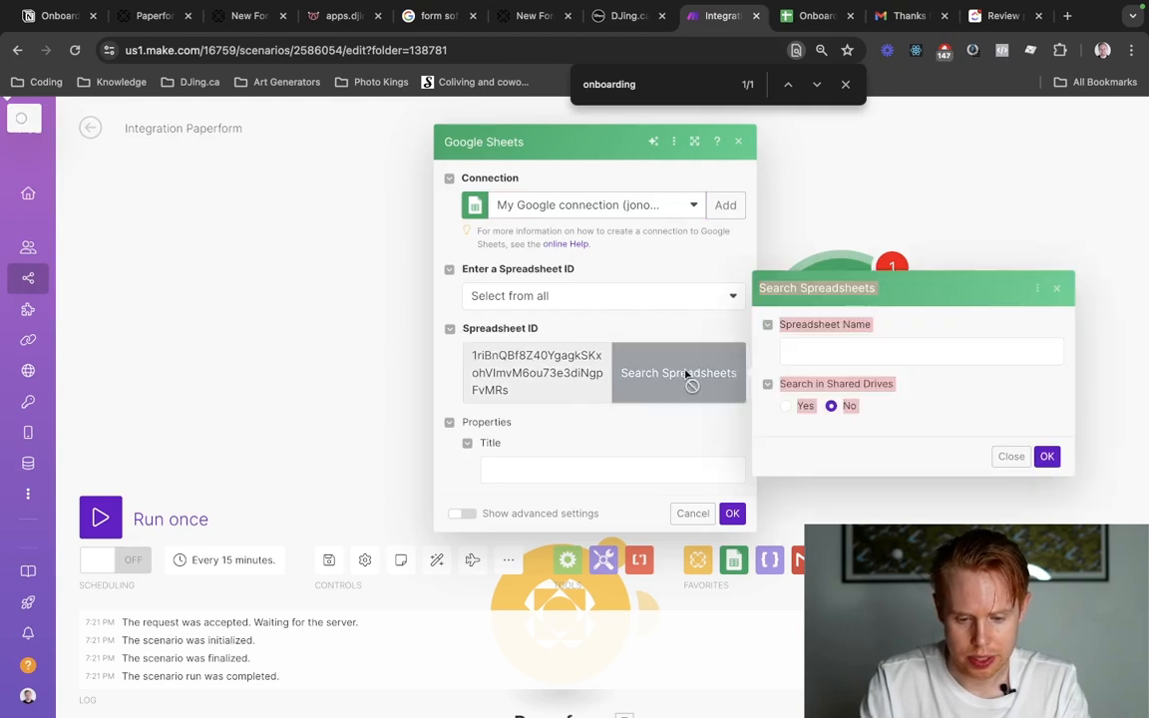
left_click(885, 355)
key("ctrl+v")
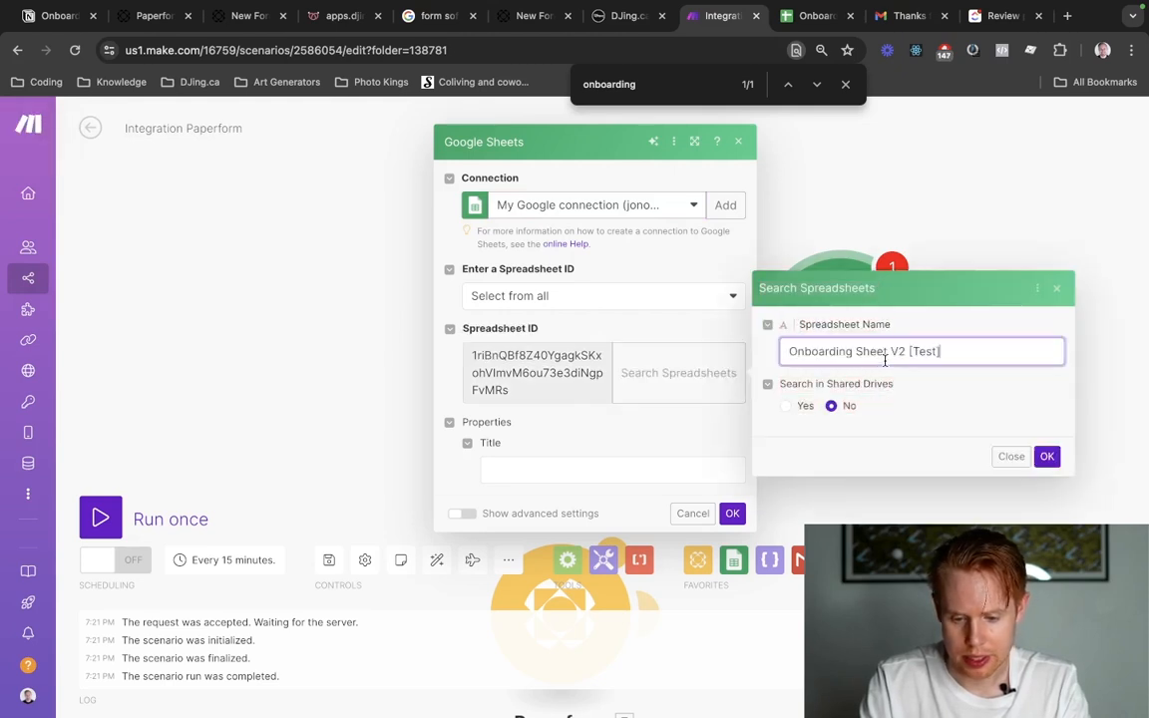
left_click(1047, 456)
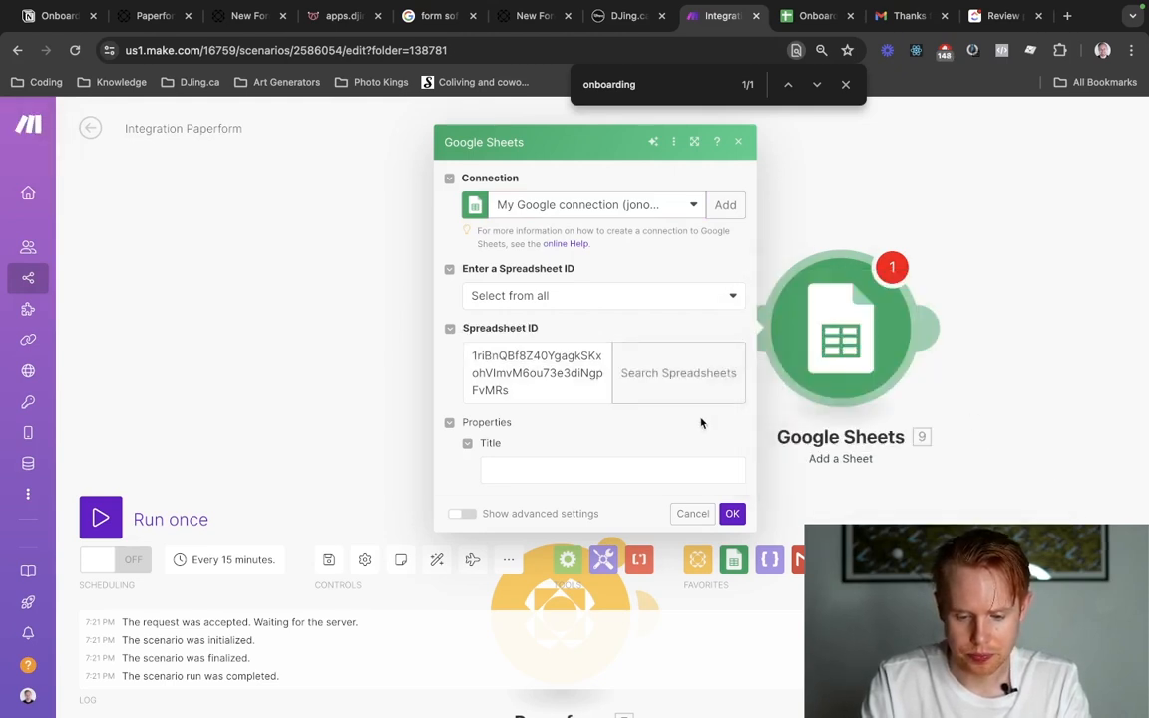
List the connection's spreadsheets without a name filter and look for "Onboarding Sheet V2 [Test]" among the results.
left_click(654, 355)
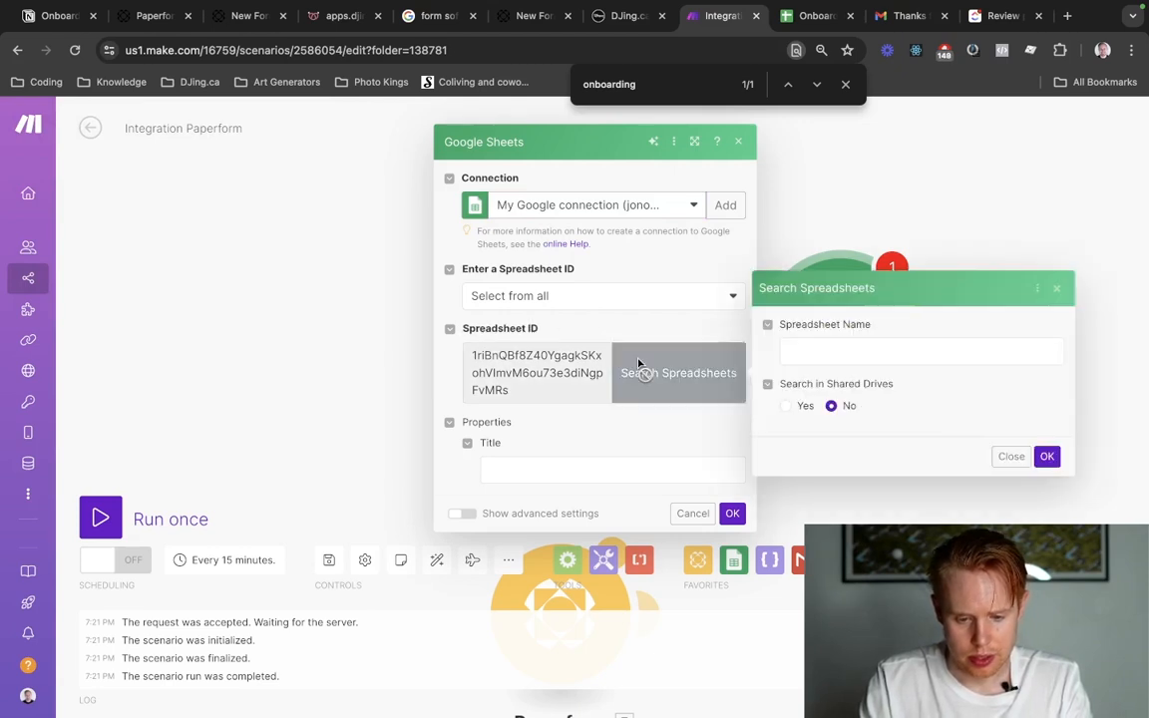
left_click(991, 350)
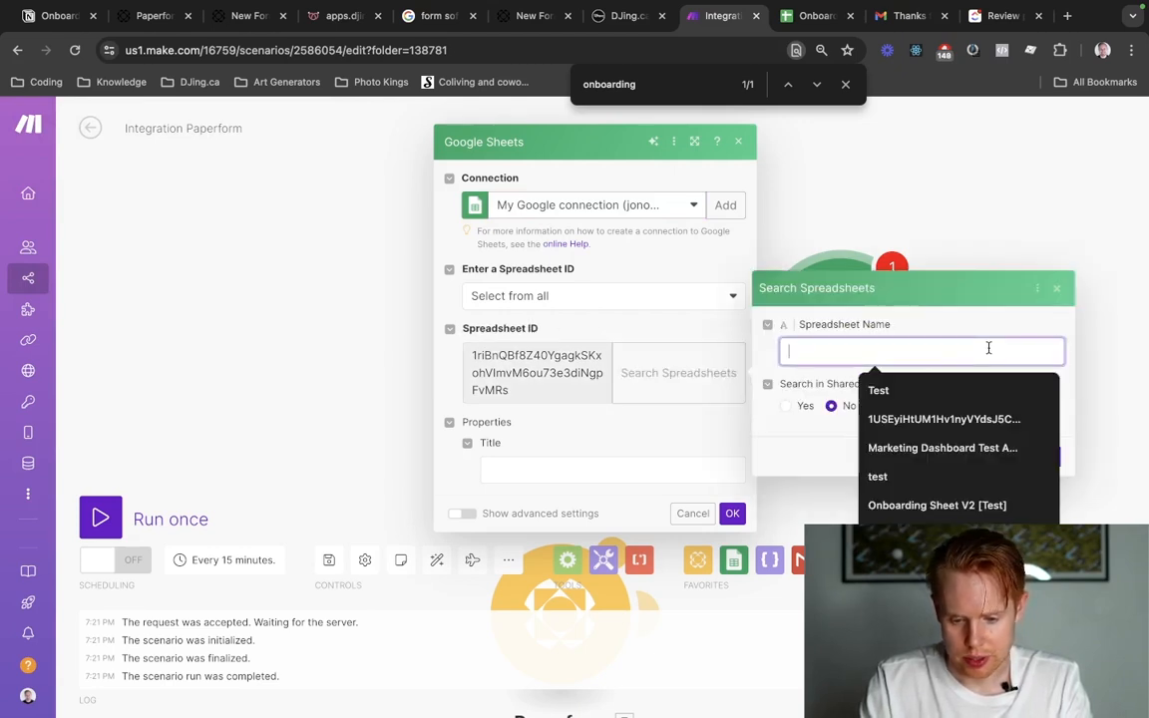
left_click(824, 429)
left_click(1045, 457)
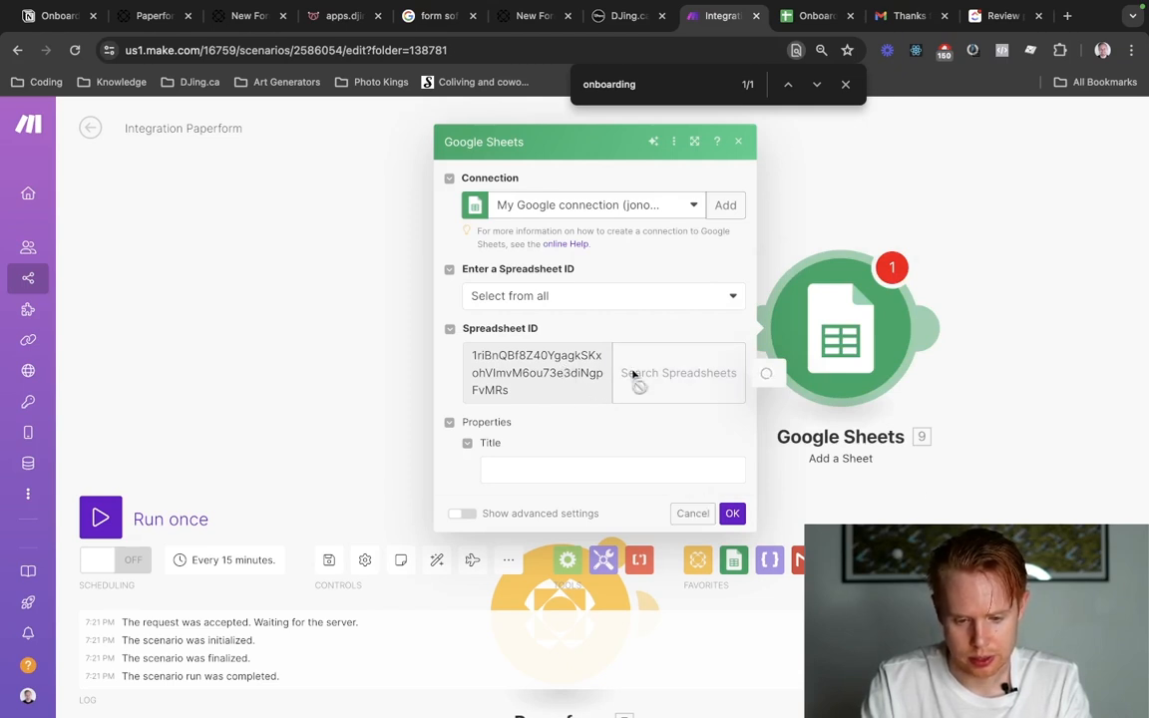
left_click(687, 377)
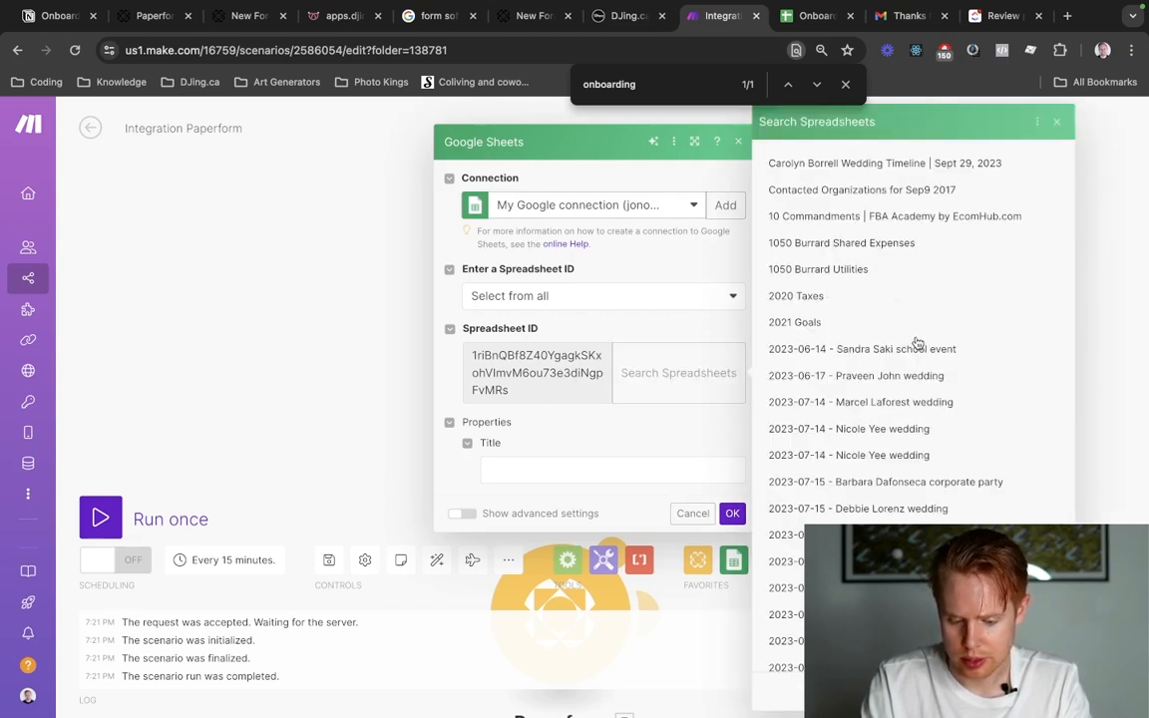
key("ctrl+v")
left_click(895, 403)
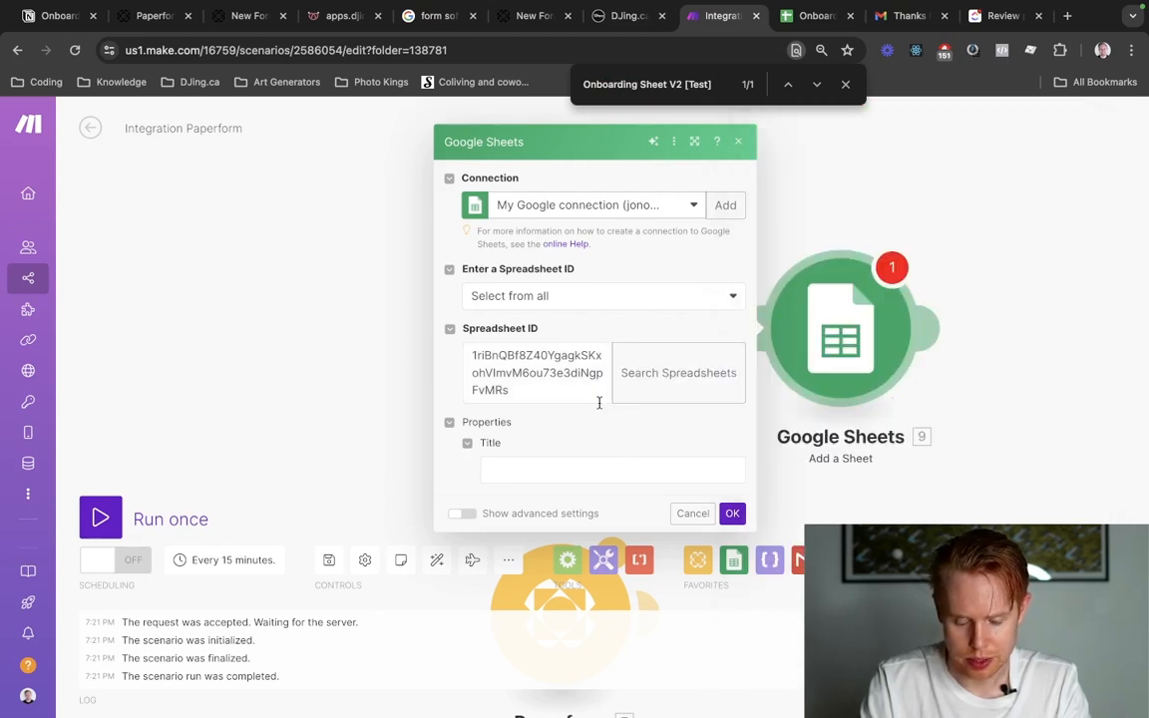
Save and reopen the Add a Sheet module, then search its spreadsheets again for "Onboarding Sheet V2 [Test]".
left_click(732, 513)
left_click(883, 371)
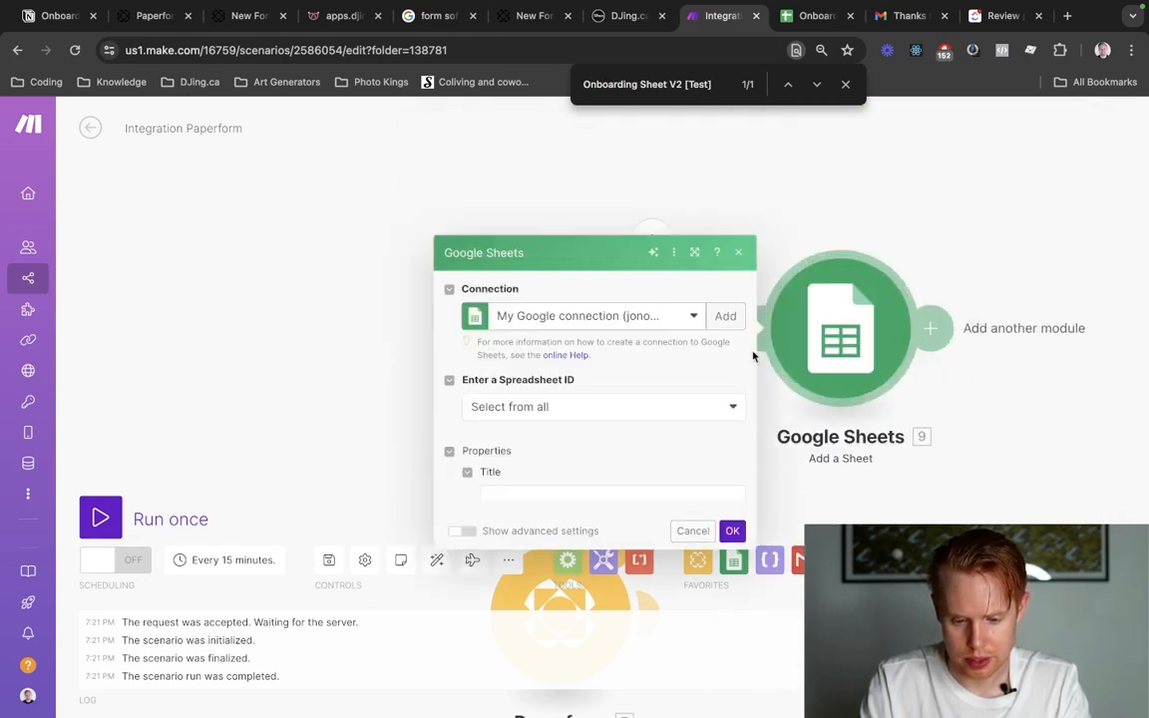
left_click(677, 362)
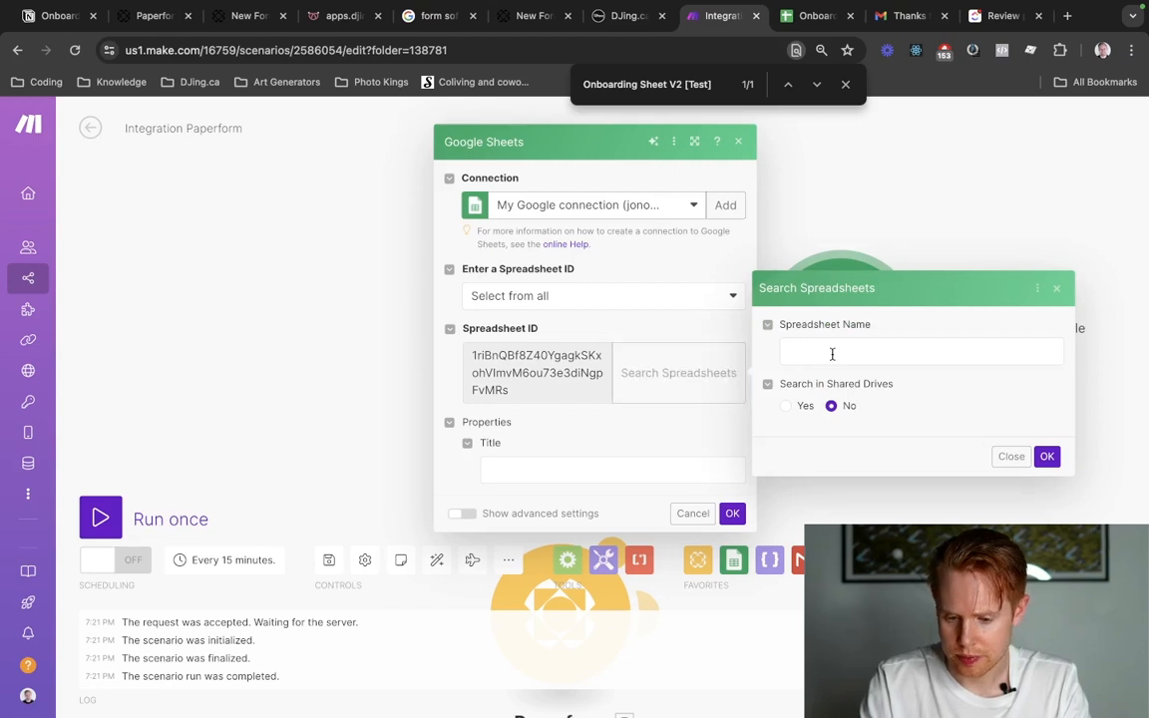
left_click(835, 350)
key("ctrl+v")
left_click(1047, 456)
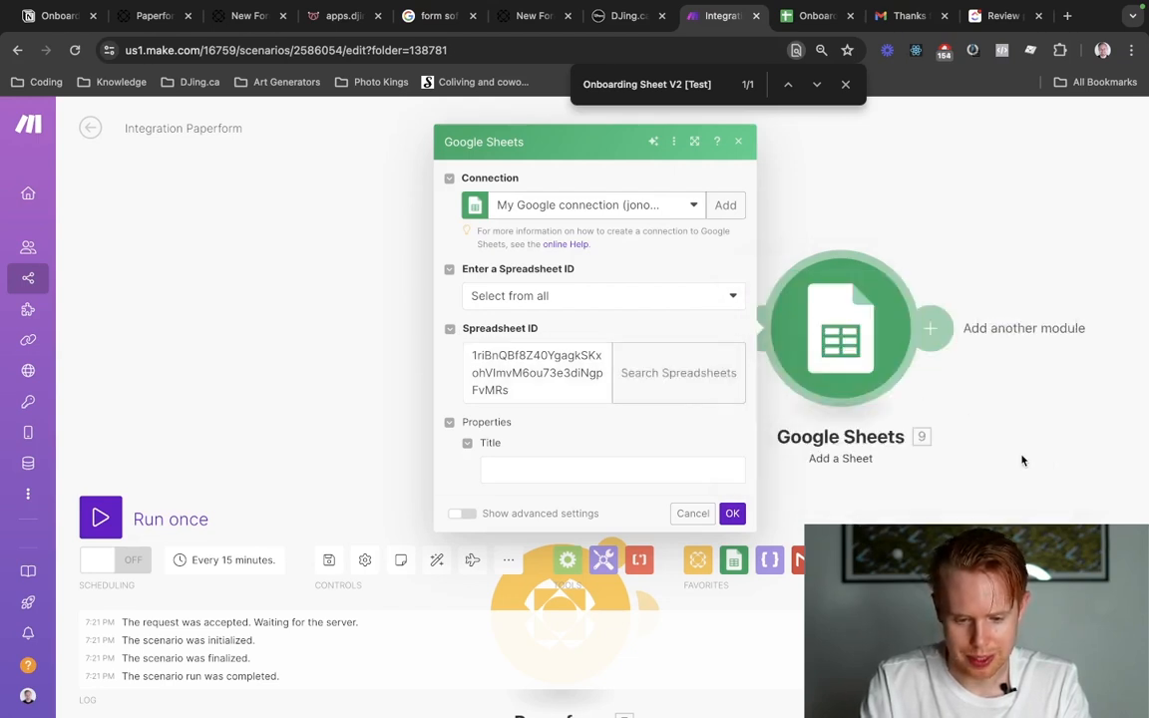
Copy the Spreadsheet ID from the Google Sheets settings, close them, and delete the Add a Sheet module.
double_click(576, 356)
left_click(502, 467)
left_click(662, 498)
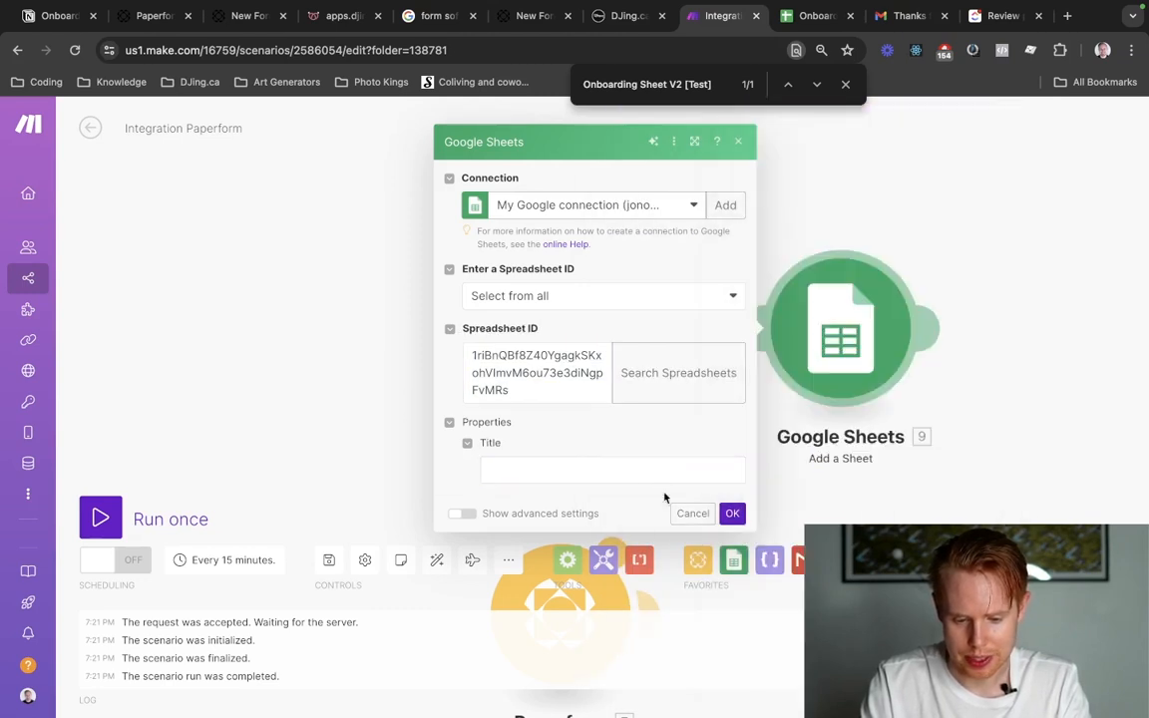
left_click(692, 513)
right_click(816, 345)
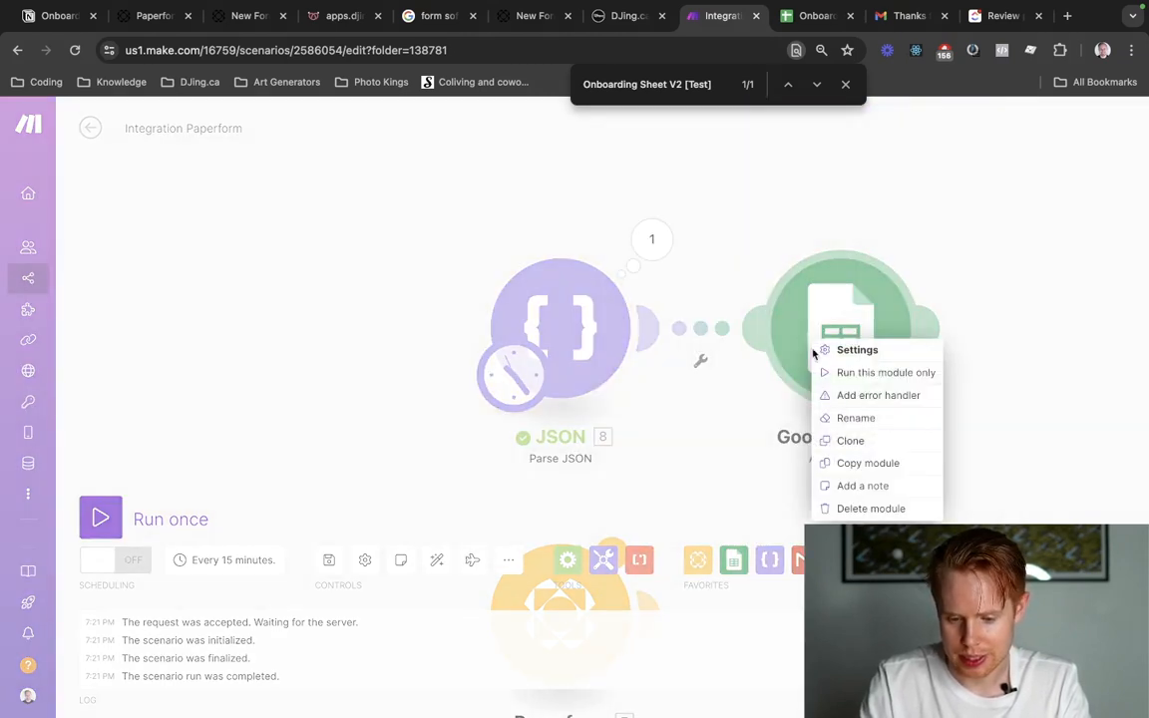
left_click(843, 509)
Add a Google Sheets "Add a Row" module after the Parse JSON module.
left_click(623, 265)
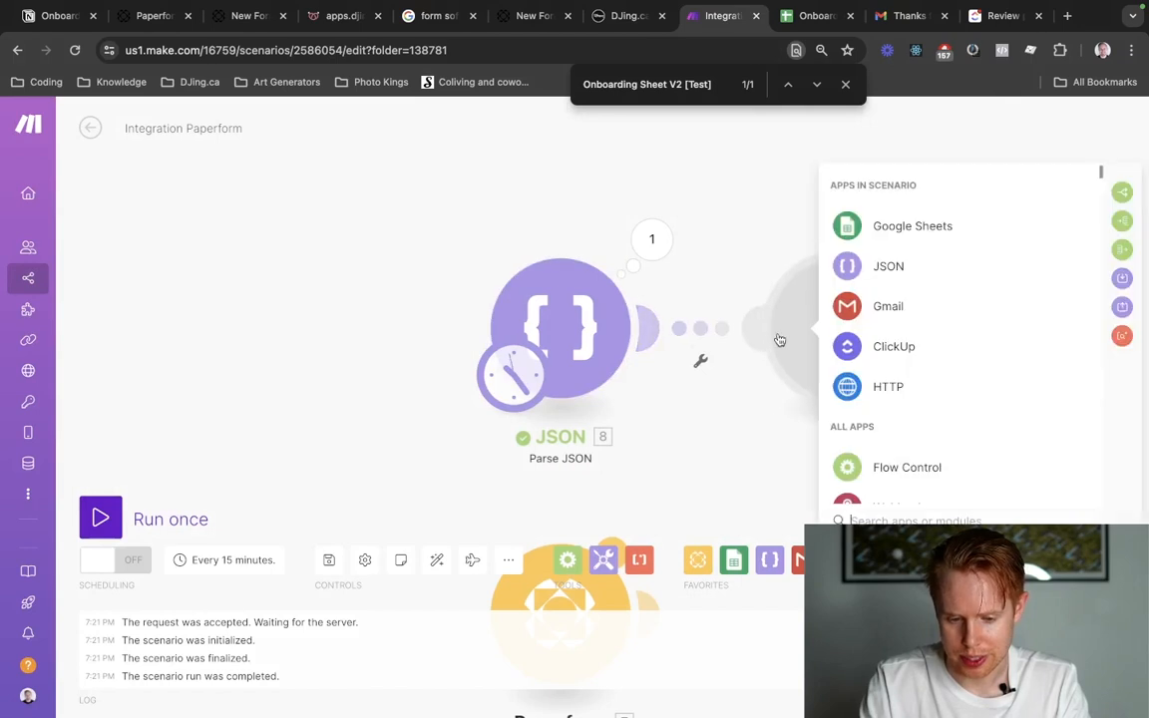
left_click(830, 234)
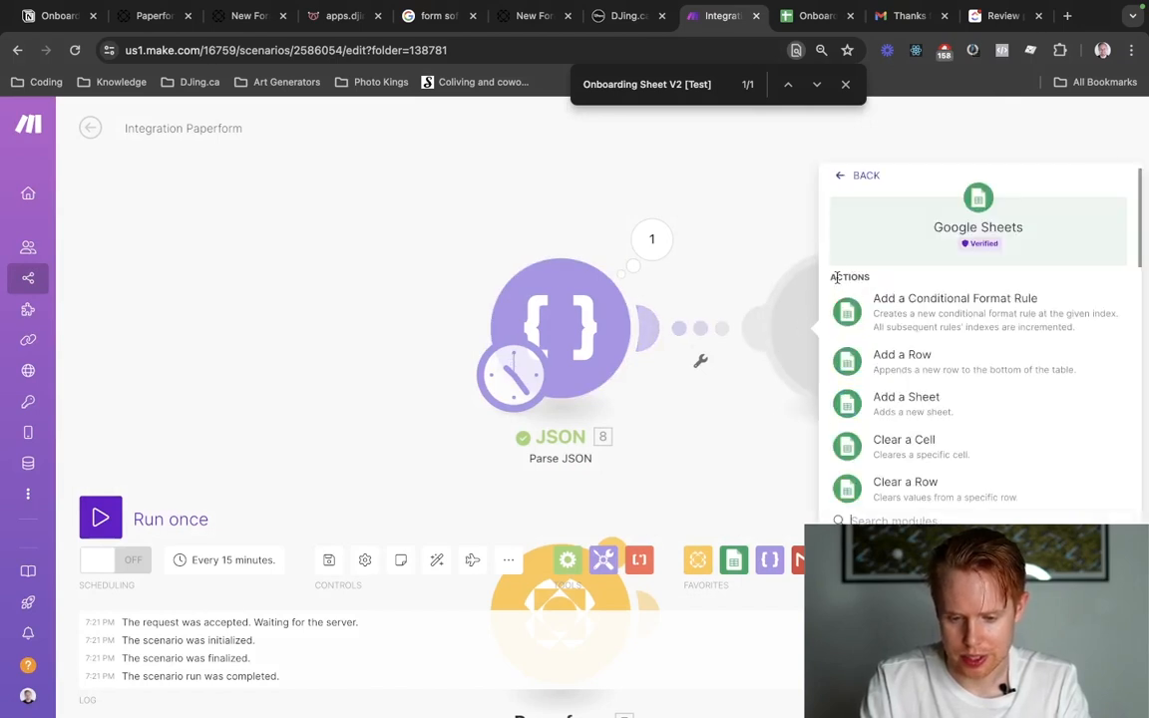
left_click(897, 354)
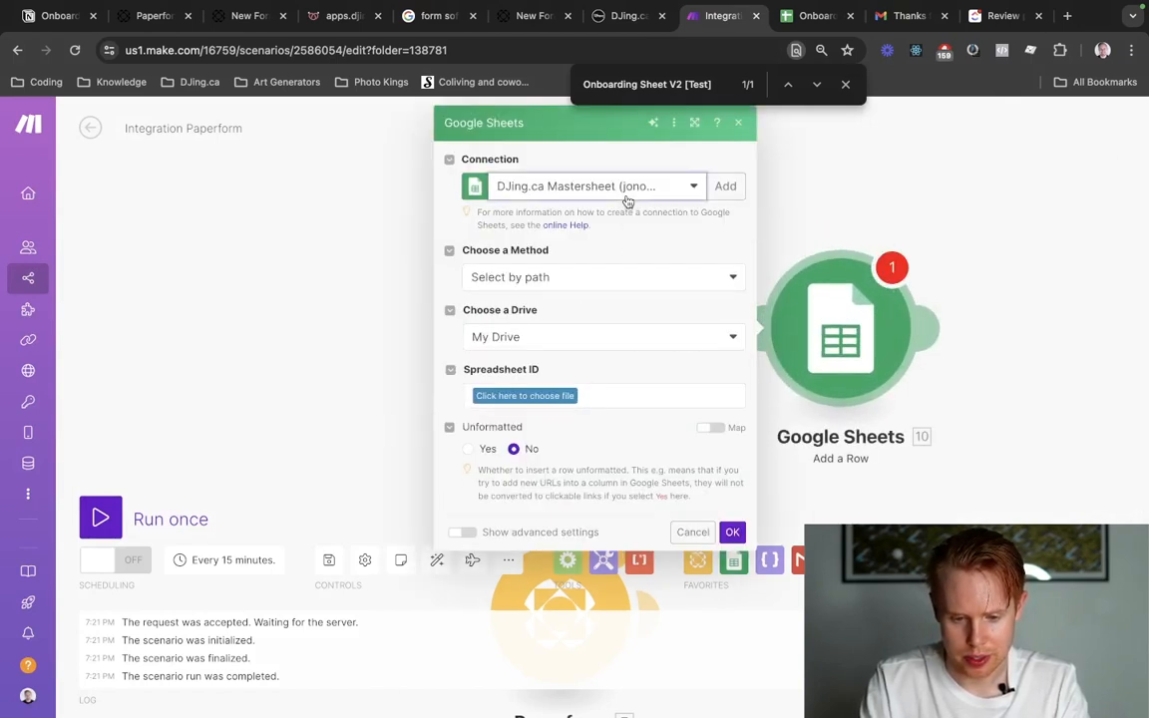
Set the Add a Row module to My Google connection with the "Select from all" method and paste the copied Spreadsheet ID.
left_click(628, 191)
left_click(598, 298)
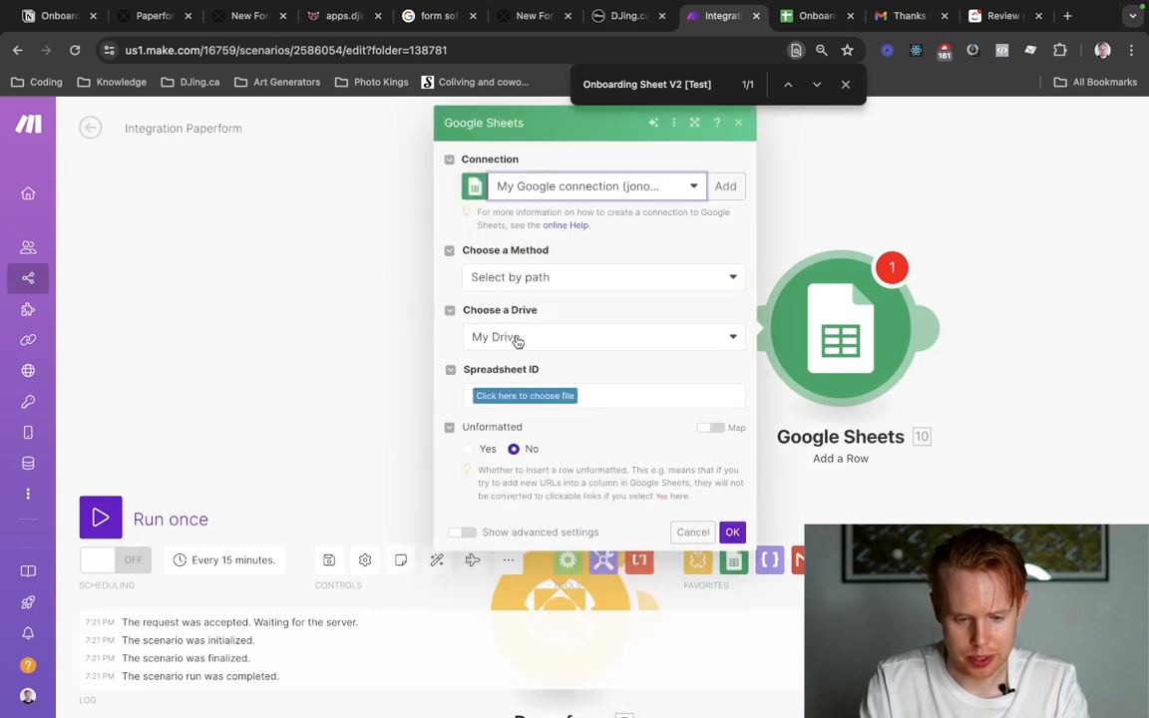
left_click(541, 277)
left_click(539, 327)
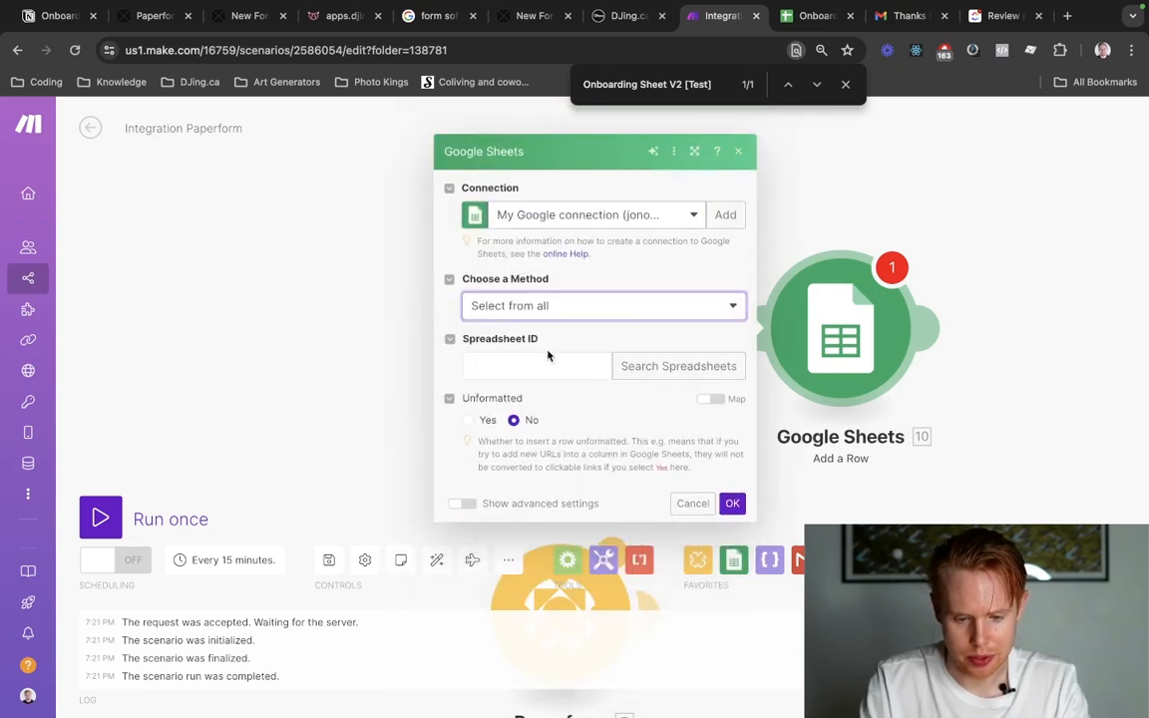
left_click(544, 365)
left_click(577, 308)
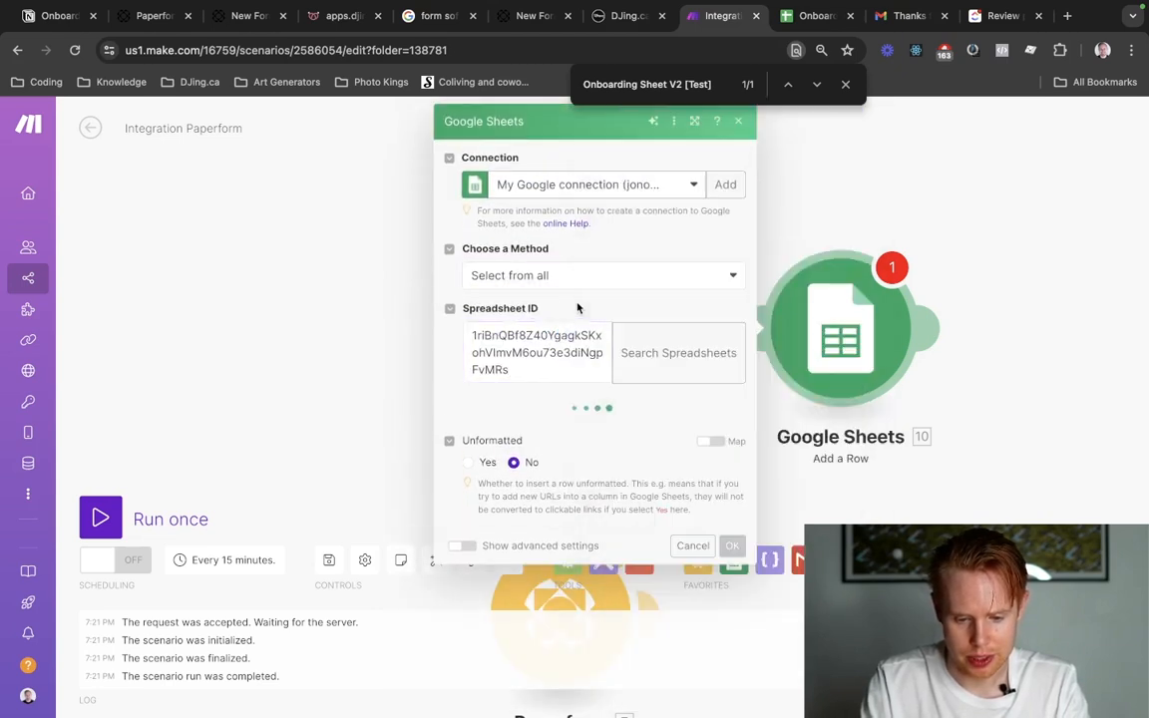
Choose Sheet1 as the sheet name for the Add a Row module.
left_click(673, 354)
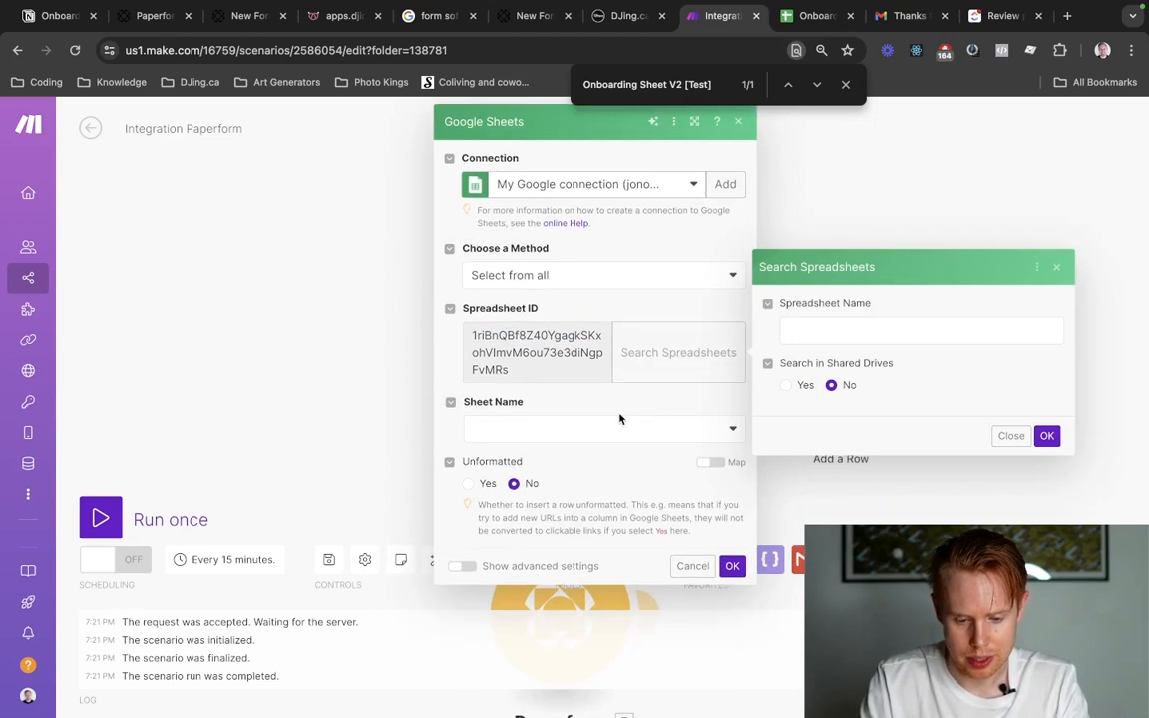
left_click(577, 431)
left_click(554, 450)
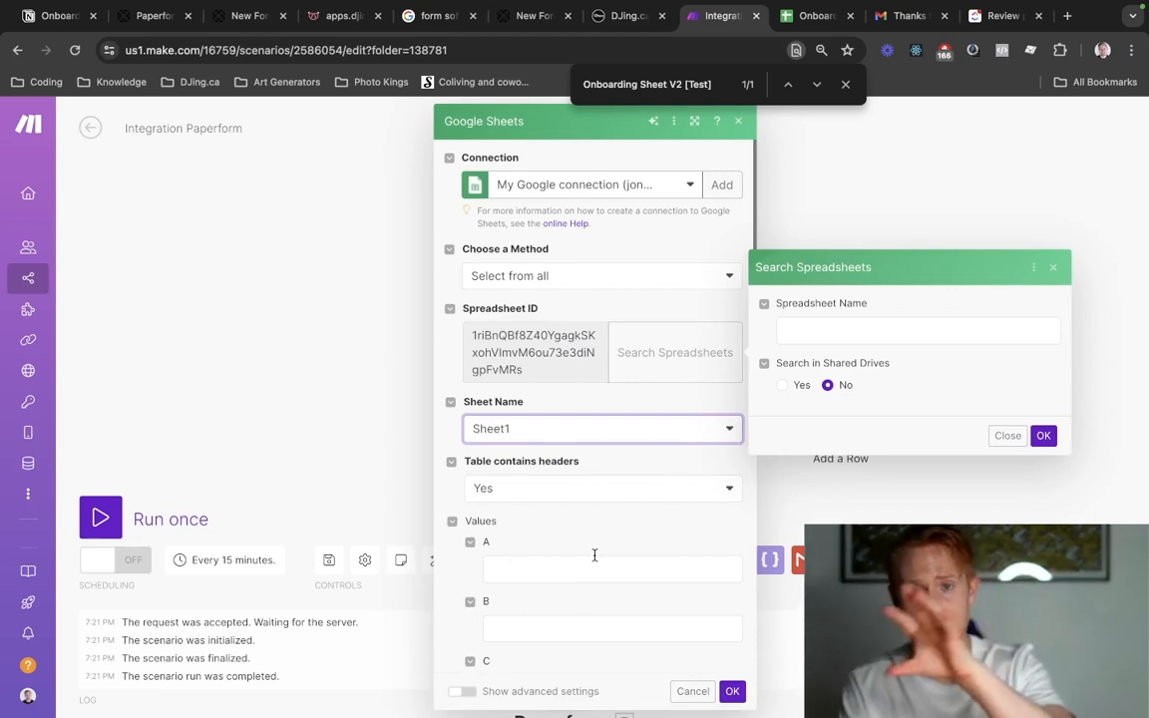
Return to the live Paperform form, reload it, and place its browser tab beside Make's.
key("ctrl+Tab")
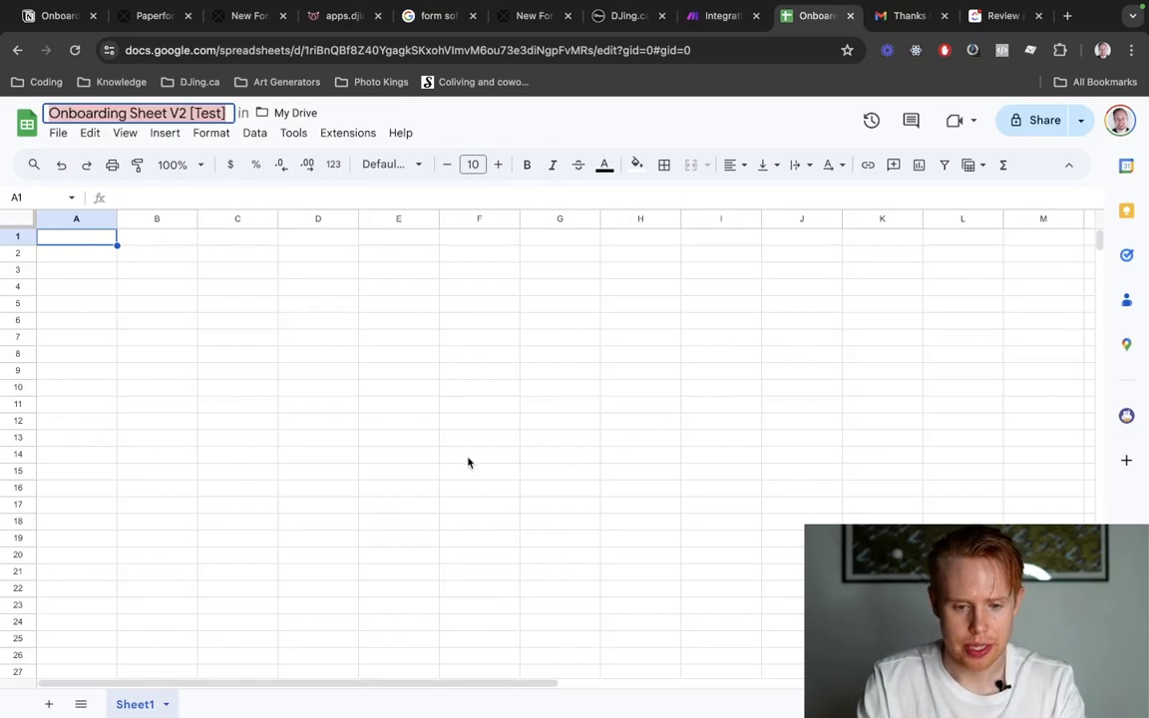
key("ctrl+shift+Tab")
key("ctrl+shift+Tab")
key("ctrl+Tab")
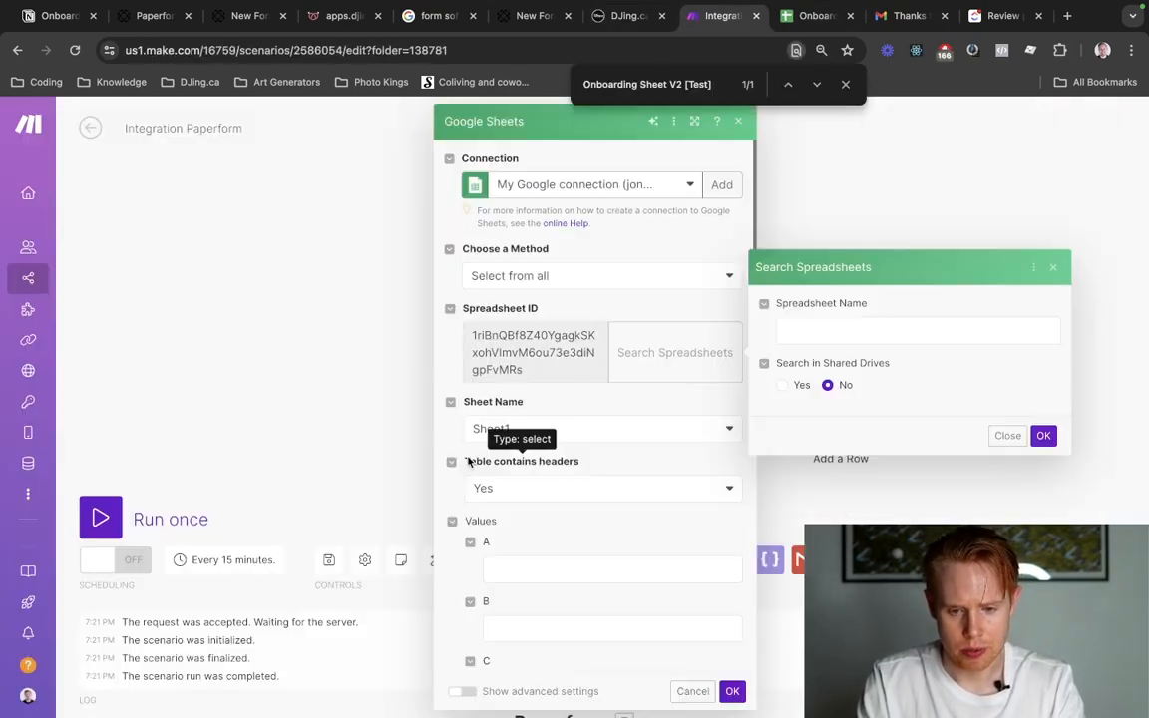
key("ctrl+shift+Tab")
key("ctrl+shift+Tab")
key("super+r")
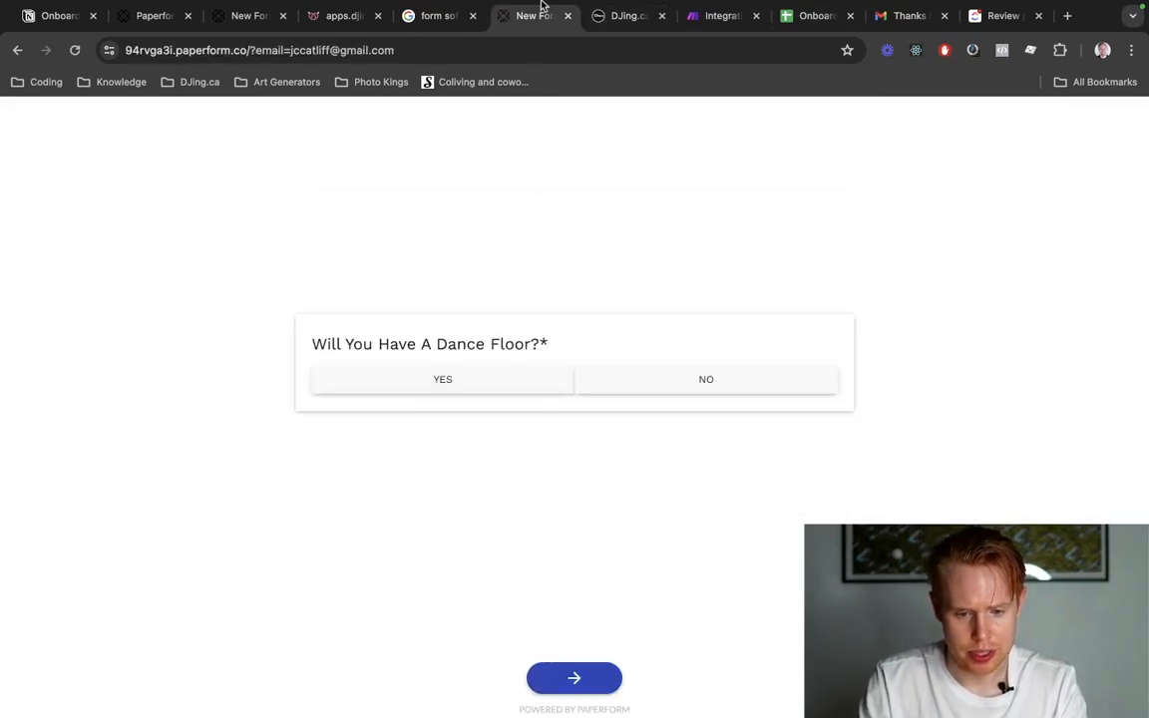
left_click_drag(543, 15, 636, 15)
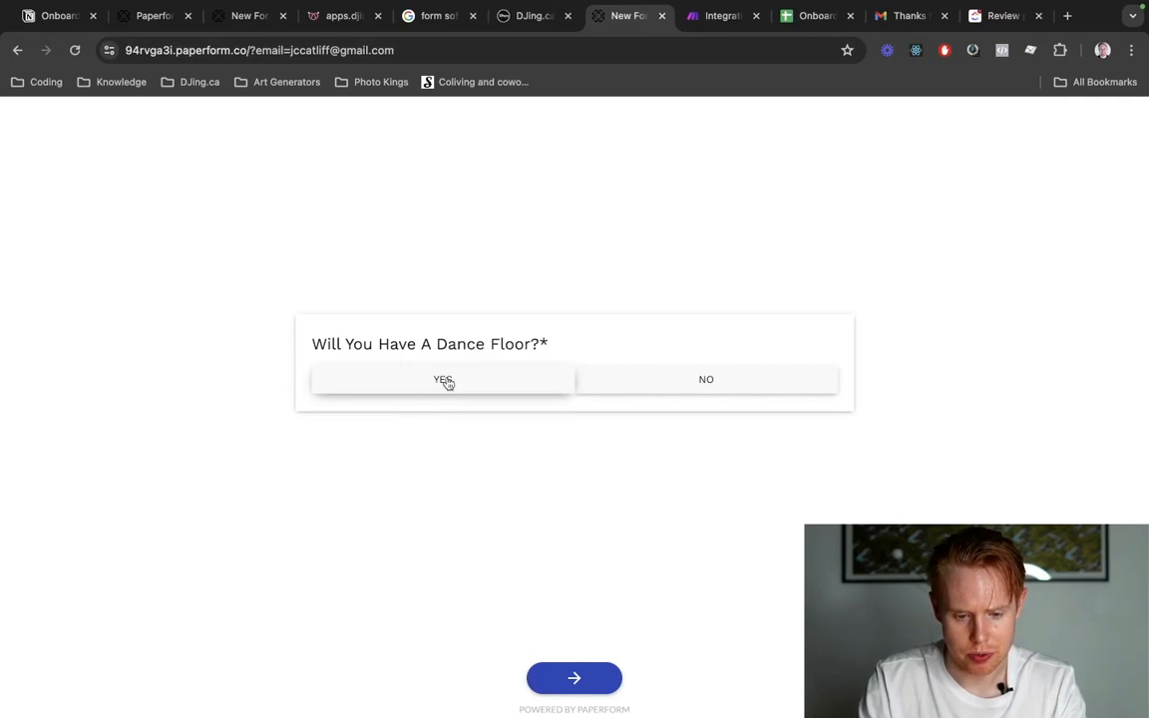
Try to copy the form's "Will You Have A Dance Floor?" question into cell A1 of the spreadsheet, then undo the paste.
triple_click(462, 341)
key("ctrl+c")
key("ctrl+Tab")
key("ctrl+Tab")
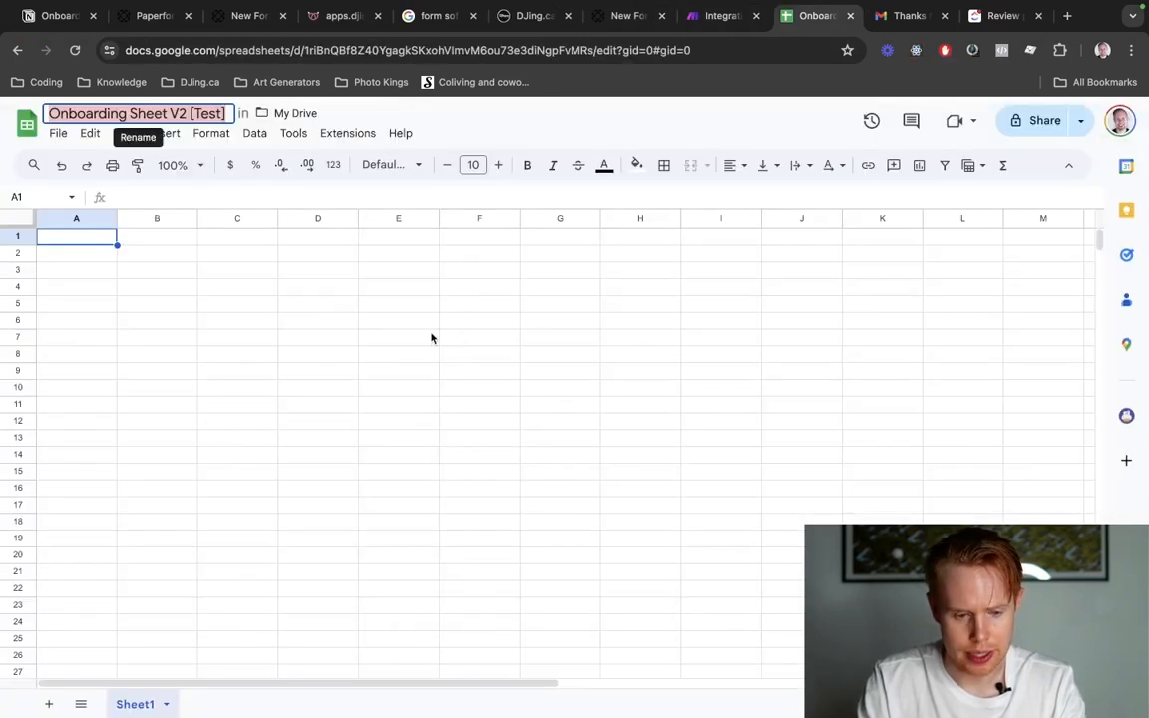
key("ctrl+v")
key("ctrl+z")
left_click(79, 238)
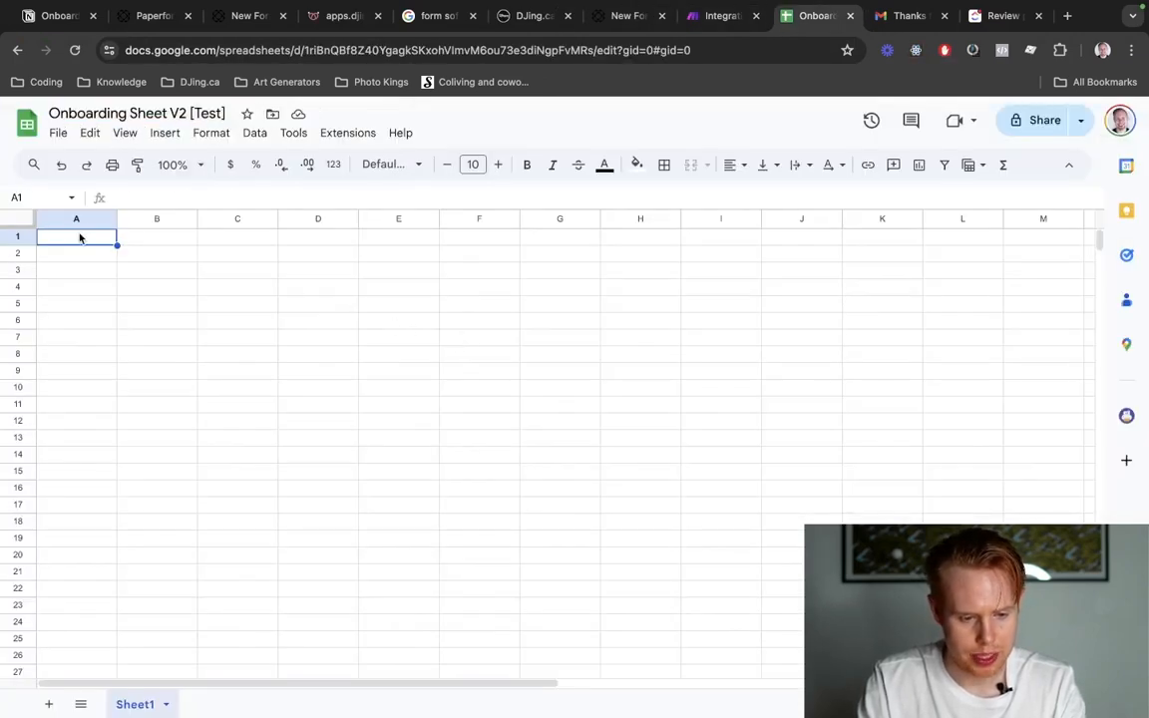
type("Will You Have A Dance Floor? YES NO")
key("ctrl+t")
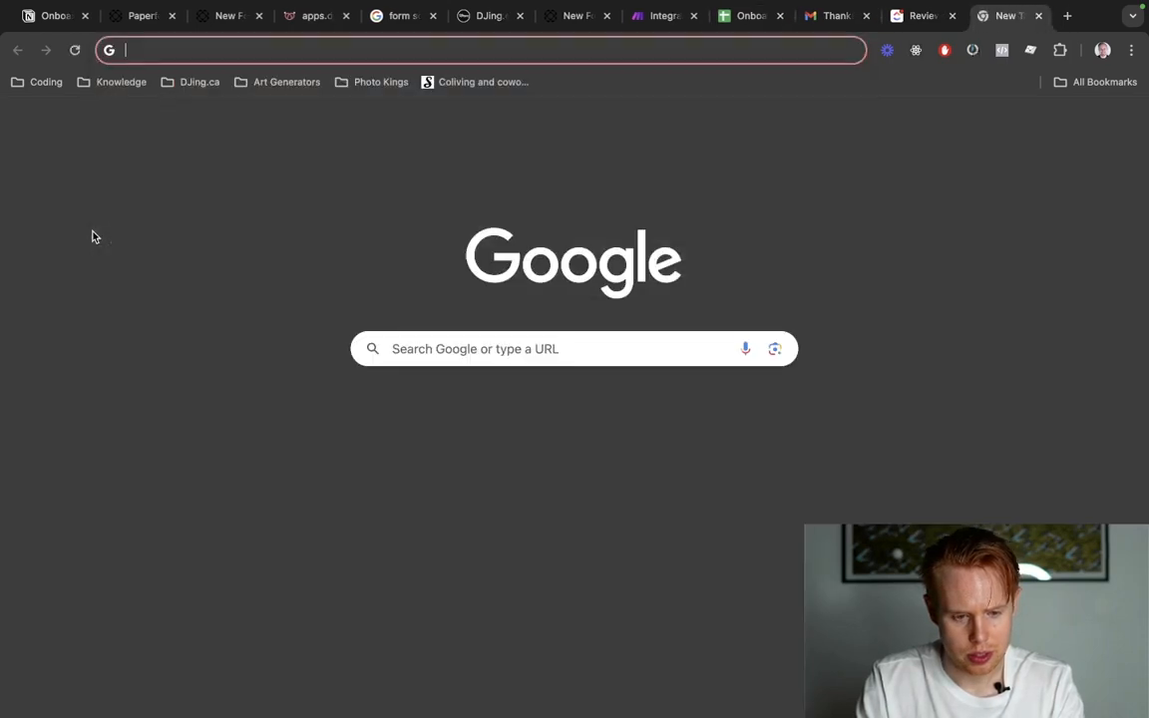
key("ctrl+w")
key("ctrl+z")
key("ctrl+v")
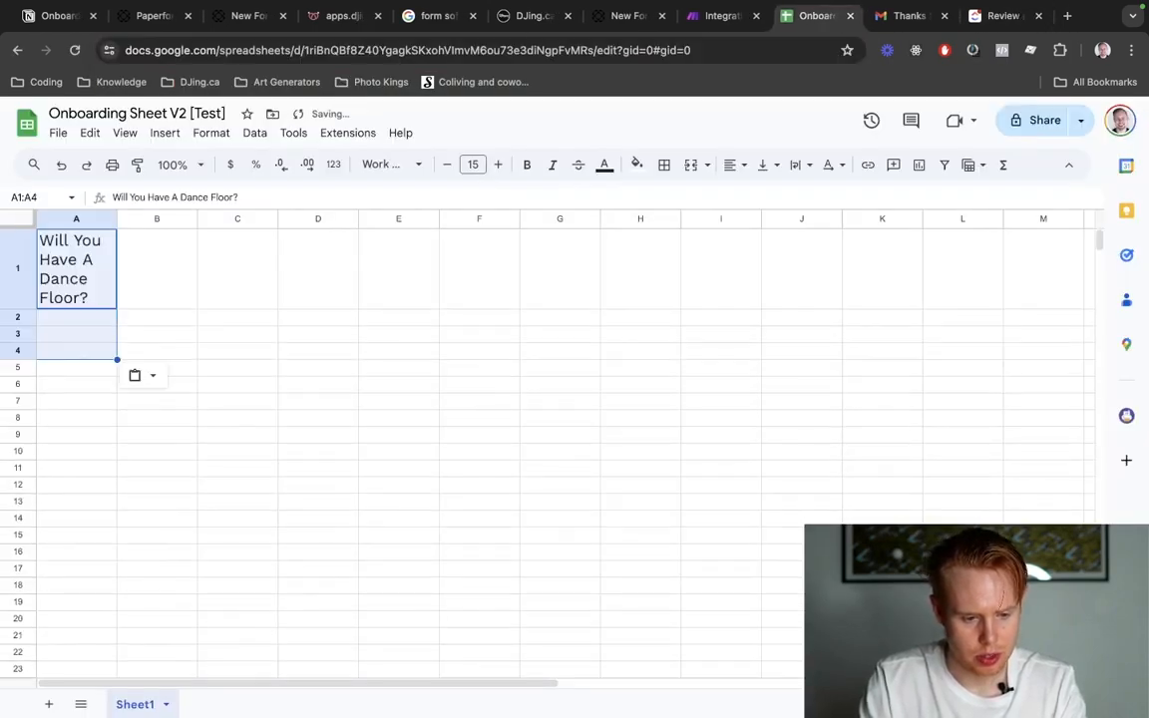
key("ctrl+z")
left_click(100, 239)
type("Will")
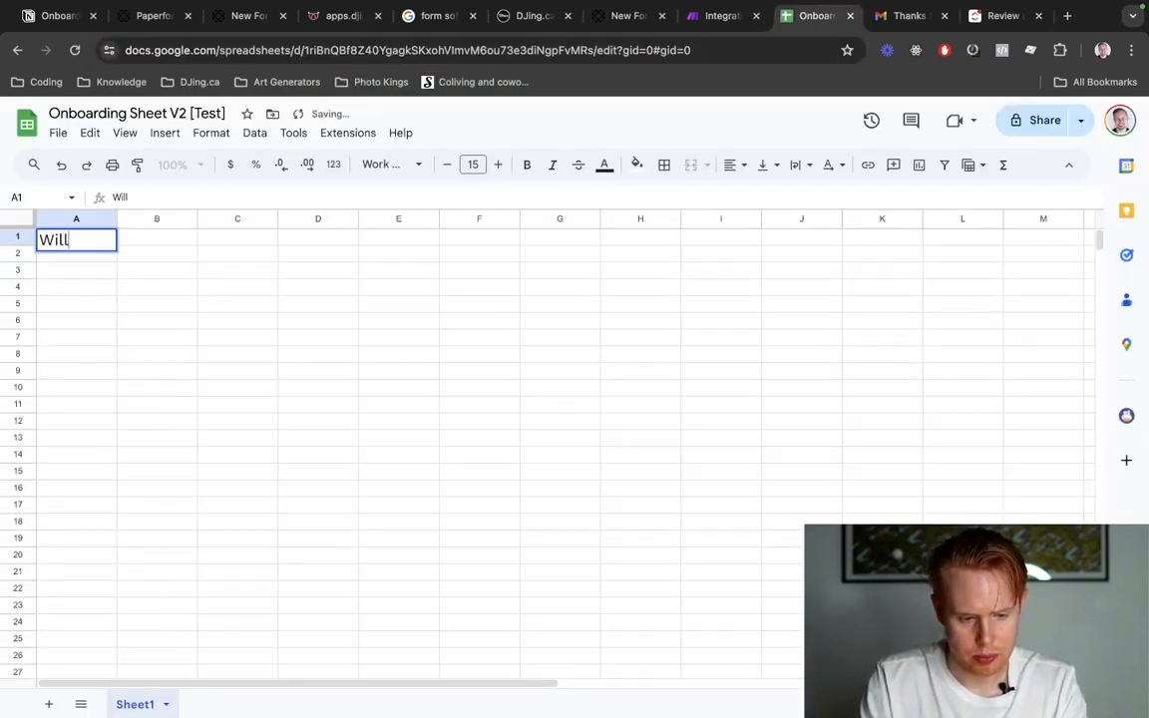
key("Escape")
left_click(122, 342)
left_click(73, 241)
type("Wi")
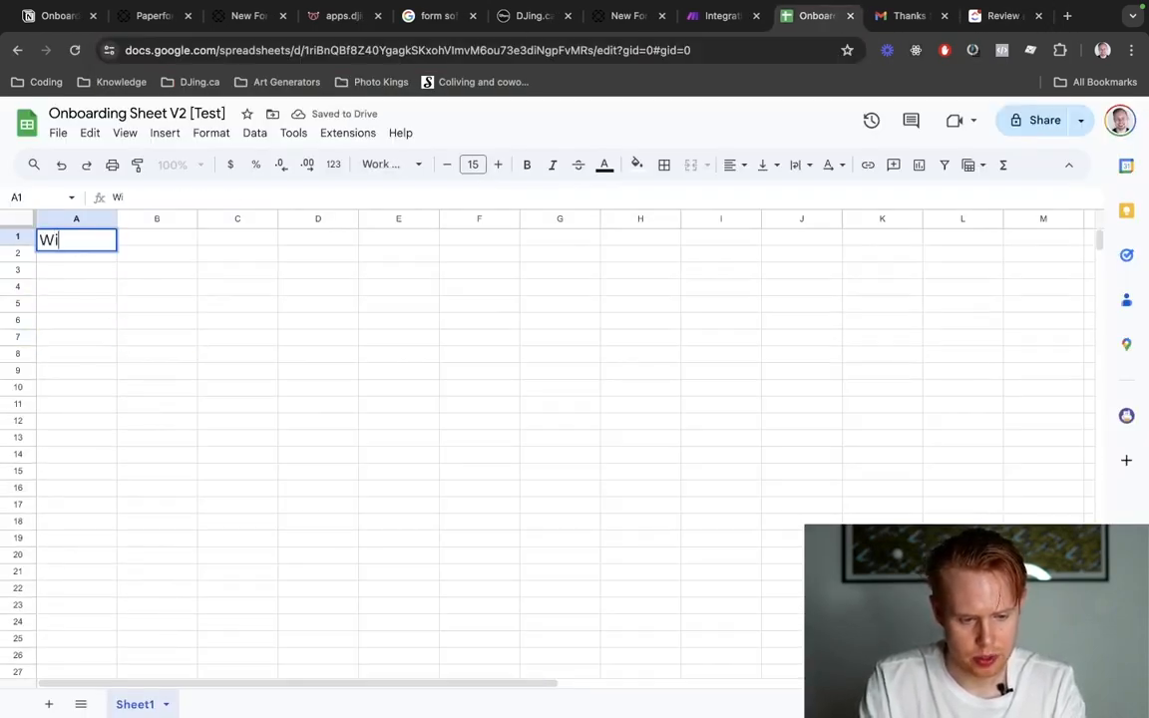
key("Escape")
Write the header "Will there be dance floor?" in cell A2 and move its text to cell A1.
key("Down")
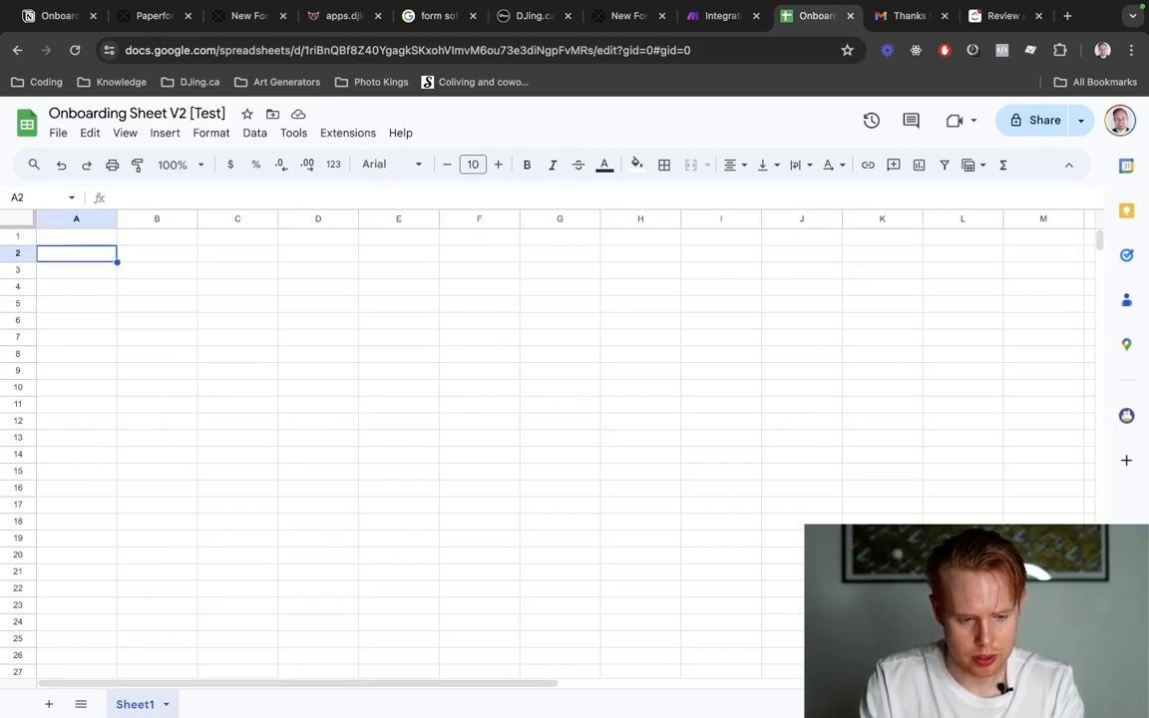
type("Will there be ")
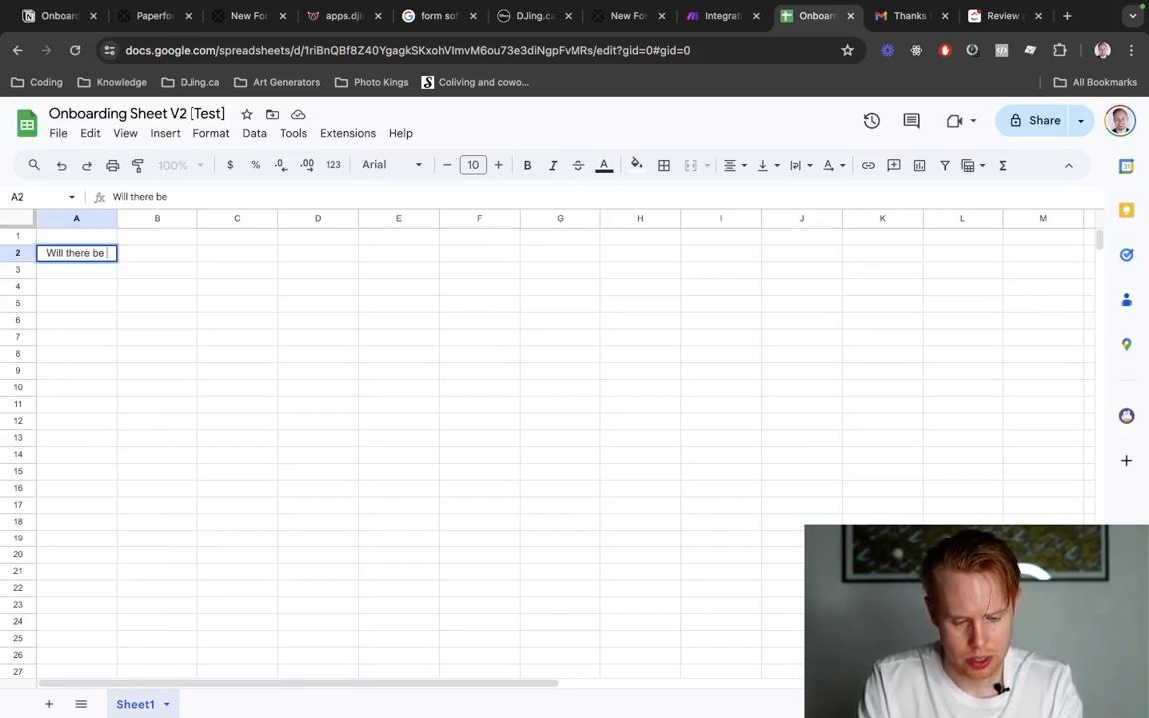
type("dance floor?")
key("ctrl+a")
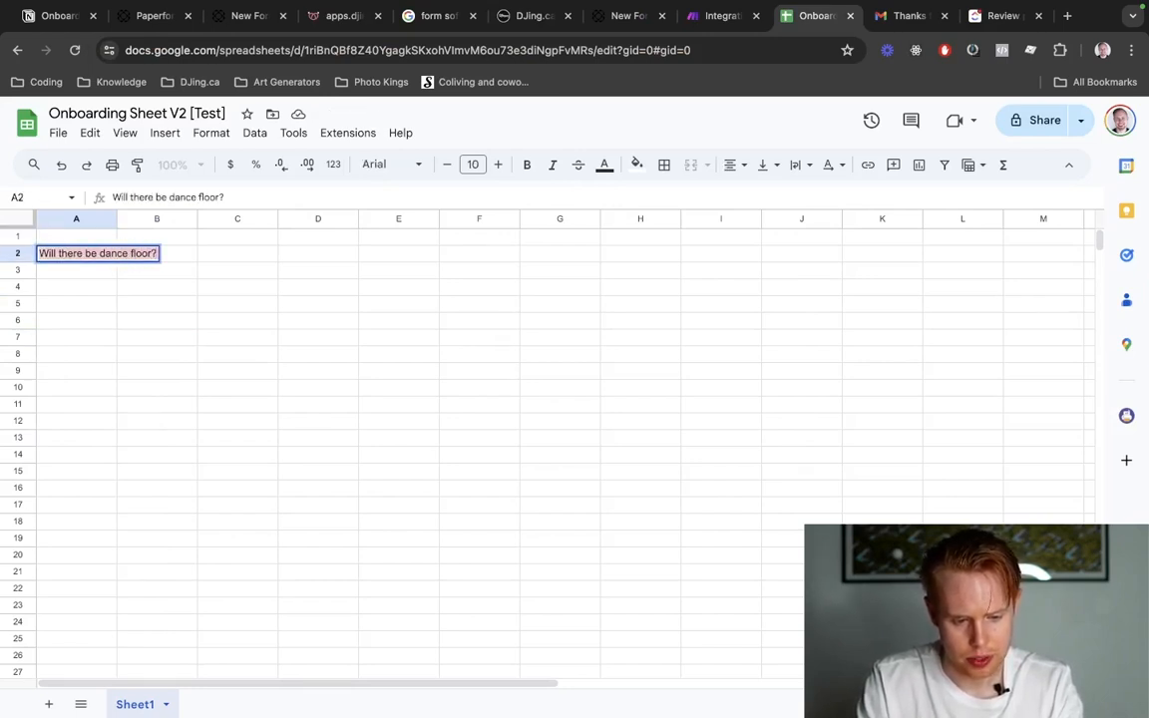
key("ctrl+x")
left_click(62, 236)
key("ctrl+v")
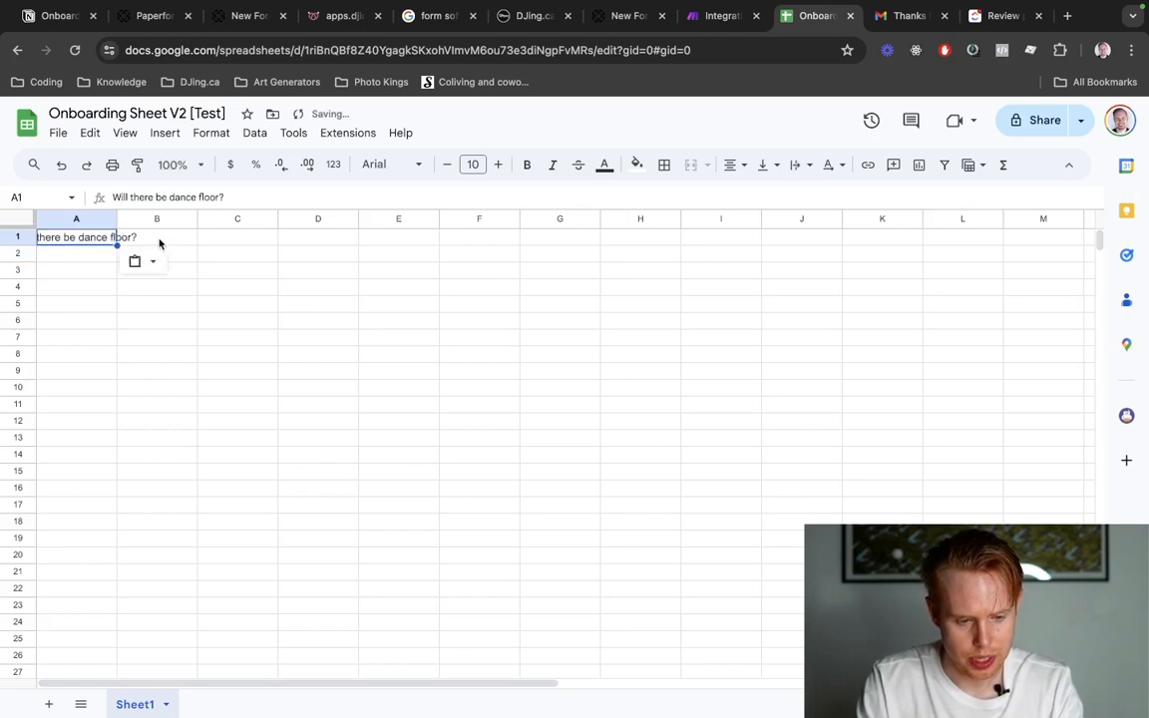
Select cell B1, return to the form, and answer No to the dance floor question to reach the next question.
left_click(159, 241)
key("super+f")
key("ctrl+shift+Tab")
key("ctrl+shift+Tab")
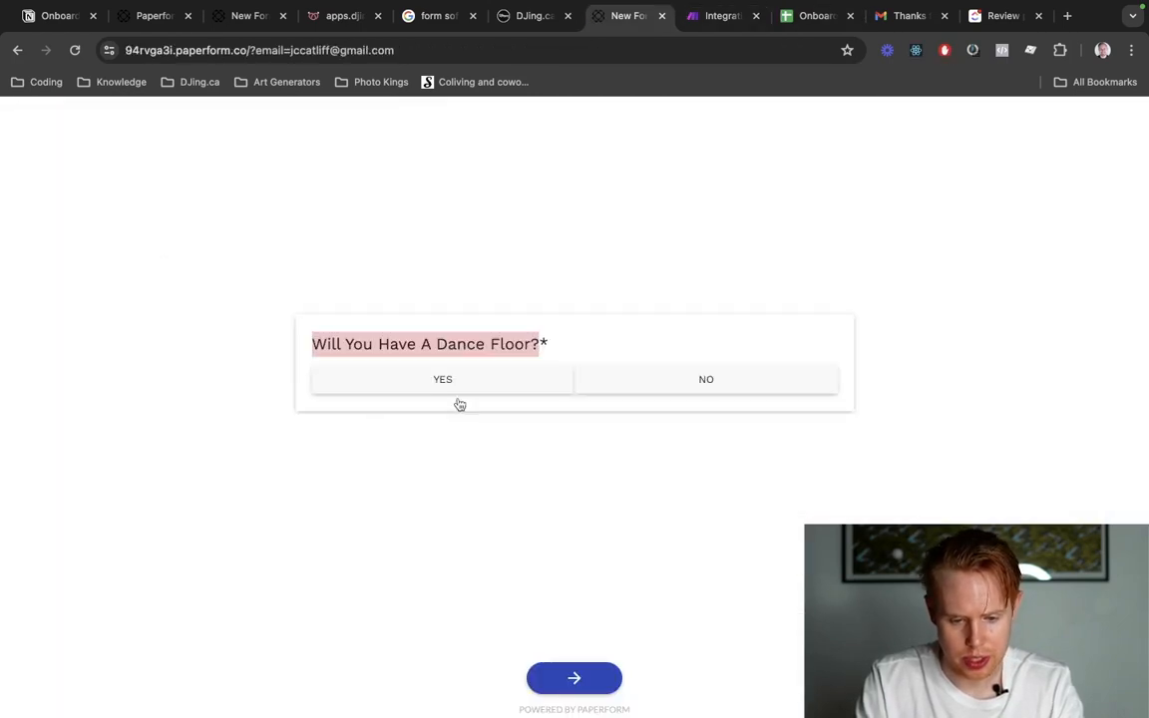
left_click(607, 385)
left_click(583, 678)
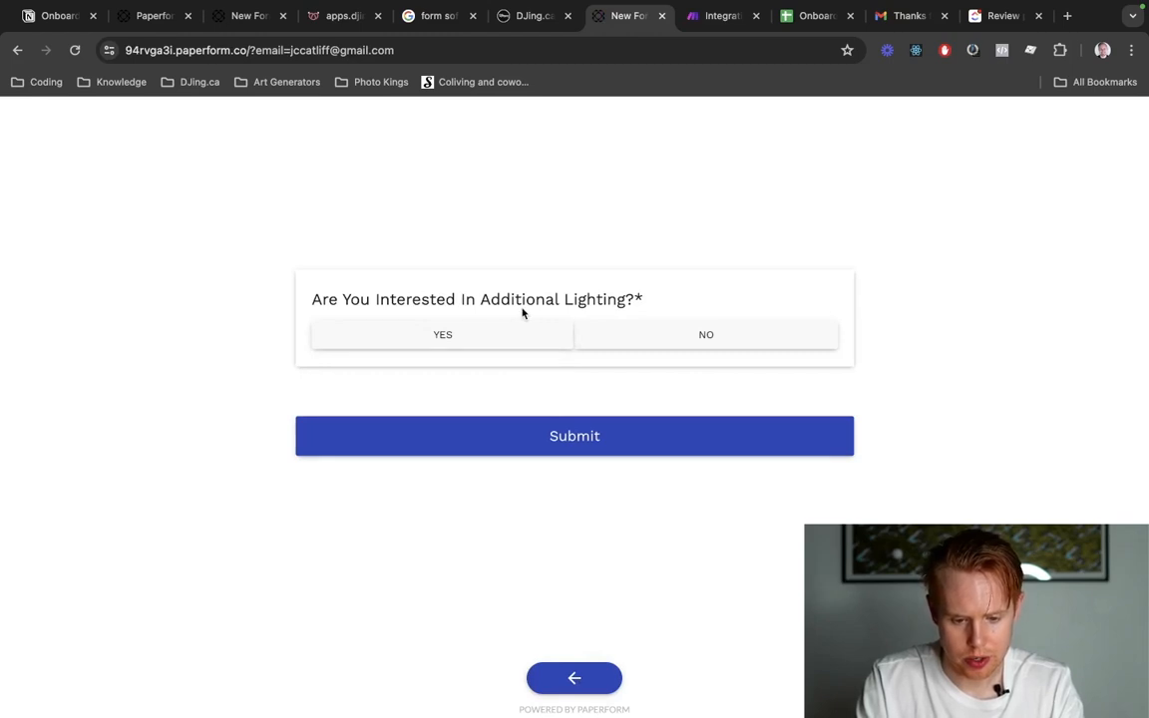
Write the header "Additional Lighting" in cell B1 of the onboarding spreadsheet and widen columns A and B to fit their headers.
key("ctrl+Tab")
key("ctrl+Tab")
type("A")
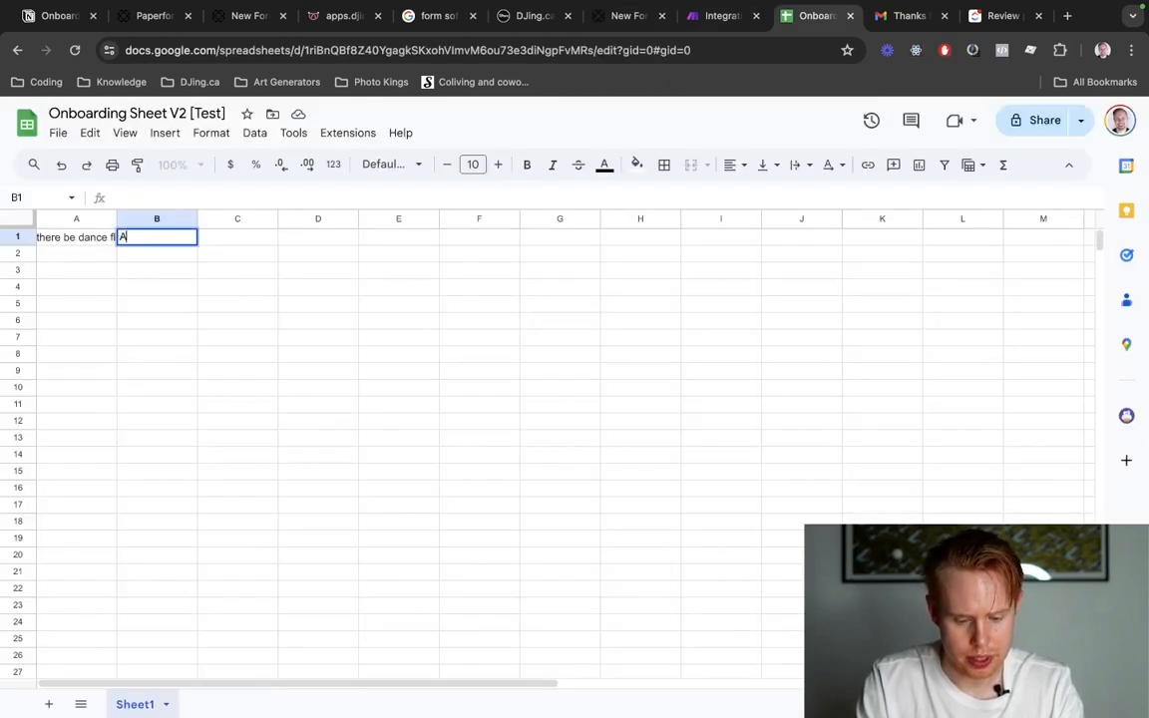
type("dditional Lighting")
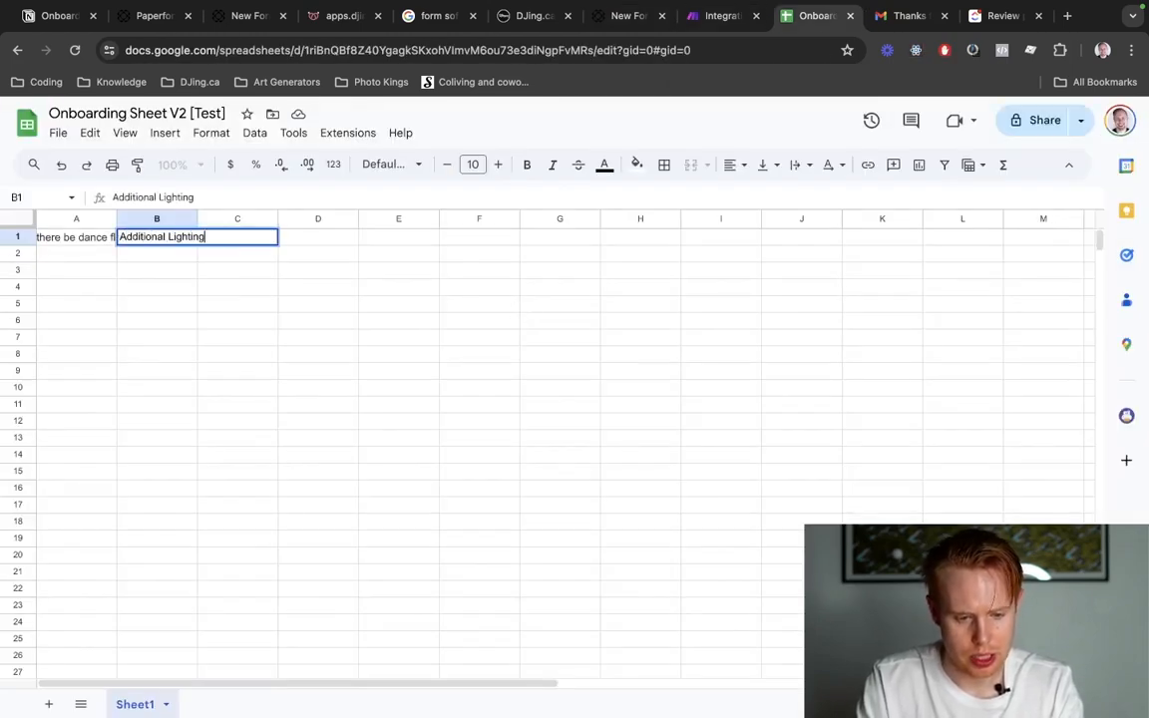
left_click_drag(116, 219, 170, 218)
left_click_drag(257, 219, 323, 219)
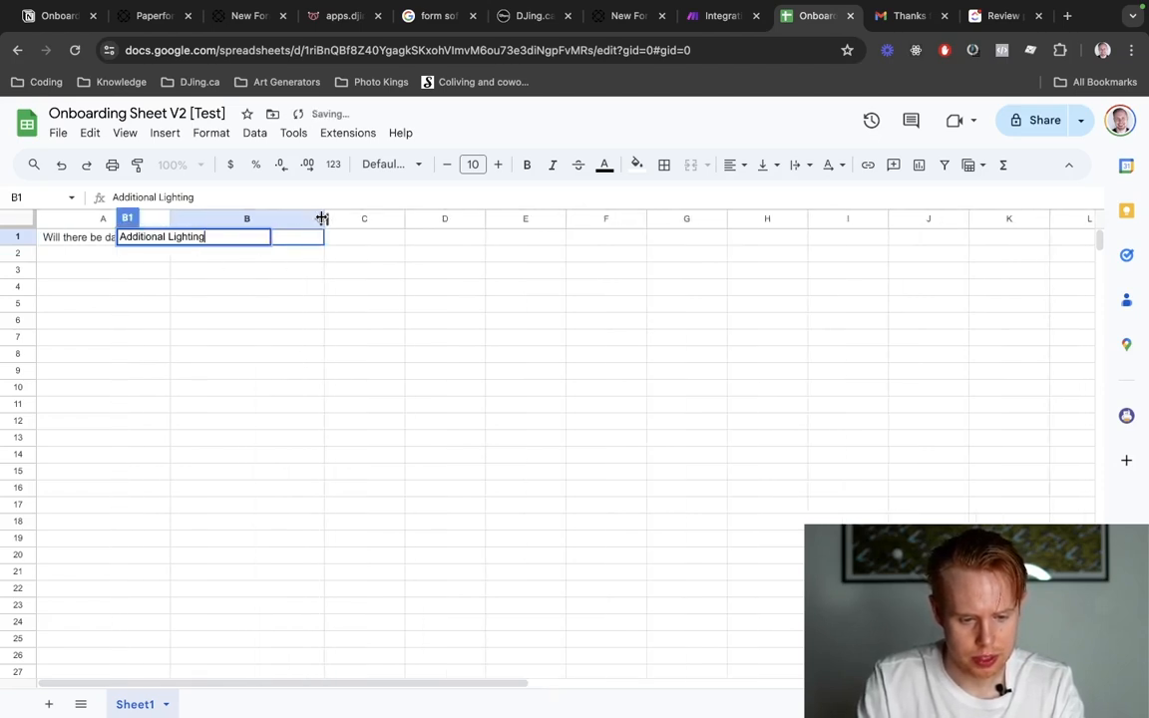
left_click(239, 370)
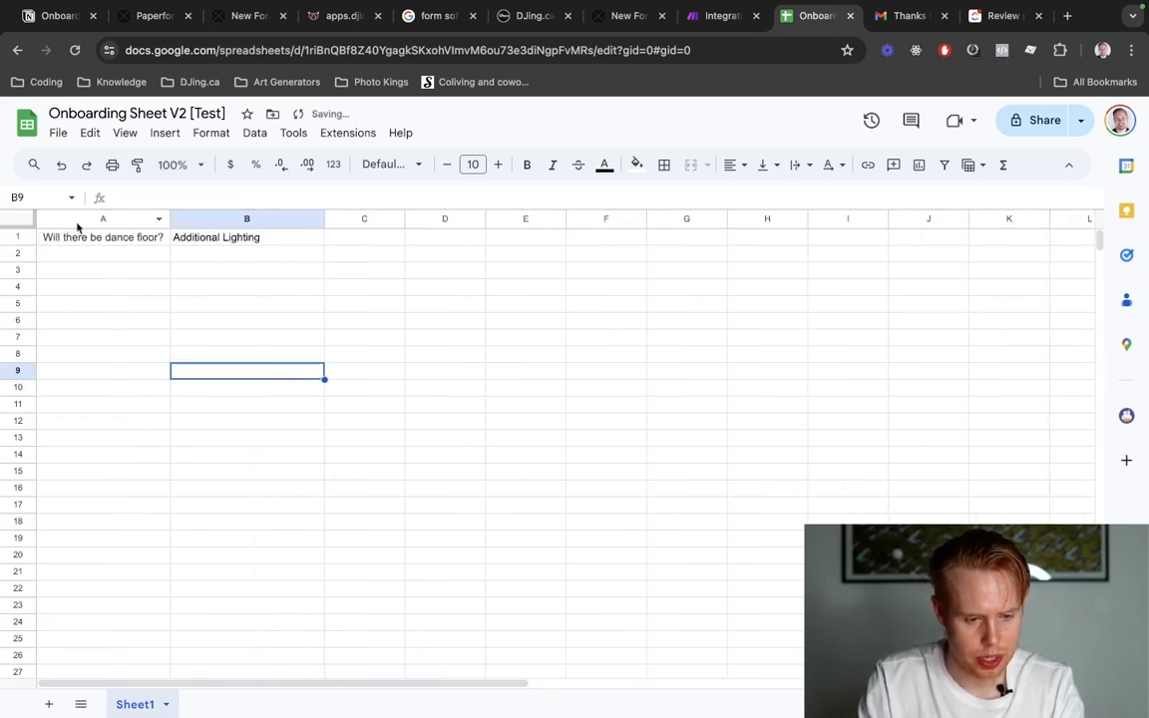
Insert a new column before the dance floor column and enter "Email" as its header in A1.
right_click(89, 218)
left_click(174, 294)
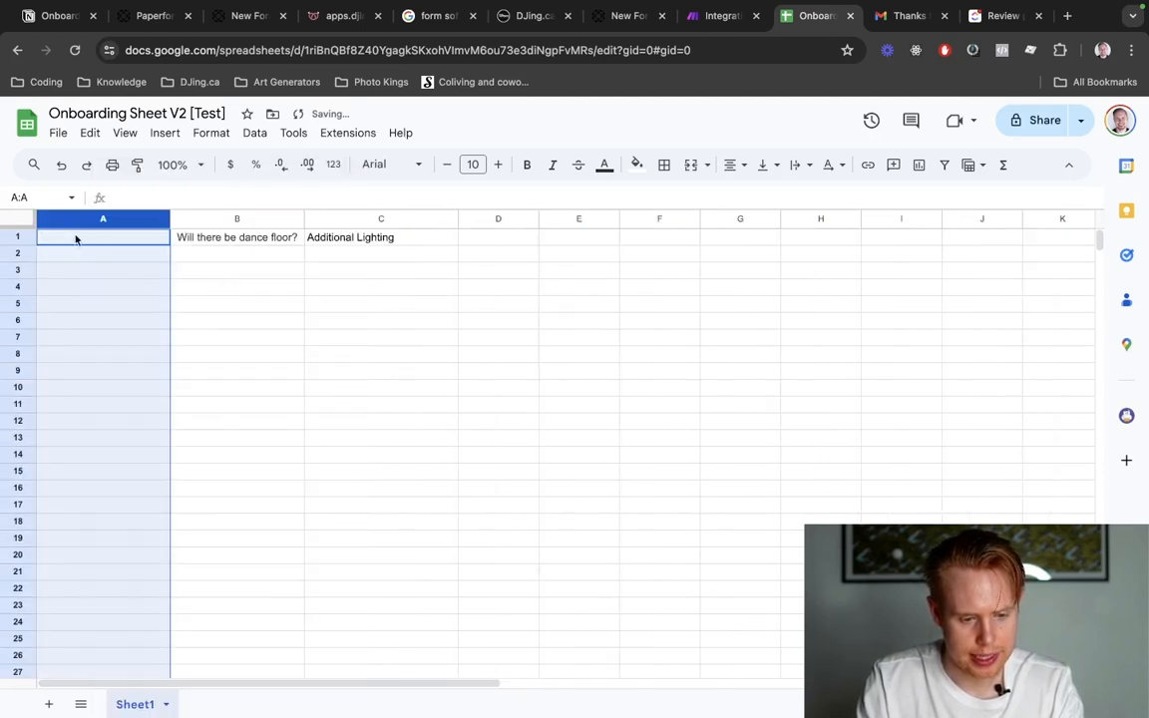
left_click(77, 236)
type("Email")
left_click(343, 315)
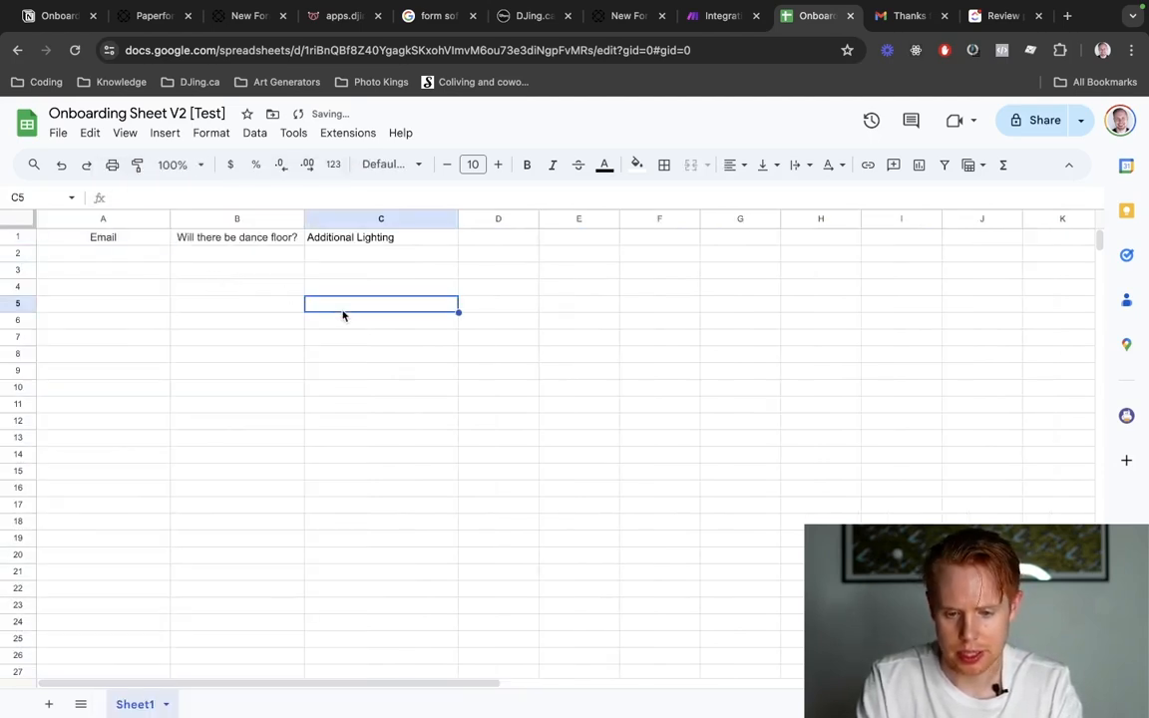
Return to Make, close the spreadsheet search, and refresh the Google Sheets module's table headers to load the new column names.
key("ctrl+shift+Tab")
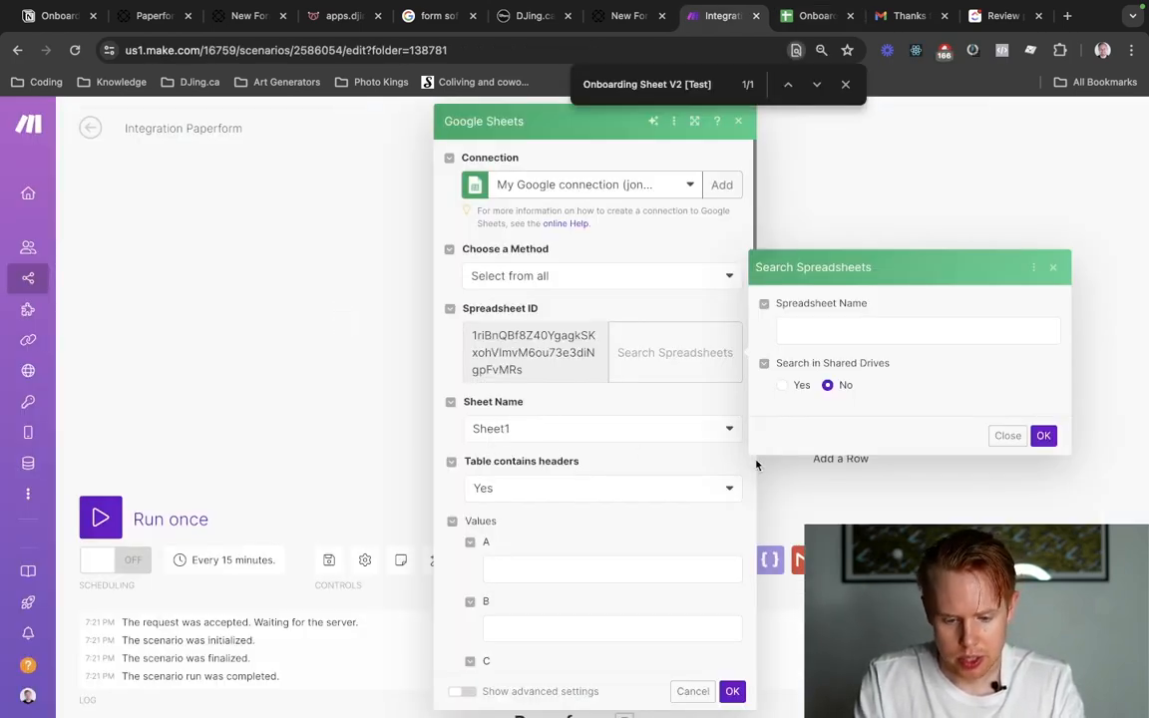
left_click(623, 571)
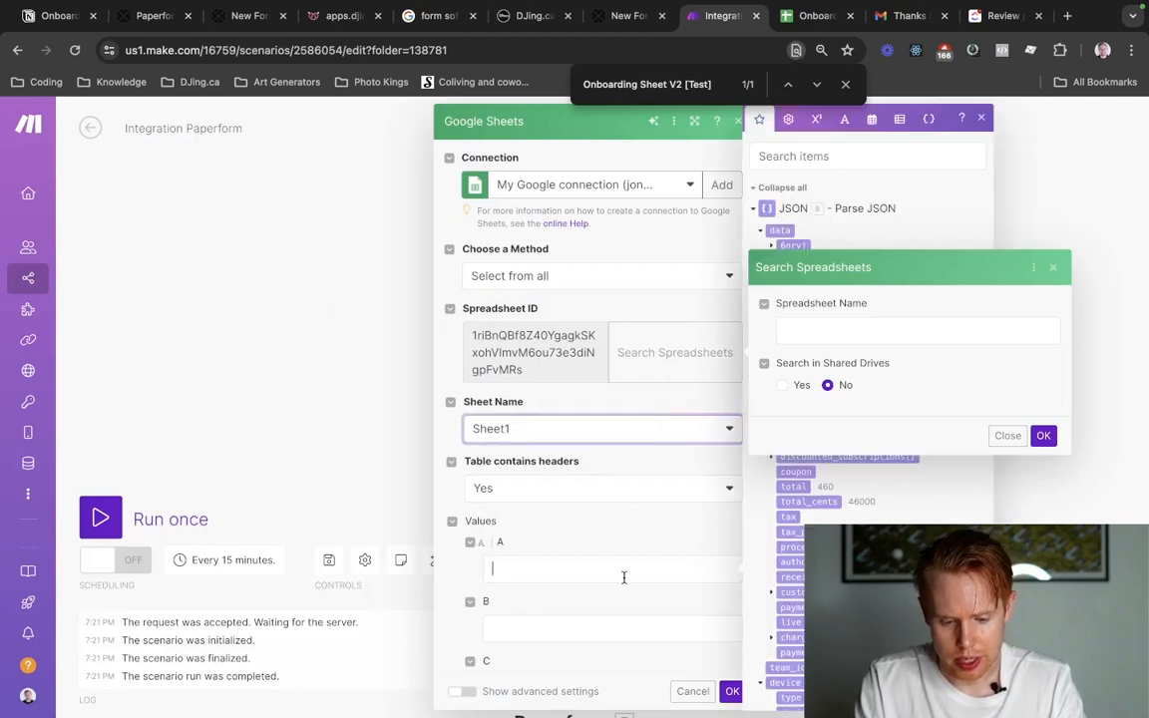
left_click(1007, 436)
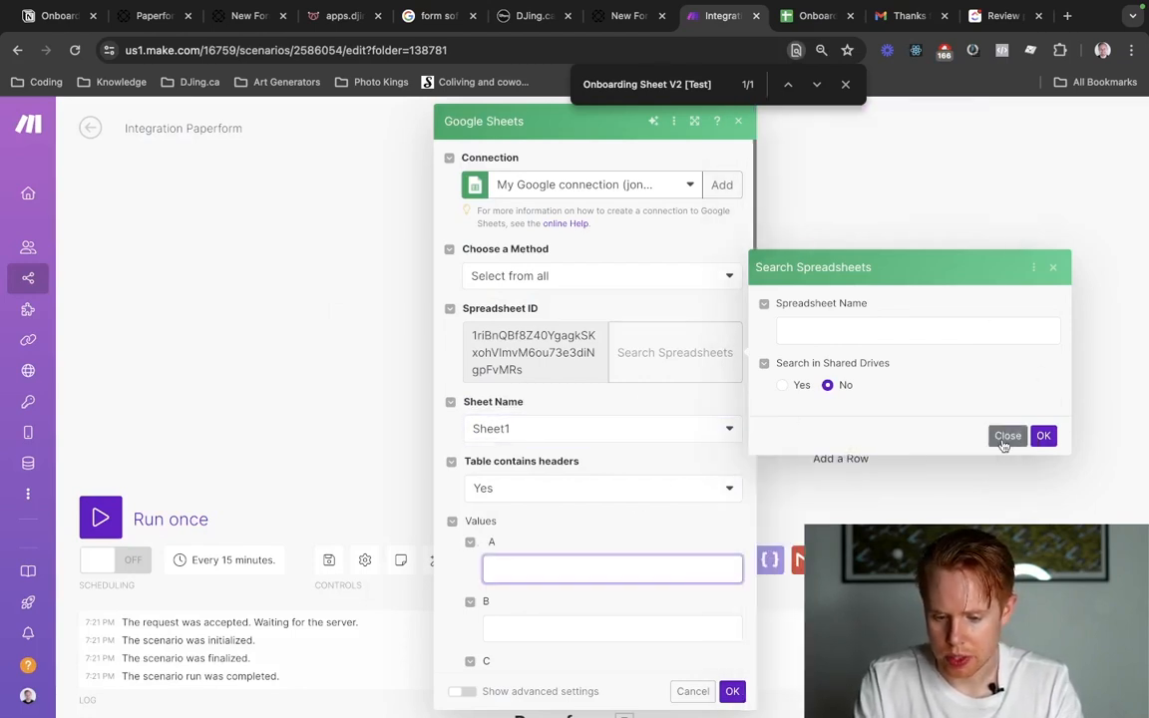
left_click(537, 566)
key("ctrl+Tab")
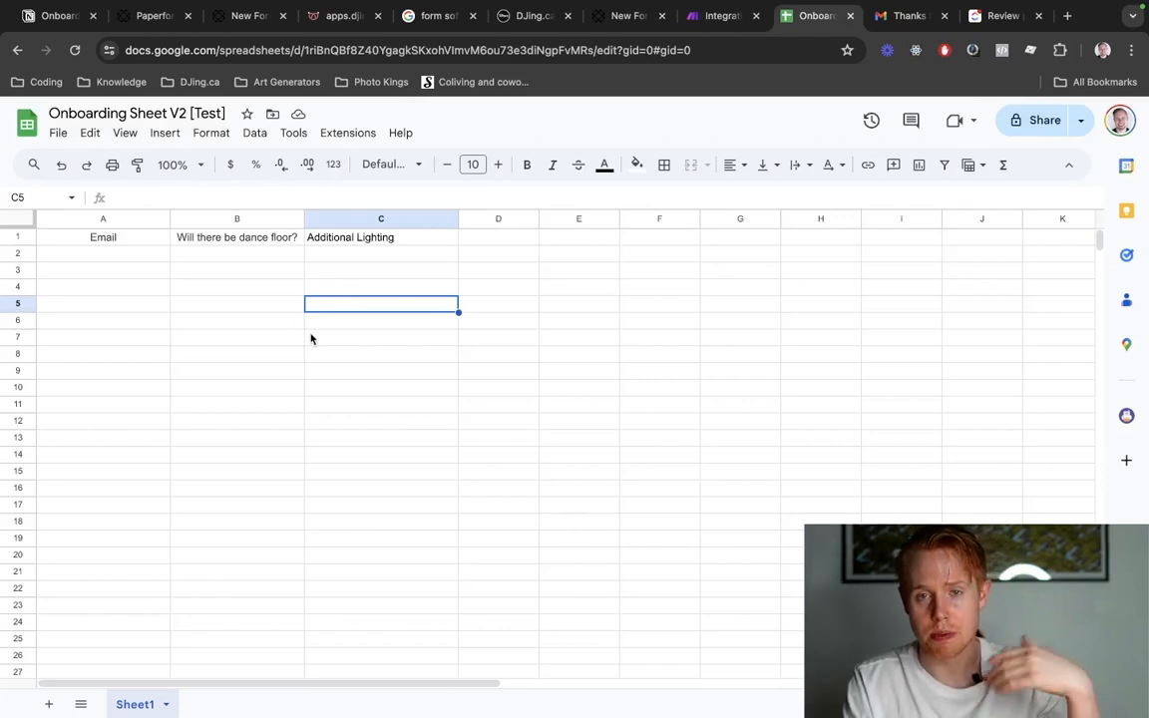
key("ctrl+shift+Tab")
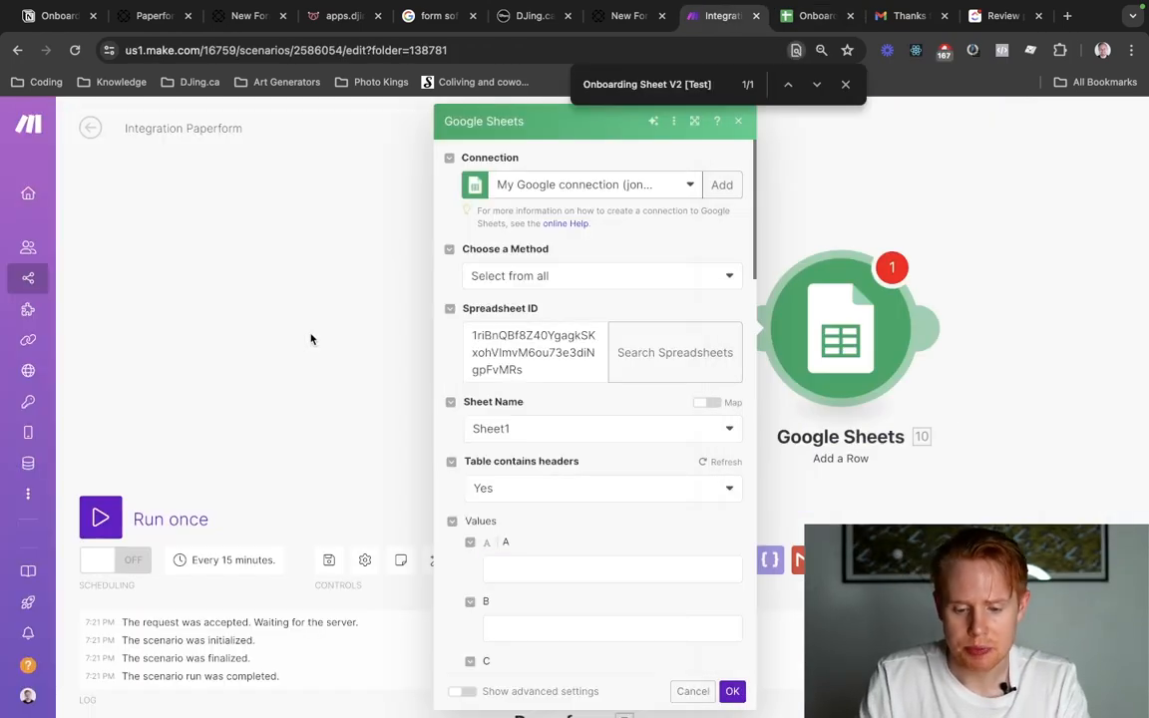
left_click(540, 576)
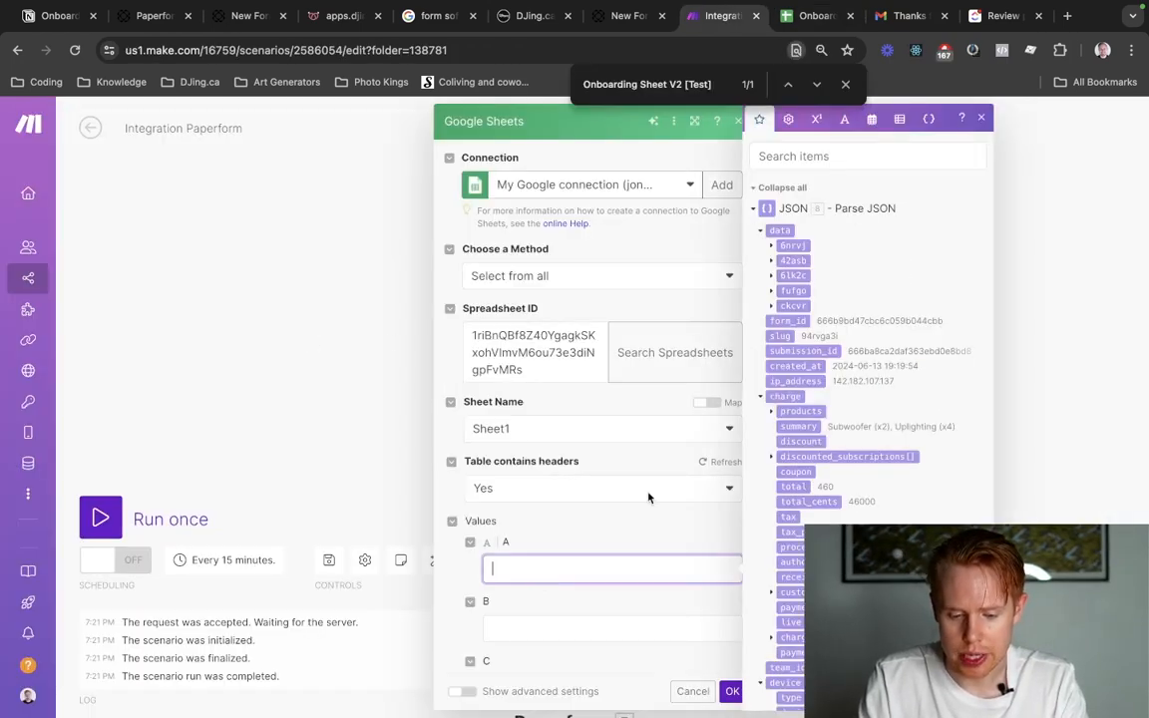
left_click(718, 465)
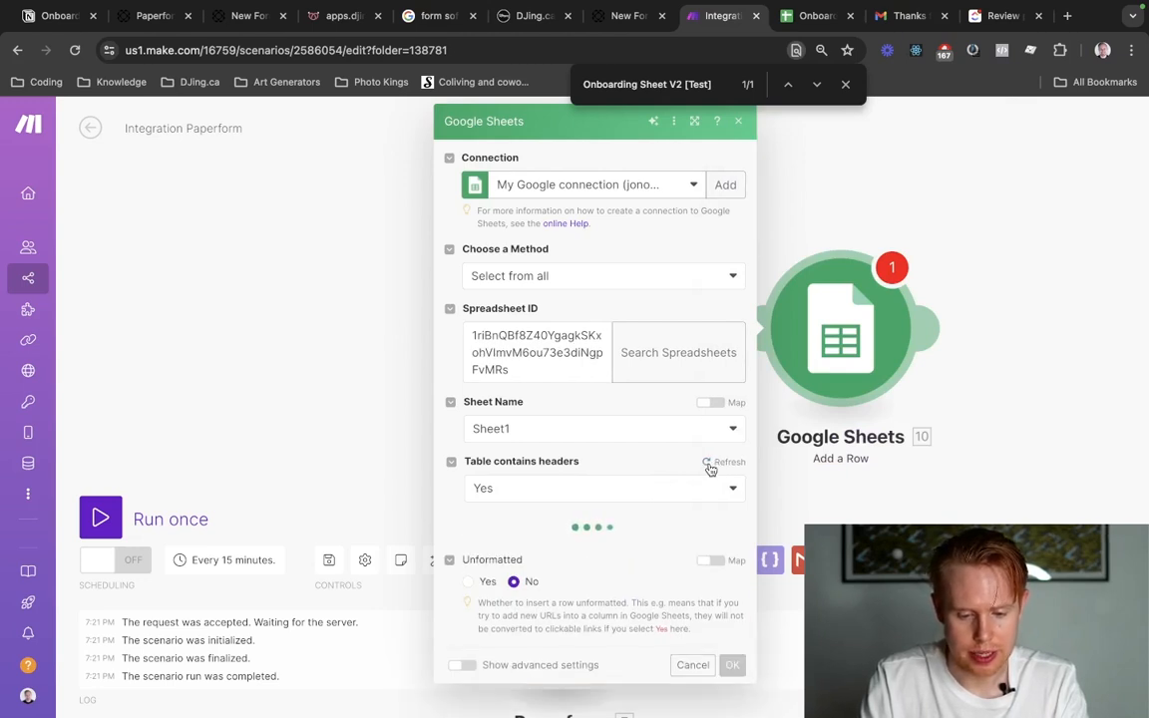
scroll(581, 574, "down", 1)
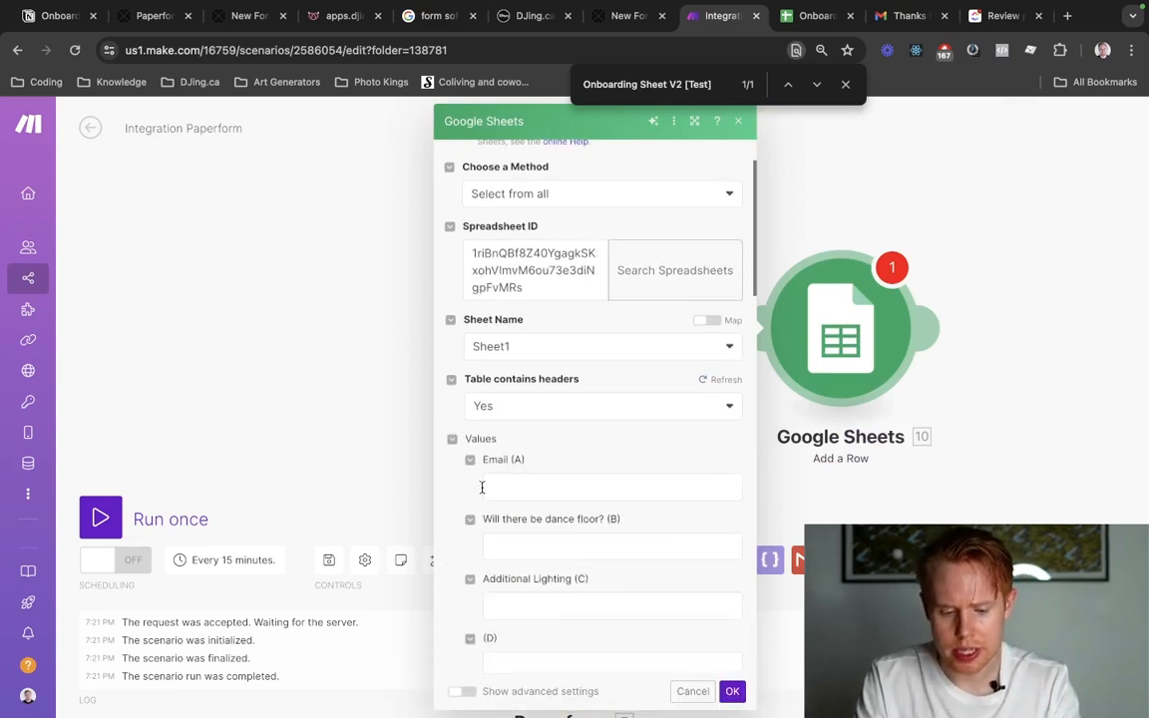
scroll(517, 491, "down", 1)
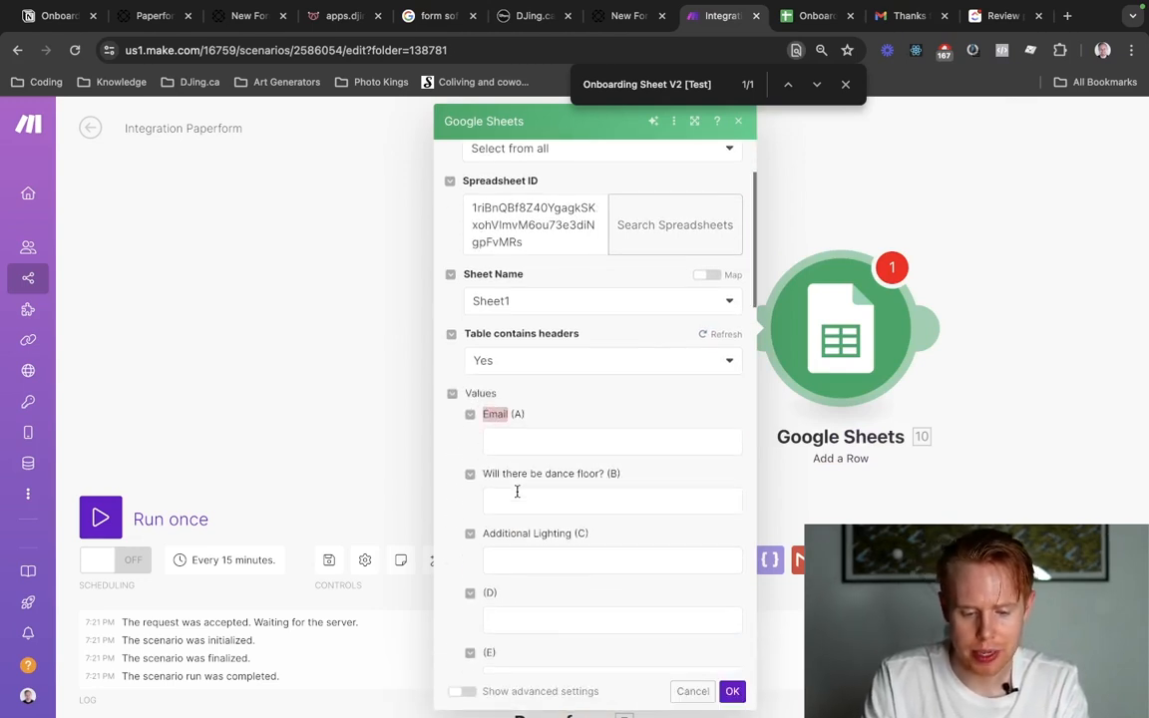
scroll(538, 502, "down", 1)
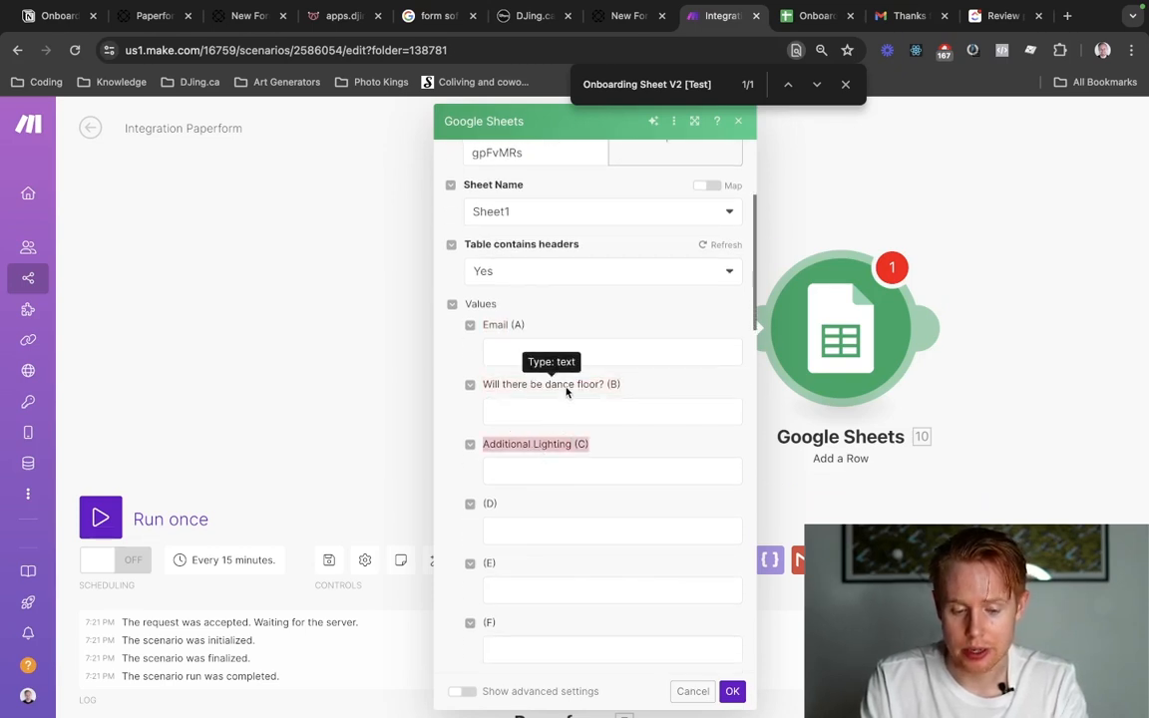
Map the 6nrvj value to Email (A) and the 42asb value to Will there be dance floor? (B).
left_click(534, 353)
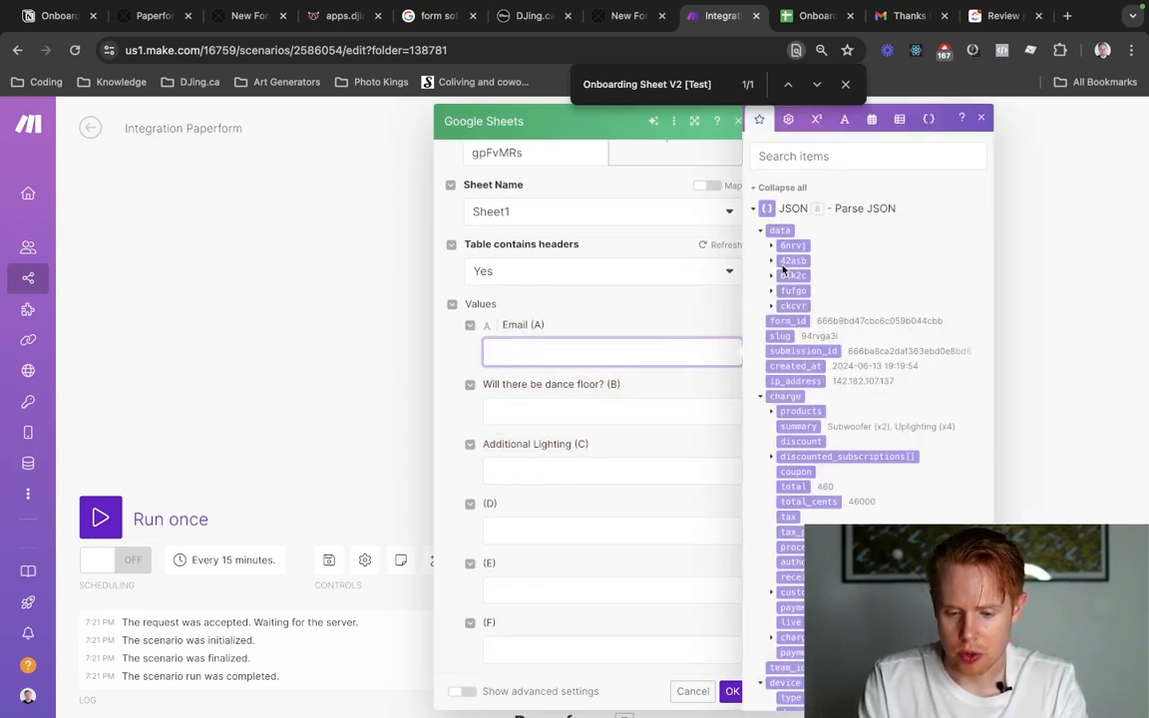
left_click(772, 246)
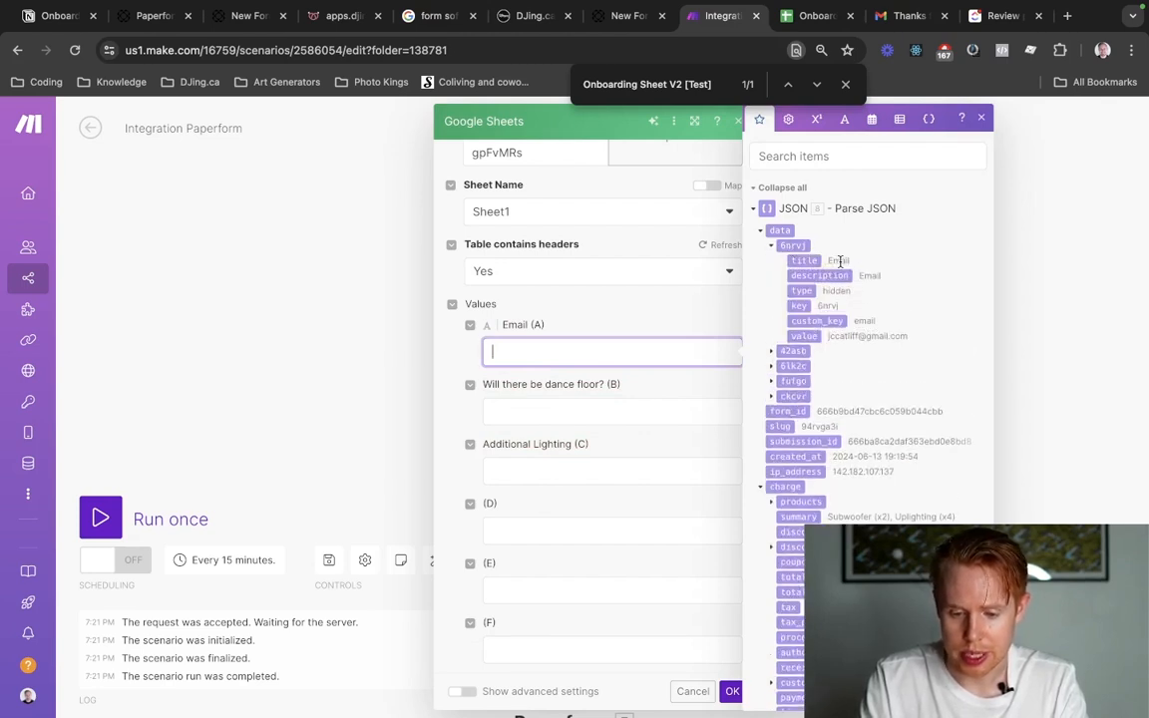
left_click(808, 337)
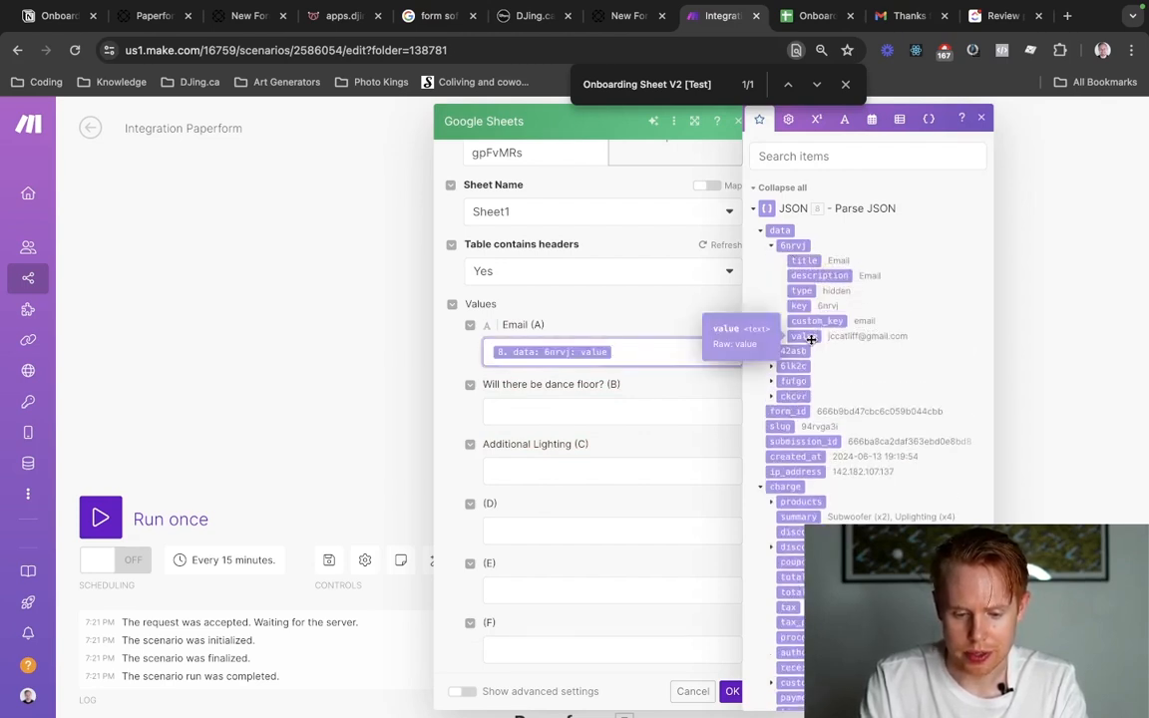
left_click(628, 413)
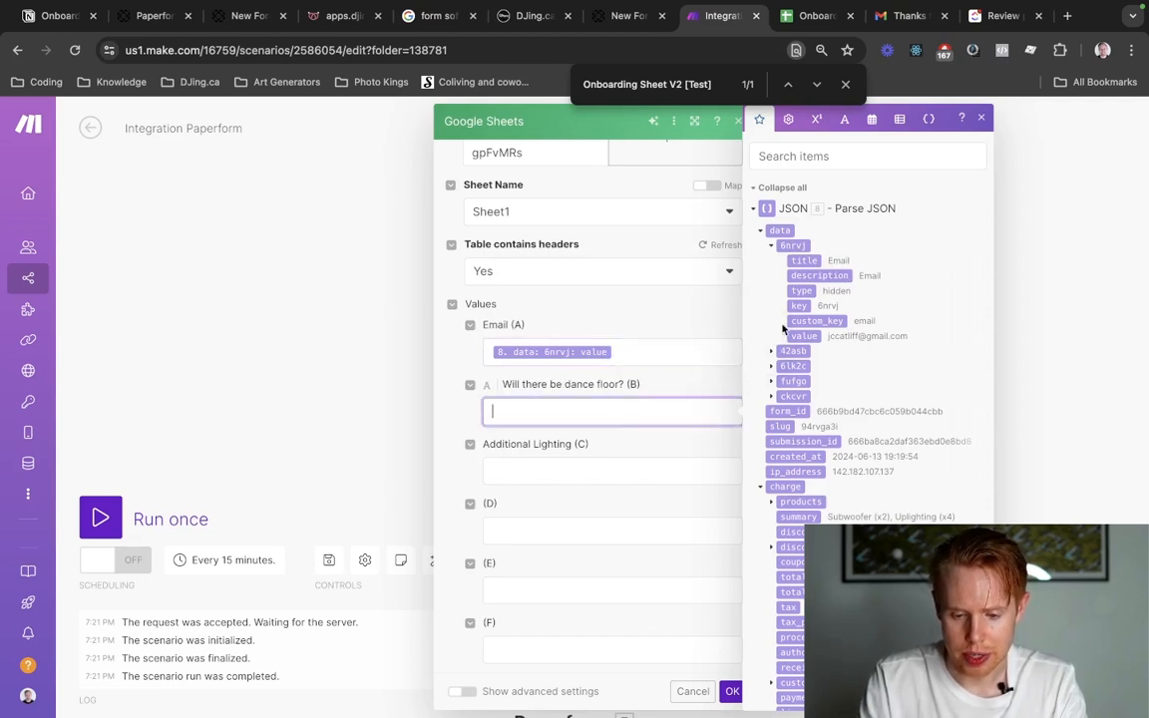
left_click(773, 354)
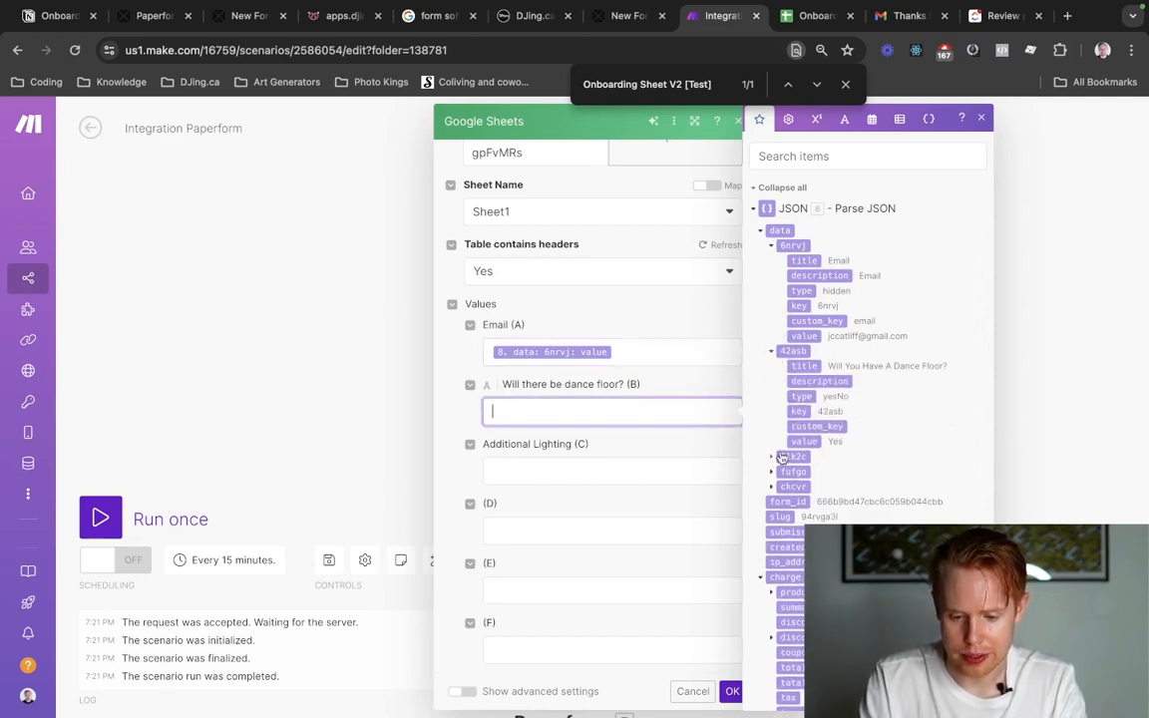
left_click(804, 441)
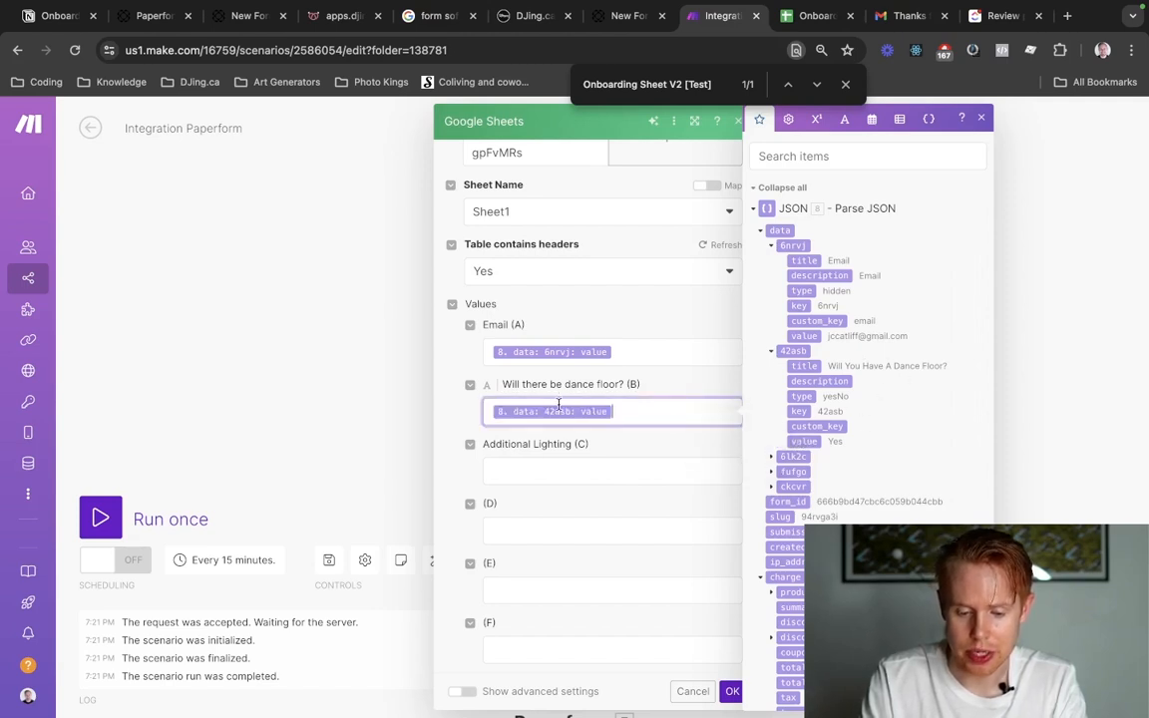
Map the fufgo value to Additional Lighting (C) and save the Google Sheets module's settings.
left_click(597, 461)
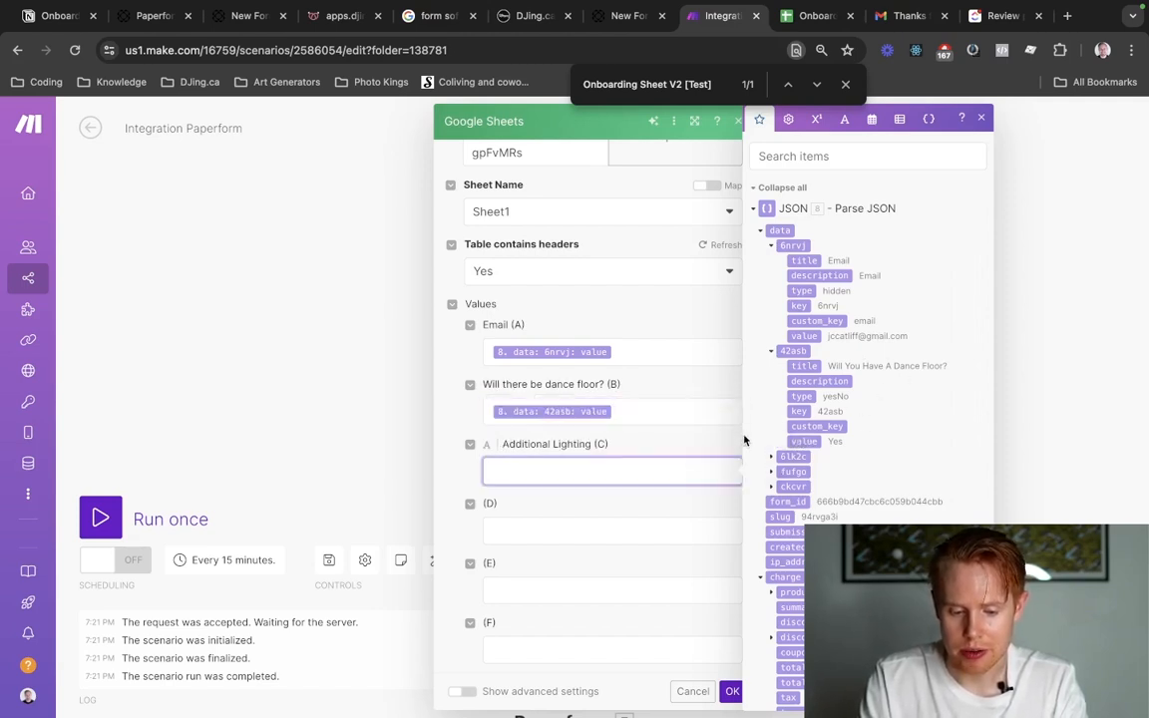
left_click(771, 472)
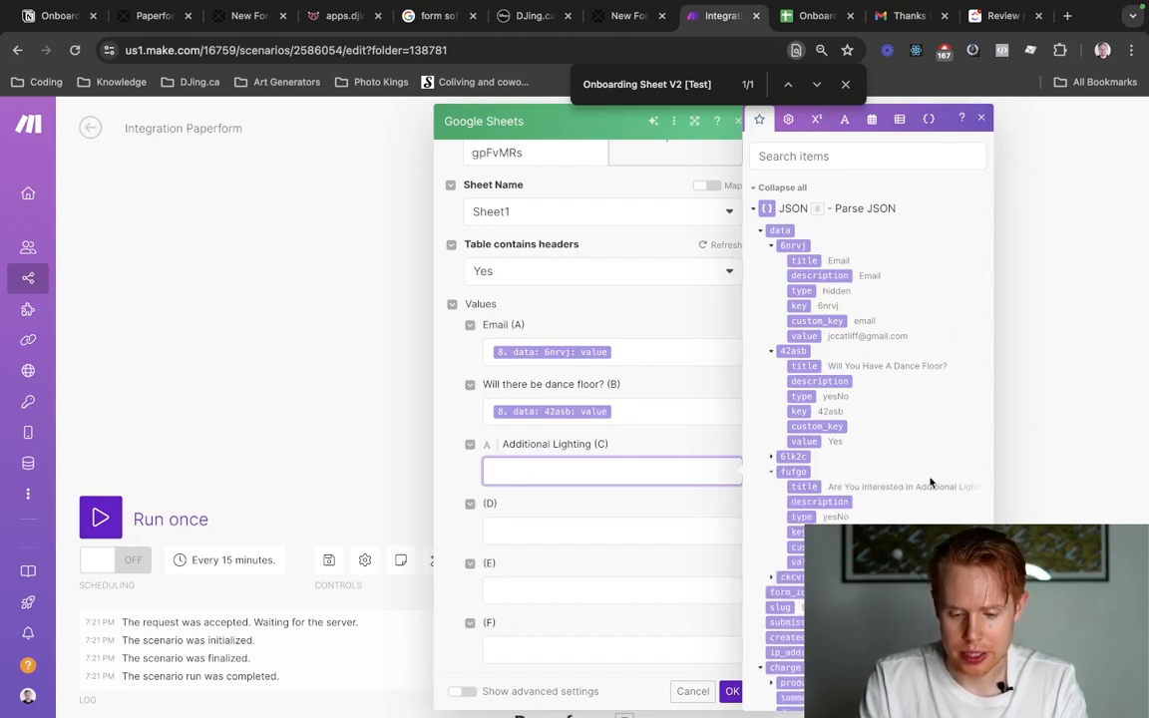
scroll(910, 497, "down", 1)
left_click(799, 506)
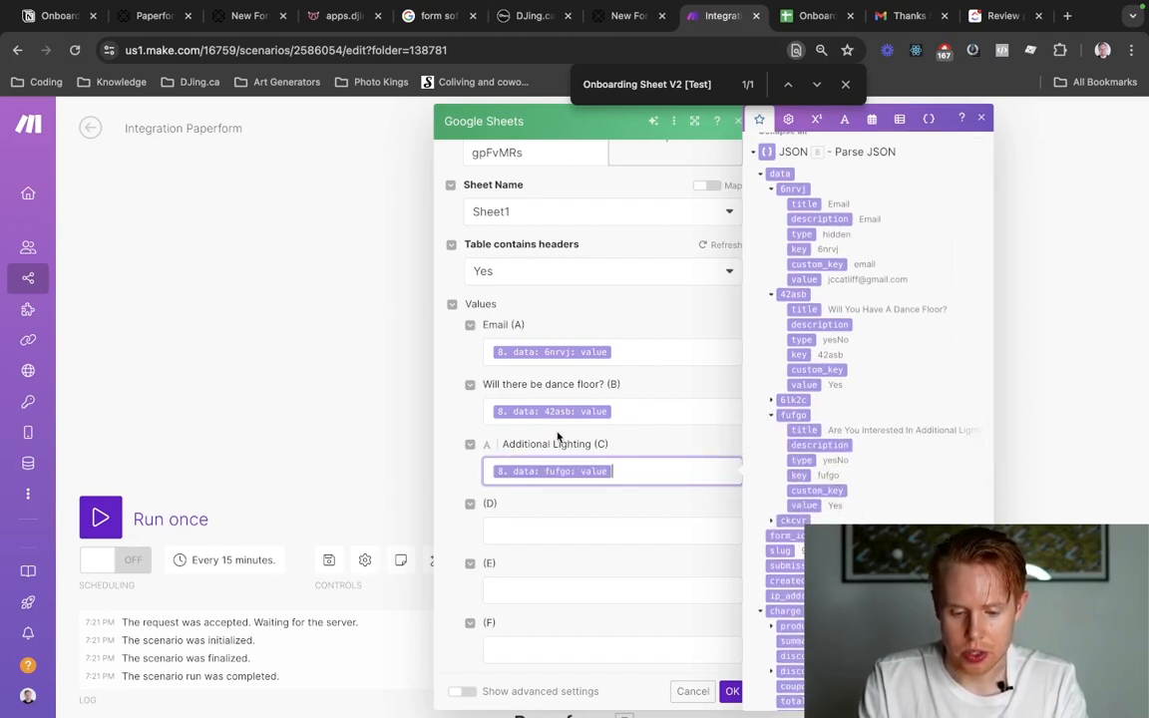
left_click(733, 695)
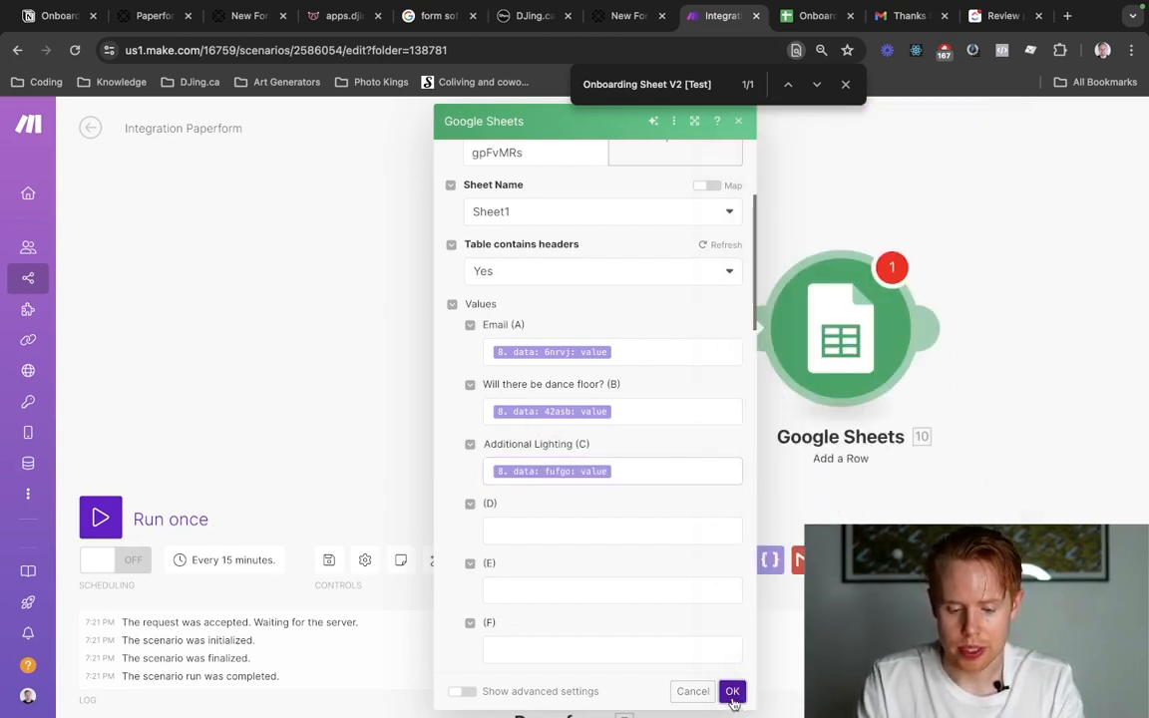
Run the scenario once and check the added row A2:C2 in the onboarding spreadsheet.
left_click(101, 515)
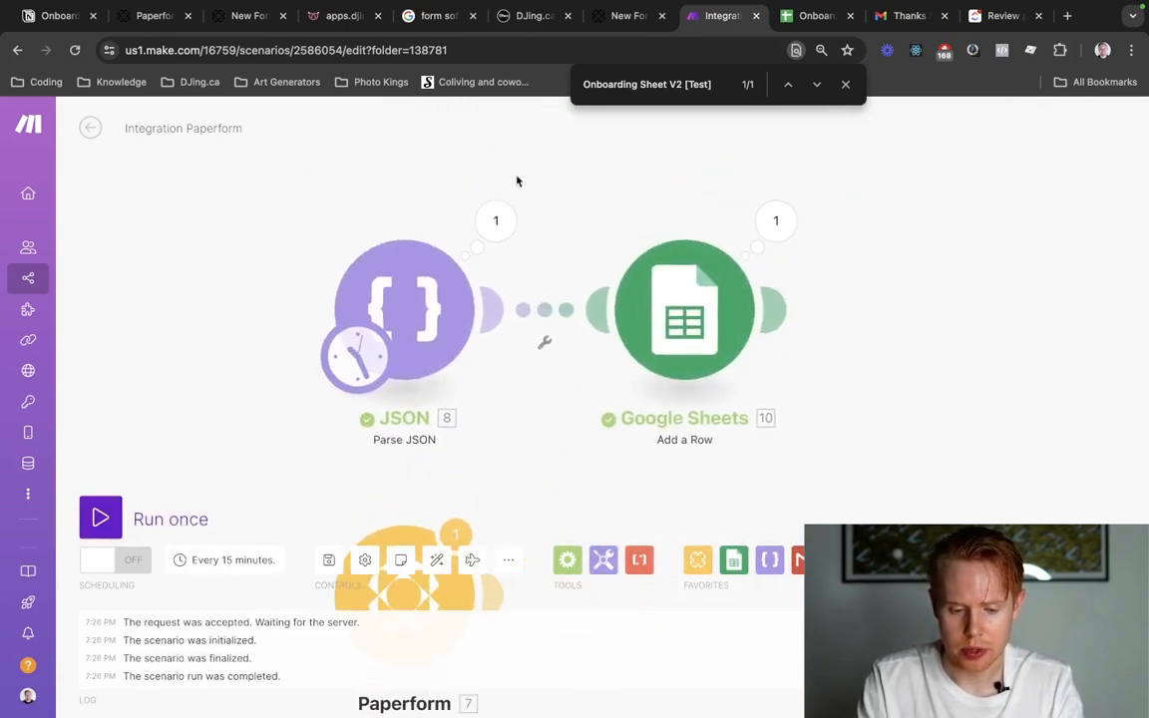
key("ctrl+Tab")
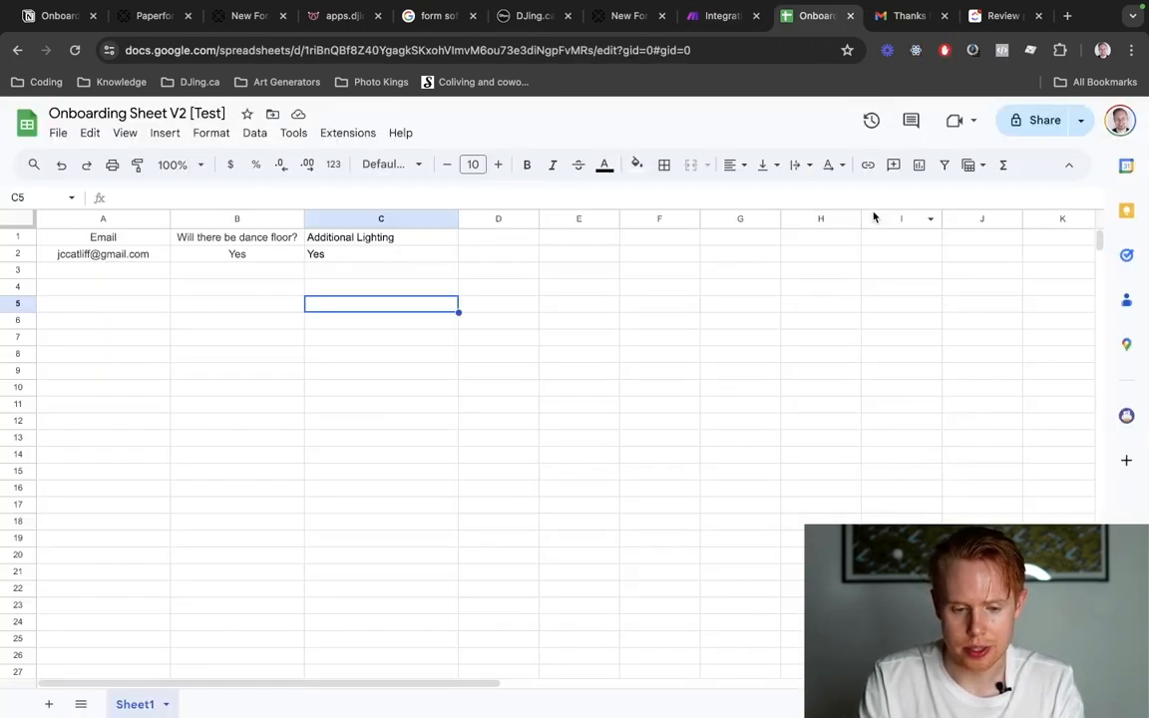
left_click(321, 274)
left_click_drag(118, 253, 364, 254)
left_click(462, 307)
left_click_drag(137, 261, 347, 259)
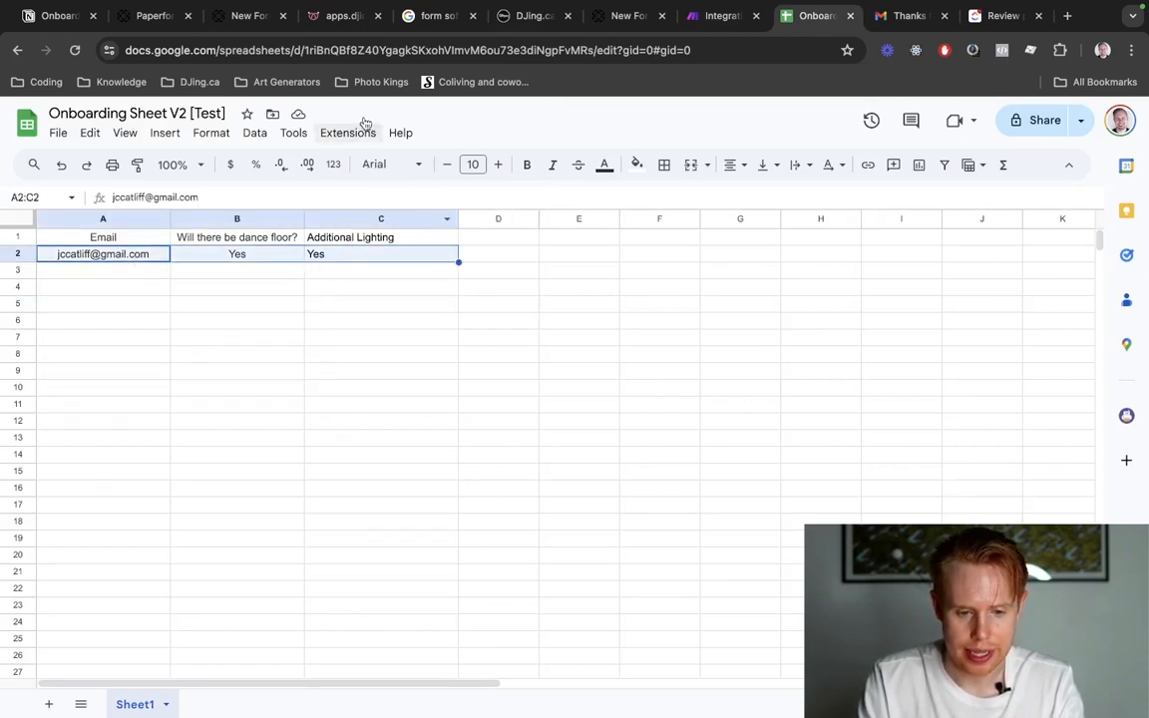
Review the microphone and fog machine upsells on the DJ page of the DJing.ca planning app, then return to the spreadsheet.
left_click(341, 16)
scroll(719, 346, "up", 10)
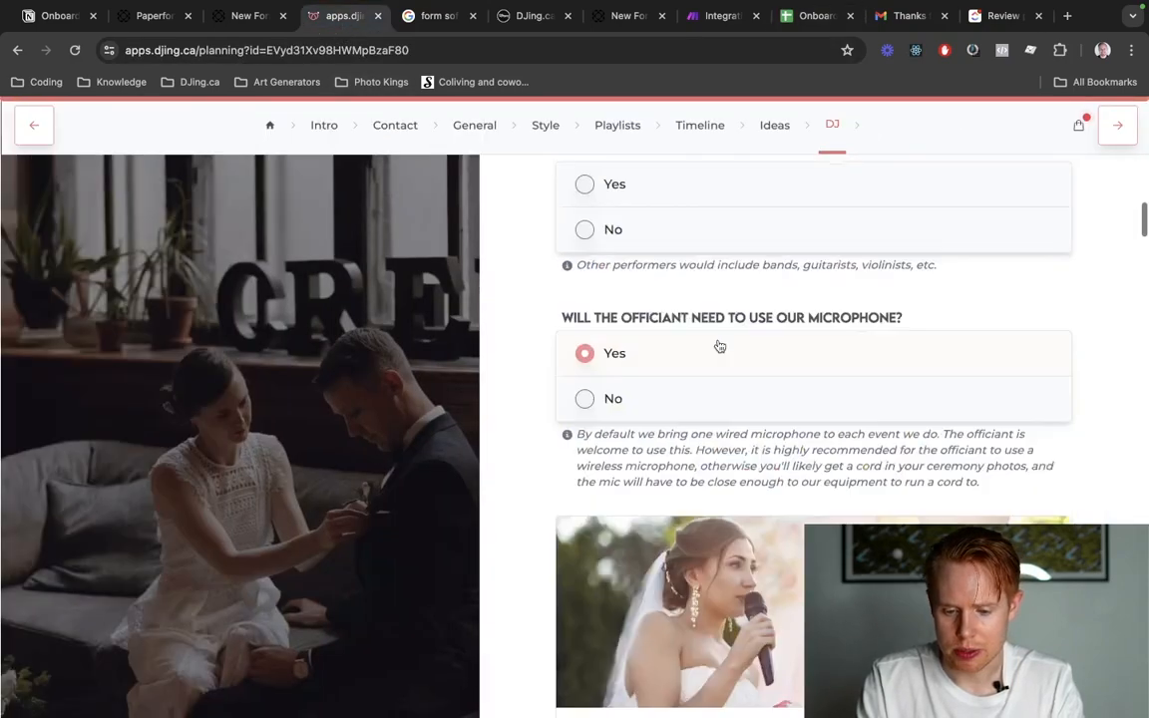
scroll(719, 345, "down", 10)
scroll(718, 344, "down", 4)
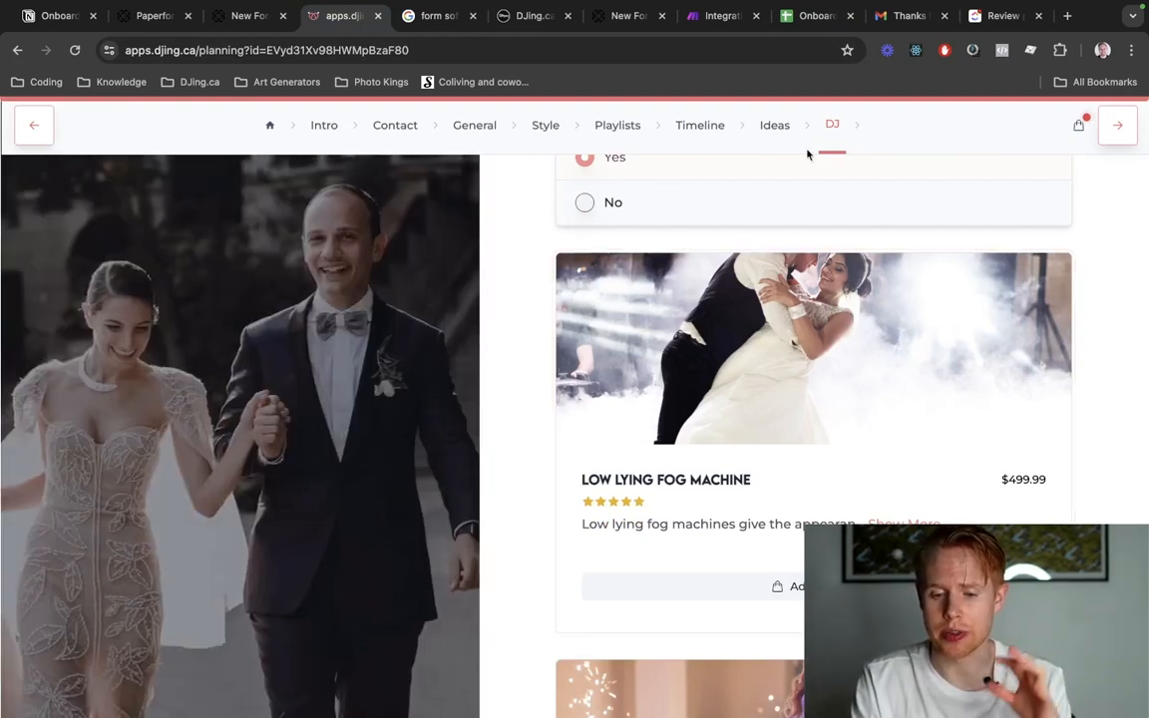
left_click(811, 30)
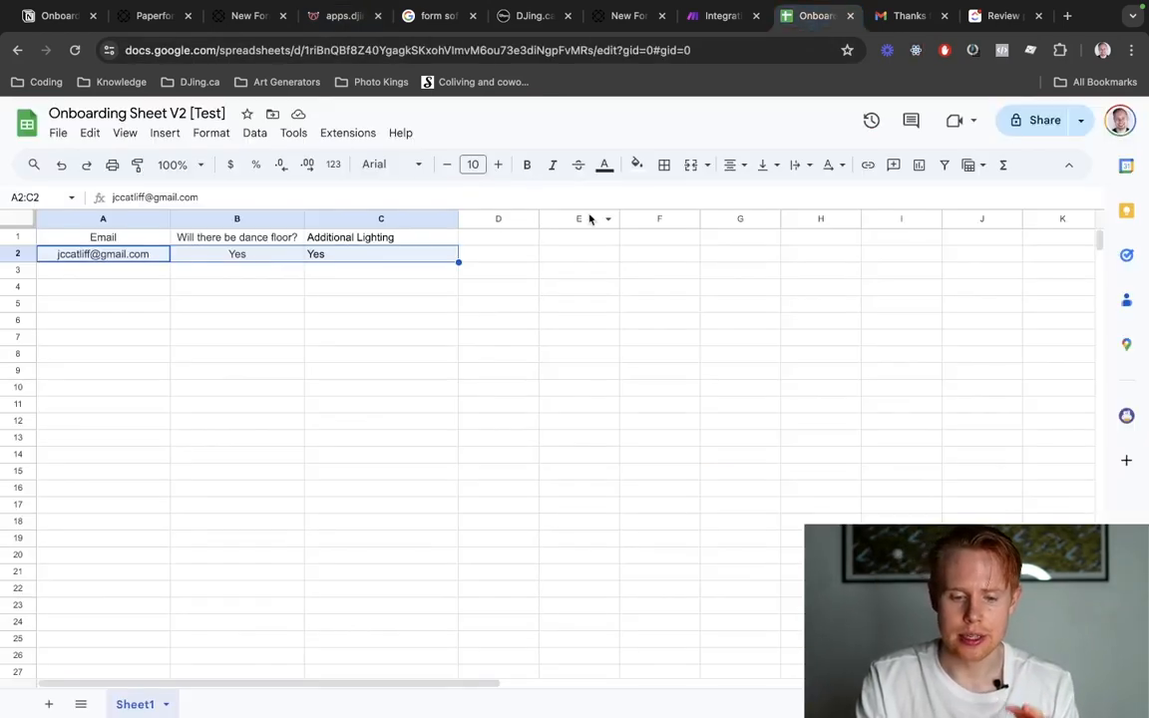
Switch back to the Make scenario and add a Gmail Send an Email module after the Google Sheets module.
key("ctrl+shift+Tab")
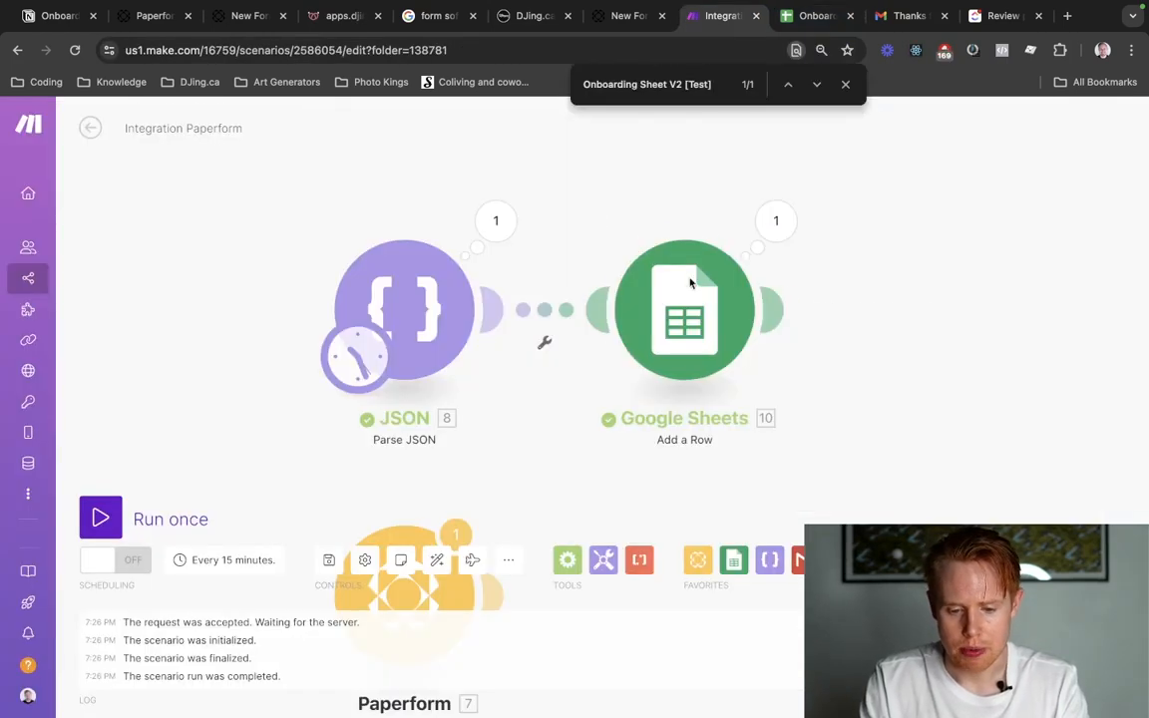
mouse_move(777, 326)
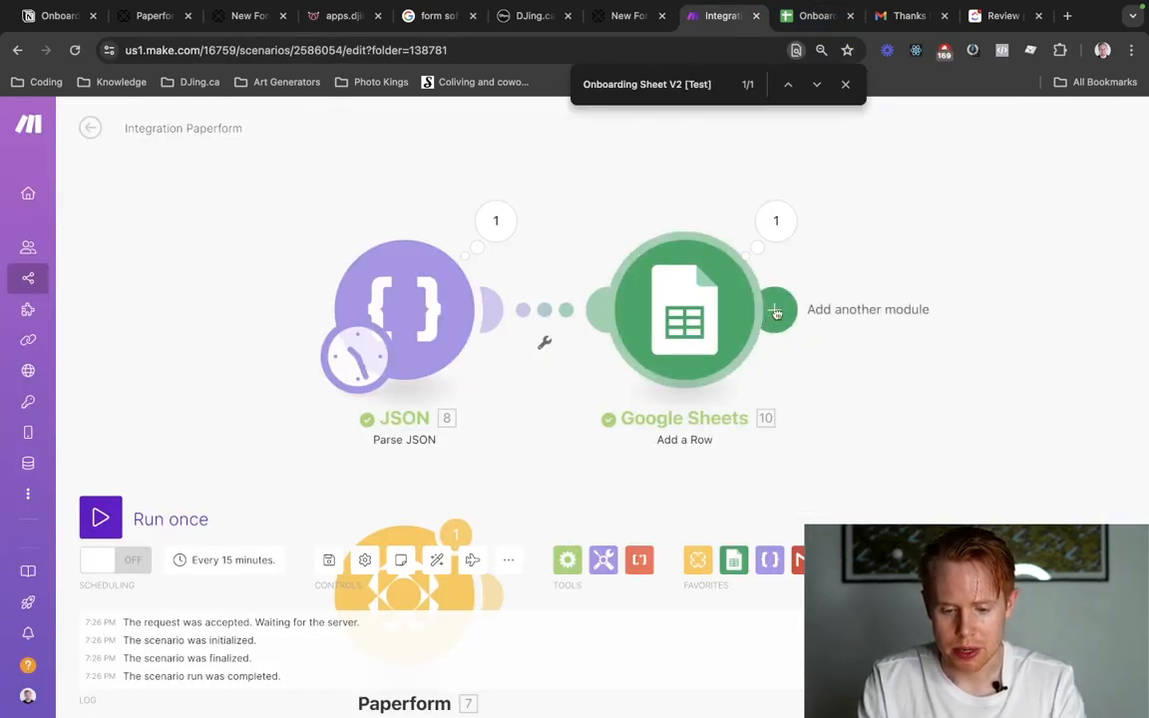
left_click(776, 317)
left_click(655, 295)
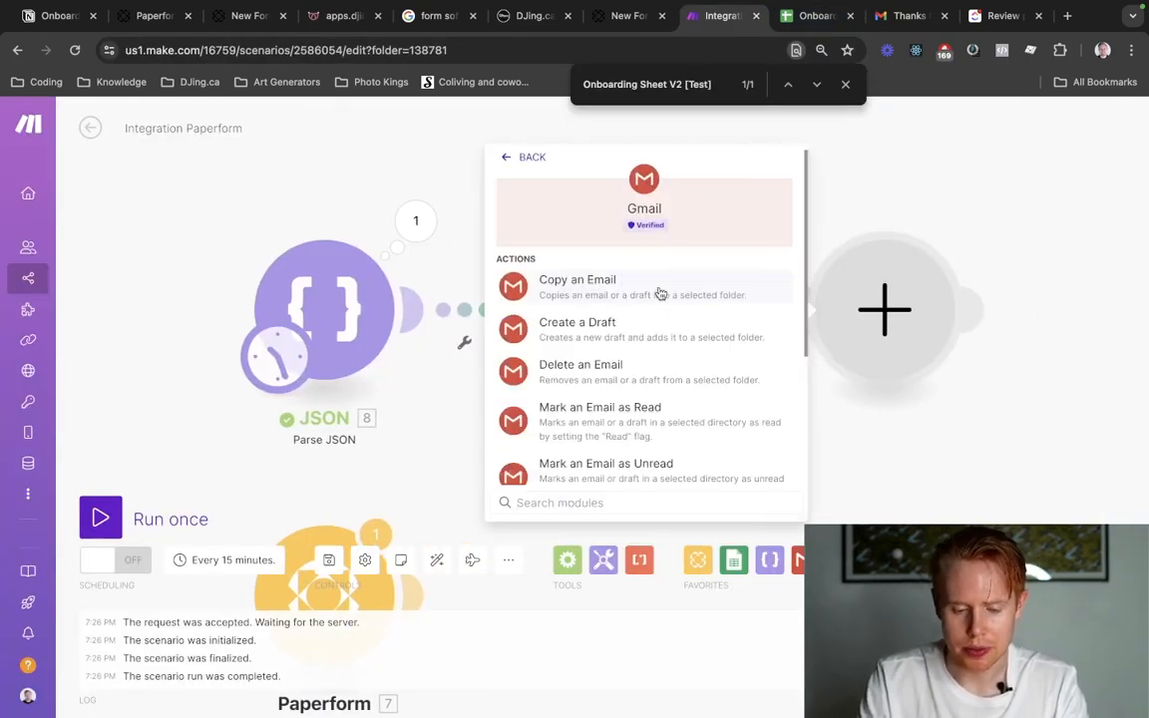
scroll(618, 395, "down", 3)
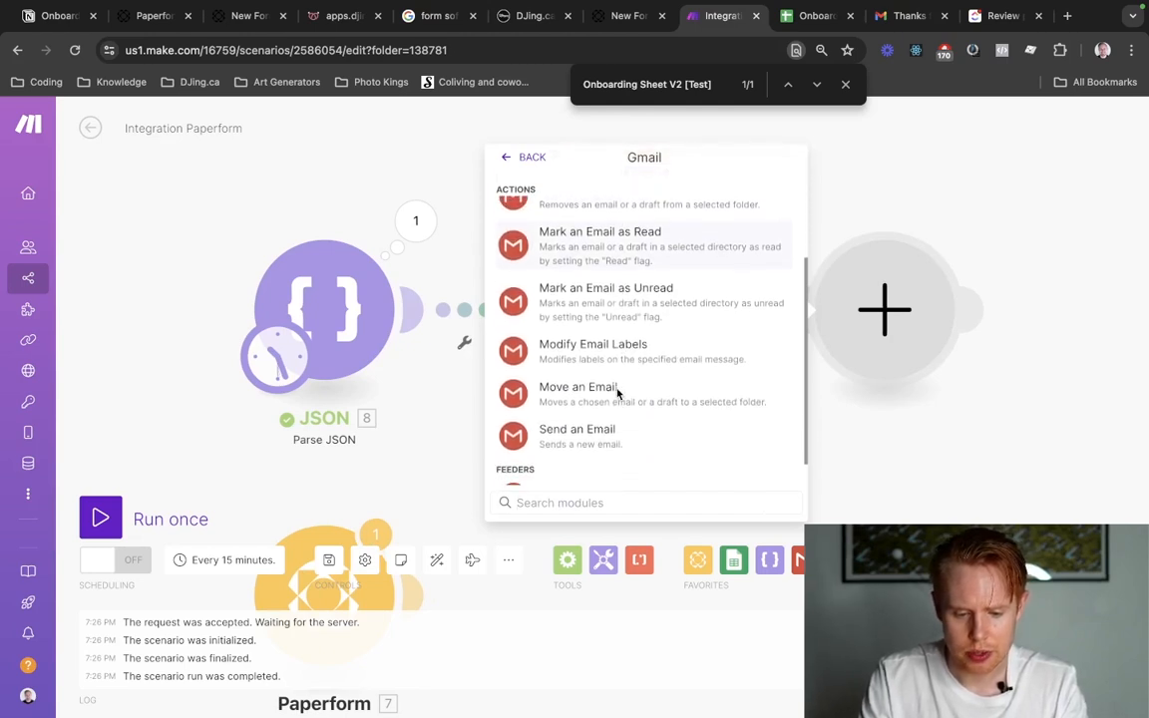
left_click(596, 431)
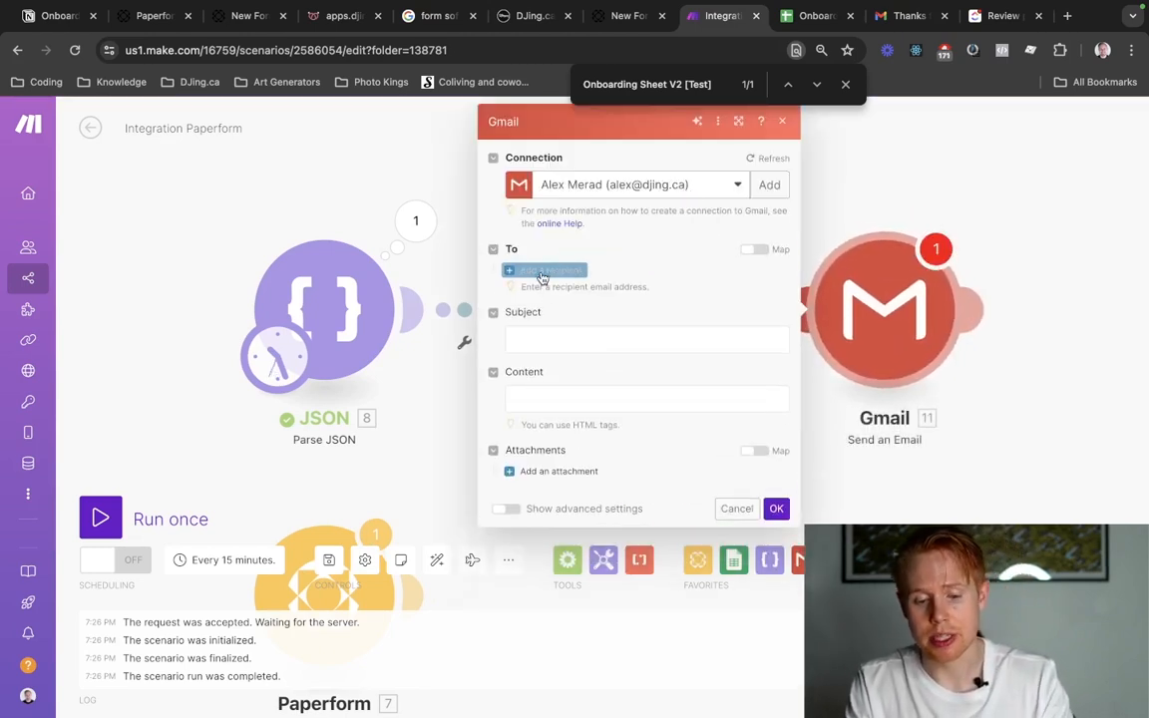
Add a recipient to the Gmail module and map Email address 1 to the 6nrvj value from the parsed JSON.
left_click(549, 269)
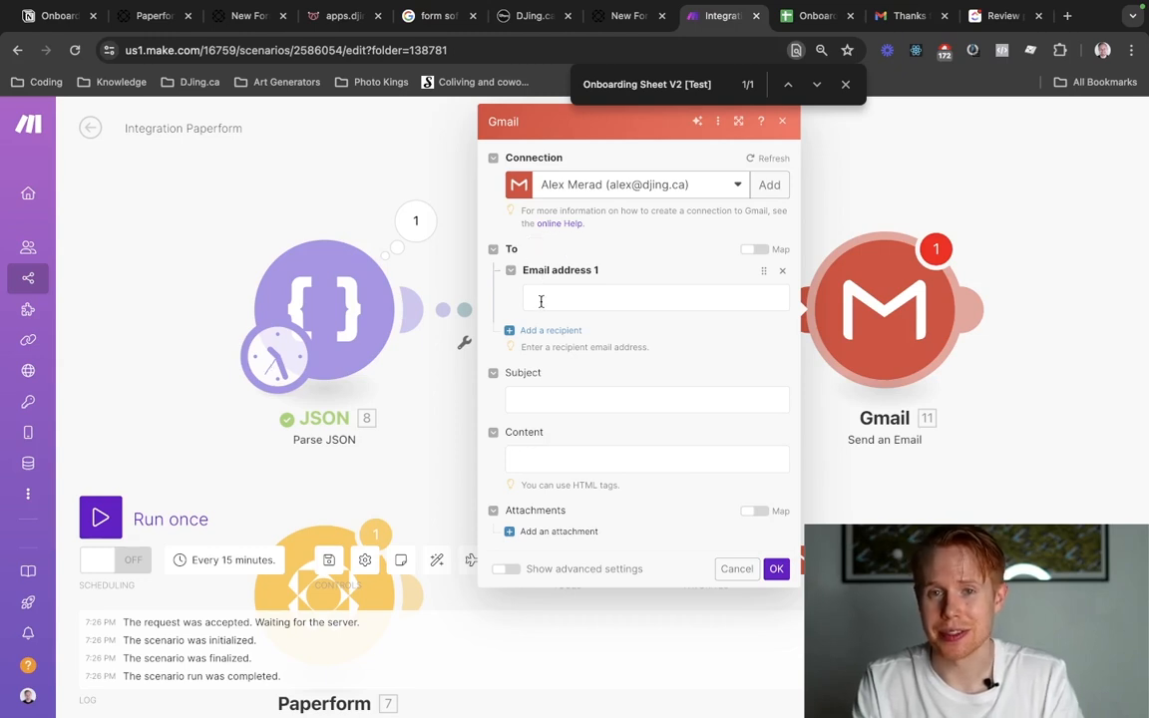
left_click(542, 301)
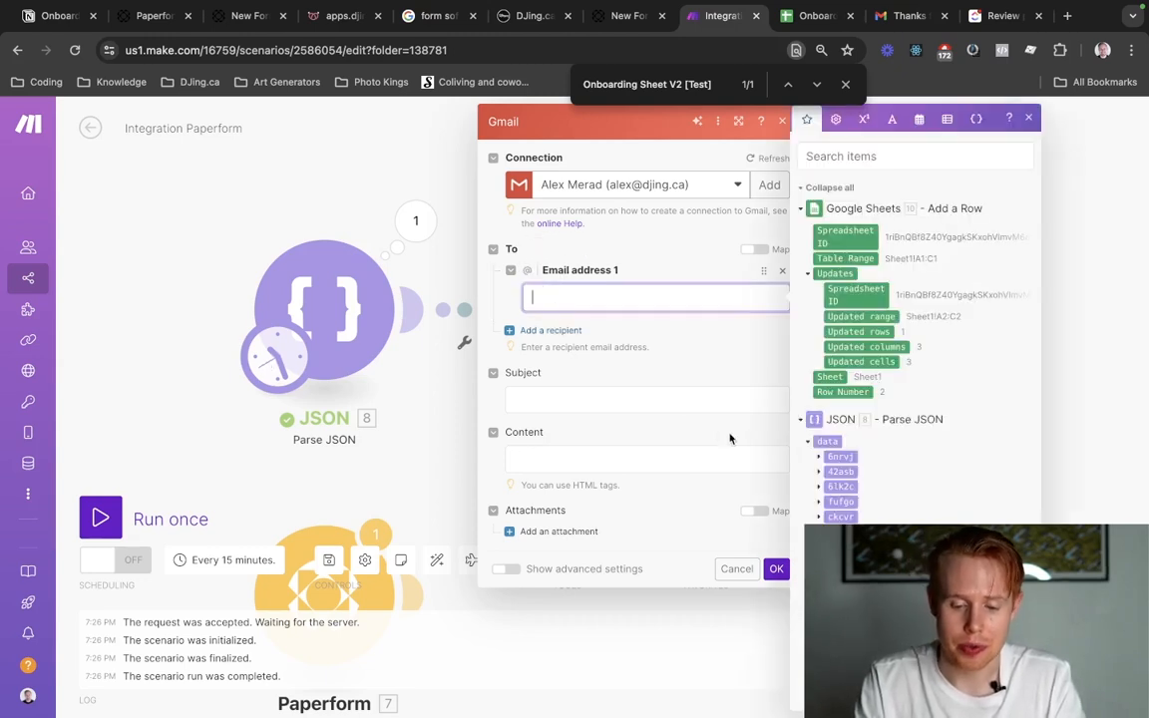
left_click(820, 456)
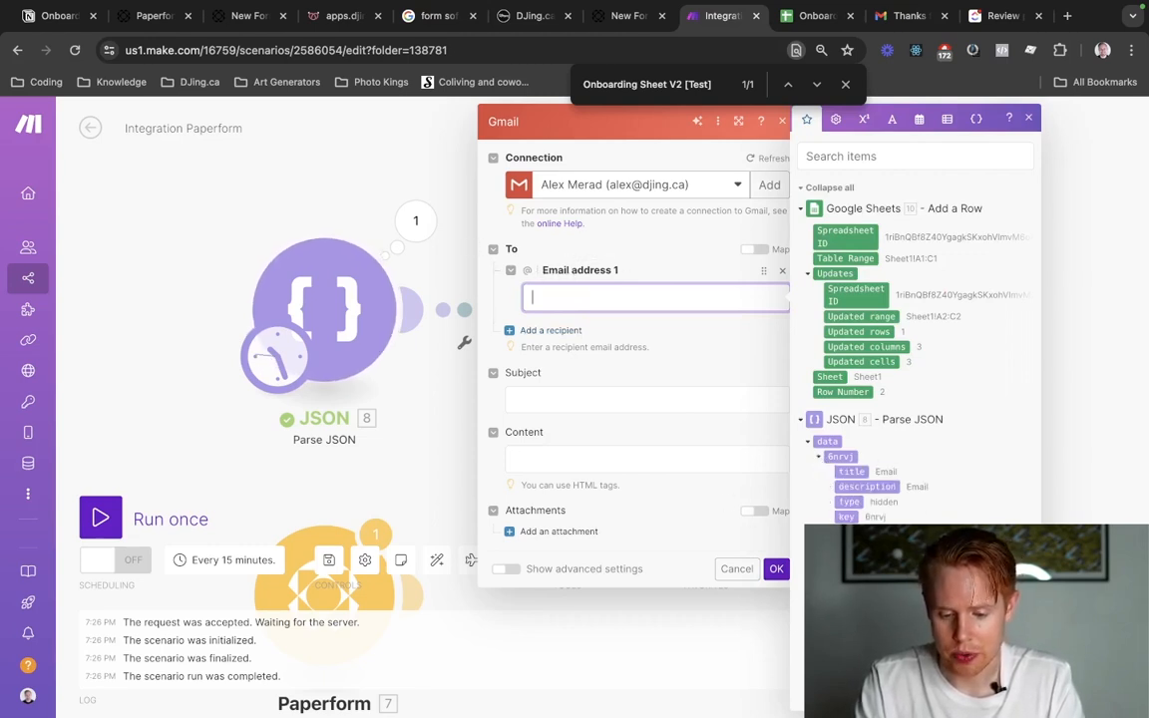
left_click(853, 547)
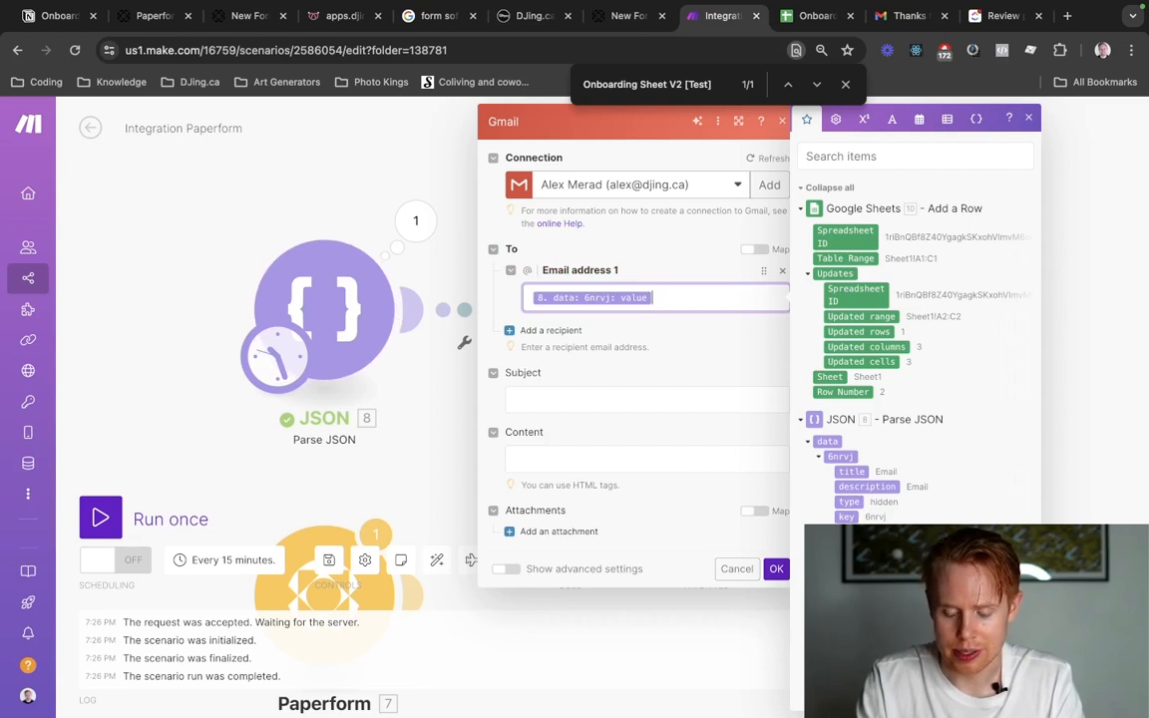
Set the email subject to "Thank you very much for submitting our planning form!".
left_click(593, 398)
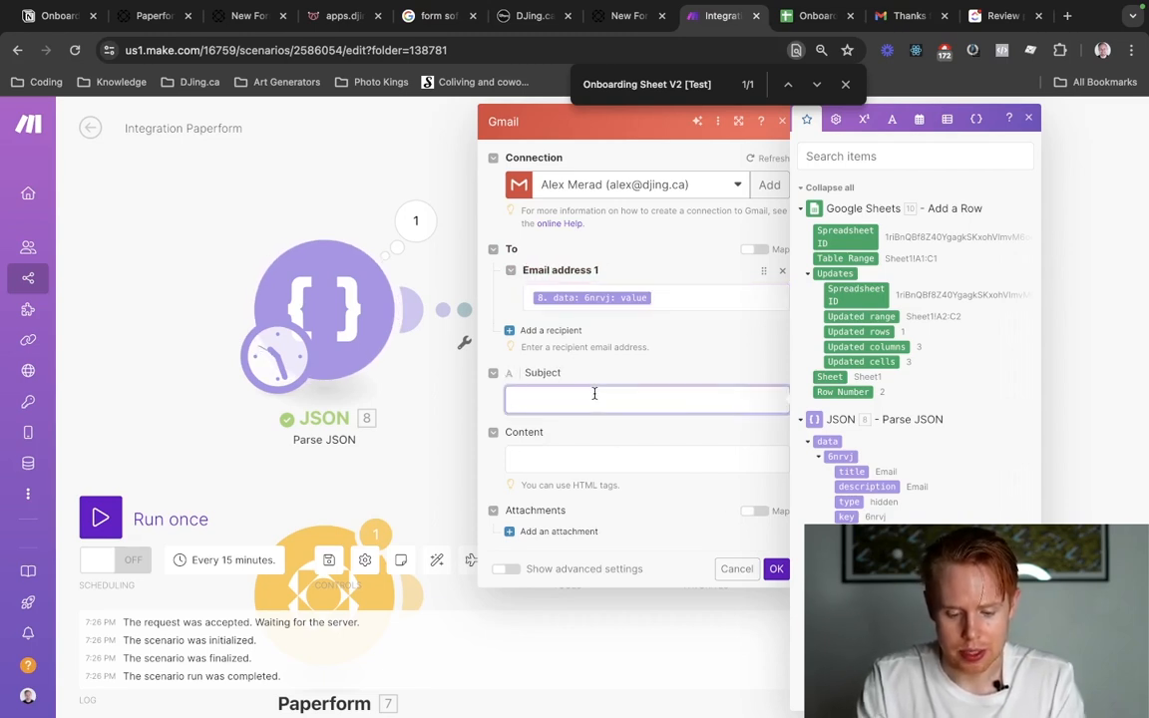
type("Thank you very much for subm")
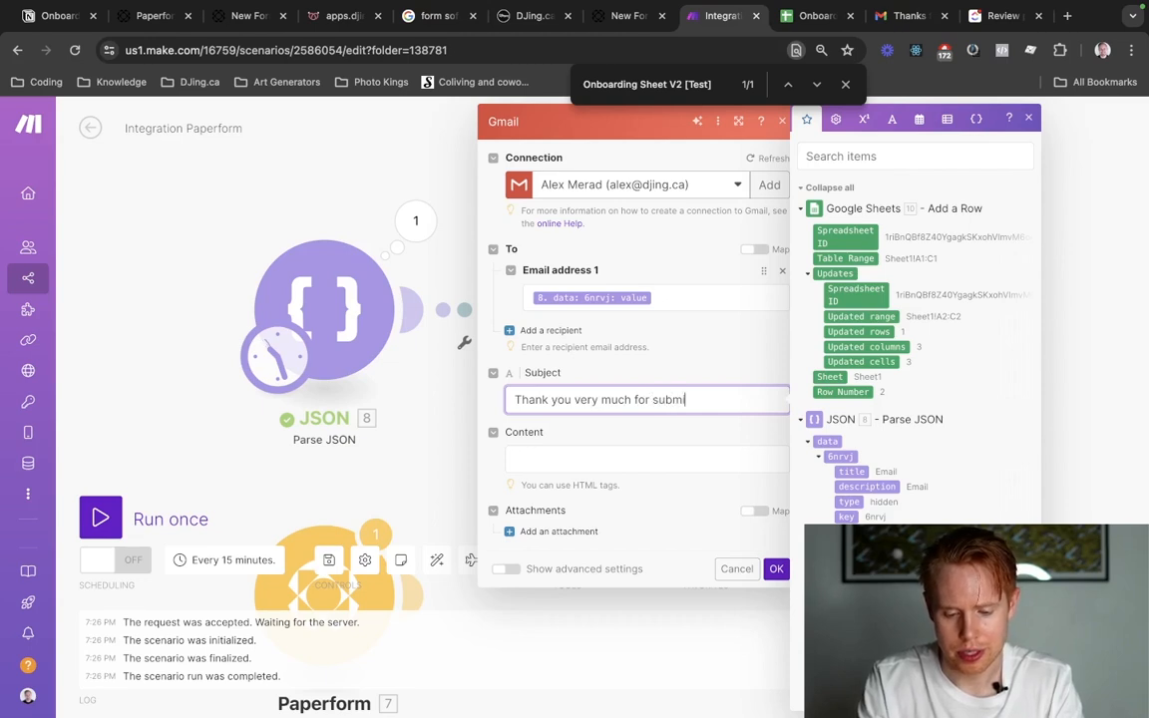
type("itting our planning form!")
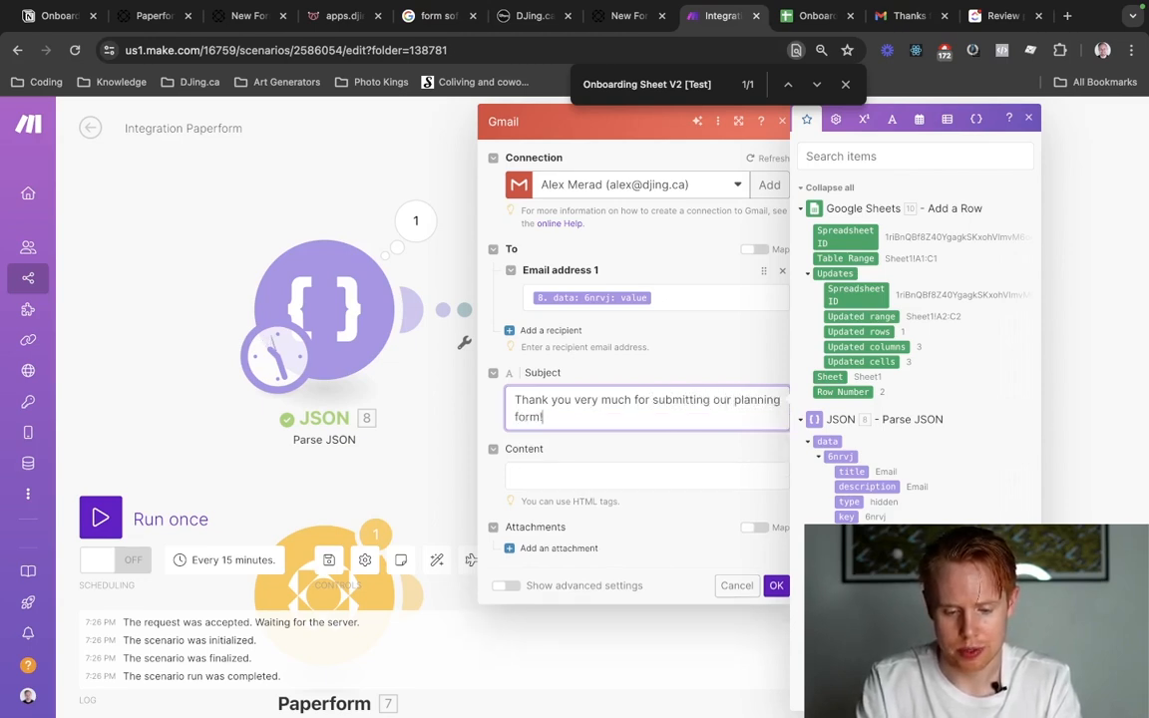
Write the email content "Hey," followed after a blank line by "Thanks for submitting our planning form. We've received your information!".
left_click(549, 473)
type("H")
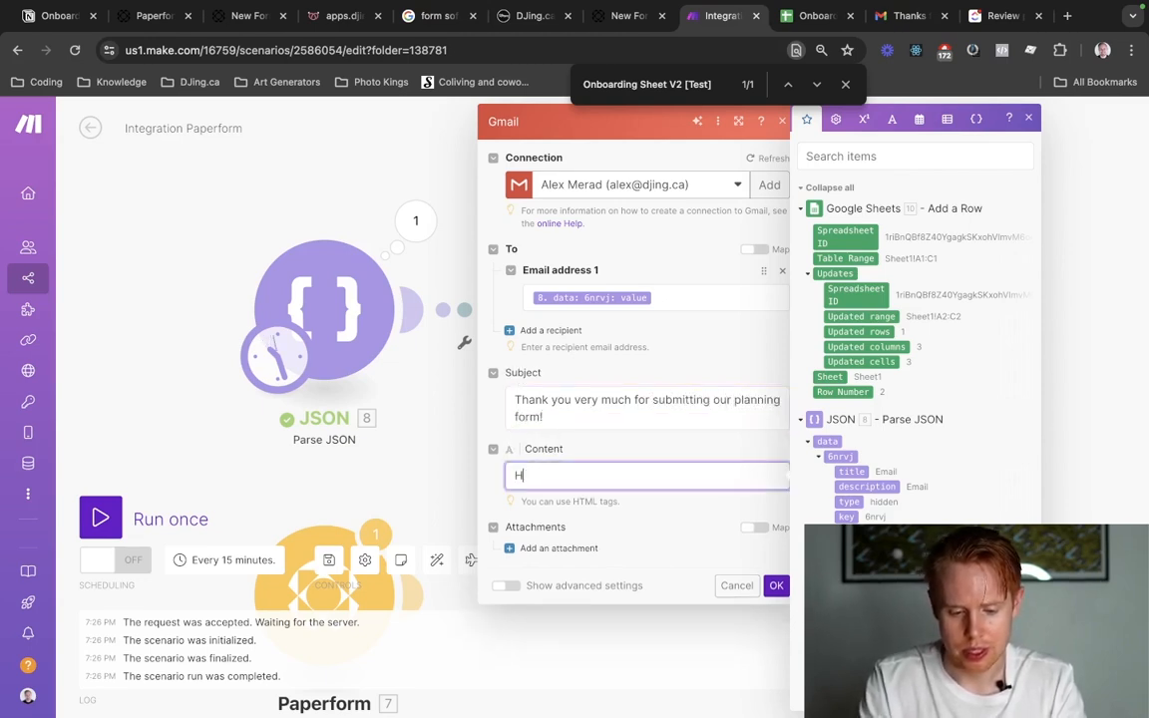
type("ey,")
key("Return")
key("Return")
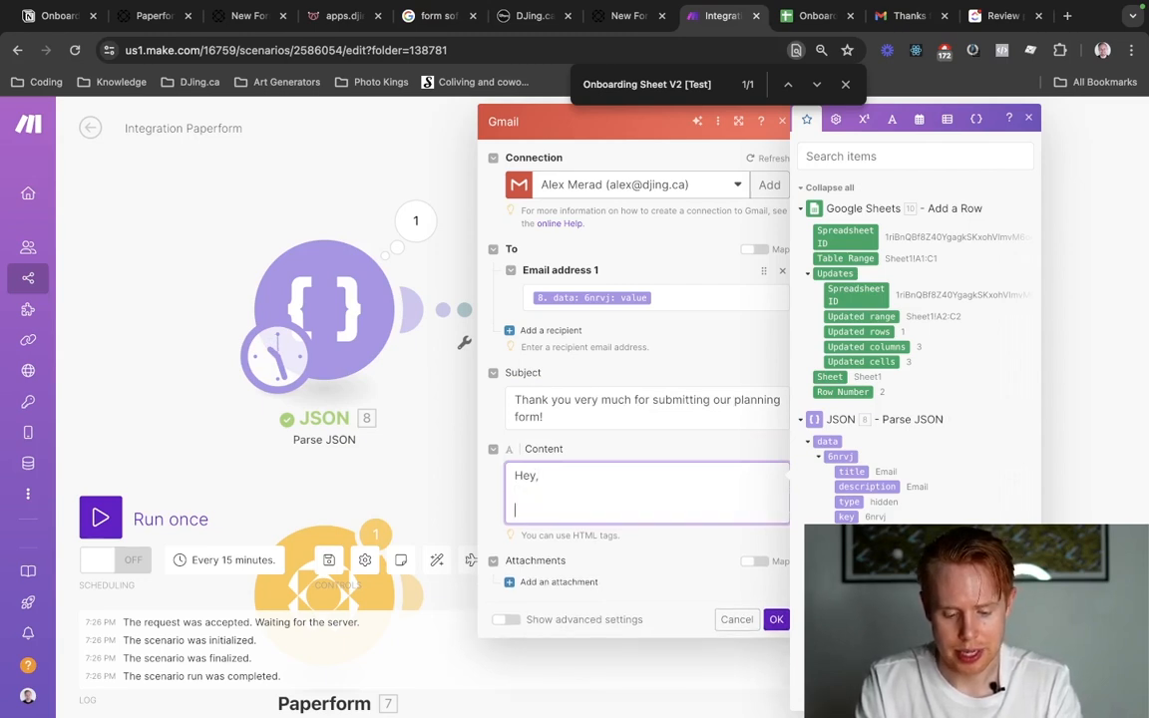
type("Thanks for submitt")
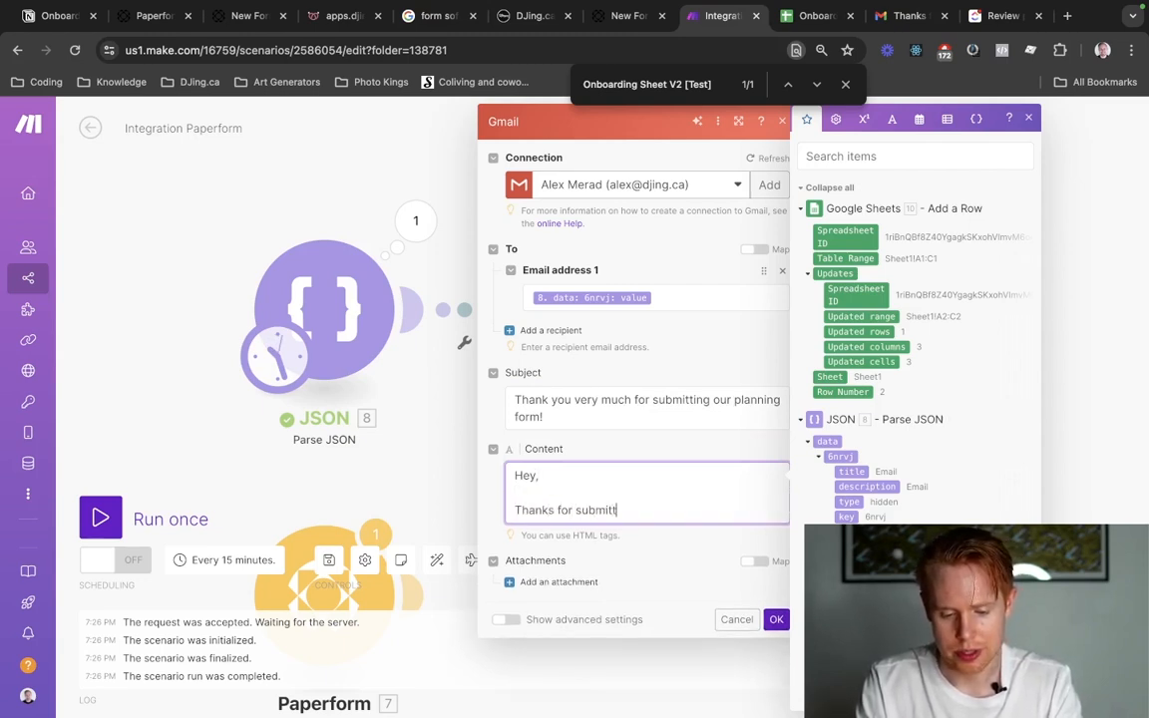
type("ing our planning fo")
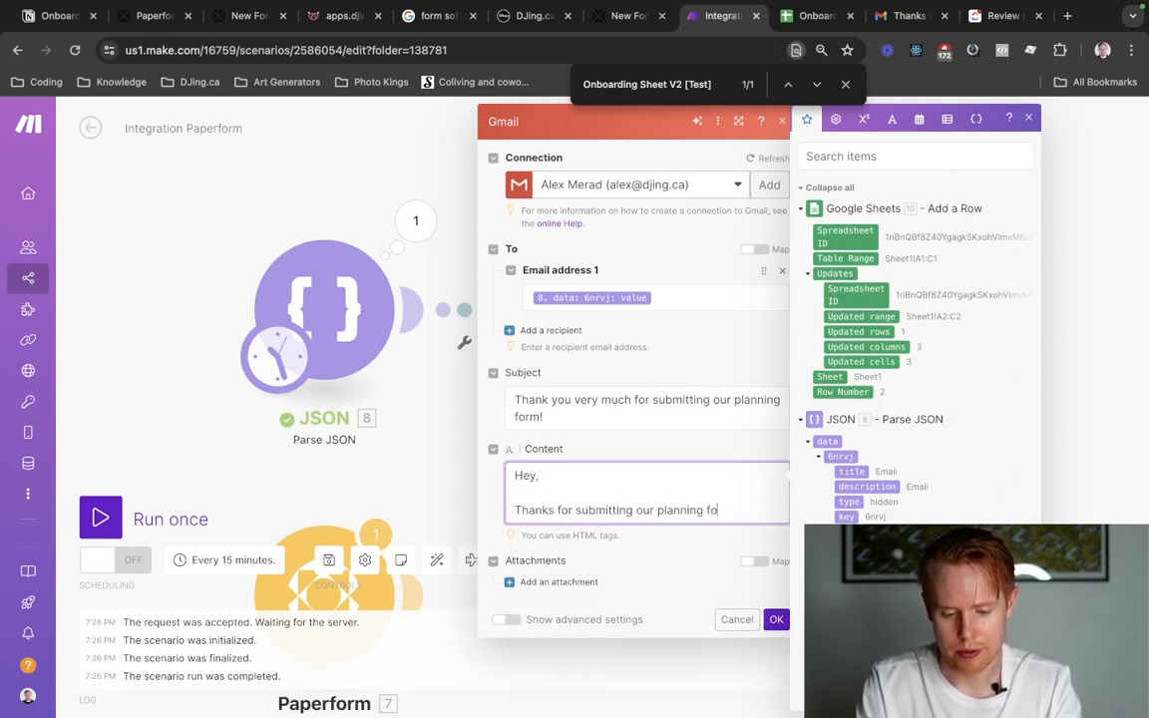
type("rm. We've rece")
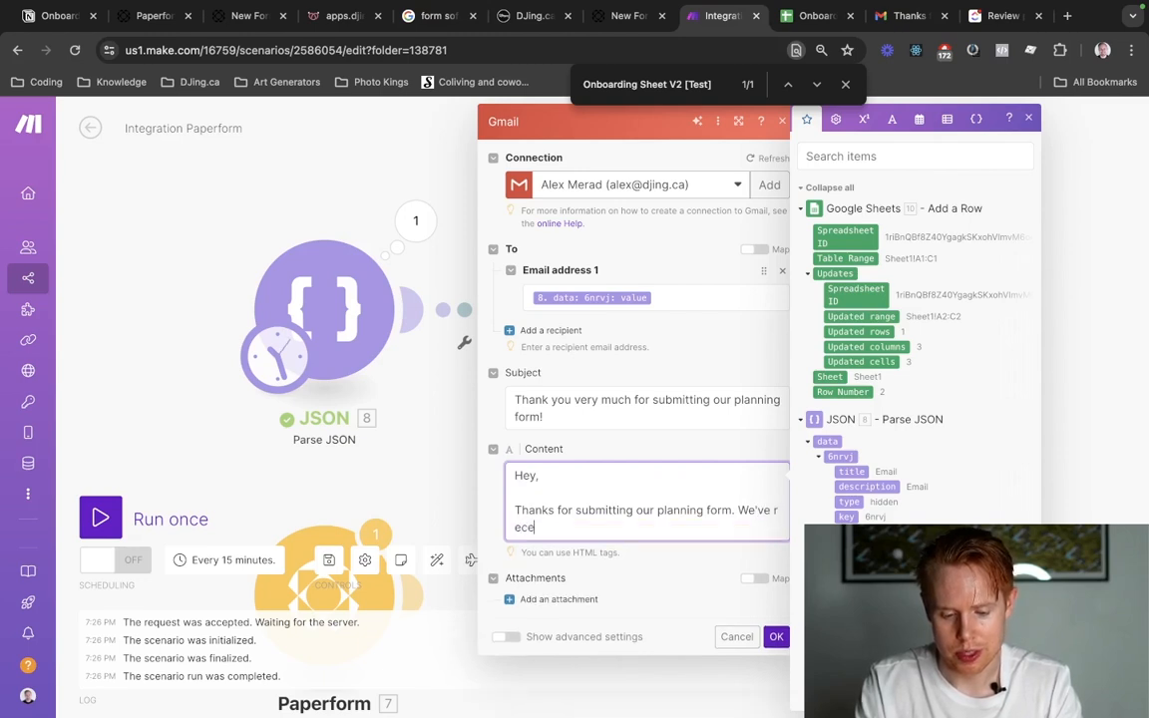
type("ived your information!")
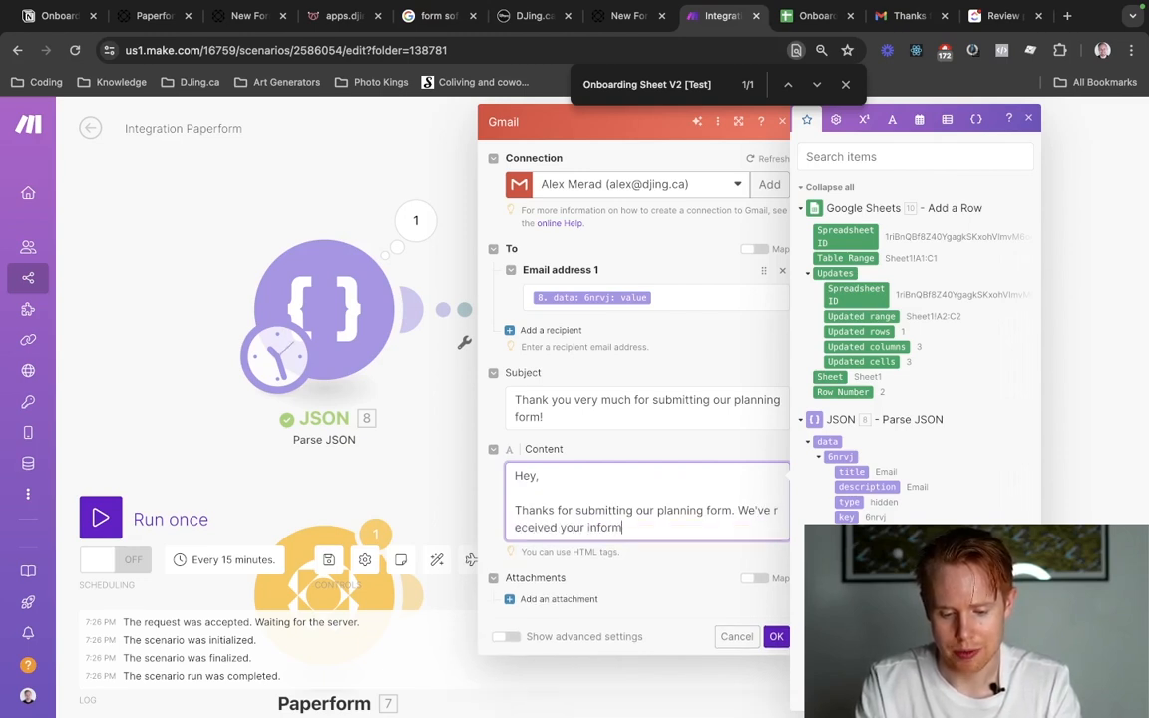
Sign the email off with "Best," and the sender's first name, save the Gmail module, and recheck its settings.
key("Return")
key("Return")
type("Best,")
key("Return")
type("Jono")
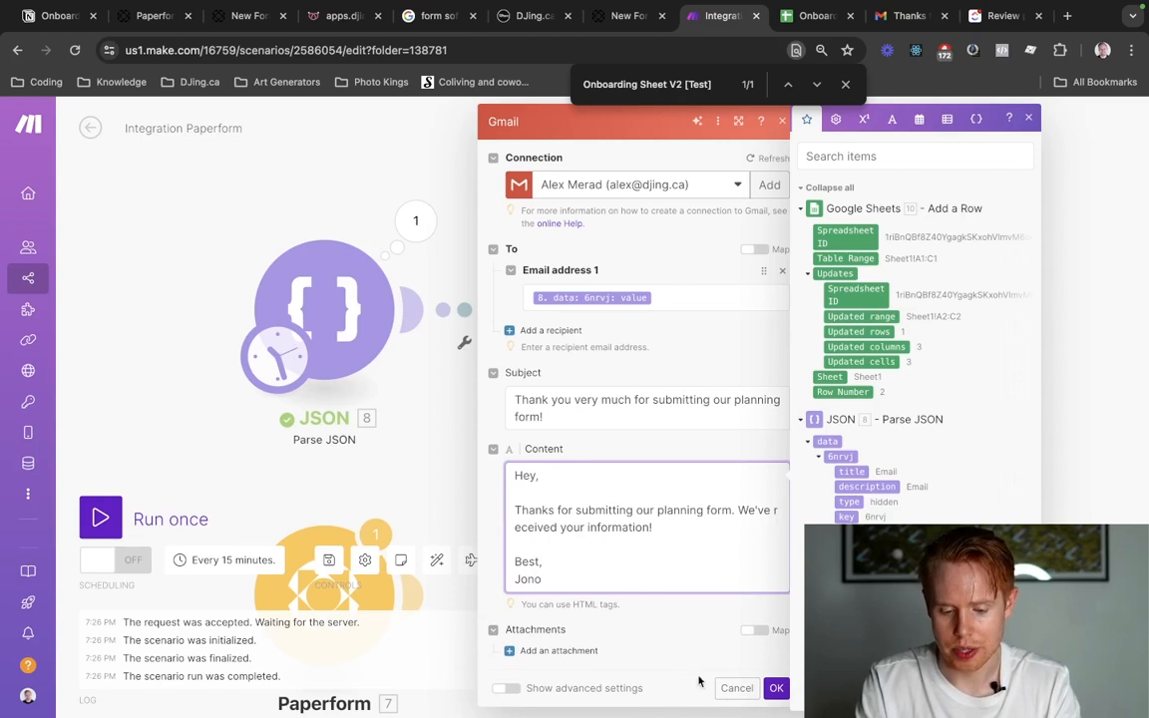
left_click(777, 688)
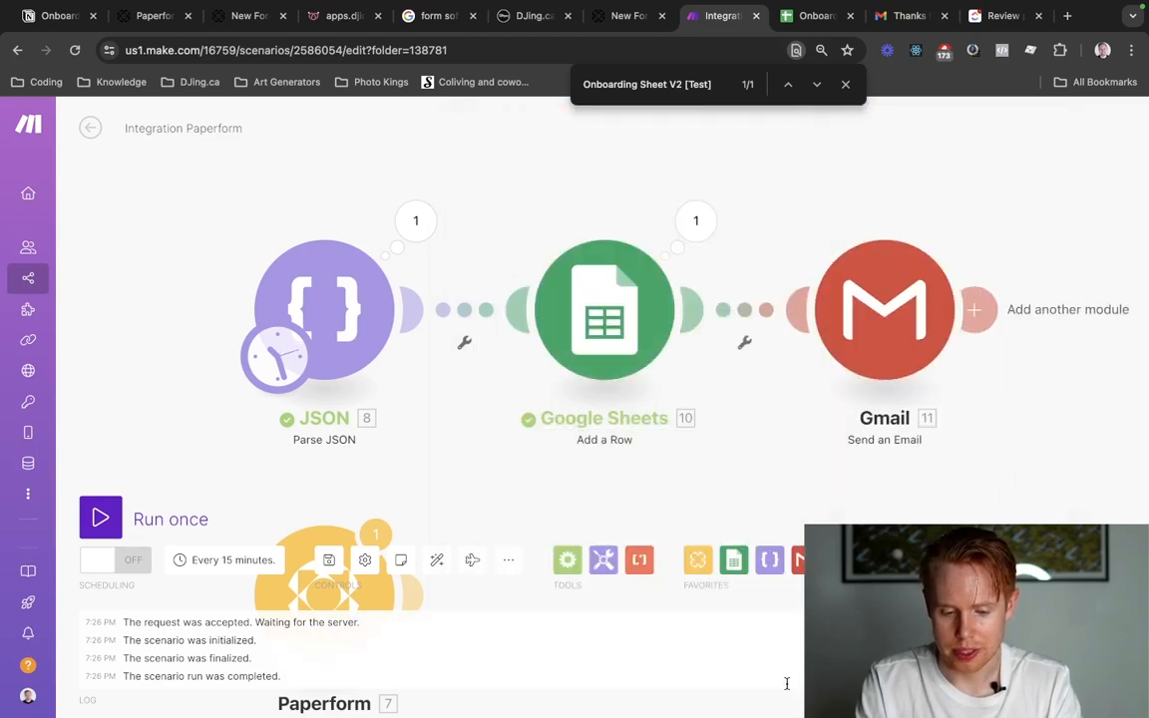
left_click(876, 367)
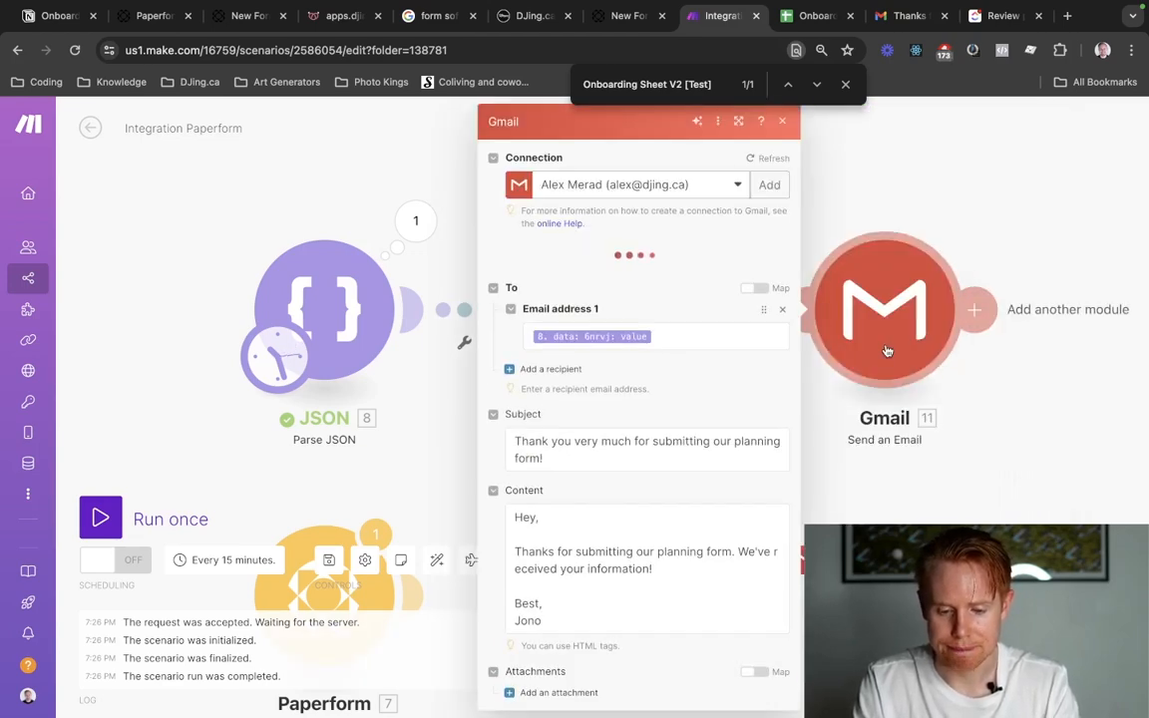
left_click(155, 390)
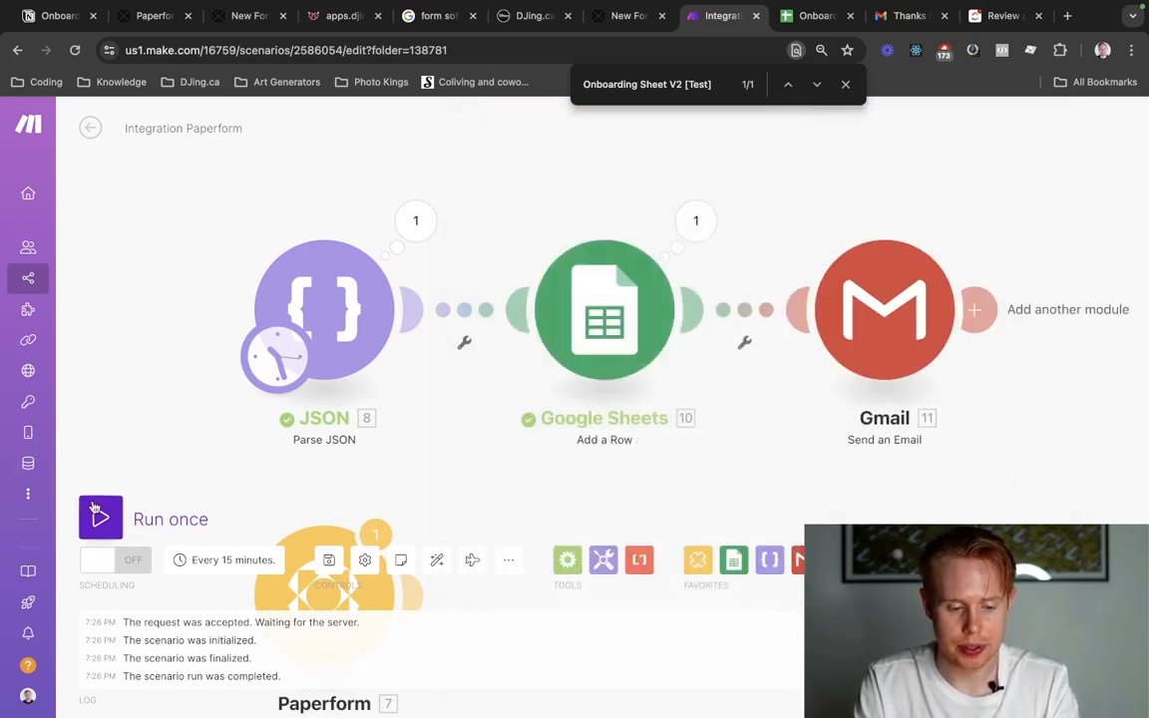
Run the scenario once and check the thank-you email conversation in the Gmail inbox.
left_click(100, 518)
left_click(845, 84)
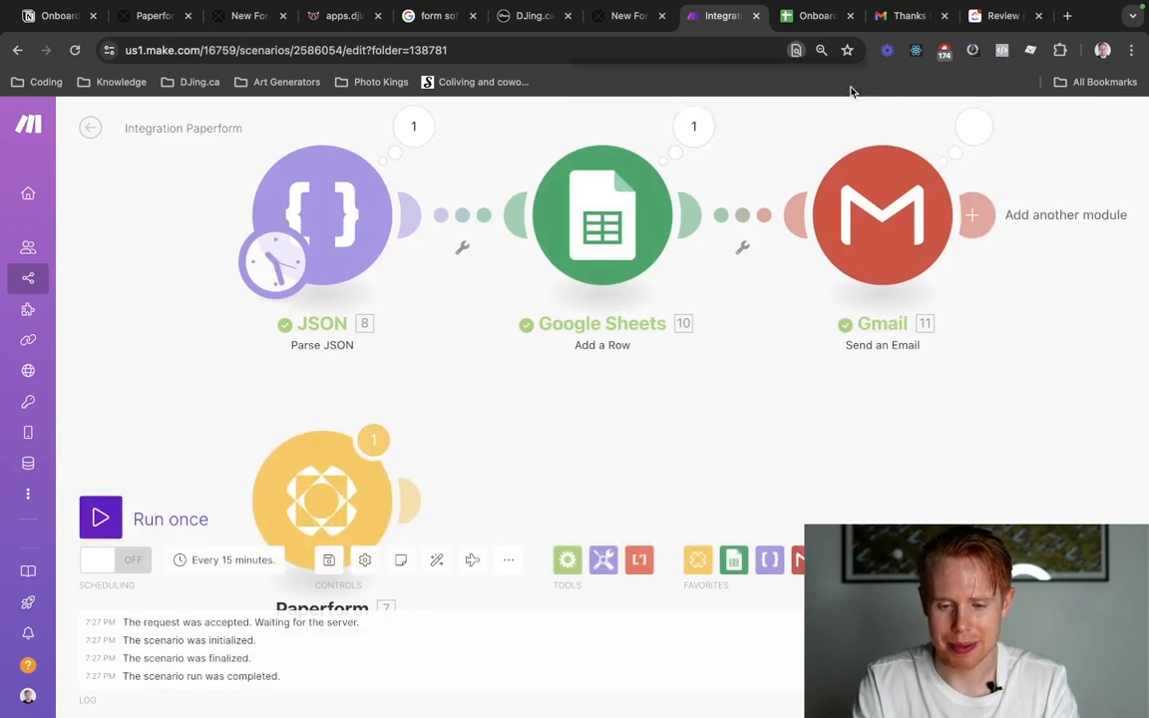
left_click(891, 18)
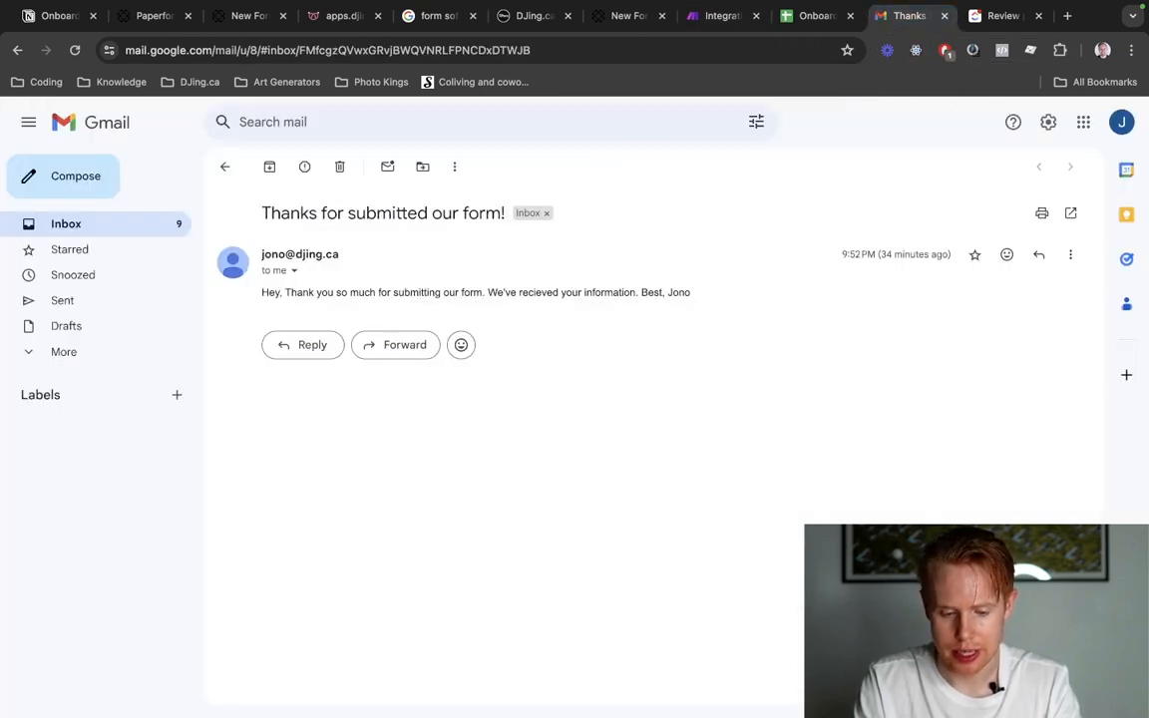
mouse_move(261, 379)
left_mouse_down()
mouse_move(308, 464)
mouse_move(274, 390)
mouse_move(257, 386)
left_mouse_up()
left_click(308, 464)
left_click(308, 399)
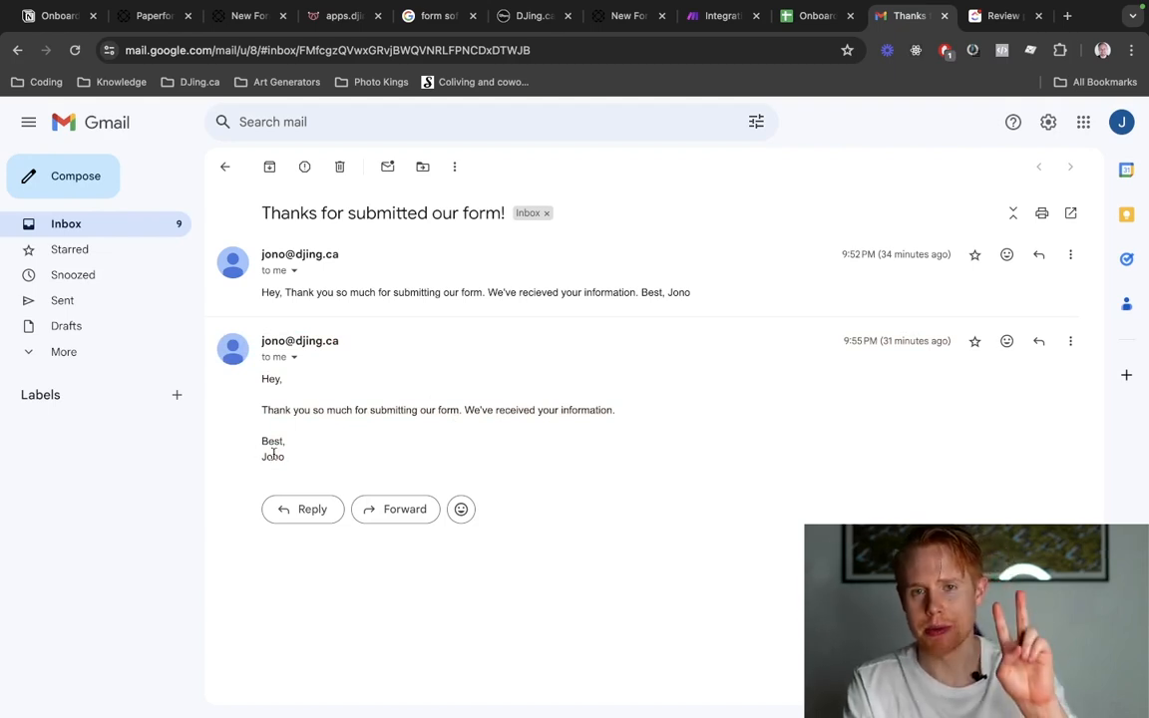
Check row 3 of the onboarding spreadsheet for the newly added submission.
key("ctrl+shift+Tab")
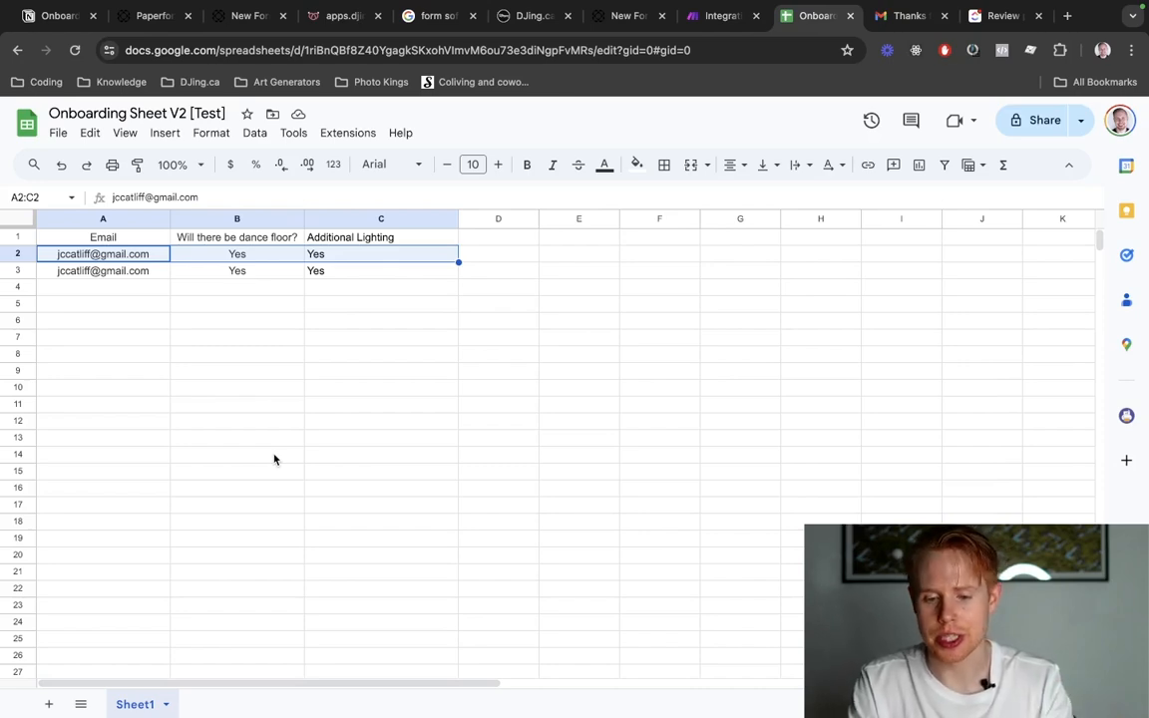
key("ctrl+Tab")
key("ctrl+shift+Tab")
key("ctrl+shift+Tab")
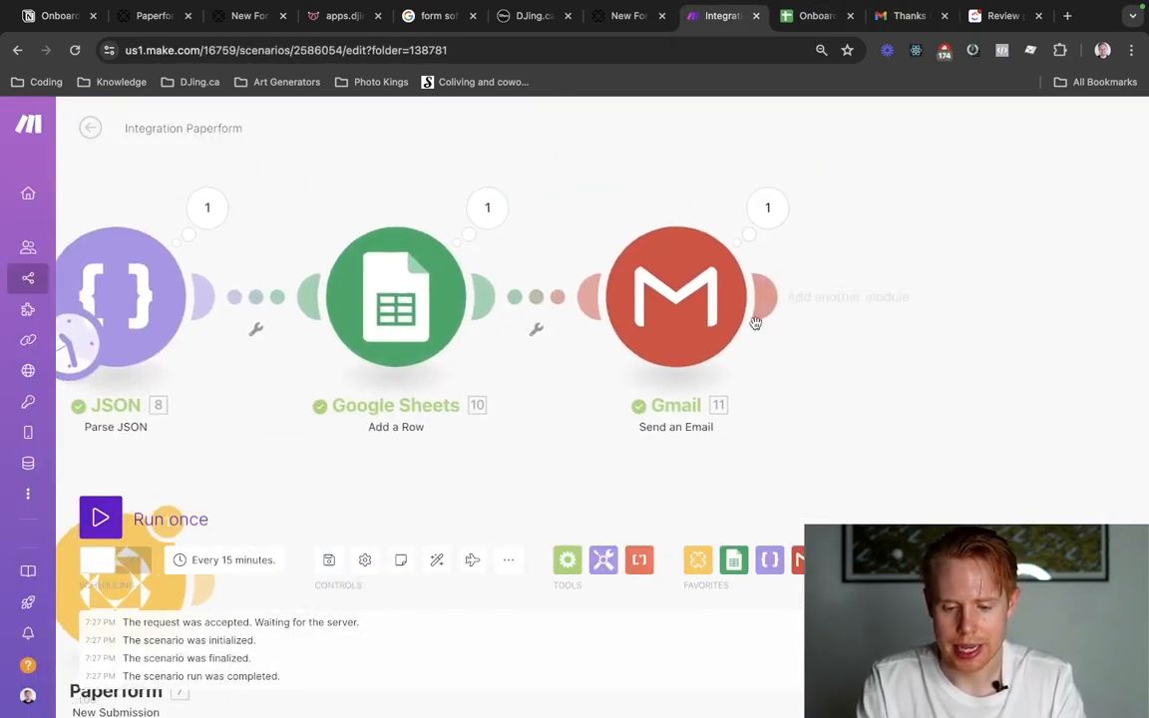
Return to the Make scenario and add a ClickUp Create a Task module after the Gmail module.
left_click(762, 310)
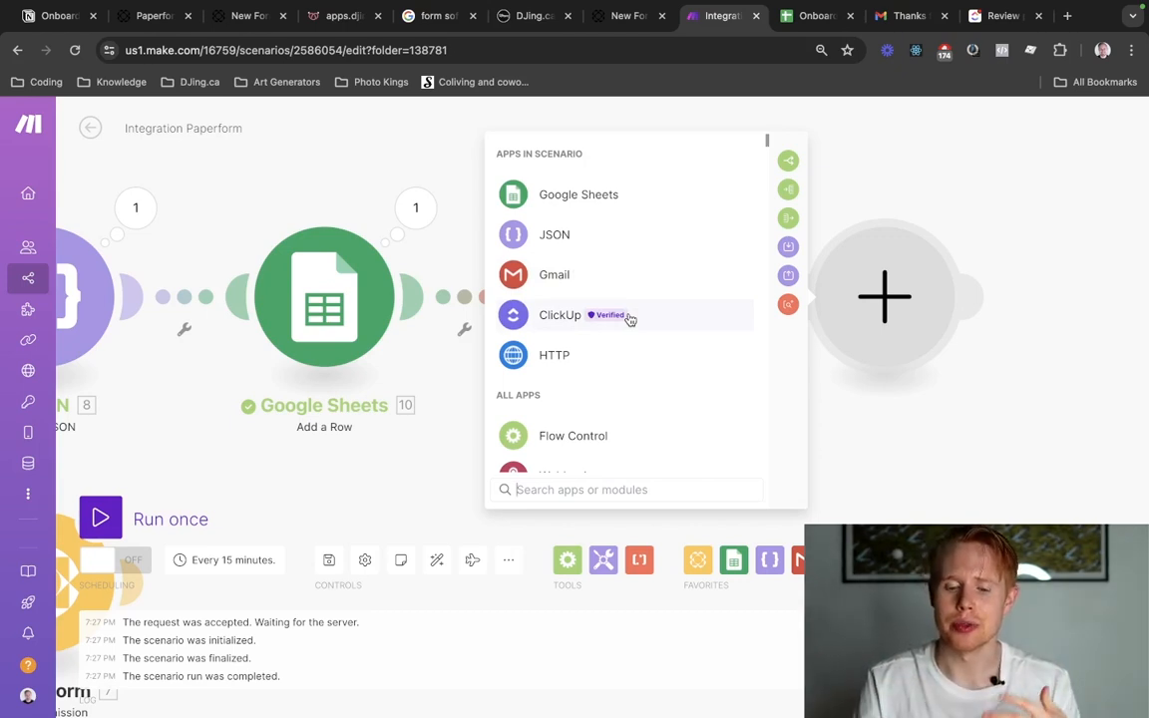
left_click(622, 318)
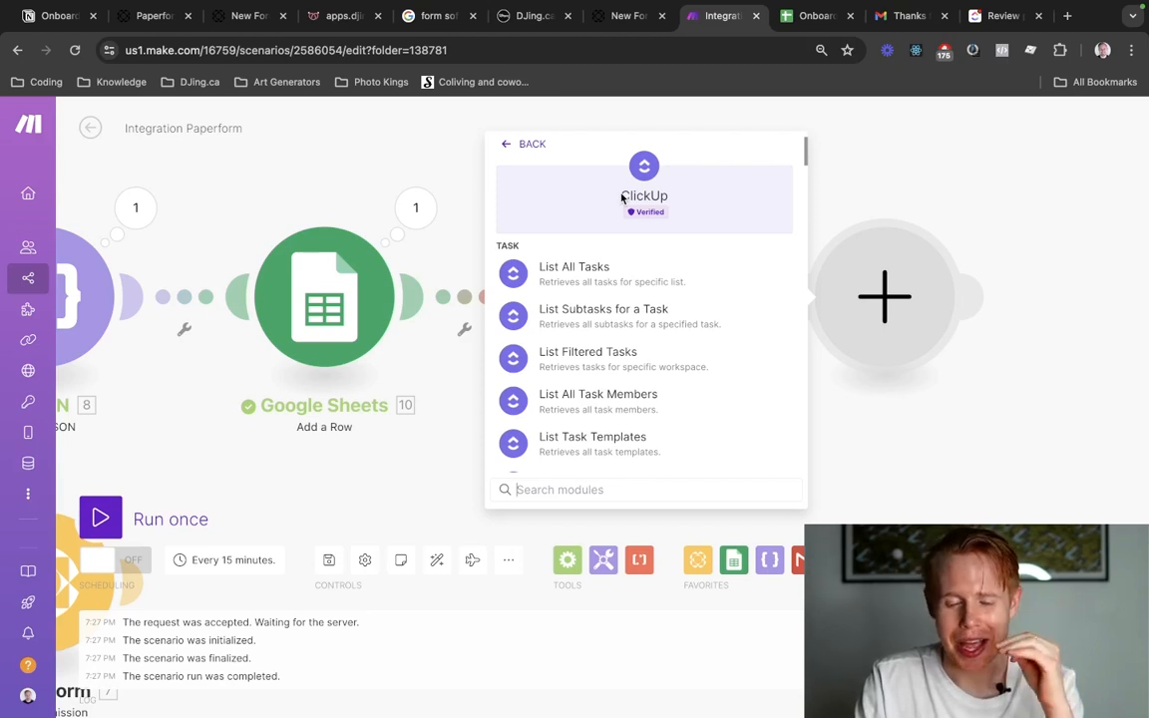
scroll(603, 331, "down", 3)
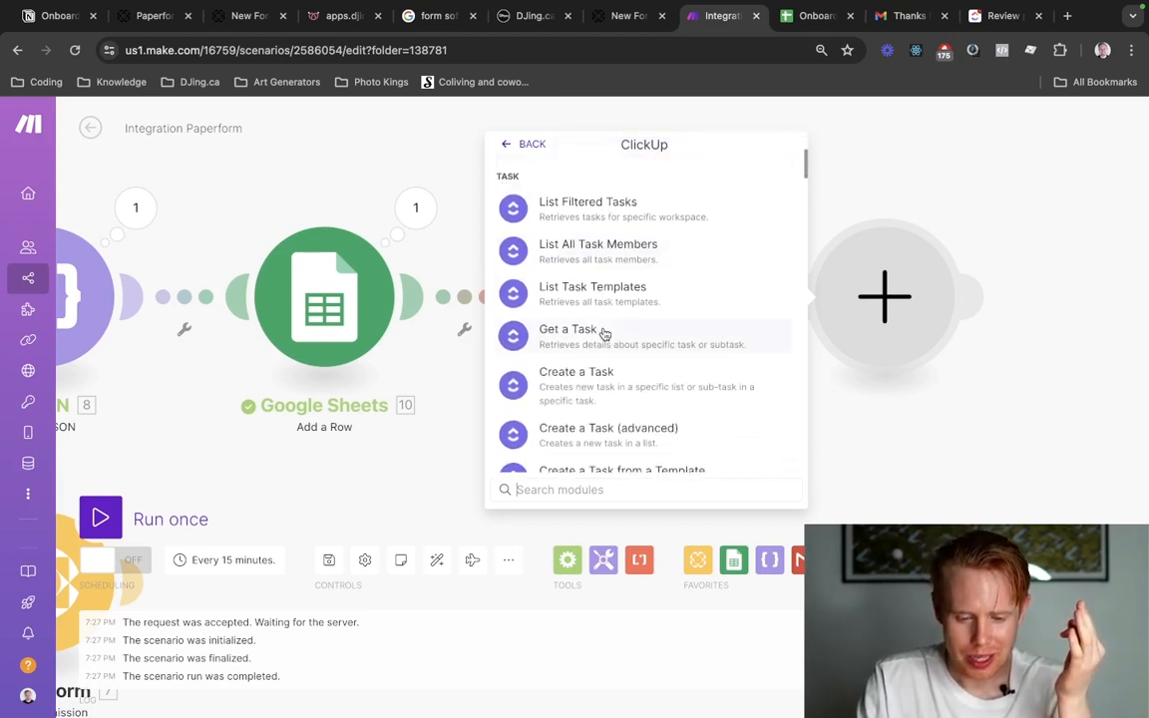
scroll(605, 339, "down", 2)
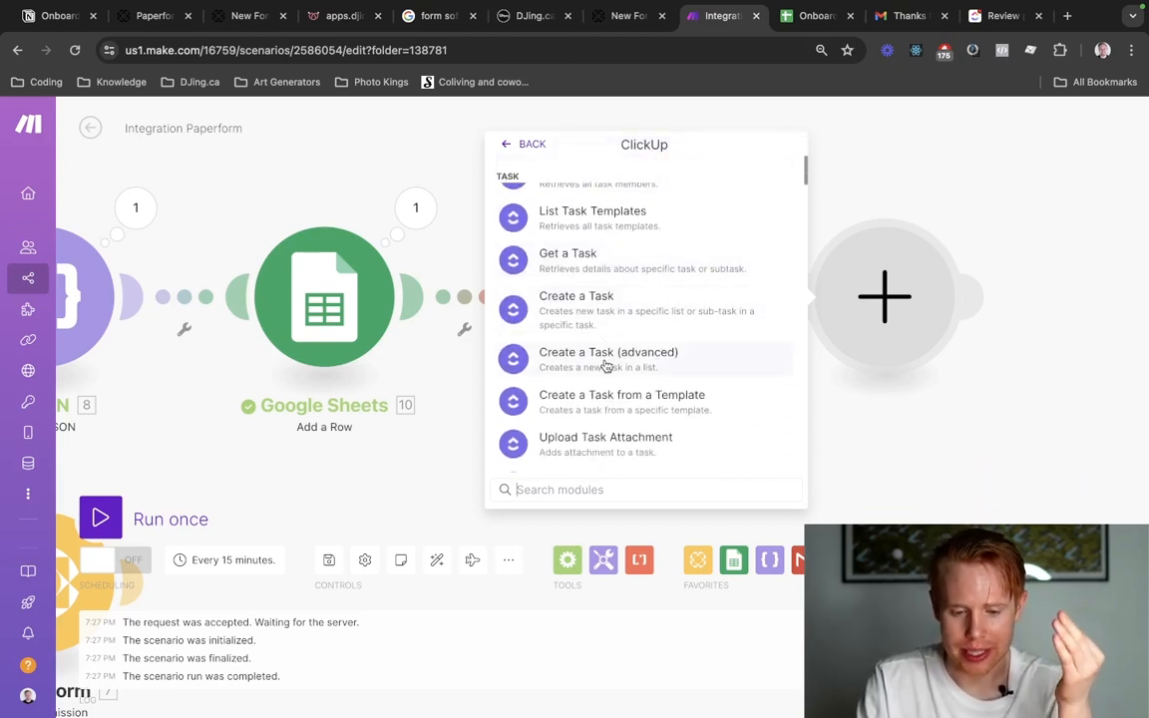
left_click(602, 310)
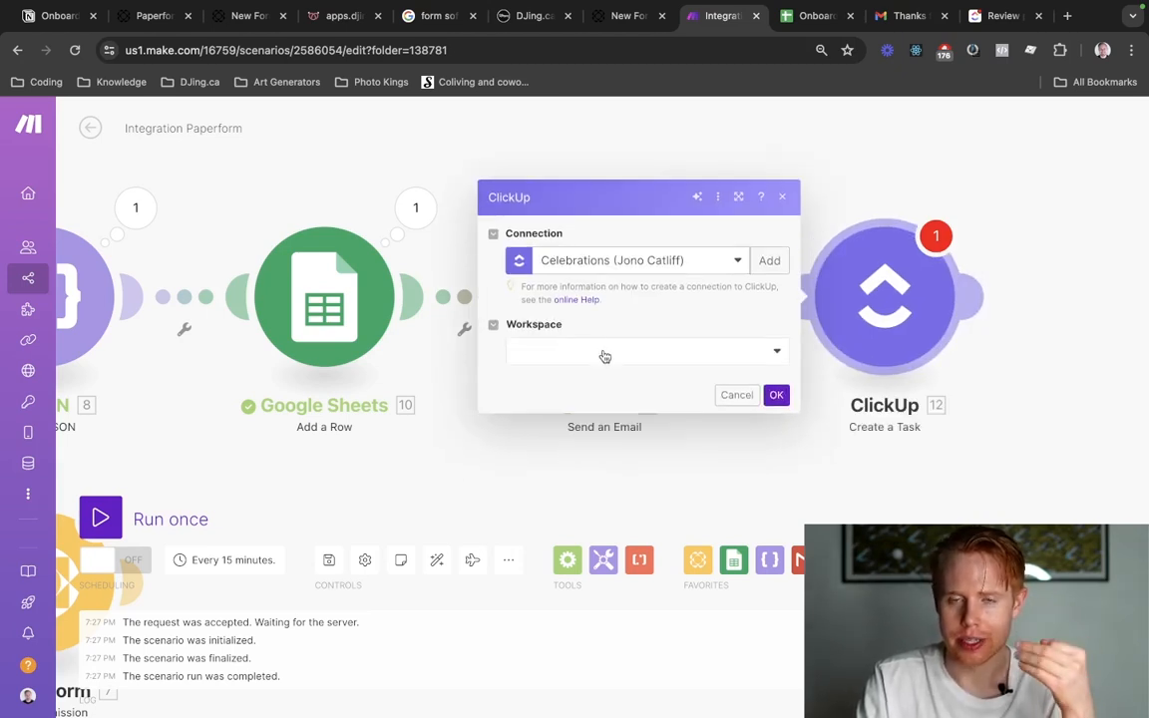
Point the ClickUp module to the Celebrations workspace, the account owner's personal tasks space, Folderless Lists and the list named List.
left_click(604, 356)
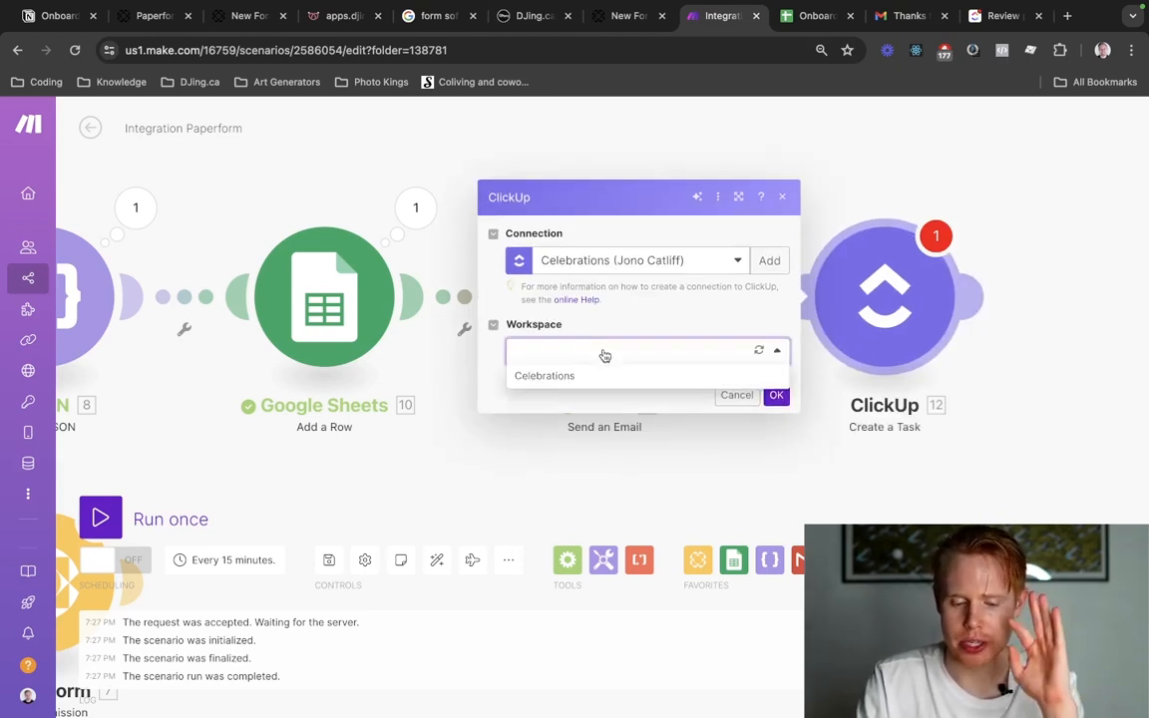
left_click(578, 384)
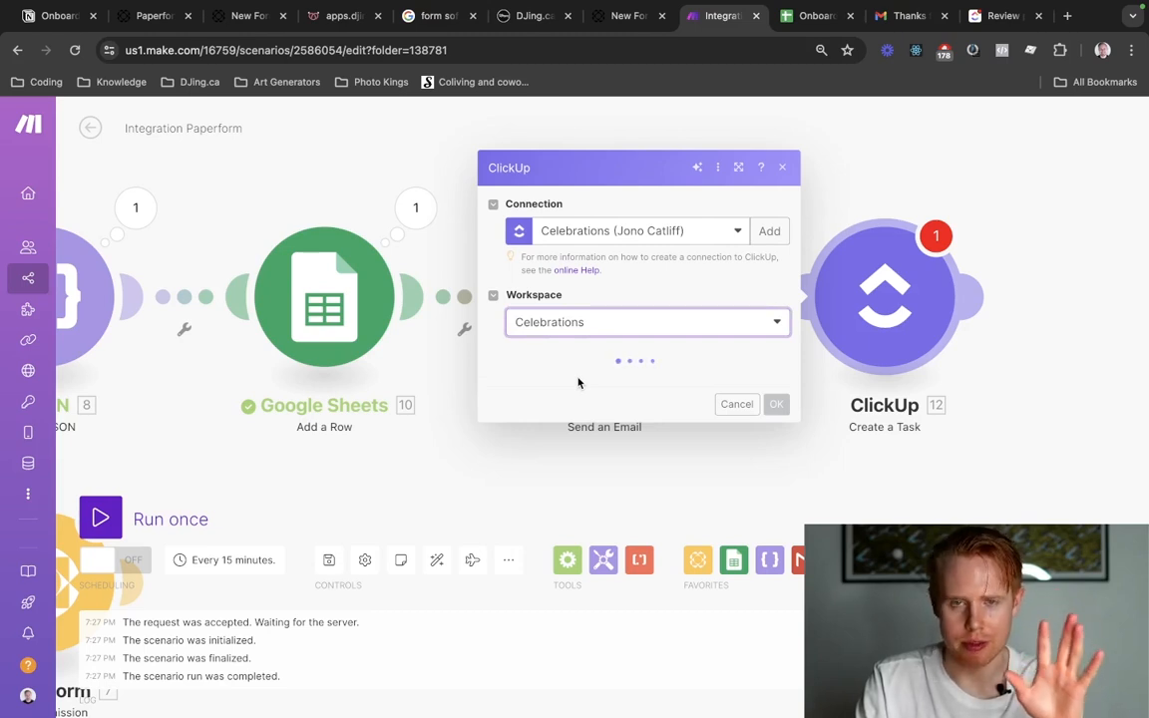
left_click(579, 382)
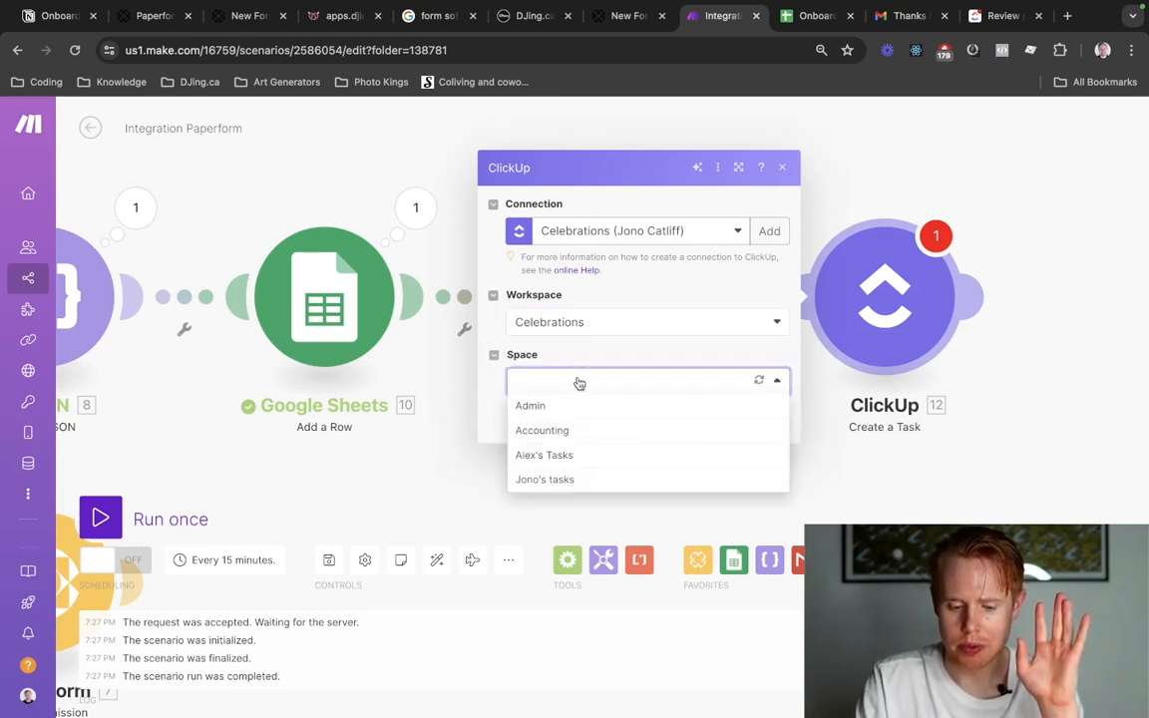
left_click(546, 480)
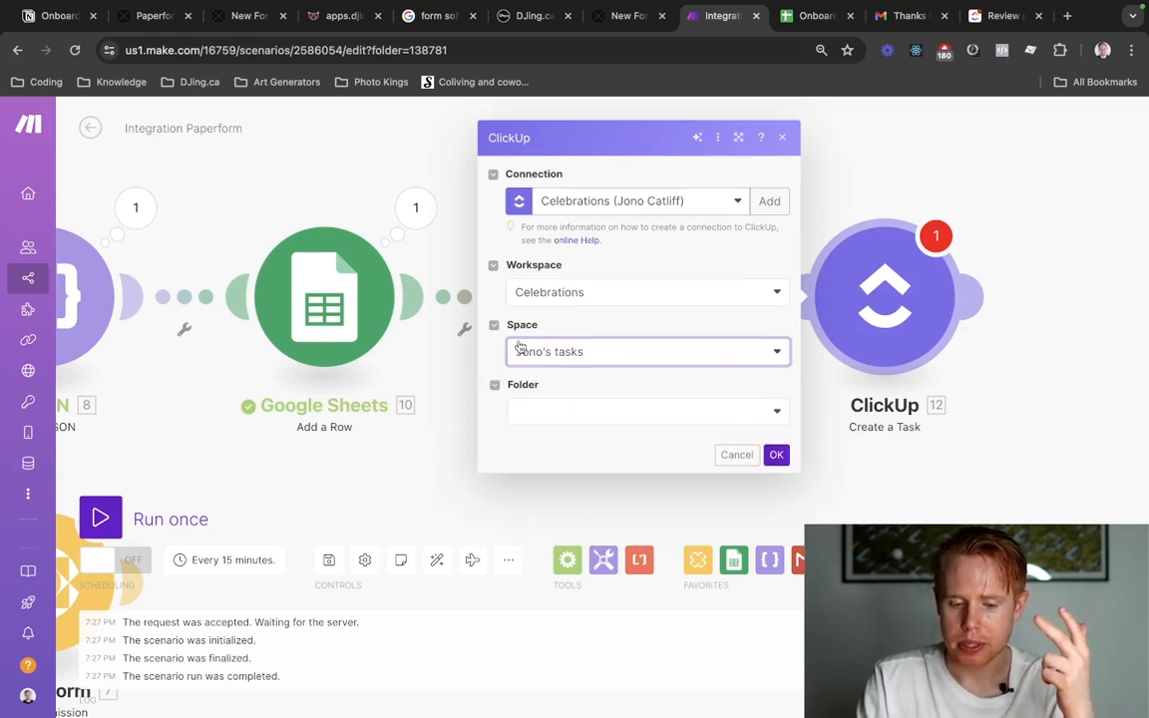
left_click(549, 406)
left_click(549, 436)
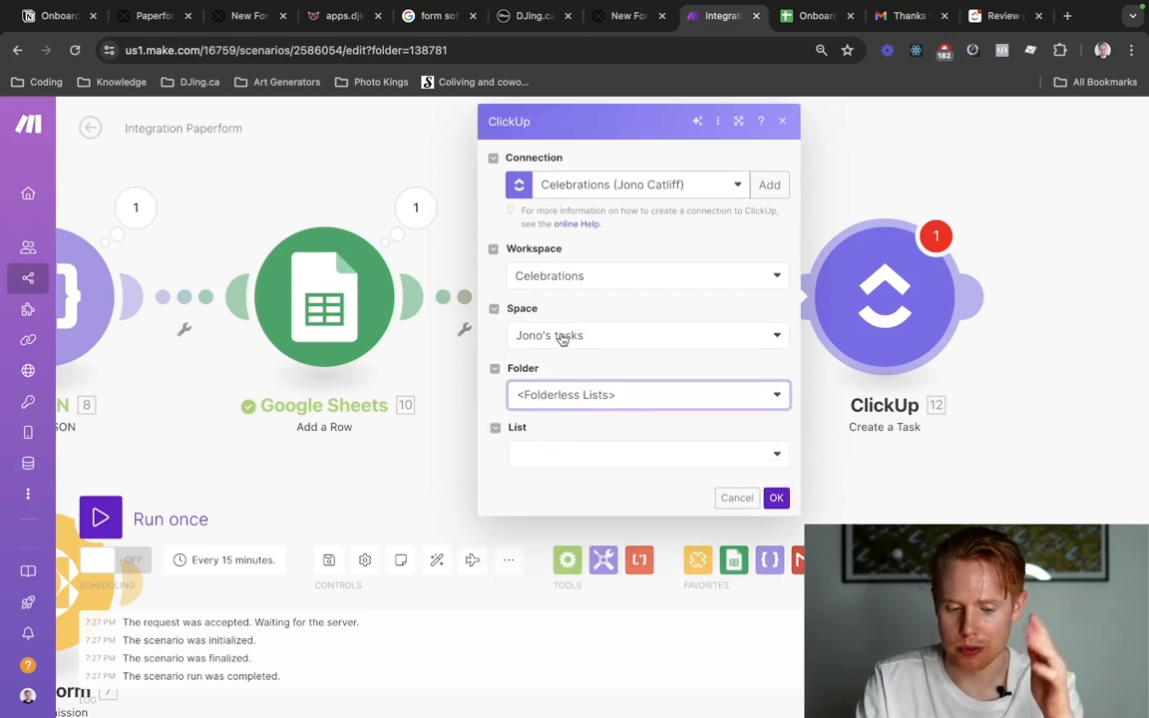
left_click(557, 454)
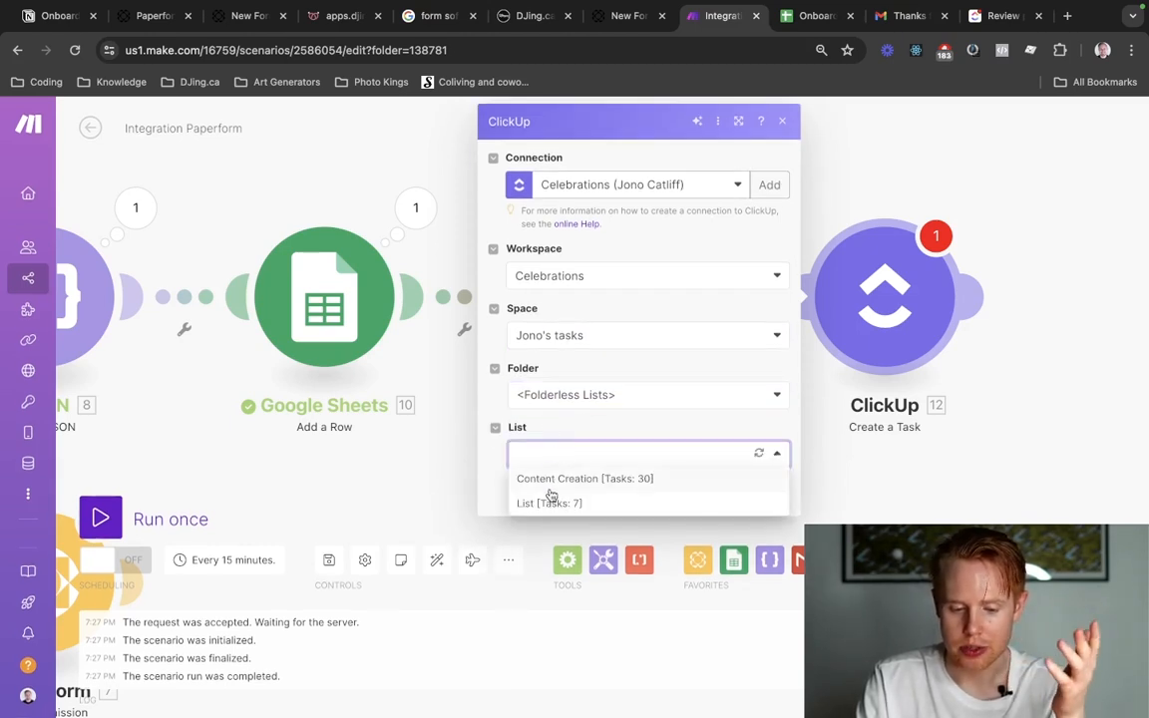
left_click(551, 502)
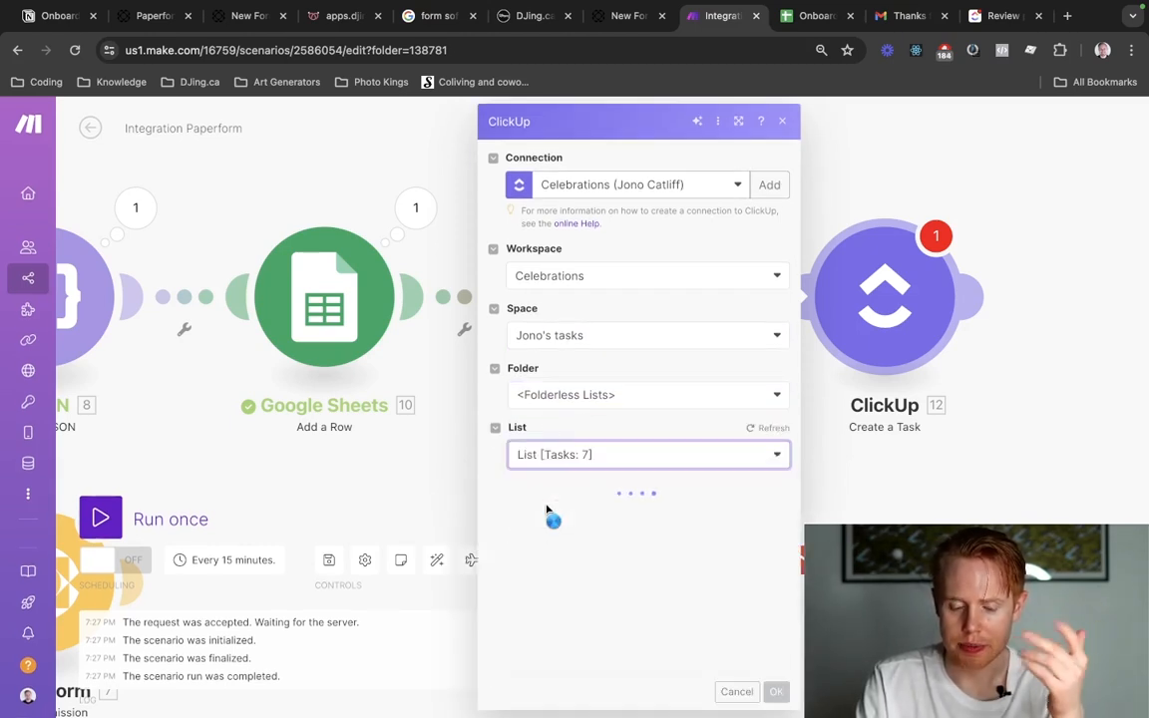
Name the ClickUp task "Review Onboarding Form".
scroll(600, 467, "down", 2)
scroll(600, 467, "down", 1)
left_click(591, 452)
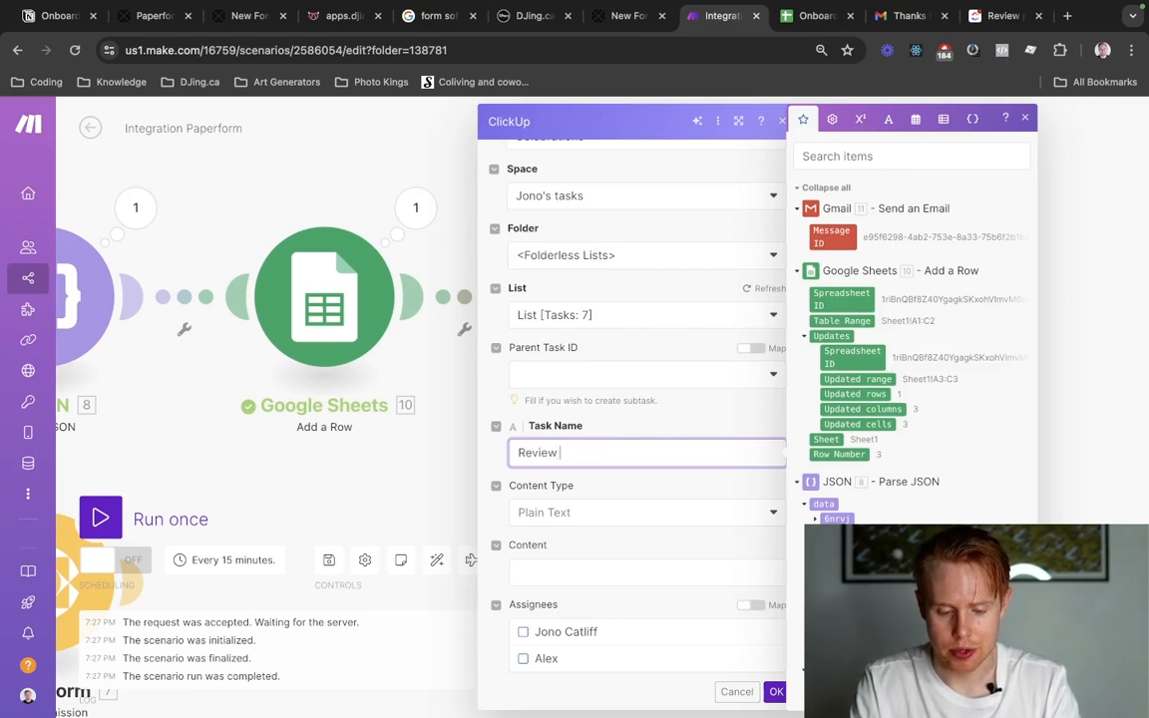
type("Review Onobard")
key("BackSpace")
key("BackSpace")
key("BackSpace")
key("BackSpace")
key("BackSpace")
key("BackSpace")
type("nboa")
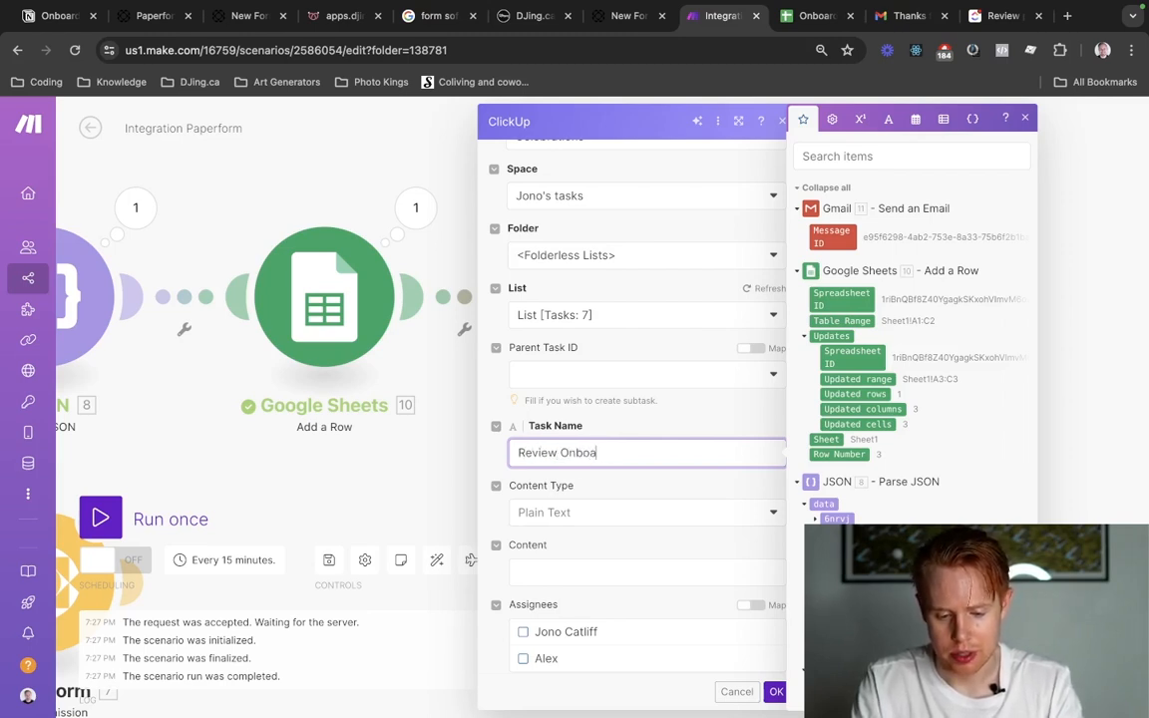
type("rding For")
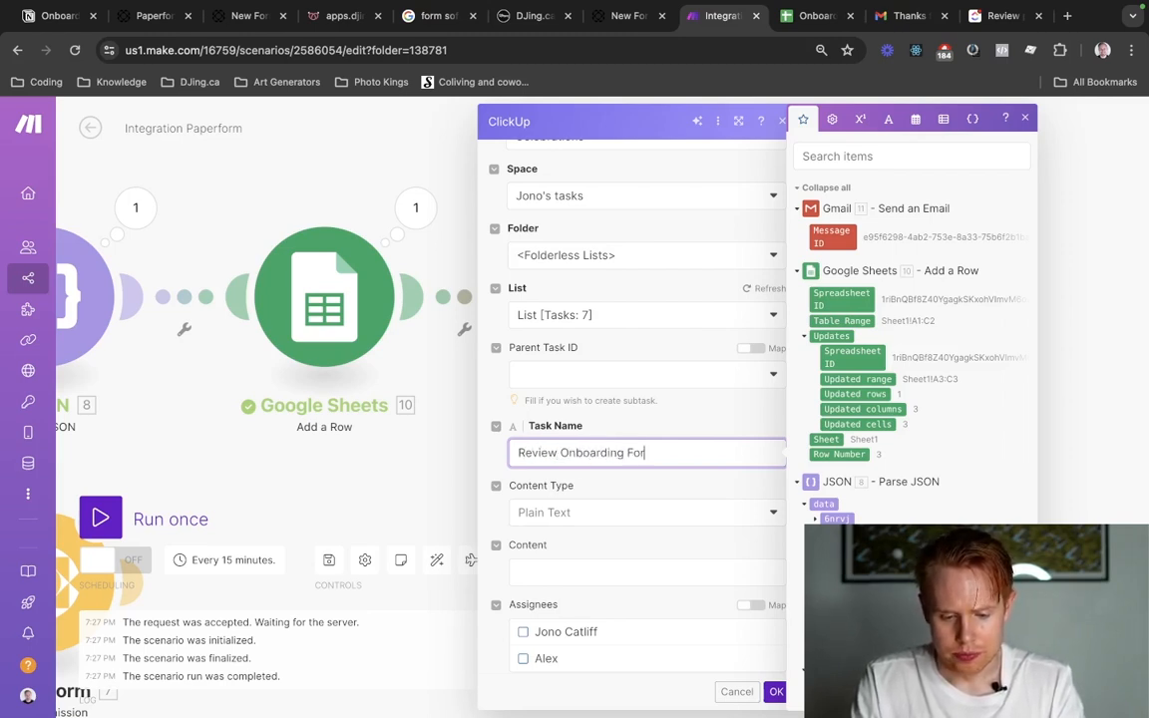
type("m")
Fill the task content with "Review", the mapped JSON 6nrvj value and "onboarding form.".
left_click(534, 562)
scroll(535, 564, "down", 2)
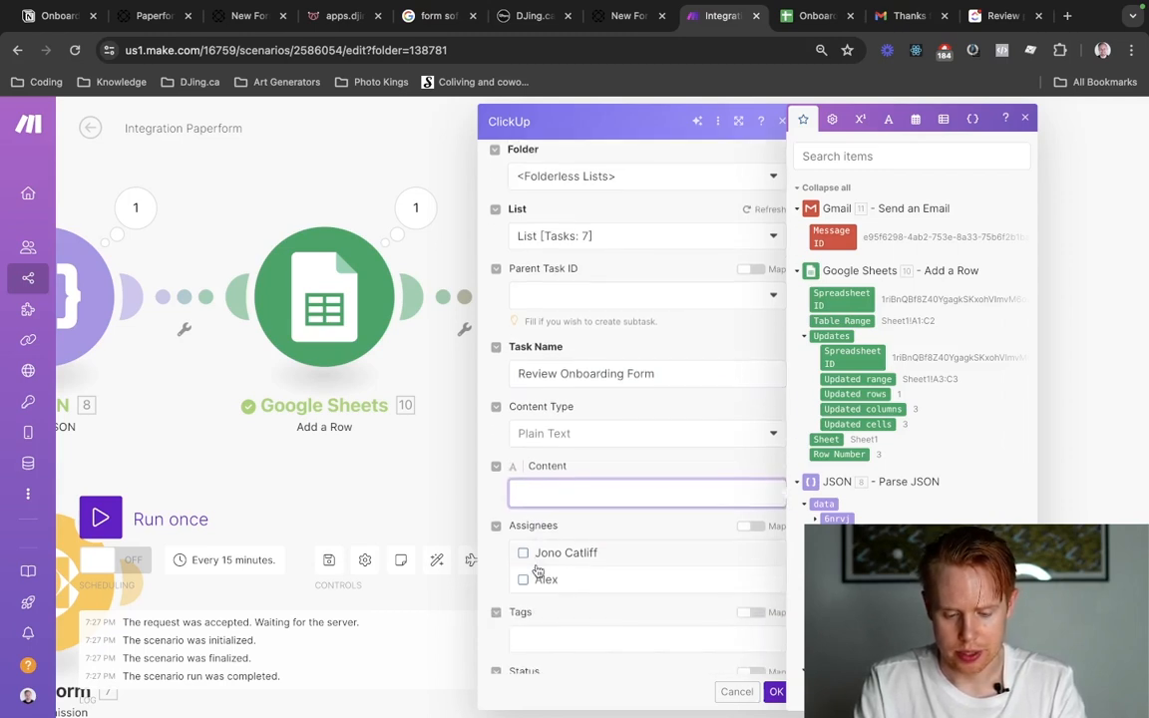
type("W")
type("eview")
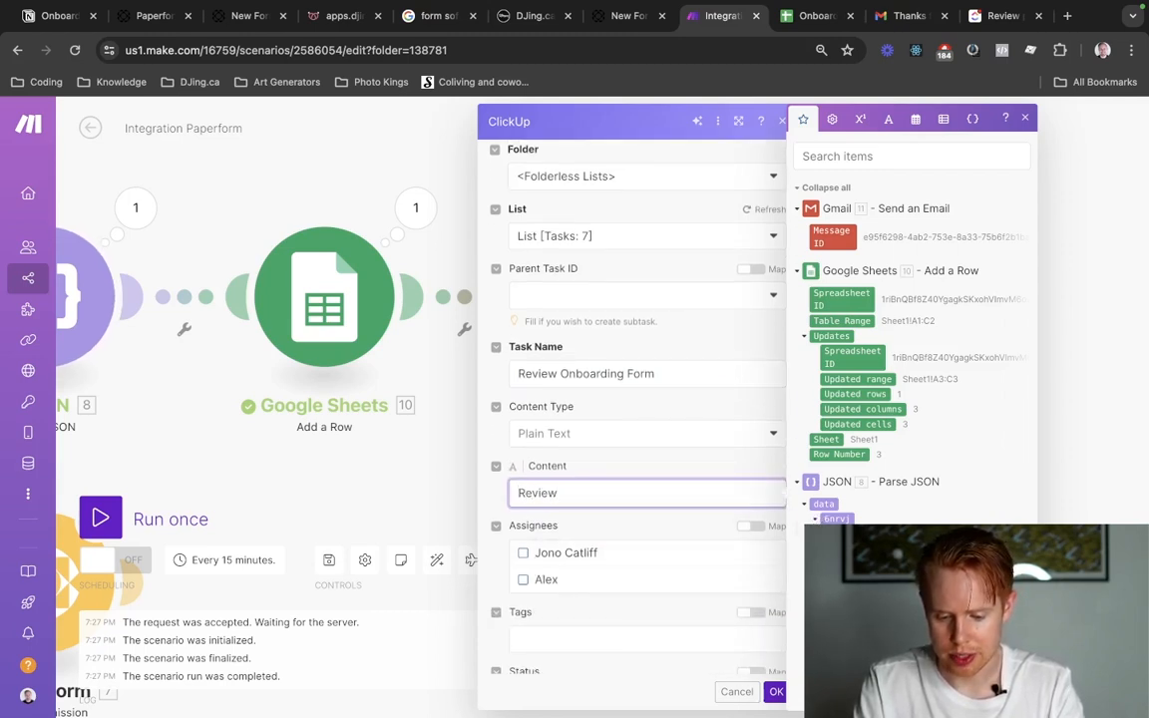
left_click(815, 519)
left_click(843, 610)
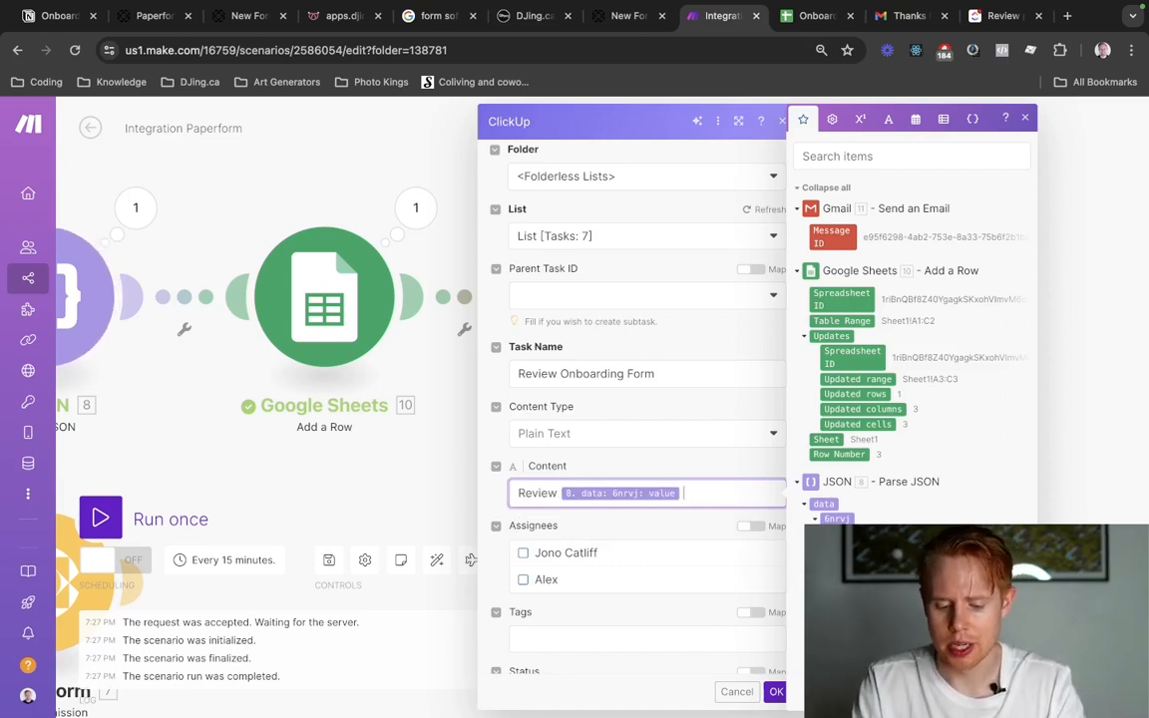
type("onboarding form.")
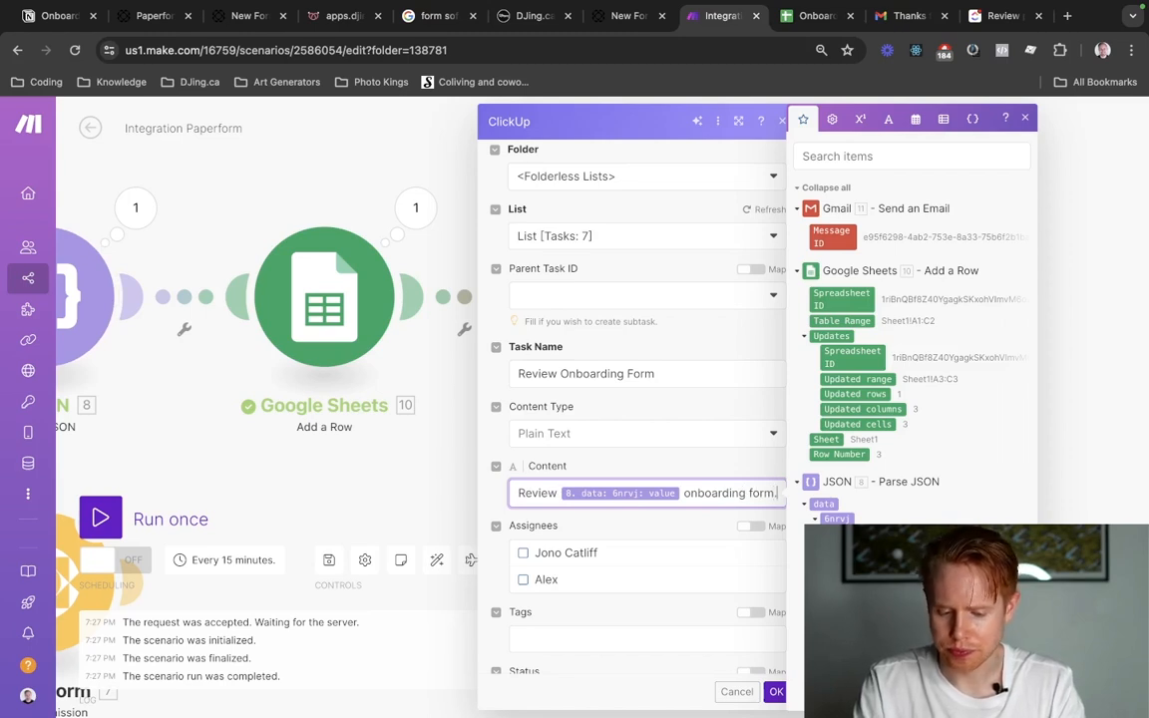
Assign the task to the account owner, with status Open and priority Normal.
scroll(579, 444, "down", 2)
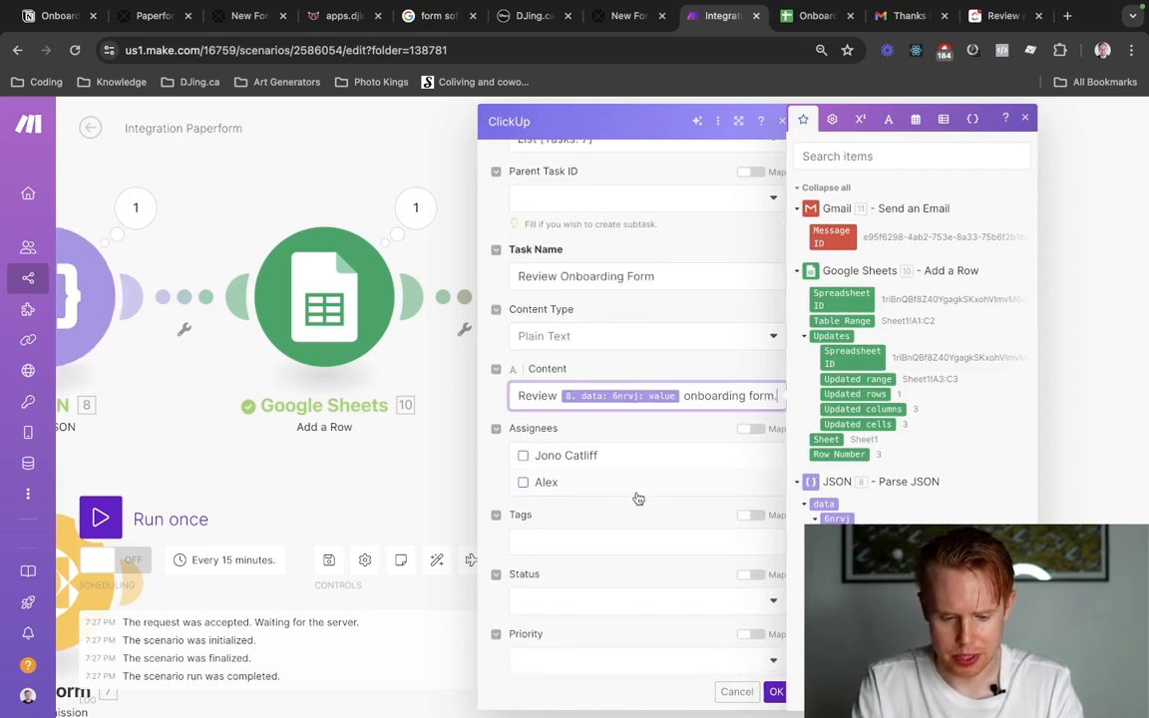
left_click(523, 459)
scroll(558, 489, "down", 3)
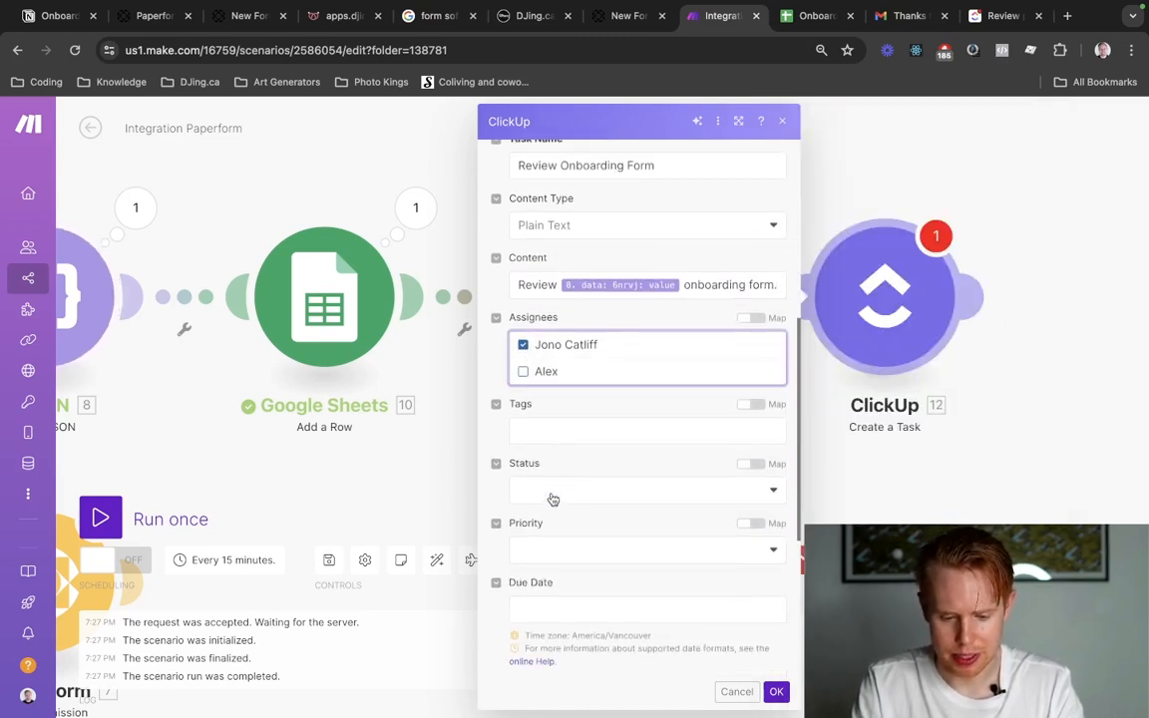
left_click(600, 466)
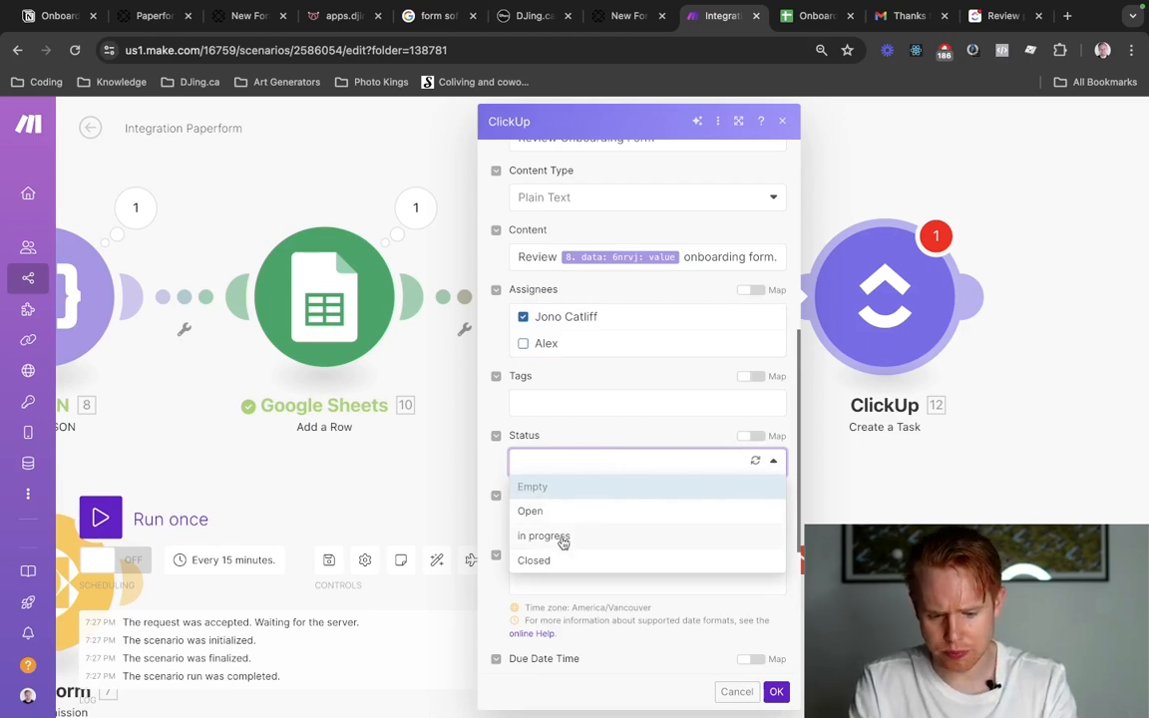
left_click(529, 509)
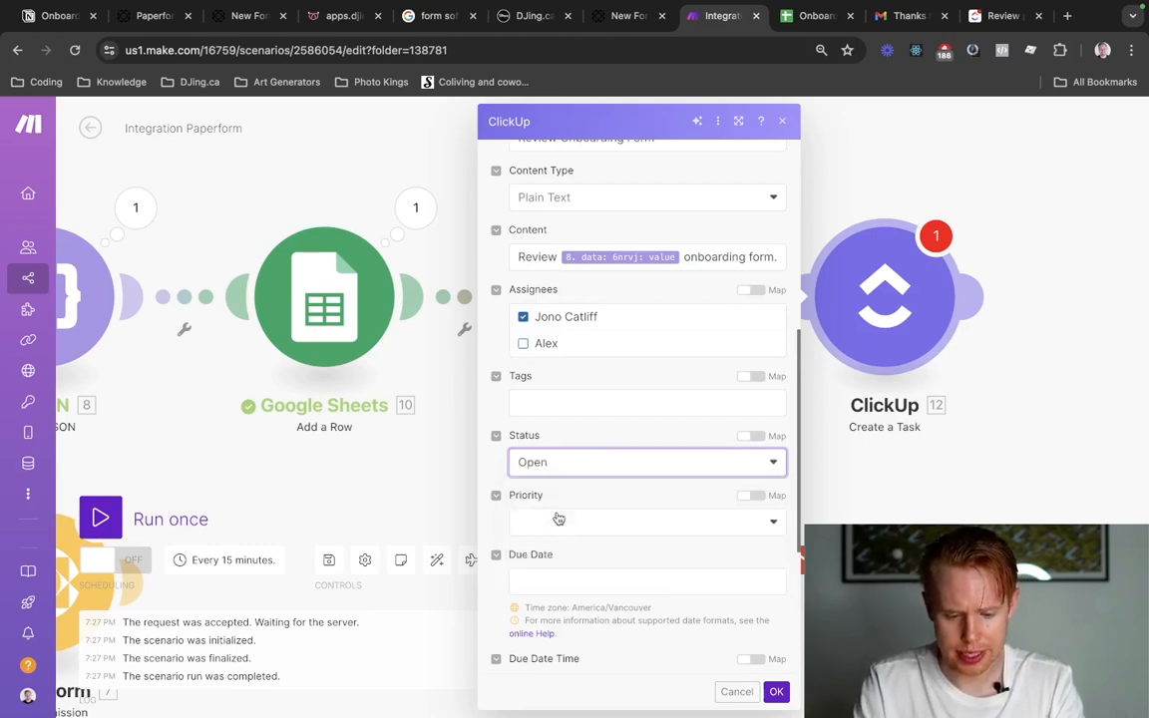
left_click(595, 521)
left_click(587, 613)
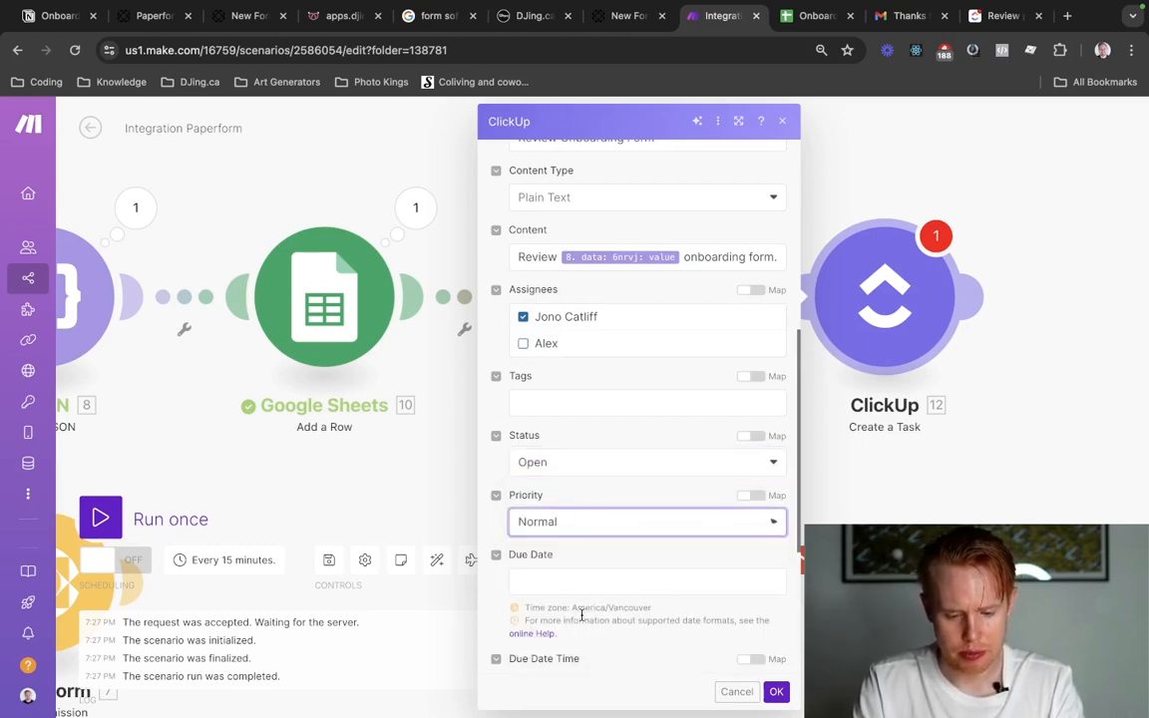
Set the due date to seven days from now with addDays(now; 7) and save the ClickUp module.
scroll(608, 562, "down", 5)
left_click(601, 291)
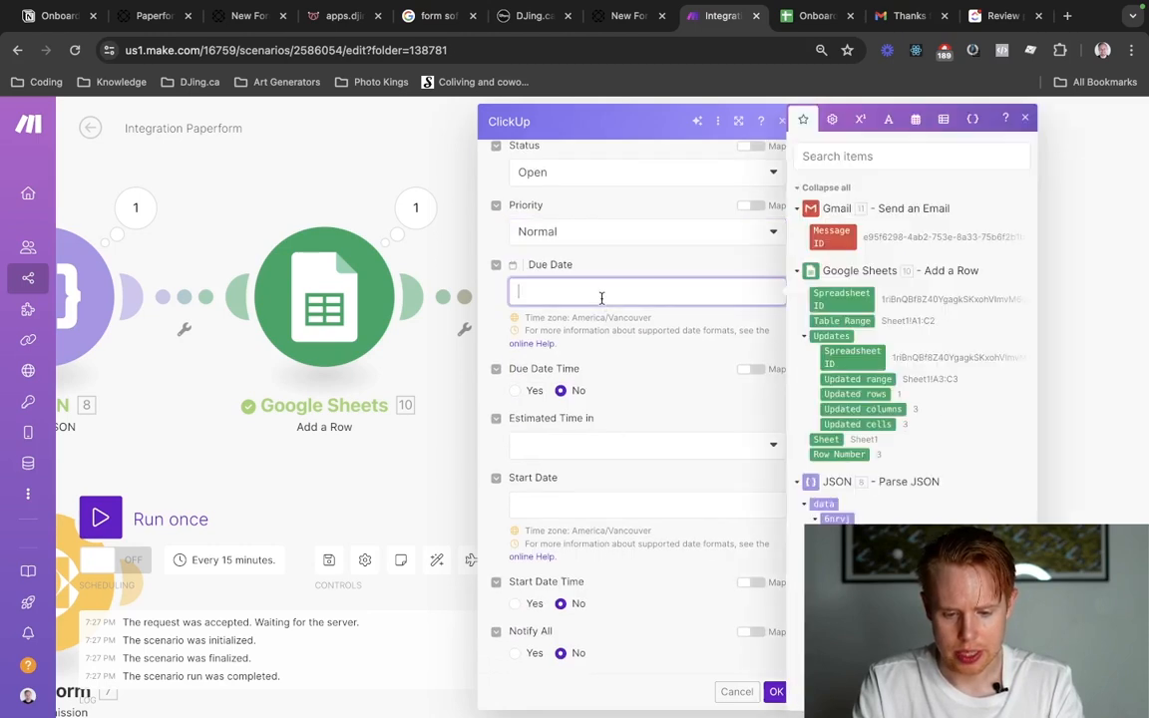
left_click(917, 121)
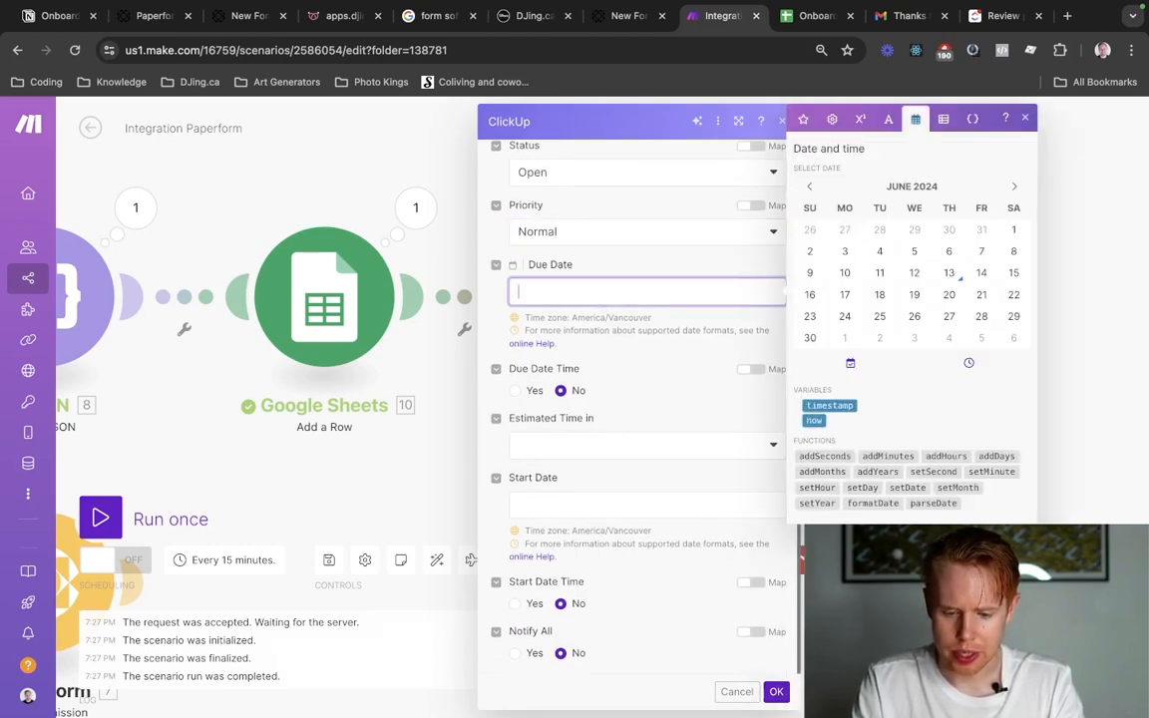
left_click(985, 456)
key("Left")
key("Left")
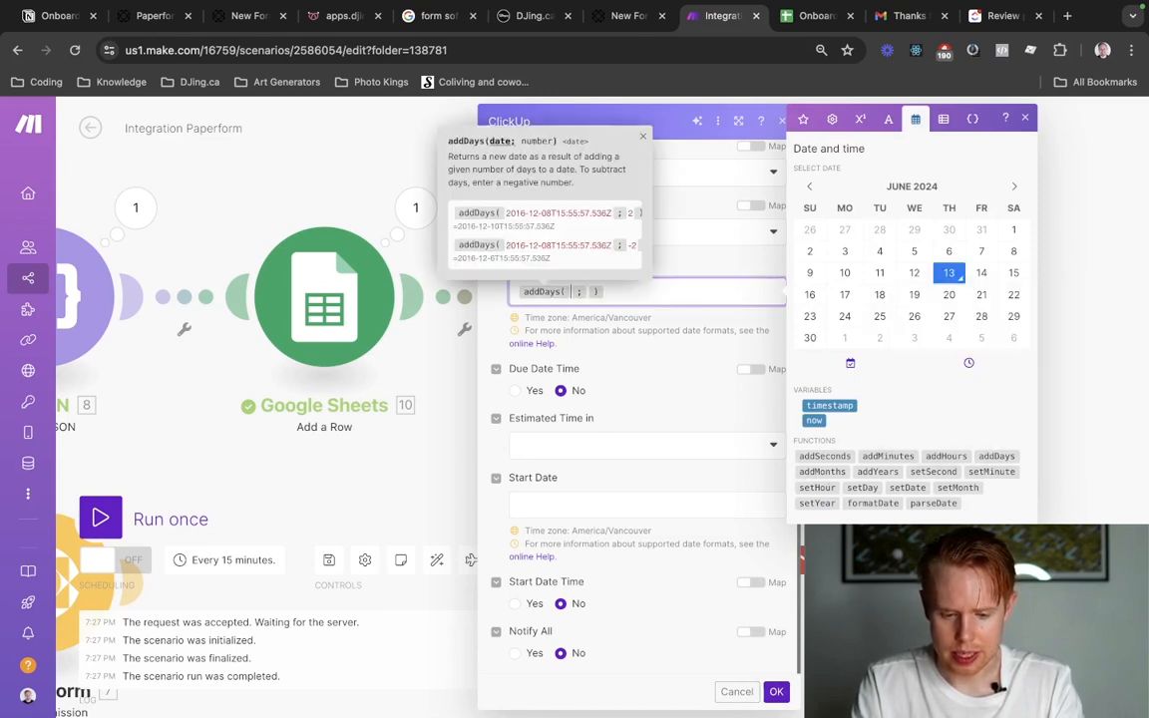
left_click(815, 421)
key("Right")
type("7")
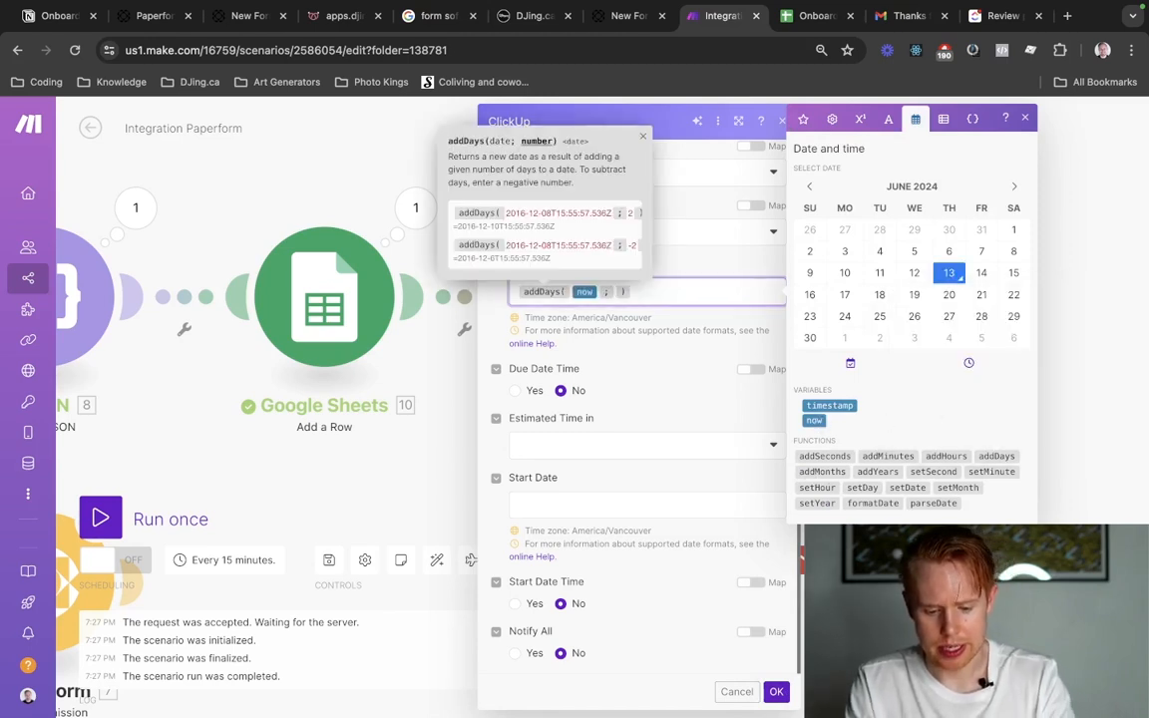
left_click(626, 378)
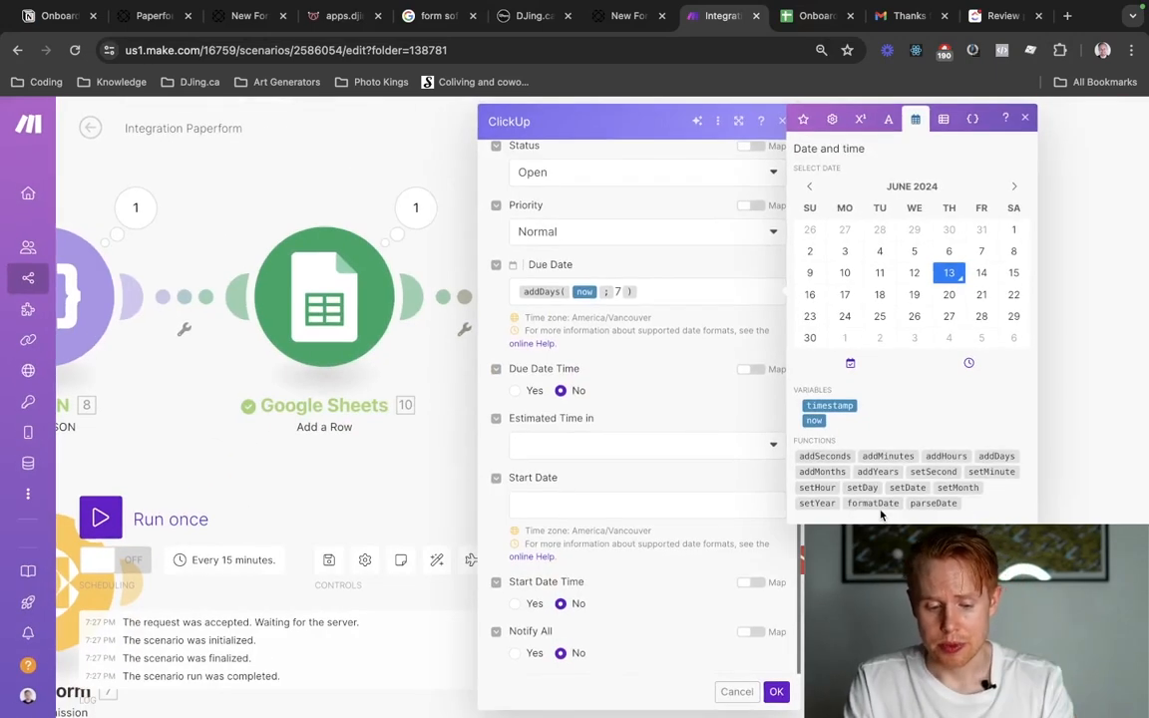
left_click(774, 690)
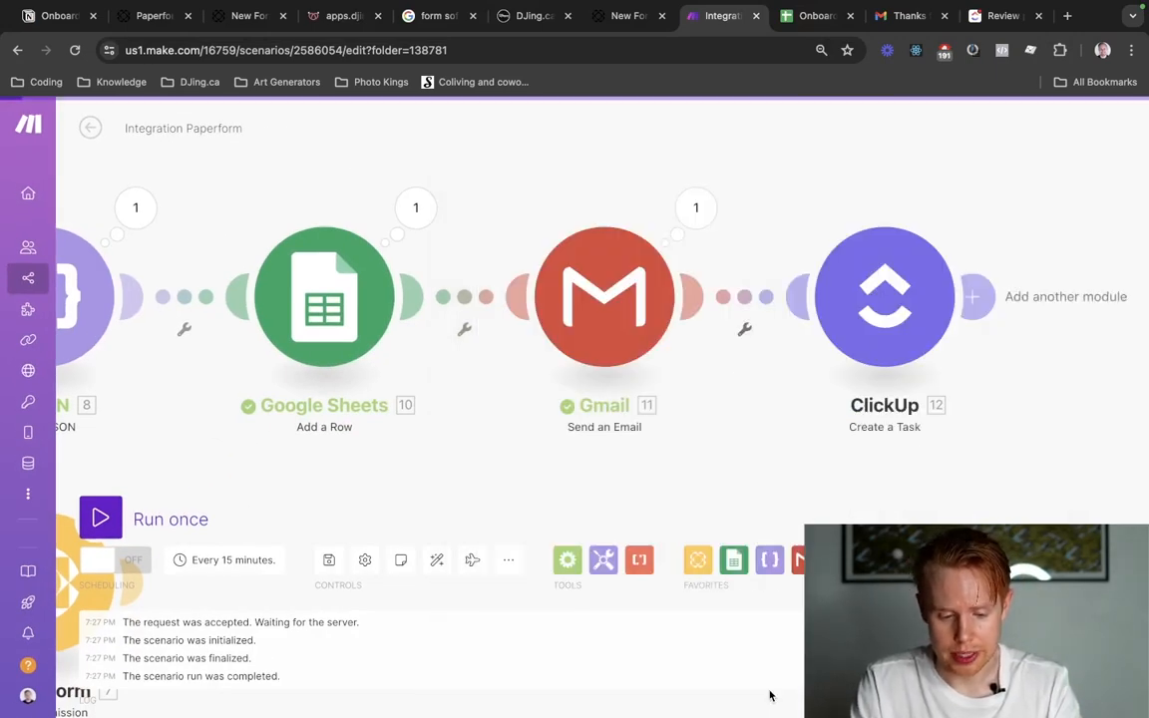
Run the scenario once and switch to the target task list in ClickUp.
left_click(100, 517)
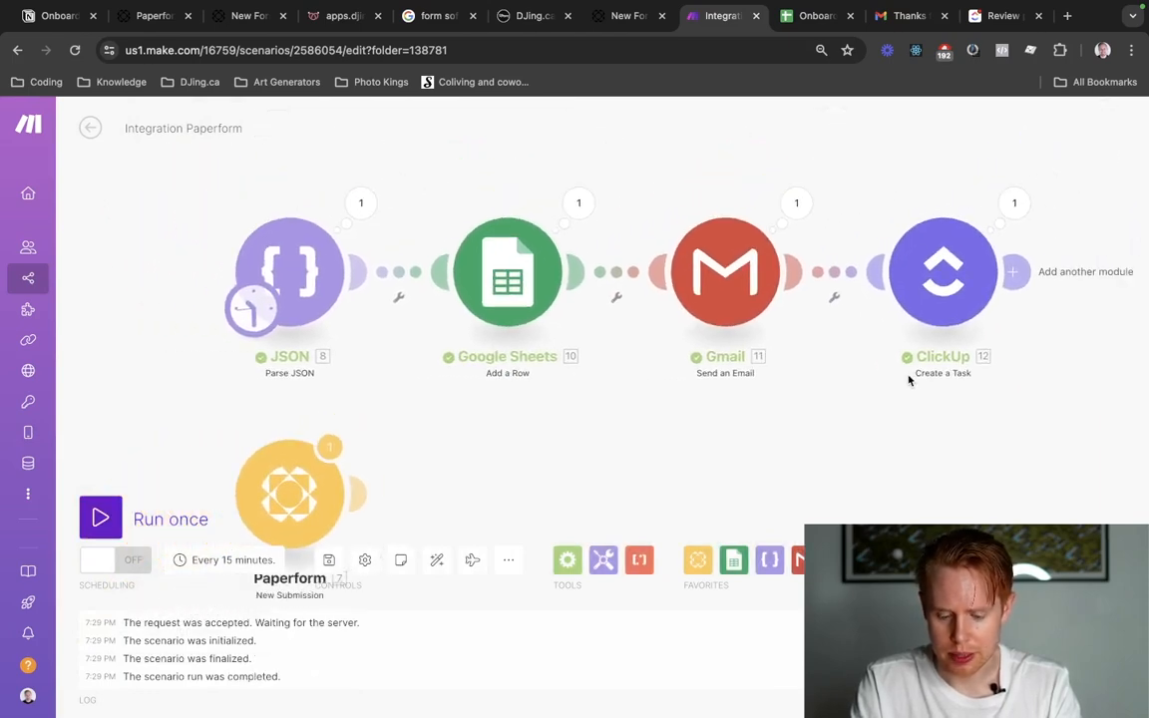
key("super+9")
key("Escape")
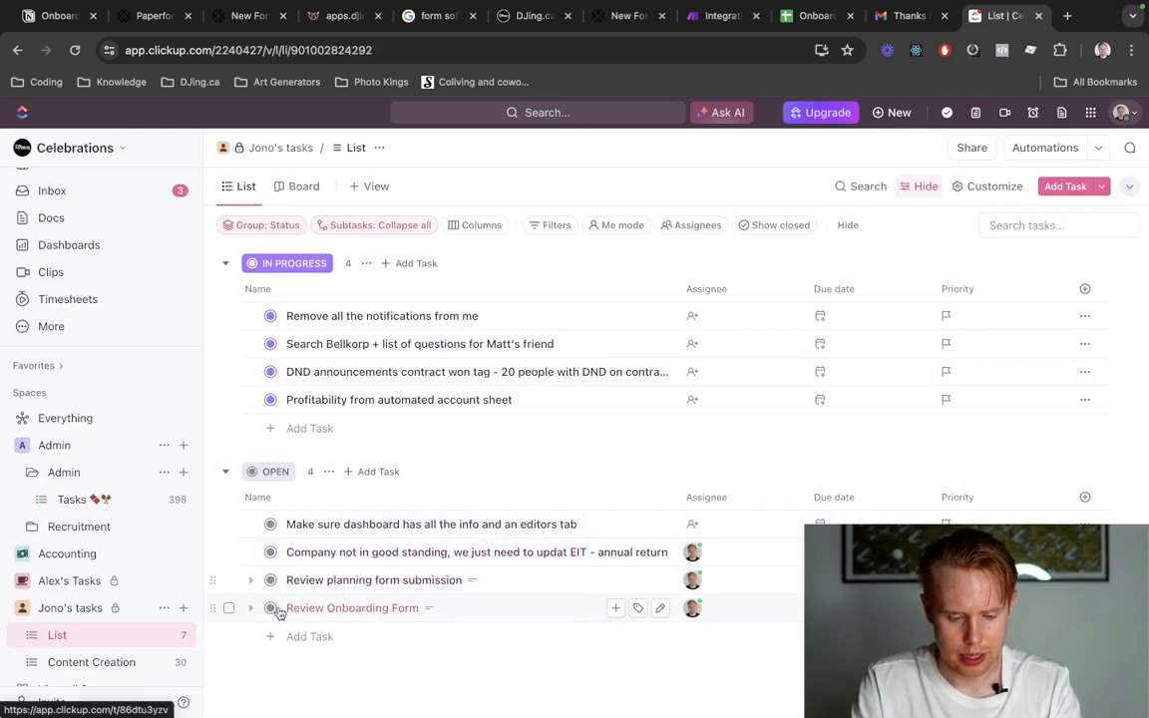
Set the older "Review planning form submission" task to Closed and dismiss its notification.
left_click(275, 608)
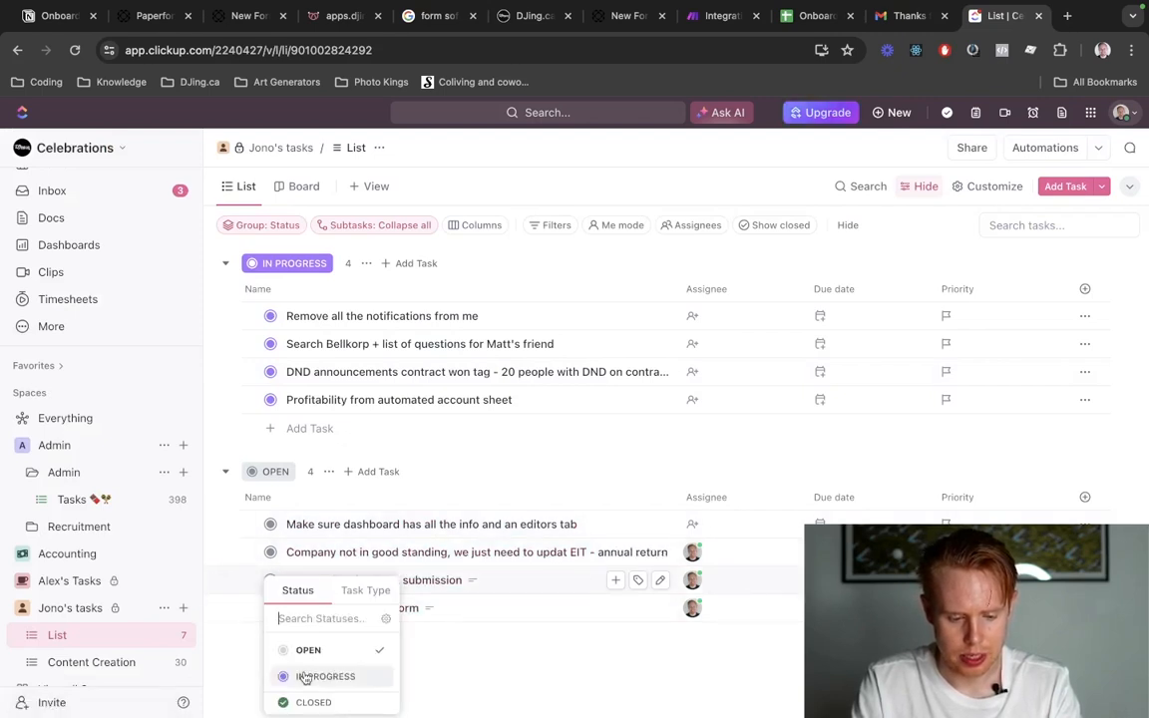
left_click(301, 699)
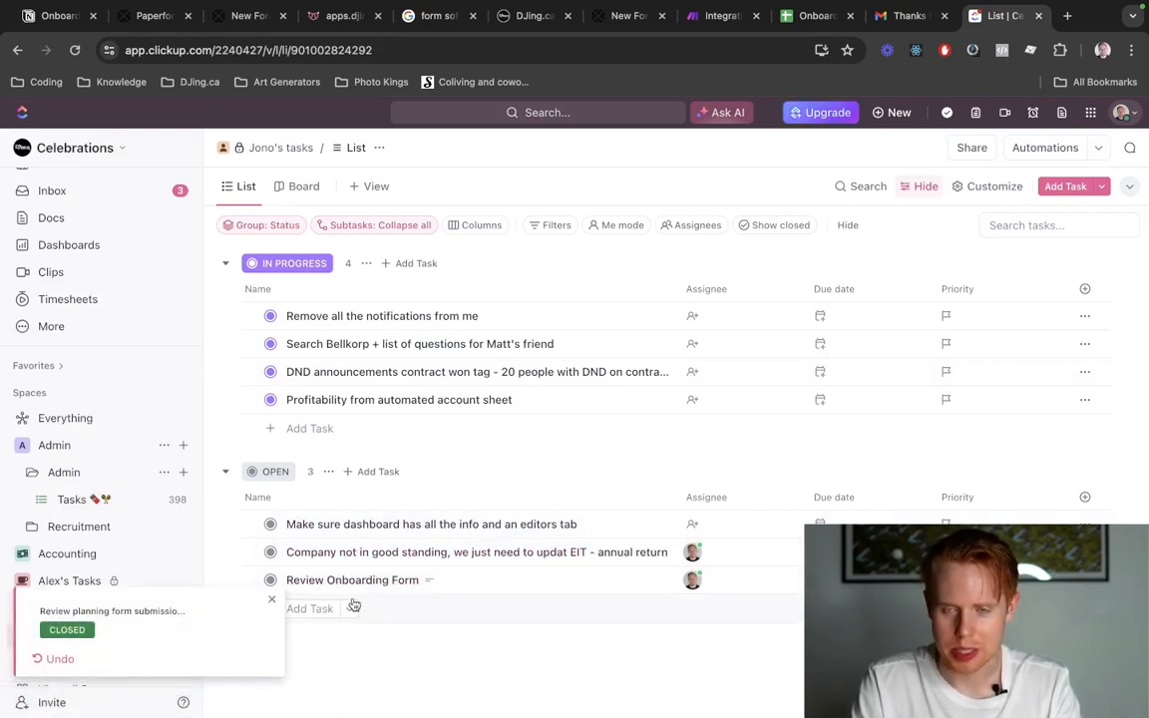
left_click(271, 599)
Open the "Review Onboarding Form" task, check its title, due date, assignee, priority and description, and close it.
left_click(330, 589)
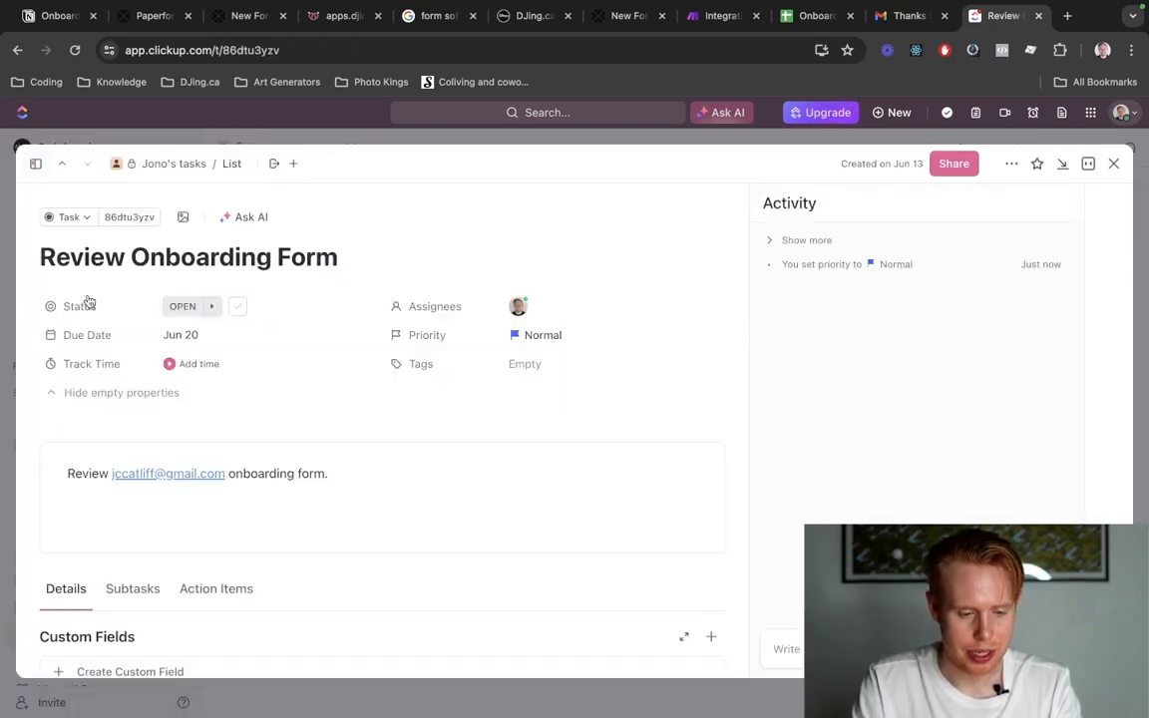
left_click_drag(63, 257, 315, 259)
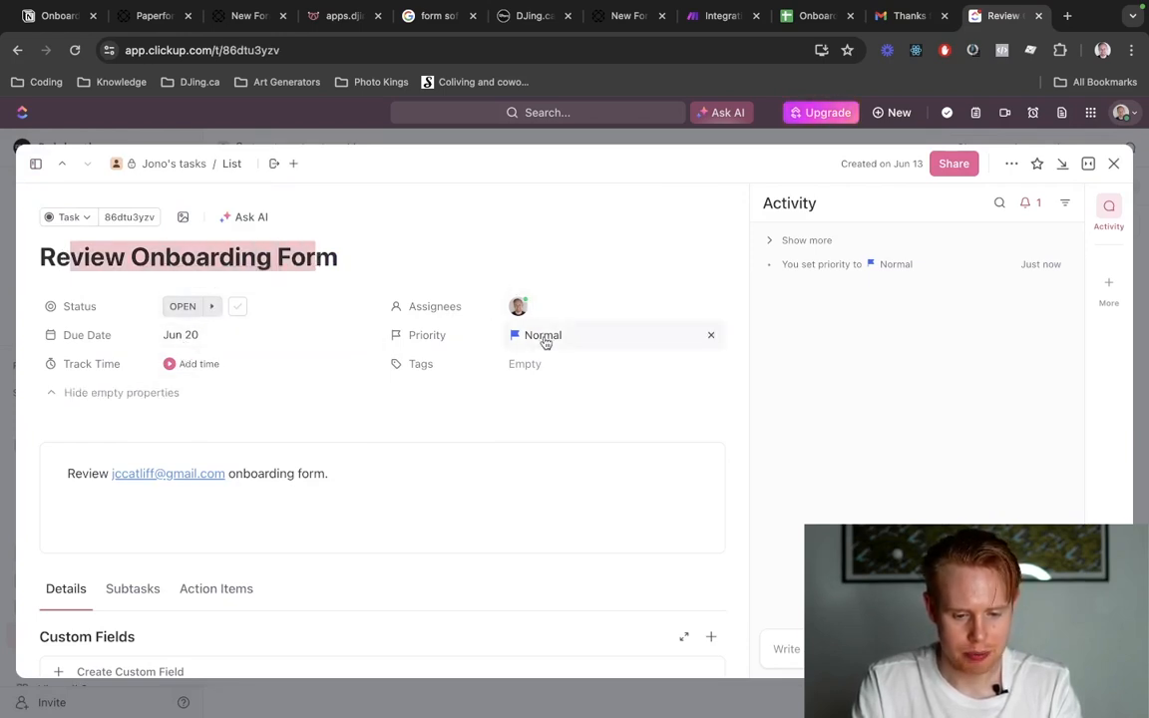
key("Escape")
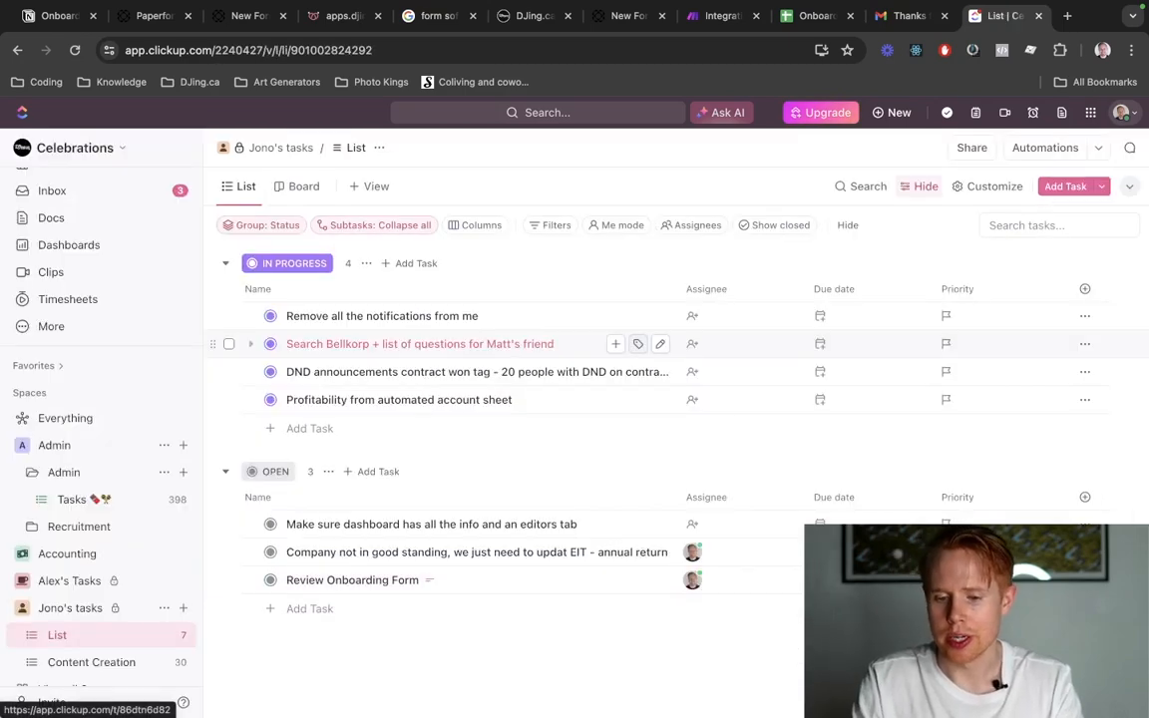
Return to the Integration Paperform scenario in Make and add an empty module after the ClickUp module.
key("ctrl+shift+Tab")
key("ctrl+shift+Tab")
key("ctrl+shift+Tab")
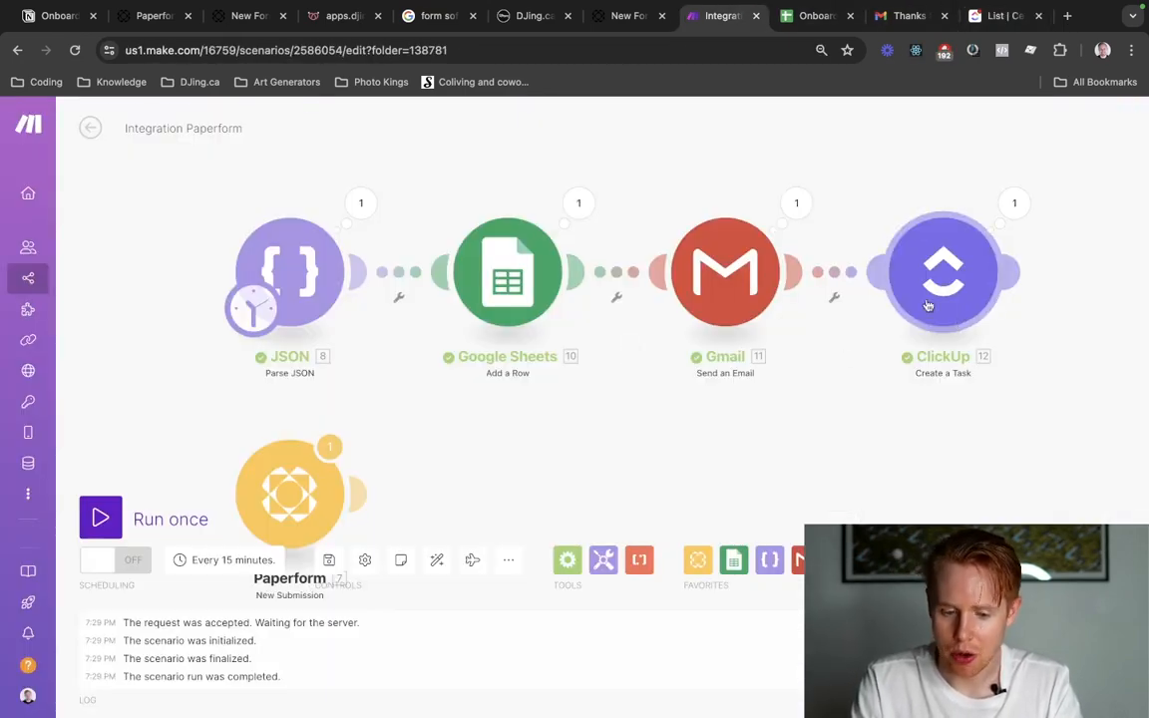
scroll(852, 392, "right", 3)
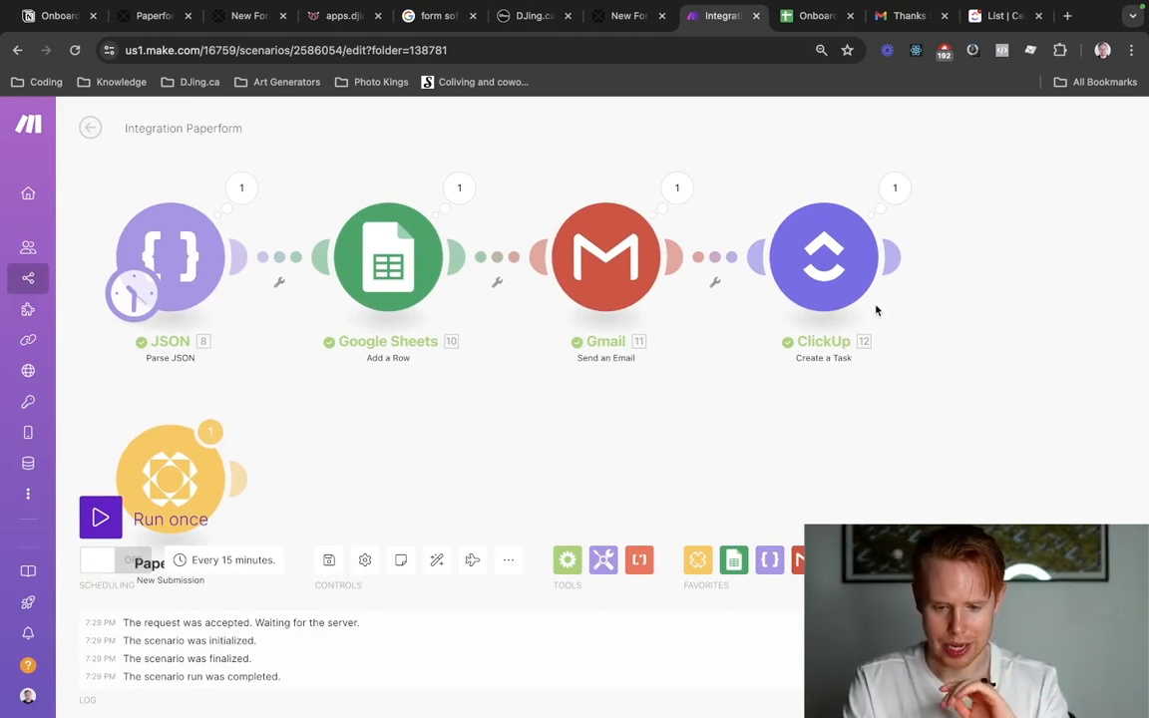
left_click(893, 257)
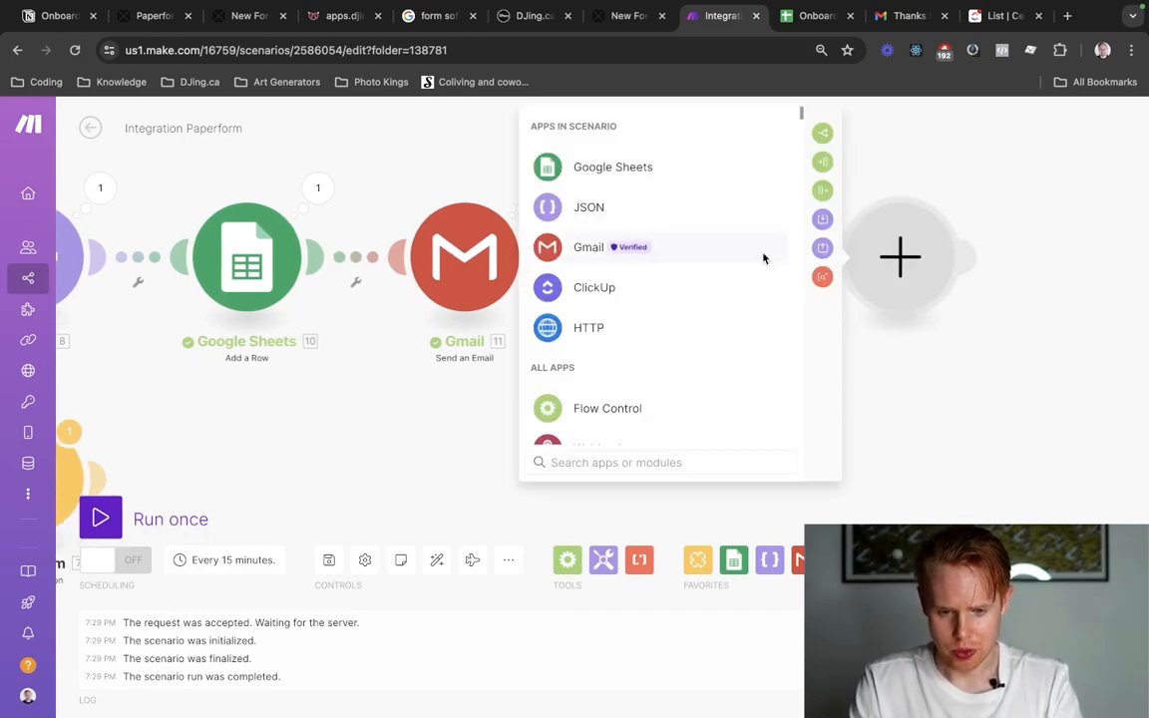
Switch to the DJing.ca workflow beside Make, delete its unsaved inbound webhook trigger and leave the workflow, discarding its changes.
left_click_drag(539, 16, 702, 45)
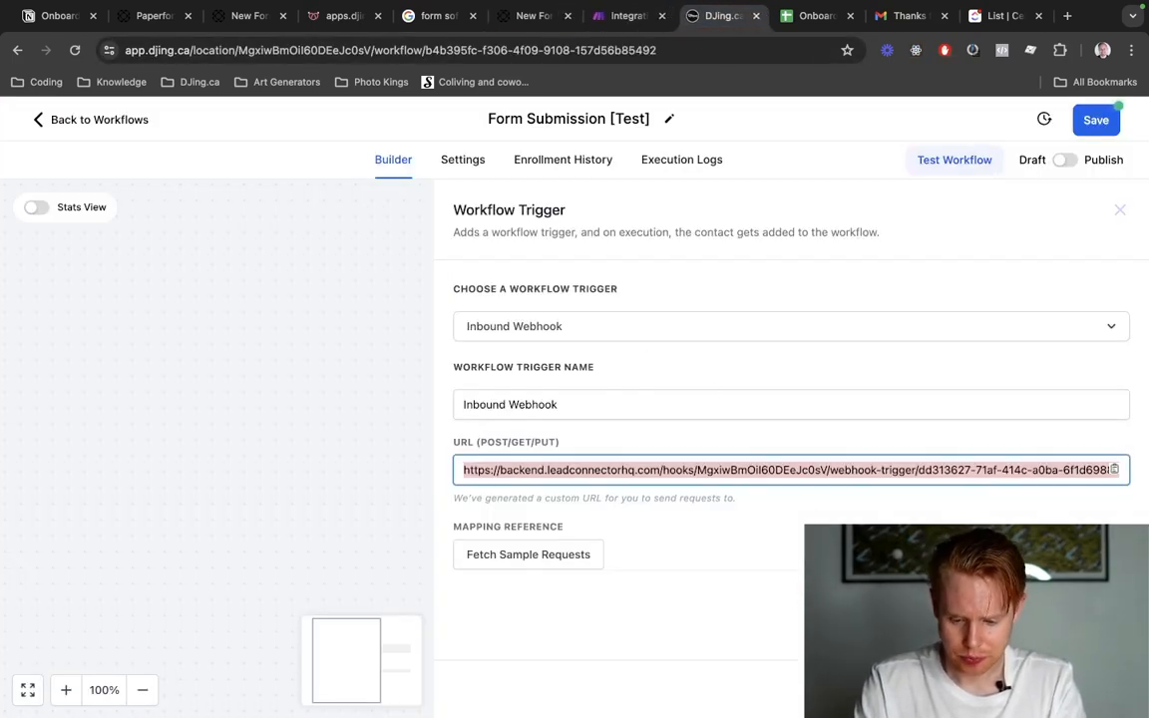
left_click(434, 427)
left_click(758, 463)
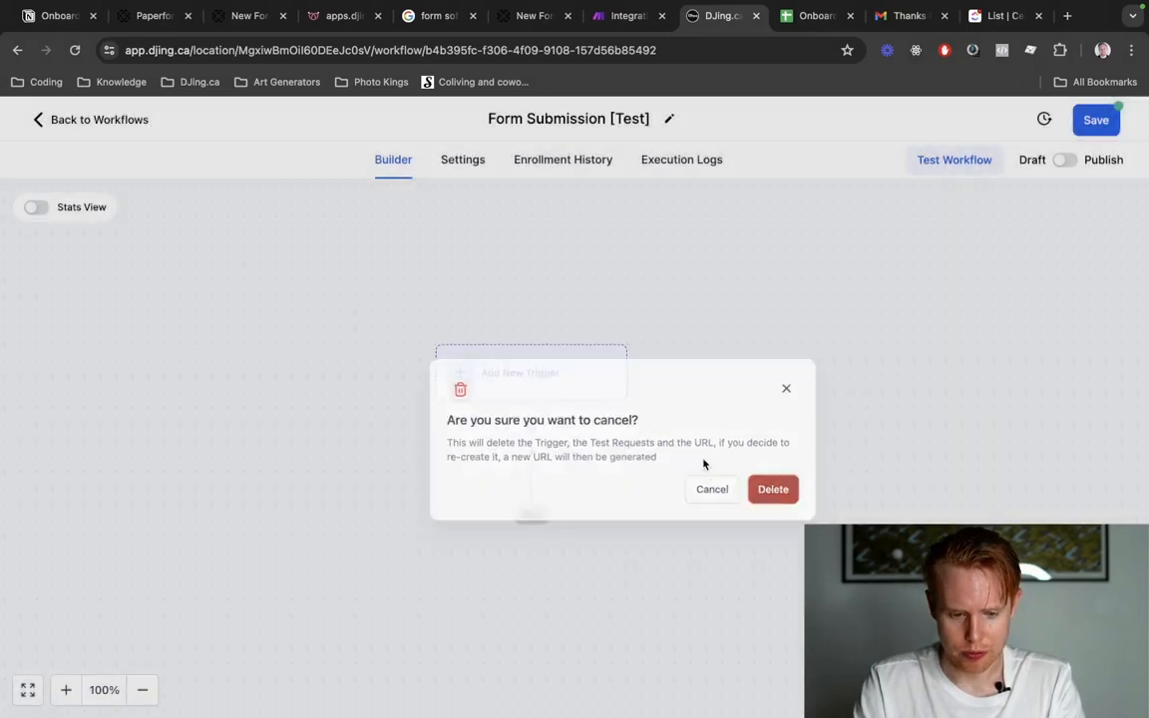
left_click(124, 123)
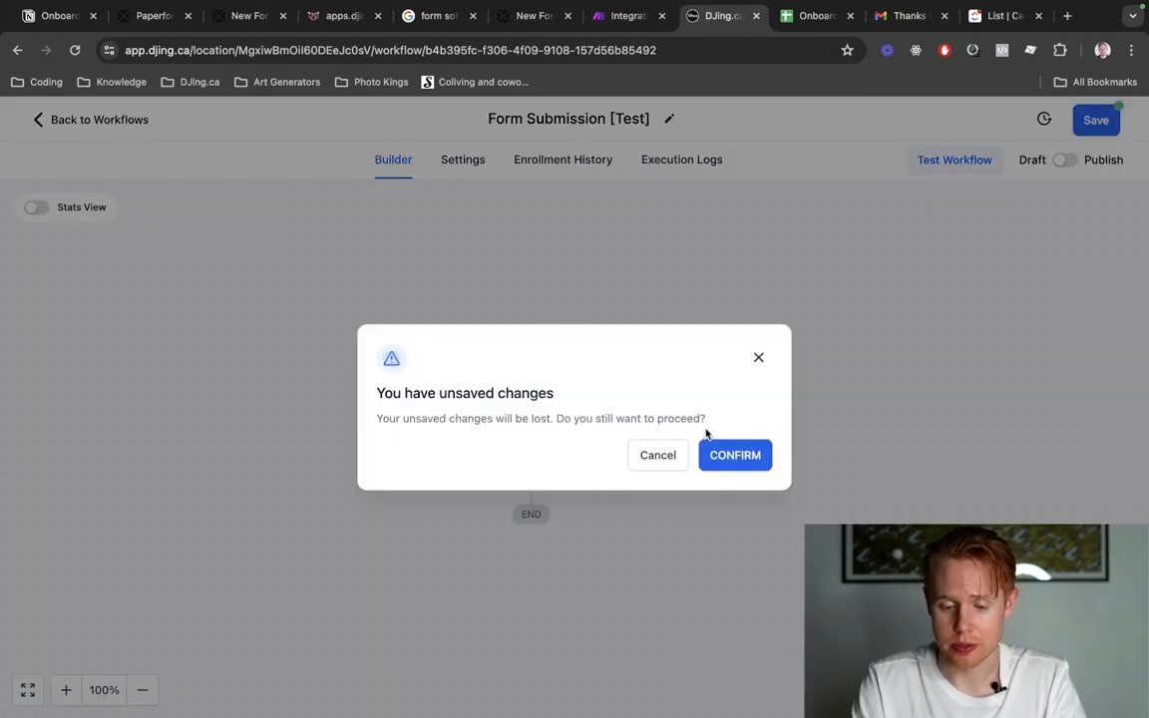
left_click(712, 457)
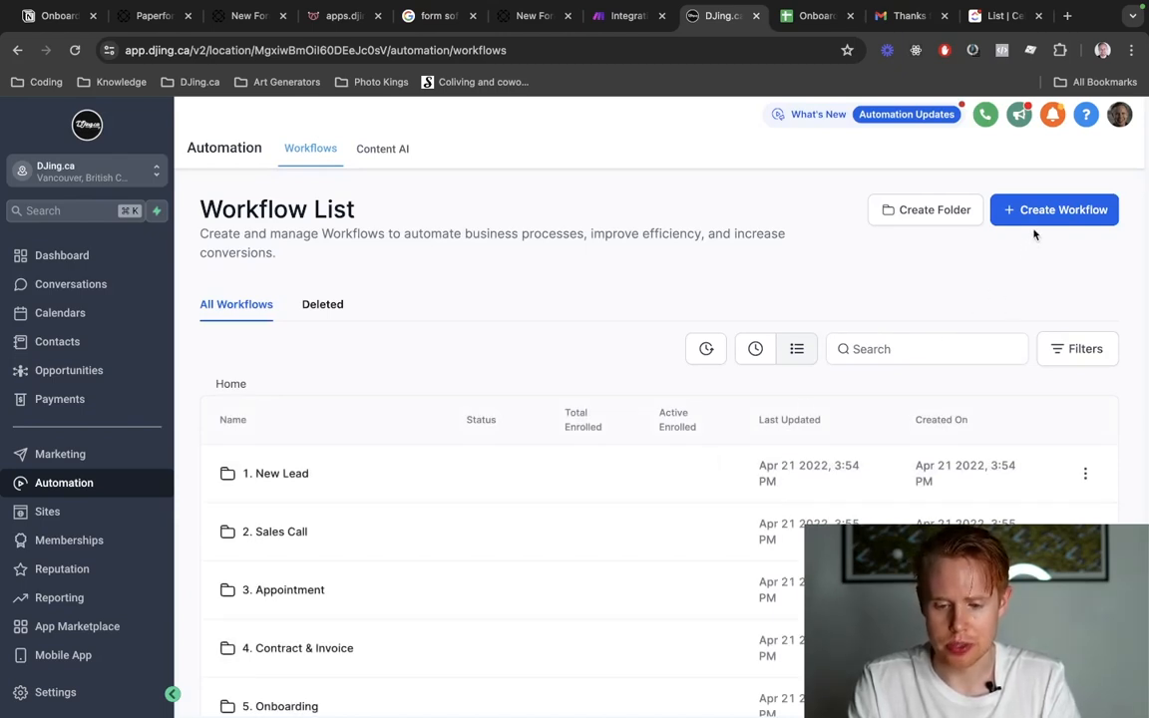
Find the Test folder by searching for "test", create a new workflow inside it and dismiss the re-entry notice.
left_click(907, 339)
type("test")
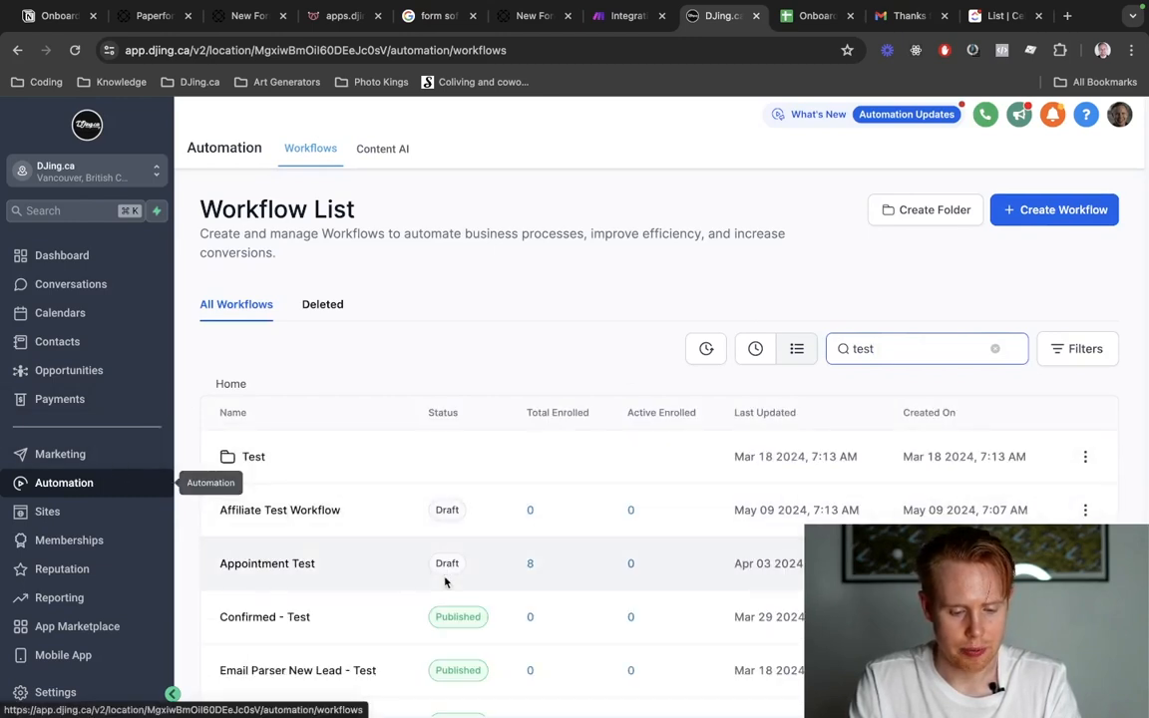
left_click(256, 459)
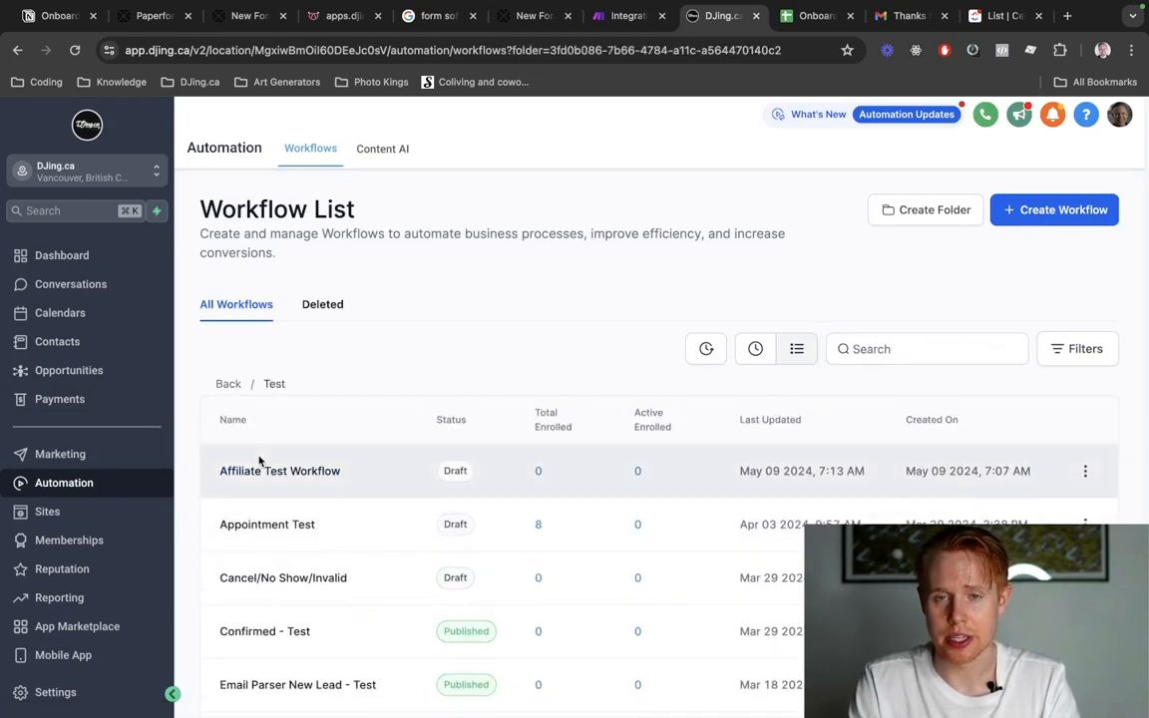
left_click(1025, 216)
left_click(1022, 276)
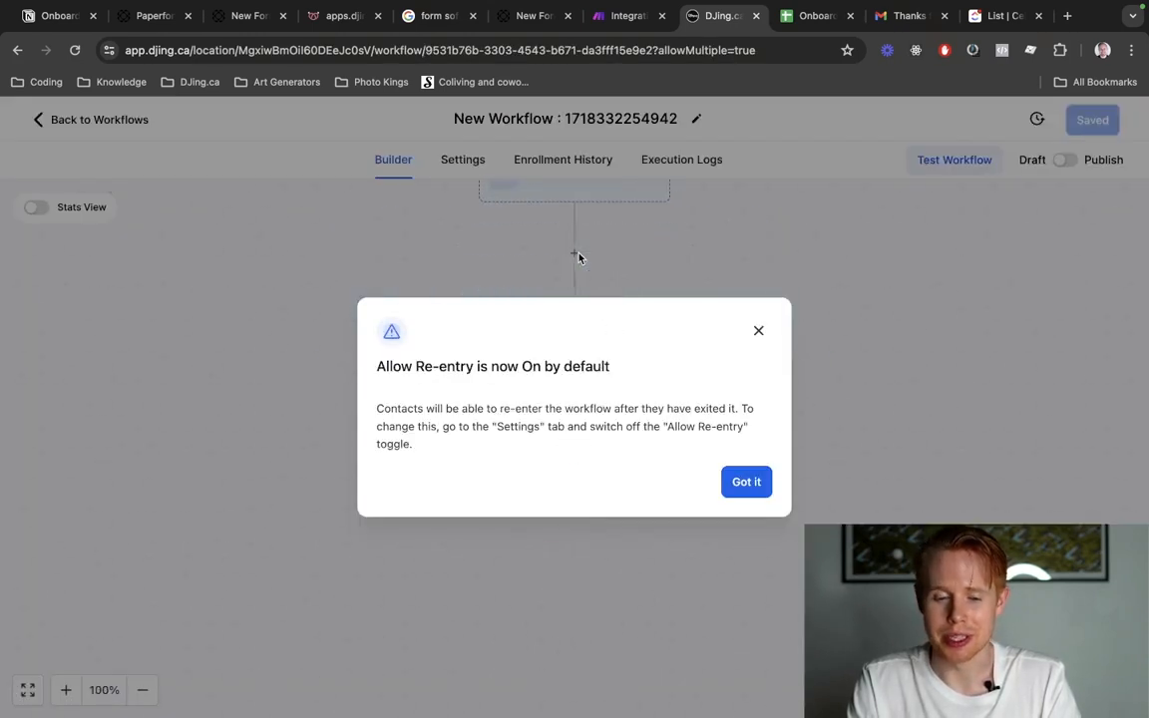
left_click(746, 482)
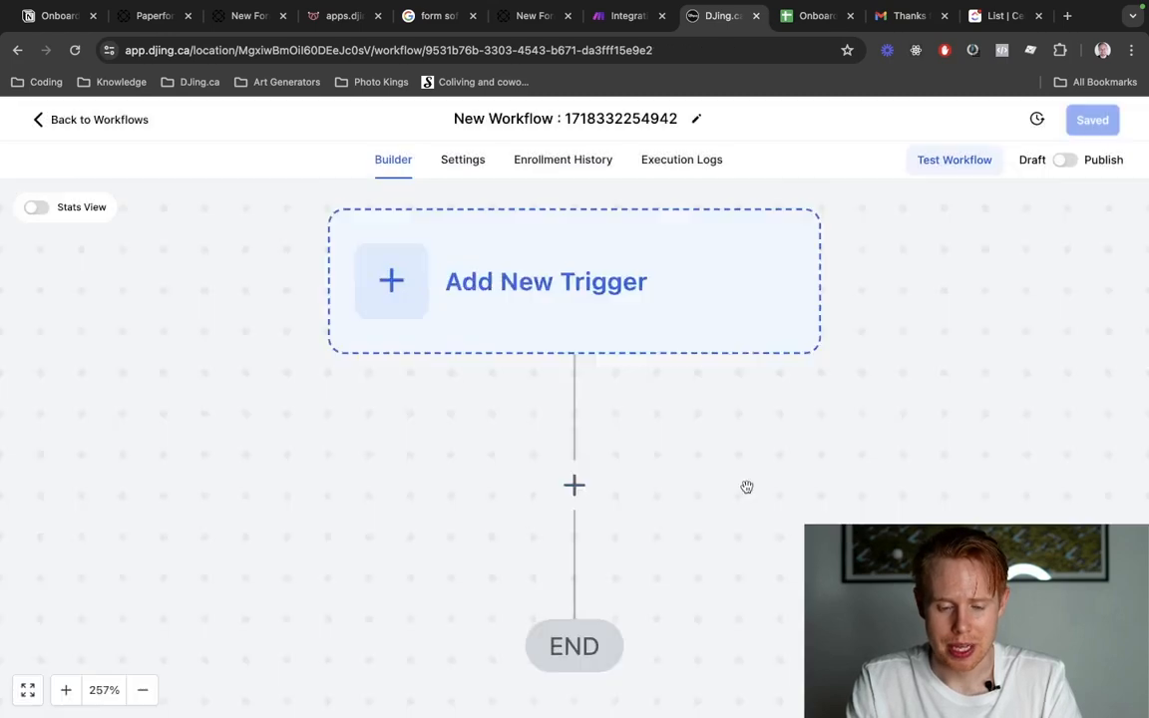
Rename the new workflow as "Onboarding Form Submission [TEST]".
left_click(550, 120)
type("O")
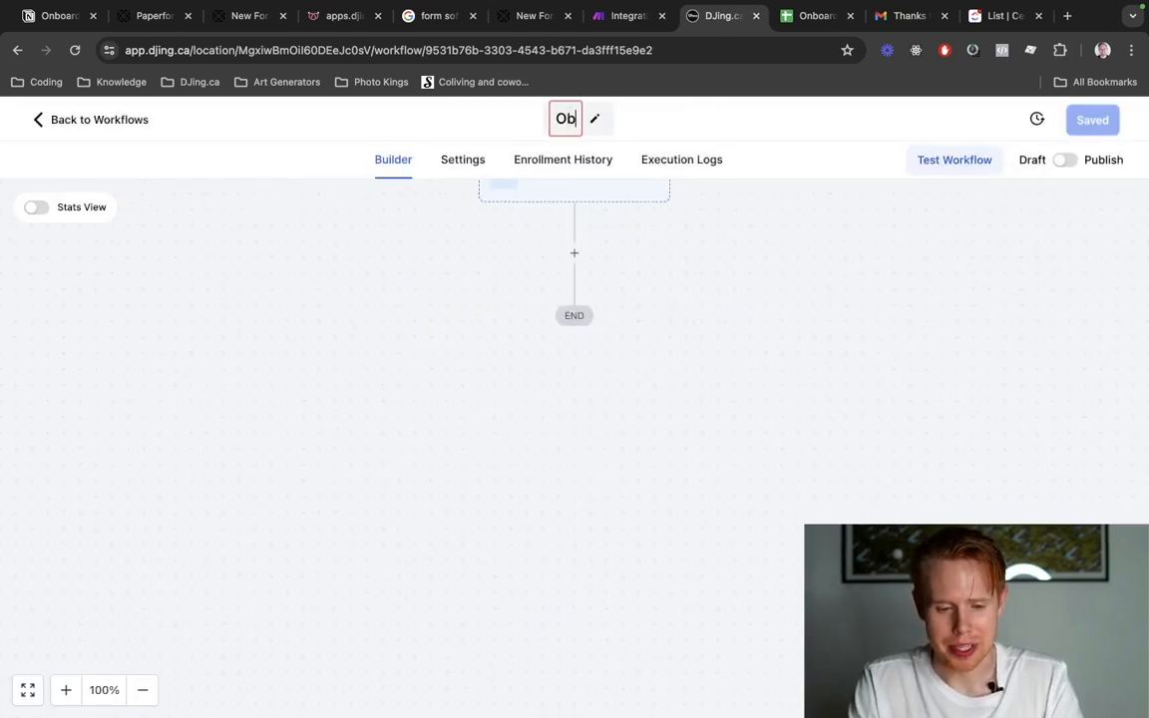
type("nboarding")
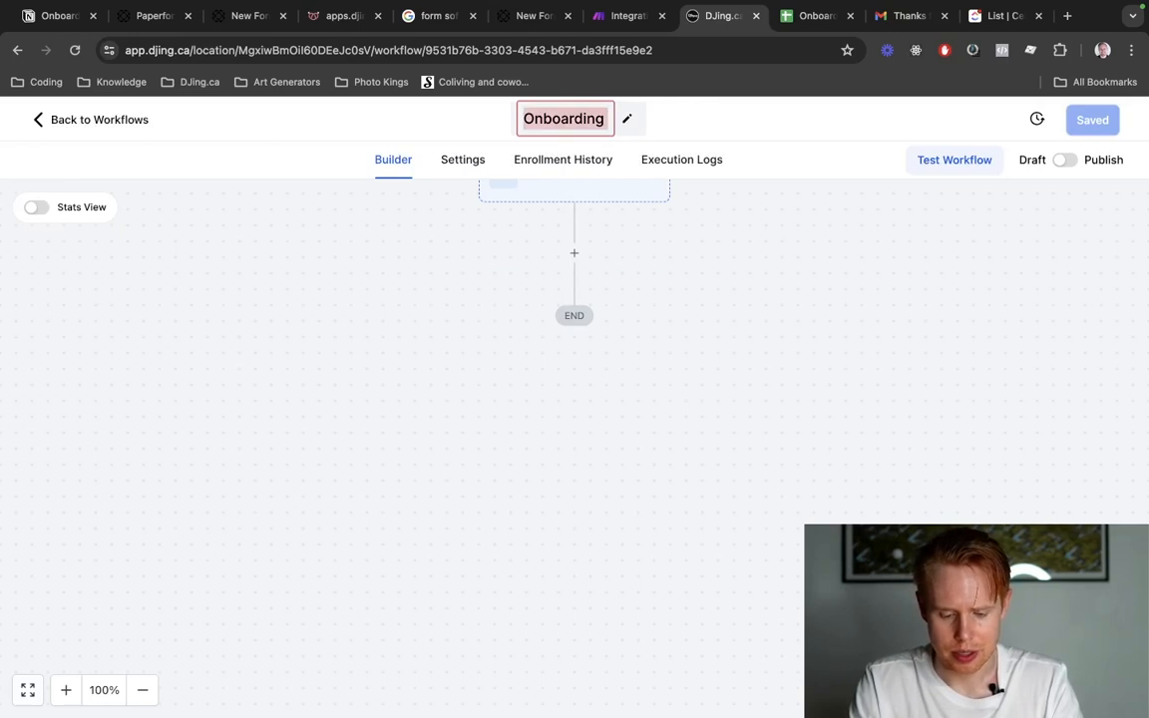
type(" Form Submission [TEST]")
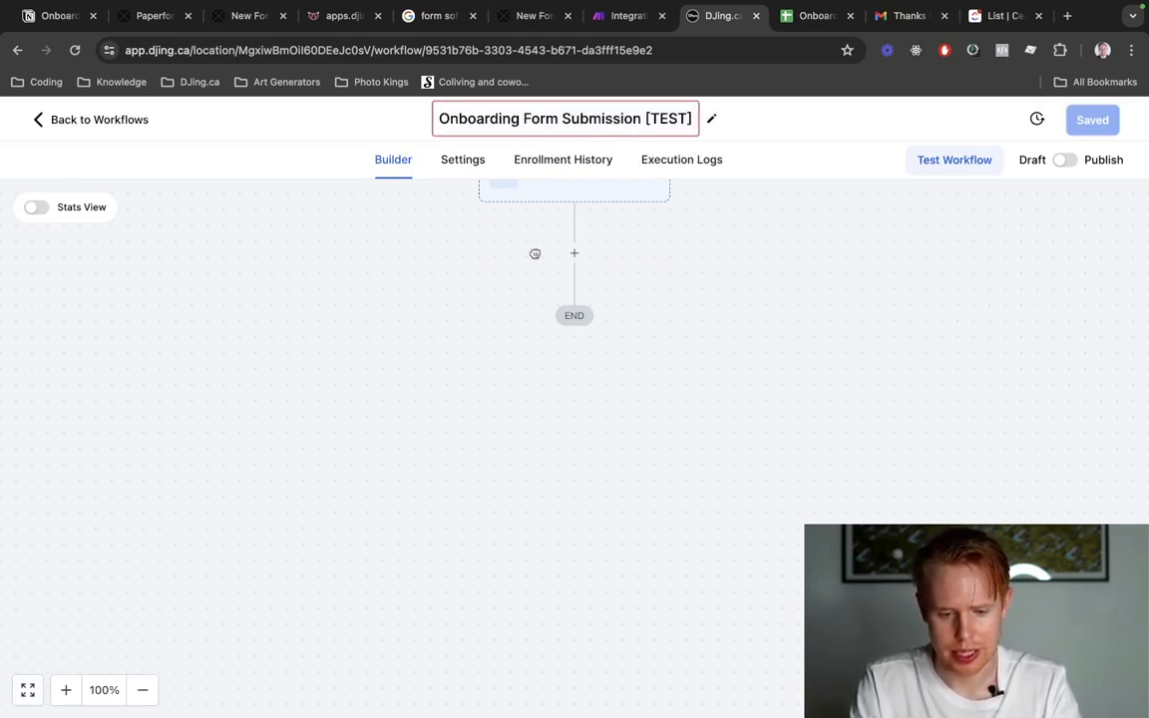
key("Return")
Add an Inbound Webhook trigger to the workflow and select its generated request URL.
scroll(549, 270, "up", 5)
scroll(561, 268, "down", 3)
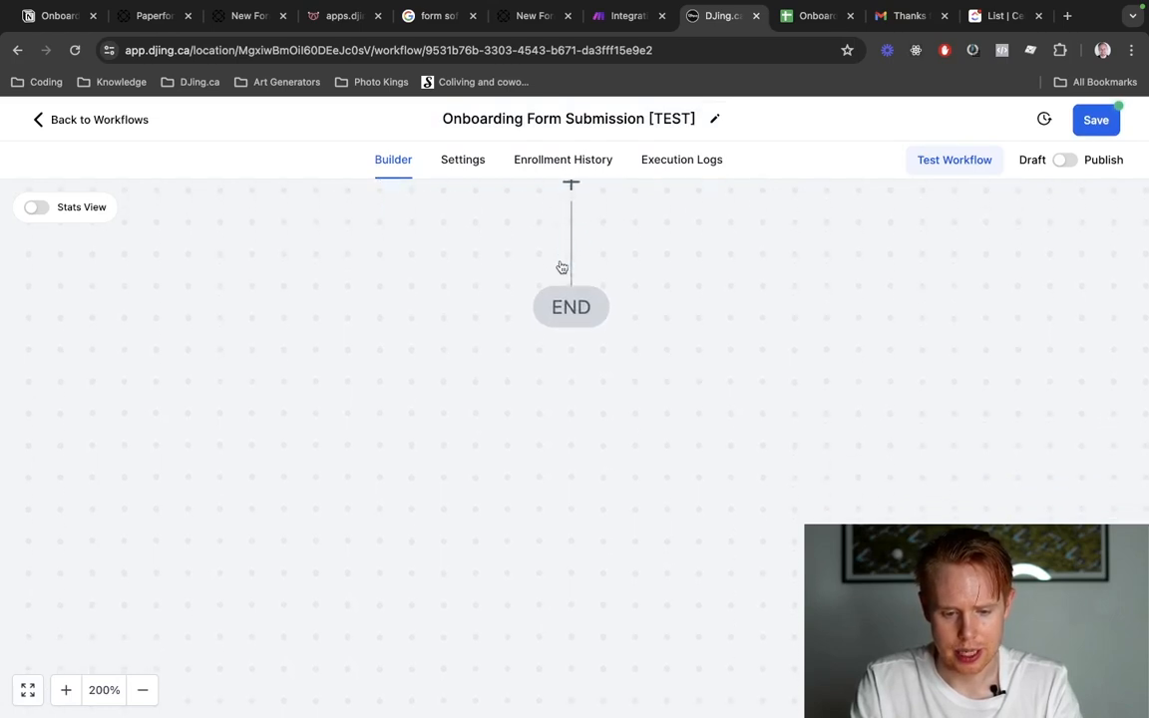
scroll(529, 464, "down", 5)
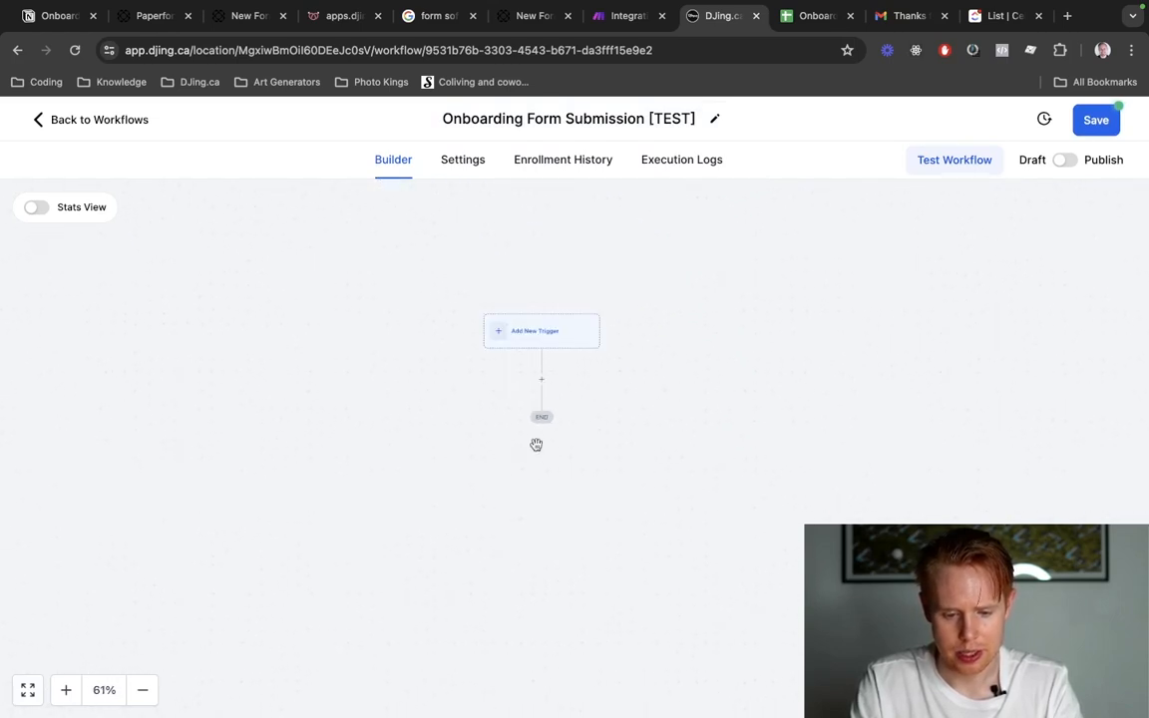
left_click(567, 327)
type("inbound")
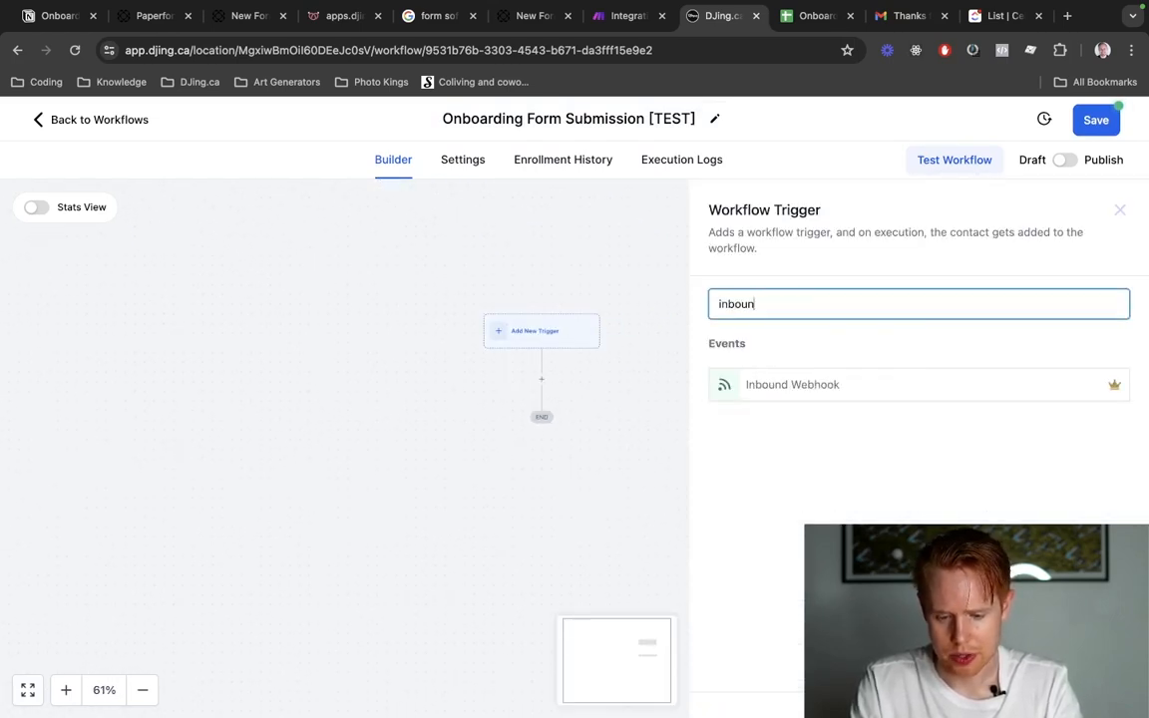
left_click(794, 384)
left_click(640, 477)
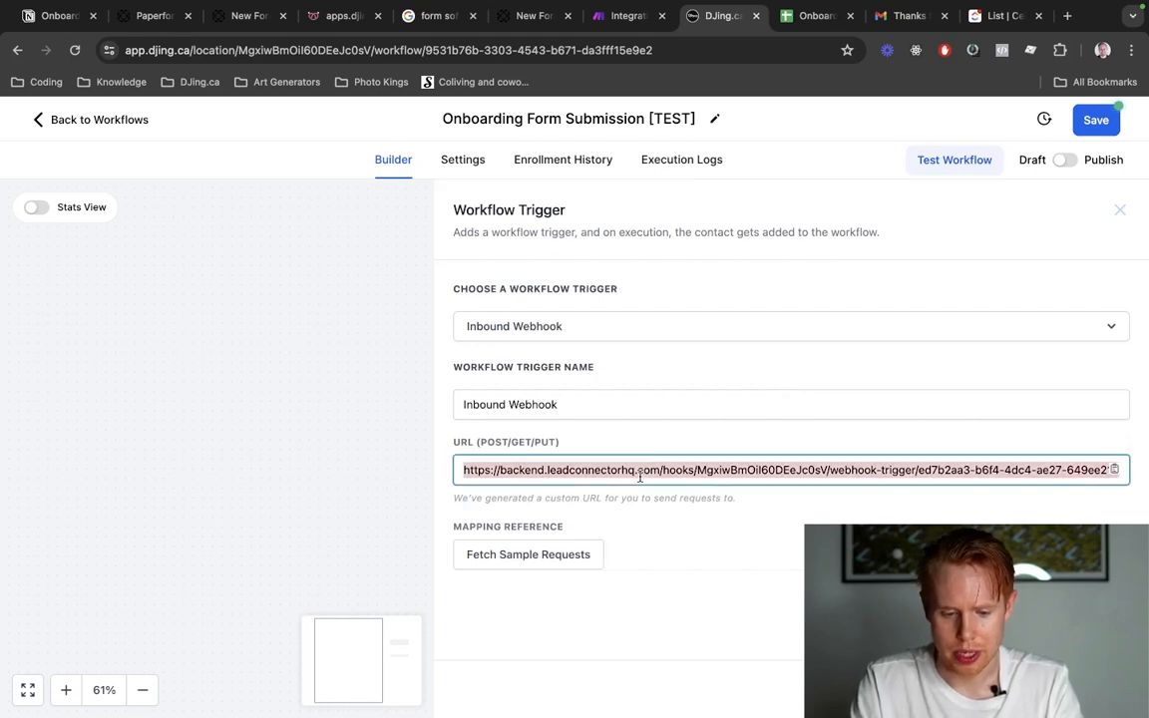
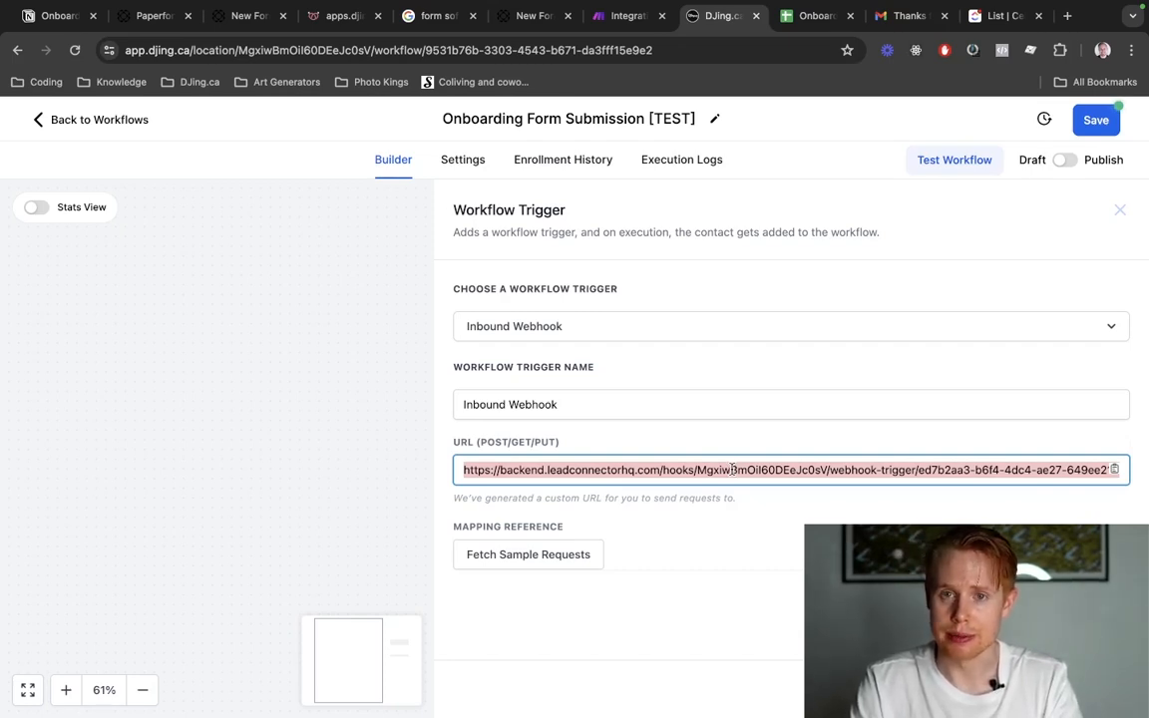
Switch to the Make scenario and add an HTTP "Make a request" module after the ClickUp module.
key("ctrl+shift+Tab")
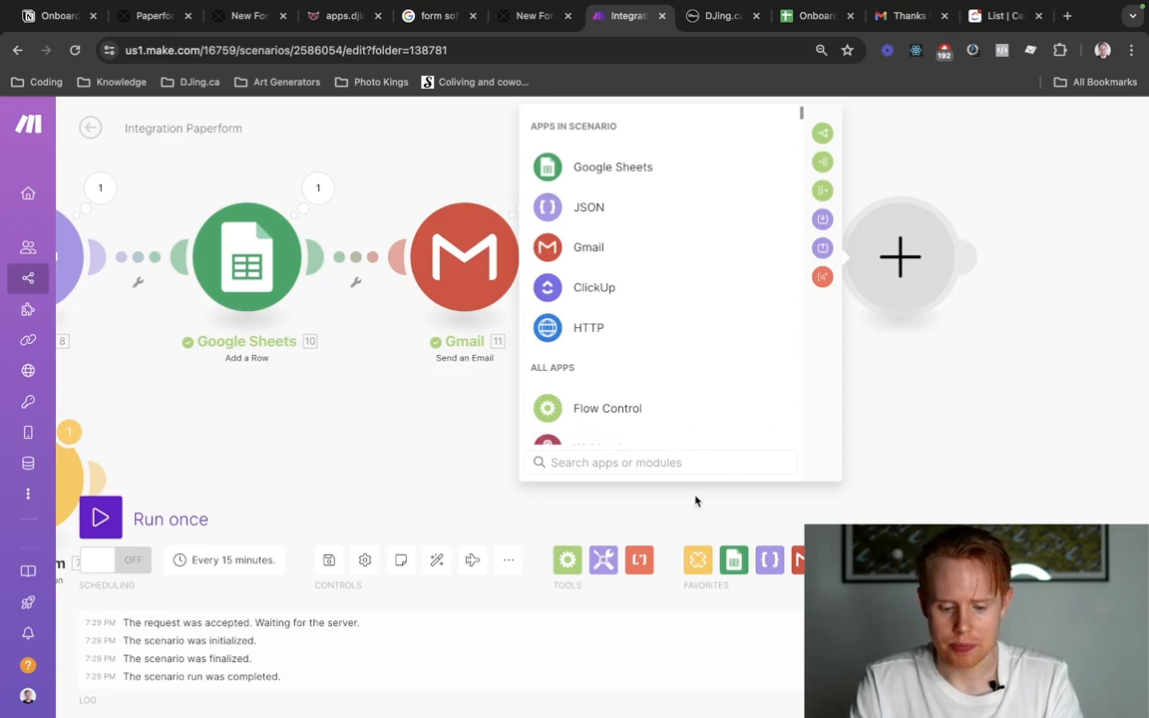
type("http")
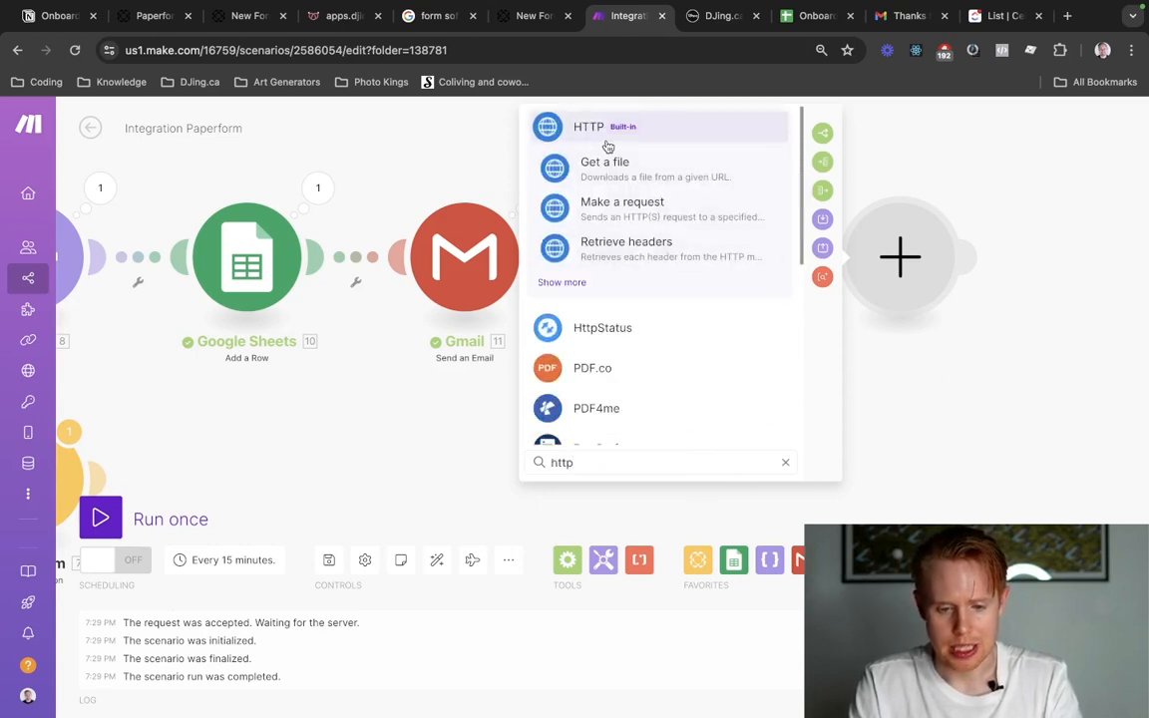
left_click(606, 147)
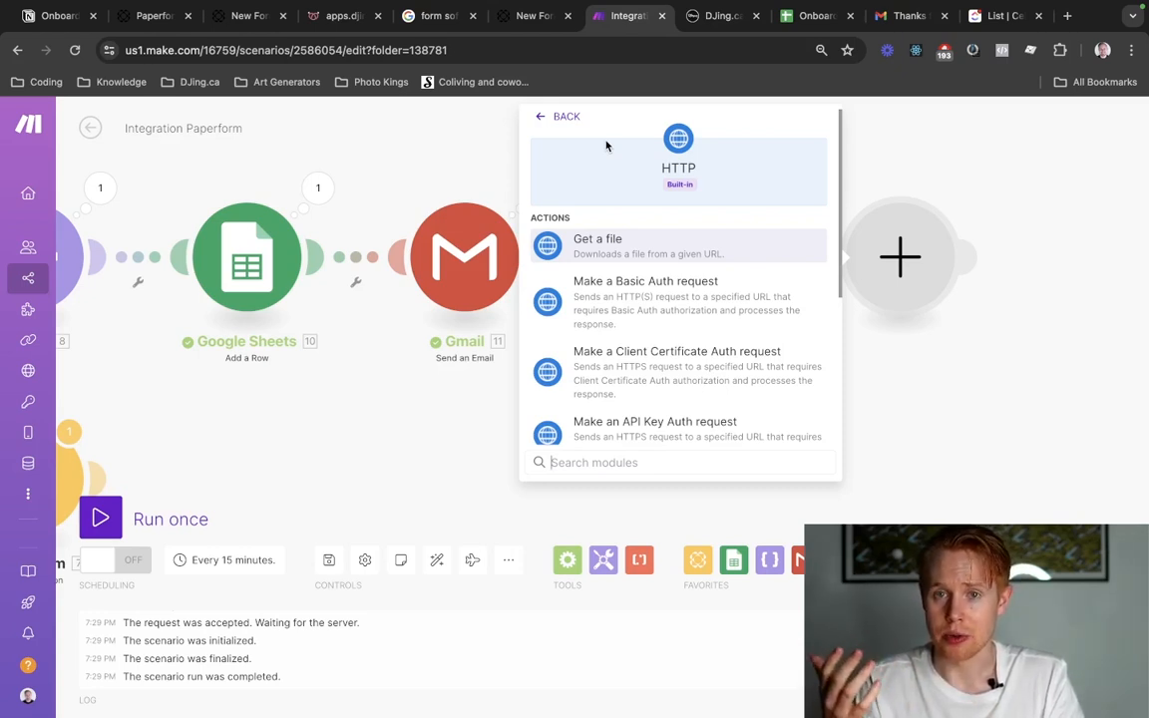
key("ctrl+Tab")
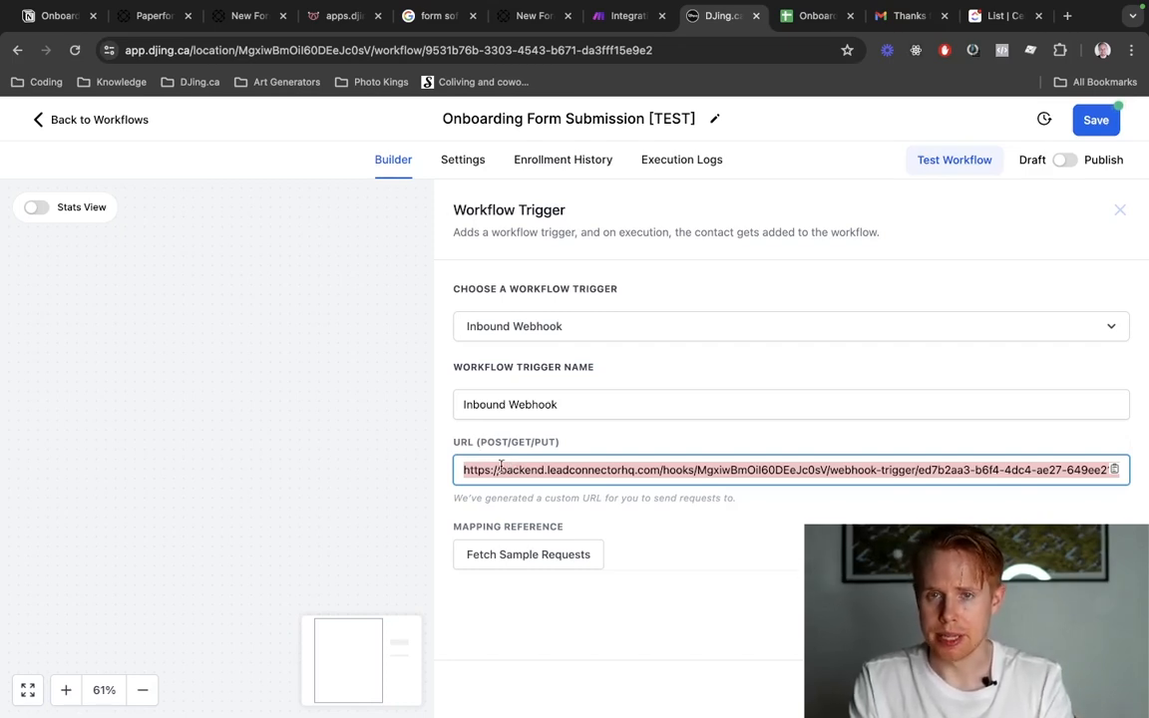
key("ctrl+shift+Tab")
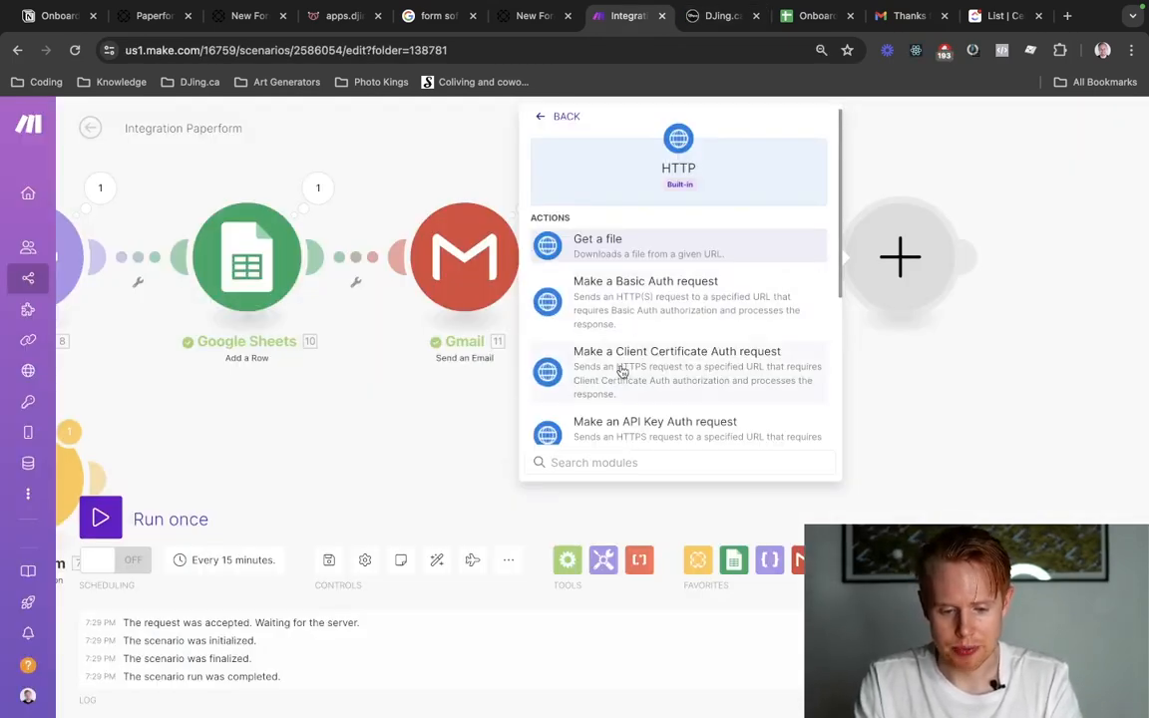
type("make")
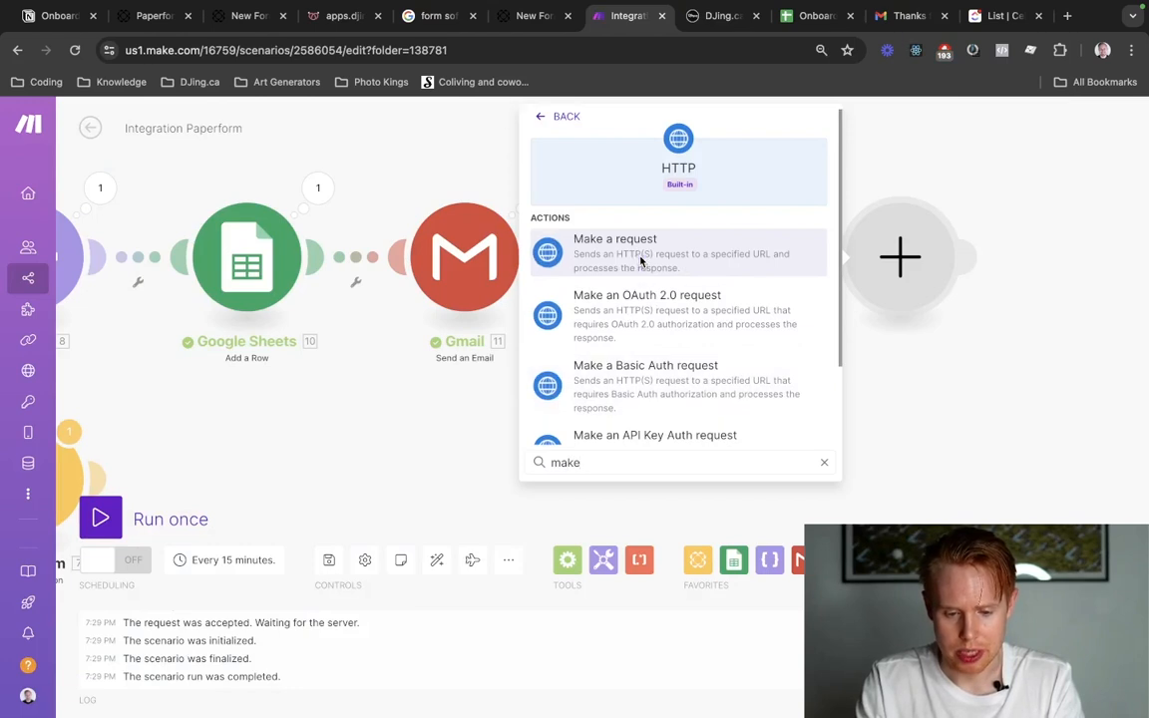
left_click(578, 244)
Paste the copied inbound webhook URL into the HTTP module and set its request method to POST.
left_click(595, 176)
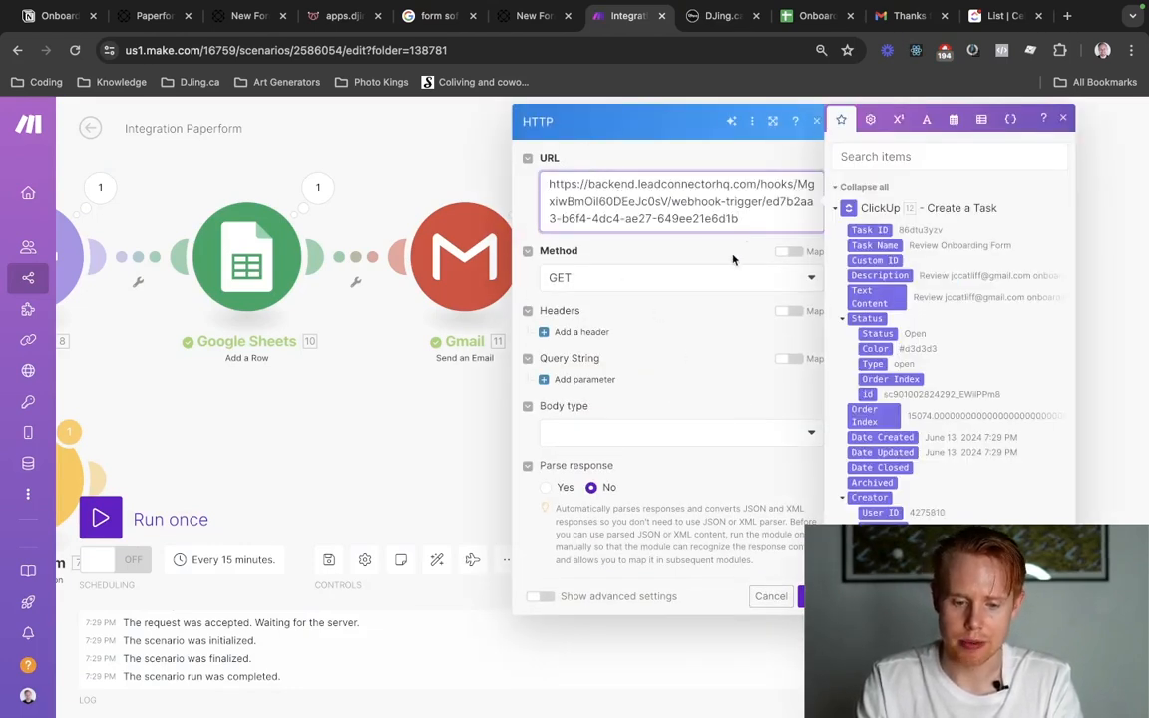
left_click(699, 277)
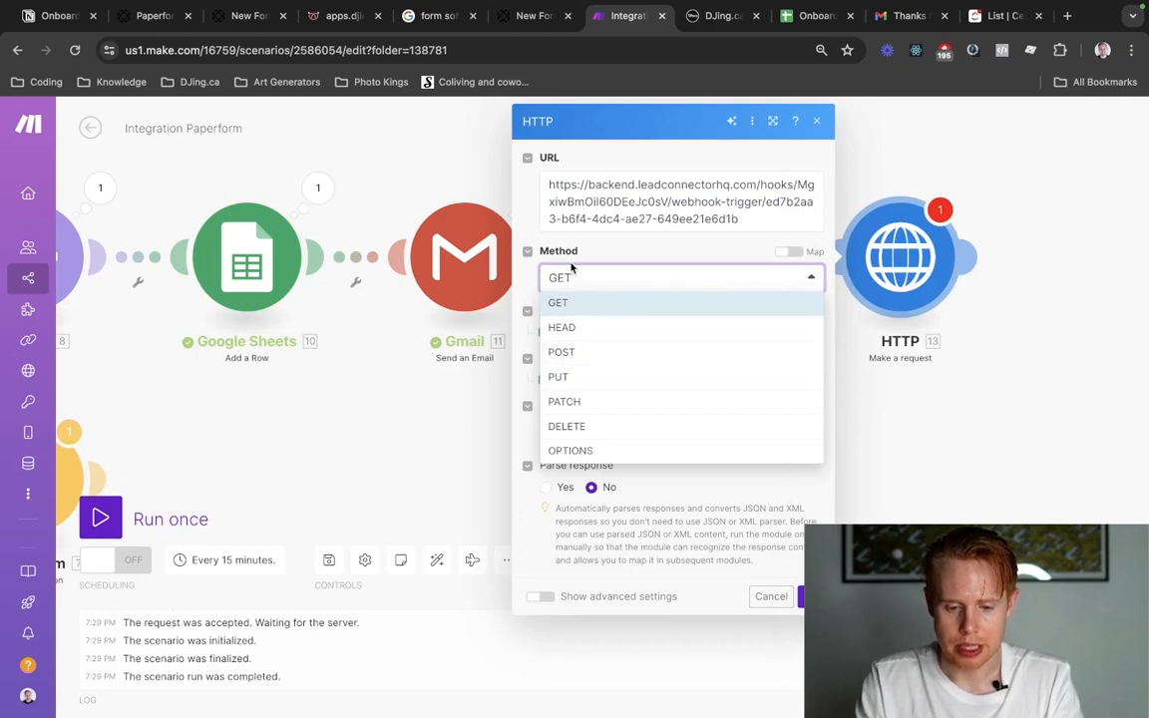
left_click(560, 353)
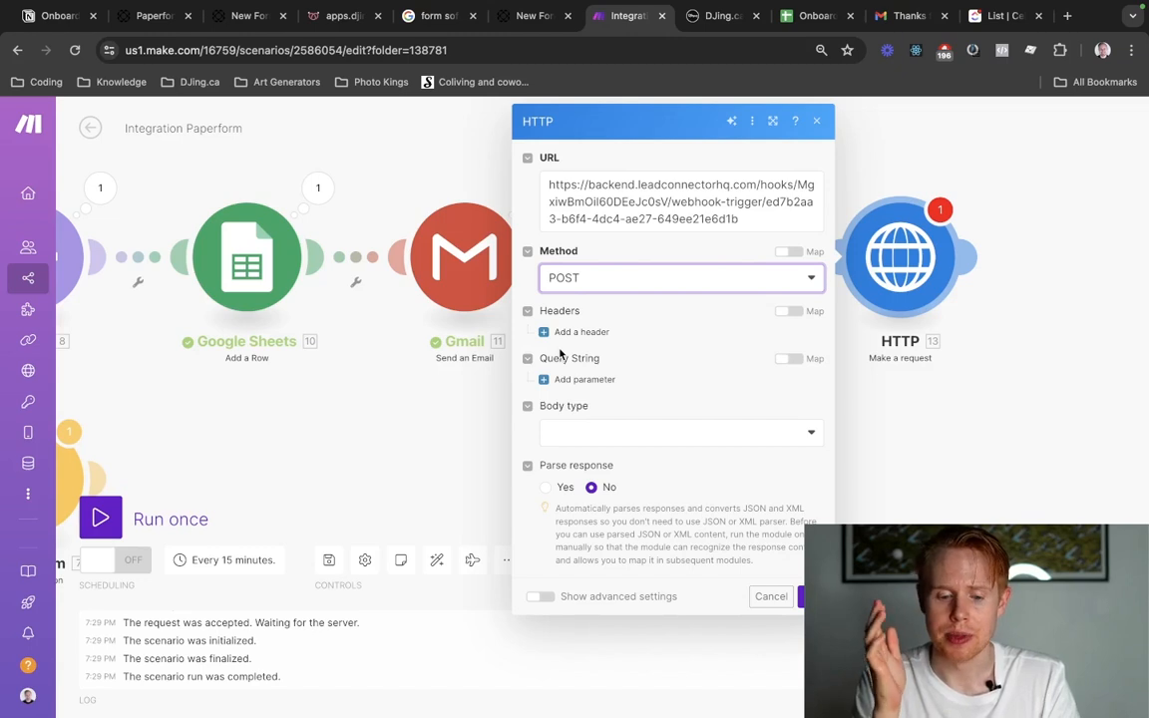
left_click(585, 287)
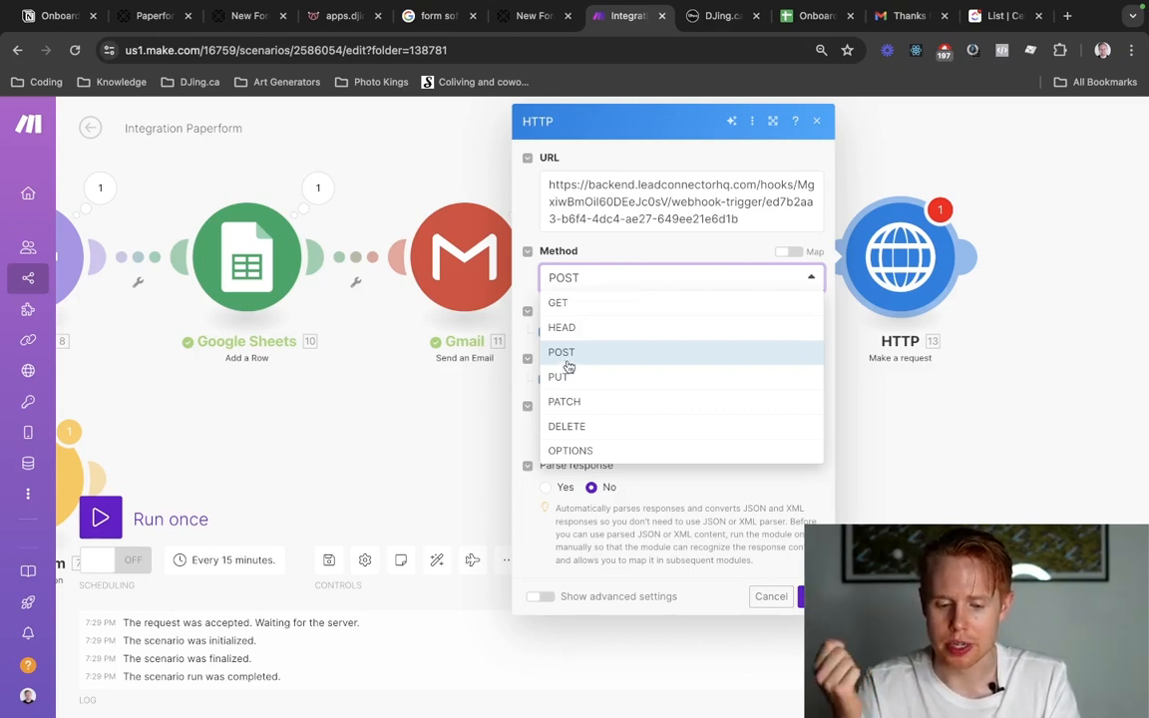
left_click(681, 257)
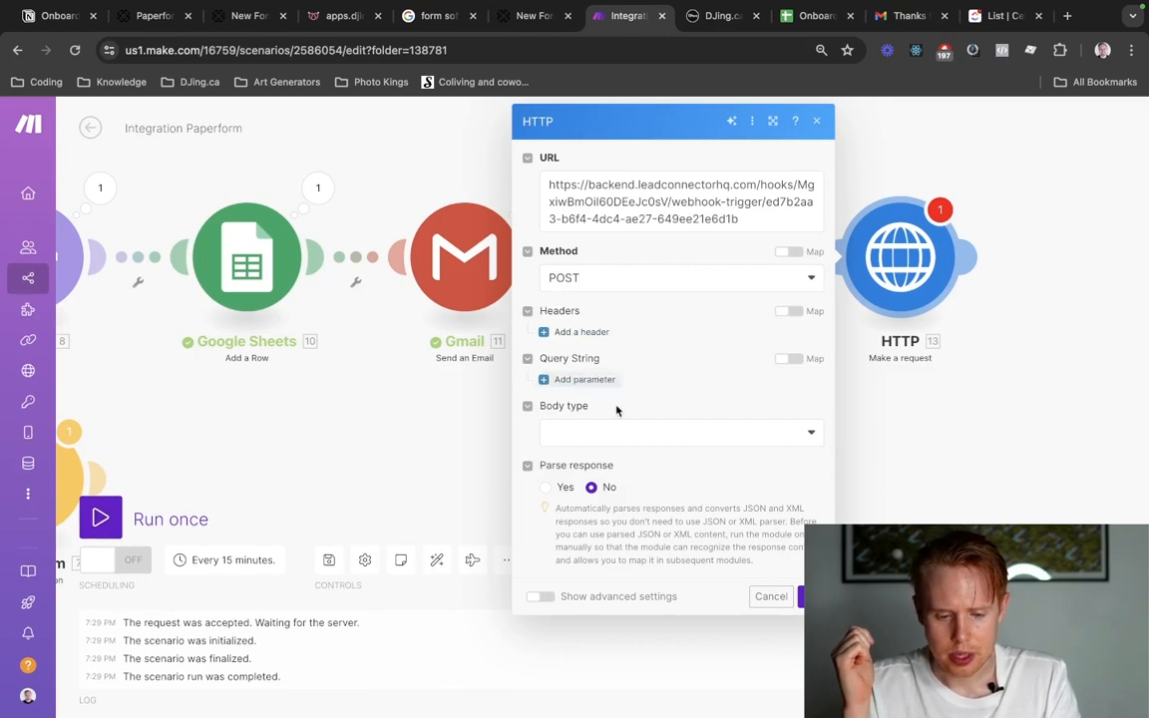
Set the body type to Application/x-www-form-urlencoded and add a first field with the key "email".
left_click(615, 432)
left_click(598, 507)
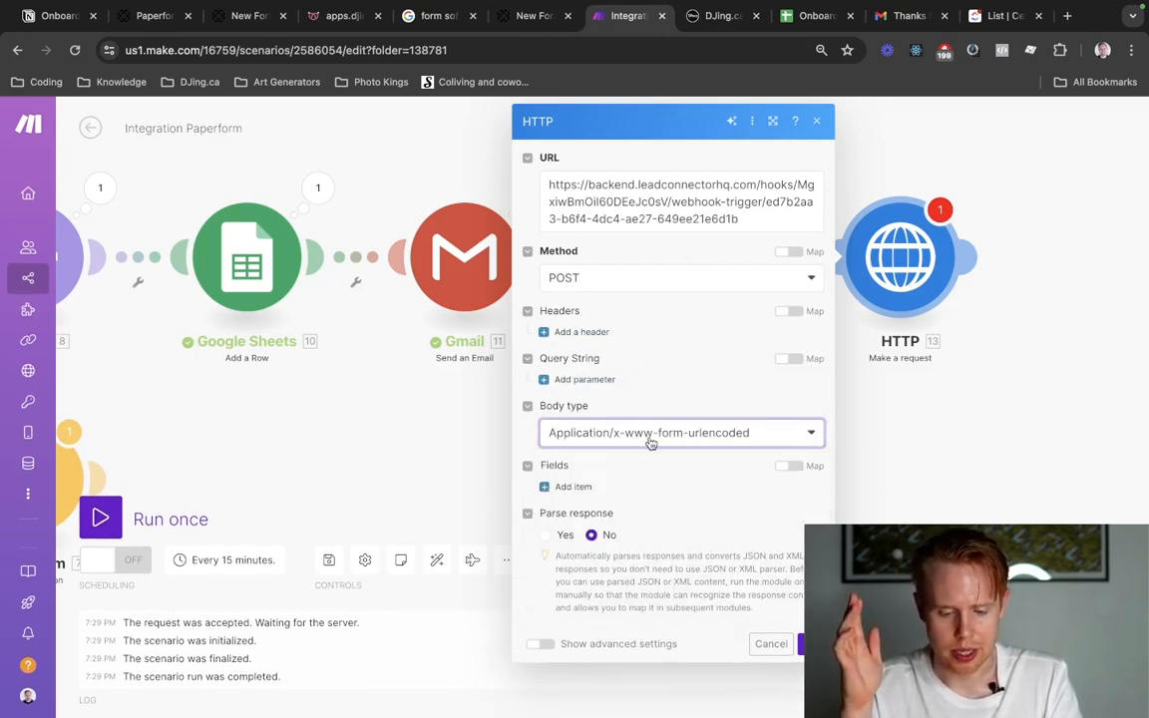
left_click(574, 487)
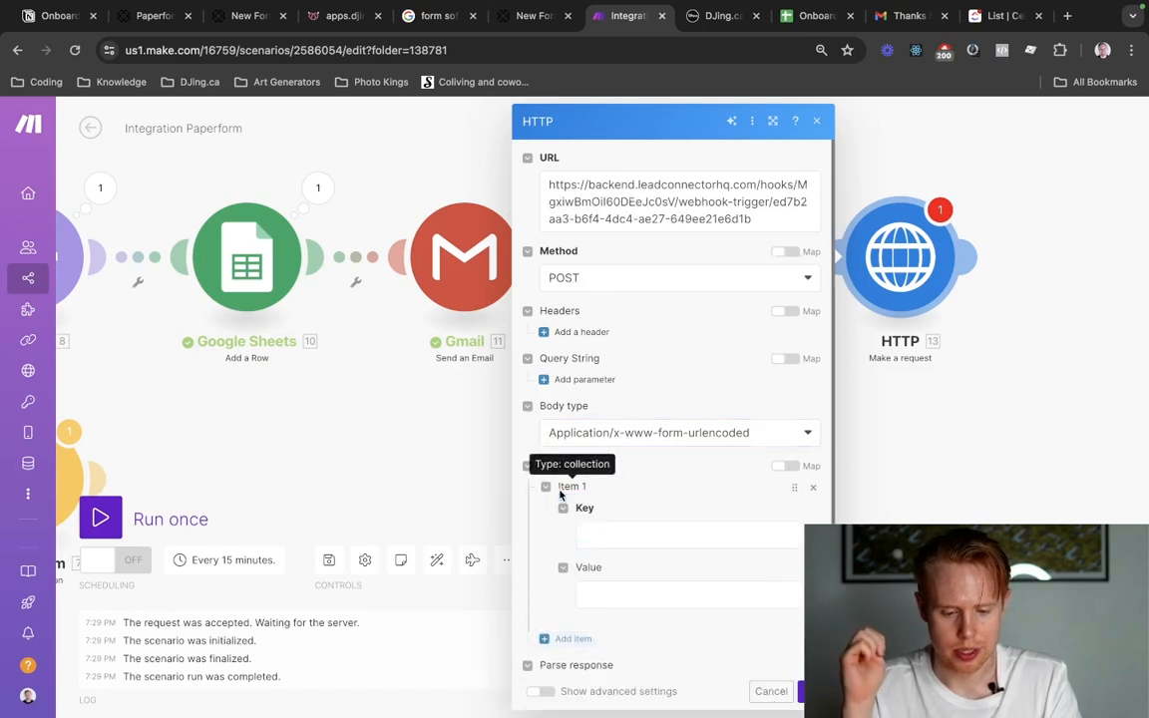
left_click(603, 533)
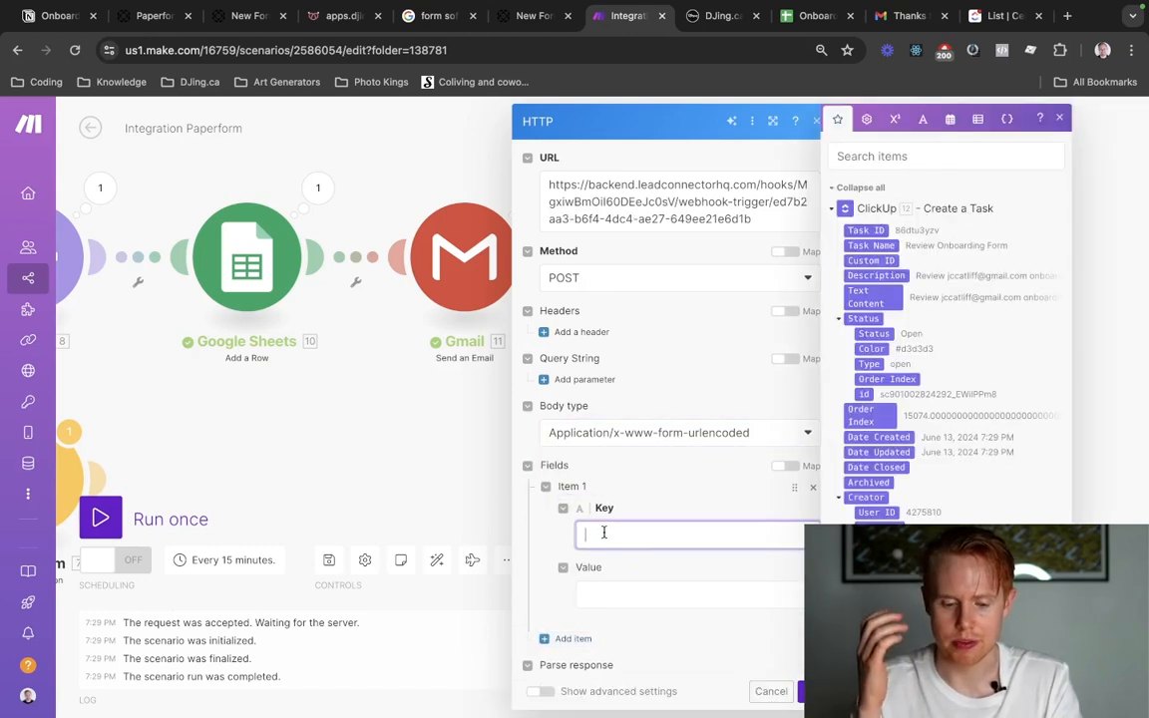
type("em")
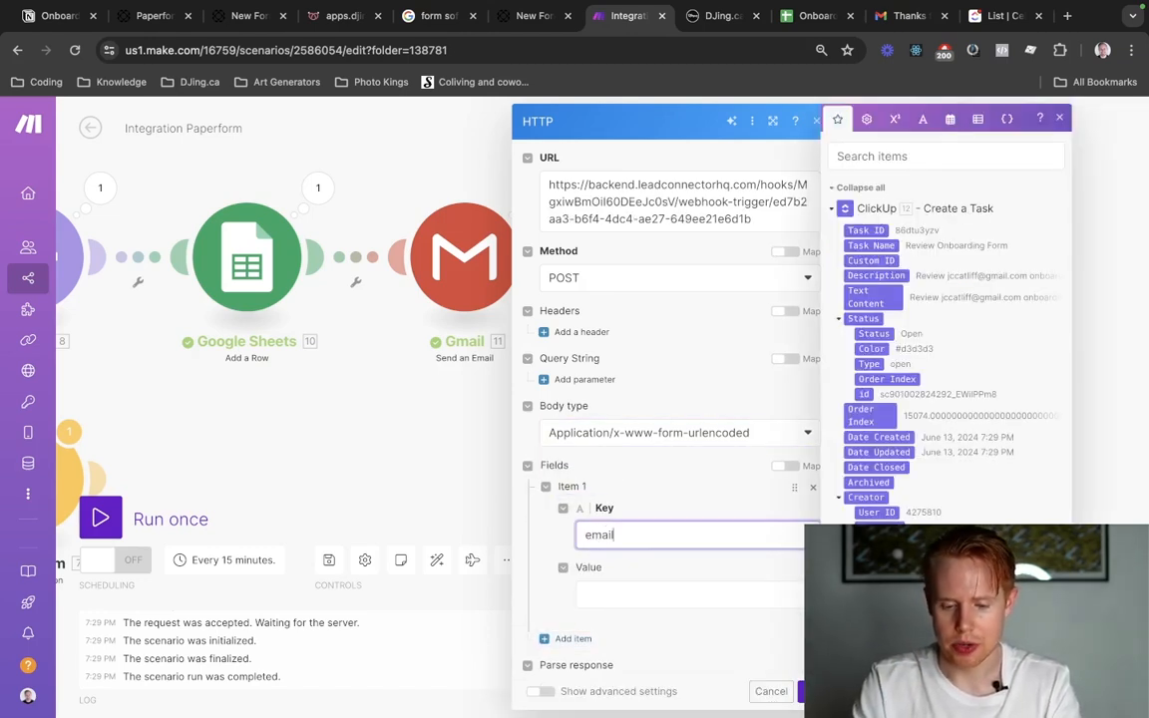
type("ail")
Add two more body fields with the keys "uplights" and "dance_floor".
left_click(574, 639)
left_click(628, 572)
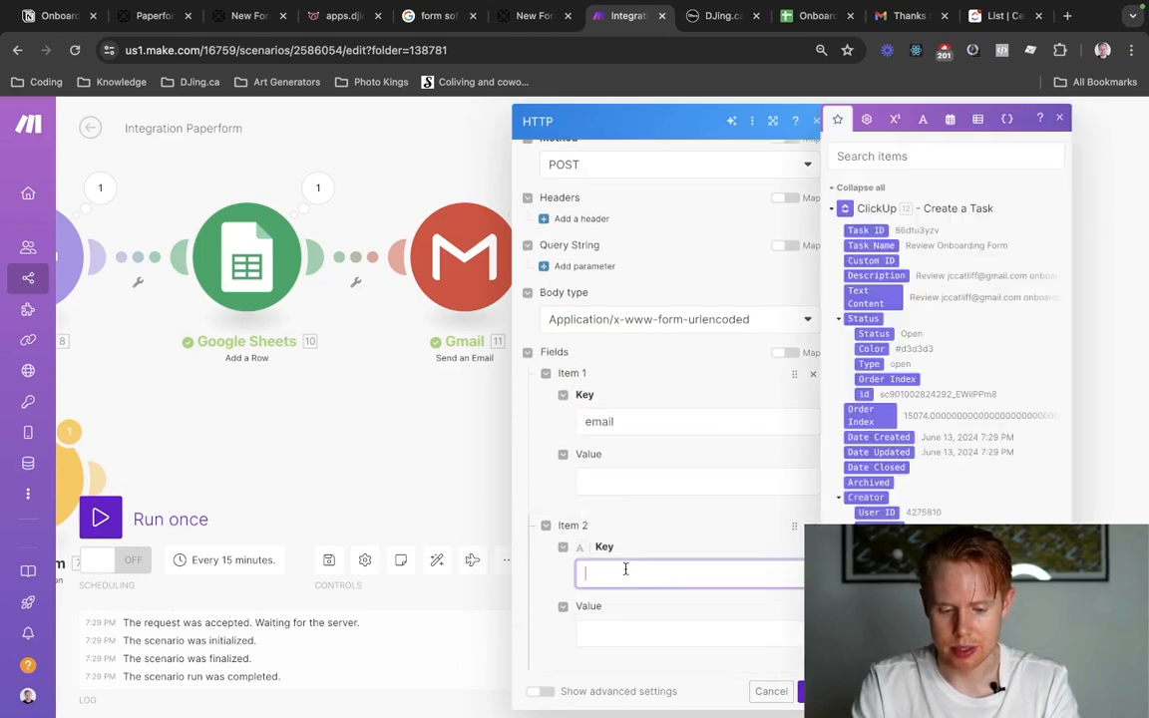
type("uplights")
scroll(584, 532, "down", 3)
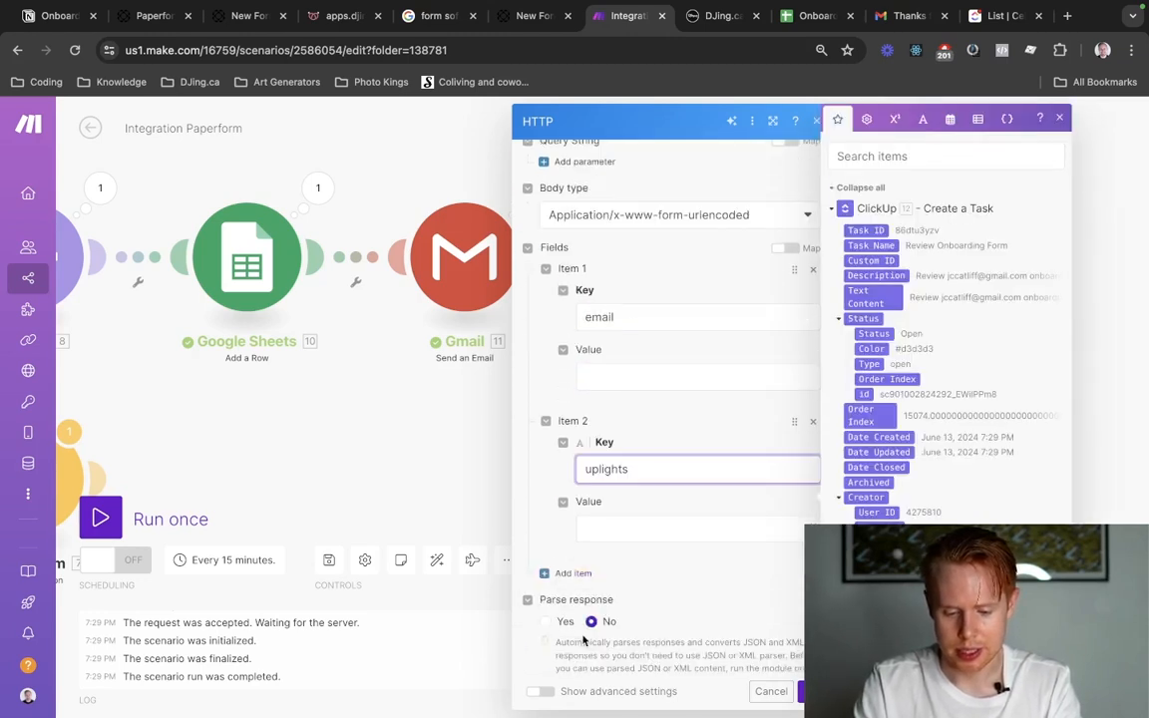
left_click(584, 533)
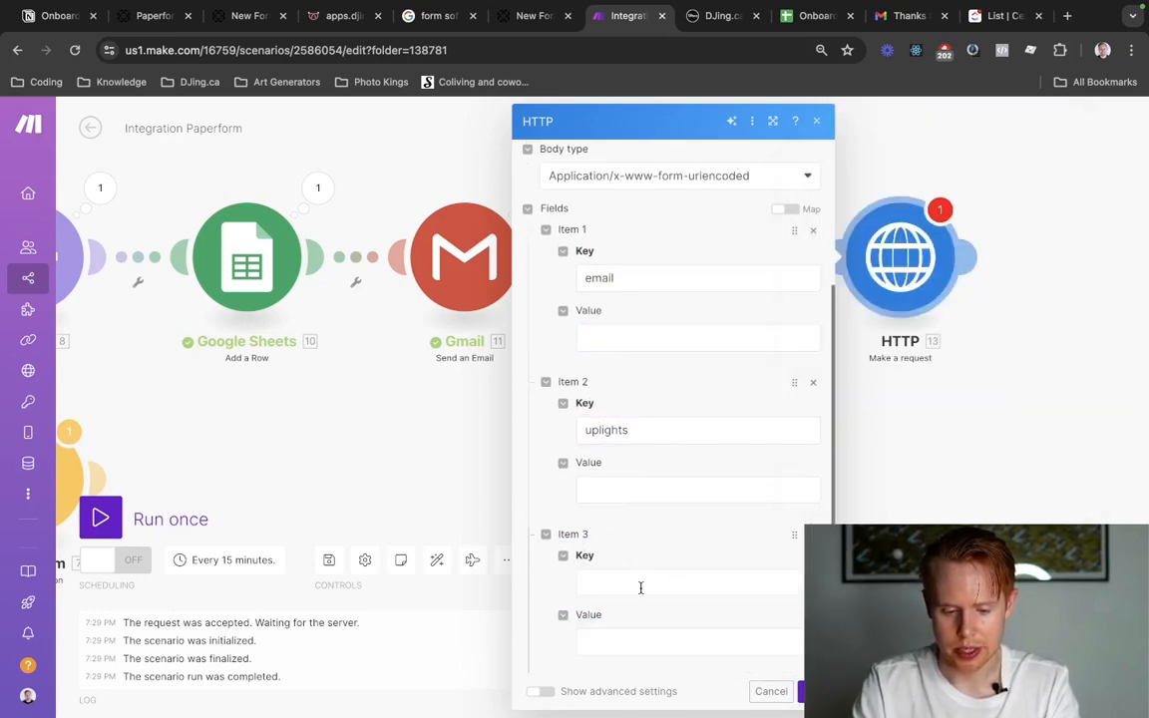
left_click(639, 586)
key("ctrl+Tab")
key("ctrl+Tab")
key("ctrl+shift+Tab")
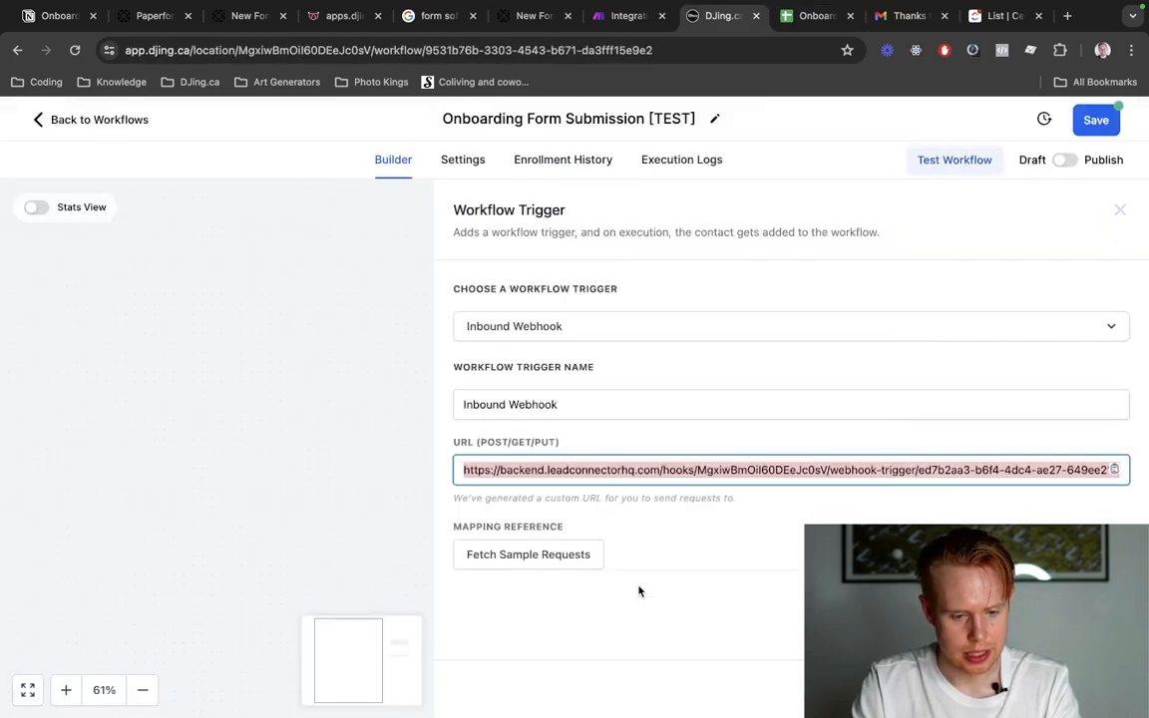
key("ctrl+shift+Tab")
type("dan")
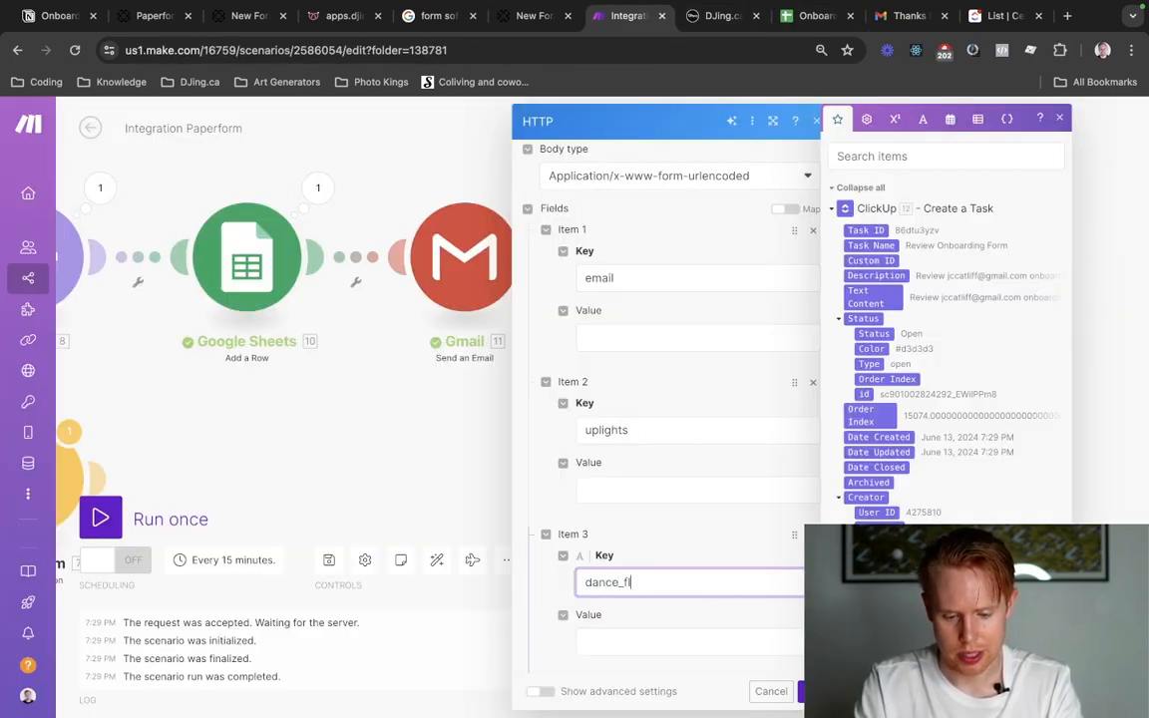
Map the email field's value to the Email answer from the Parse JSON module (data: 6nrvj: value).
left_click(672, 338)
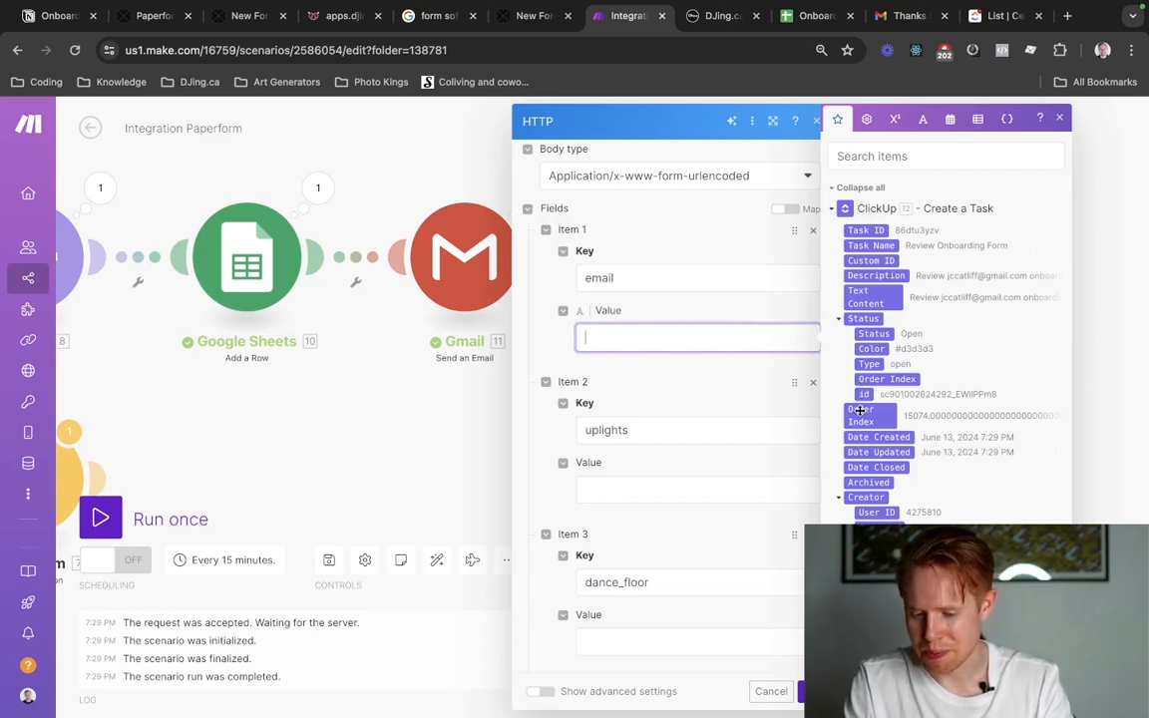
left_click(836, 210)
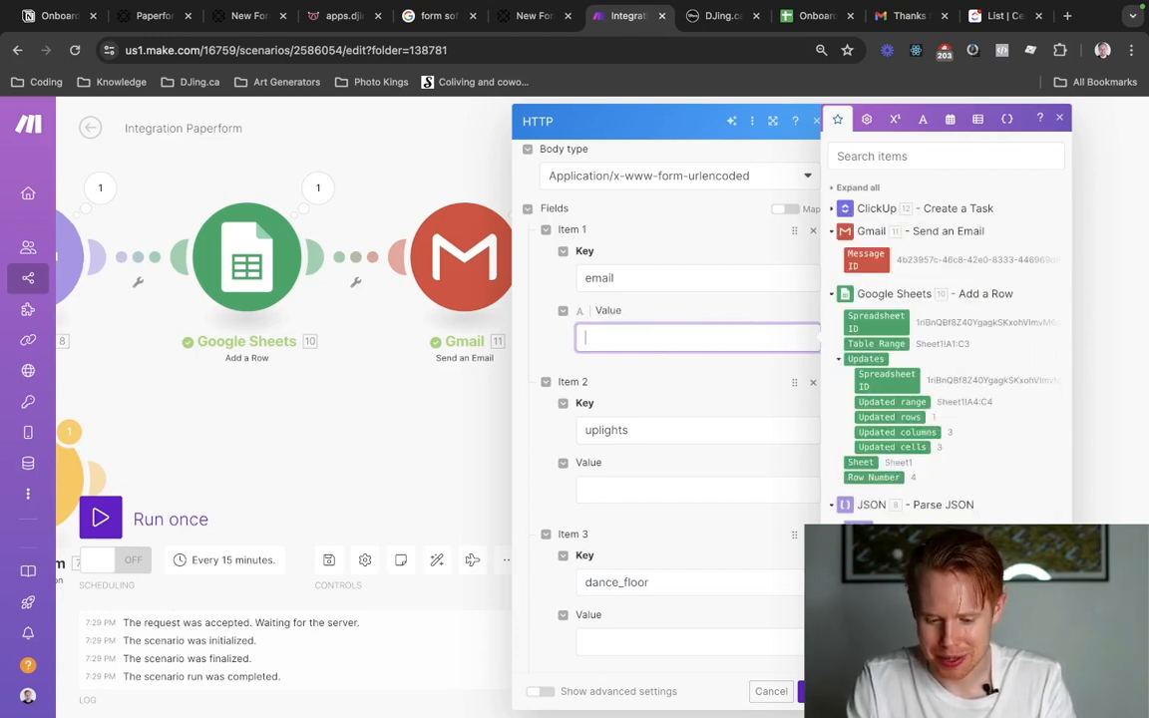
scroll(898, 399, "down", 1)
left_click(882, 558)
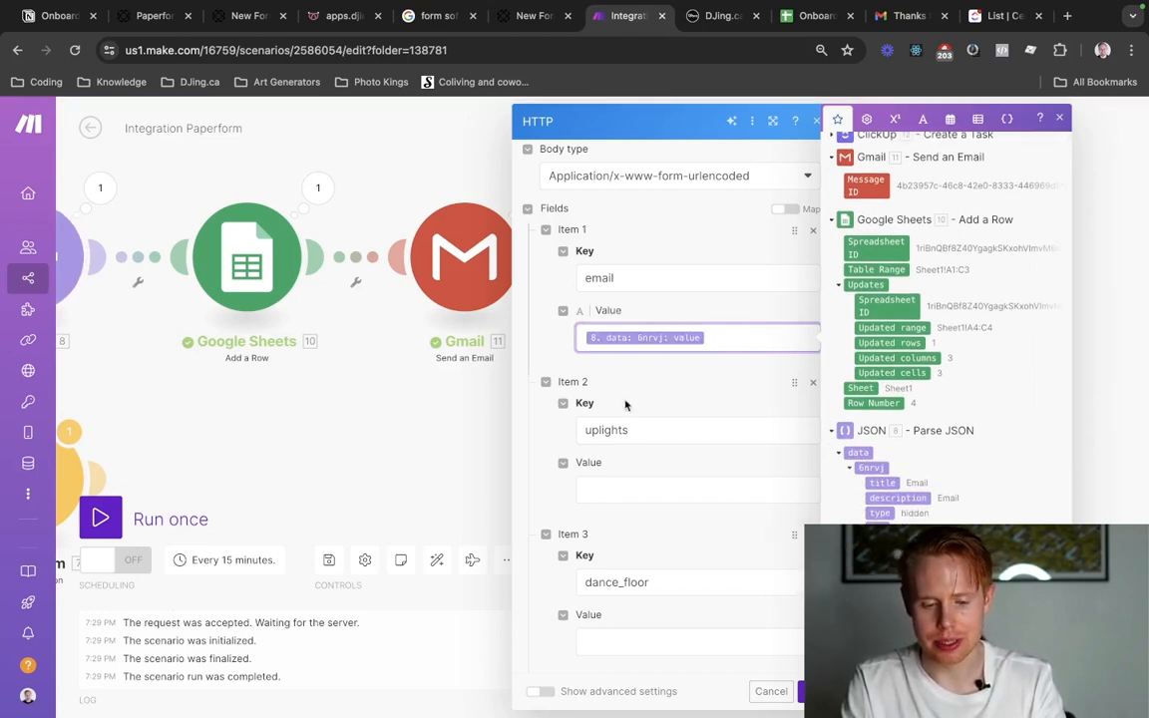
Map the uplights value to data: fufgo: value and the dance_floor value to its matching Parse JSON answer, and confirm the HTTP module.
left_click(627, 483)
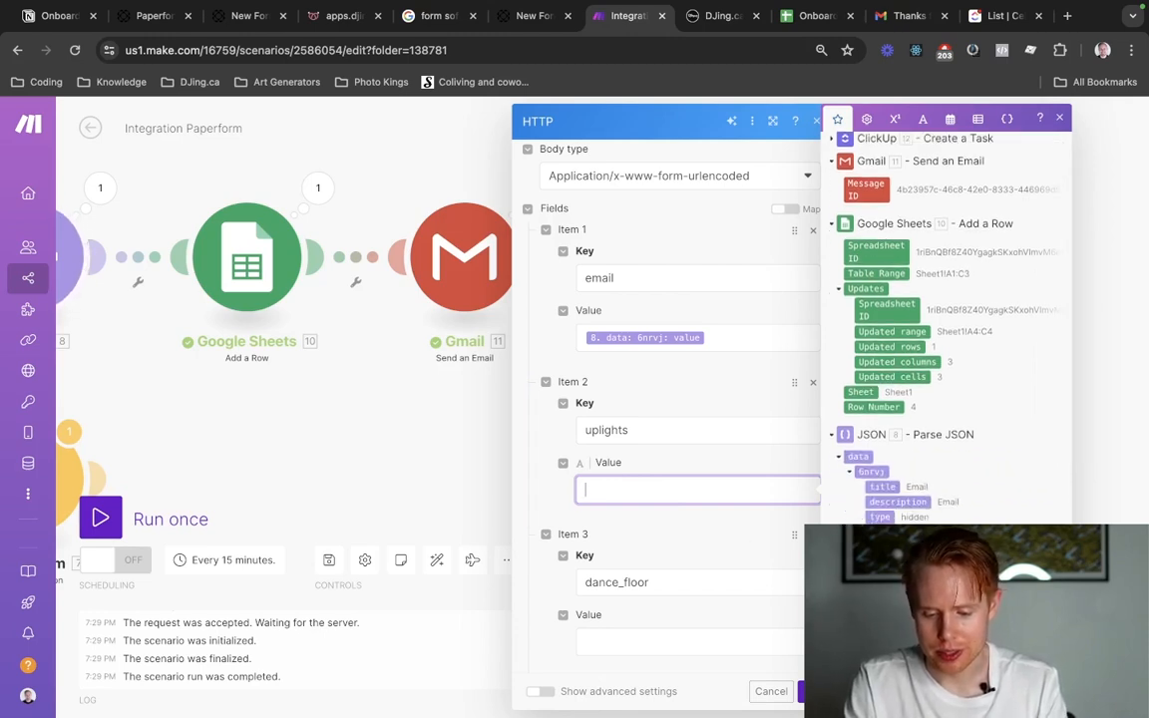
scroll(947, 320, "down", 1)
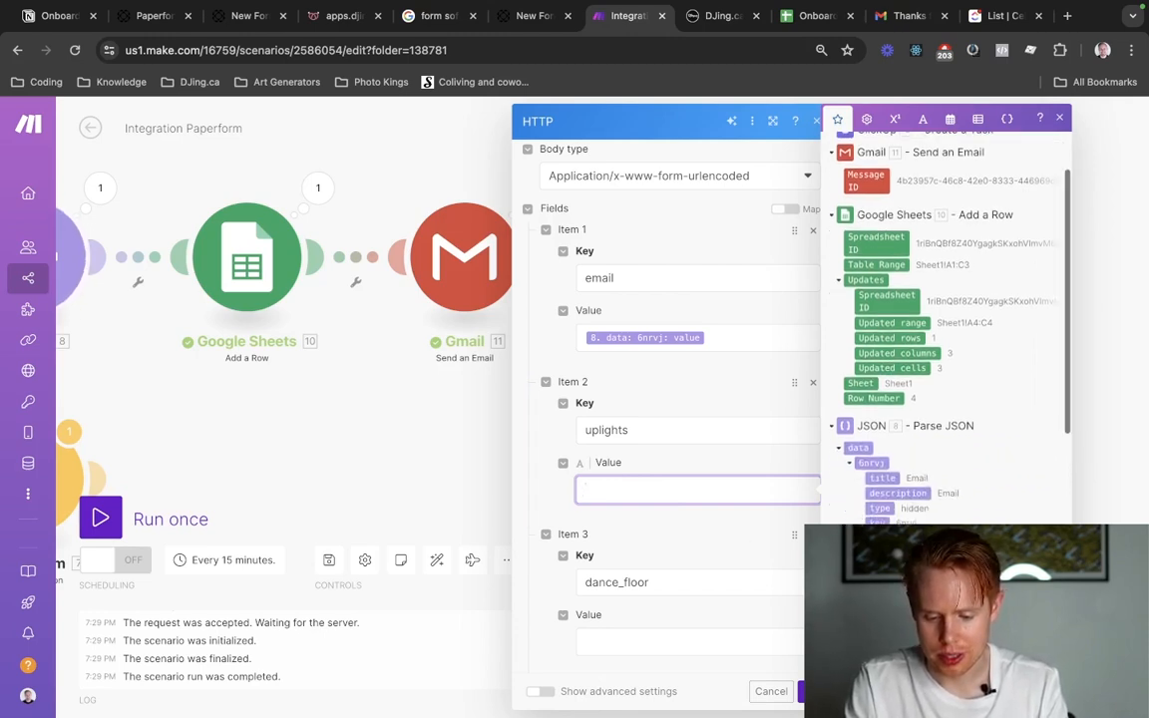
left_click(881, 656)
left_click(671, 639)
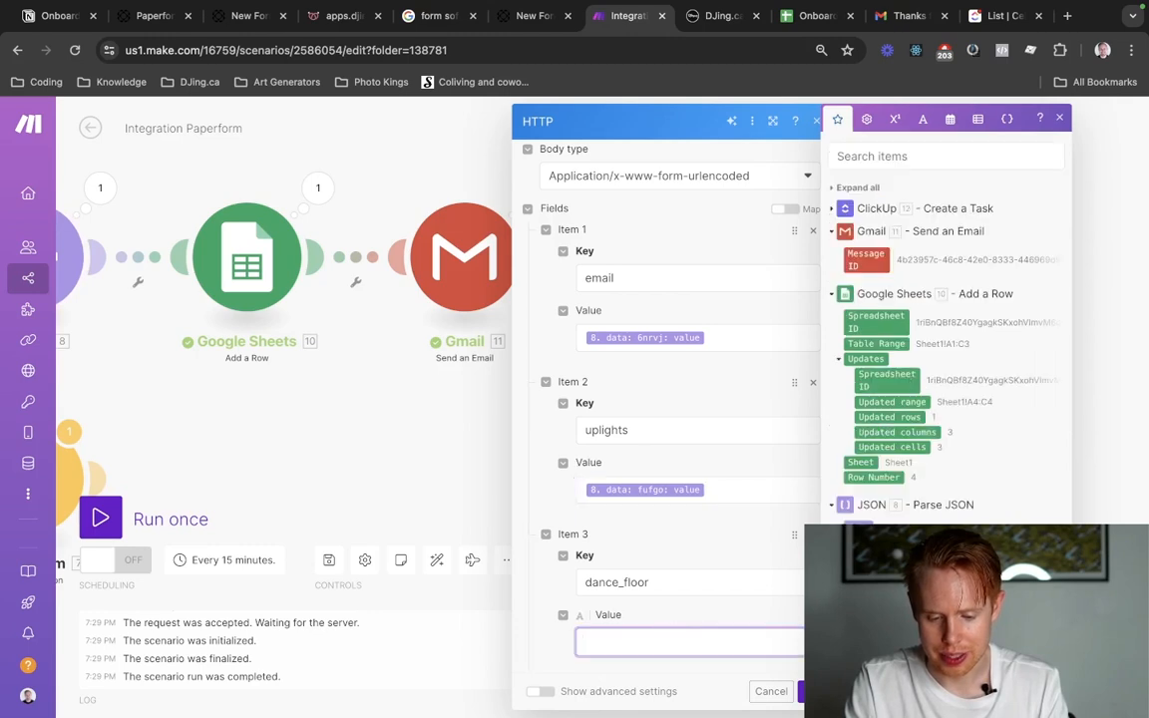
scroll(943, 319, "down", 3)
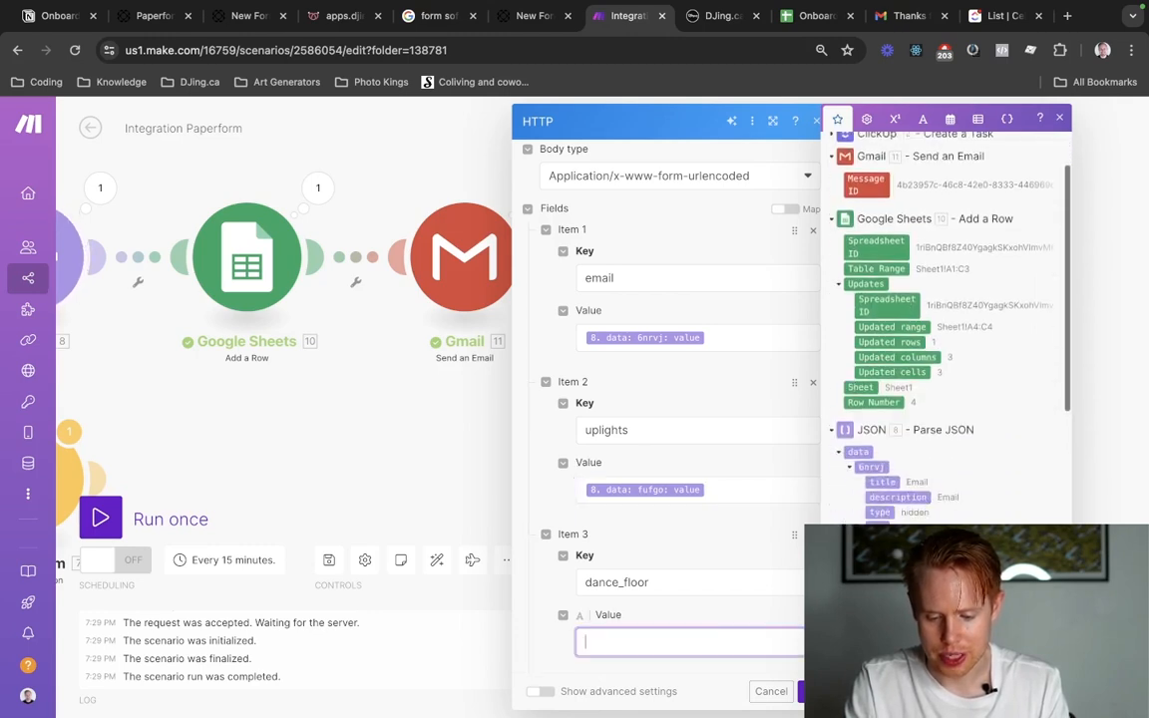
left_click(881, 656)
left_click(802, 691)
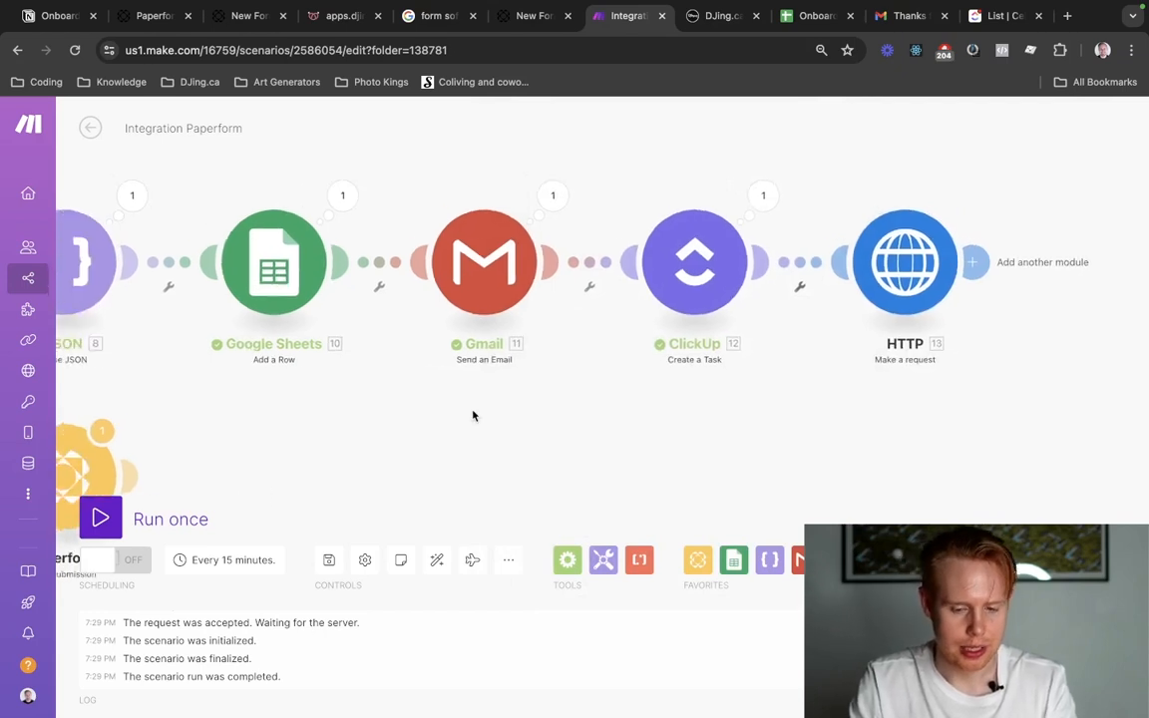
Run the scenario once and review the HTTP module's request URL and body fields.
left_click(104, 517)
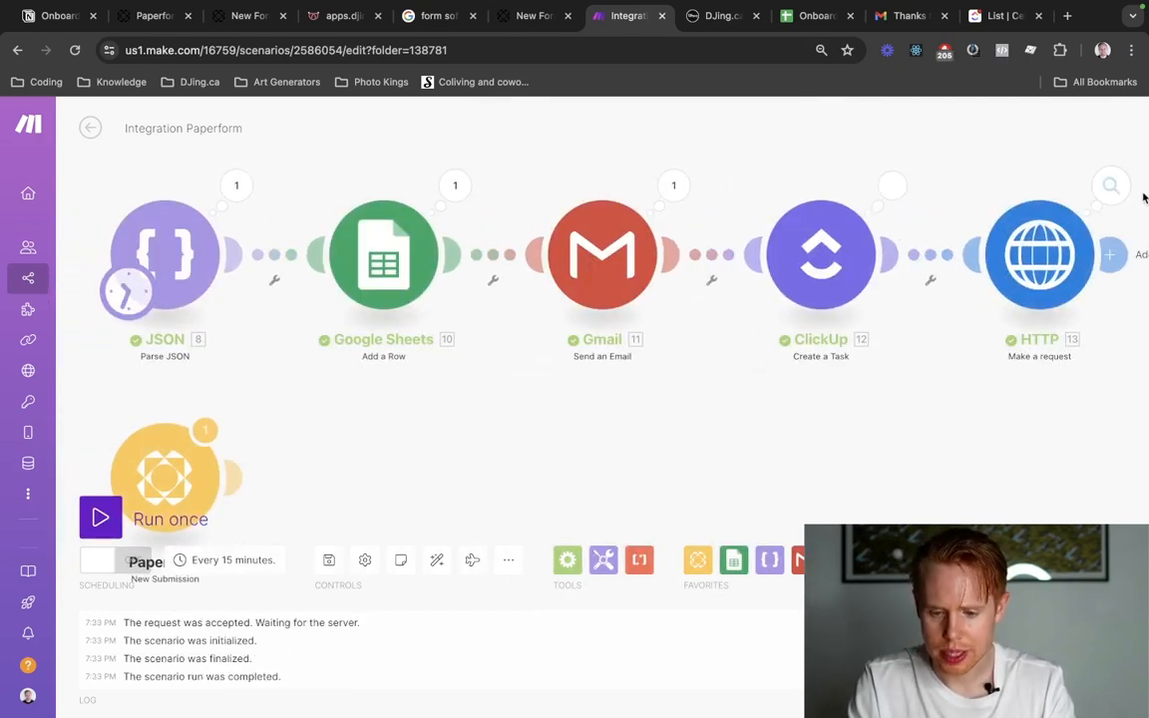
left_click(1001, 233)
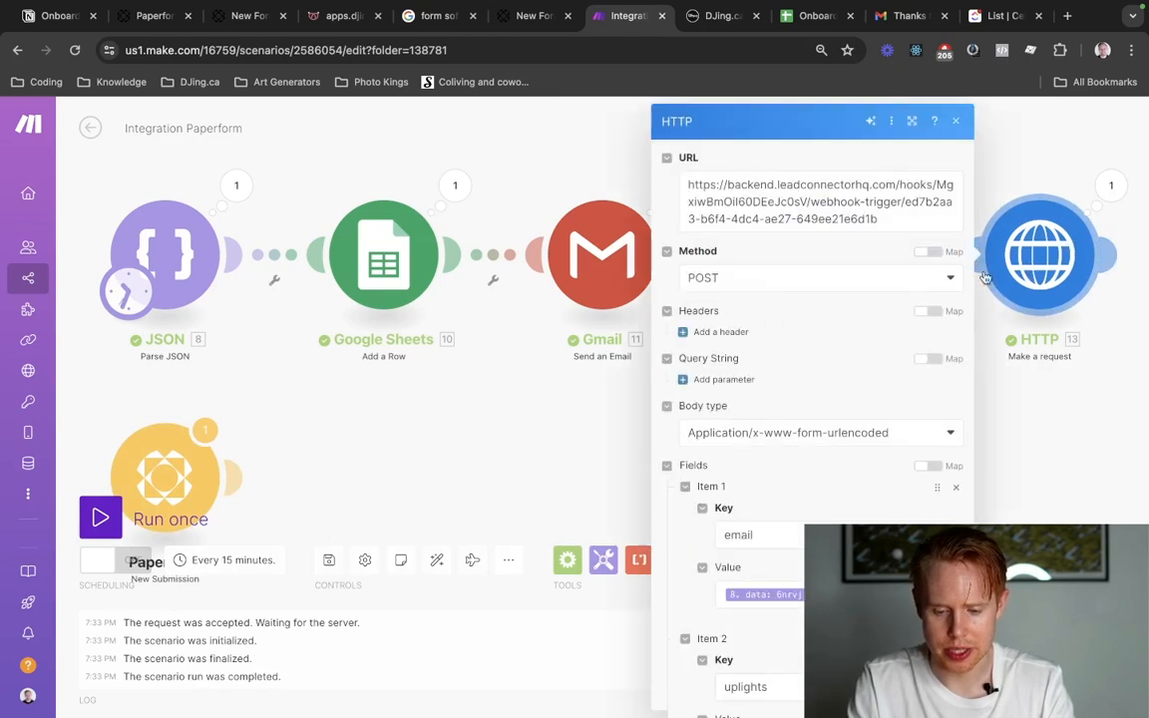
left_click(781, 219)
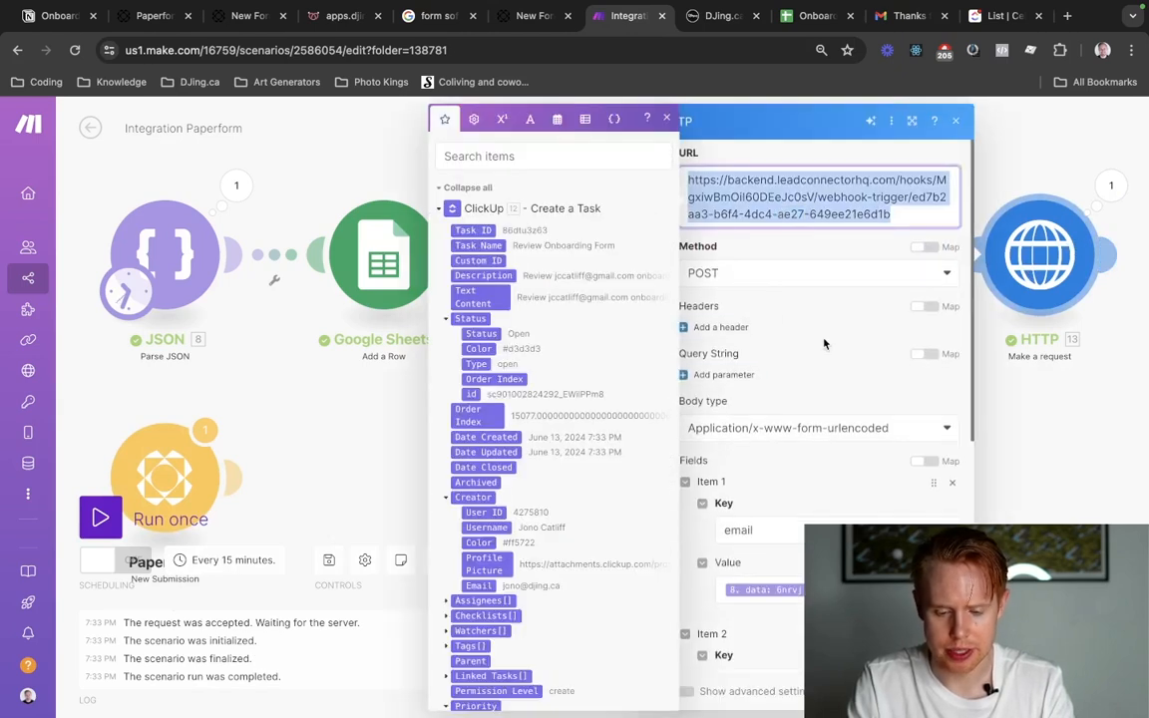
scroll(783, 330, "down", 3)
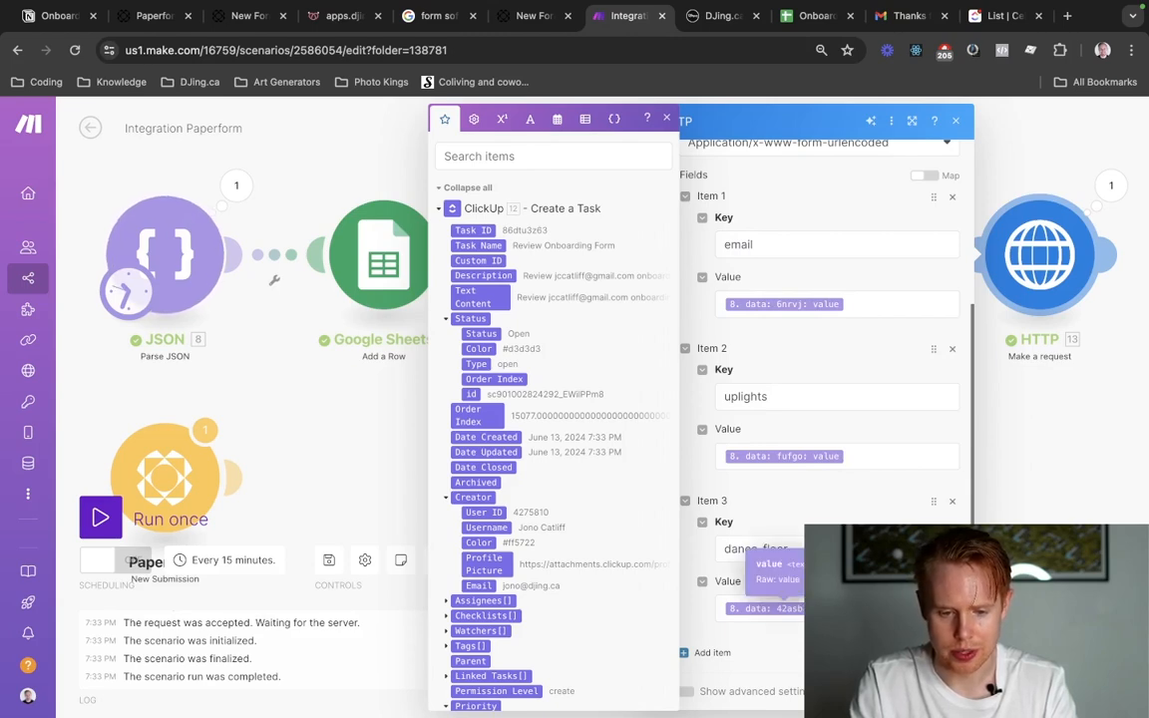
key("ctrl+Tab")
left_click(557, 557)
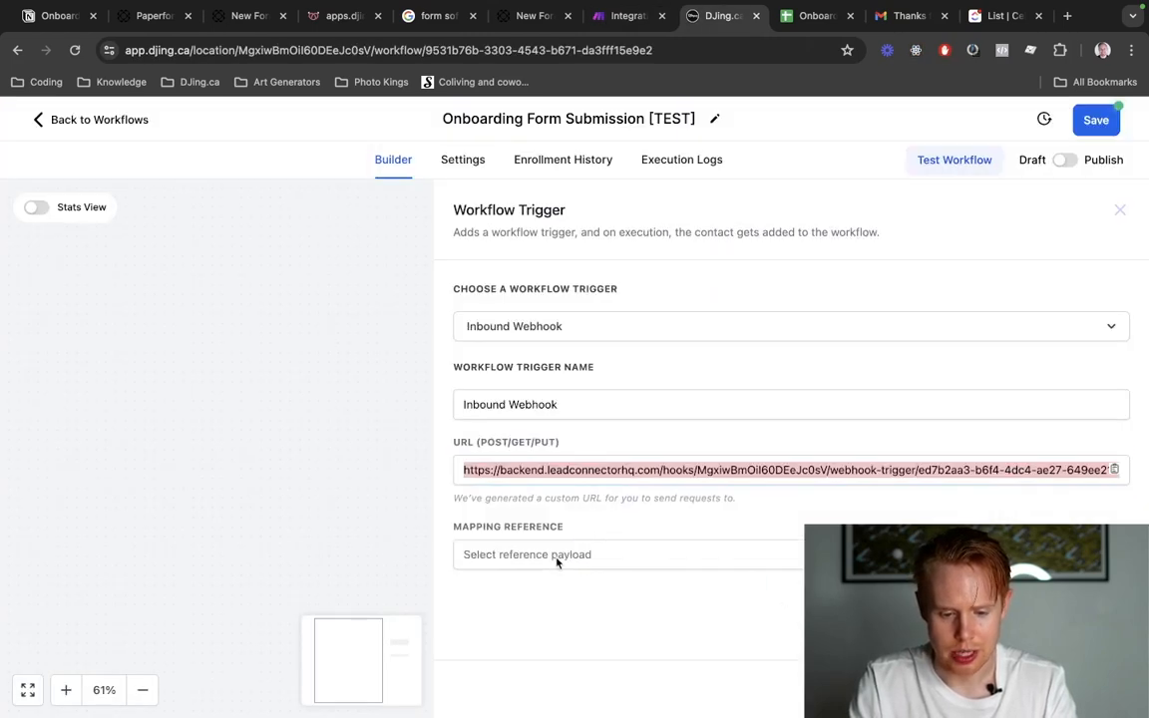
left_click(559, 556)
left_click(585, 589)
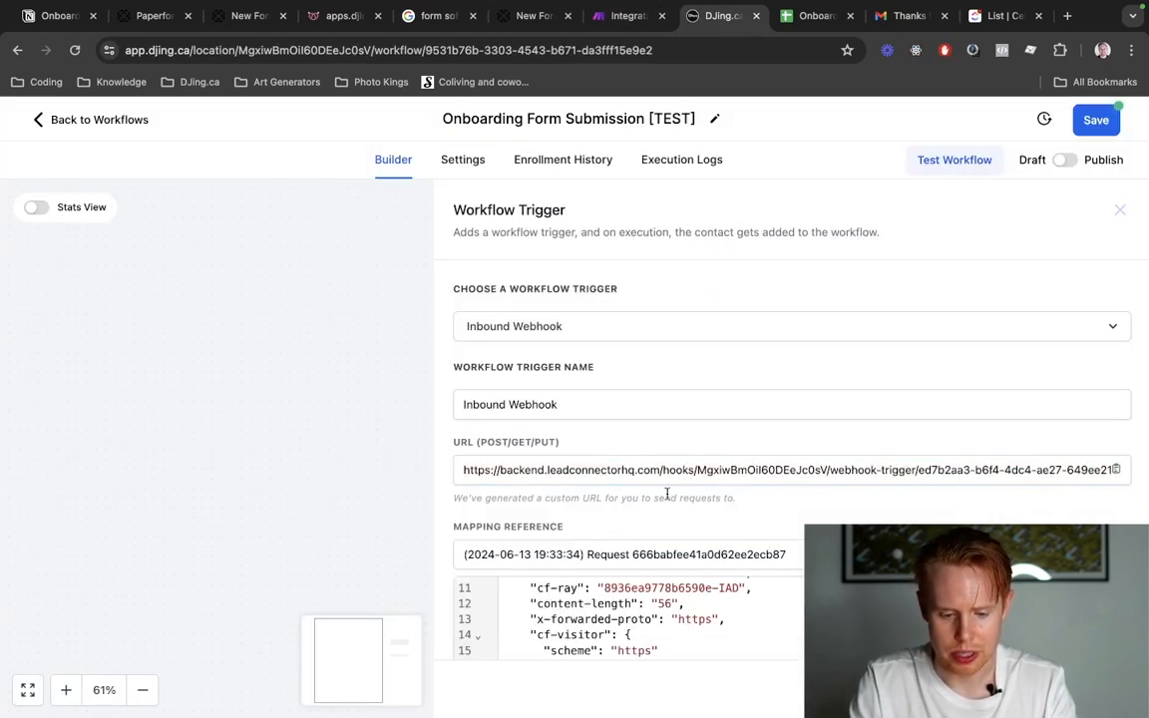
Open the Create Contact action in the workflow and add the standard Email field to it.
left_click(565, 435)
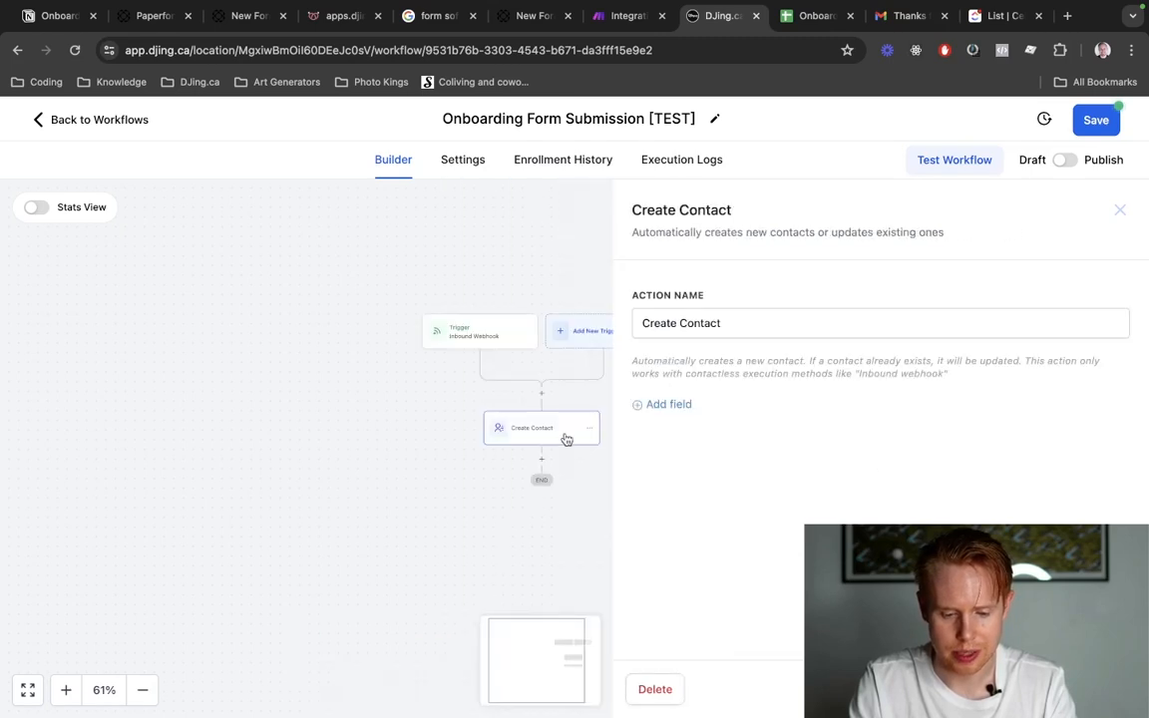
left_click(655, 407)
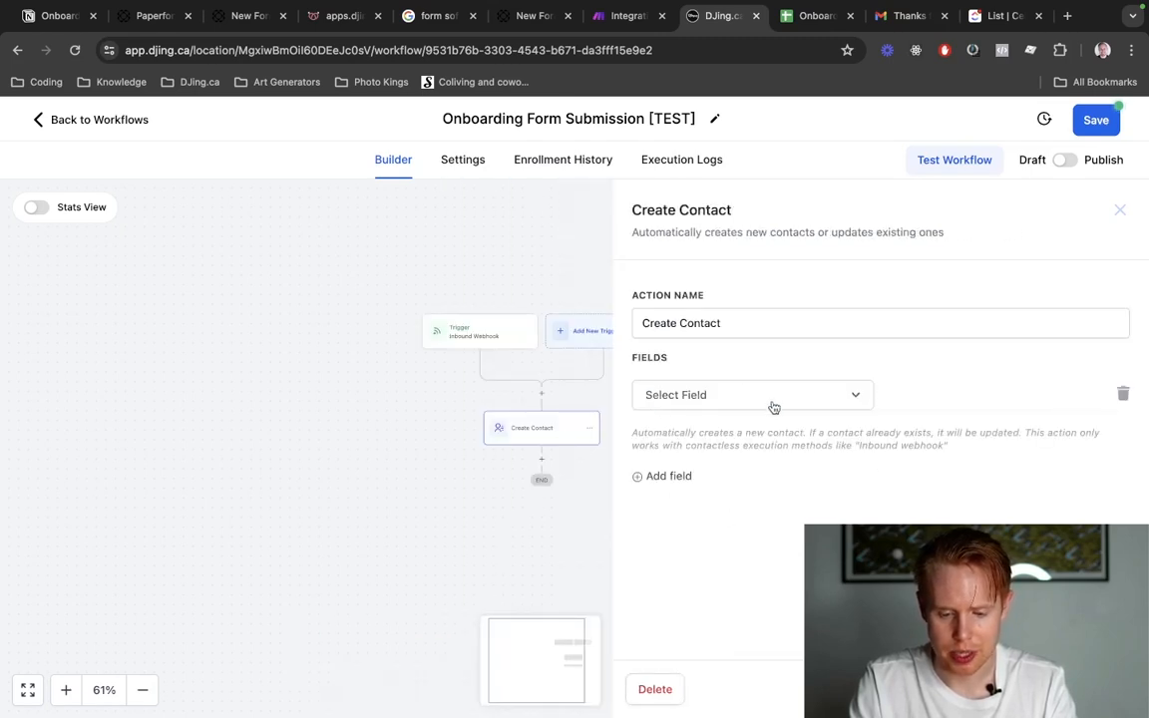
left_click(770, 399)
type("email")
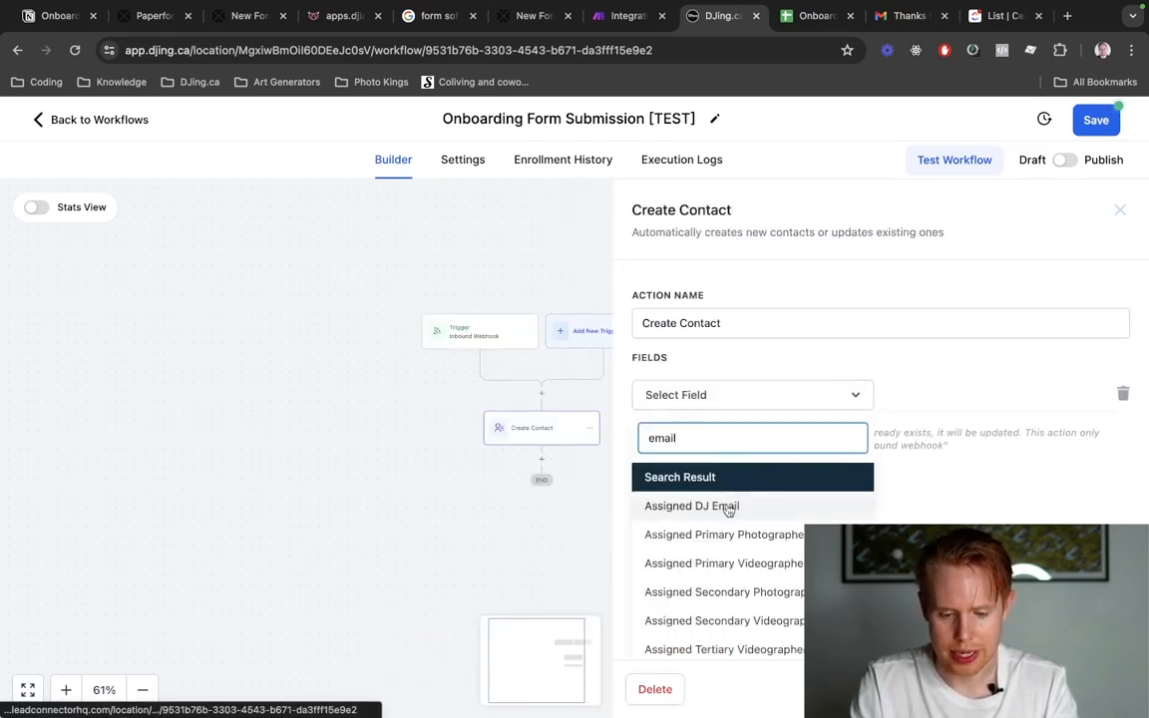
scroll(723, 549, "down", 5)
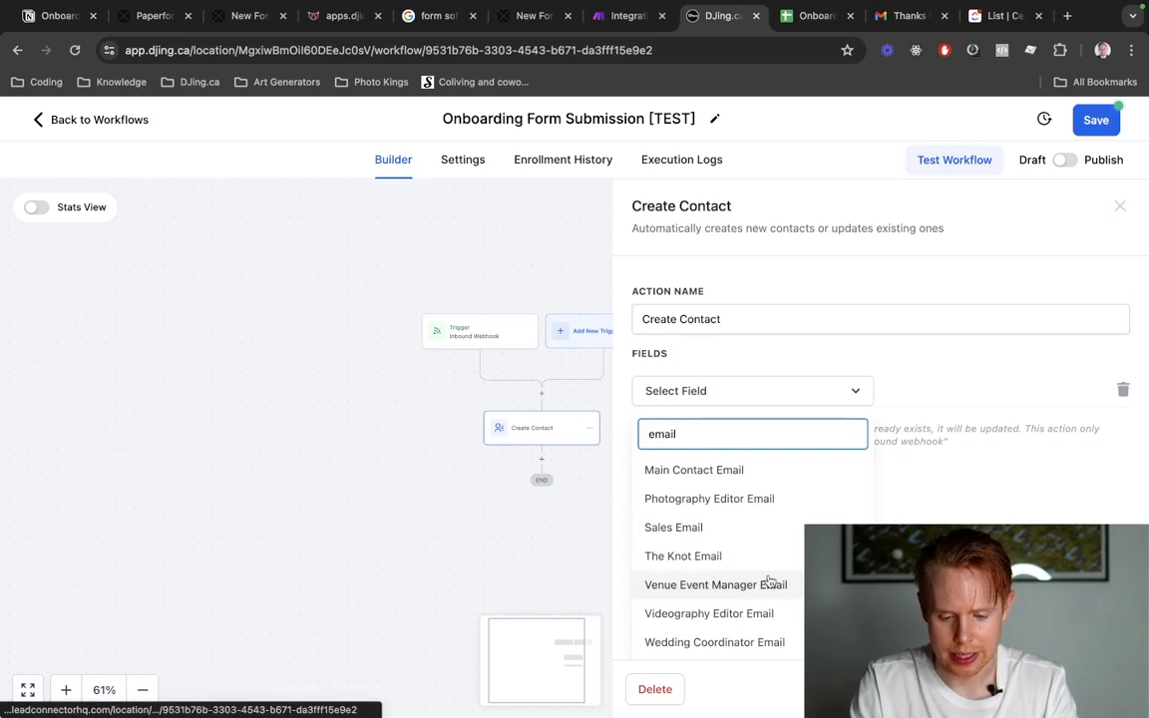
scroll(766, 583, "up", 3)
left_click(657, 498)
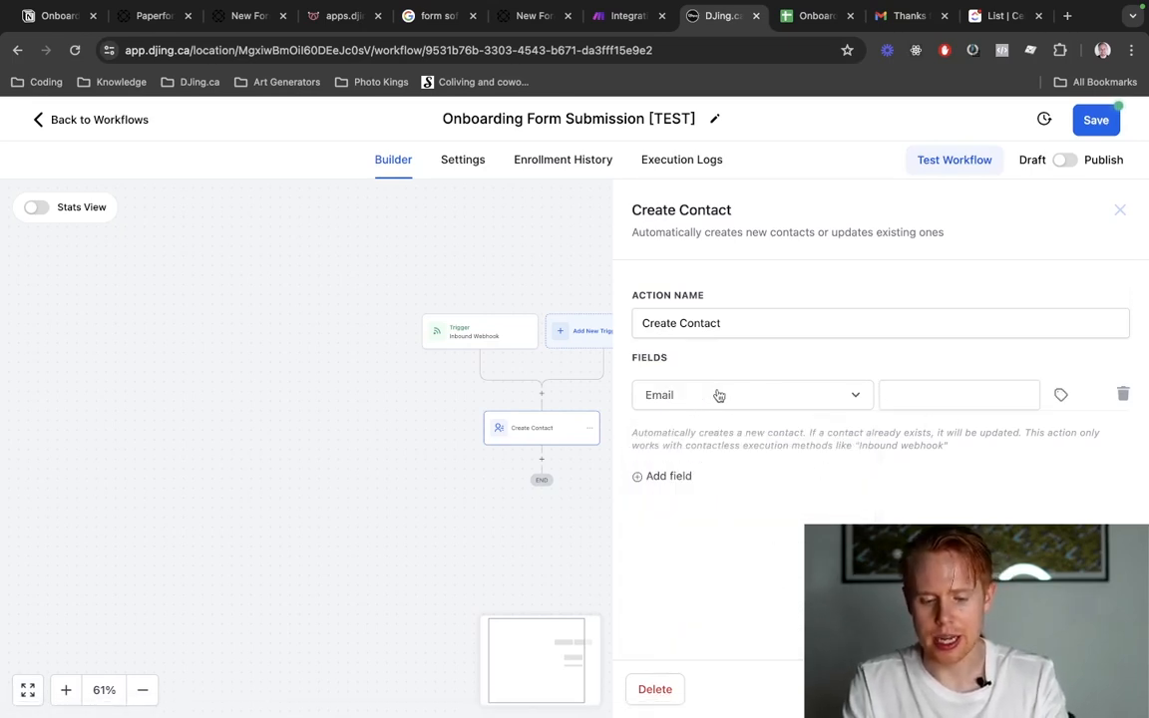
Check the email parameter in the Paperform URL and map the contact's Email field to Email from the Inbound Webhook Trigger.
left_click(1059, 397)
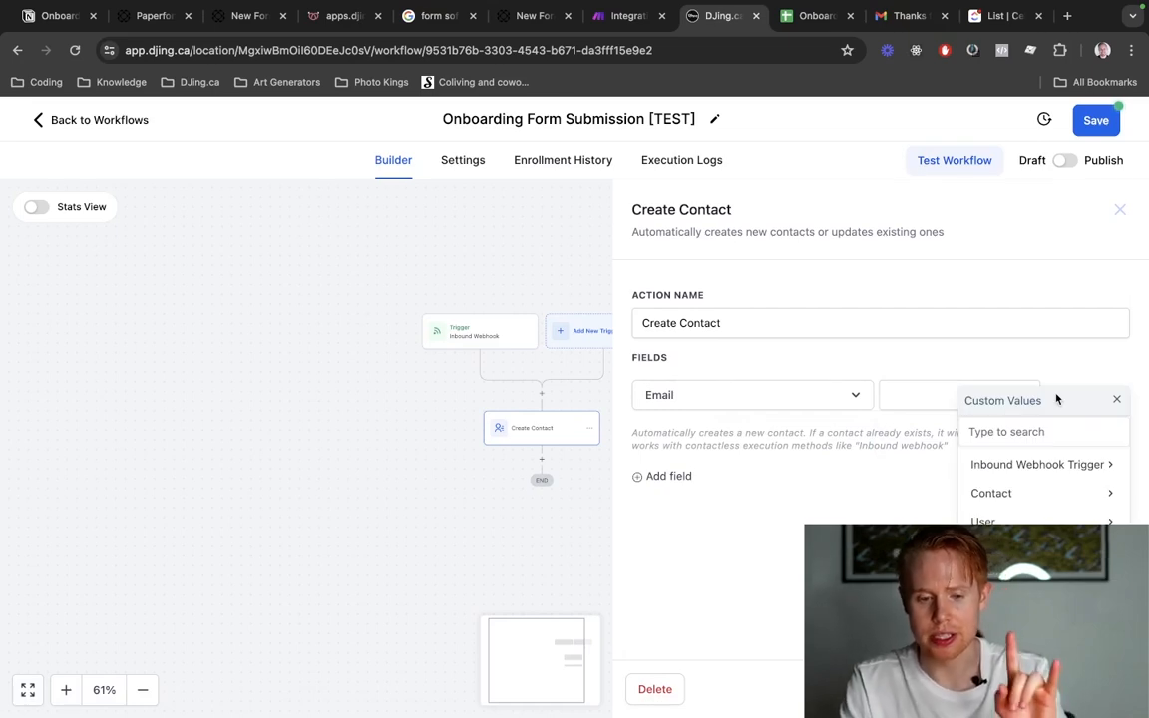
key("super+6")
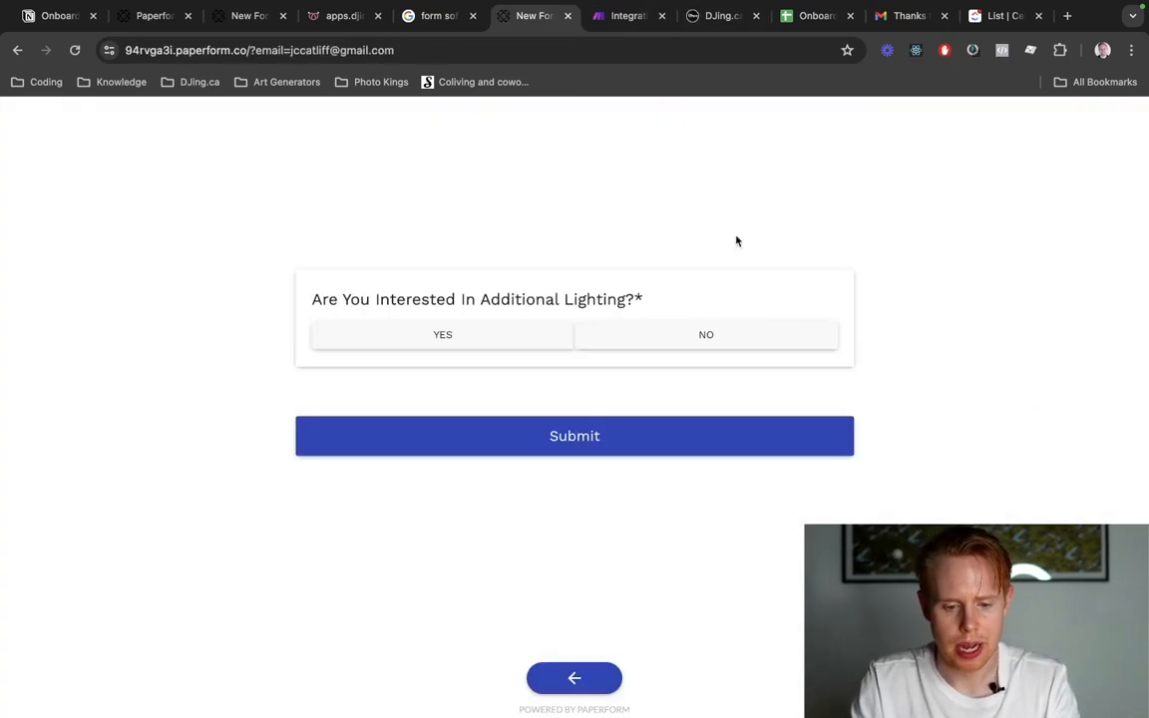
left_click_drag(255, 54, 402, 57)
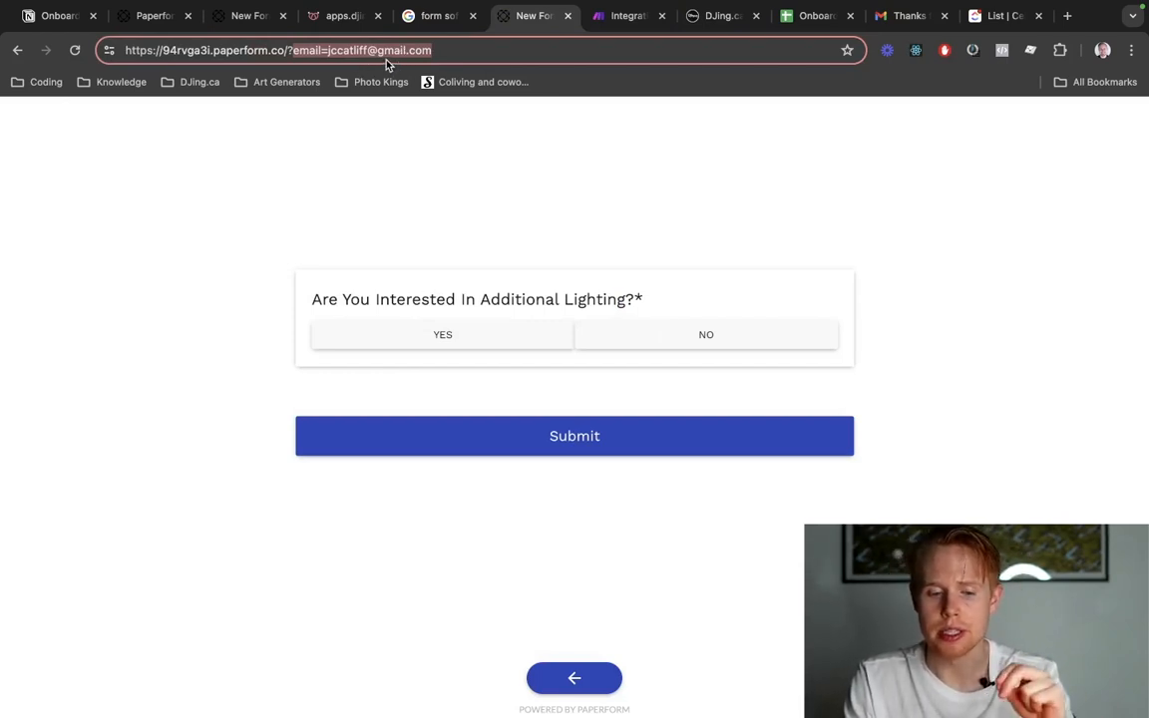
left_click(607, 16)
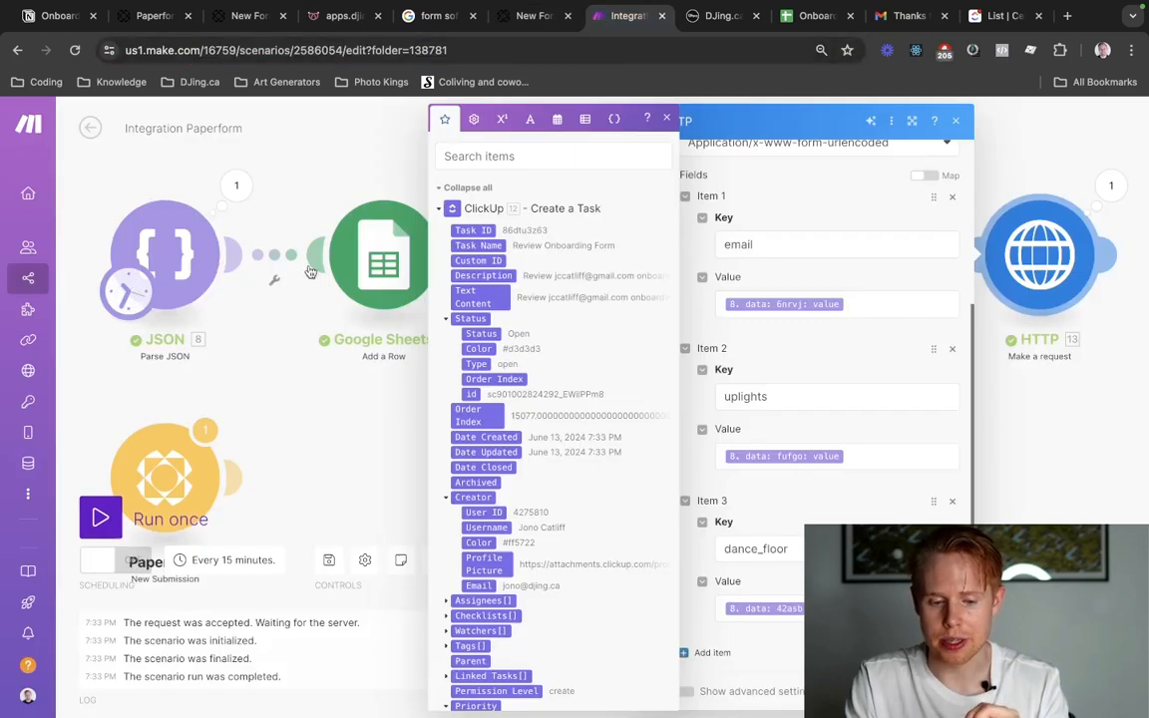
left_click(275, 192)
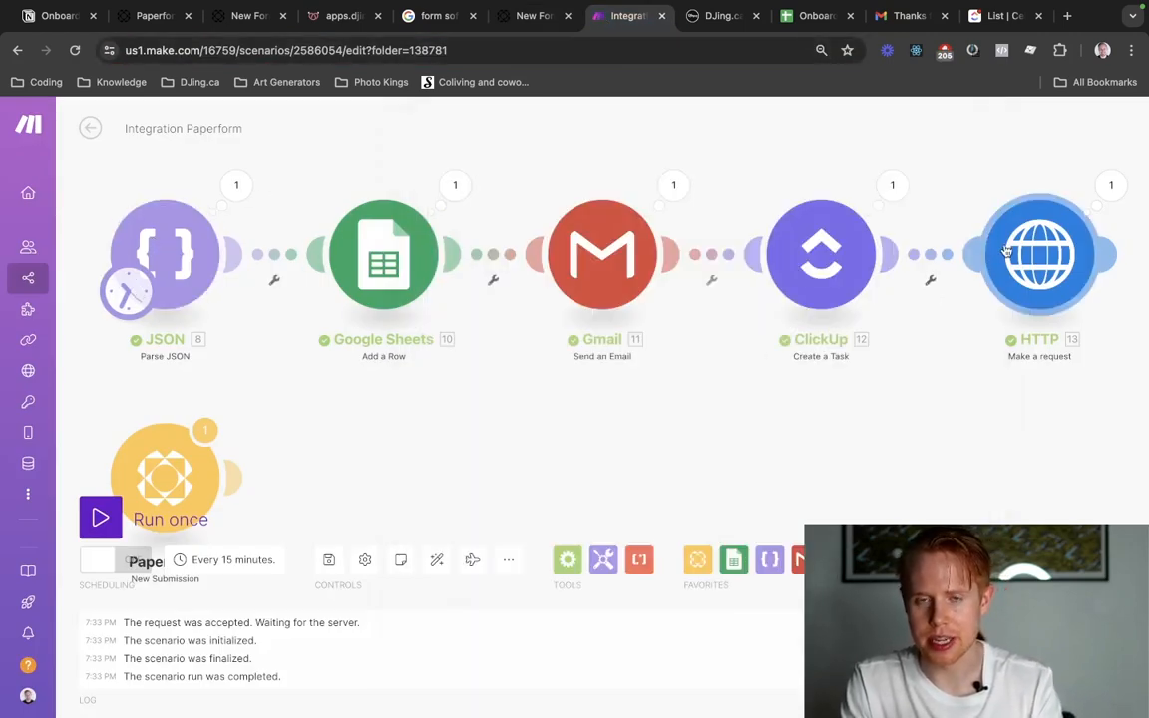
key("ctrl+Tab")
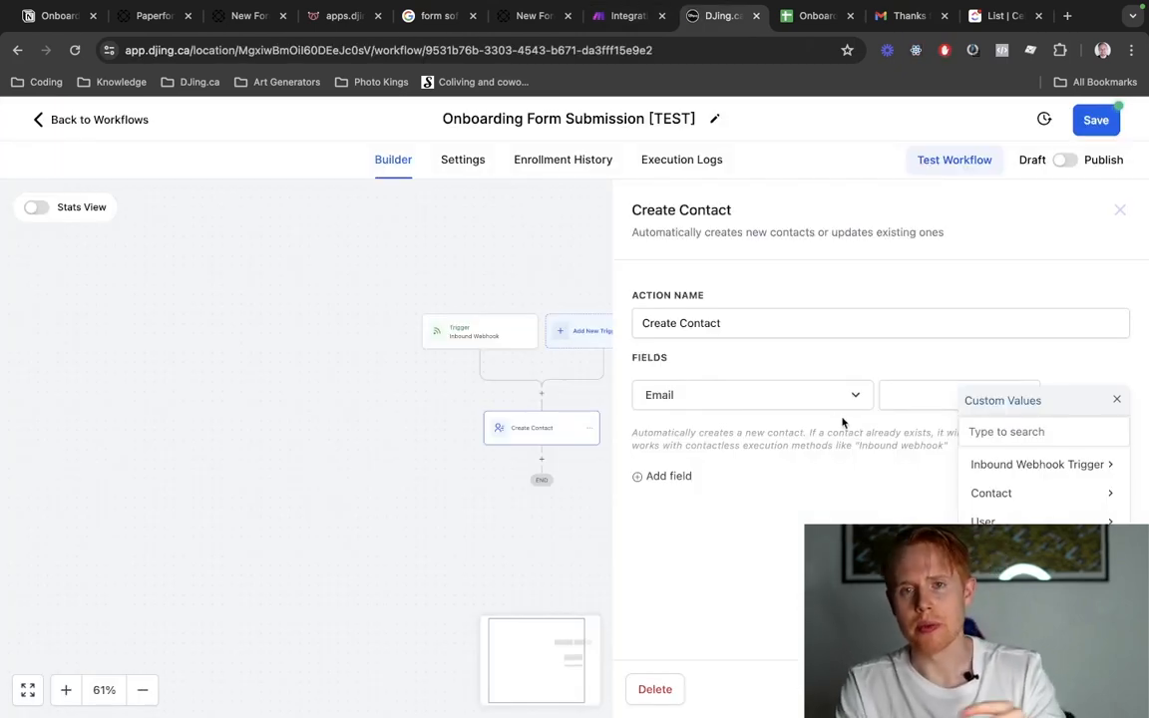
left_click(1008, 466)
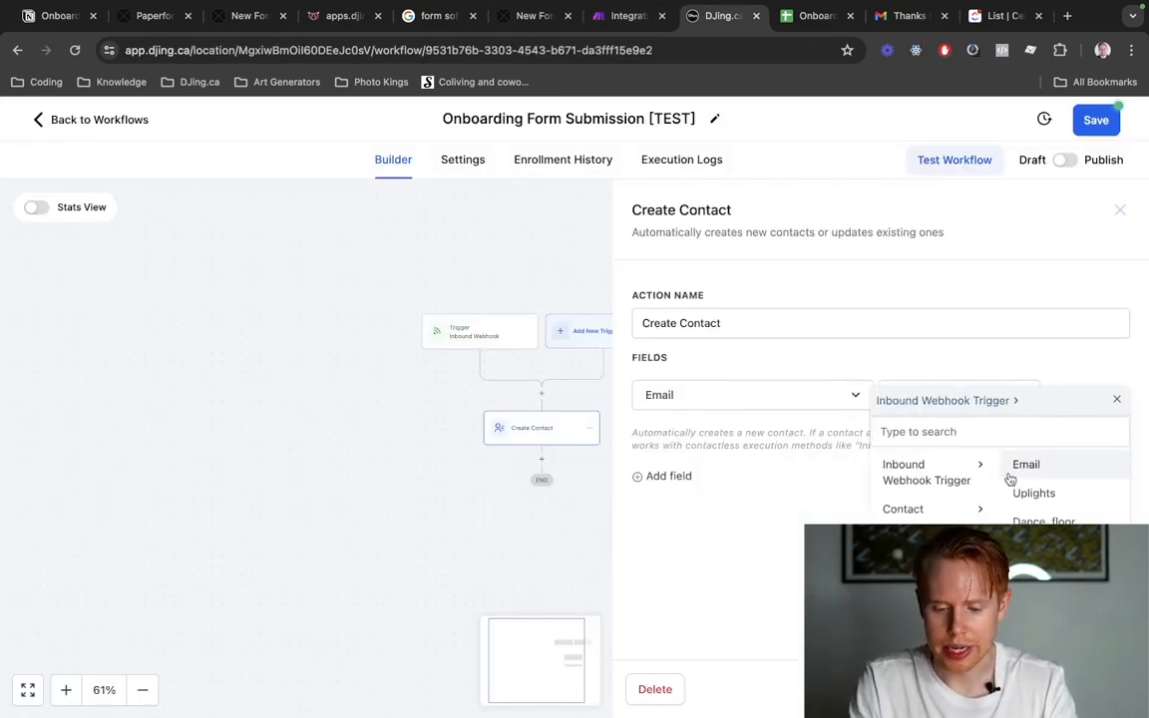
left_click(1026, 466)
Compare the HTTP module's email, uplights and dance_floor fields in Make with the Paperform page, and return to the DJing.ca workflow.
key("ctrl+shift+Tab")
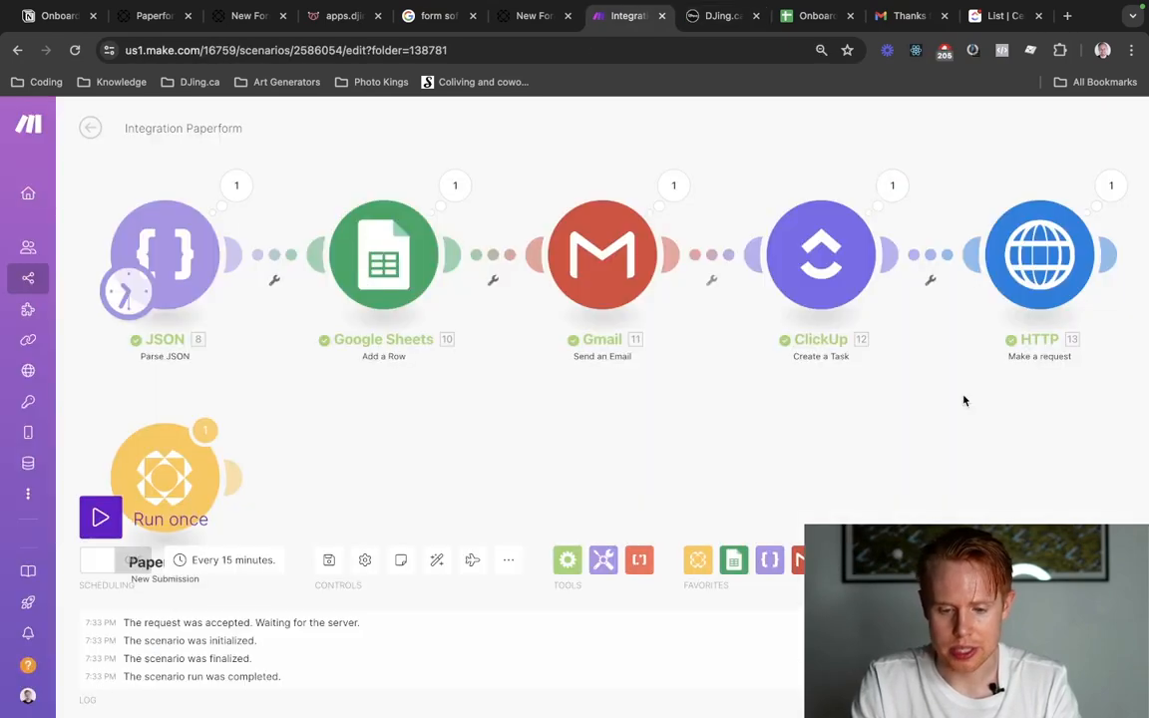
left_click(1039, 308)
scroll(758, 594, "down", 8)
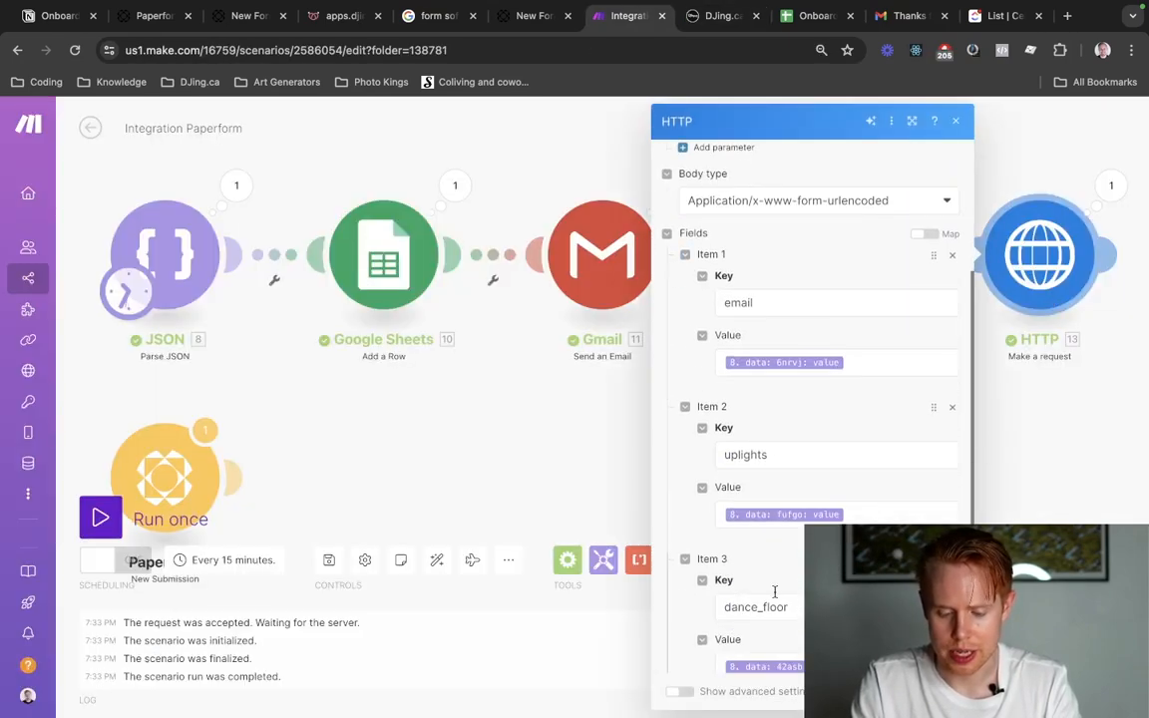
key("ctrl+shift+Tab")
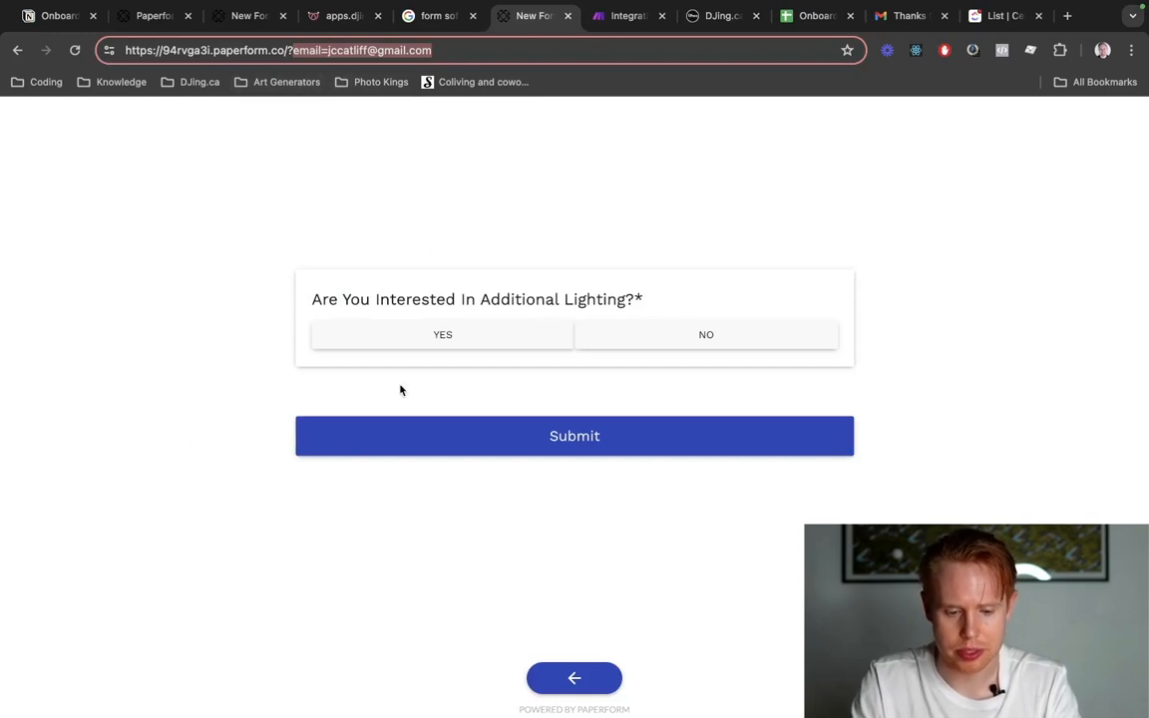
key("ctrl+Tab")
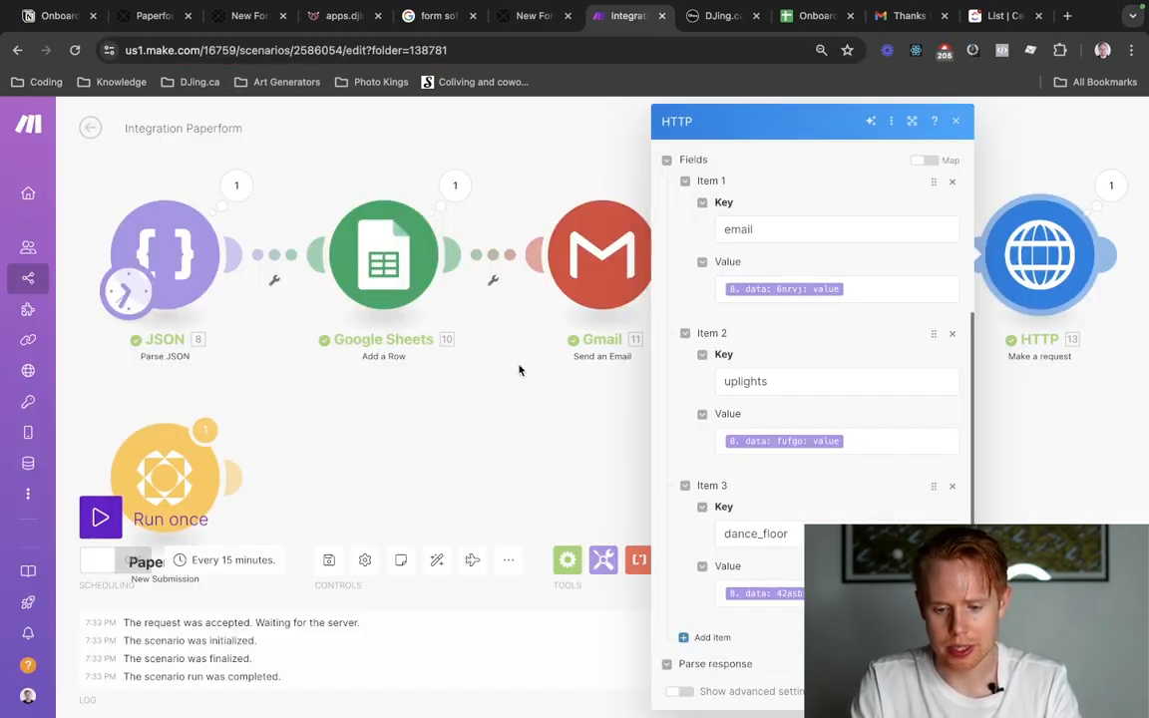
key("ctrl+Tab")
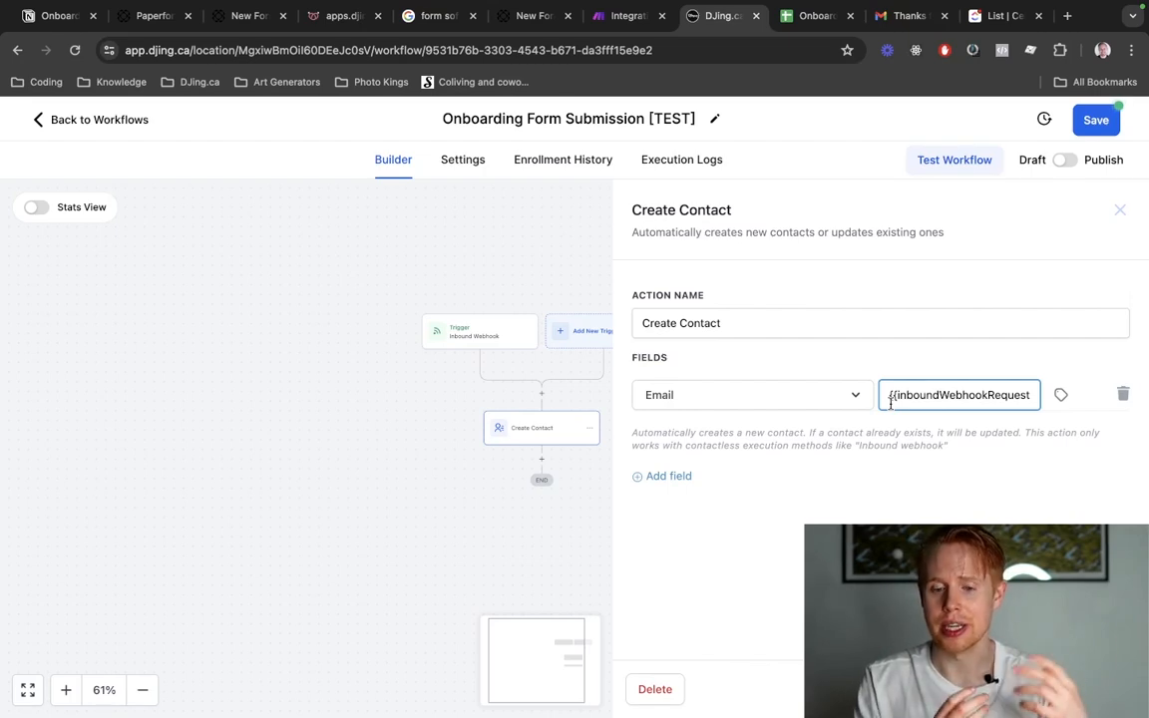
left_click(656, 485)
left_click(718, 449)
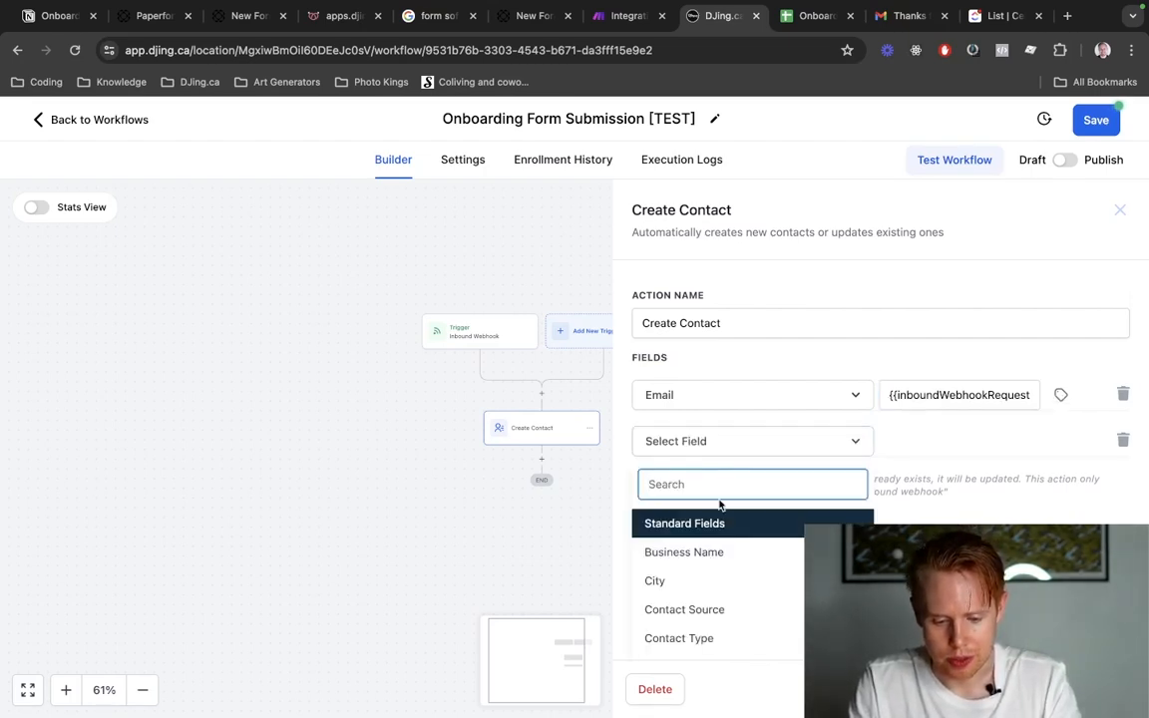
left_click(1122, 440)
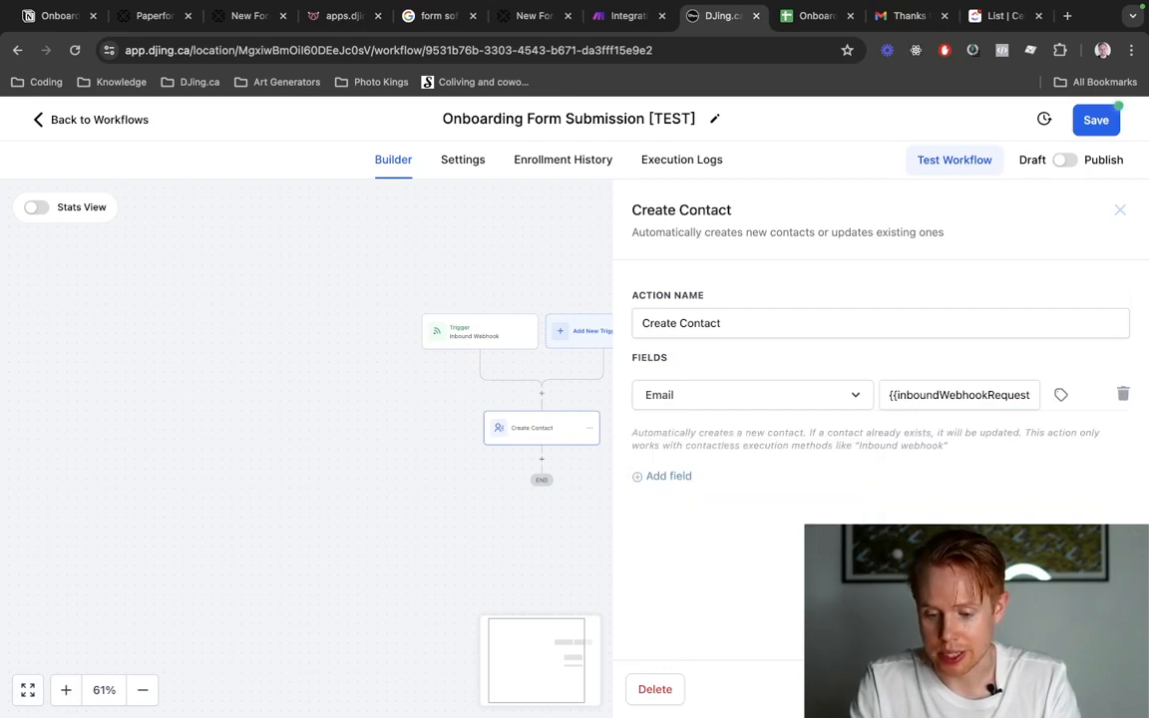
Close the Create Contact settings and insert an Add Contact Tag action directly below it in the workflow.
left_click(607, 484)
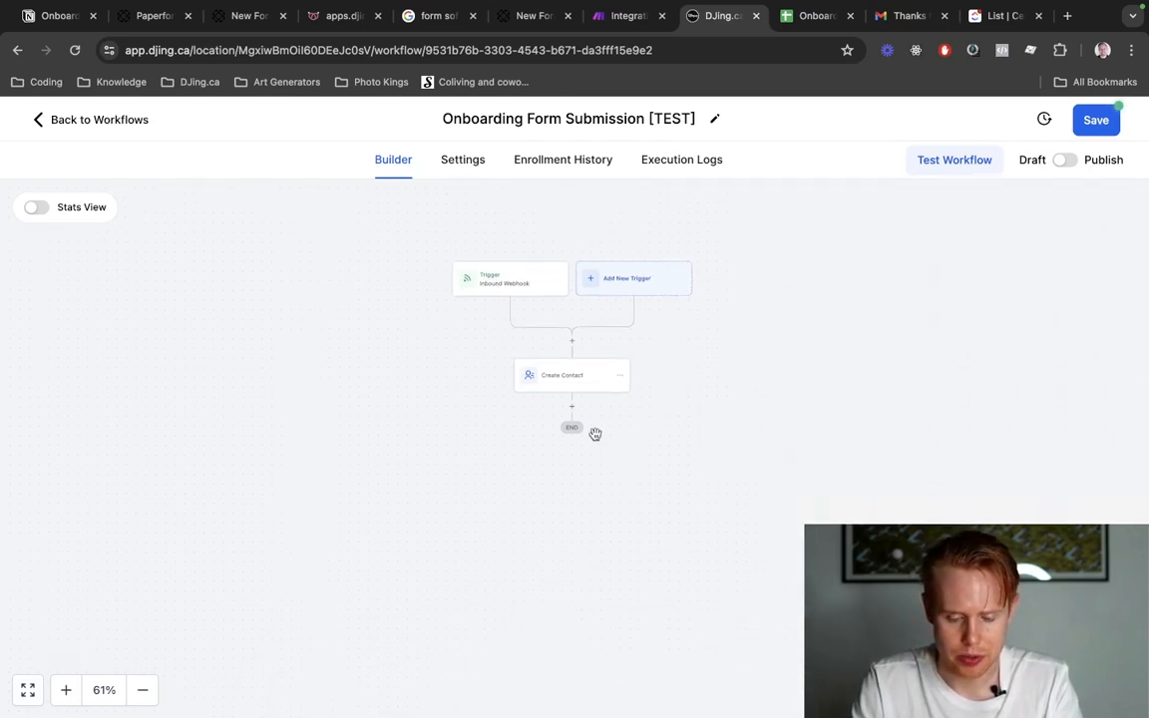
scroll(595, 434, "up", 5)
left_click(538, 368)
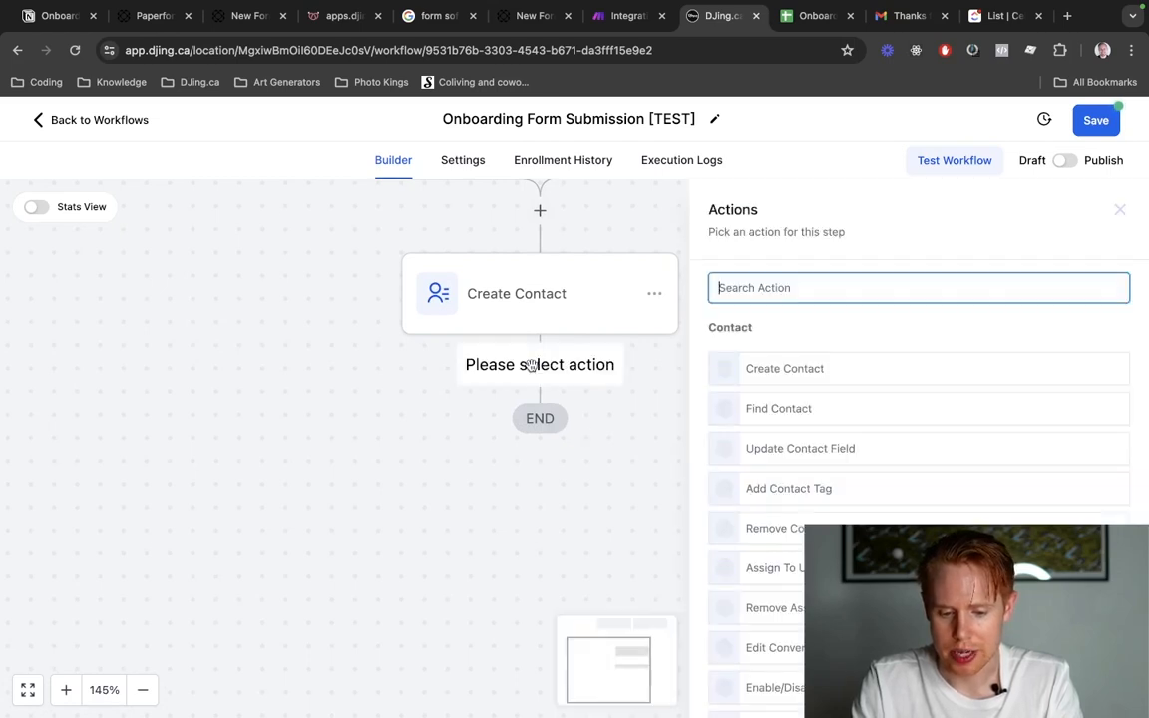
scroll(853, 386, "down", 8)
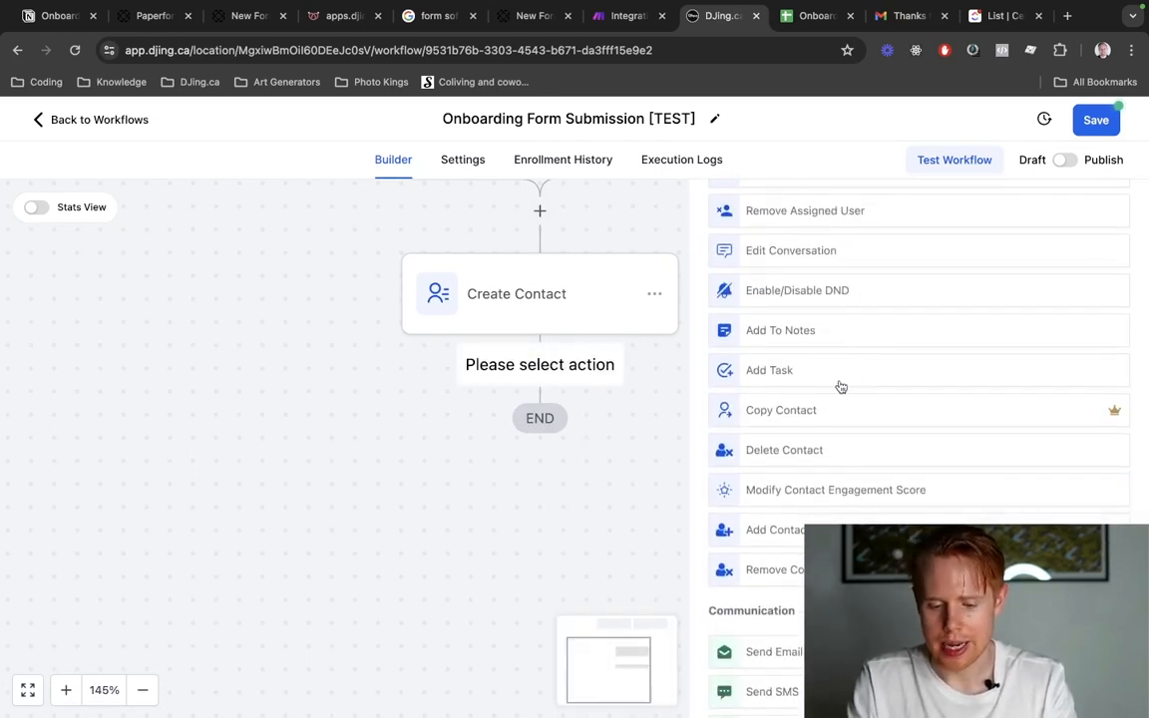
scroll(839, 384, "up", 8)
left_click(800, 415)
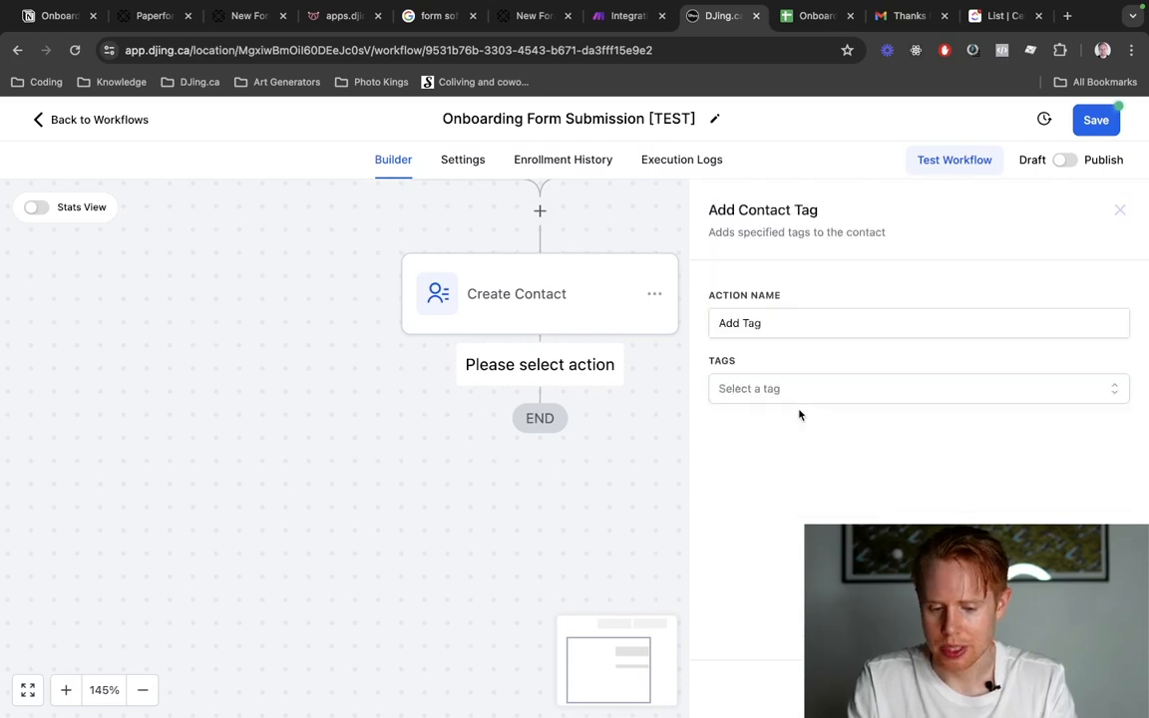
Search the tags for "form submitted" and assign the "planning form submitted" tag to the Add Tag action.
left_click(786, 391)
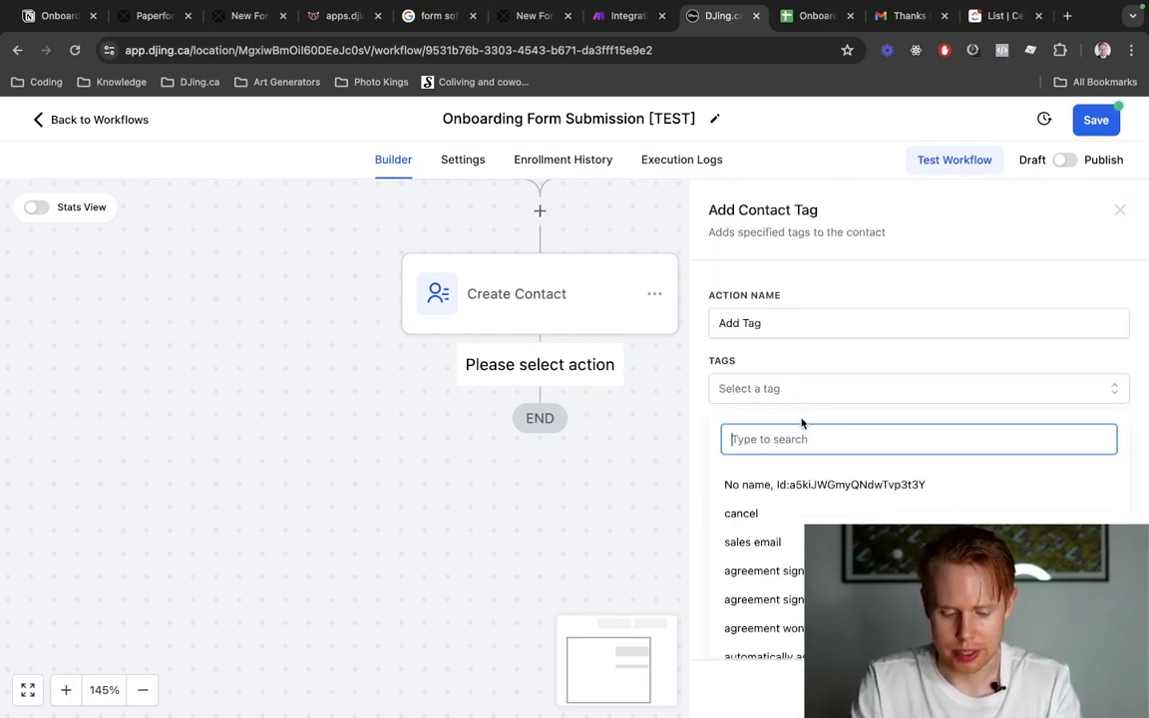
type("form submi")
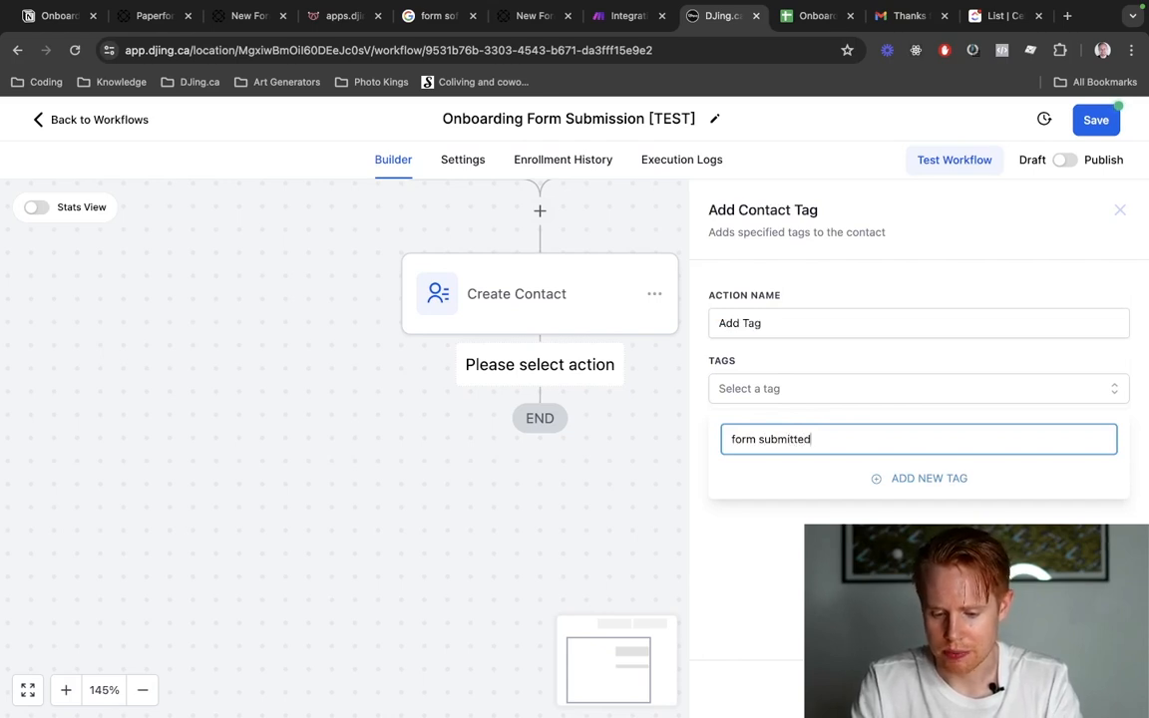
type("tted")
left_click(787, 492)
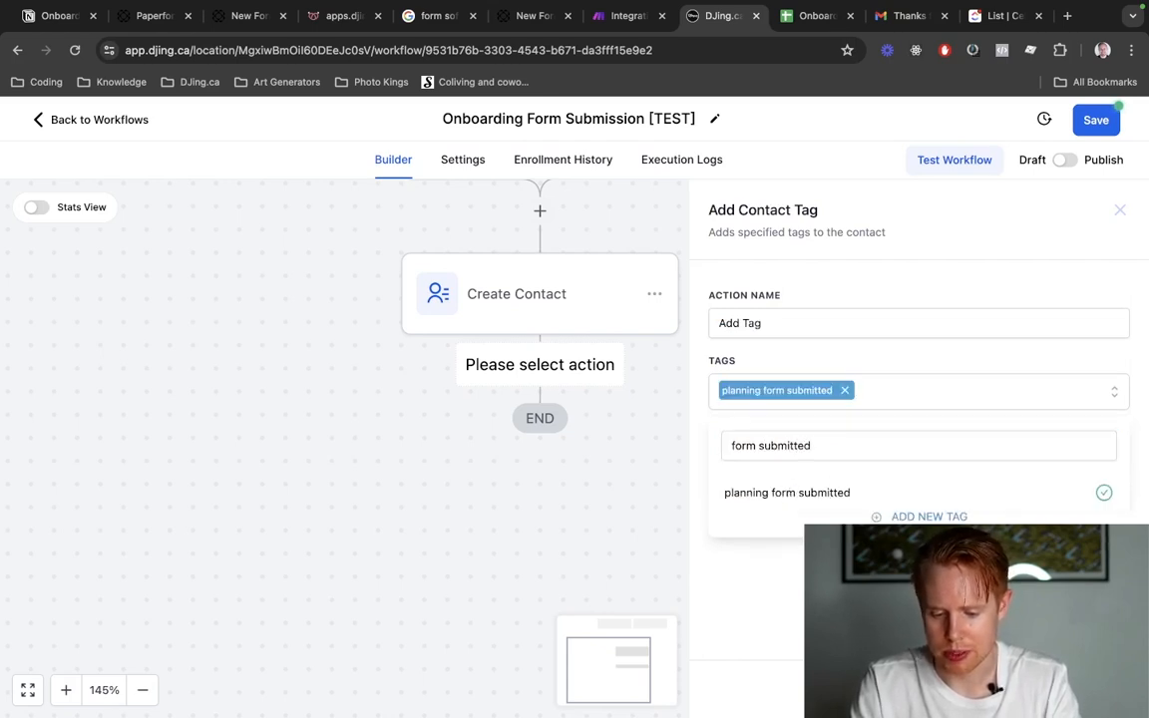
left_click(669, 396)
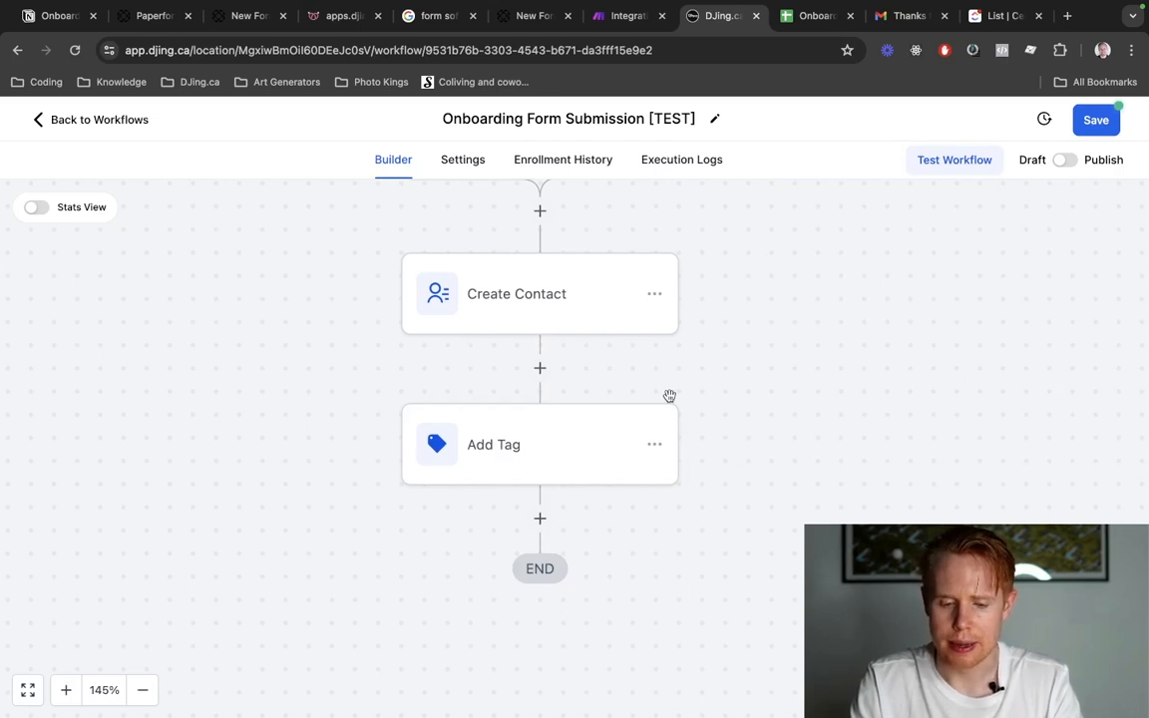
Switch to the Make scenario, close the HTTP module settings and review the full chain of modules.
key("ctrl+shift+Tab")
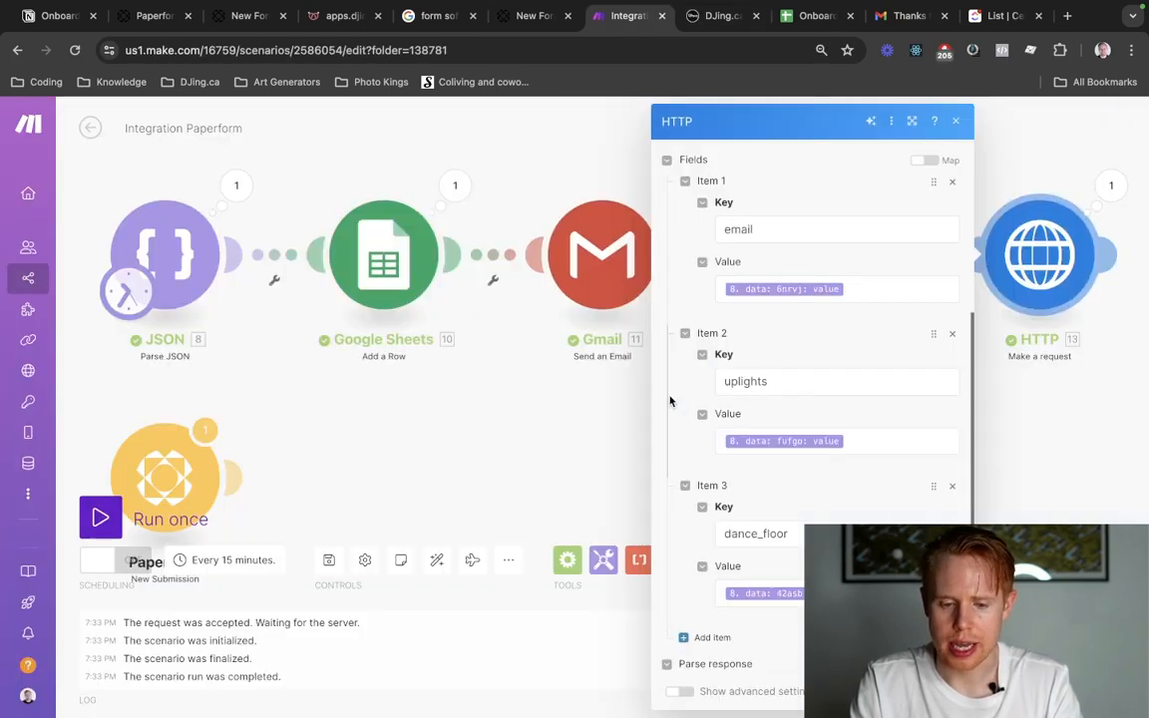
left_click(390, 362)
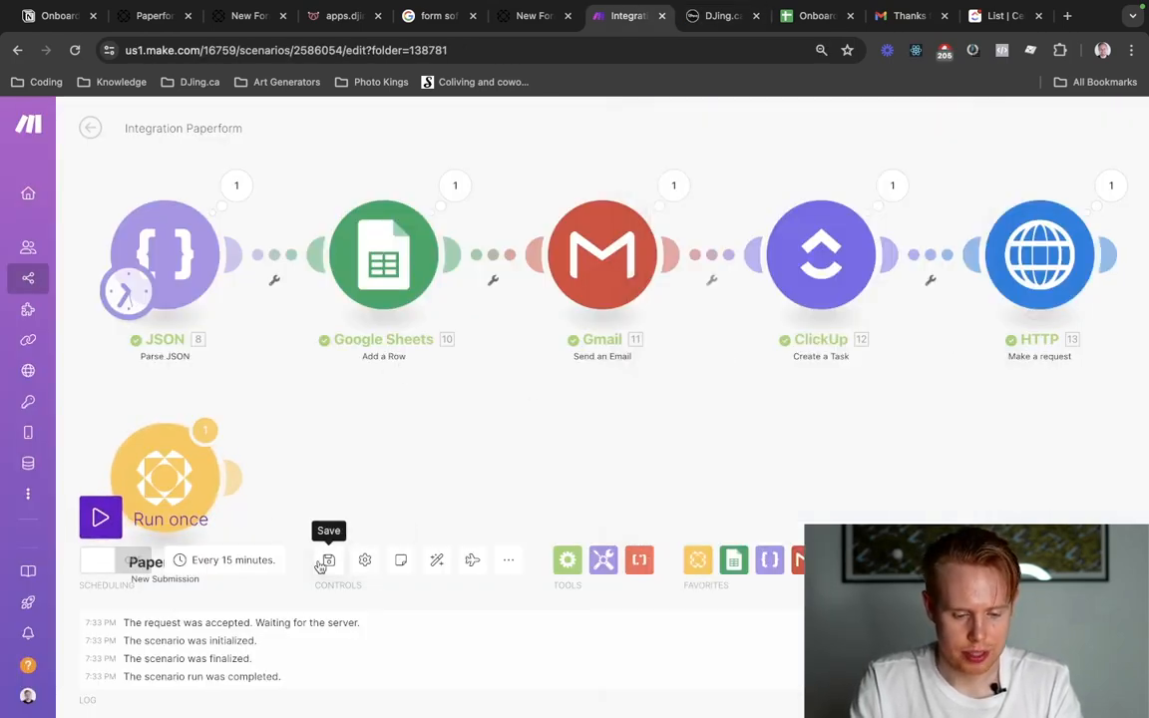
scroll(507, 441, "down", 5)
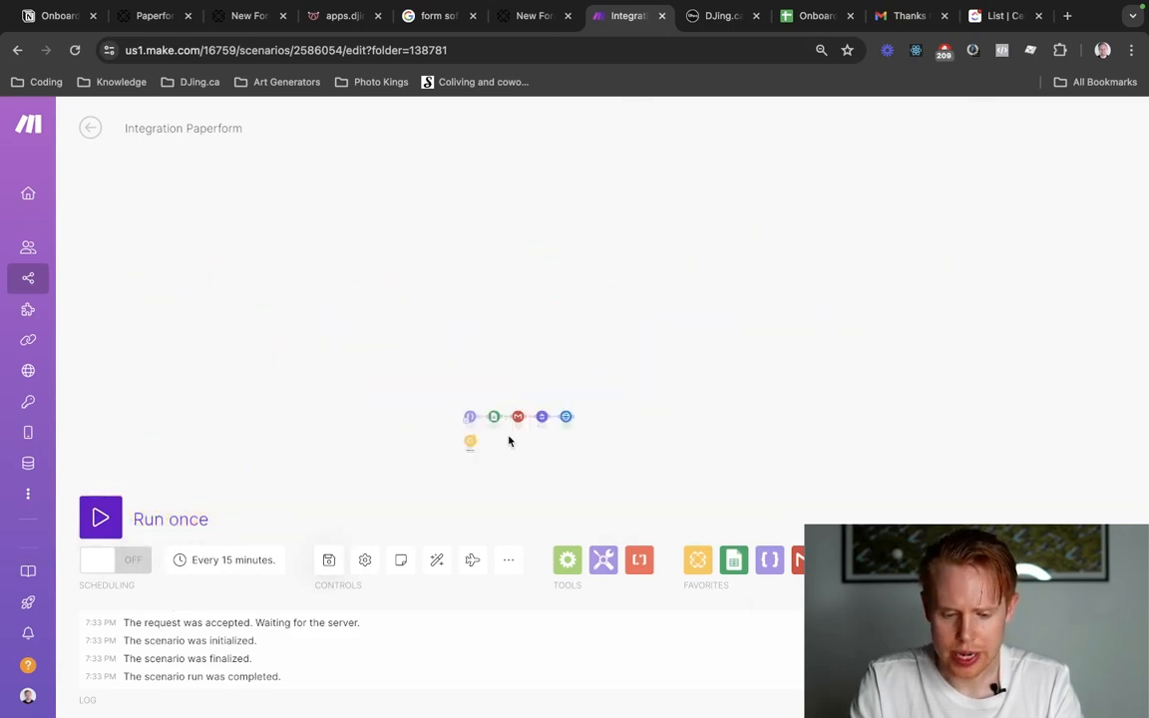
scroll(508, 441, "up", 6)
scroll(508, 441, "down", 5)
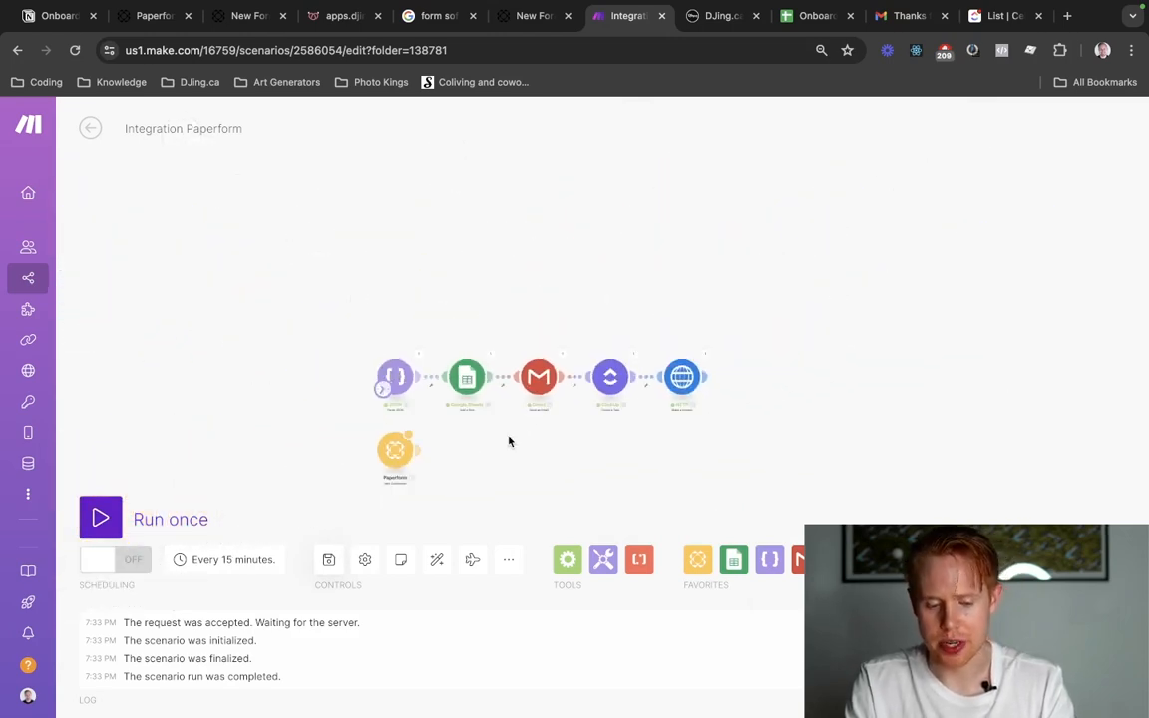
scroll(508, 441, "up", 5)
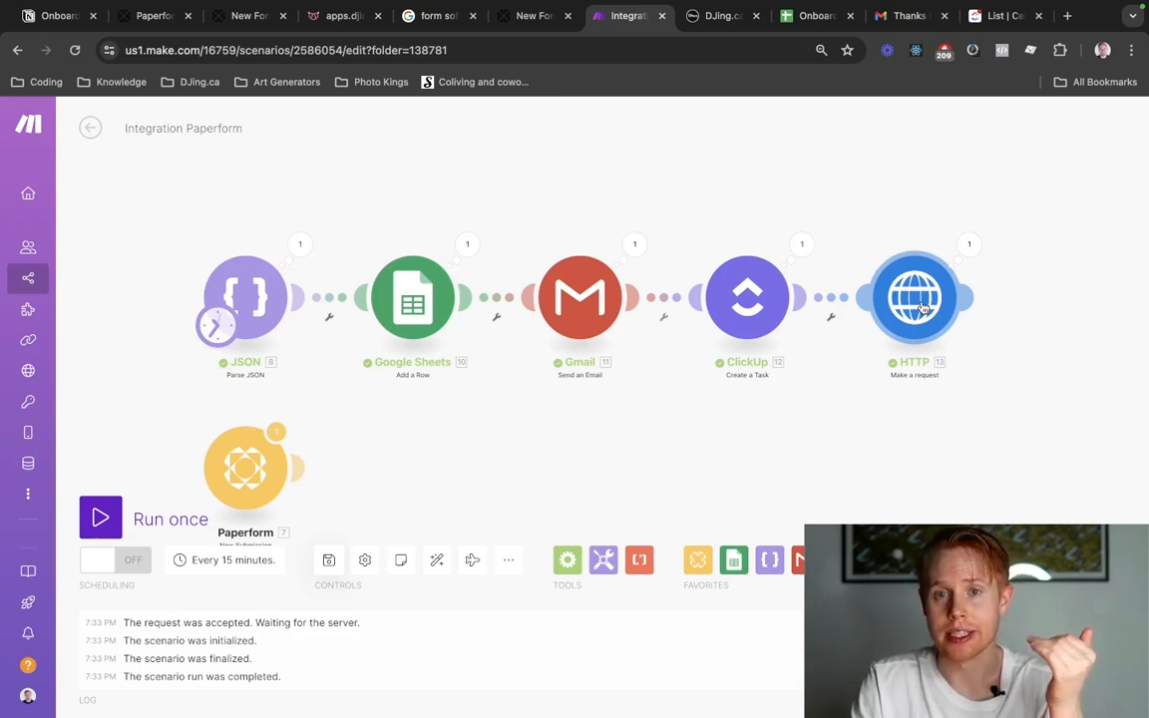
Switch to the Paperform page and highlight the email parameter's value and the full address in its prefilled URL.
left_click(526, 17)
left_click(456, 54)
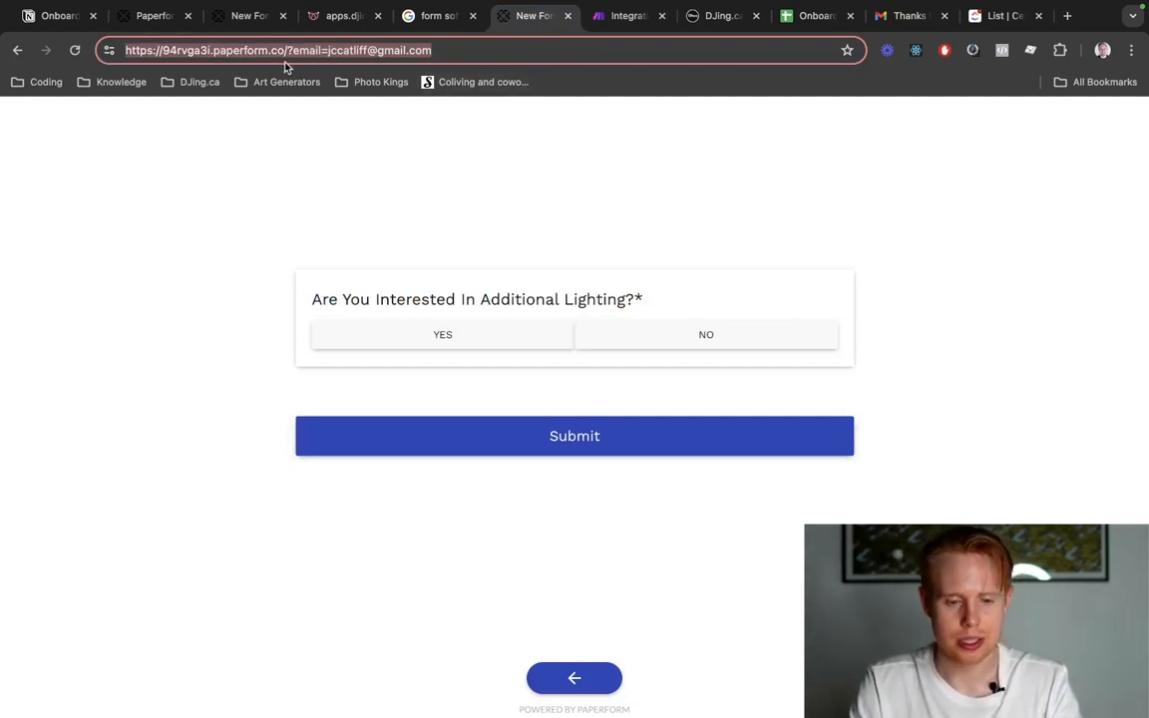
left_click(328, 50)
key("shift+super+Right")
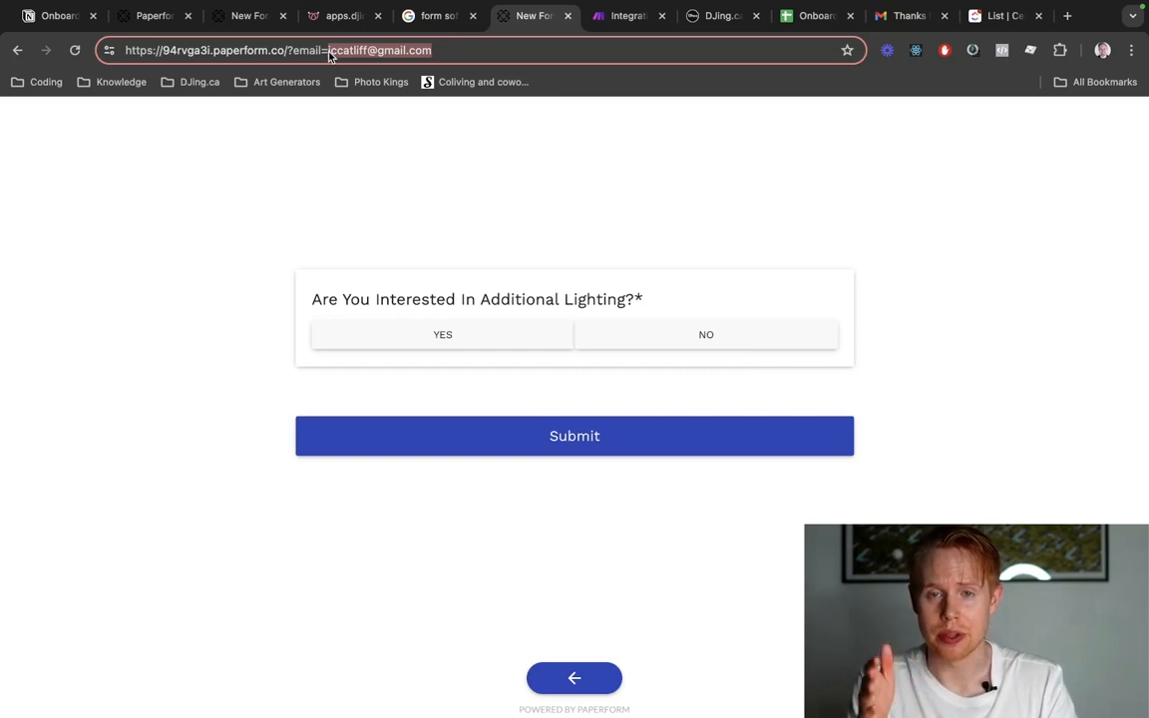
key("super+a")
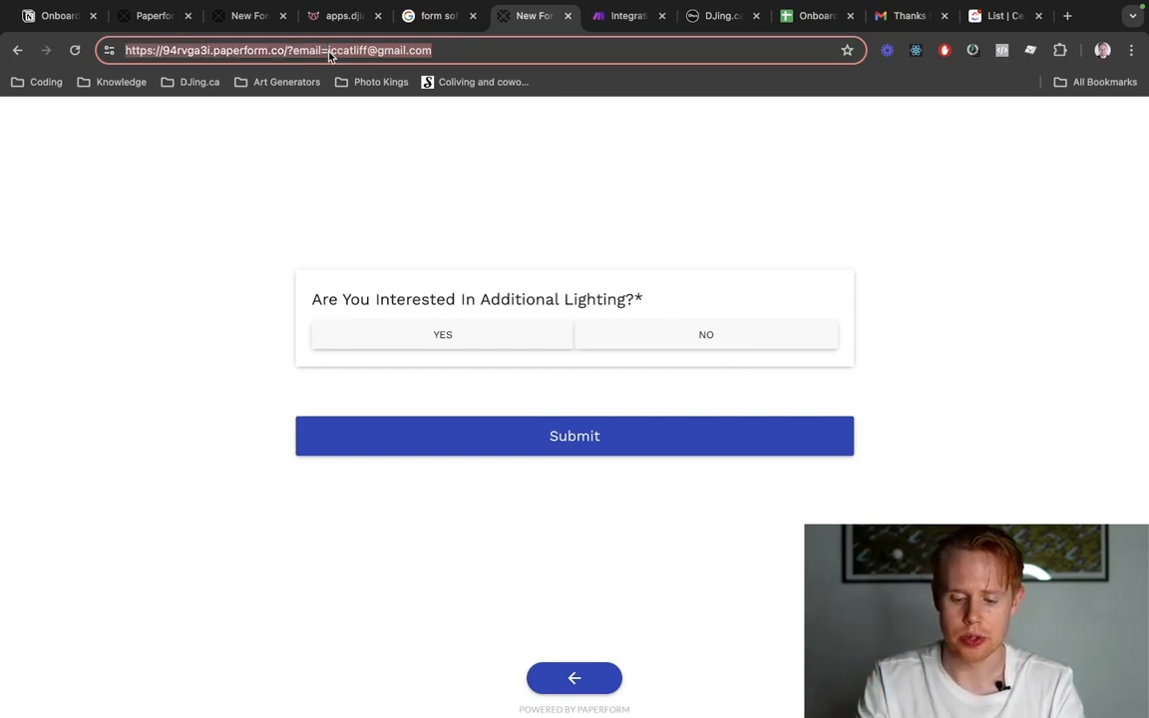
Switch to the DJing.ca workflow builder, save the Onboarding Form Submission [TEST] workflow and return to the workflow list.
key("ctrl+Tab")
key("ctrl+Tab")
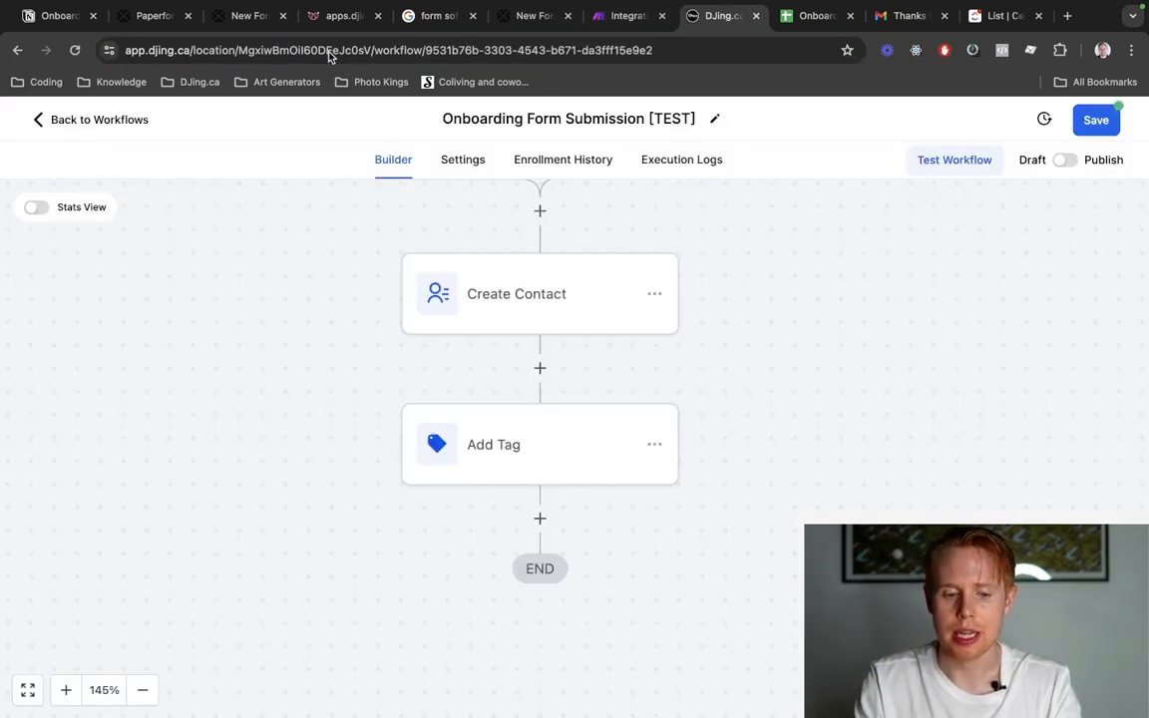
left_click(1096, 120)
left_click(140, 119)
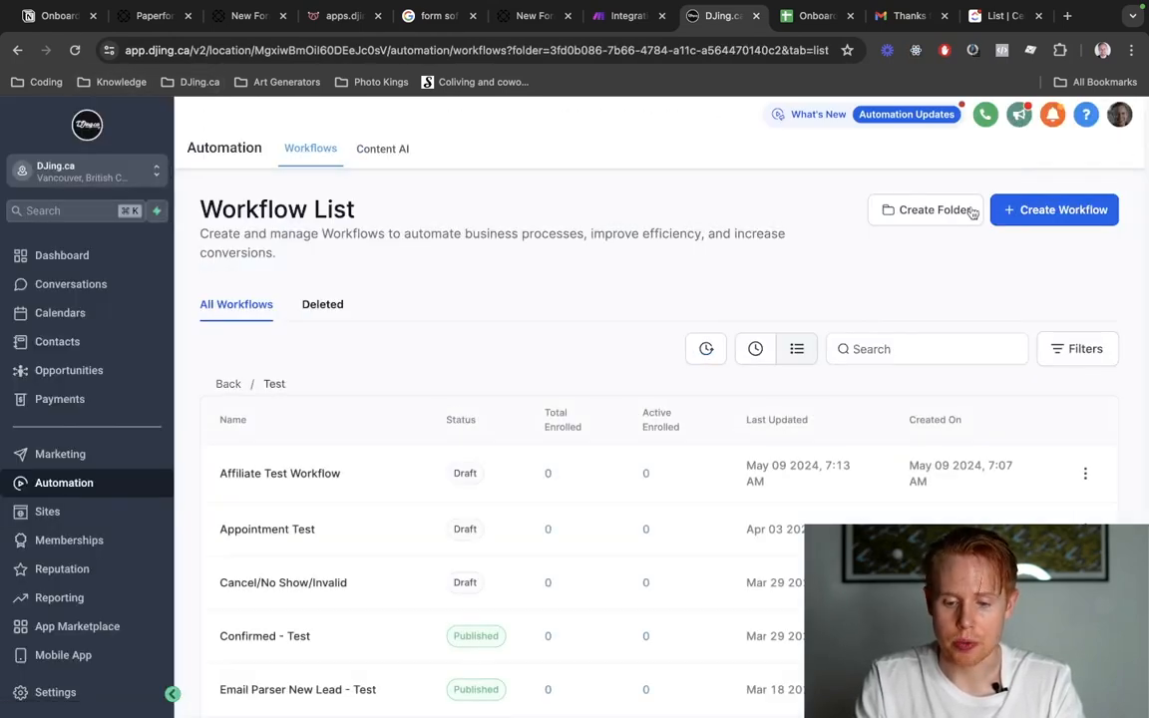
Create a new workflow in the Test folder and name it "Send Onboarding Form [TEST]".
left_click(1008, 211)
left_click(1025, 274)
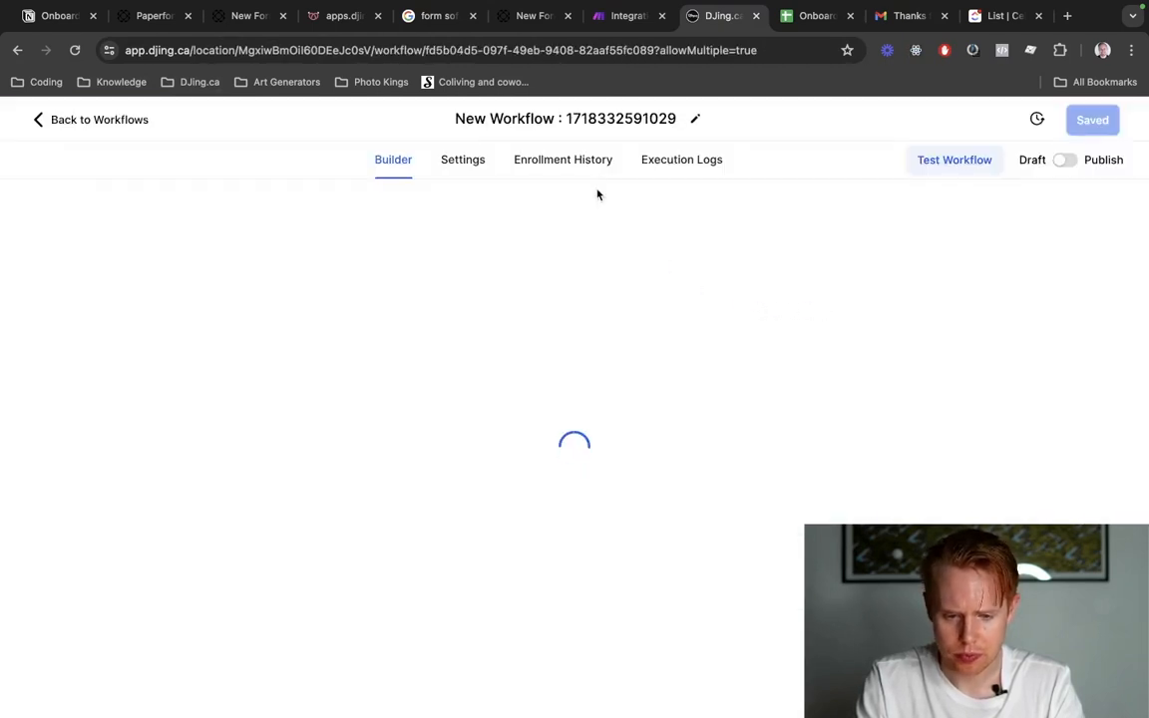
left_click(588, 118)
type("Send")
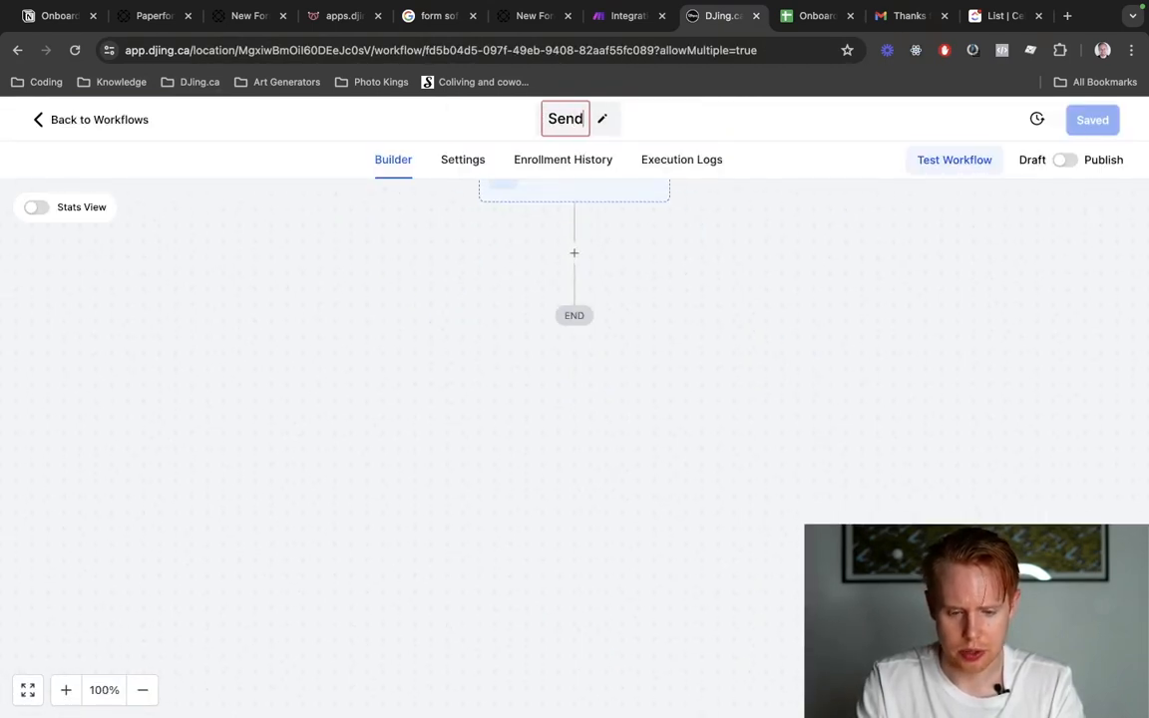
type(" Onboar")
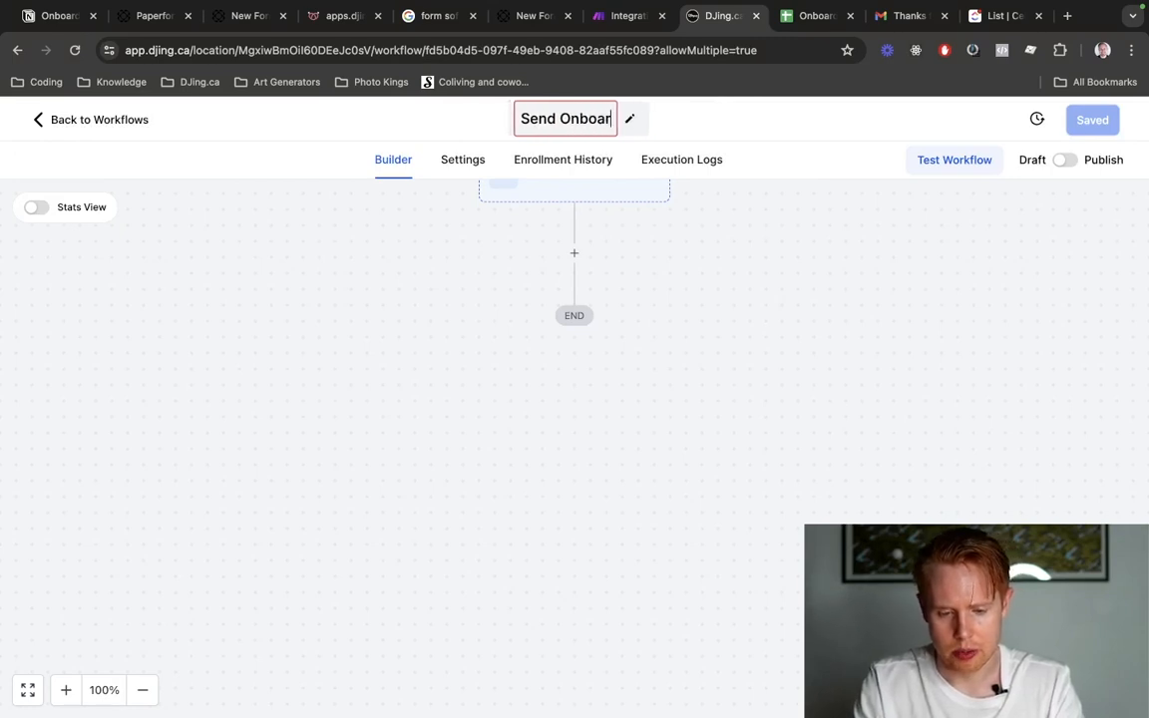
type("ding Form [T")
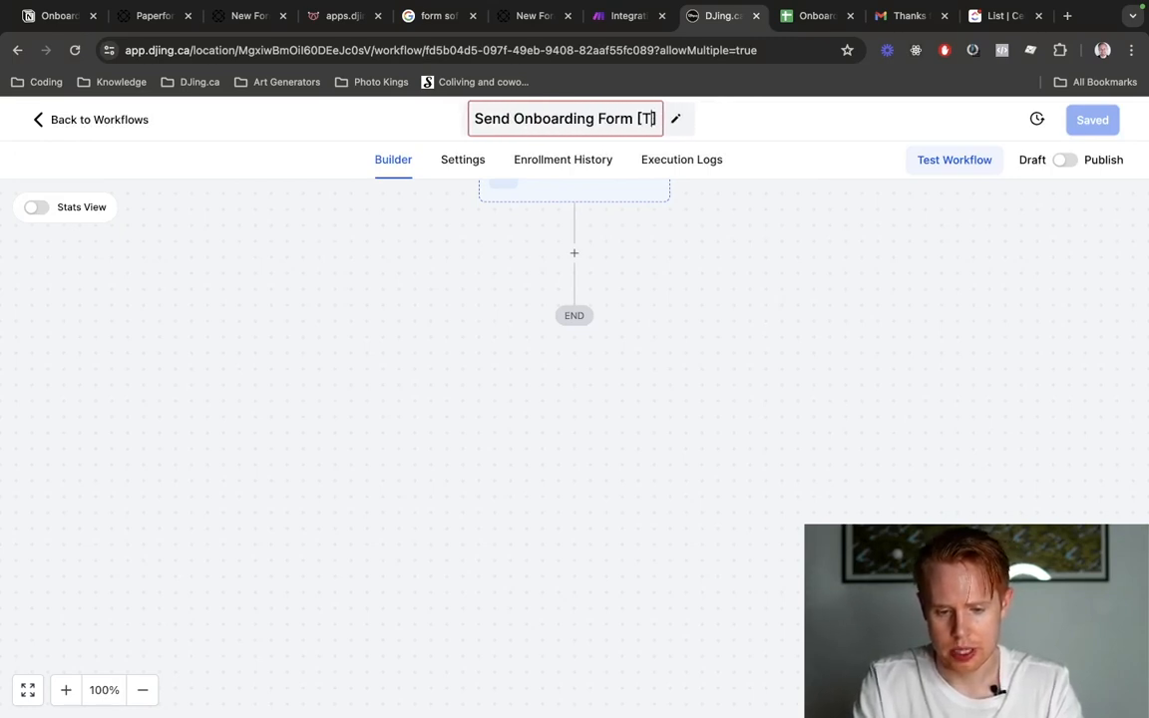
type("EST]")
key("Return")
Set Payment Received from the Payments triggers as the workflow's trigger and add a blank filter row to it.
scroll(609, 253, "down", 1)
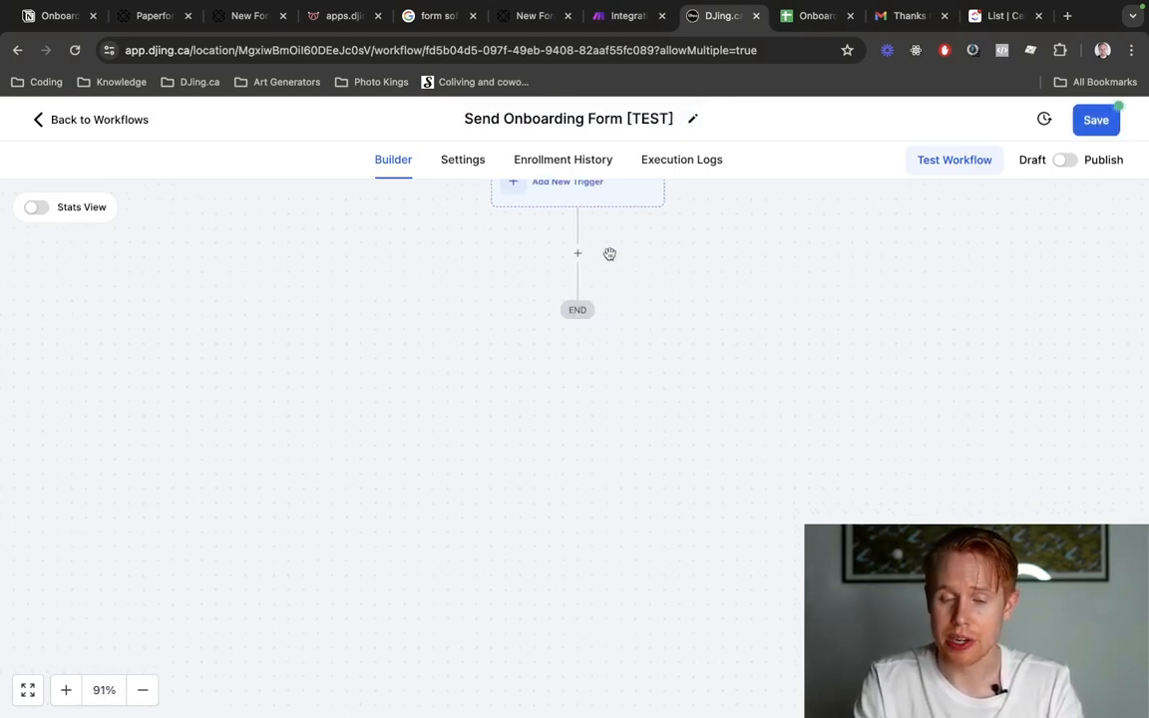
left_click_drag(610, 254, 609, 326)
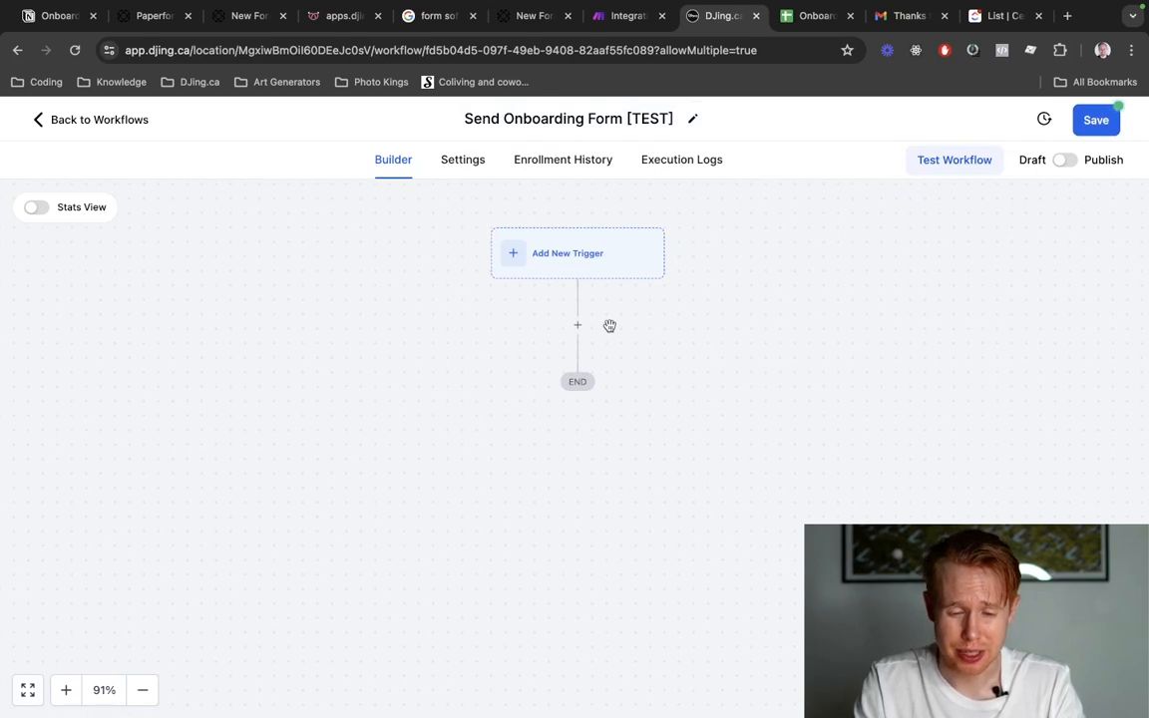
left_click(577, 264)
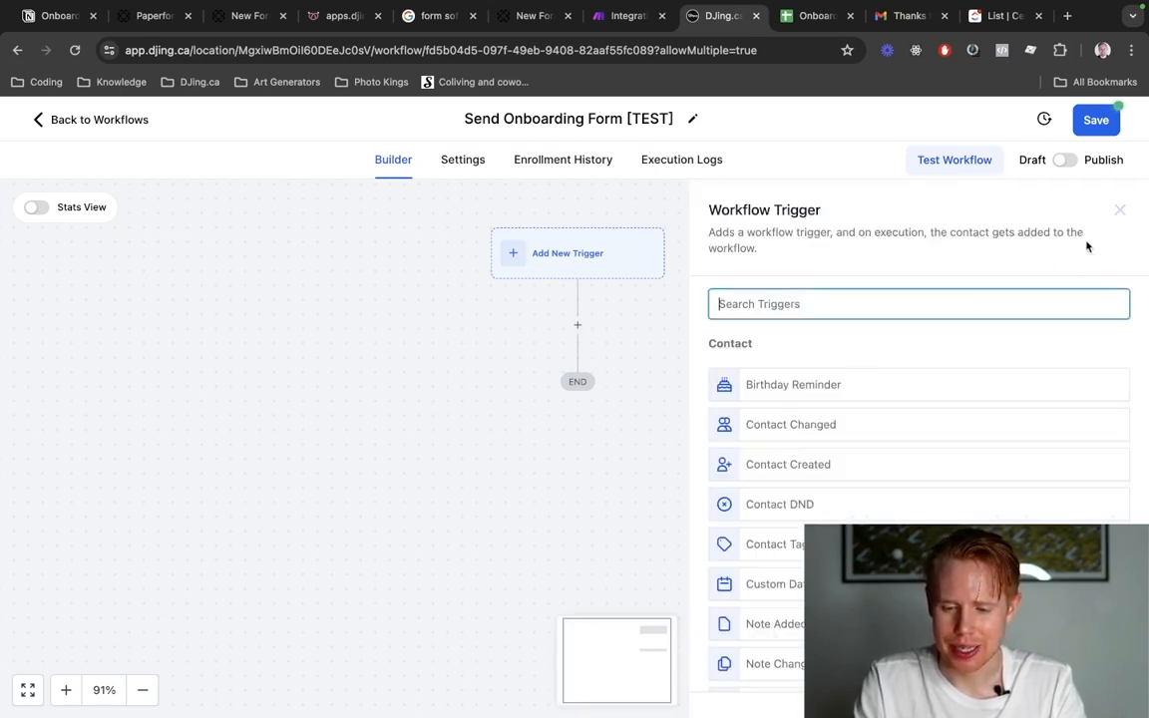
scroll(864, 492, "down", 3)
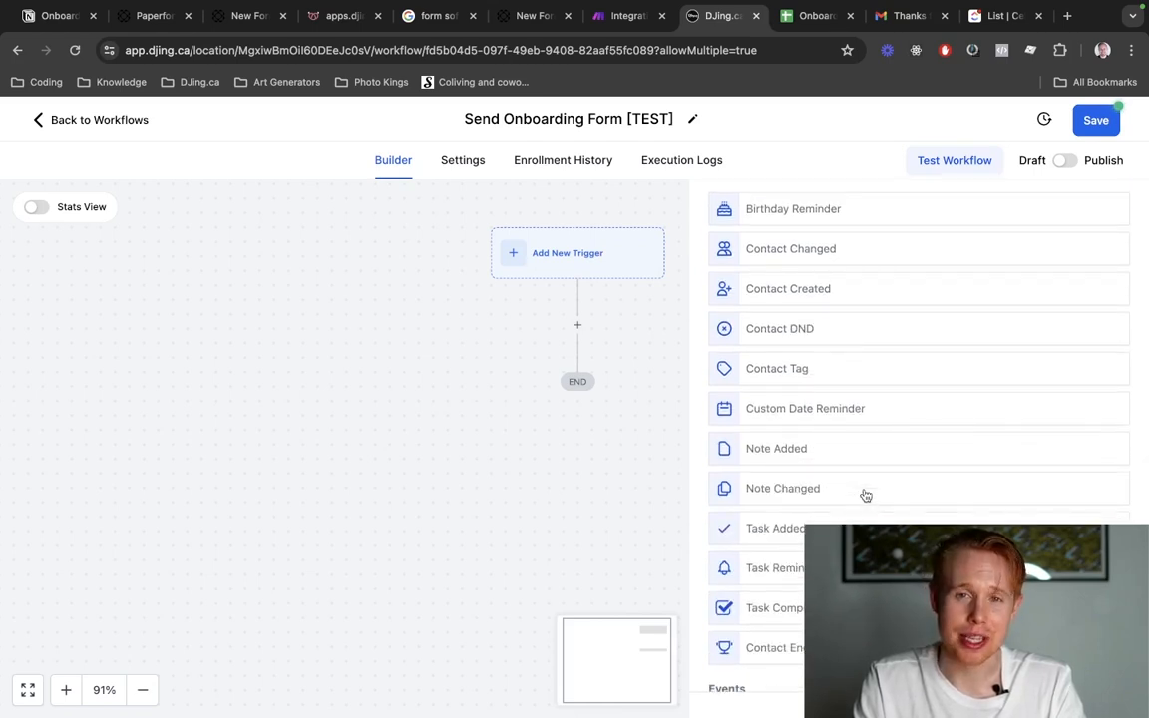
scroll(866, 496, "down", 10)
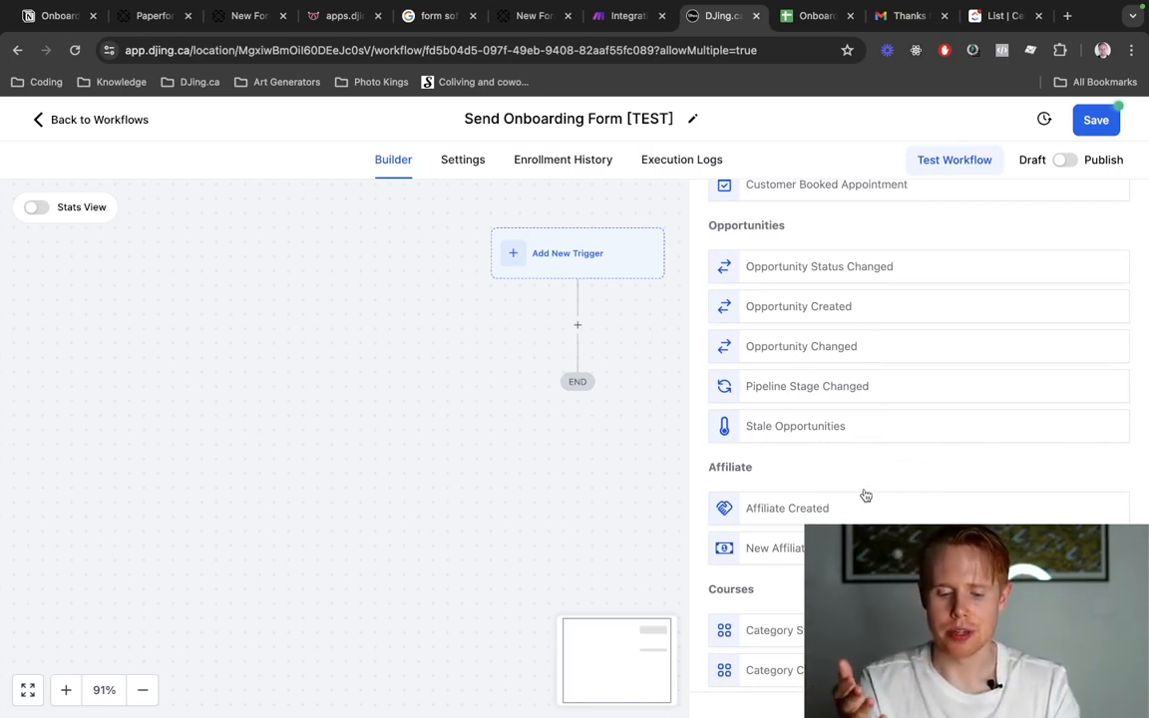
scroll(866, 496, "down", 8)
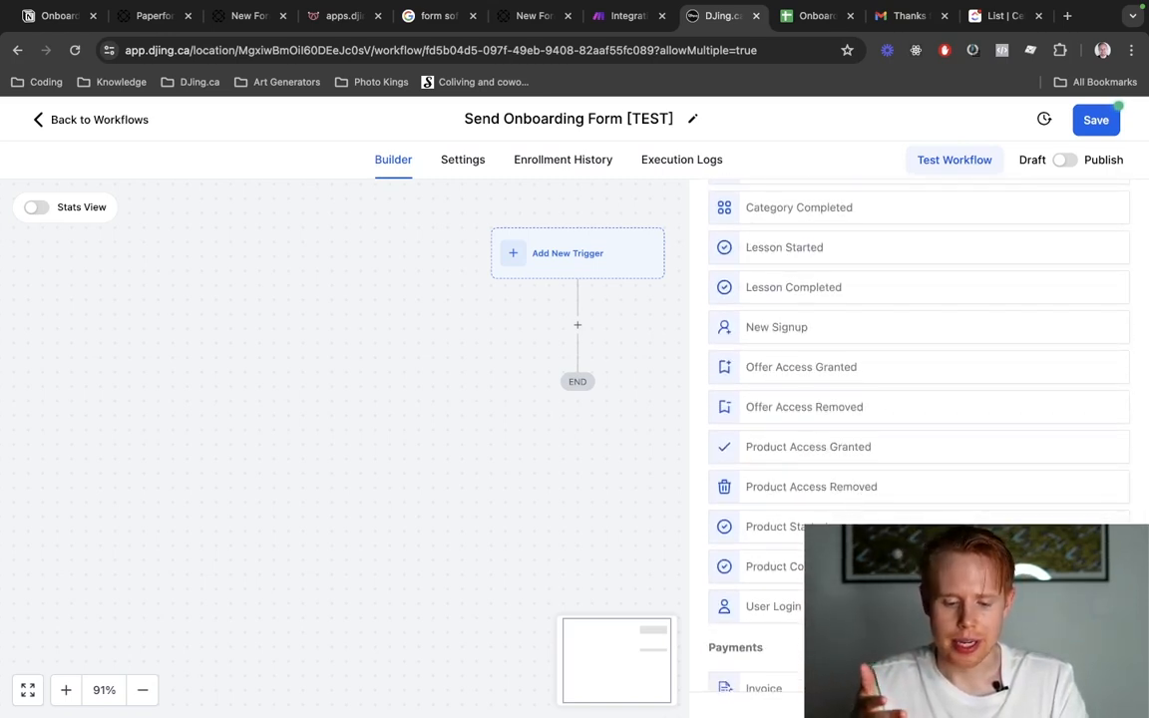
scroll(866, 496, "down", 8)
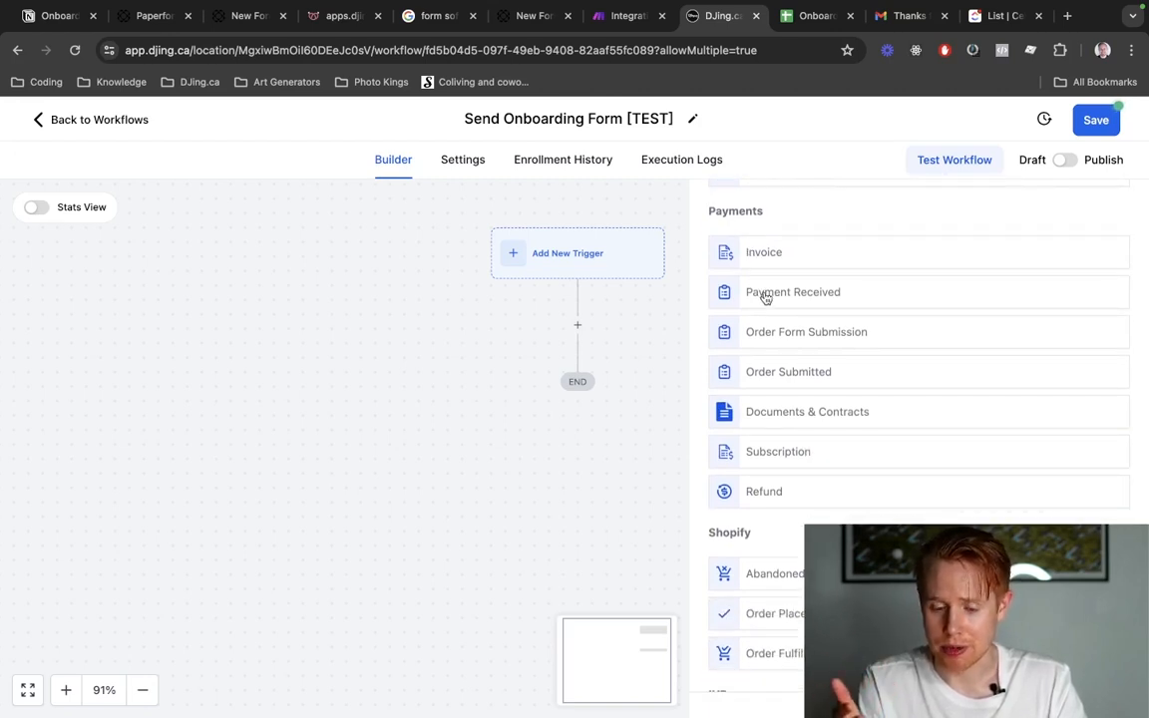
left_click(765, 295)
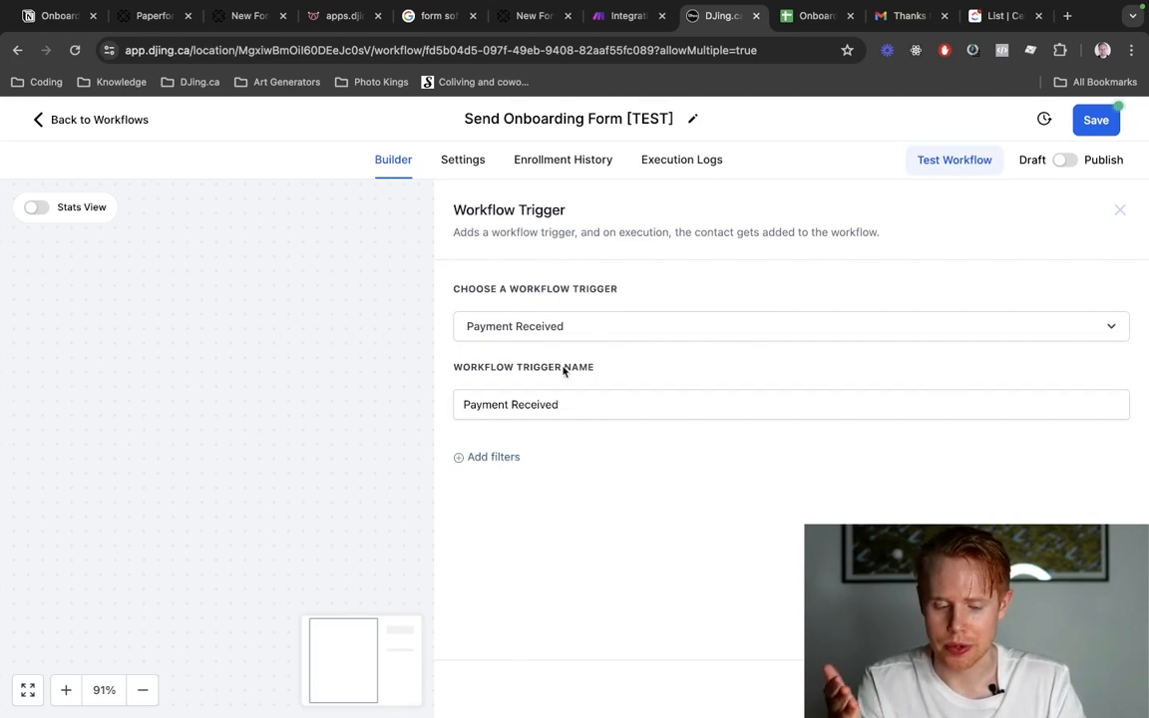
left_click(492, 459)
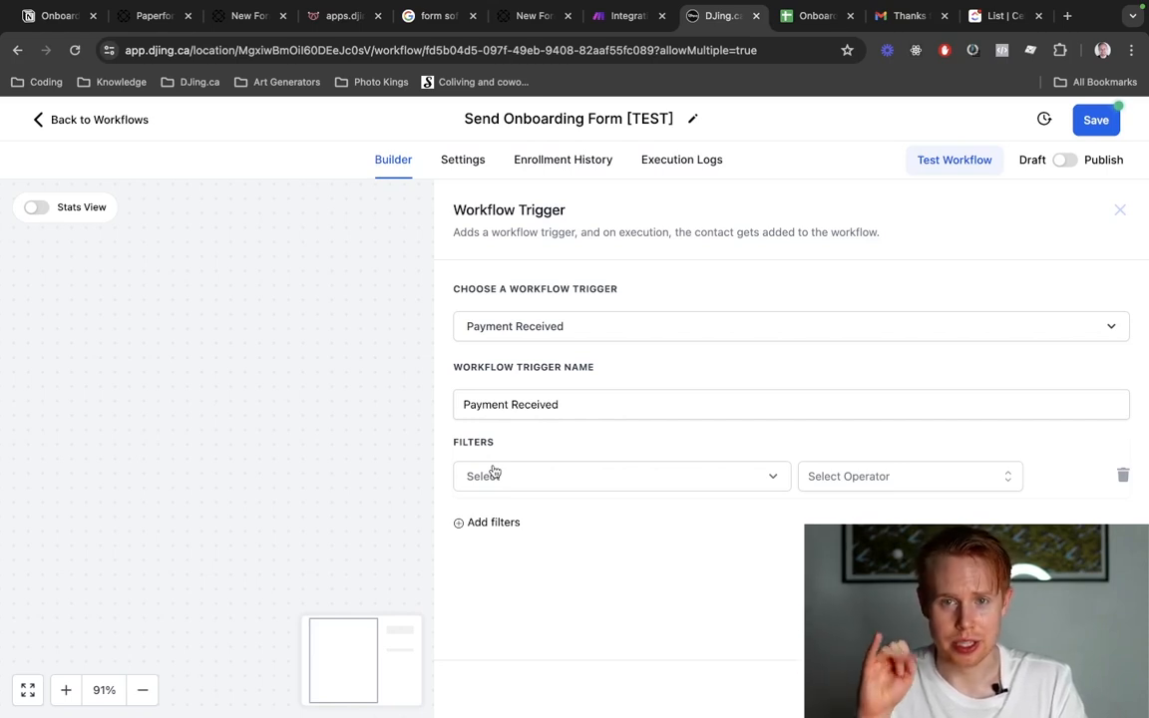
Open pandadoc.com in a new browser tab, examine its proposal, document-sharing and e-signature features, and close the site.
key("ctrl+t")
type("pa")
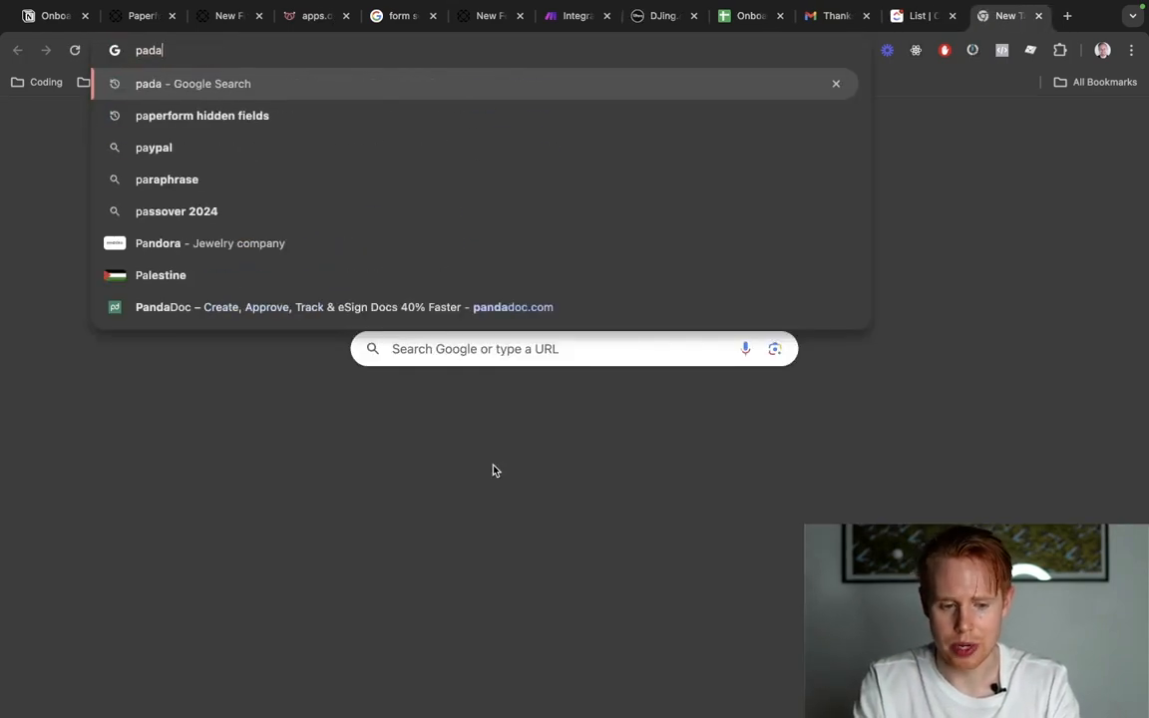
type("nda")
key("Return")
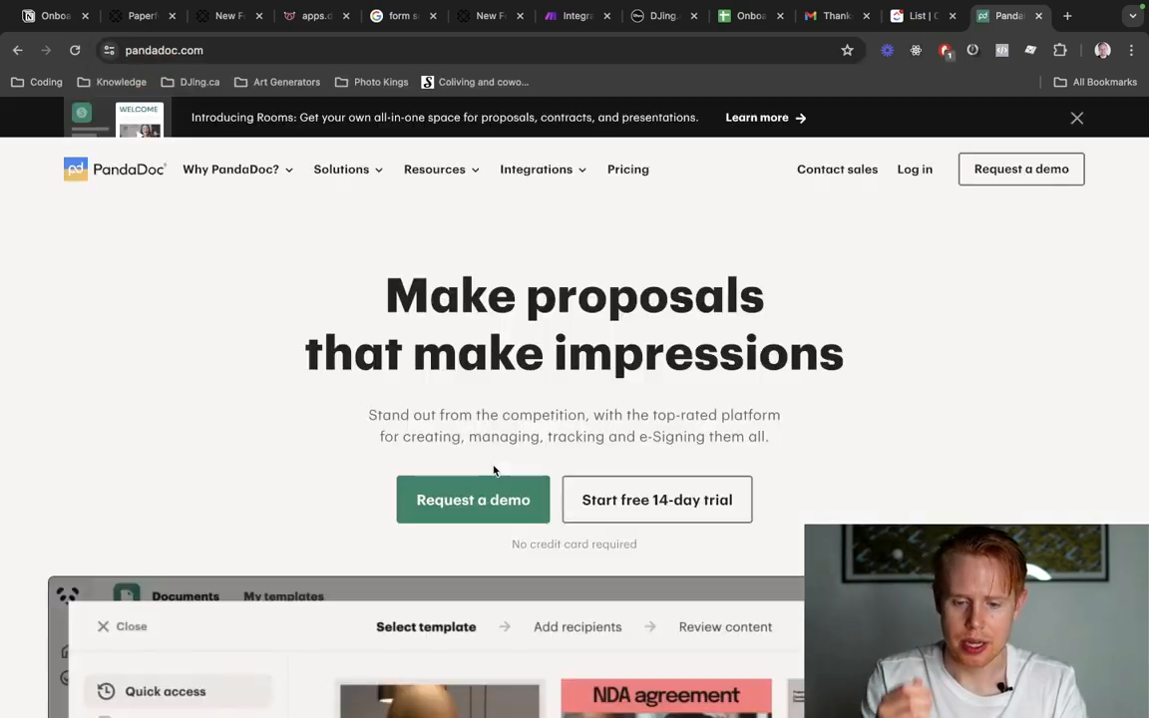
scroll(552, 439, "down", 7)
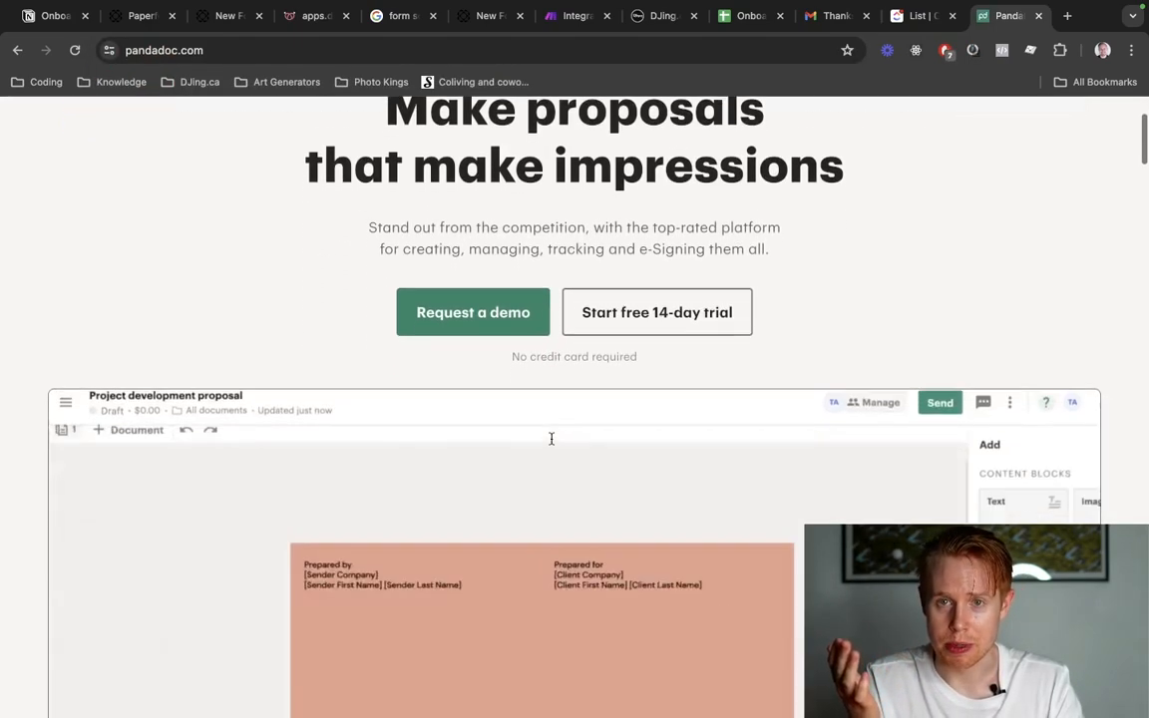
scroll(552, 444, "down", 5)
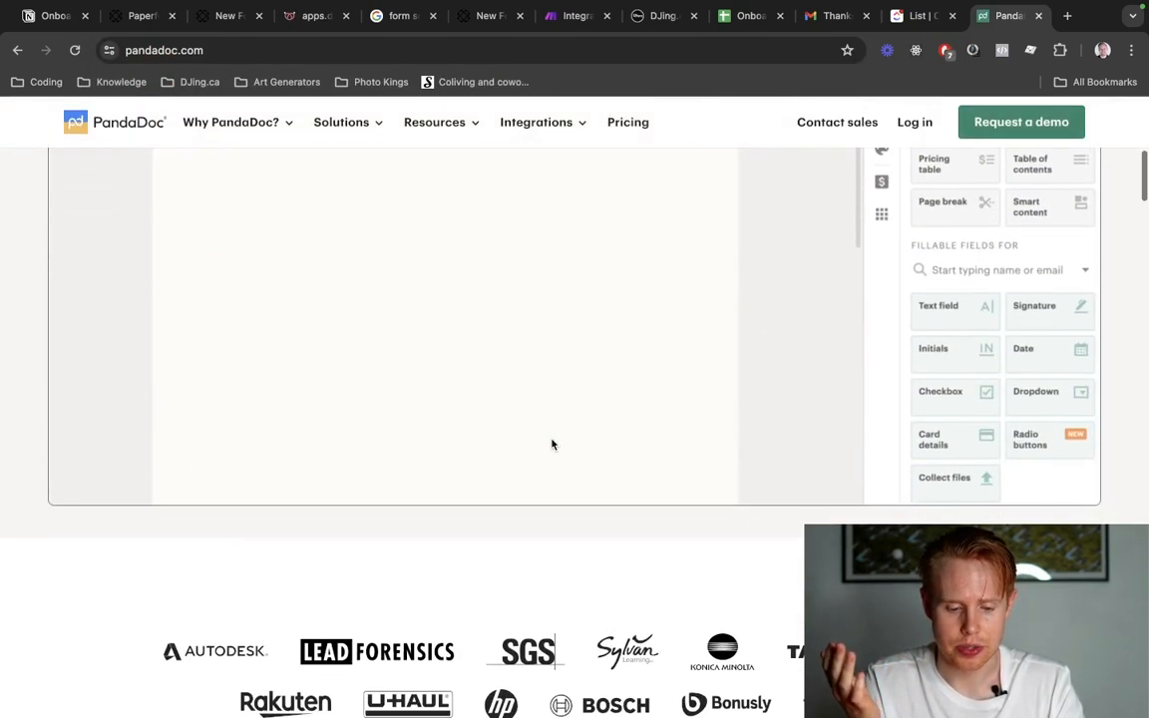
scroll(551, 444, "up", 12)
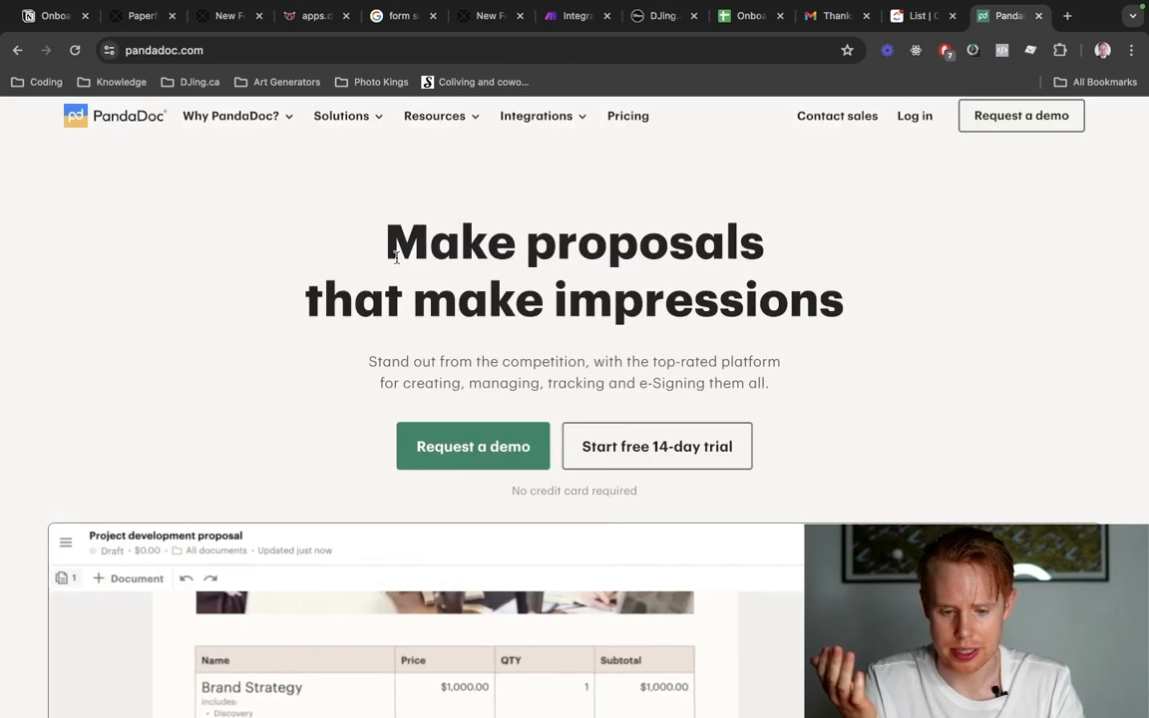
left_click_drag(389, 240, 865, 297)
scroll(890, 308, "down", 9)
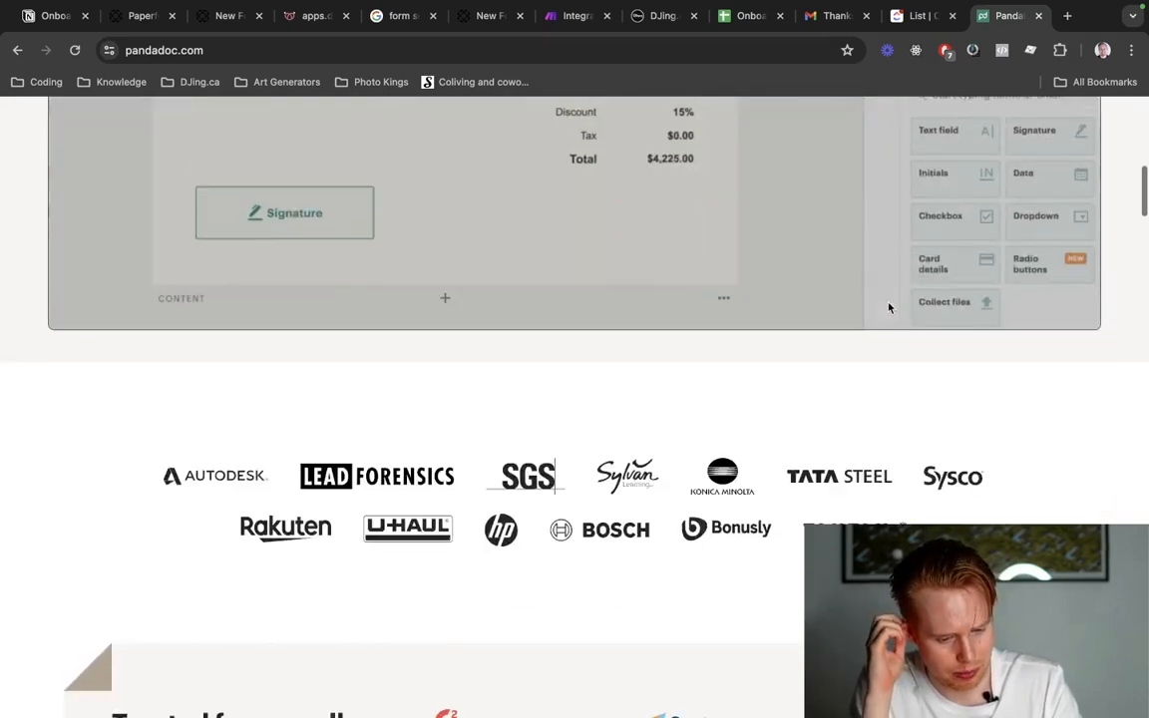
scroll(474, 385, "up", 2)
scroll(475, 385, "up", 4)
scroll(474, 385, "down", 5)
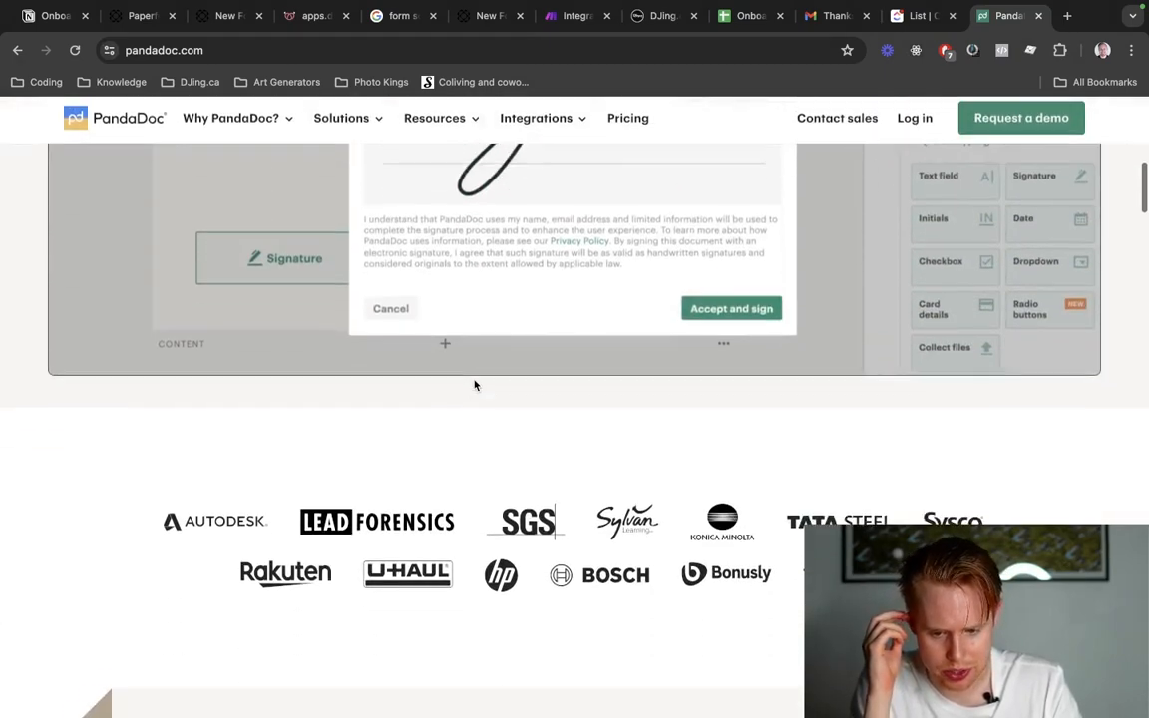
scroll(475, 385, "up", 2)
scroll(475, 385, "down", 10)
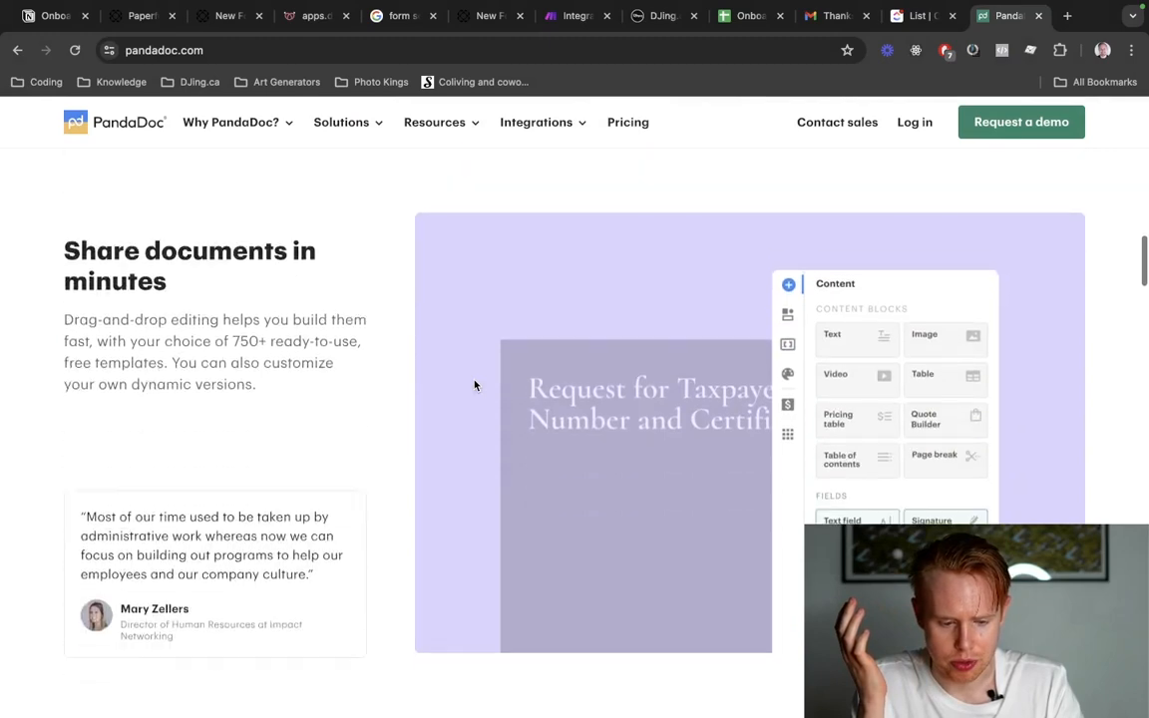
scroll(475, 385, "down", 5)
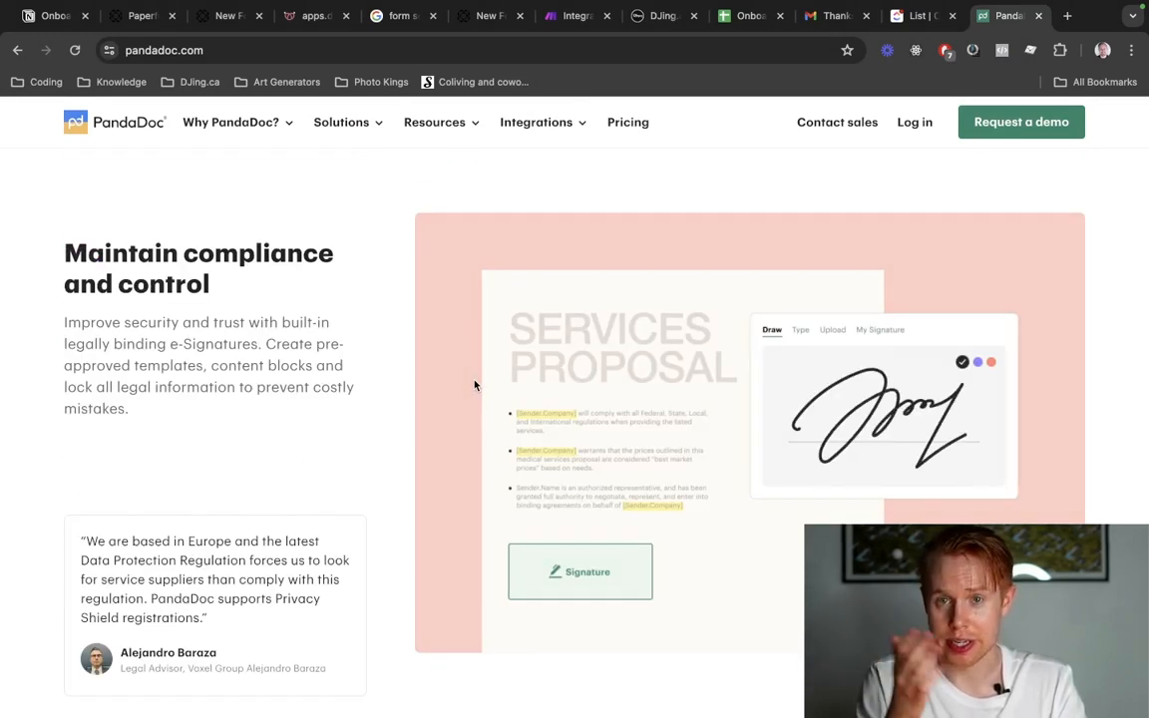
key("super+w")
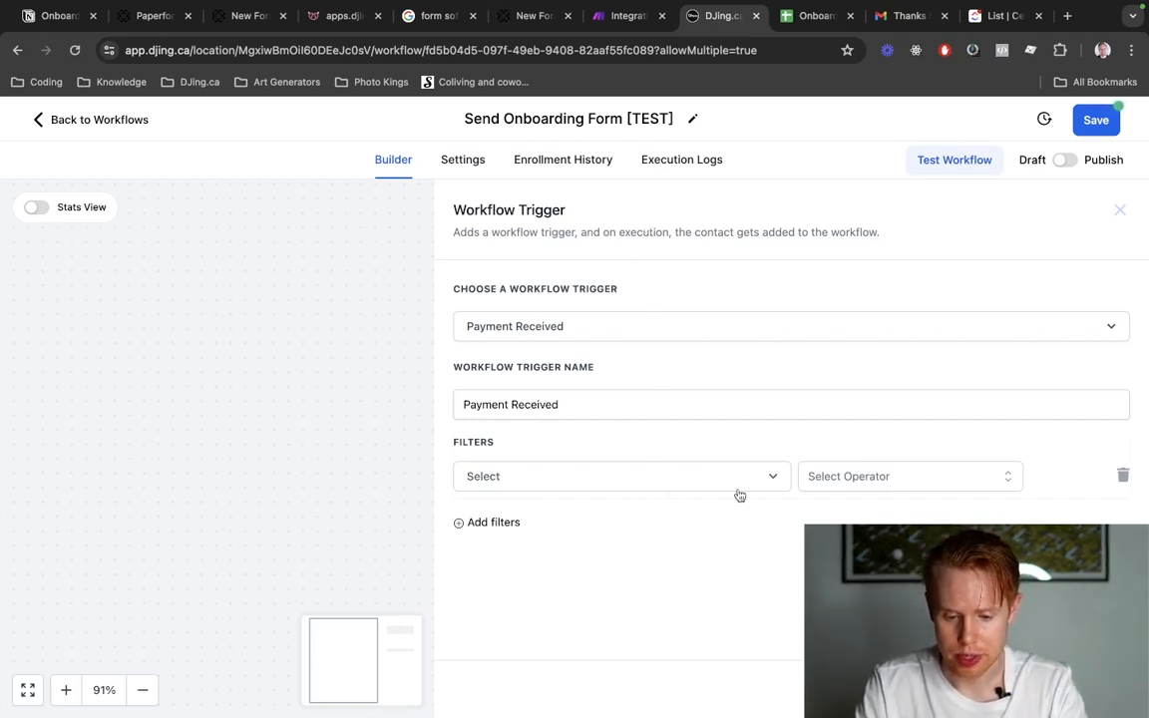
Remove the blank filter row from the Payment Received trigger and insert a Send Email action below it.
left_click(1123, 476)
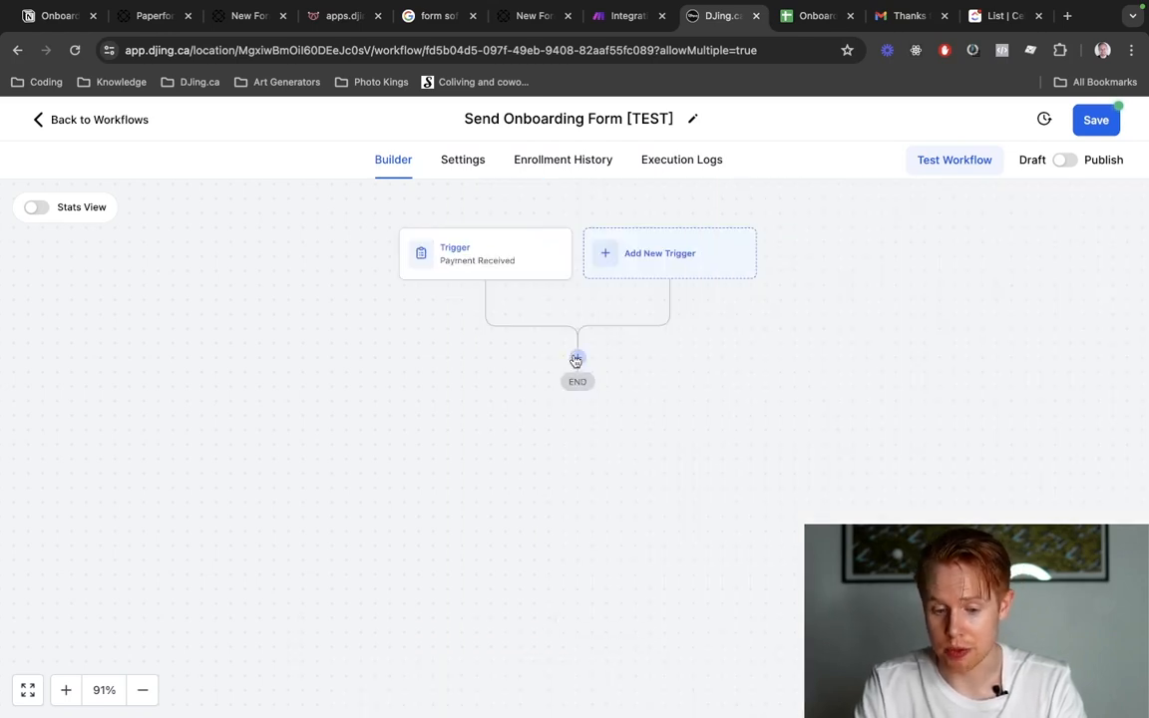
left_click(576, 360)
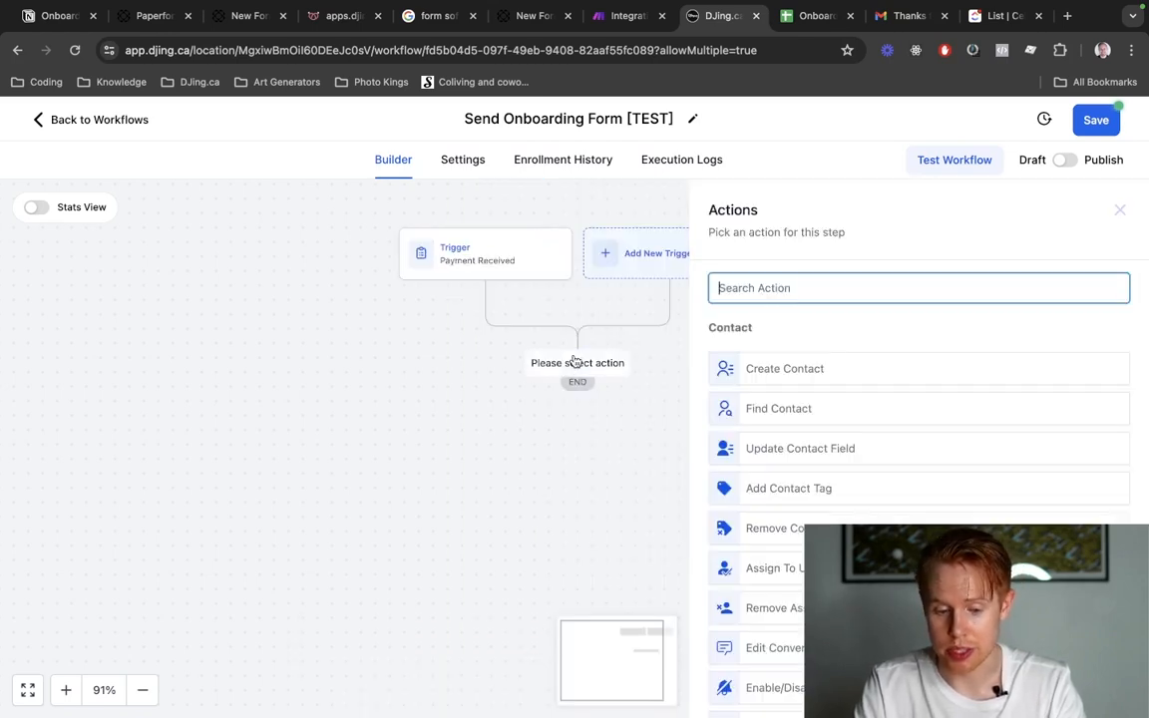
type("email")
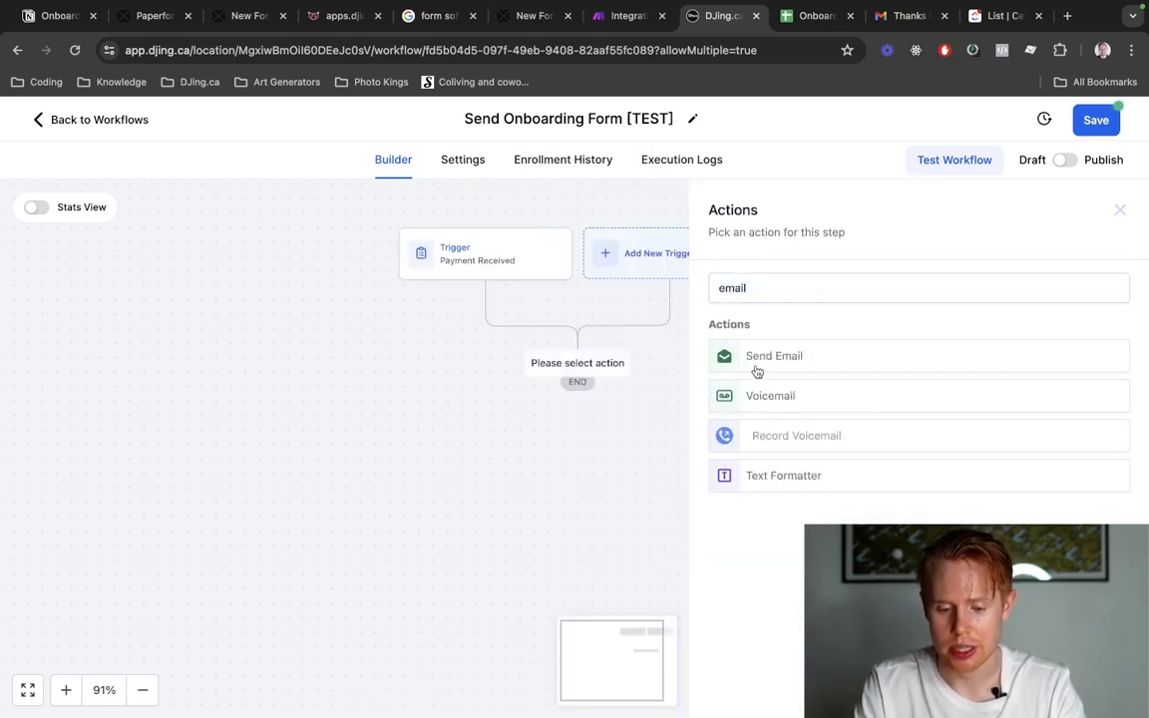
left_click(757, 368)
Start the email message with the greeting "Hey {{contact.first_name}}," using the contact's First Name custom value, followed by a blank line.
left_click(782, 490)
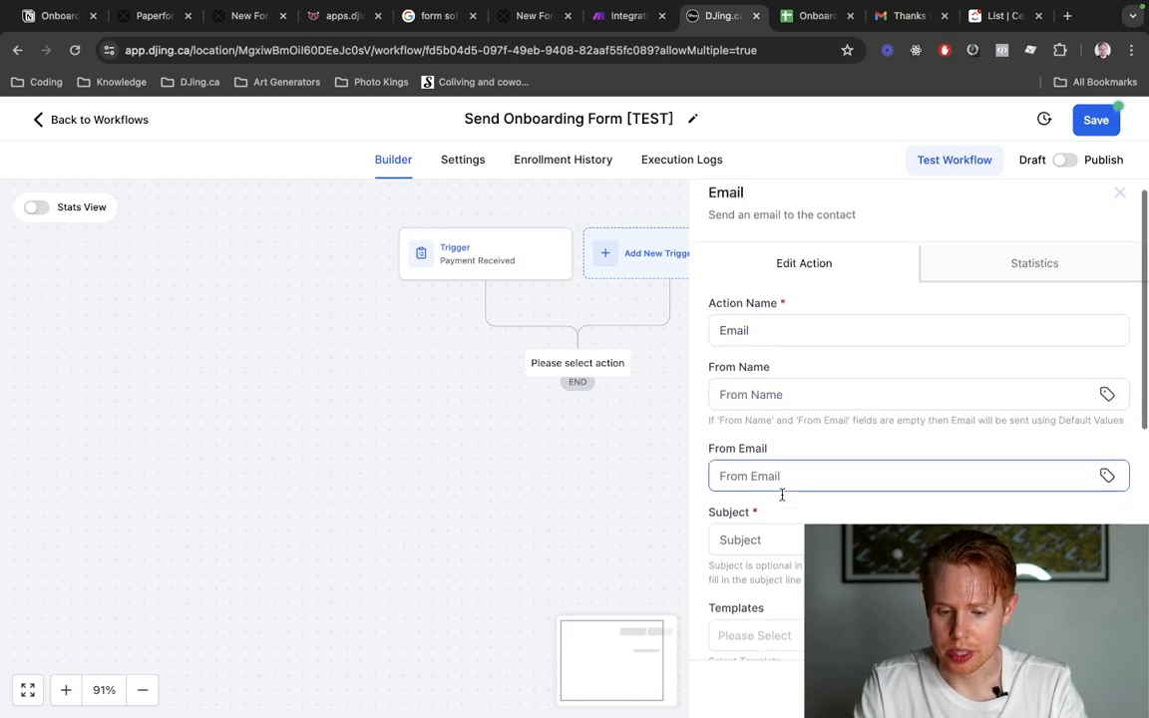
scroll(782, 494, "down", 2)
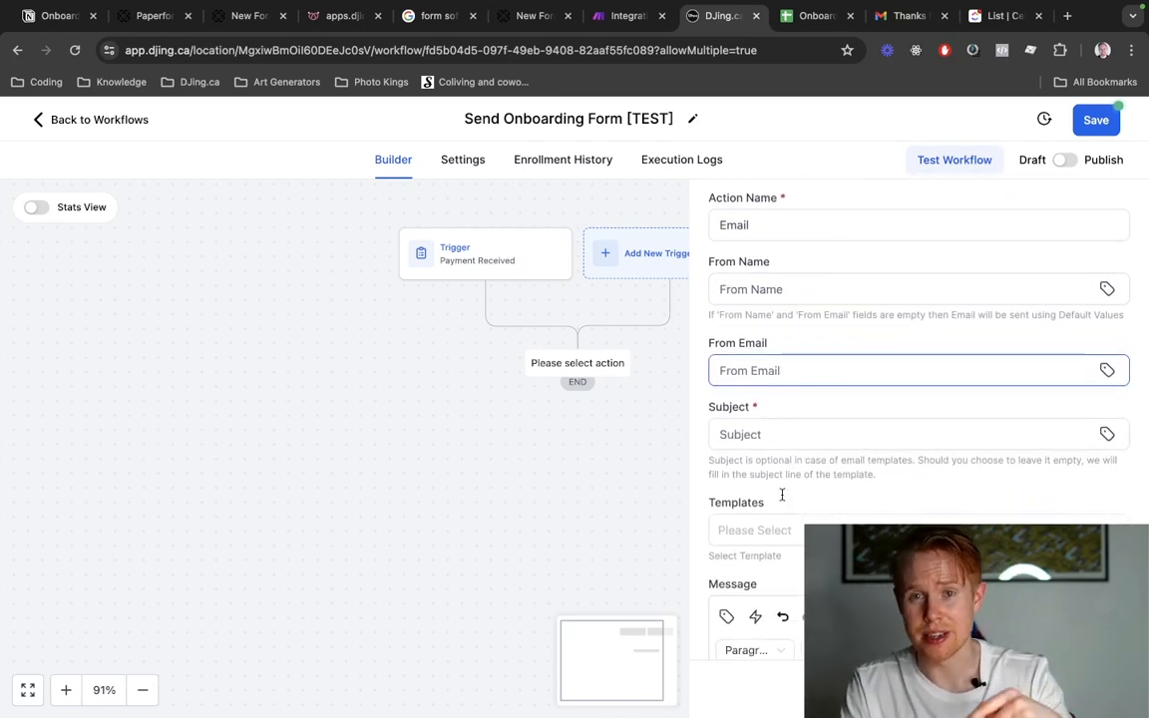
scroll(782, 494, "down", 5)
left_click(805, 385)
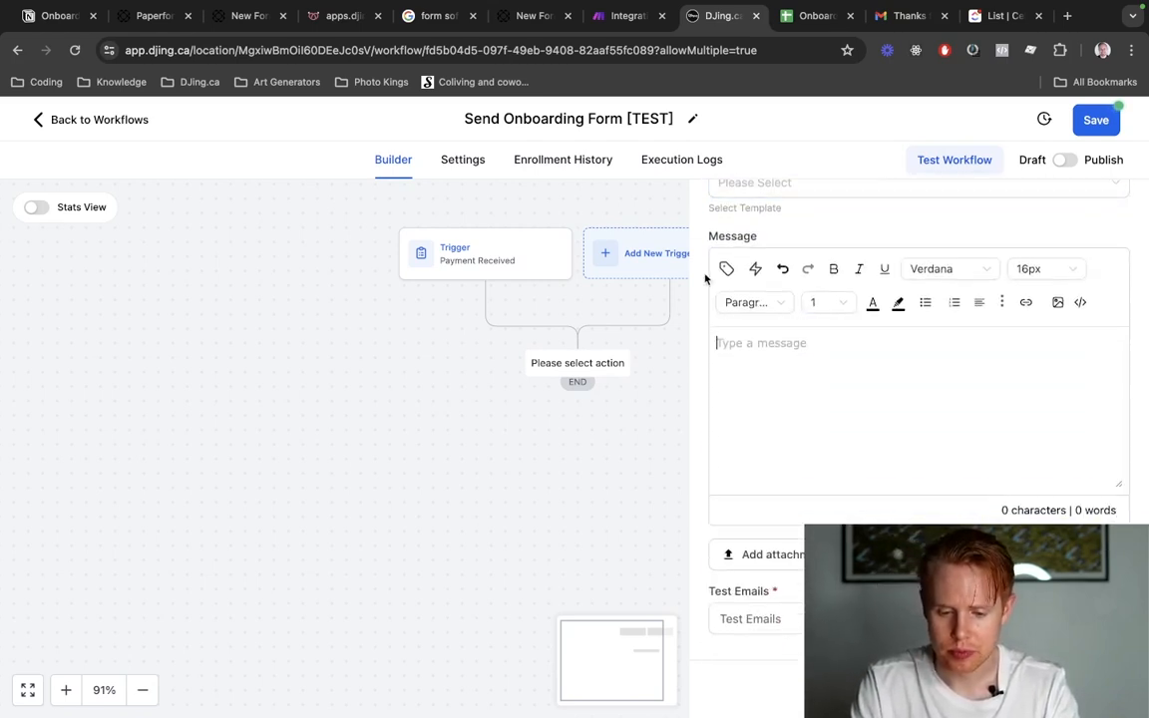
type("Hey")
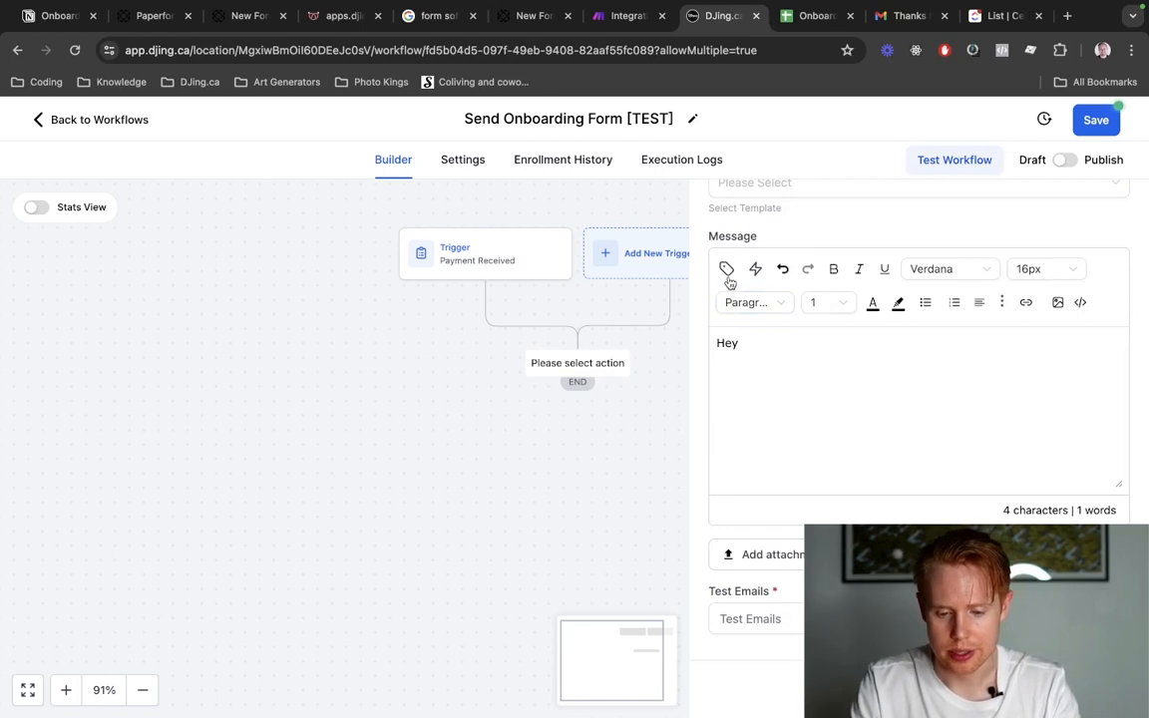
left_click(727, 270)
left_click(742, 346)
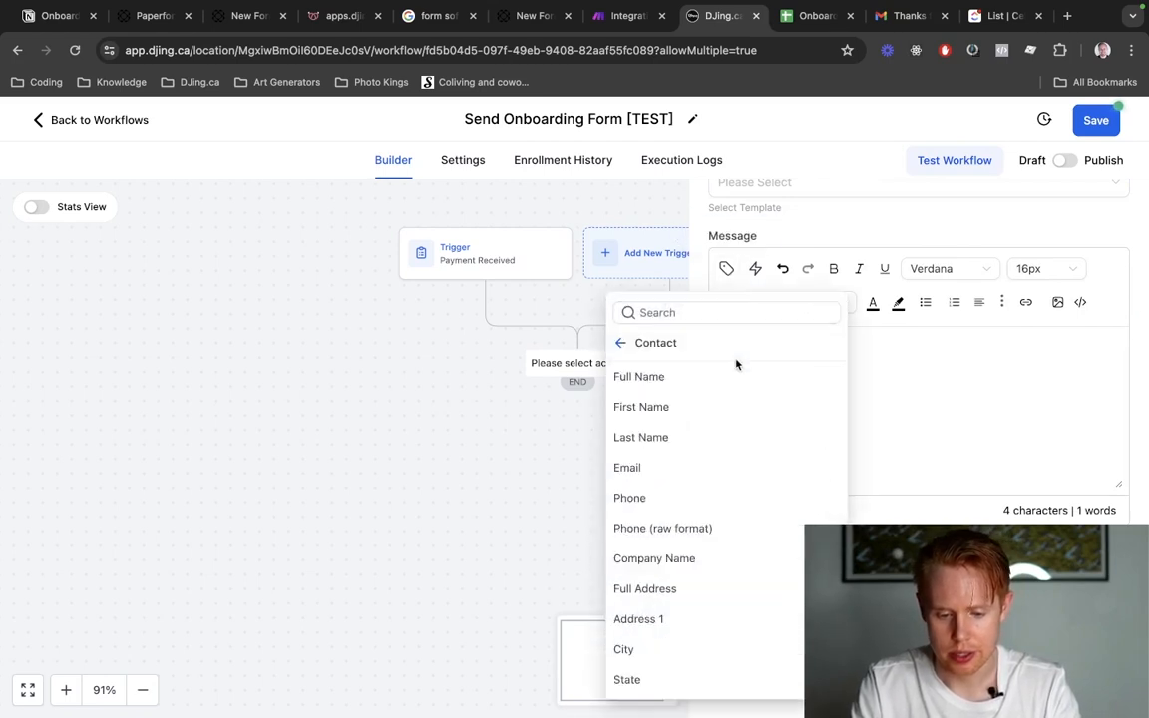
left_click(731, 415)
type(",")
key("Return")
key("Return")
key("Return")
key("BackSpace")
Write "Thanks for paying and signing our agreement." below the greeting in the email message.
type("H")
key("BackSpace")
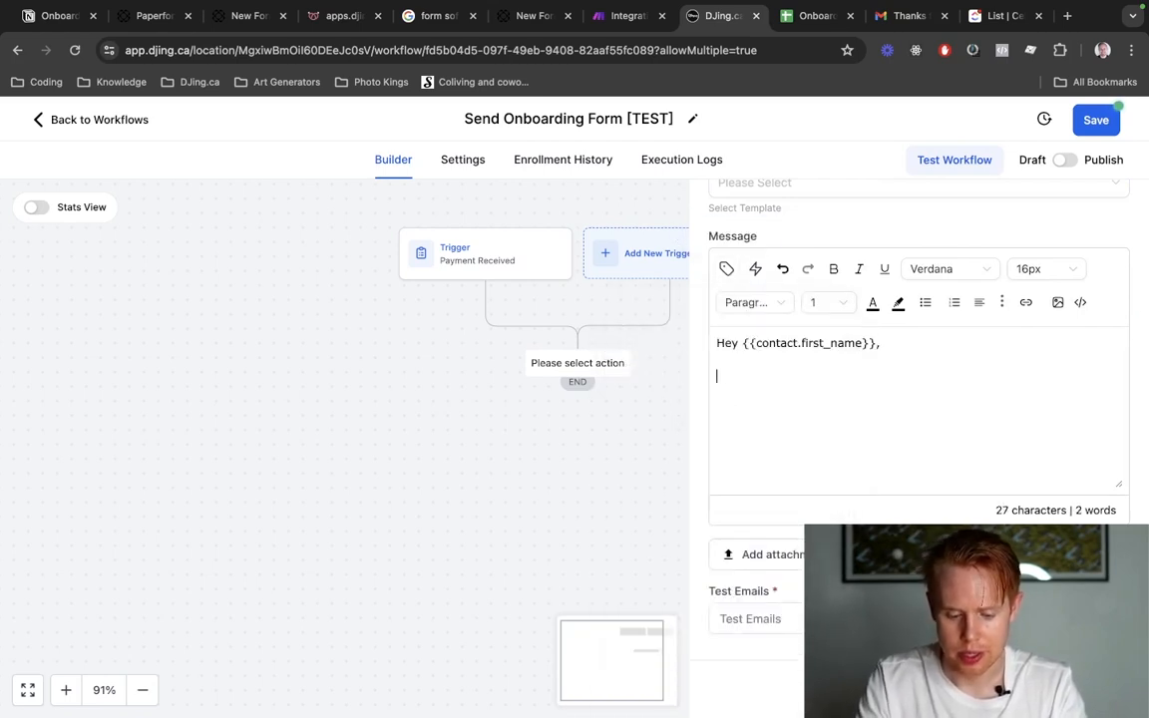
type("Thanks for paying and")
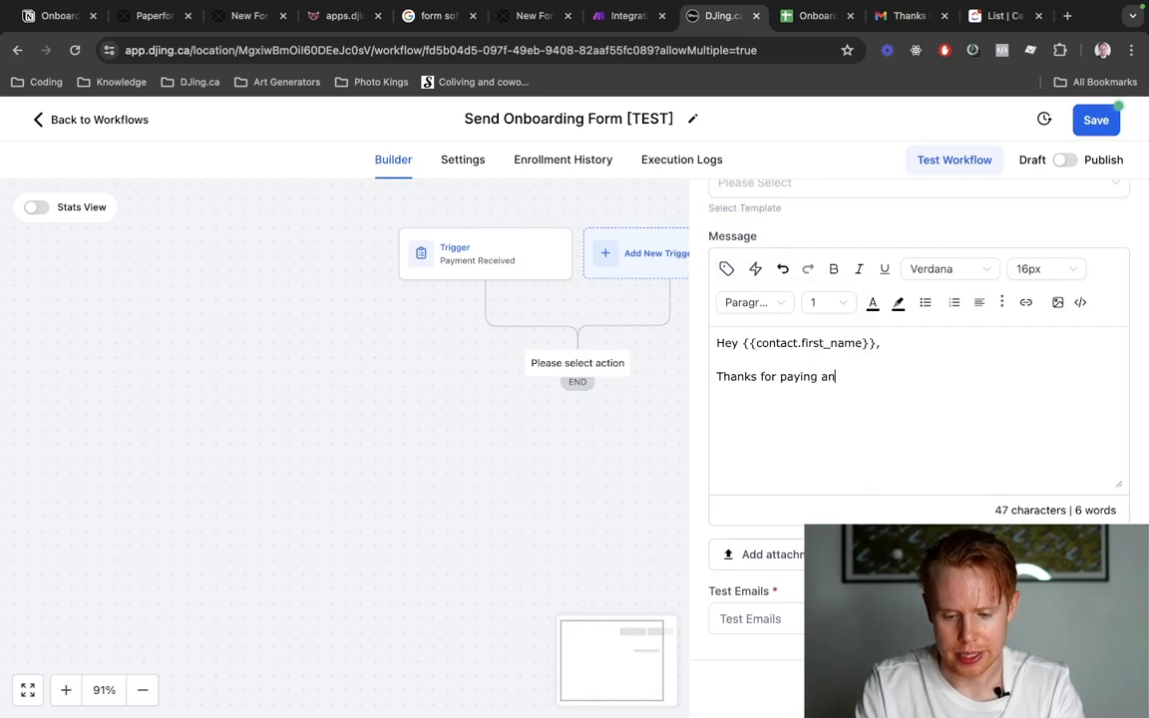
key("BackSpace")
type("d signing our ag")
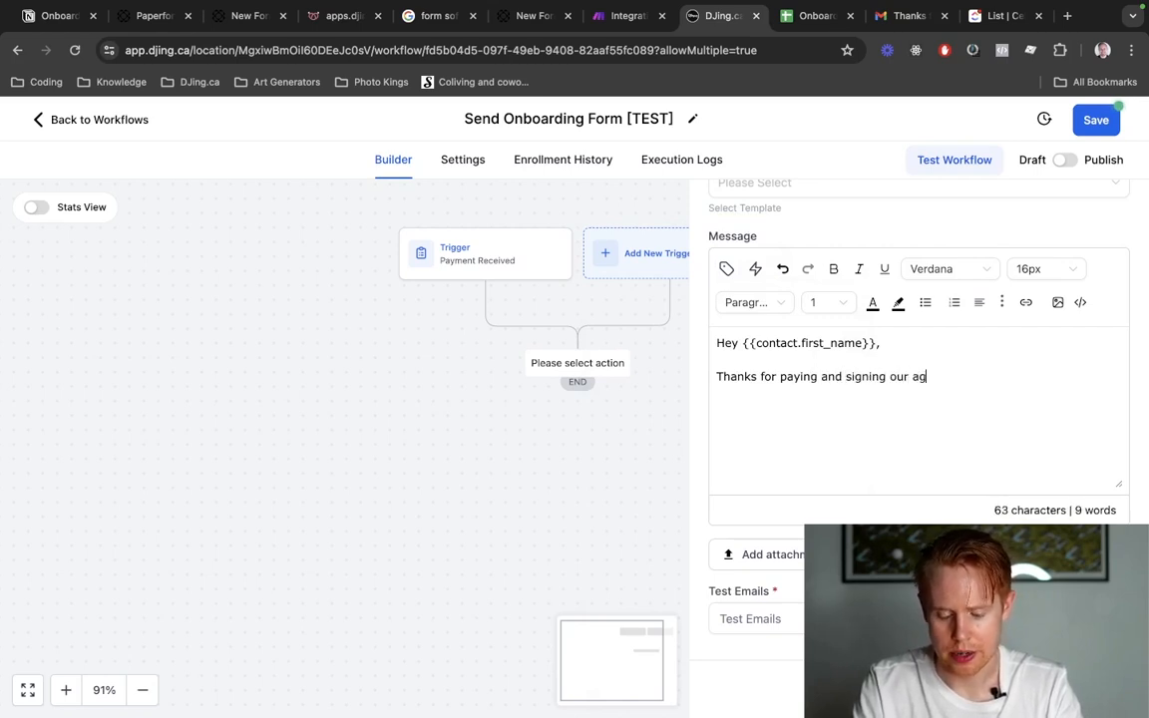
type("reement.")
Add a new paragraph to the message reading "Here's our onboarding forms. Please fill them out when you get a sec:".
key("Return")
key("Return")
type("Here's ")
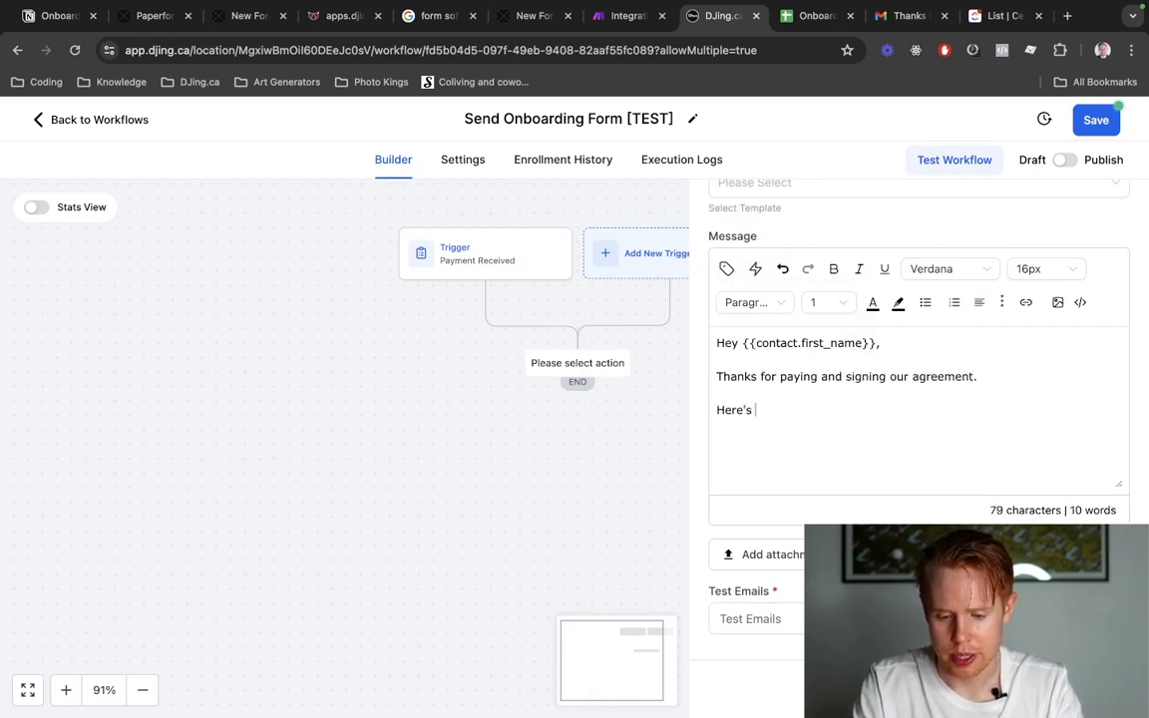
type("our onboarding fo")
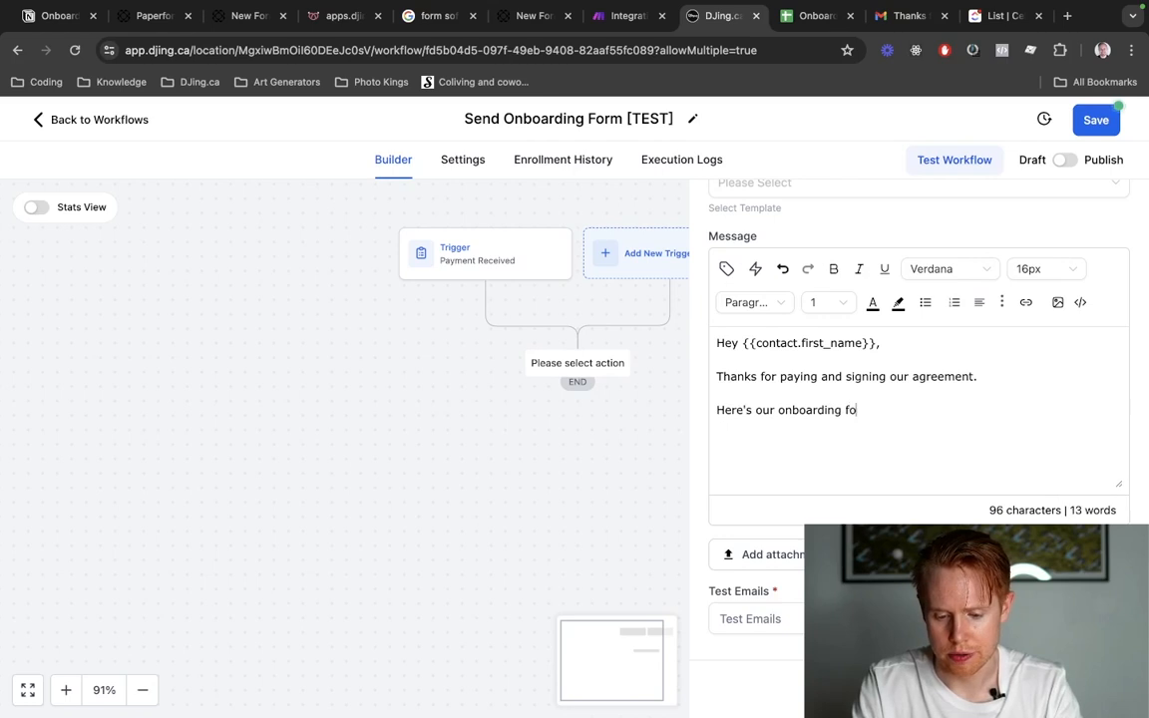
type("rms. Please fill")
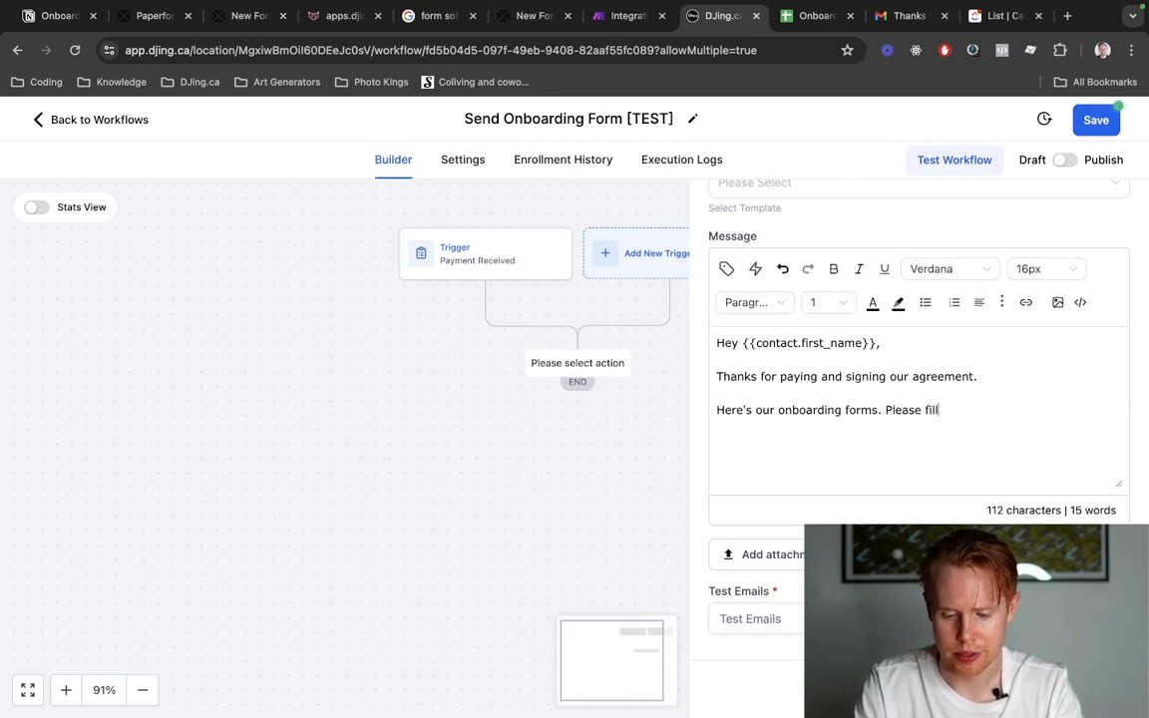
type(" them out when you get a sec:")
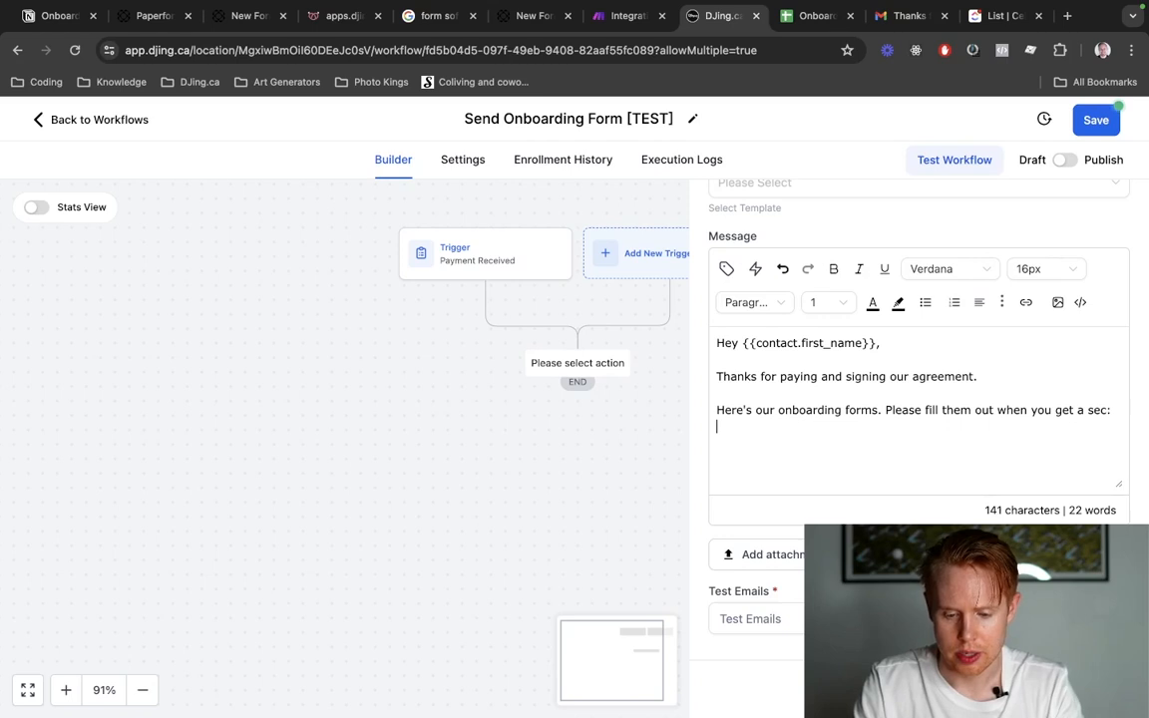
Paste the Paperform link under the message text and replace the address after "?email=" with the contact's Email custom value.
key("super+v")
left_click_drag(1050, 427, 939, 427)
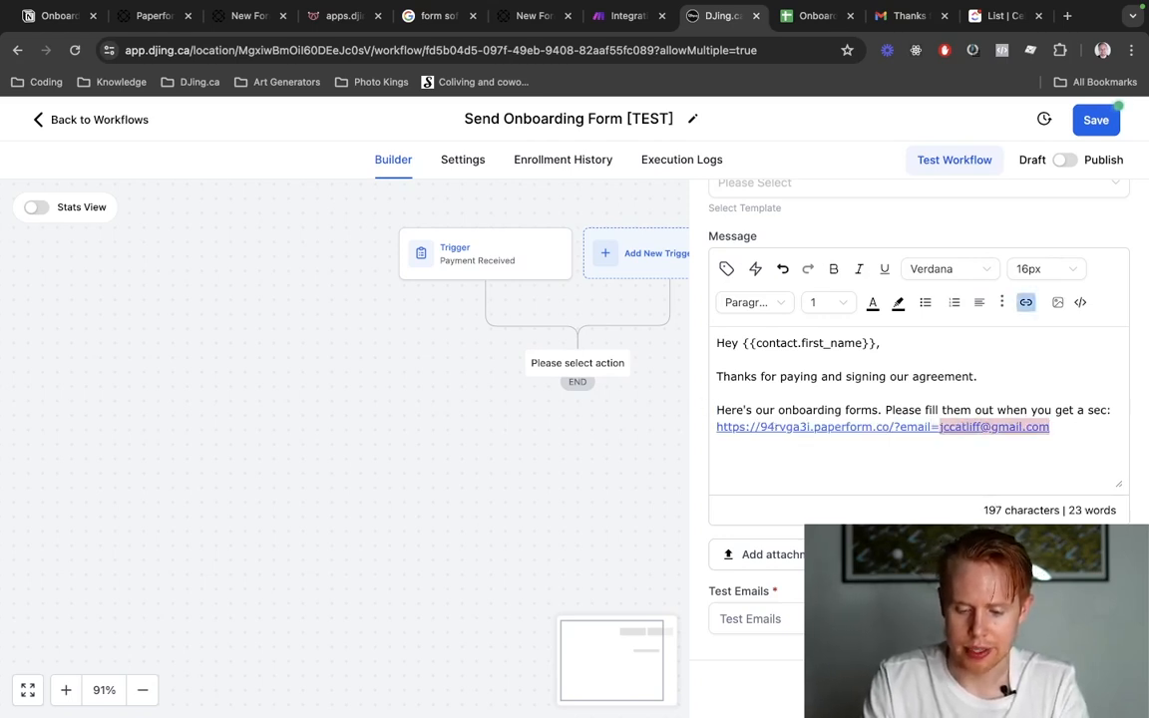
key("BackSpace")
key("super+z")
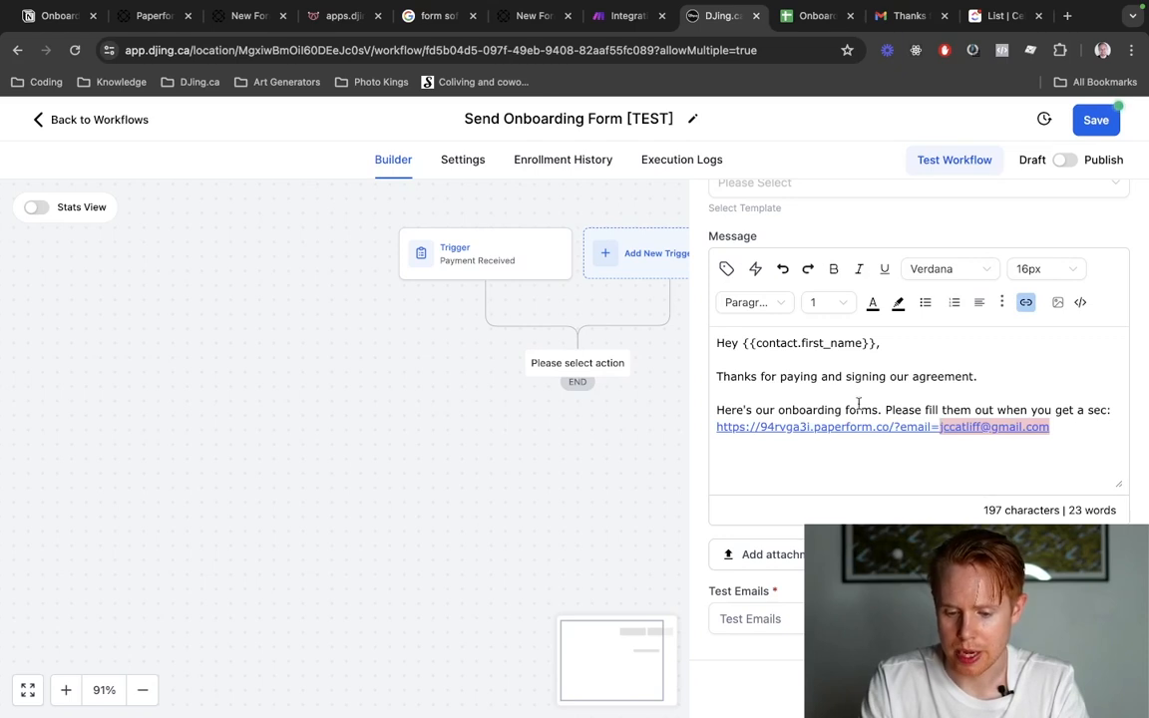
key("BackSpace")
left_click(726, 269)
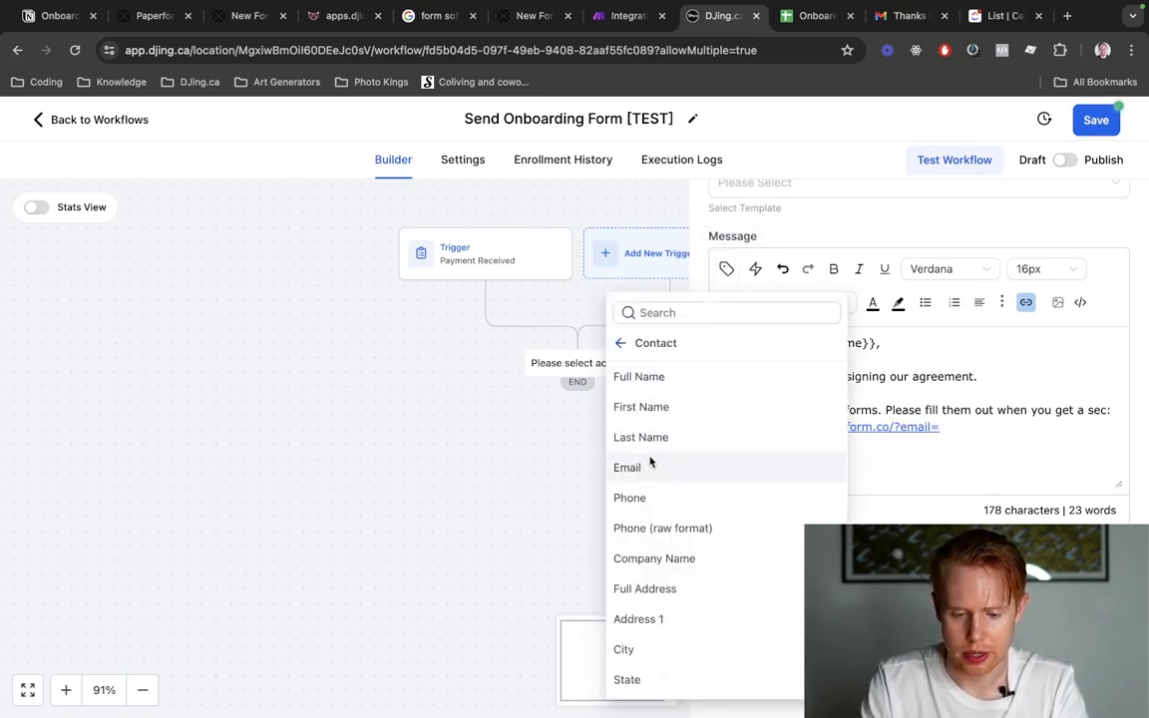
left_click(622, 343)
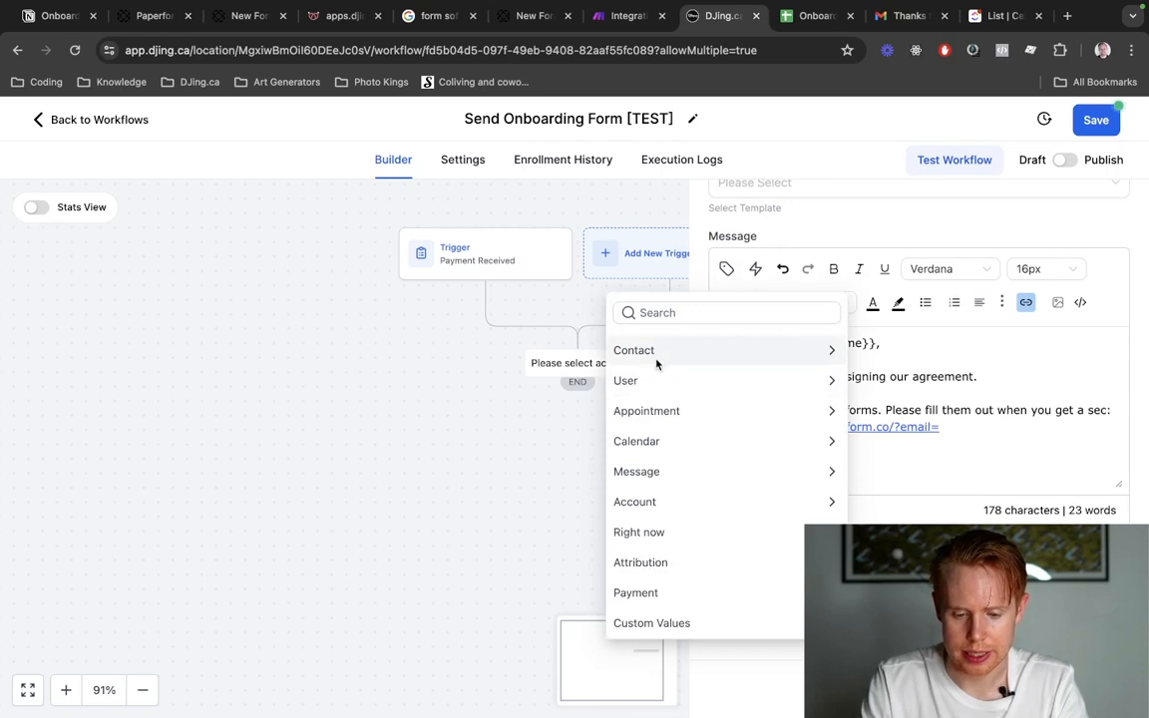
left_click(657, 354)
left_click(684, 468)
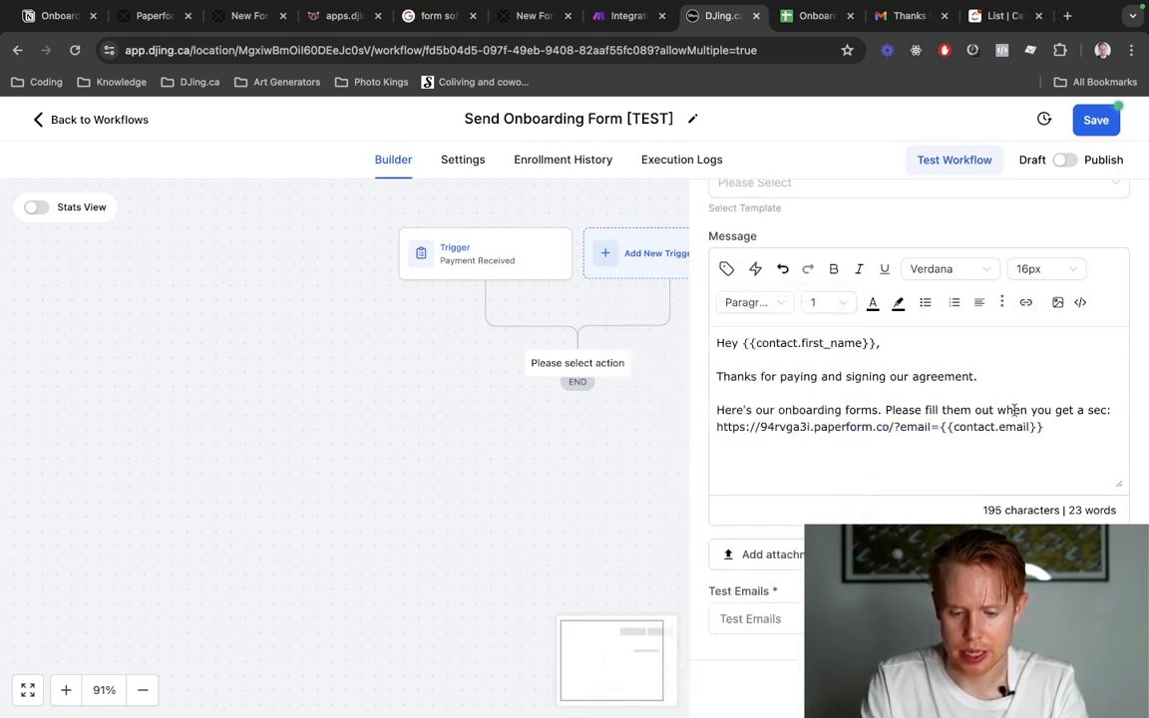
Close the message with the sign-off "Best," followed by the sender's first name on its own line.
key("Return")
type("Best,")
key("Return")
type("Jono")
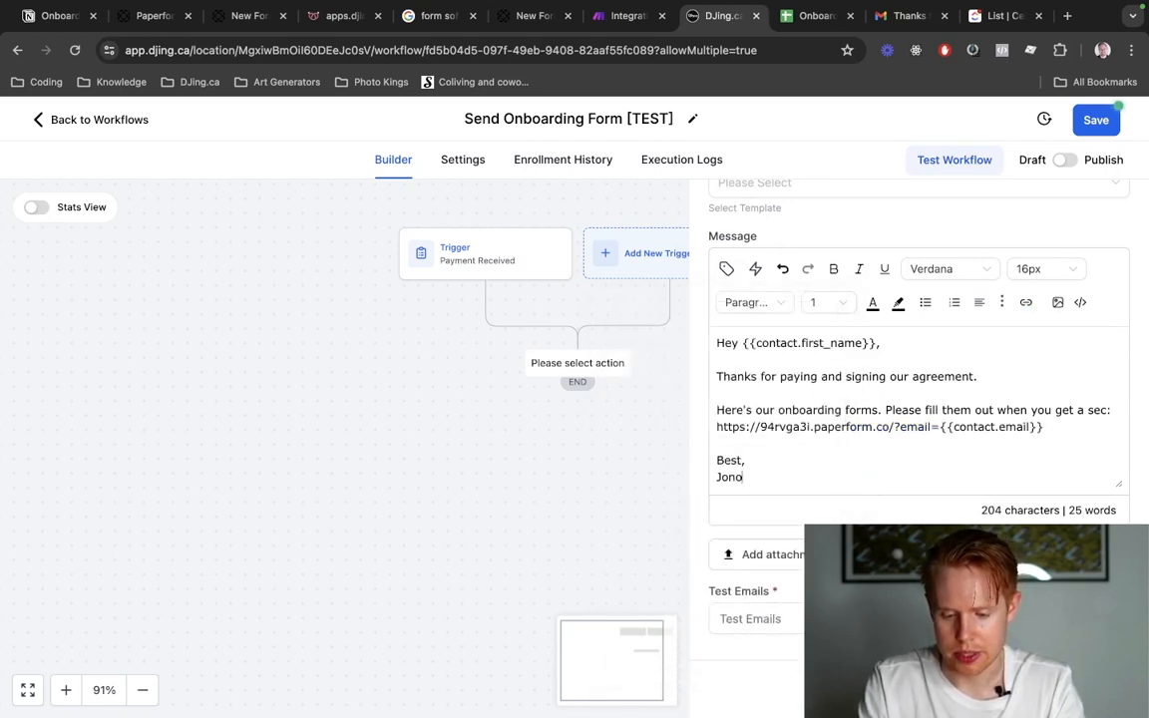
Try a sample email address in place of the {{contact.email}} value in the form link, and paste over it again.
left_click_drag(1045, 427, 940, 427)
key("super+c")
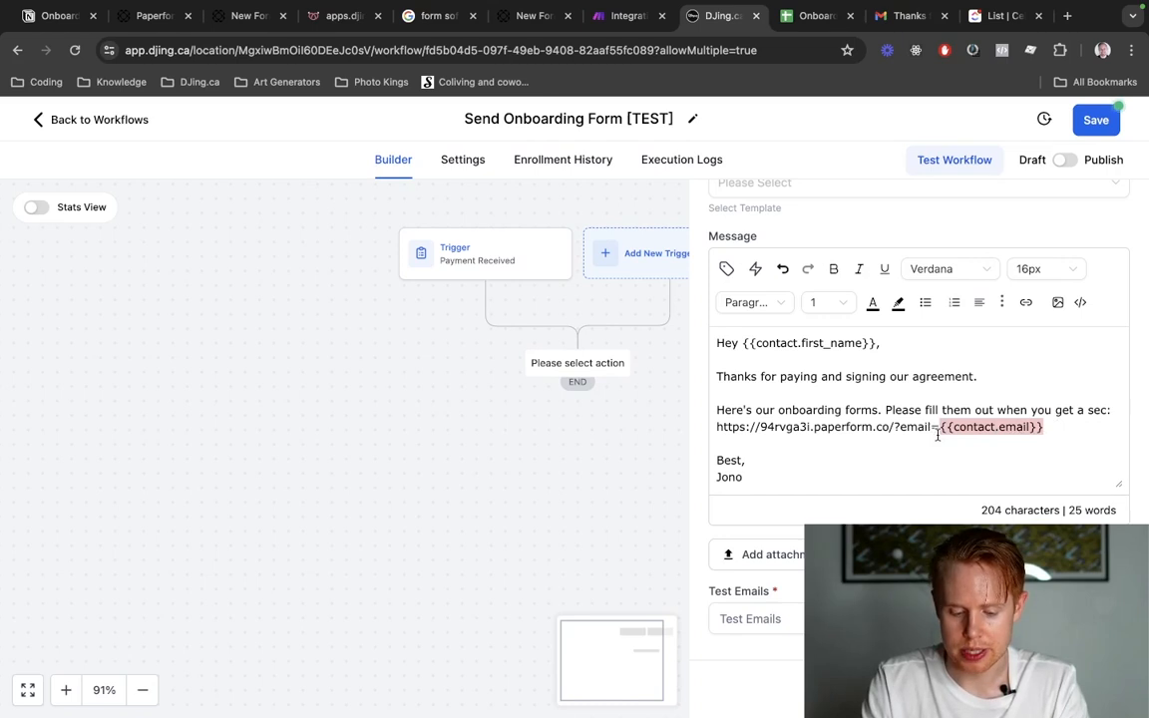
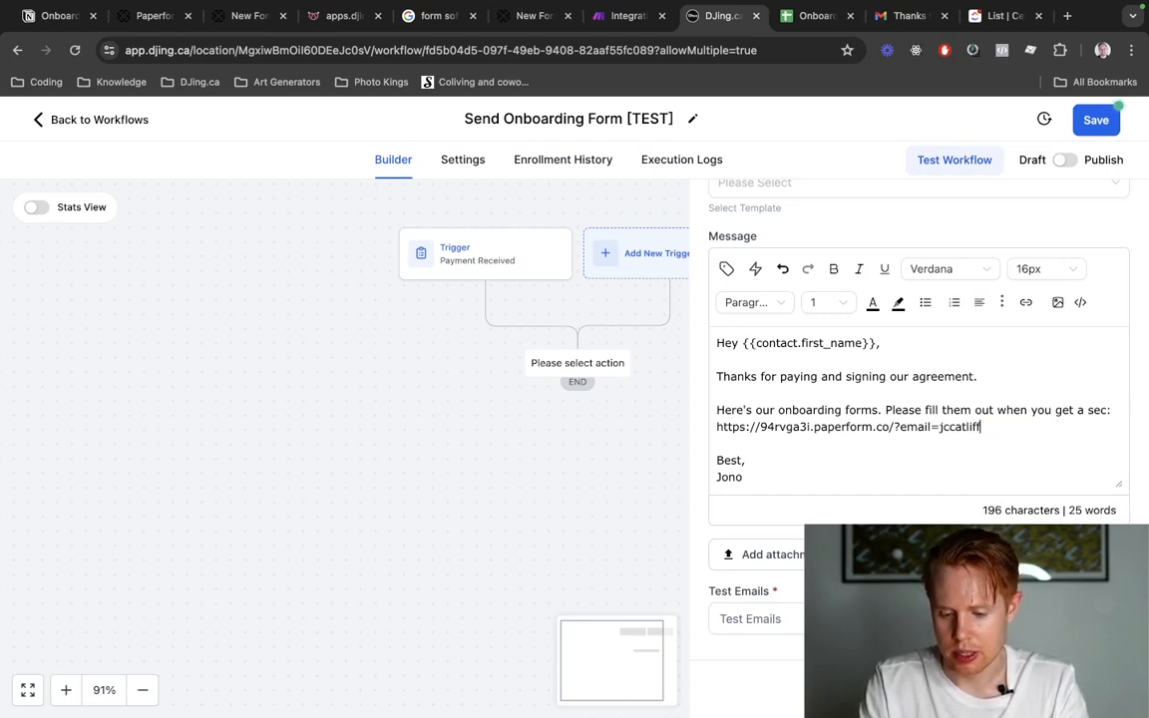
key("shift+alt+Left")
key("shift+alt+Left")
key("shift+alt+Left")
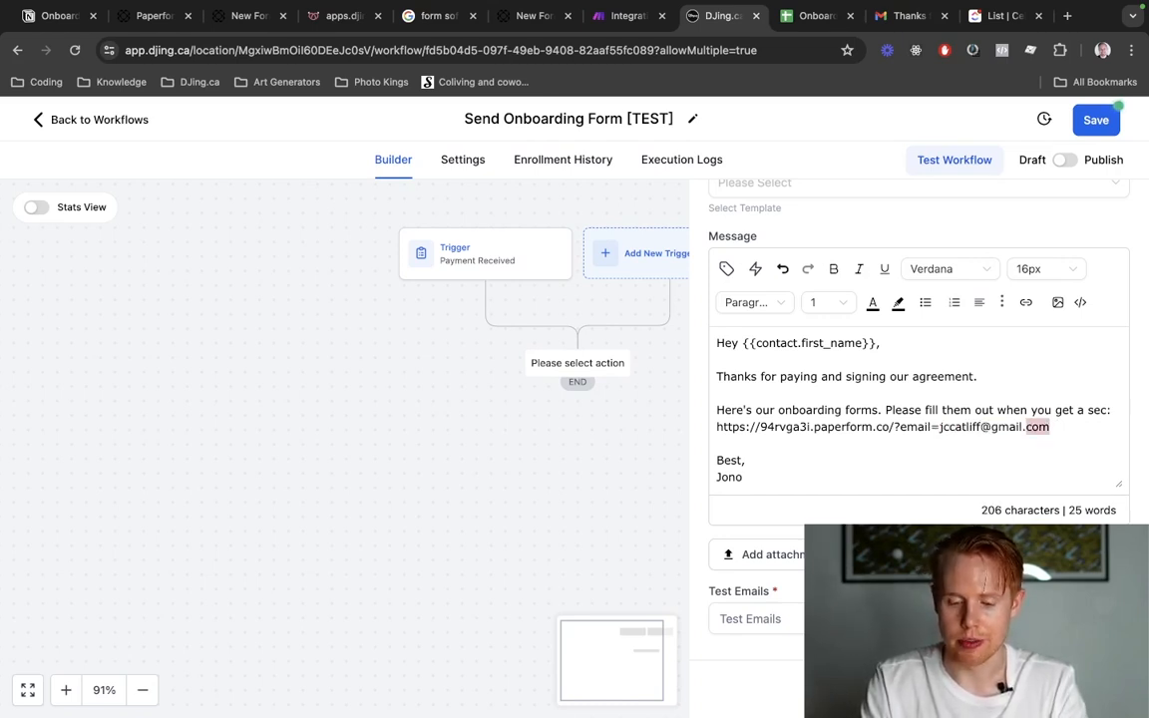
key("super+v")
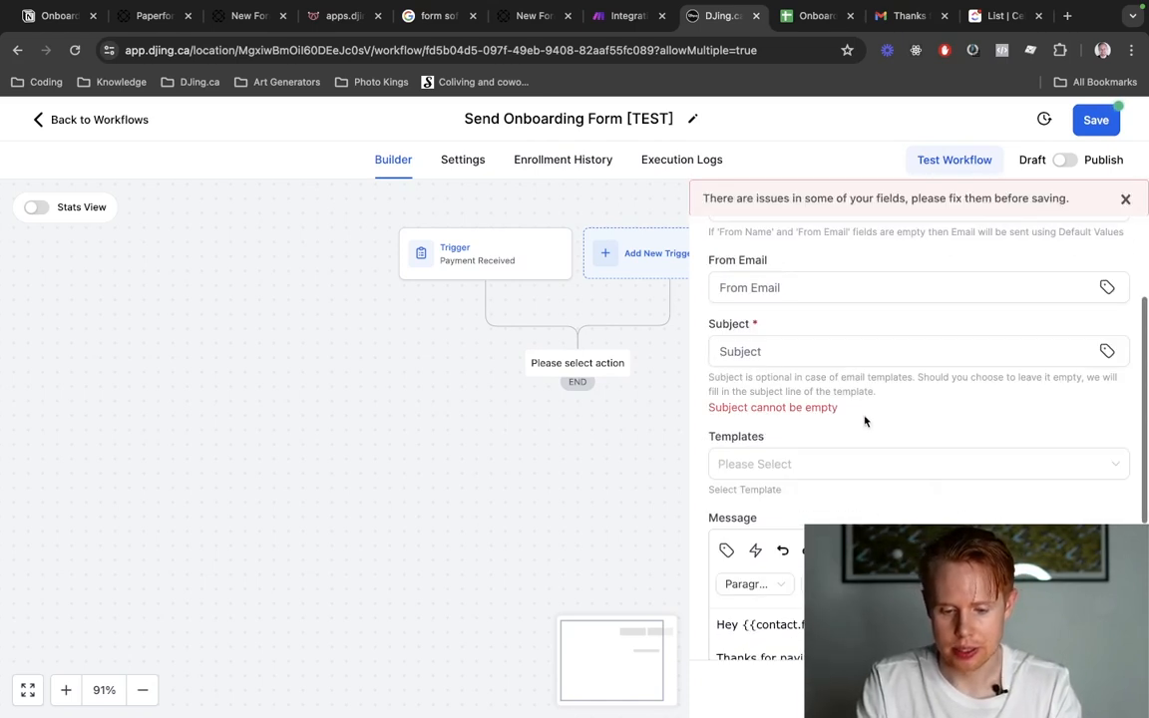
Set the email's subject to "Onboarding Forms" and save the Email action.
left_click(776, 354)
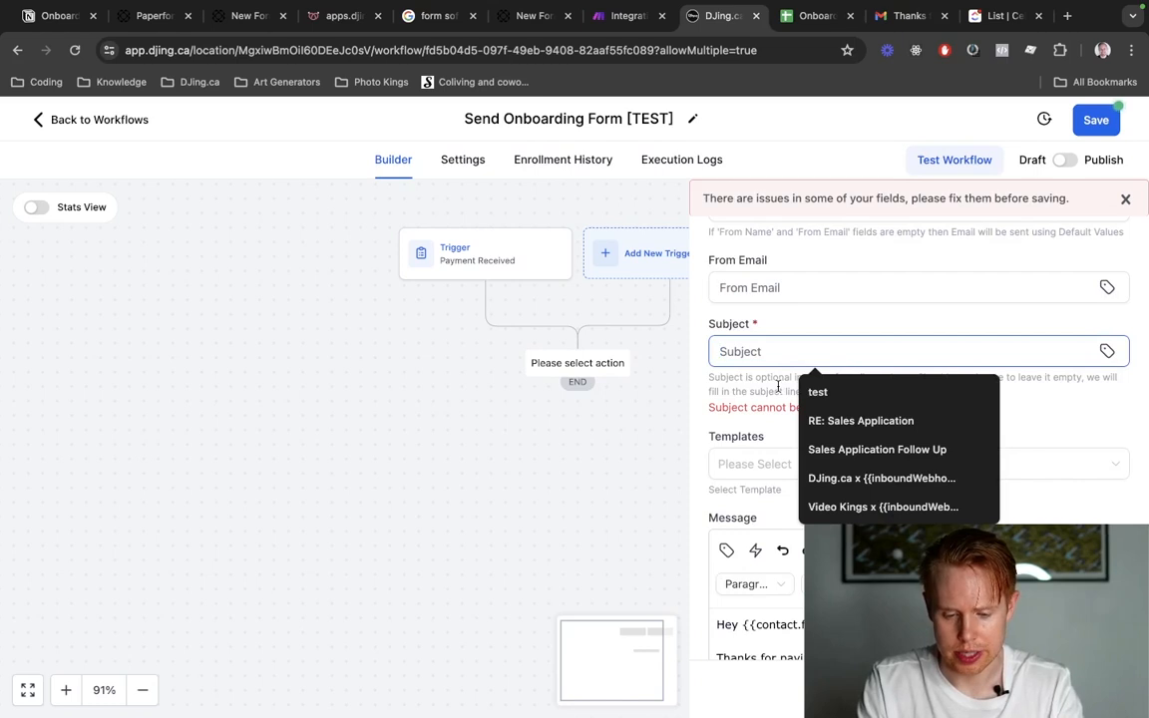
type("Onboarding Forms")
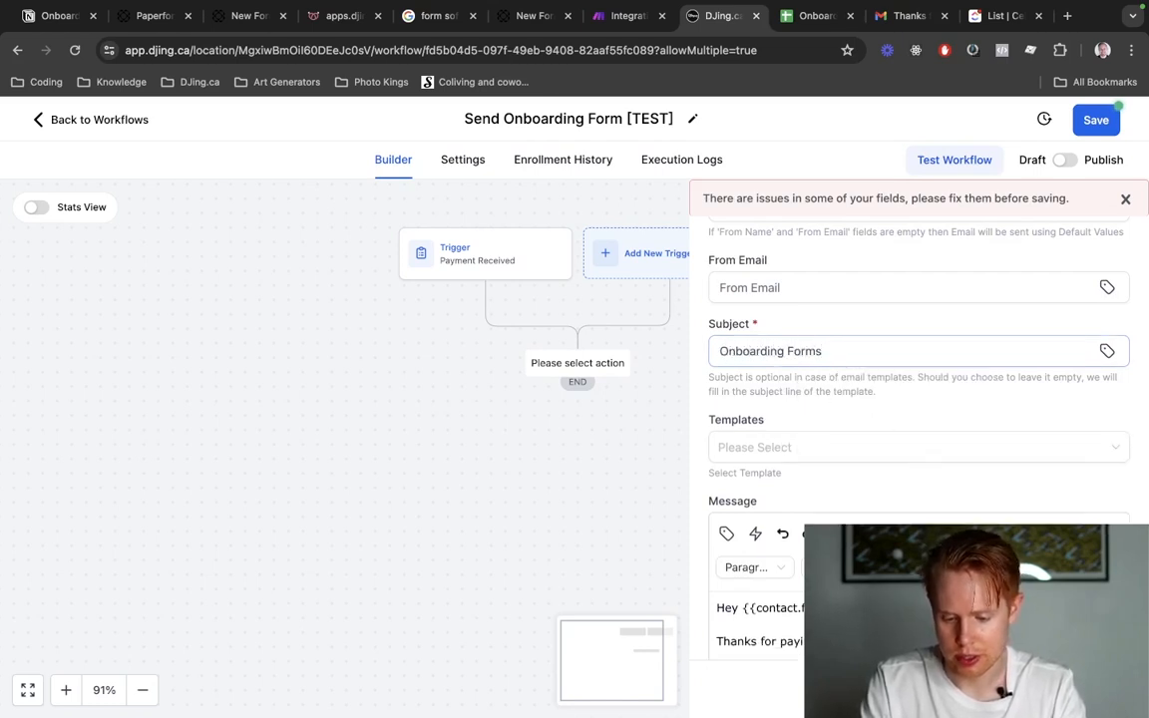
left_click(1082, 688)
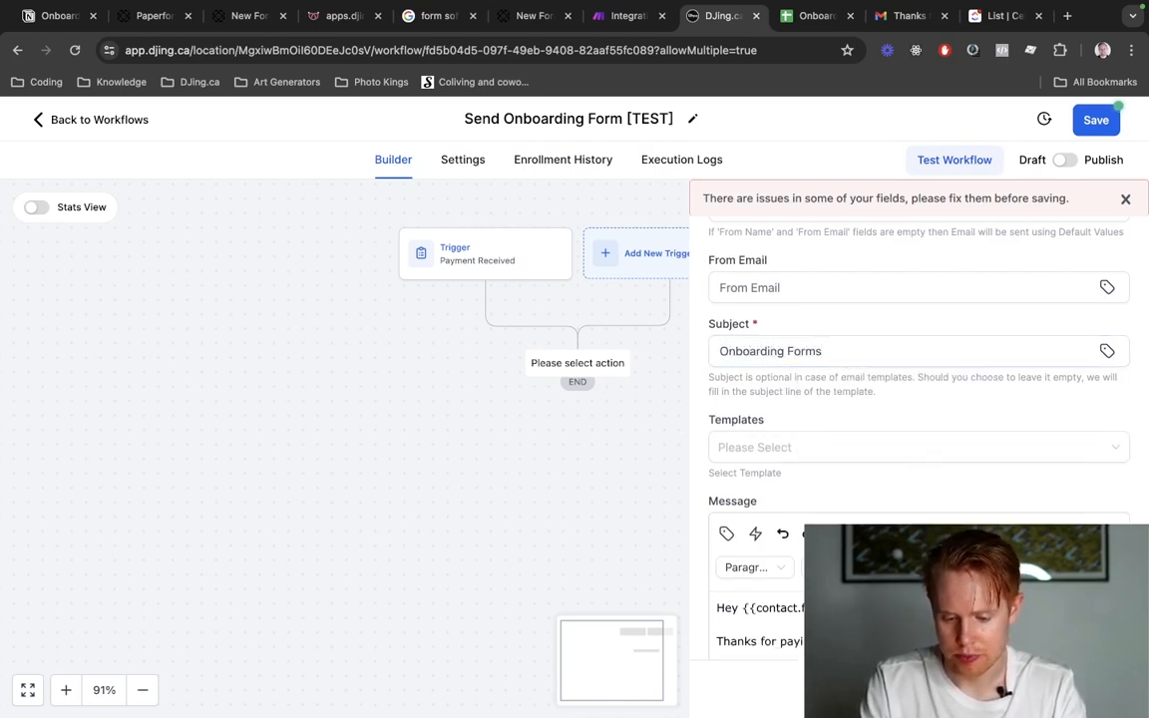
Add a Wait action below the Email action, set its time delay to 2, change the delay's unit, and save the action.
left_click(579, 443)
type("wait")
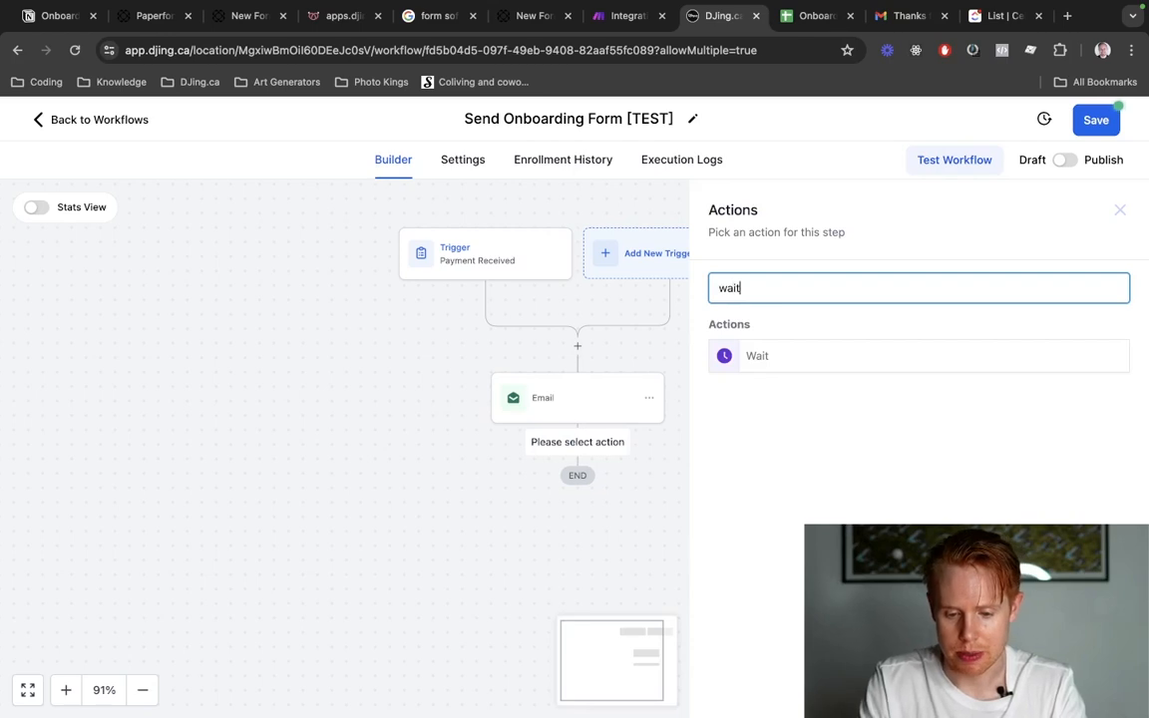
left_click(740, 359)
double_click(482, 460)
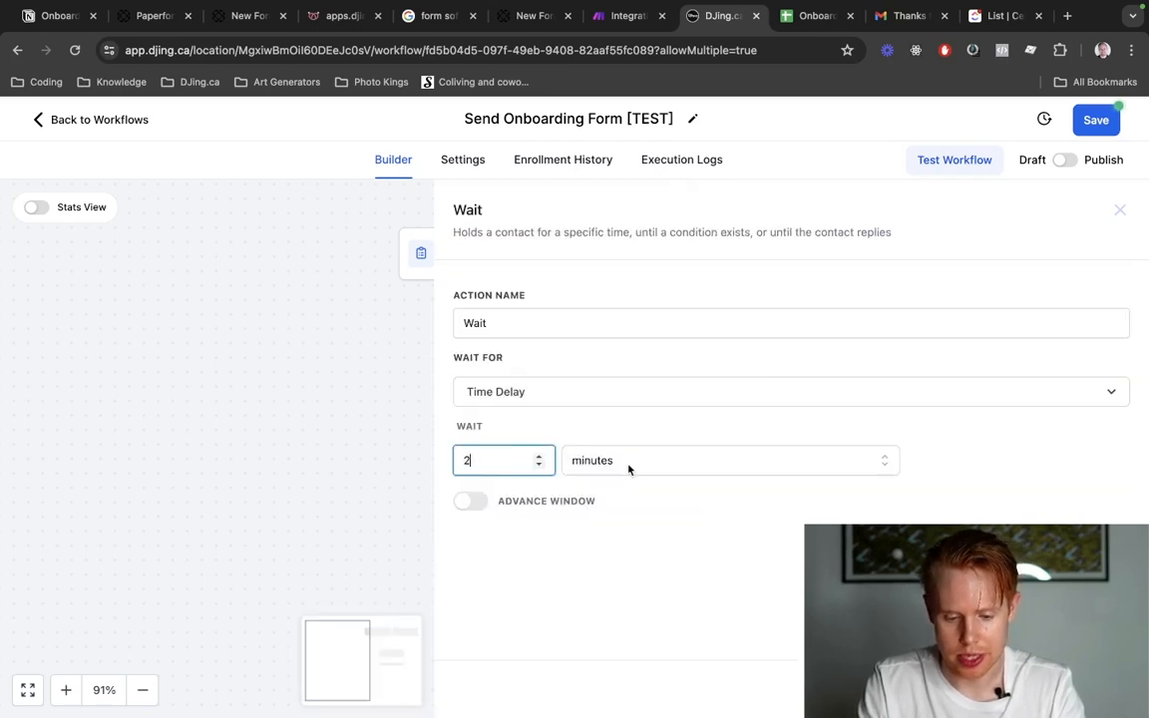
type("2")
left_click(618, 459)
left_click(625, 554)
left_click(1082, 688)
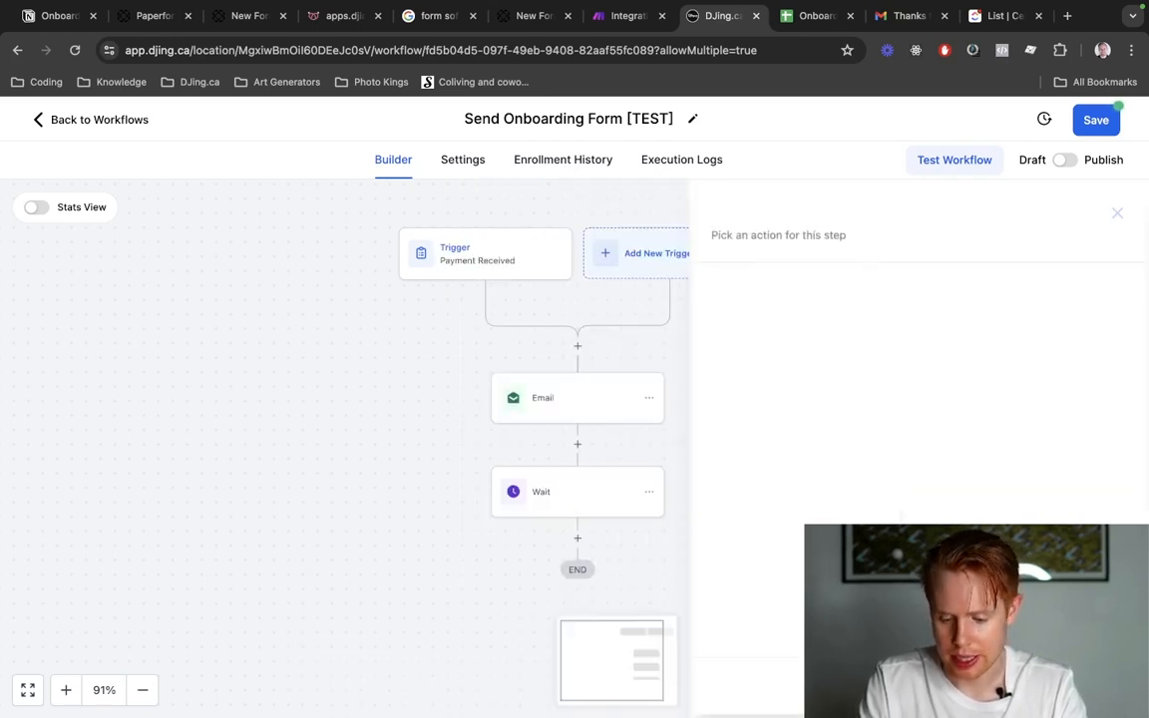
Copy the Email action together with the Wait action that follows it and paste both below the existing Wait.
scroll(612, 516, "down", 2)
left_click(648, 292)
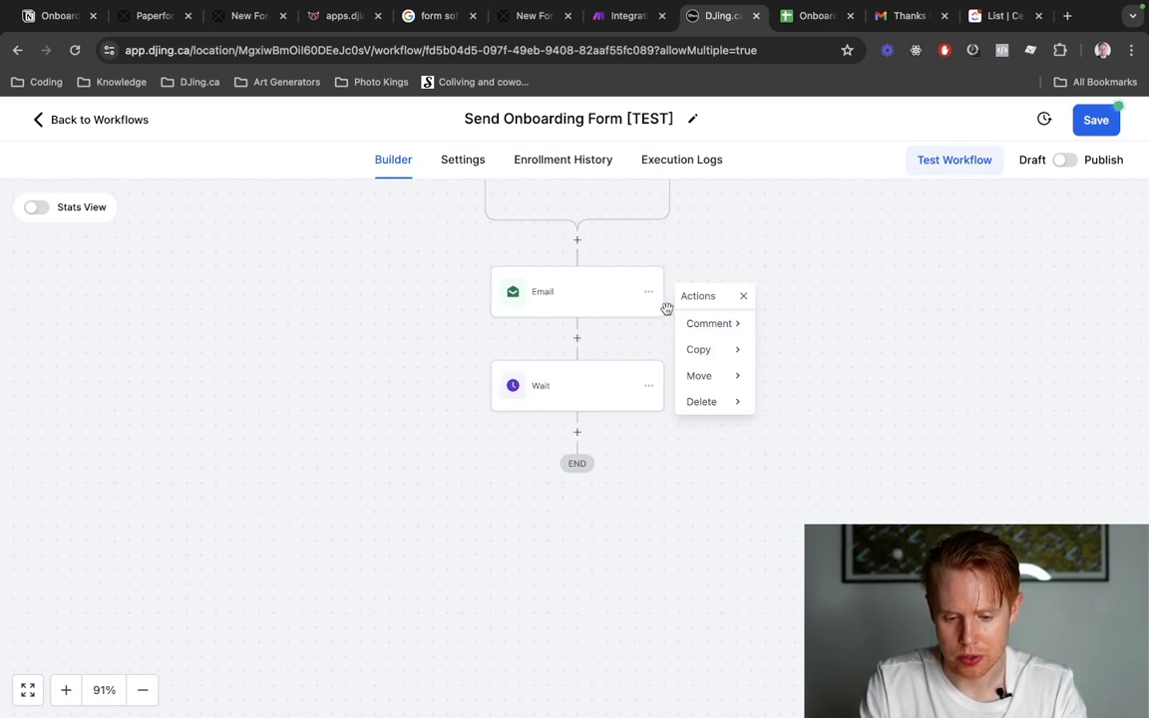
mouse_move(703, 349)
left_click(795, 324)
left_click(596, 430)
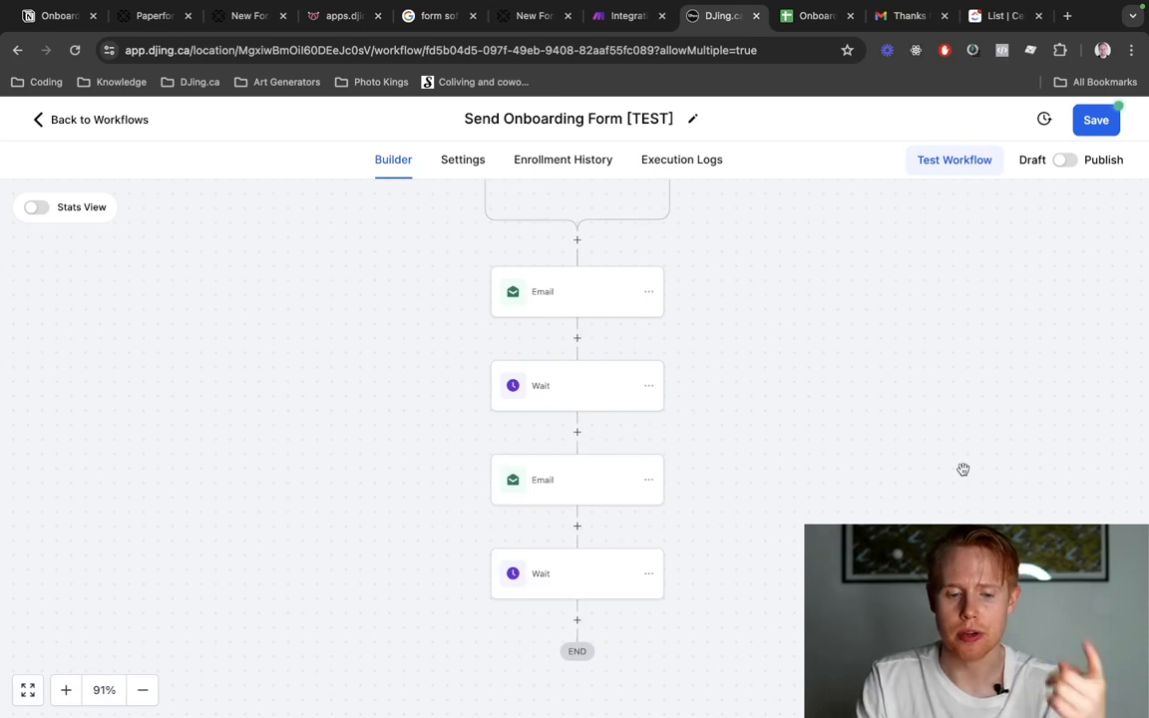
Reload the email-prefilled Paperform form, and examine the questions and add-ons in the DJ section of the apps.djing.ca planning form.
left_click(529, 15)
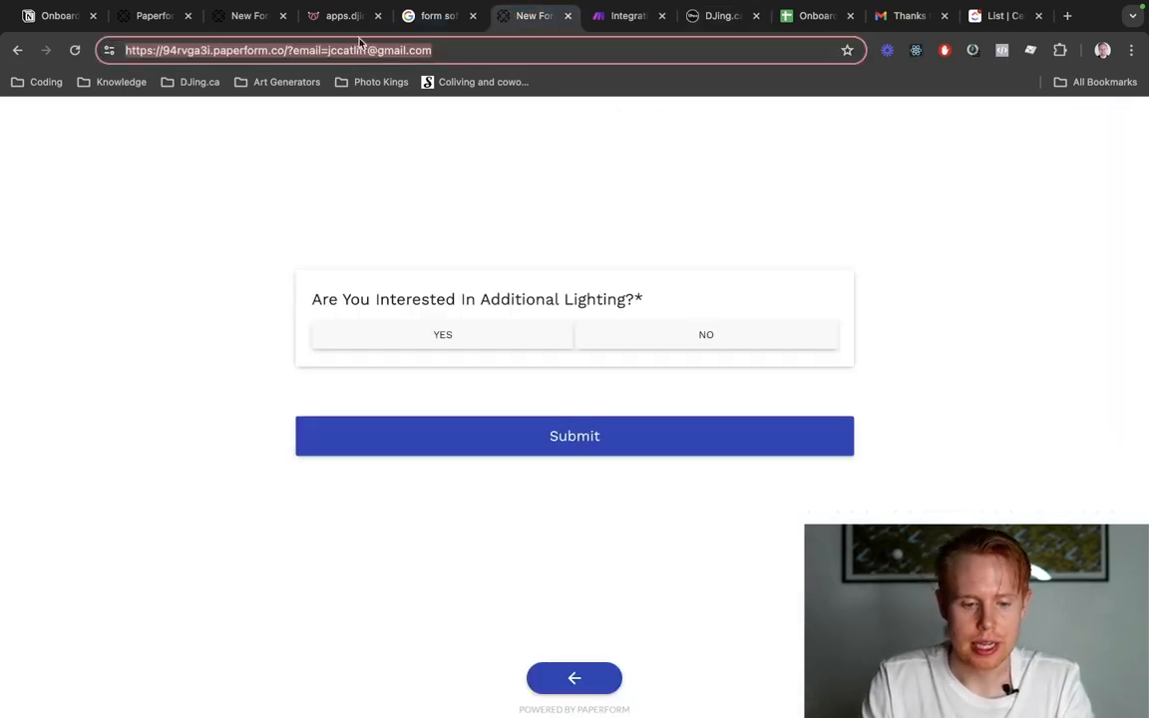
key("Return")
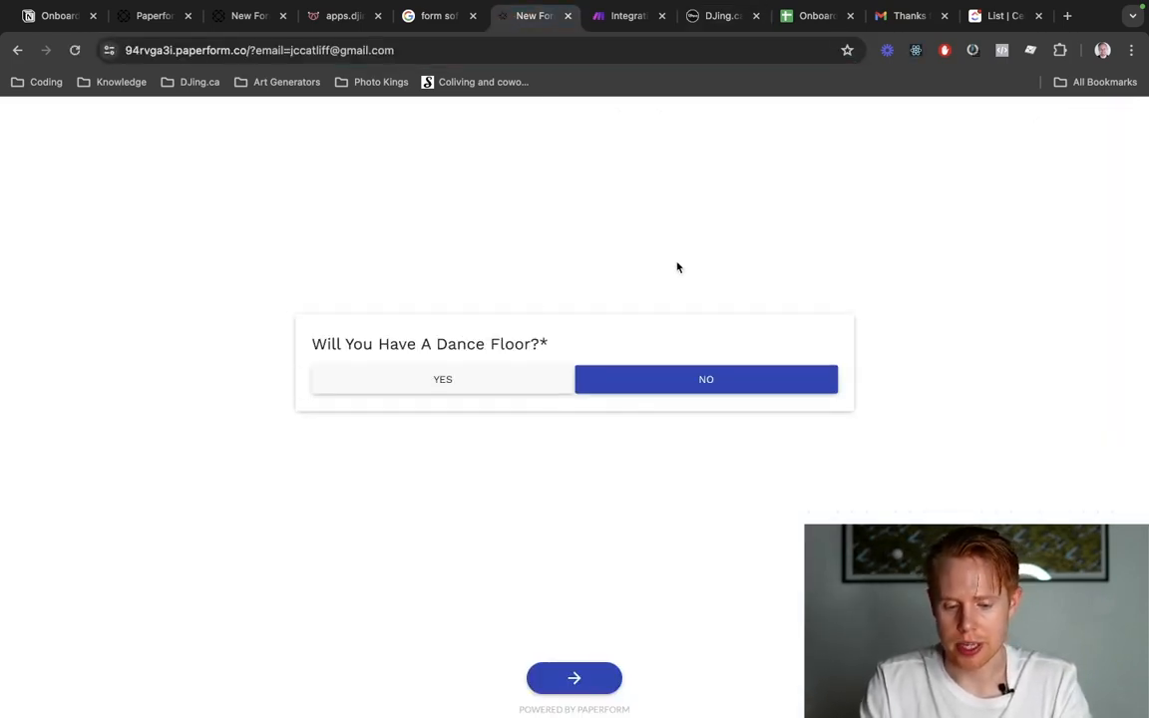
key("ctrl+shift+Tab")
key("ctrl+shift+Tab")
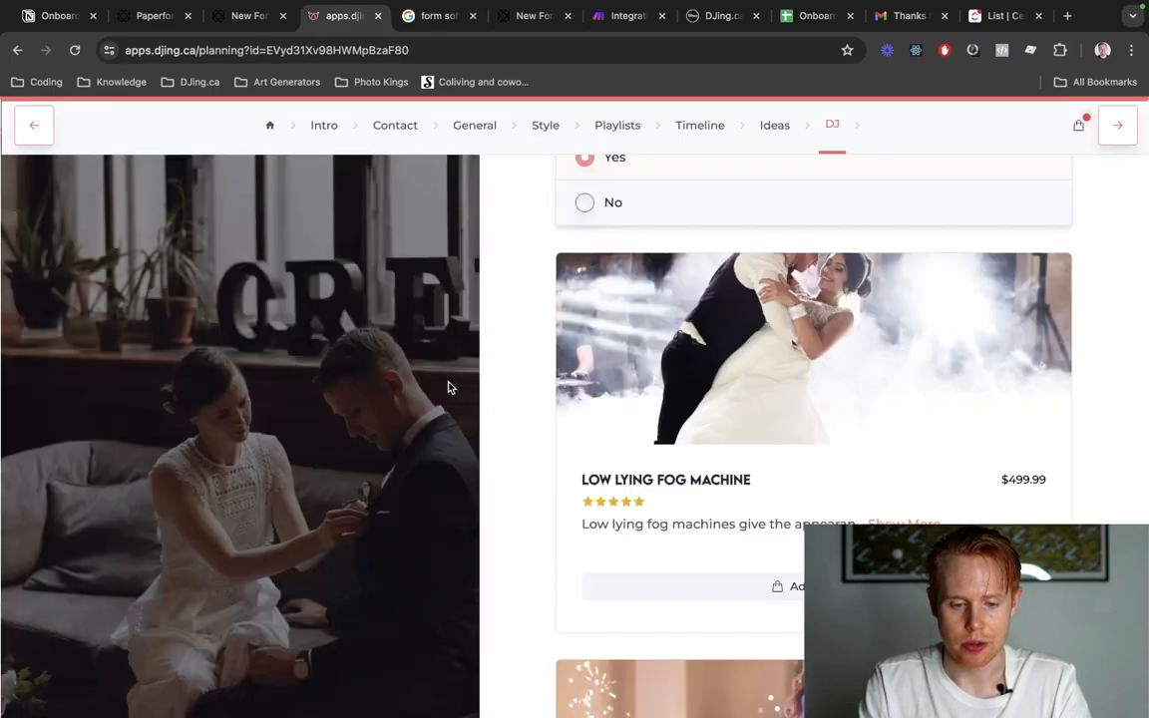
scroll(834, 434, "up", 15)
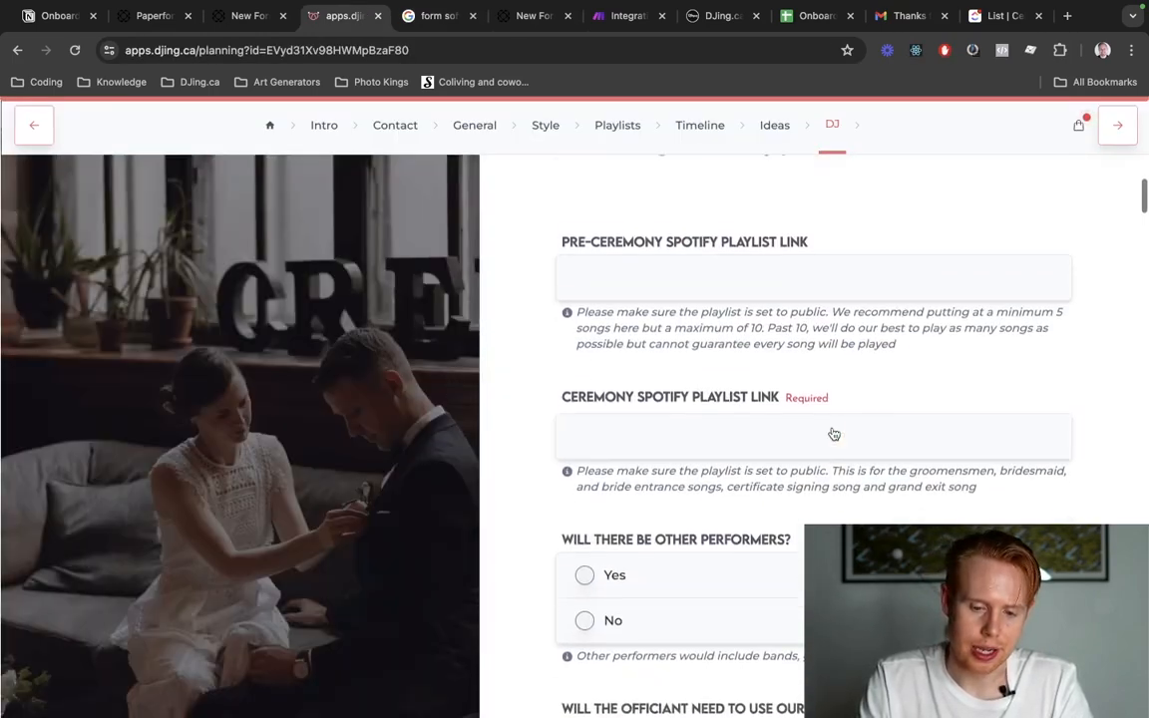
scroll(834, 434, "up", 10)
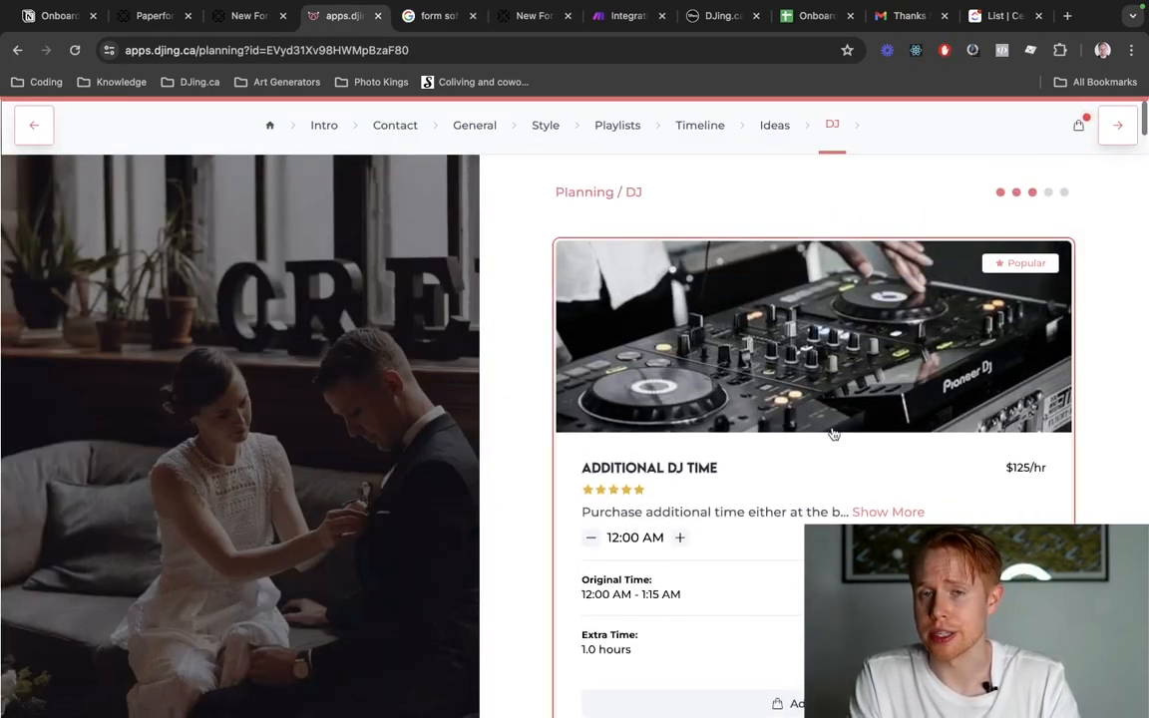
scroll(834, 434, "up", 1)
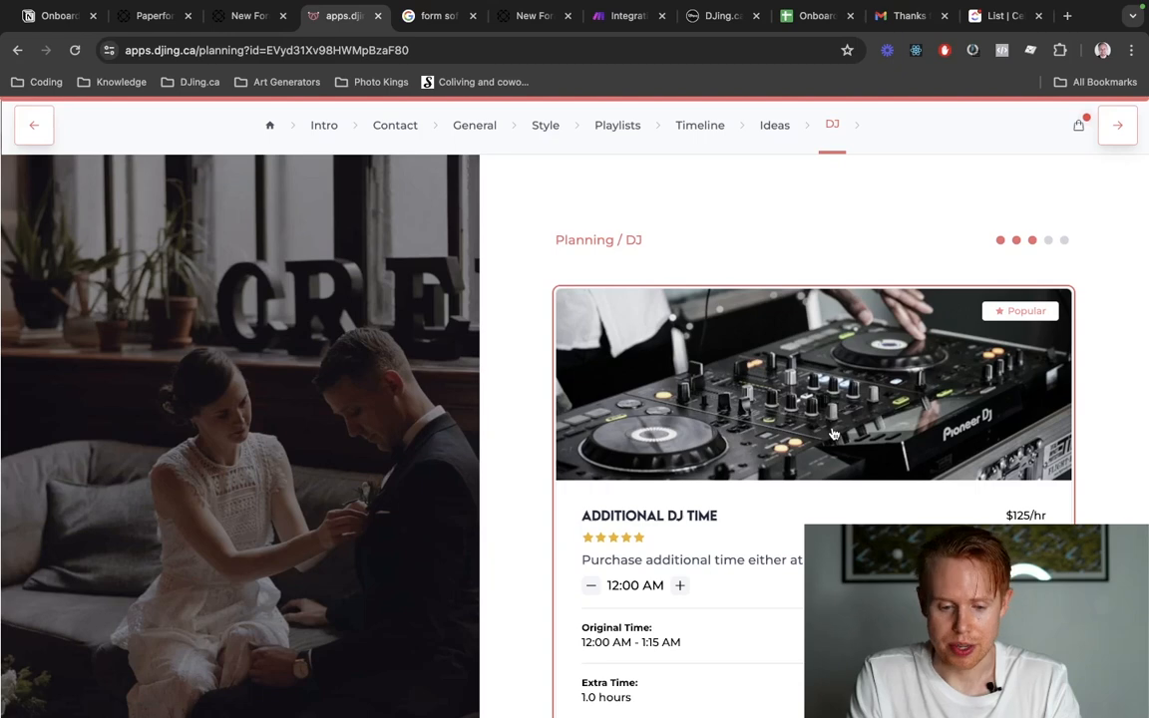
scroll(834, 434, "down", 7)
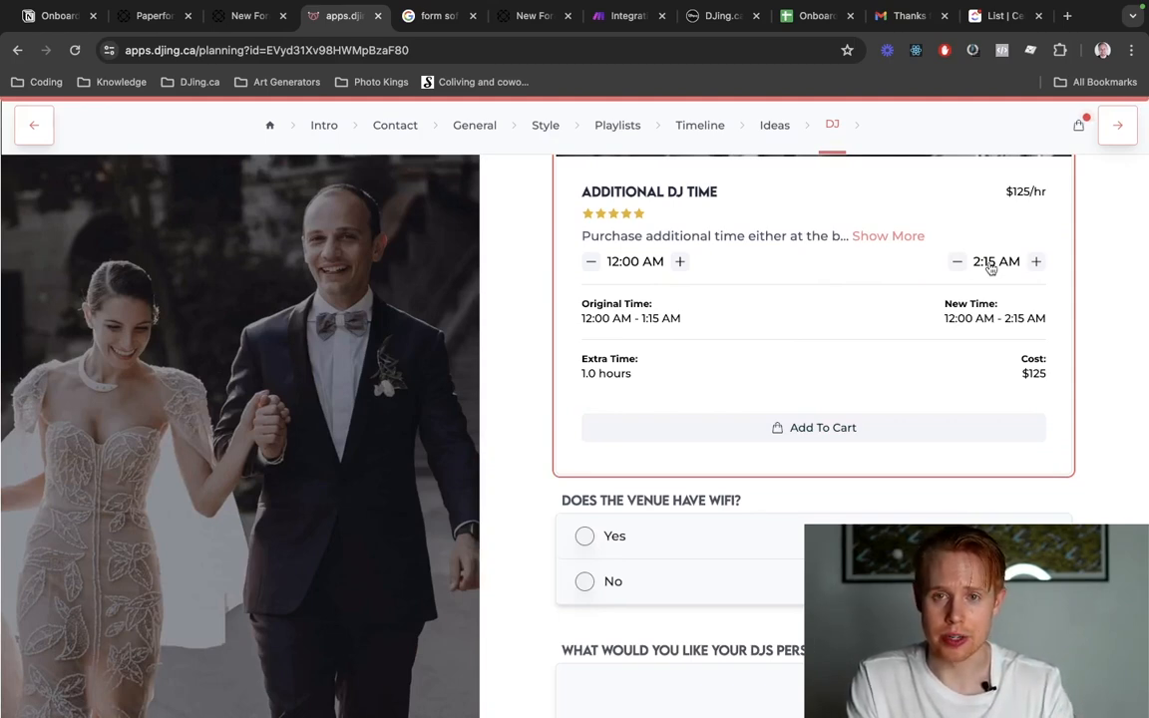
scroll(990, 268, "down", 2)
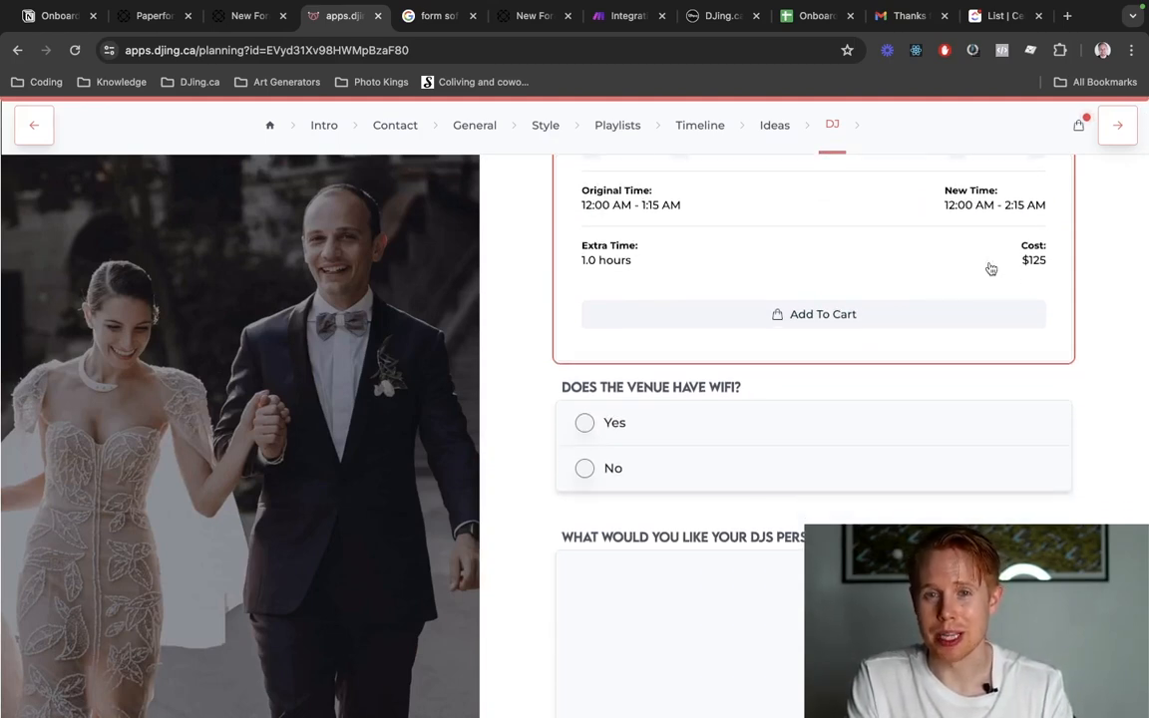